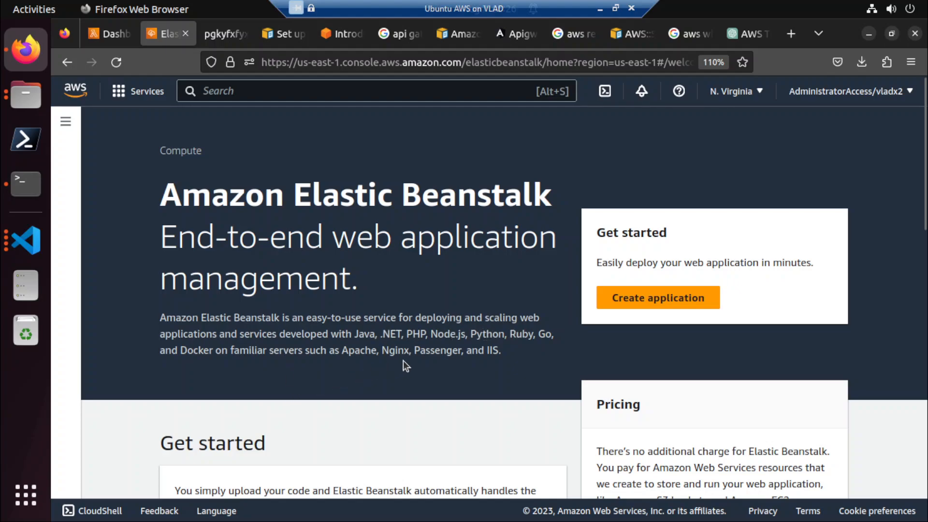
# Switch to the terminal, stop the running process in apigw-web, and go to the AWS-2023 repository session.
pyautogui.scroll(-2, 403, 360)
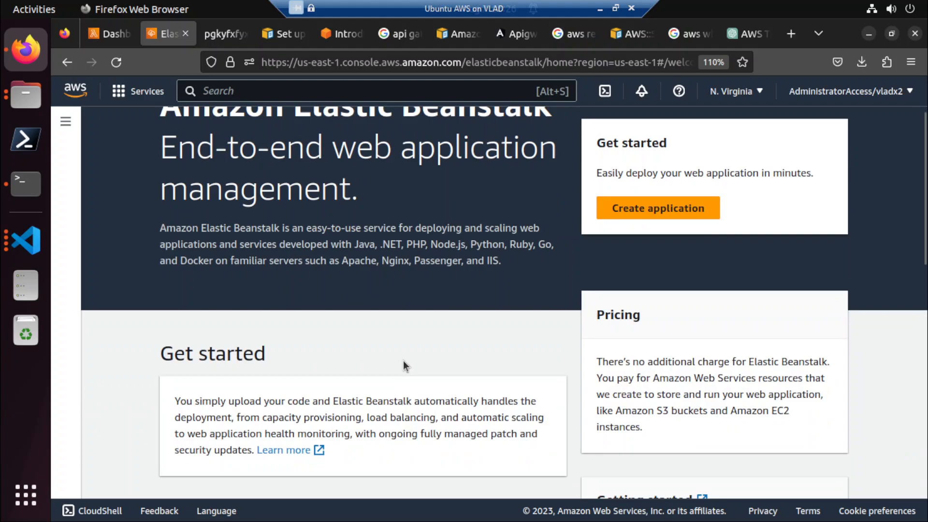
pyautogui.click(37, 186)
pyautogui.hotkey('ctrl', 'c')
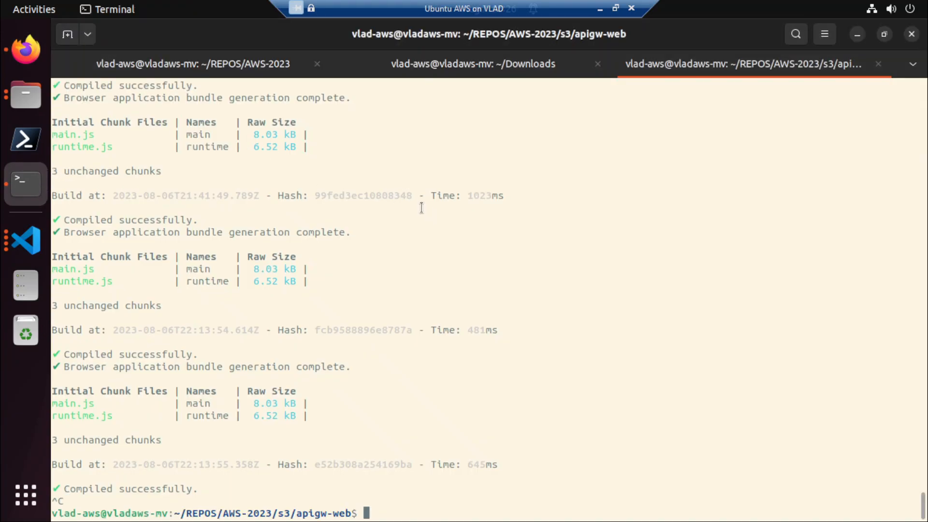
pyautogui.click(411, 63)
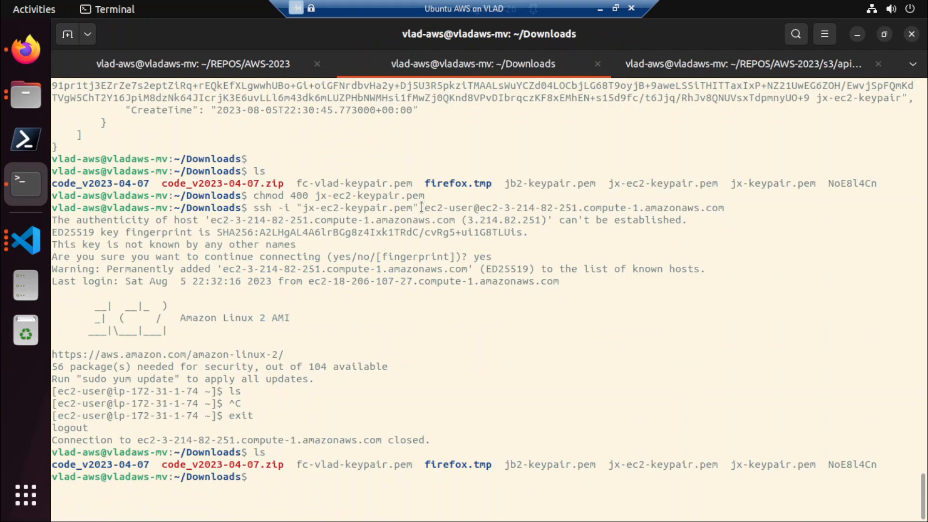
pyautogui.click(220, 66)
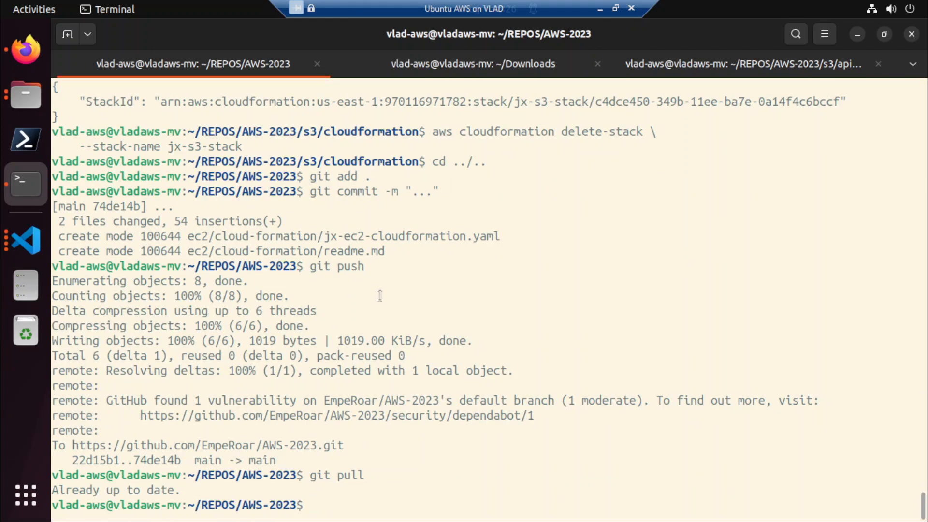
# Commit all changes in the AWS-2023 repository with the message "..." and push them to the remote.
pyautogui.write('git add .')
pyautogui.press('Return')
pyautogui.write('git commit -m ""')
pyautogui.press('Left')
pyautogui.write('...')
pyautogui.press('Return')
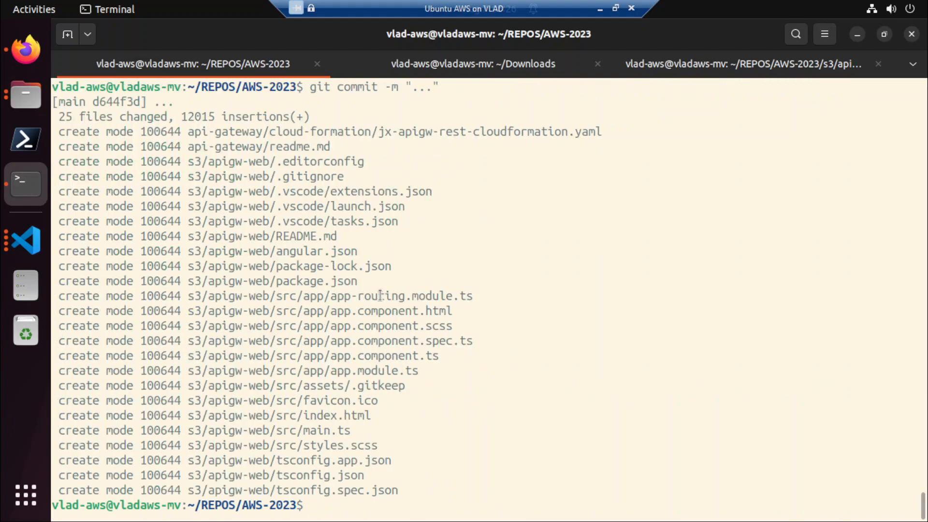
pyautogui.write('git push')
pyautogui.press('Return')
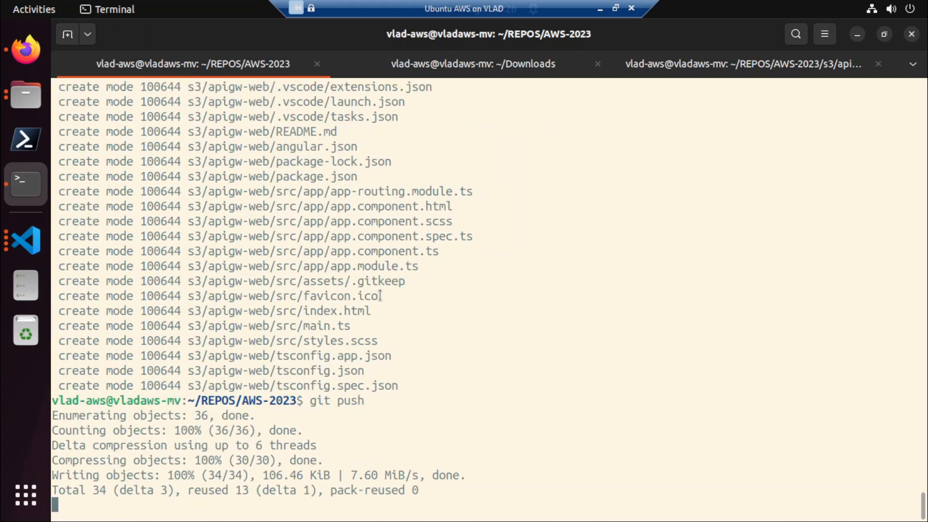
# Create an elasticbeanstalk directory in the AWS-2023 repository and change into it, listing the contents of both folders.
pyautogui.write('ls')
pyautogui.press('Return')
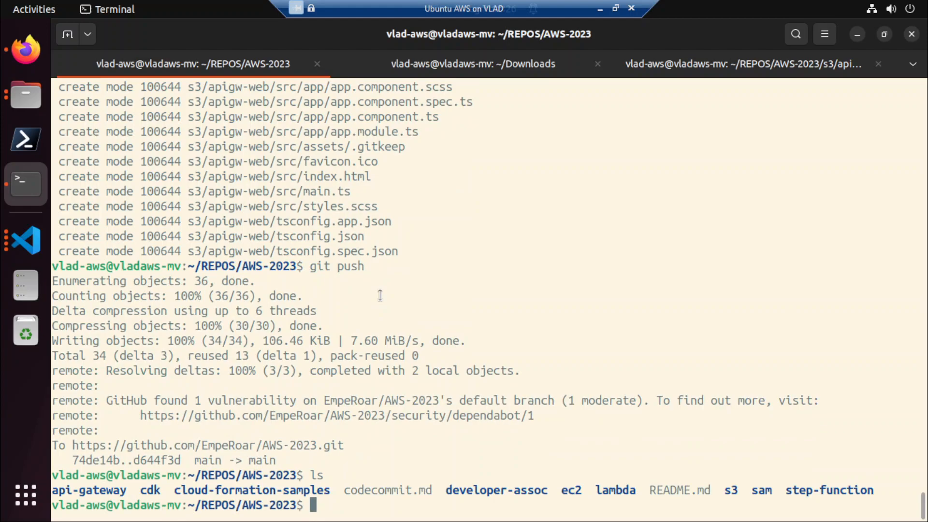
pyautogui.write('mkdir el')
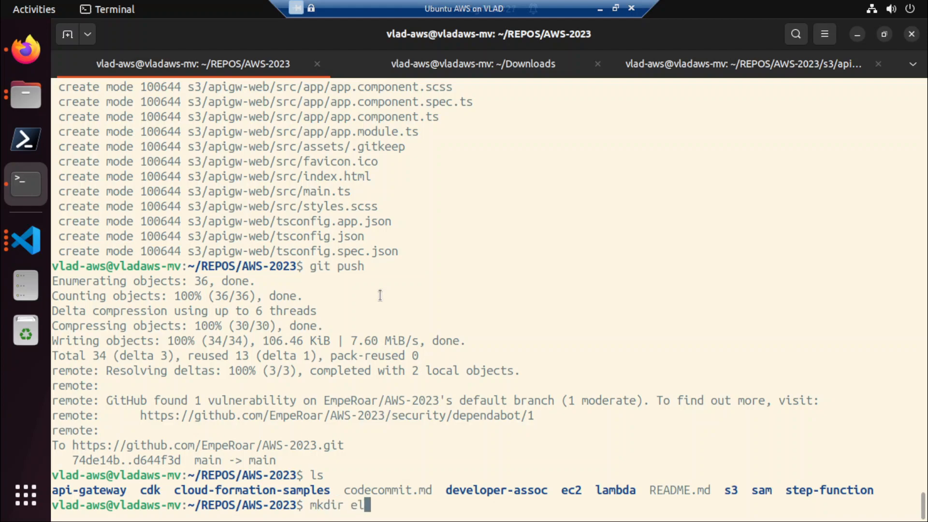
pyautogui.write('asticbeanstalk')
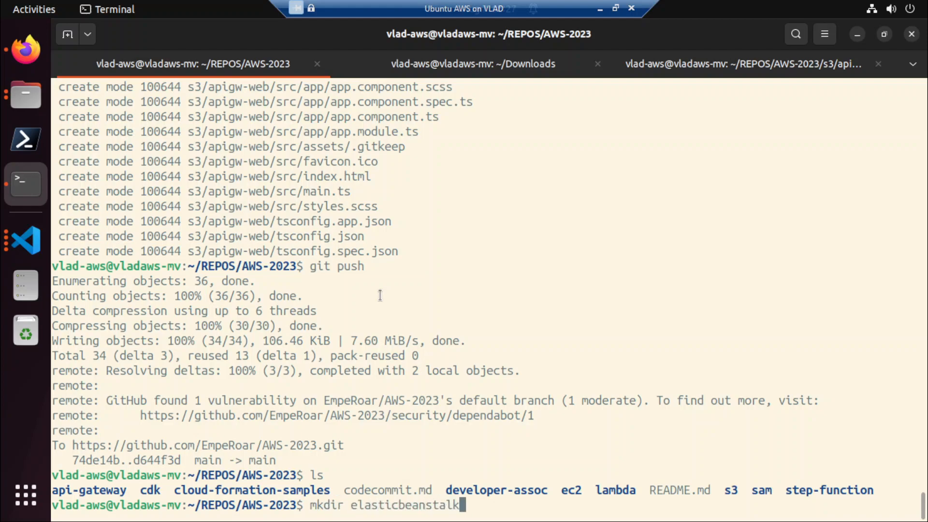
pyautogui.press('Return')
pyautogui.write('cd el')
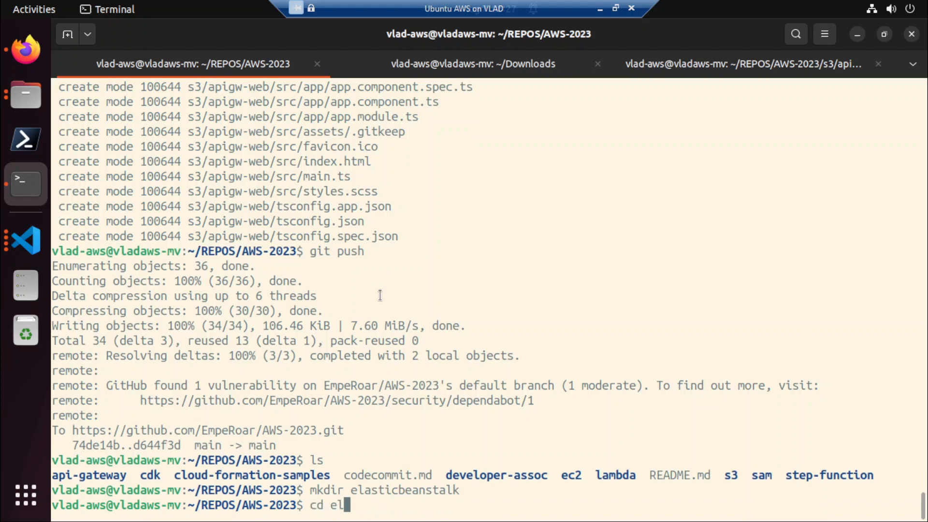
pyautogui.press('Tab')
pyautogui.press('Return')
pyautogui.write('ls')
pyautogui.press('Return')
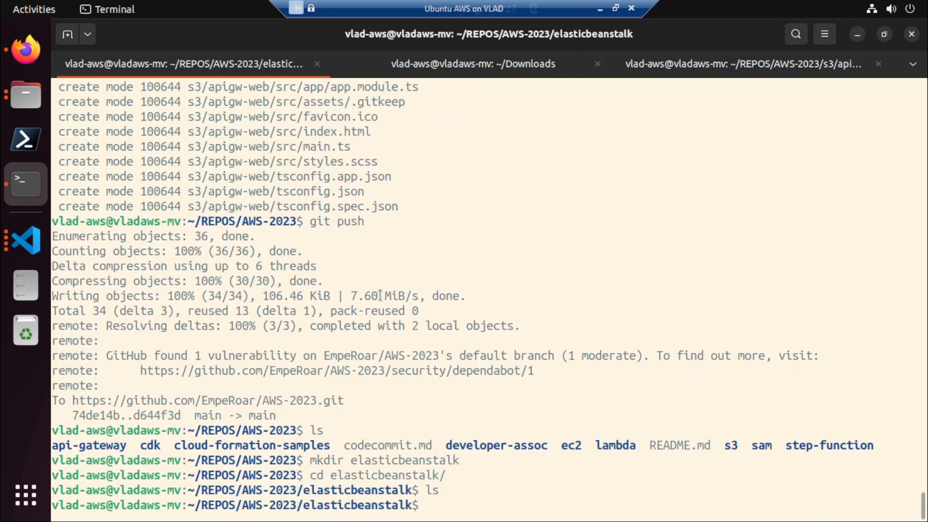
# Run dotnet without arguments to check whether the .NET command is available.
pyautogui.write('code .')
pyautogui.press('BackSpace')
pyautogui.press('BackSpace')
pyautogui.press('BackSpace')
pyautogui.press('BackSpace')
pyautogui.press('BackSpace')
pyautogui.press('BackSpace')
pyautogui.write('dotnet')
pyautogui.press('Return')
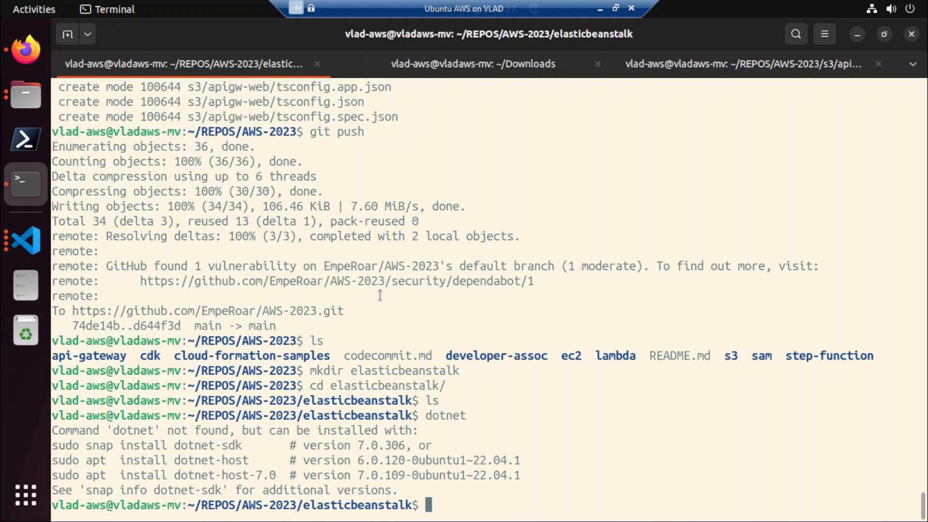
pyautogui.write('sudo sn')
pyautogui.press('BackSpace')
pyautogui.press('BackSpace')
pyautogui.press('BackSpace')
pyautogui.press('BackSpace')
pyautogui.press('BackSpace')
pyautogui.press('BackSpace')
pyautogui.press('BackSpace')
# Switch to Firefox and load the Google home page in the tab with the AWS trust policy search results.
pyautogui.click(21, 53)
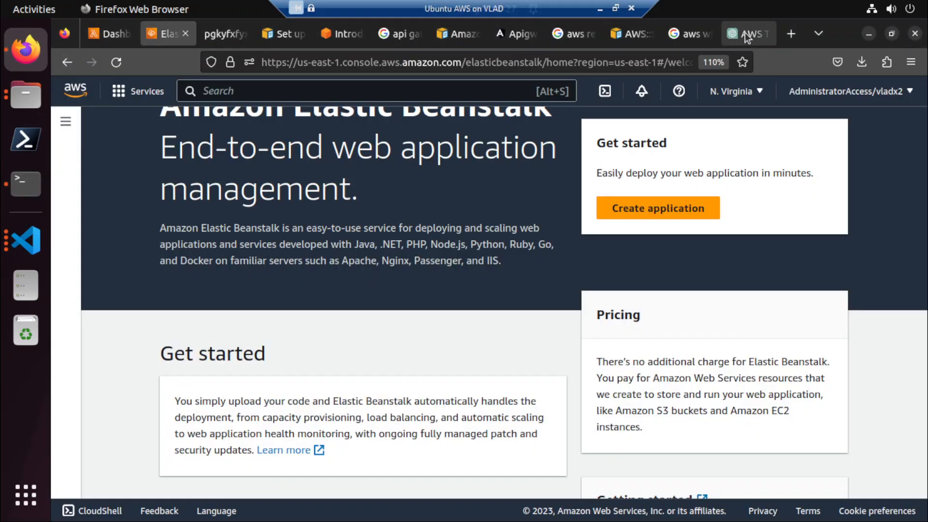
pyautogui.click(681, 38)
pyautogui.click(588, 62)
pyautogui.write('google.com/')
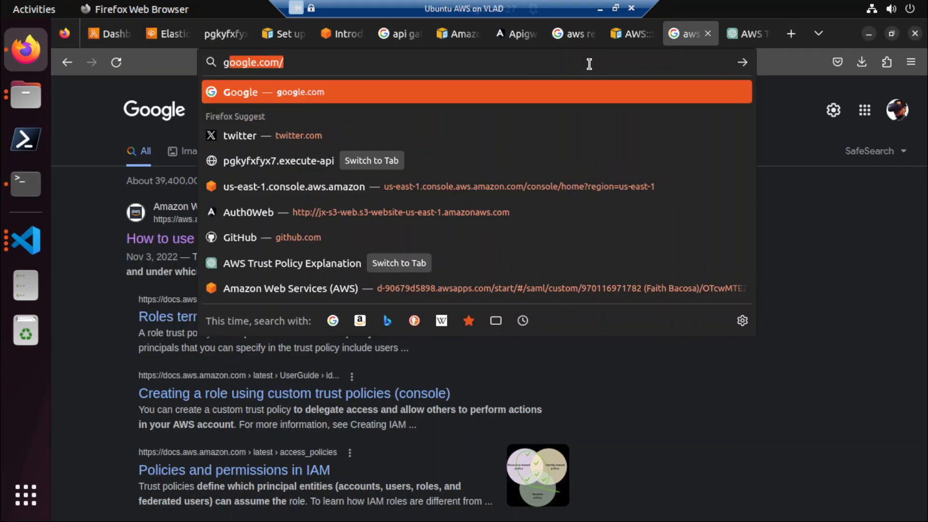
pyautogui.press('Return')
# Search Google for "install .net ubuntu 22.04" and open the Microsoft Learn article on installing the .NET SDK or Runtime.
pyautogui.write('insttall')
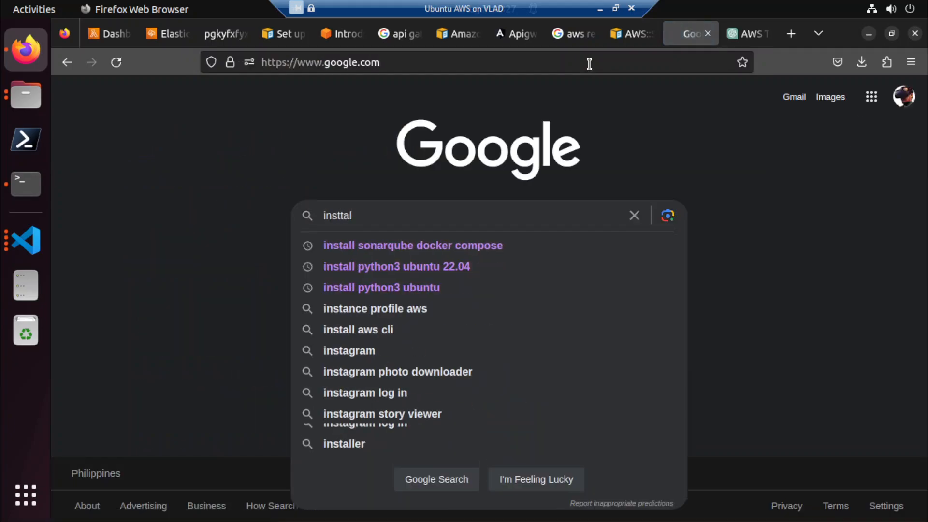
pyautogui.press('BackSpace')
pyautogui.press('BackSpace')
pyautogui.press('BackSpace')
pyautogui.press('BackSpace')
pyautogui.press('BackSpace')
pyautogui.write('all')
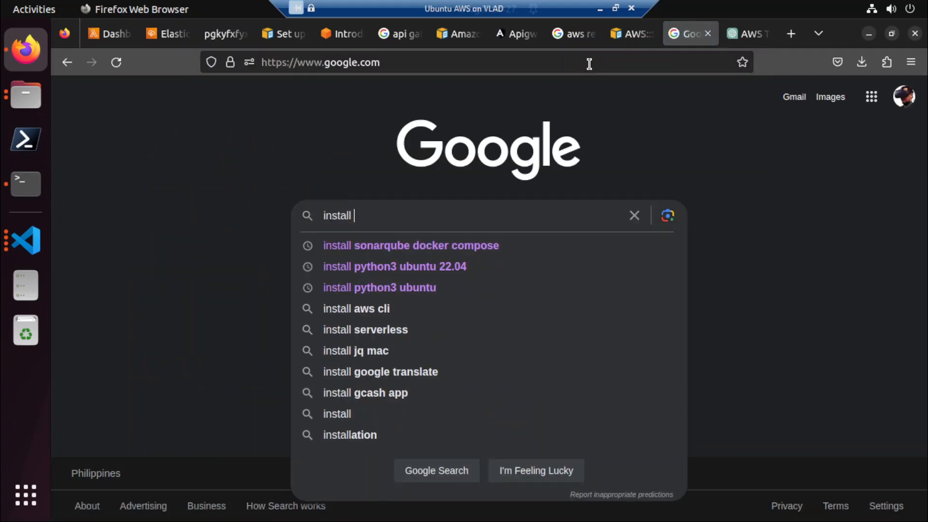
pyautogui.write(' .net ')
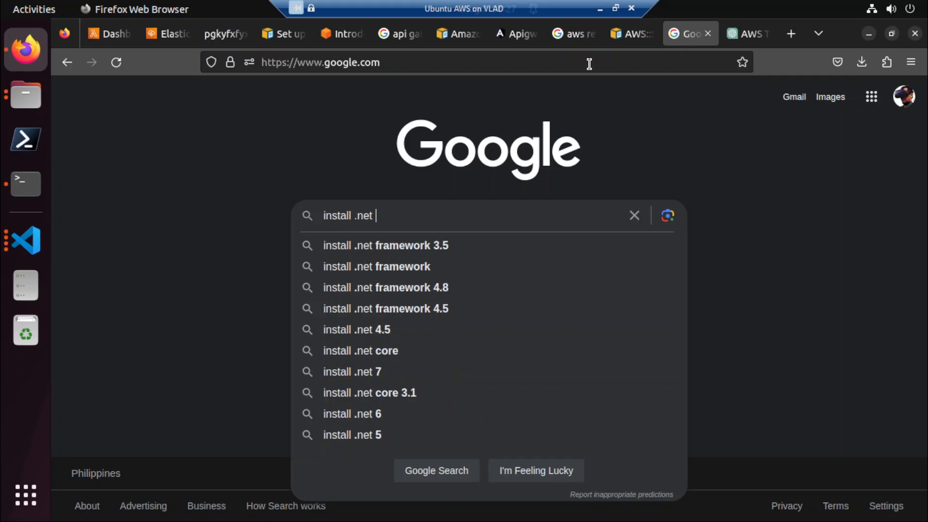
pyautogui.write('ubun')
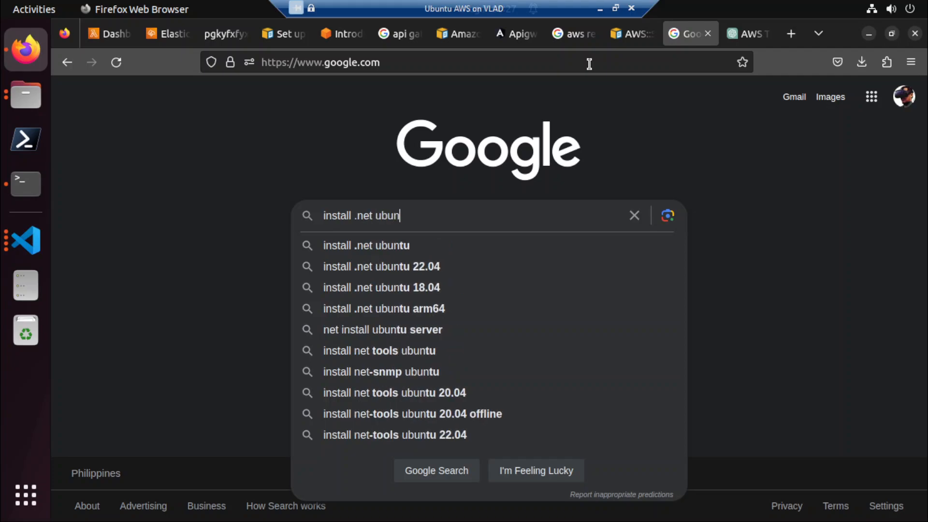
pyautogui.press('Down')
pyautogui.press('Down')
pyautogui.press('Return')
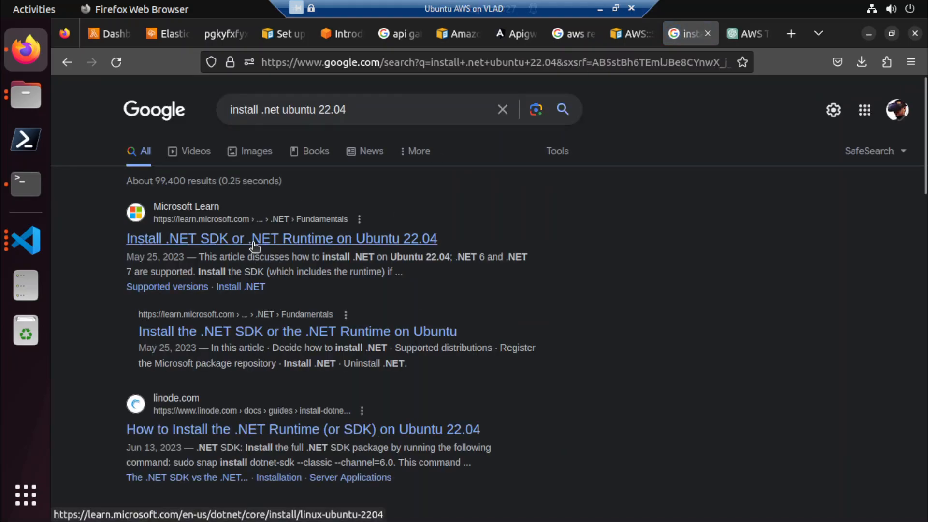
pyautogui.click(290, 238)
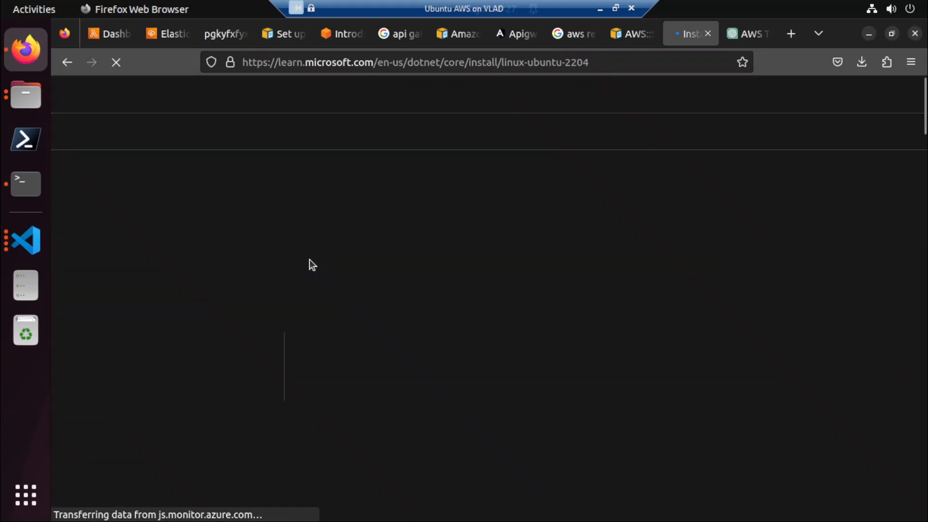
# Find the Install the SDK section of the article and copy its dotnet-sdk-7.0 installation command.
pyautogui.scroll(-7, 310, 259)
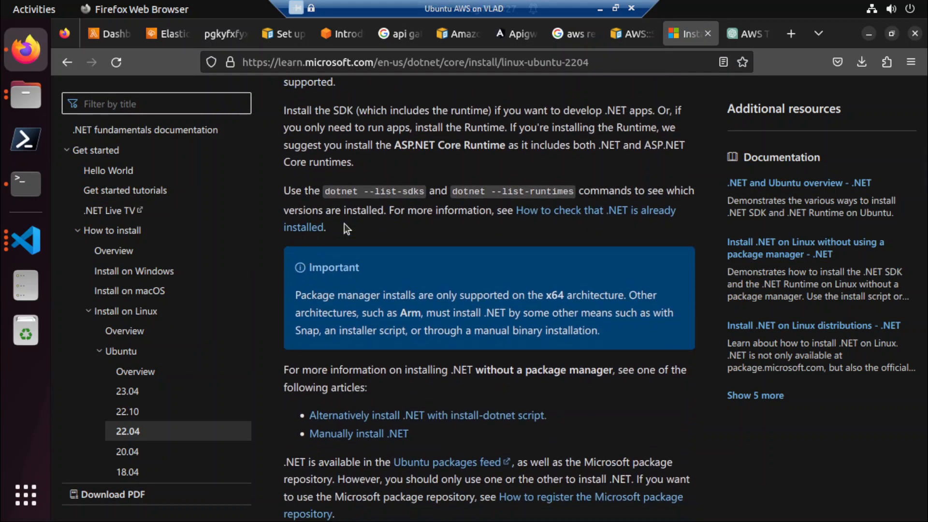
pyautogui.scroll(2, 428, 201)
pyautogui.scroll(1, 428, 201)
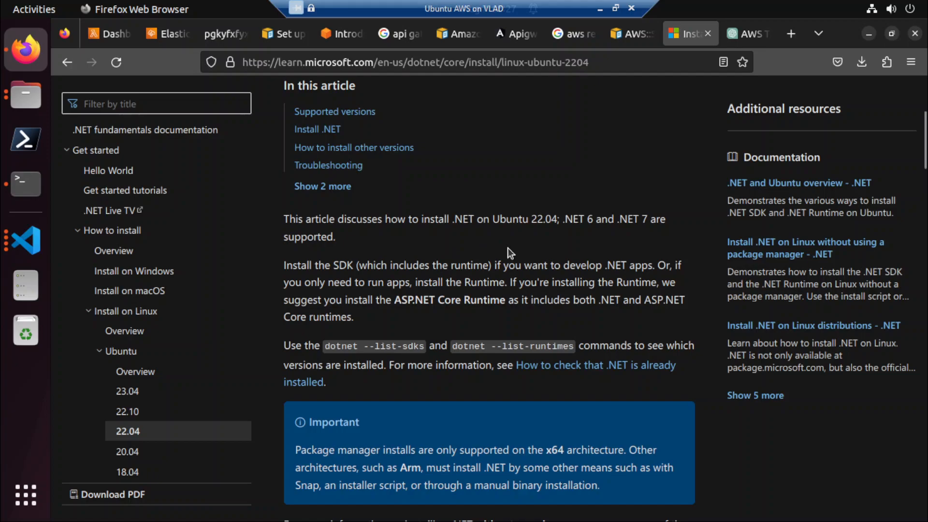
pyautogui.scroll(-7, 507, 248)
pyautogui.scroll(-15, 508, 247)
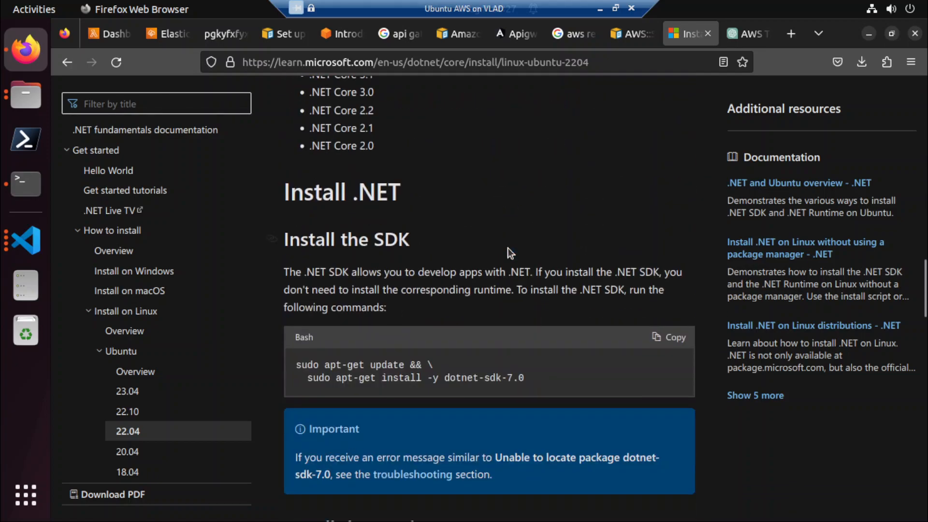
pyautogui.scroll(-2, 508, 247)
pyautogui.click(669, 259)
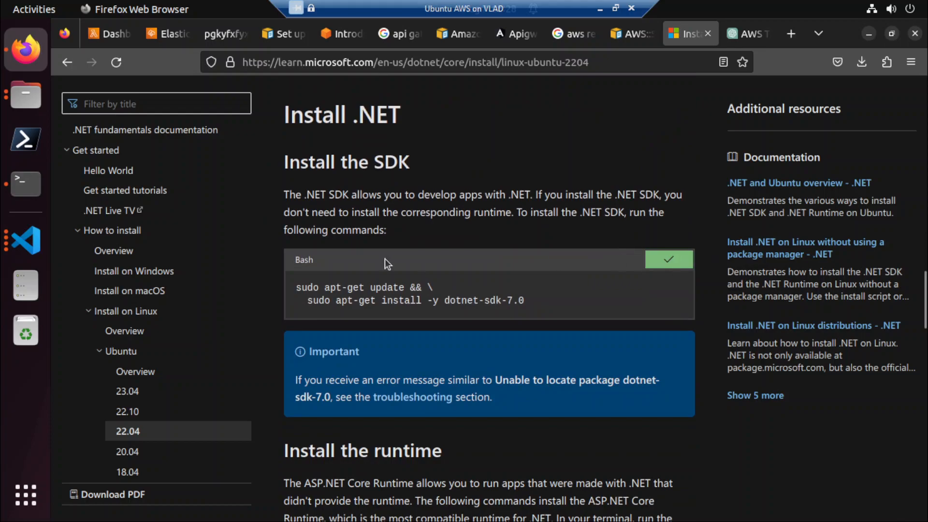
# Run the copied apt-get update and dotnet-sdk-7.0 install command in the terminal, authorising it with the sudo password.
pyautogui.click(42, 181)
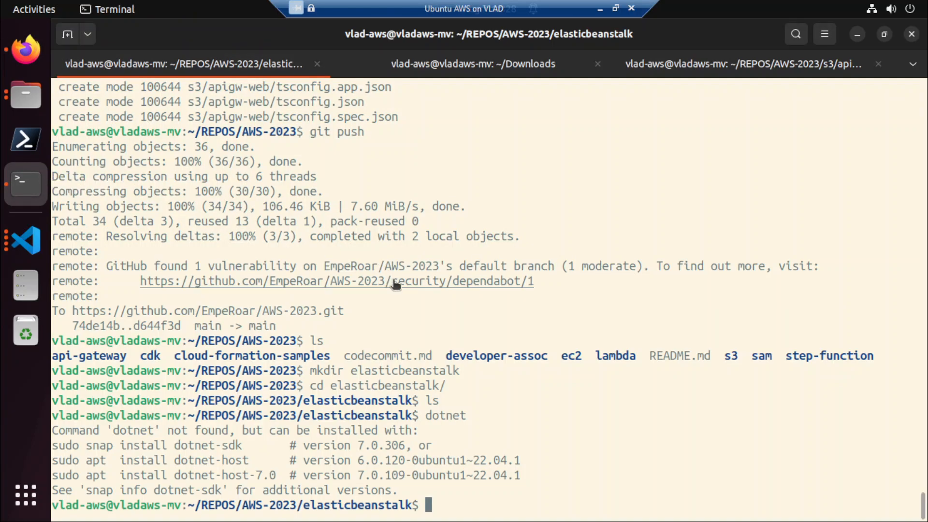
pyautogui.rightClick(554, 387)
pyautogui.click(591, 277)
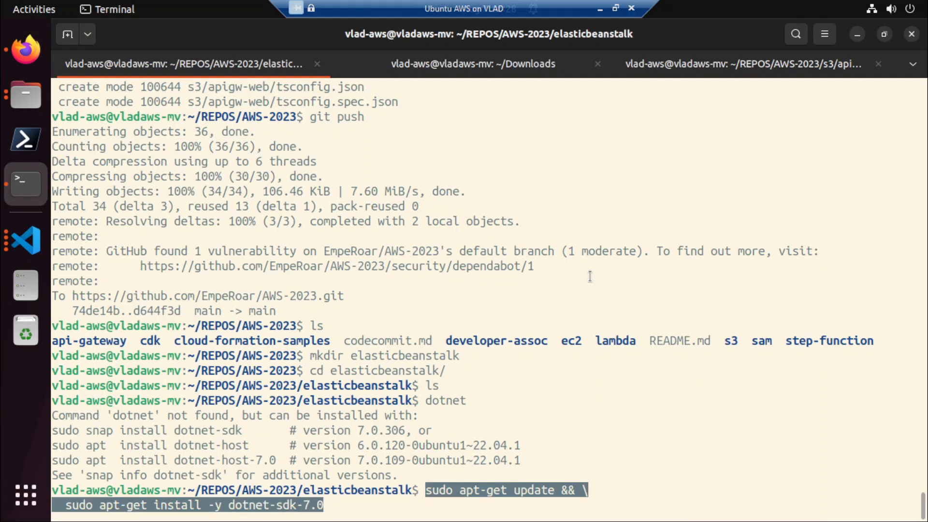
pyautogui.press('Return')
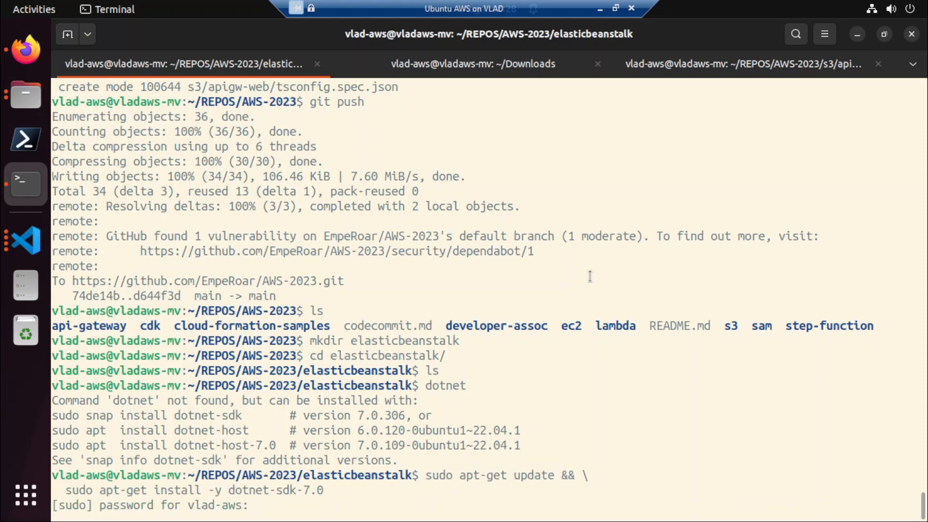
pyautogui.press('Return')
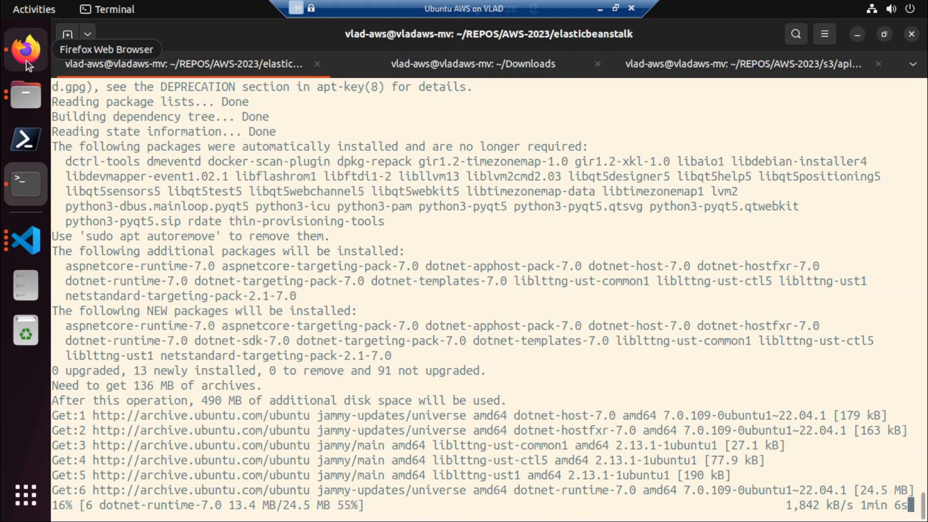
# Look at the runtime installation instructions in the browser article and list the elasticbeanstalk folder's contents in the terminal.
pyautogui.click(26, 60)
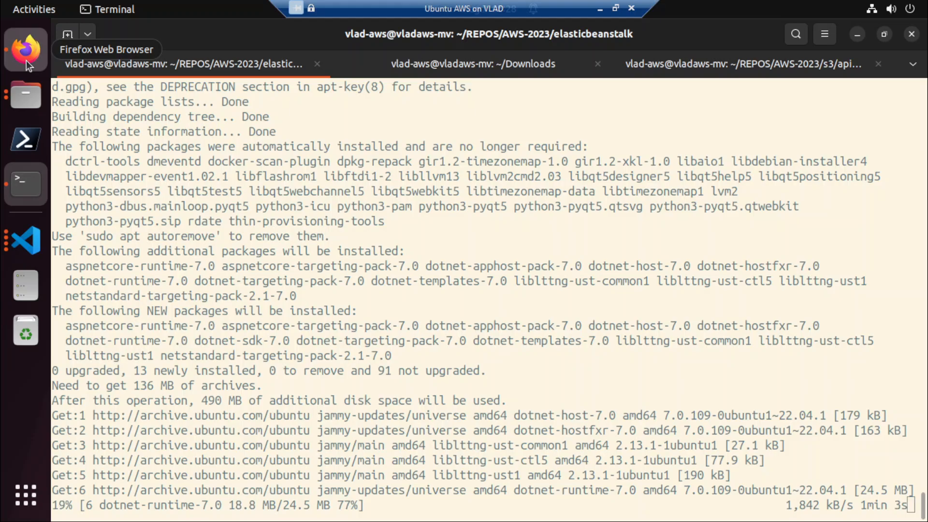
pyautogui.scroll(-5, 515, 322)
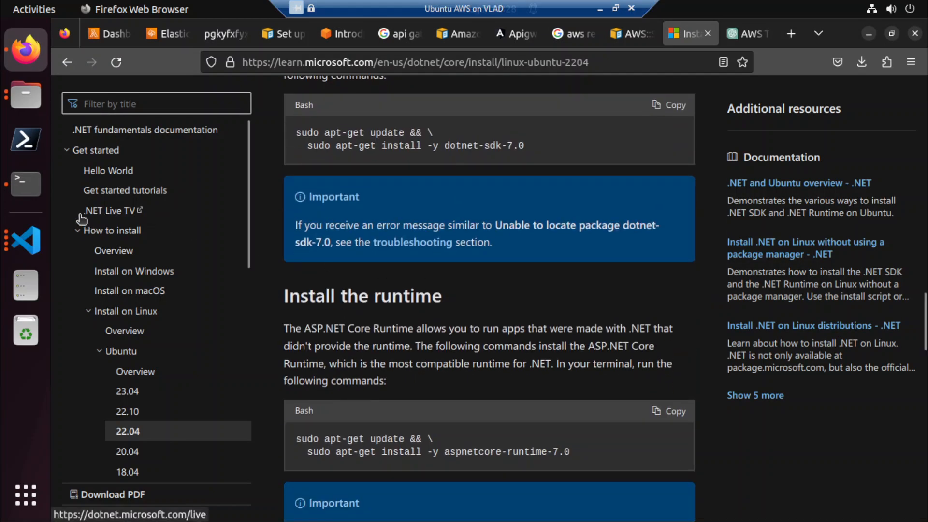
pyautogui.click(28, 188)
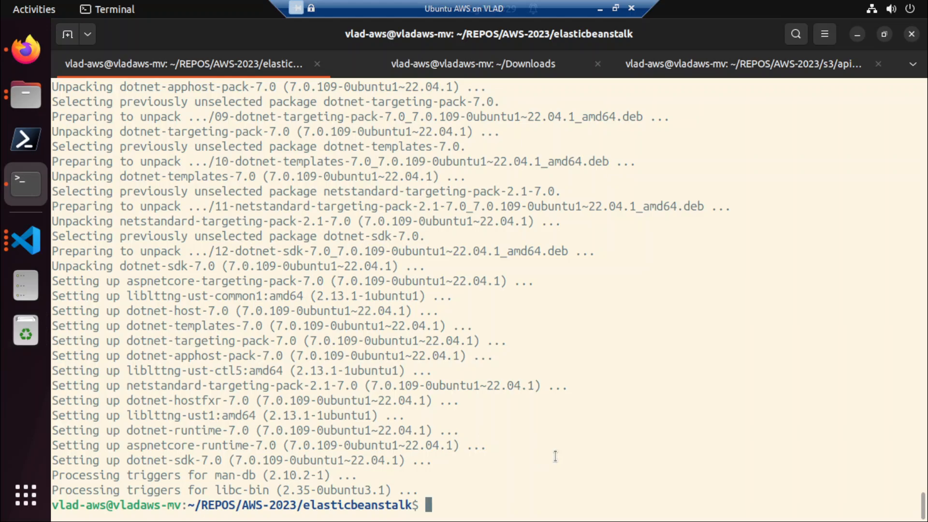
pyautogui.write('ls')
pyautogui.press('Return')
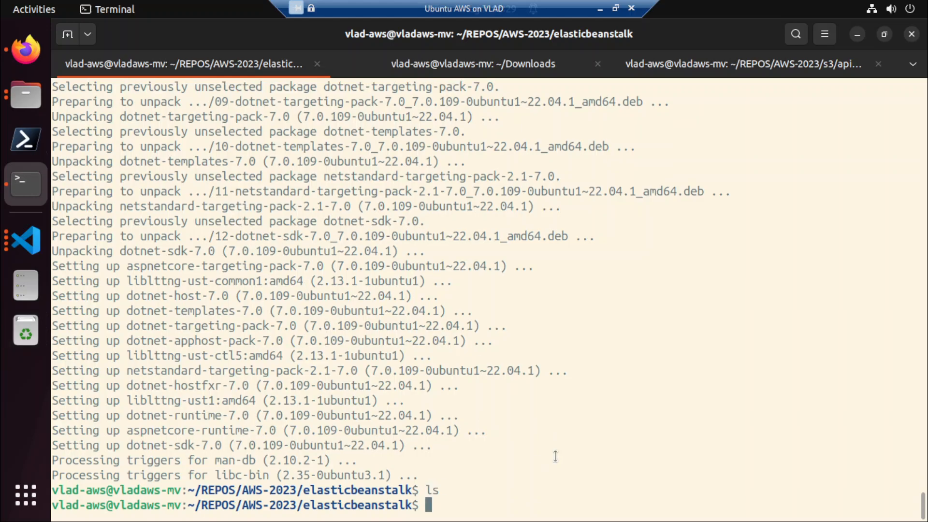
# Copy the aspnetcore-runtime-7.0 installation command from the article and run it in the terminal.
pyautogui.click(27, 51)
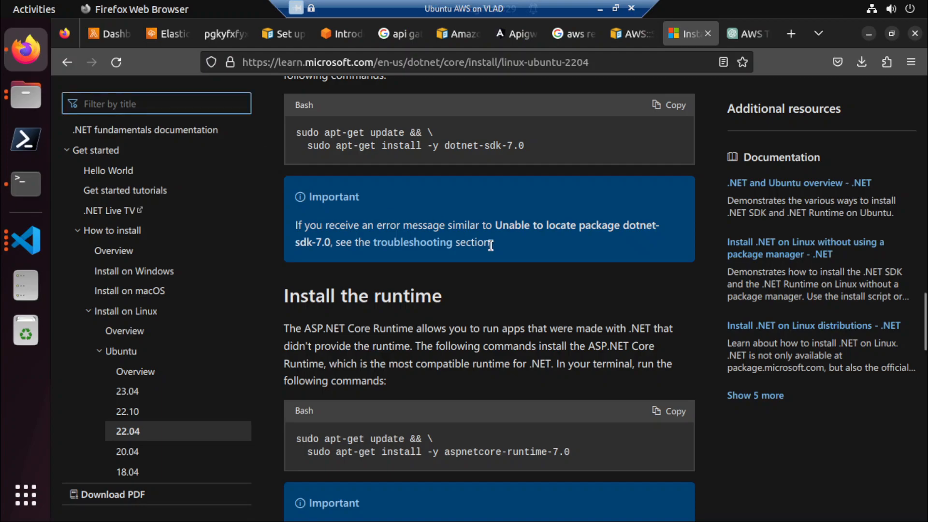
pyautogui.click(667, 410)
pyautogui.click(18, 179)
pyautogui.rightClick(613, 377)
pyautogui.click(663, 262)
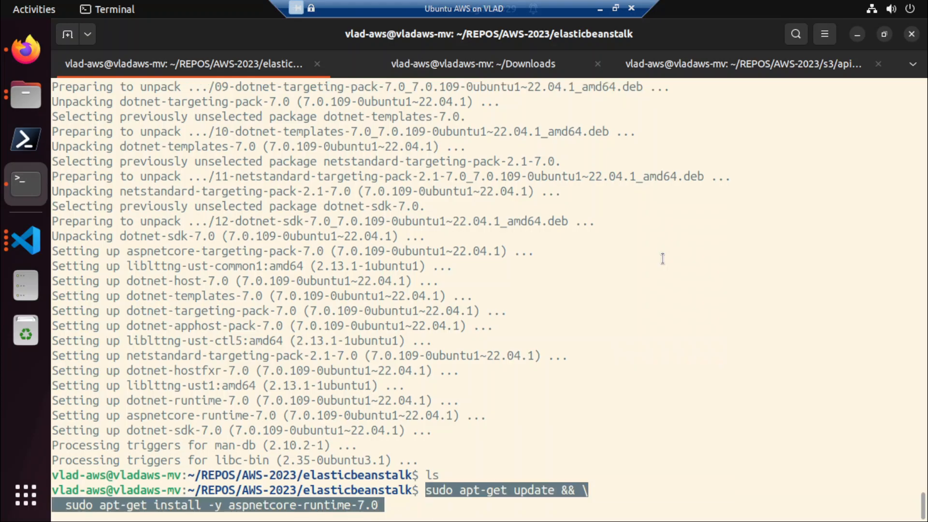
pyautogui.press('Return')
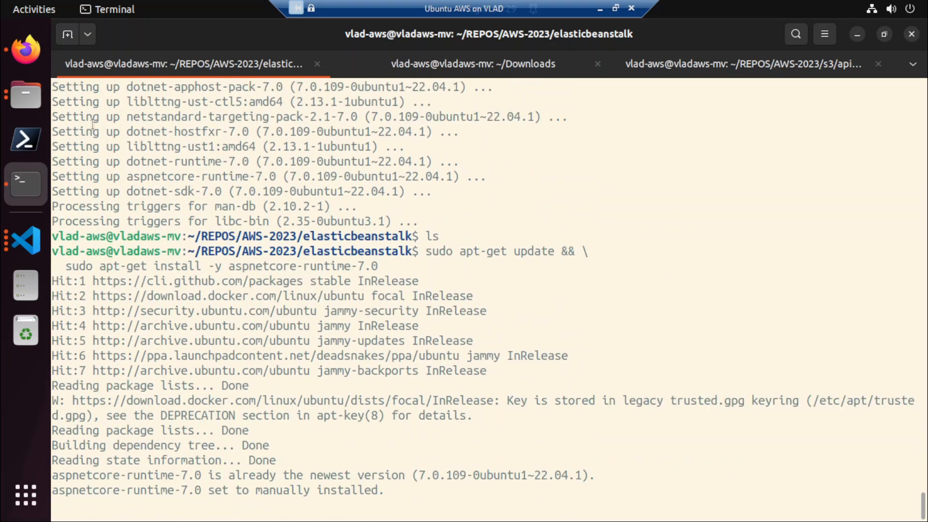
# Copy the dotnet-runtime-7.0 installation command from the Microsoft article and run it in the terminal.
pyautogui.click(24, 61)
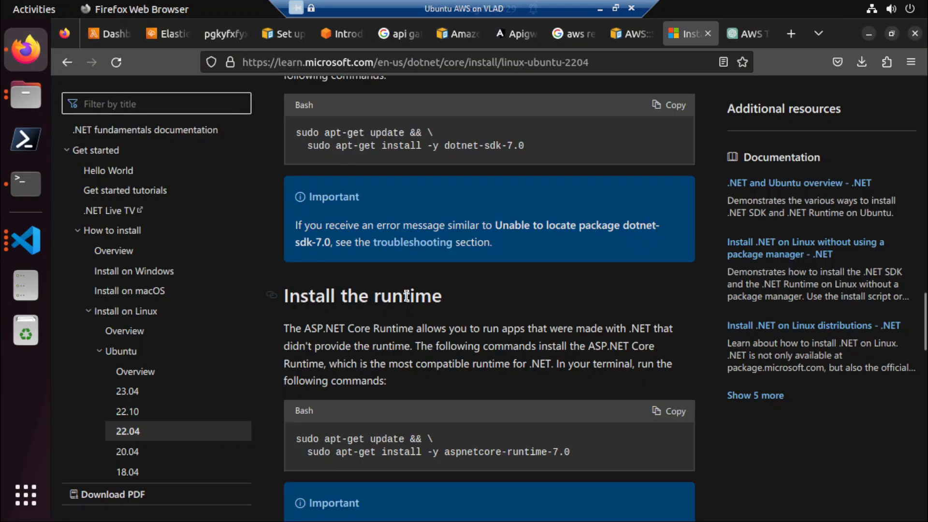
pyautogui.scroll(-5, 425, 307)
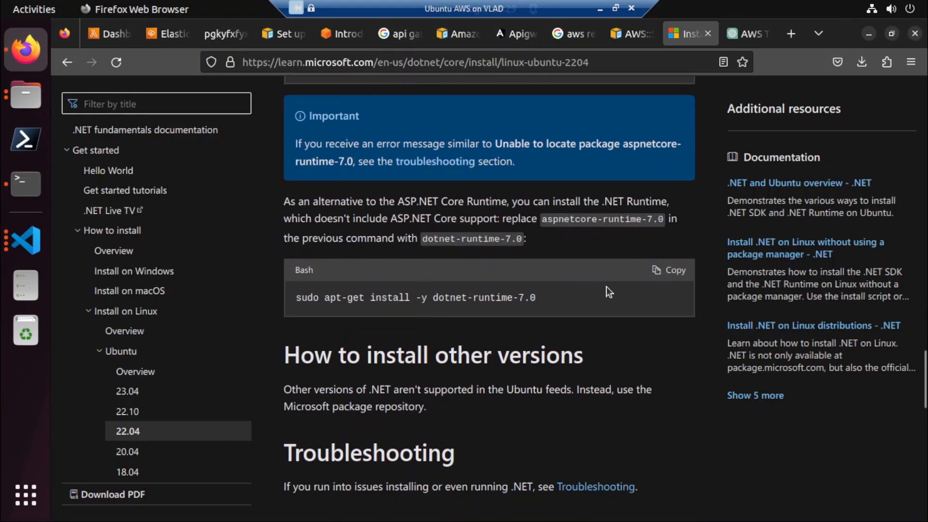
pyautogui.click(684, 278)
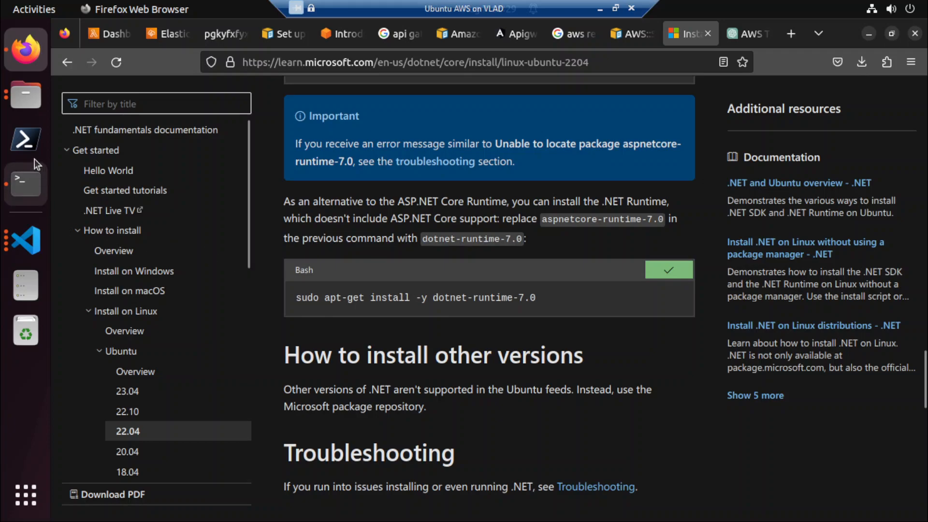
pyautogui.click(22, 186)
pyautogui.rightClick(542, 251)
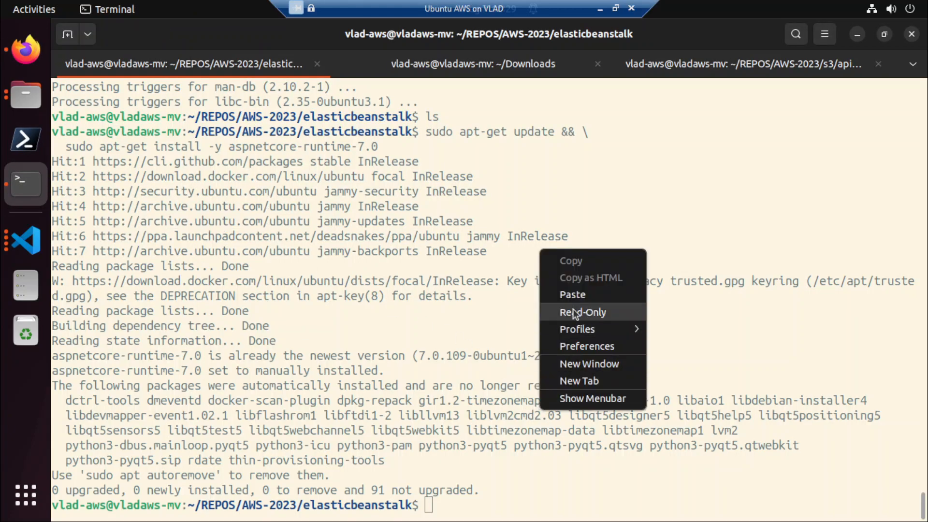
pyautogui.click(576, 294)
pyautogui.press('Return')
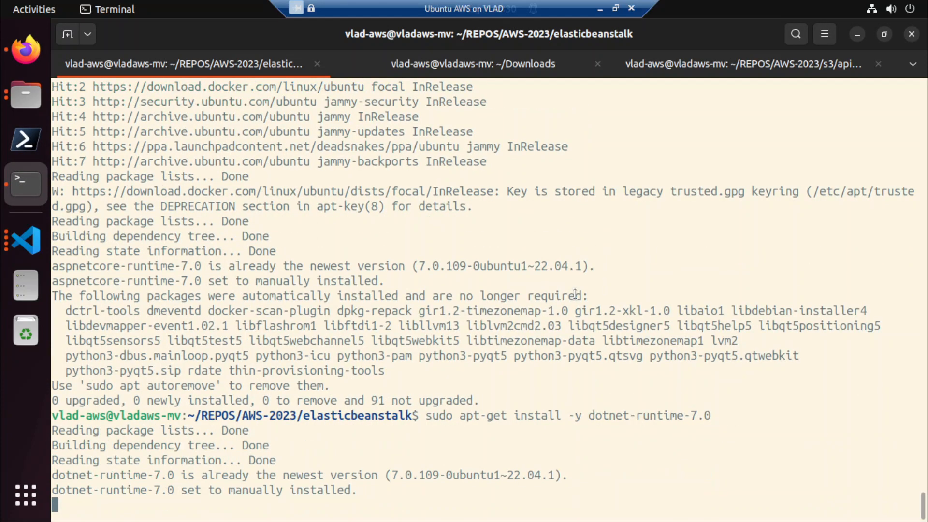
# Look through the rest of the installation article and run the dotnet command in the terminal to check the installation.
pyautogui.click(26, 49)
pyautogui.scroll(-8, 471, 244)
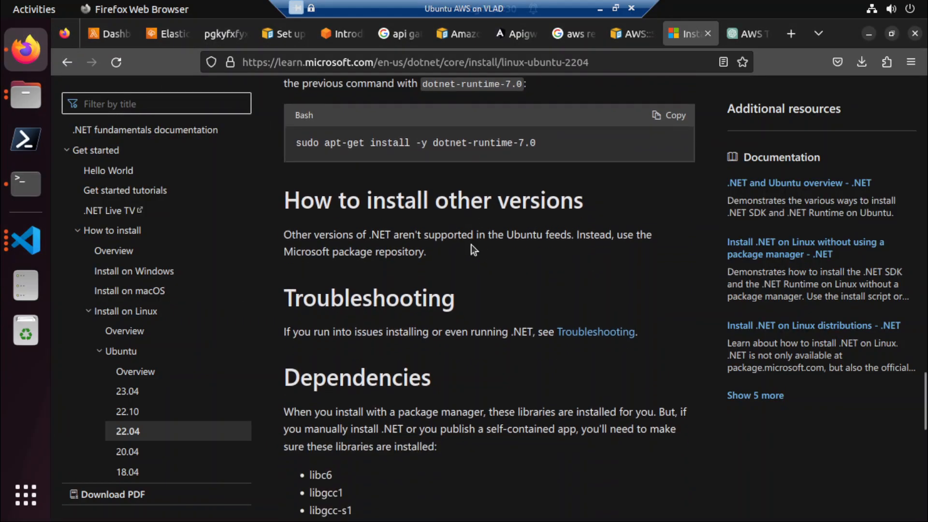
pyautogui.scroll(-6, 471, 248)
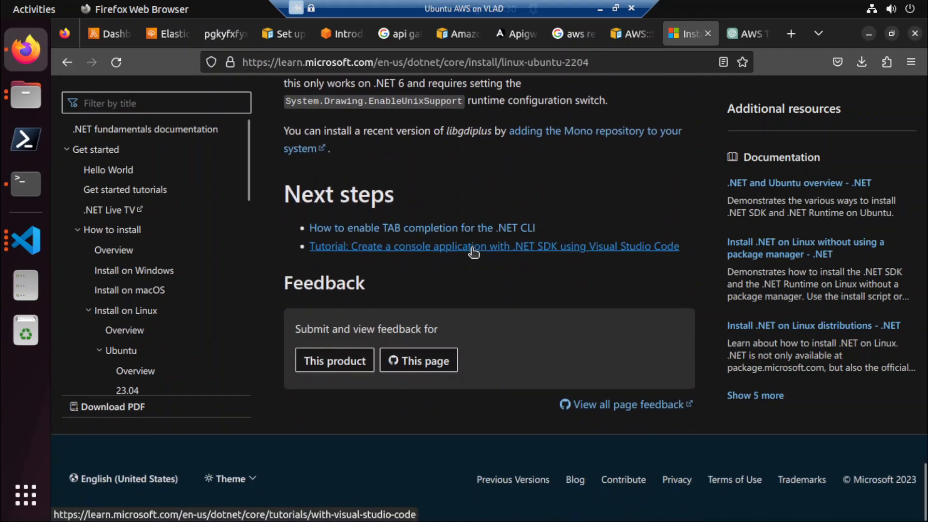
pyautogui.click(30, 187)
pyautogui.write('dotnet')
pyautogui.press('Return')
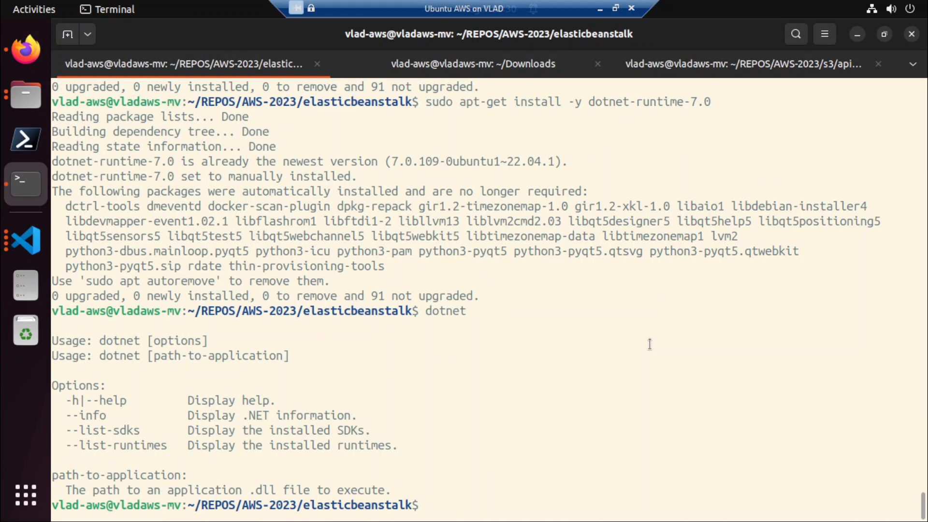
# List the elasticbeanstalk folder's contents and create a subfolder named eb-dotnet in it.
pyautogui.write('ls')
pyautogui.press('Return')
pyautogui.write('mkdir ')
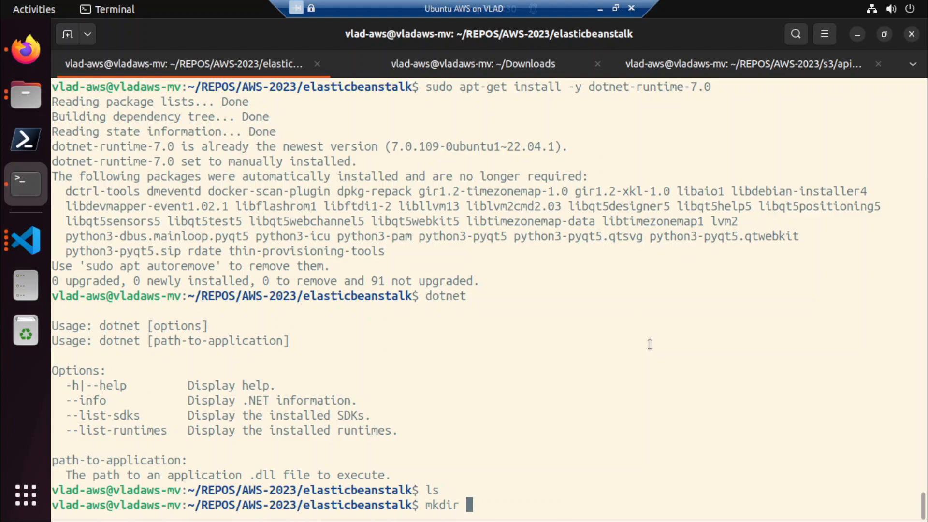
pyautogui.write('eb-dotnet')
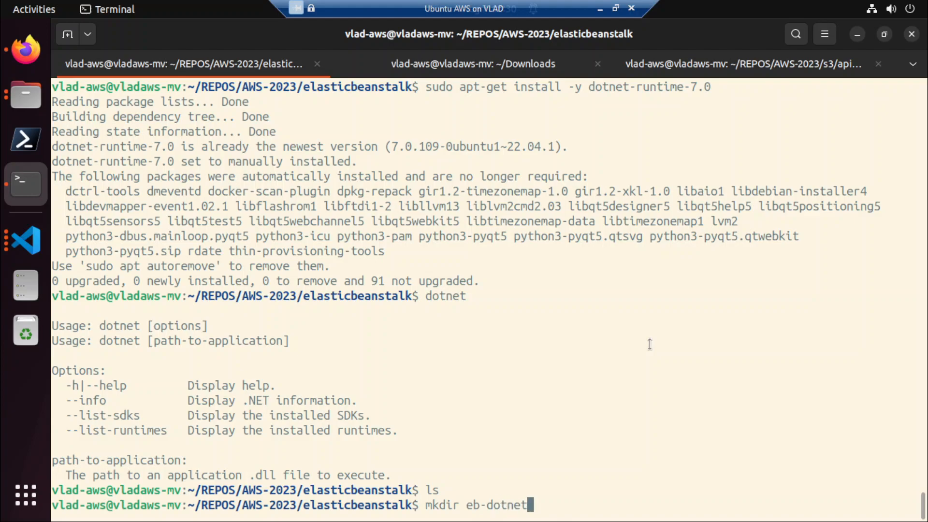
pyautogui.press('Return')
# Change into the eb-dotnet folder and list its contents.
pyautogui.write('cd d')
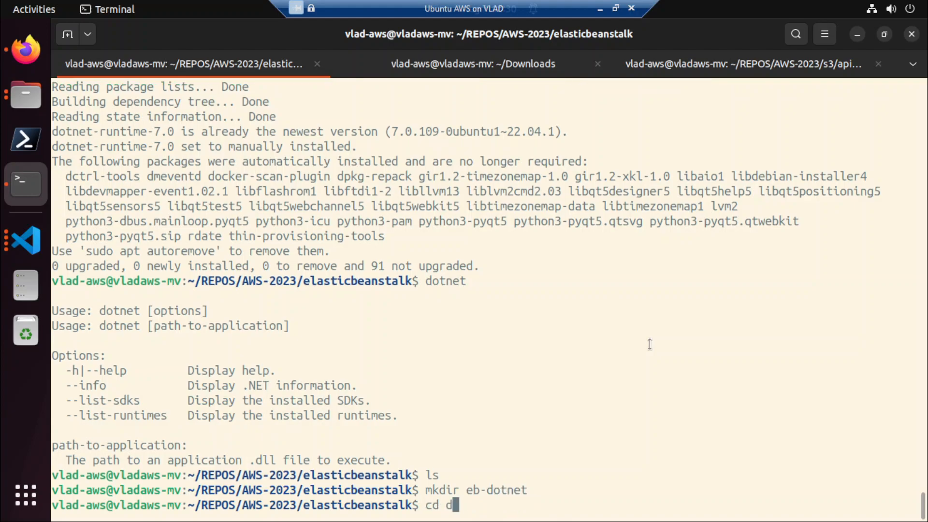
pyautogui.press('BackSpace')
pyautogui.write('e')
pyautogui.press('Tab')
pyautogui.press('Return')
pyautogui.write('ls')
pyautogui.press('Return')
# Try the api template with dotnet new, and correct the command to dotnet new webapi to create the project in eb-dotnet.
pyautogui.write('dotnet new api')
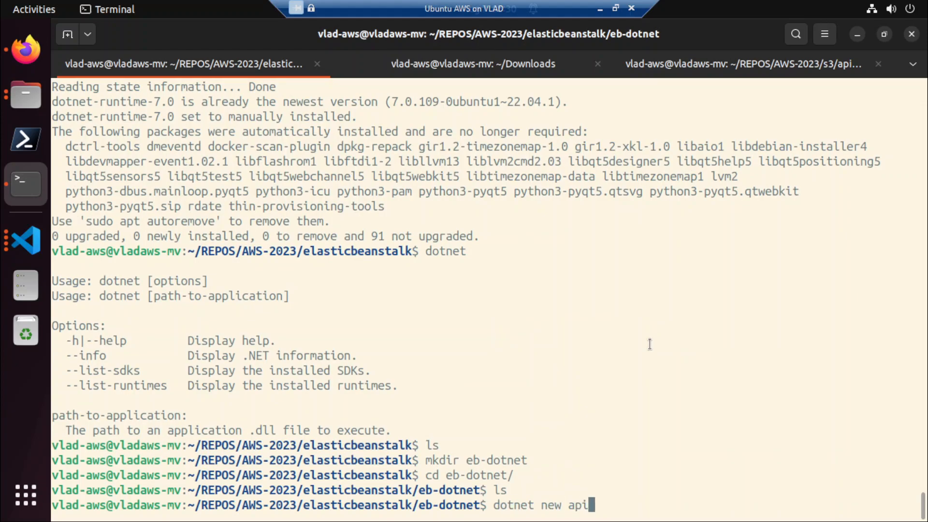
pyautogui.press('Return')
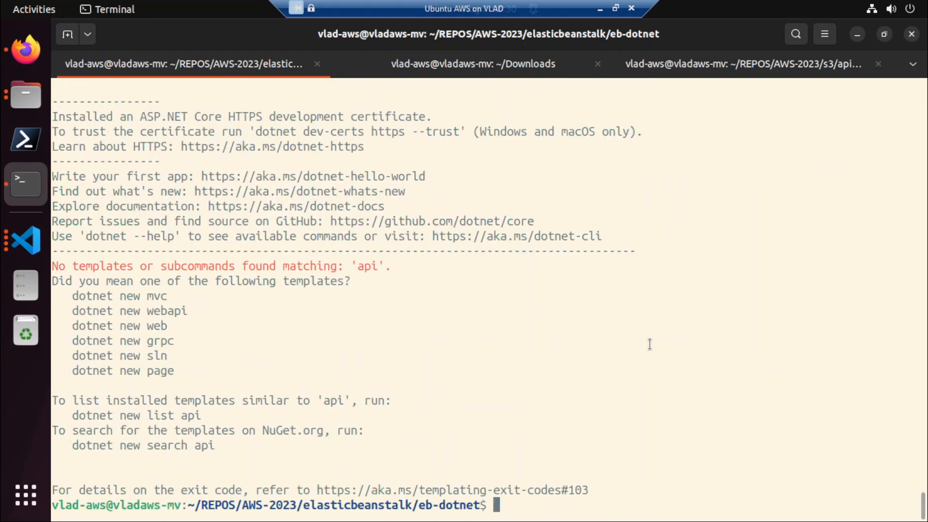
pyautogui.press('Up')
pyautogui.press('Left')
pyautogui.press('Left')
pyautogui.press('Left')
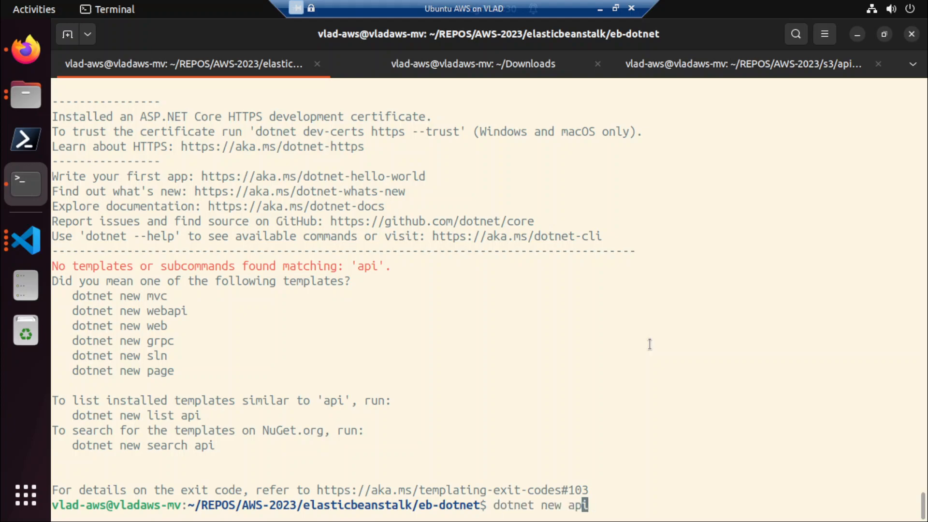
pyautogui.write('web')
pyautogui.press('Return')
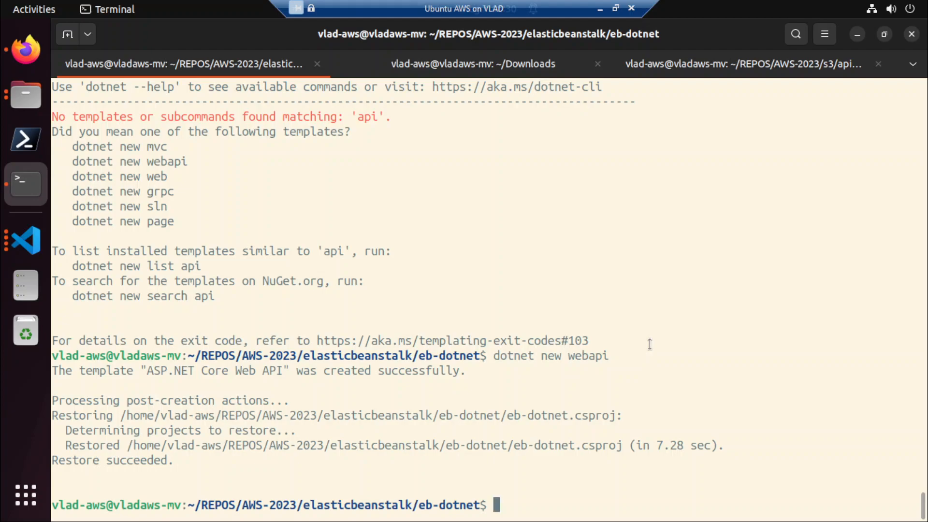
# Close the apigw-web window in Visual Studio Code, go up two folders in the terminal, and open AWS-2023 with code.
pyautogui.click(23, 256)
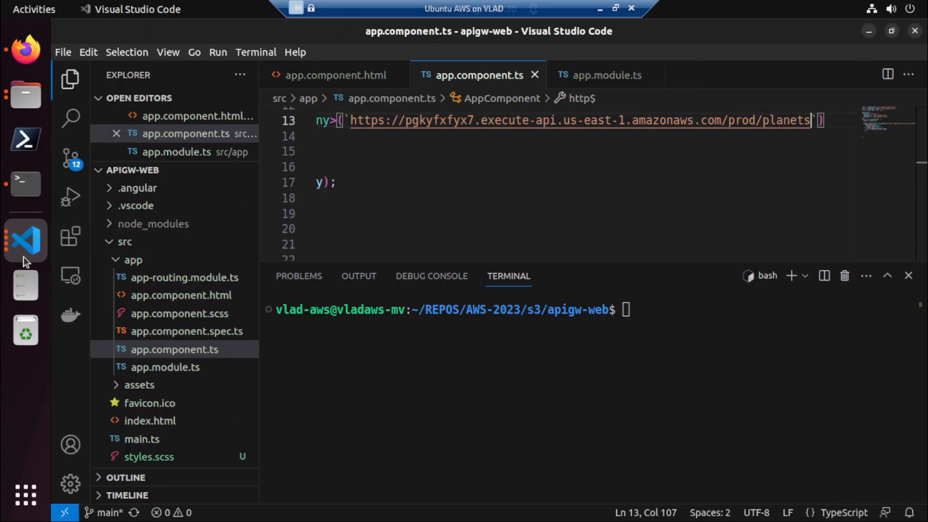
pyautogui.click(915, 30)
pyautogui.write('cd ../..')
pyautogui.press('Return')
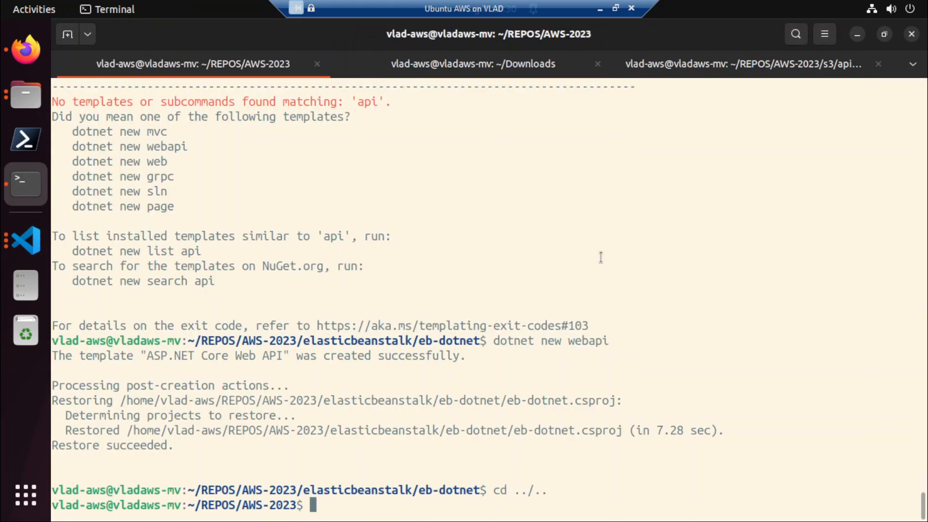
pyautogui.write('code .')
pyautogui.press('Return')
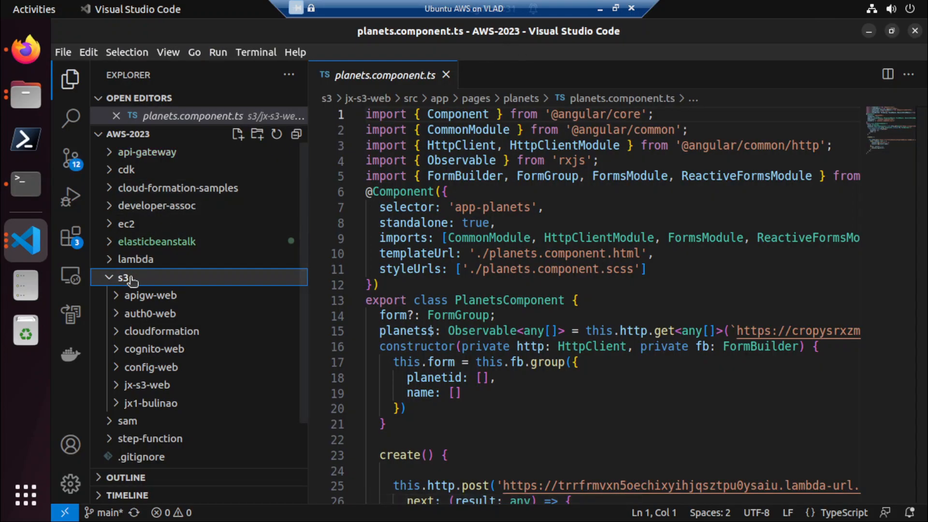
# Collapse the s3 folder, check the generated elasticbeanstalk/eb-dotnet files, and open the root .gitignore file.
pyautogui.click(131, 279)
pyautogui.click(154, 244)
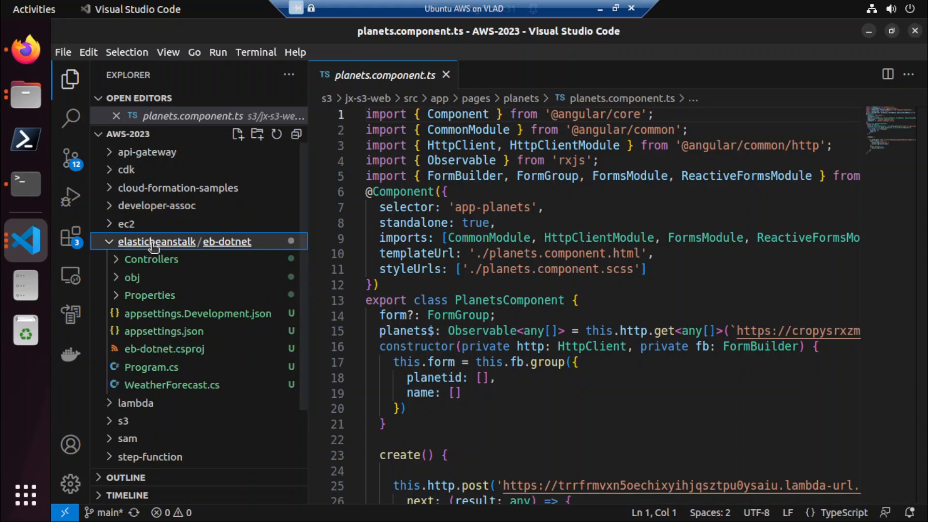
pyautogui.click(153, 243)
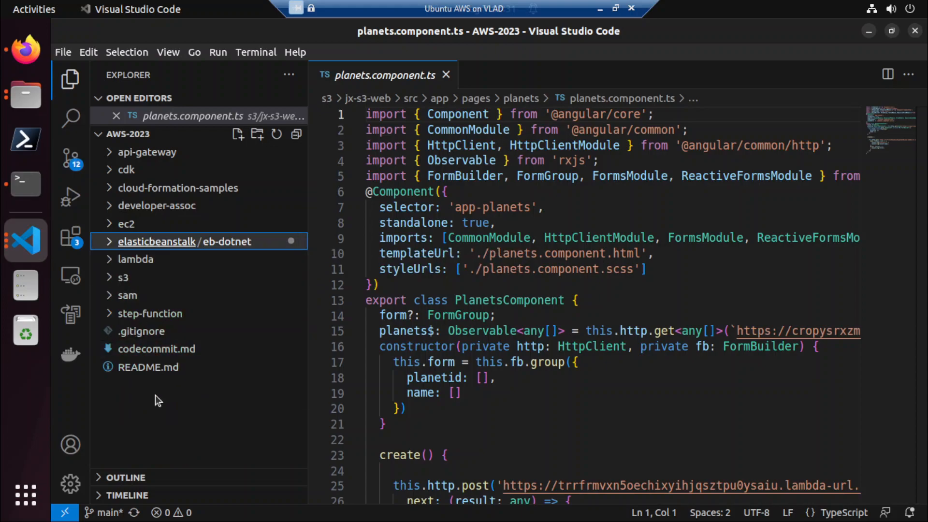
pyautogui.click(155, 396)
pyautogui.click(165, 335)
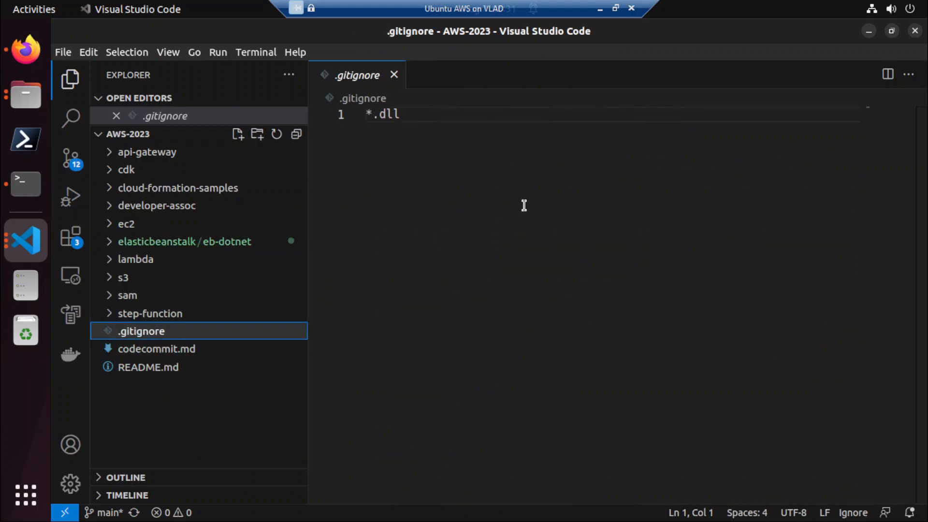
# Switch to Firefox and open google.com in a new tab.
pyautogui.click(25, 51)
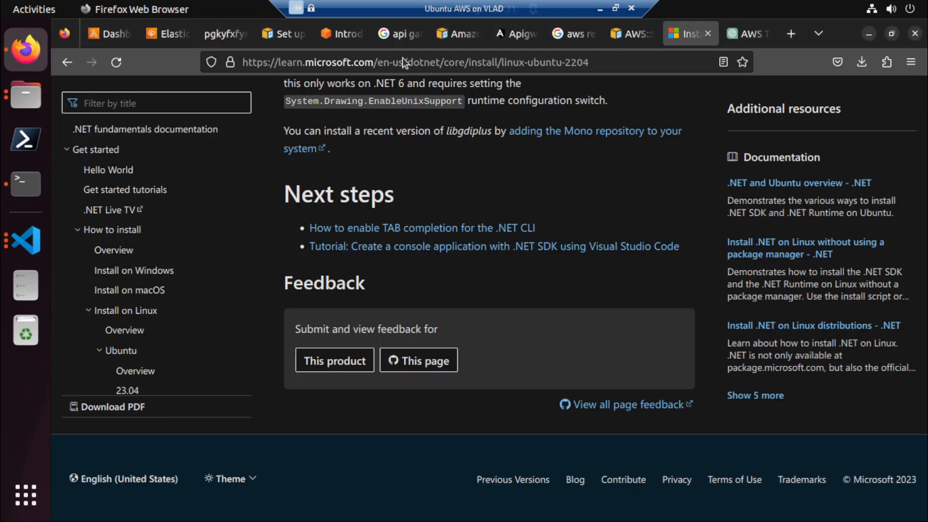
pyautogui.click(800, 36)
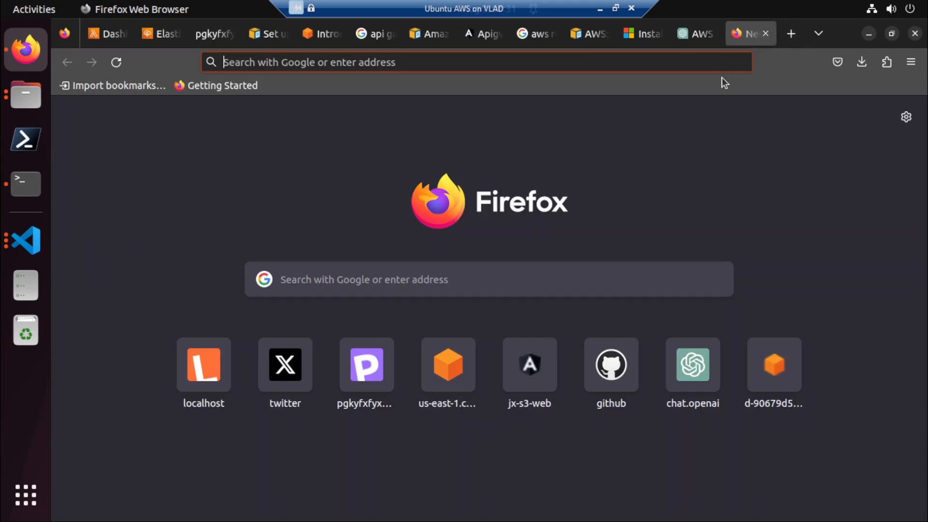
pyautogui.write('google.com')
pyautogui.press('Return')
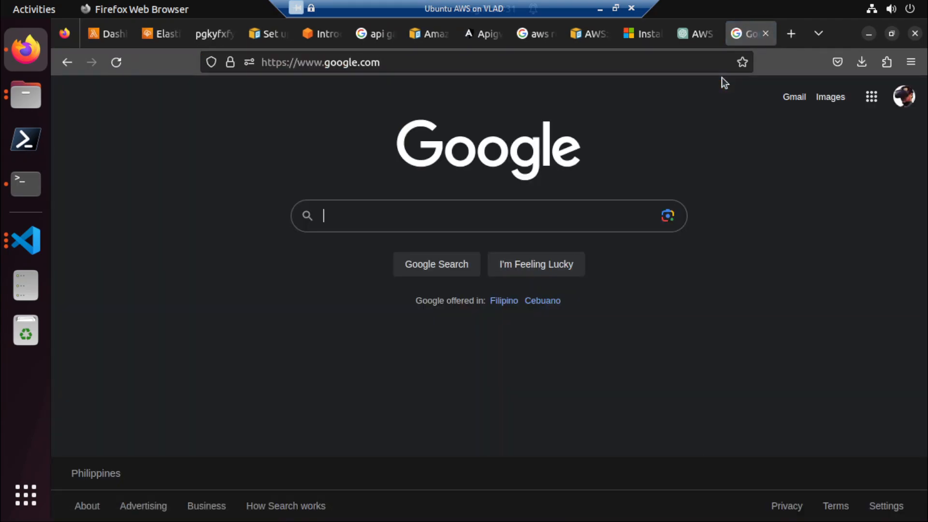
# Search Google for "gitignore all dotnet files in directory and subdirectories".
pyautogui.write('git')
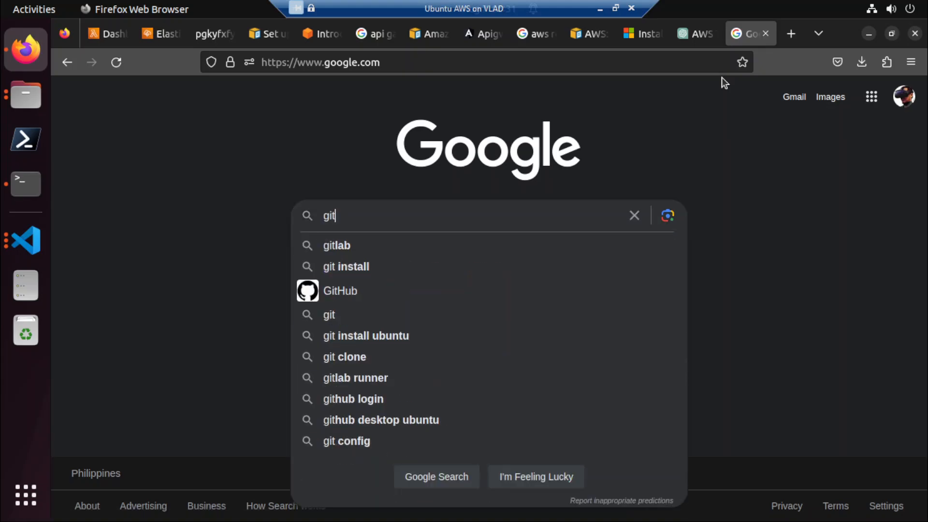
pyautogui.press('BackSpace')
pyautogui.press('BackSpace')
pyautogui.write('itignore all ')
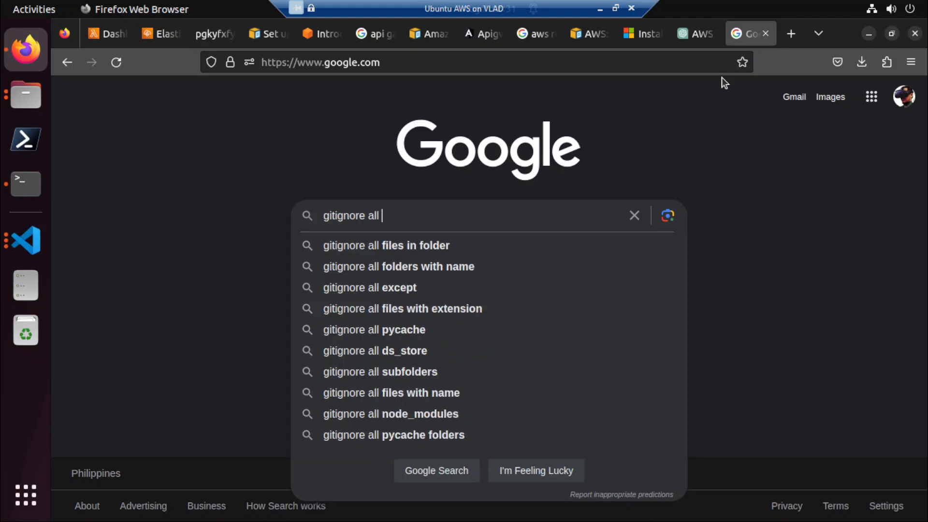
pyautogui.write('dotnet')
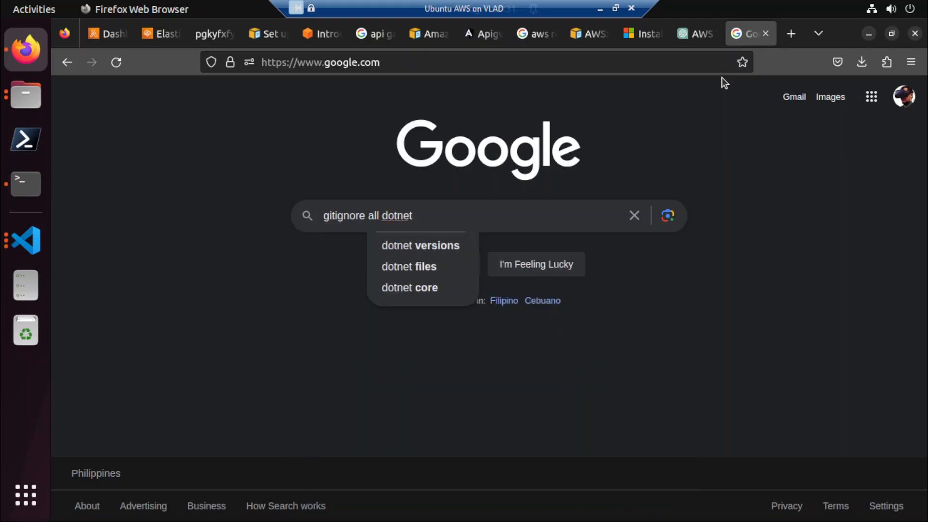
pyautogui.press('Down')
pyautogui.press('Down')
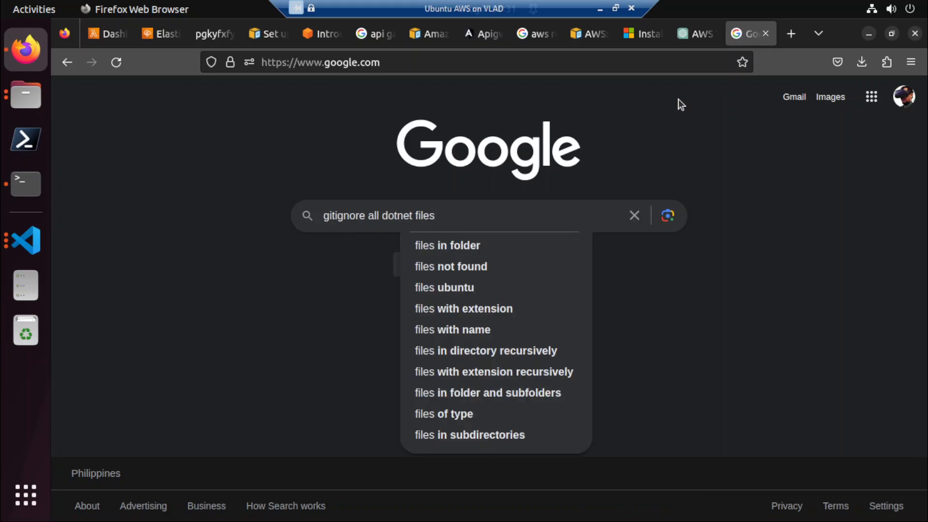
pyautogui.write('in dir')
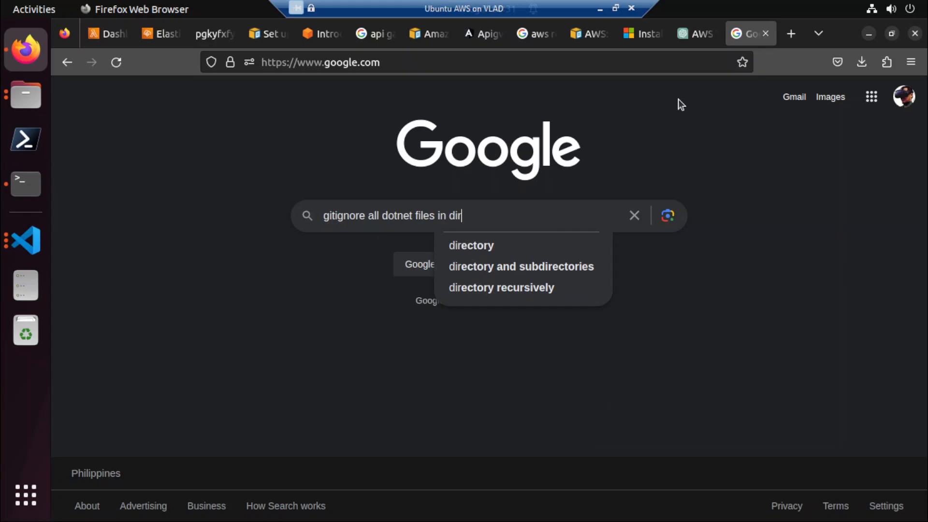
pyautogui.press('Down')
pyautogui.press('Down')
pyautogui.press('Return')
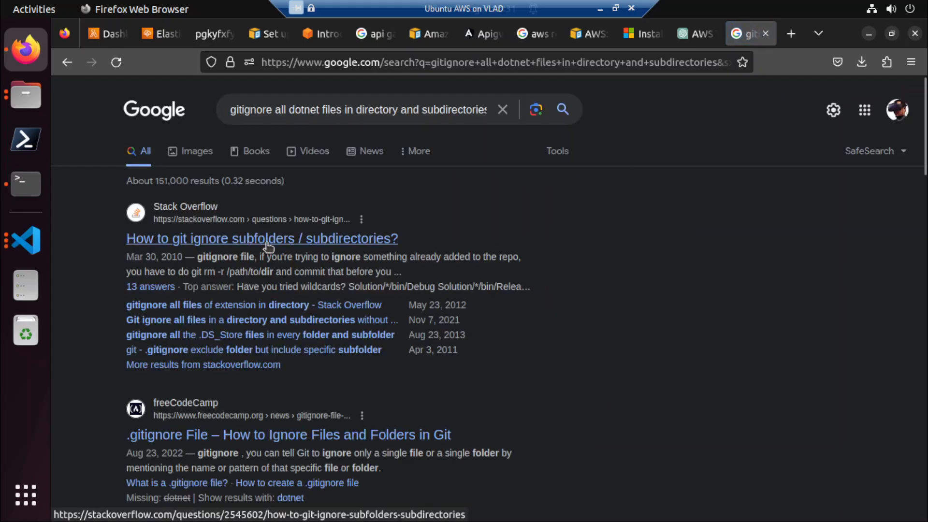
# Open freeCodeCamp's ".gitignore File – How to Ignore Files and Folders in Git" result in a new tab and switch to it.
pyautogui.scroll(-3, 268, 247)
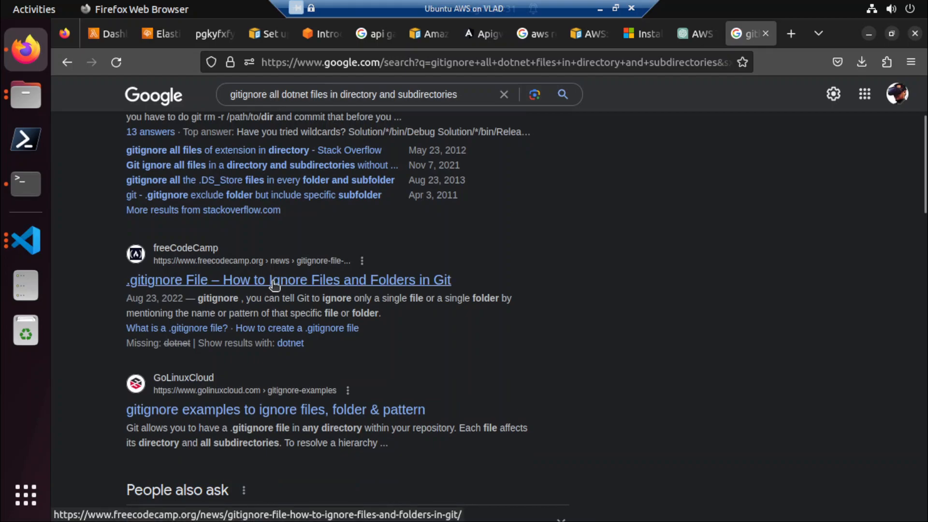
pyautogui.rightClick(274, 285)
pyautogui.click(301, 293)
pyautogui.scroll(-2, 303, 297)
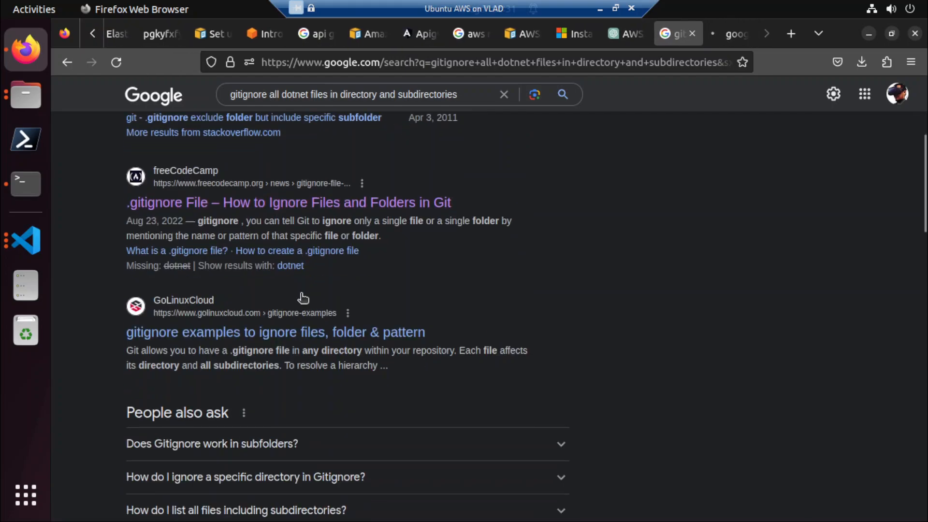
pyautogui.click(730, 31)
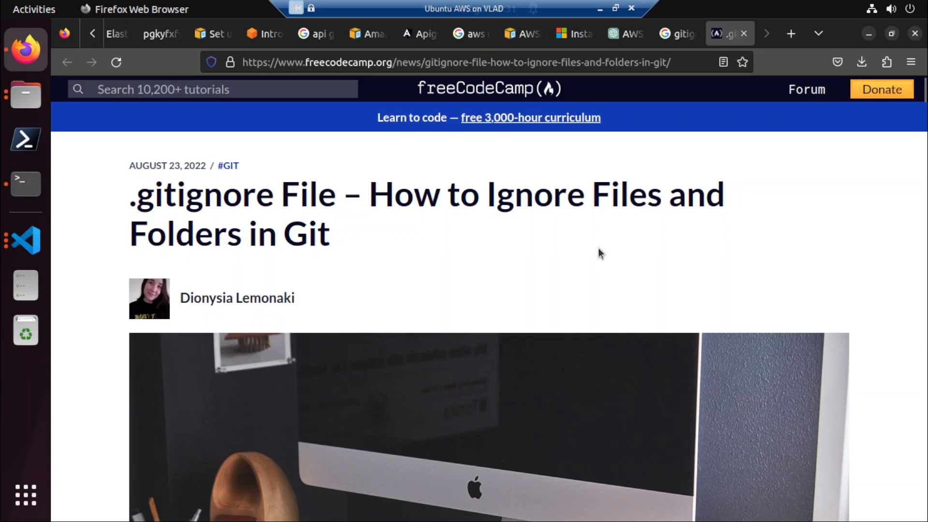
# Read through the freeCodeCamp article for .gitignore patterns that ignore files and folders.
pyautogui.scroll(-15, 598, 248)
pyautogui.scroll(-20, 598, 248)
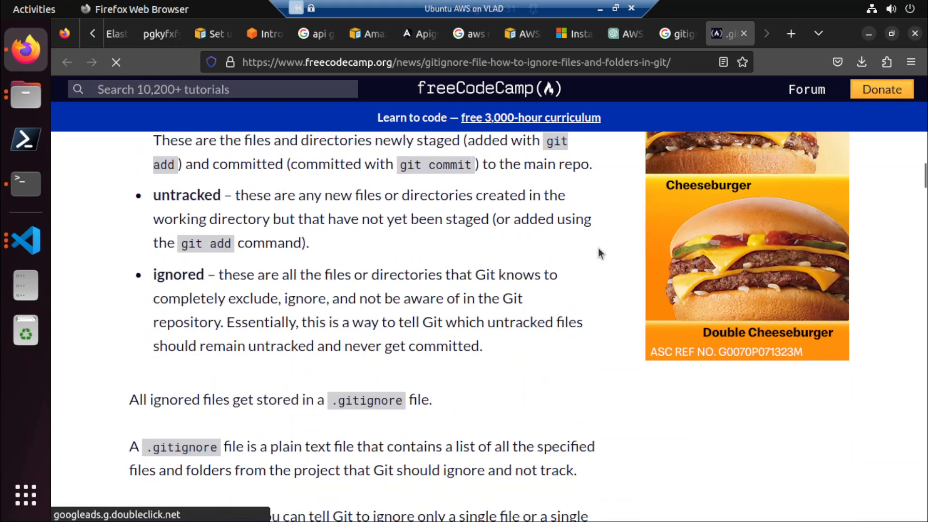
pyautogui.scroll(-20, 598, 253)
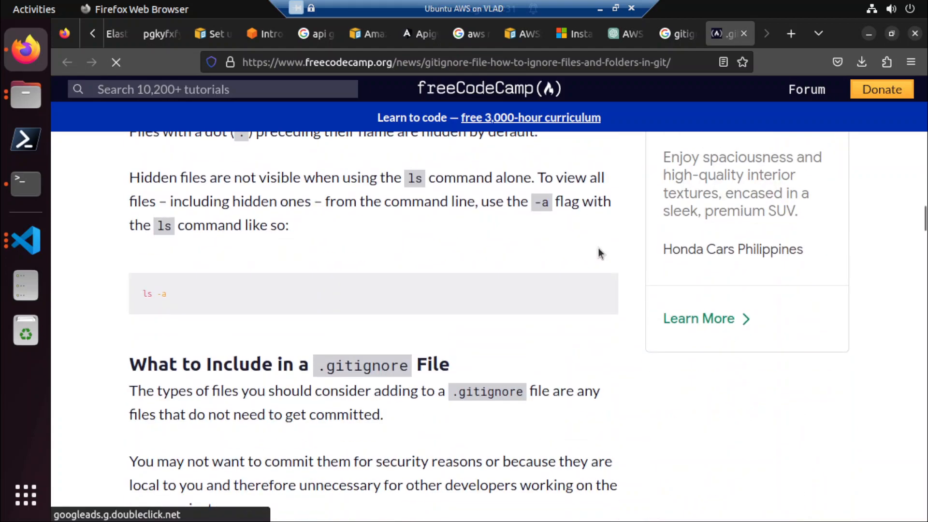
pyautogui.scroll(-20, 598, 248)
pyautogui.scroll(-20, 598, 248)
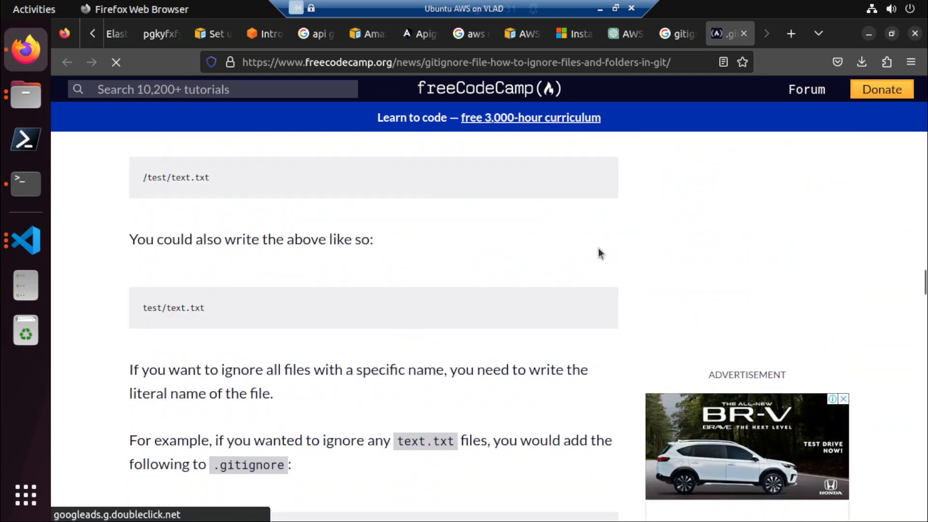
pyautogui.scroll(-20, 599, 248)
pyautogui.scroll(-20, 599, 253)
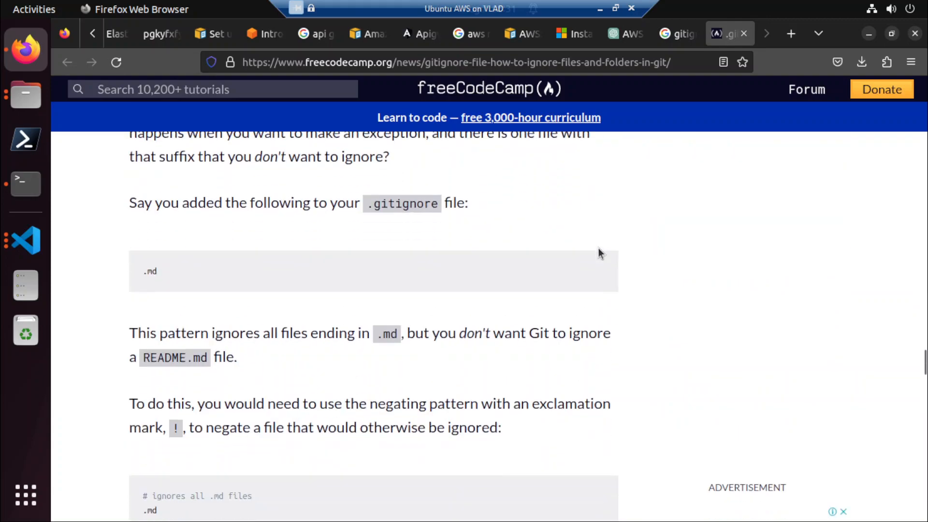
pyautogui.scroll(-3, 598, 254)
# Switch to Visual Studio Code, inspect the obj and Properties folders in elasticbeanstalk/eb-dotnet, and show the pending source control changes.
pyautogui.click(36, 233)
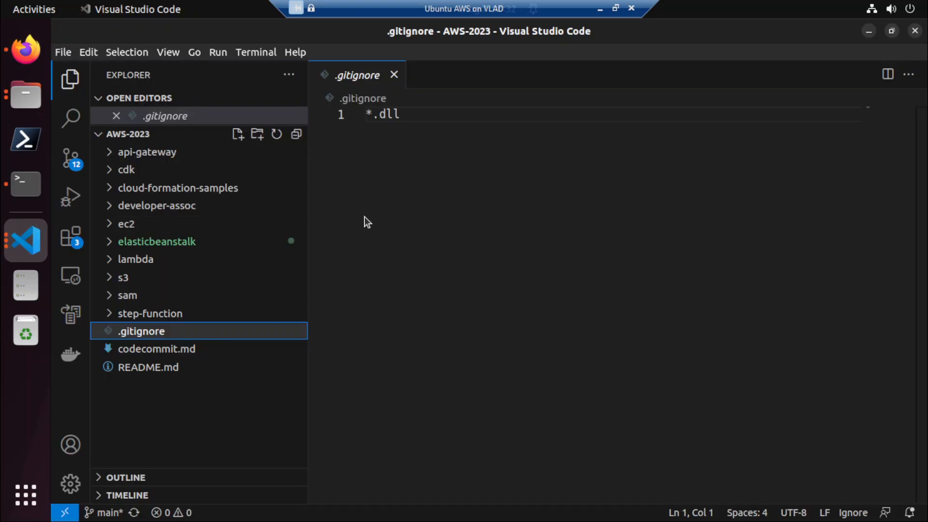
pyautogui.click(162, 244)
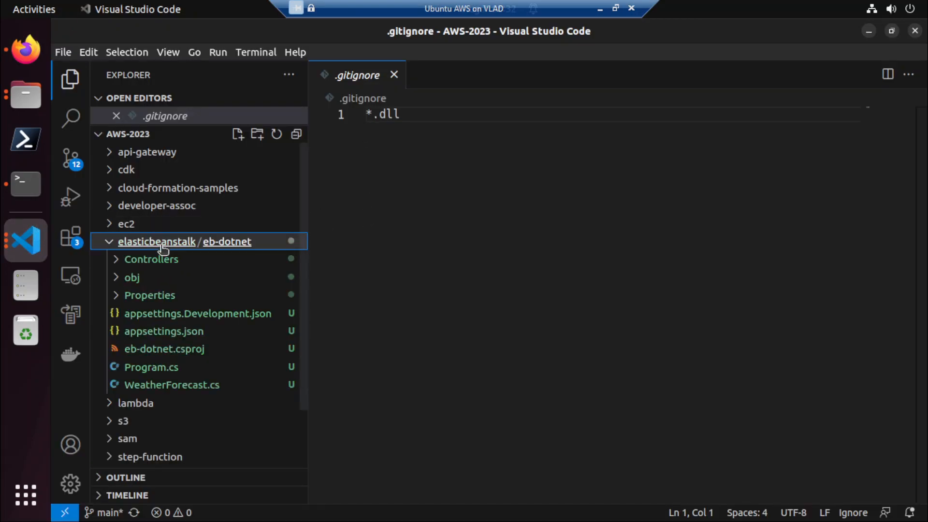
pyautogui.click(144, 280)
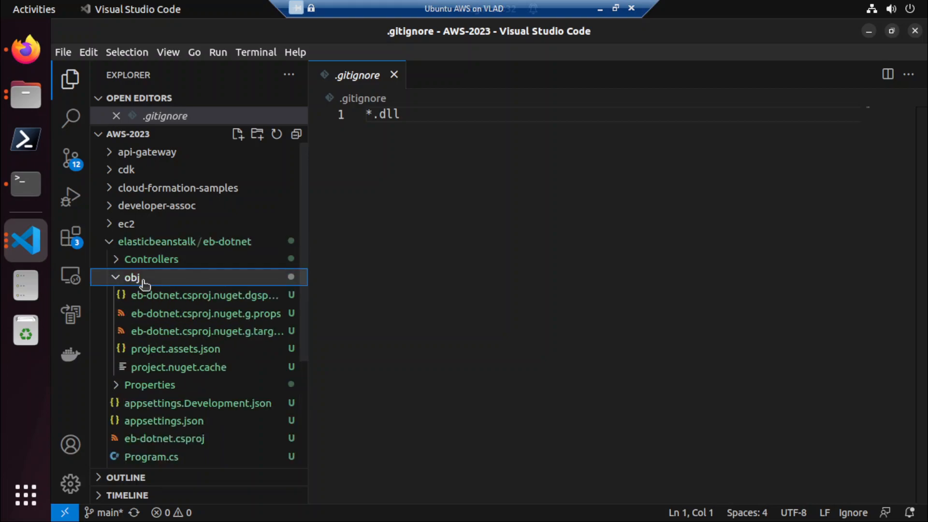
pyautogui.moveTo(307, 319); pyautogui.dragTo(441, 311)
pyautogui.click(215, 390)
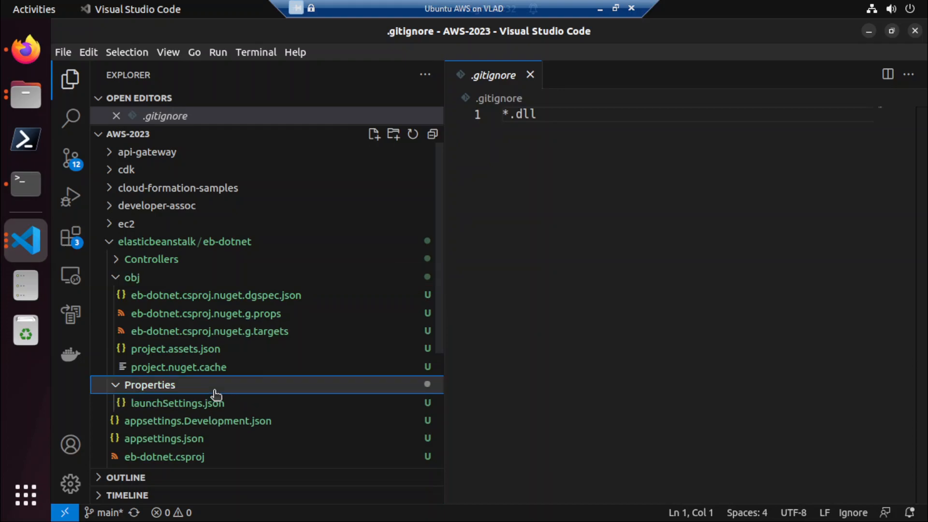
pyautogui.click(169, 278)
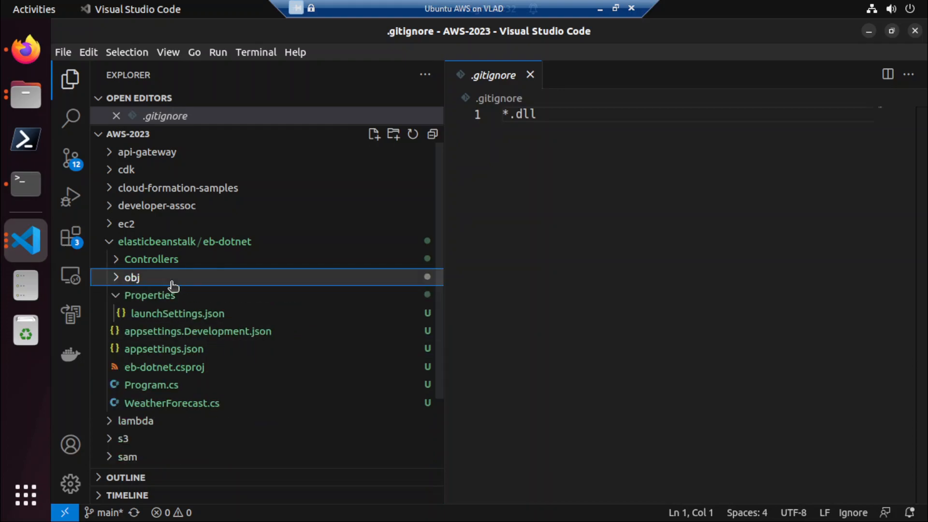
pyautogui.click(168, 296)
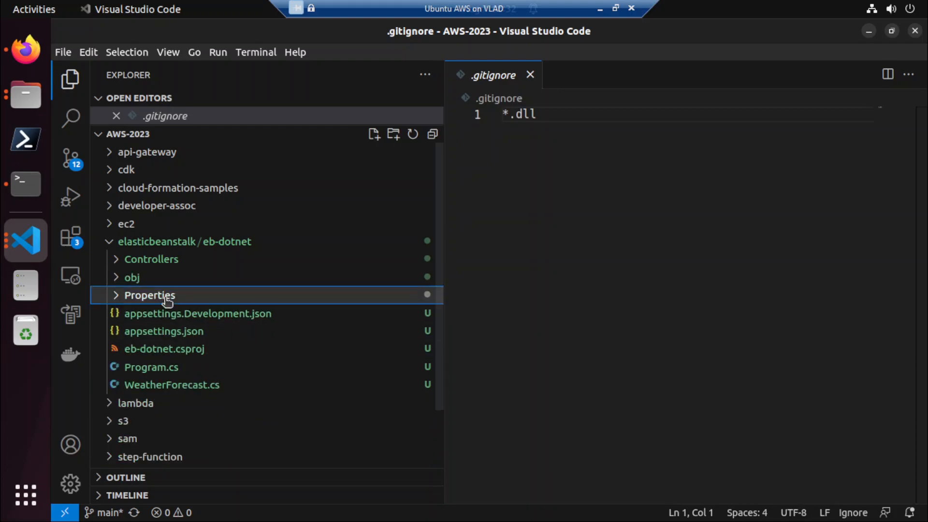
pyautogui.click(75, 170)
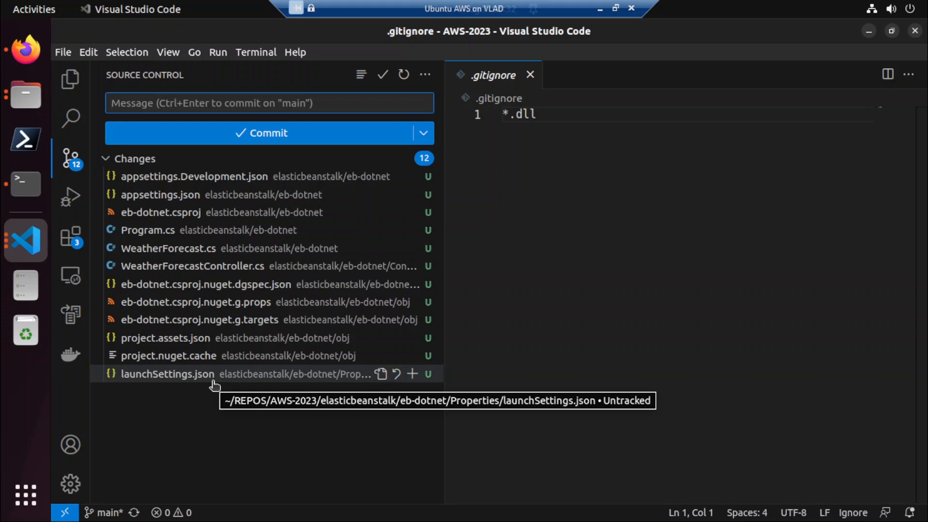
# Add the rule */obj on a new line below *.dll in .gitignore and save the file.
pyautogui.click(603, 131)
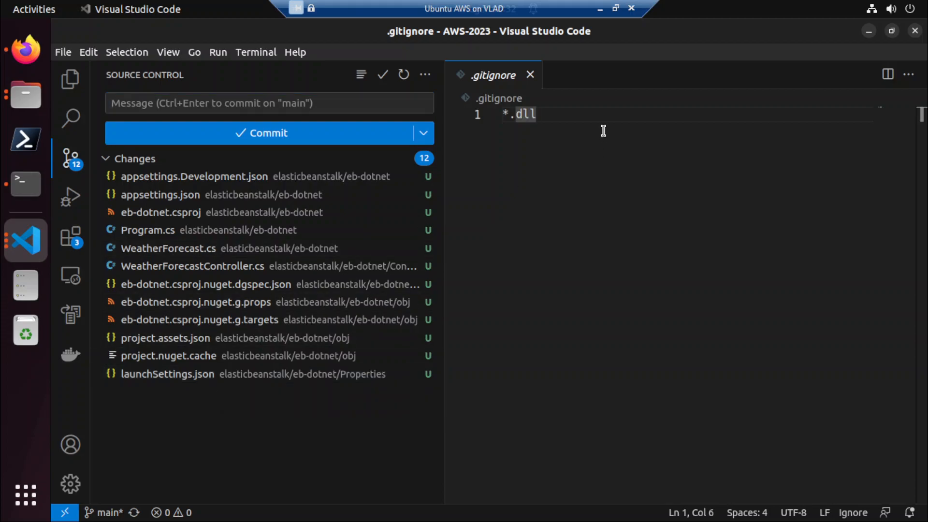
pyautogui.press('Return')
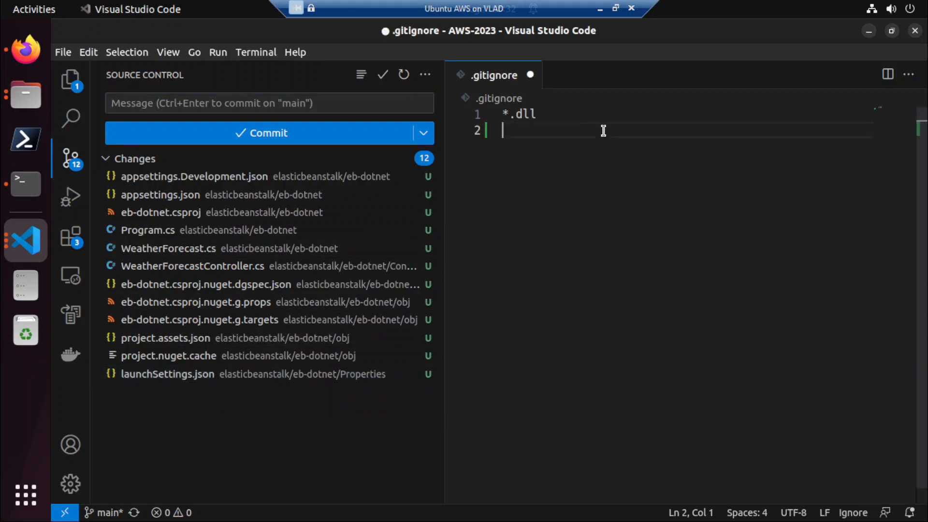
pyautogui.write('*/obj')
pyautogui.hotkey('ctrl', 's')
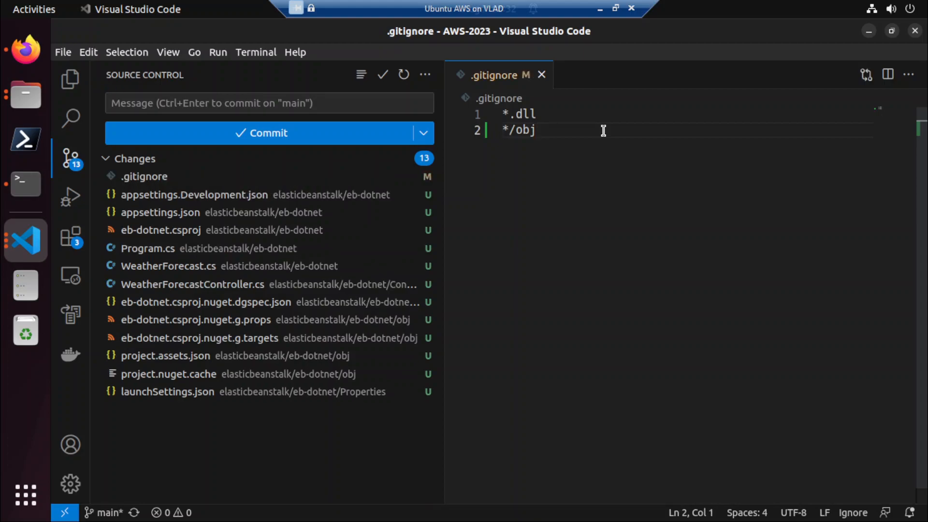
# Change the obj rule in .gitignore to elasticbeanstalk/eb-dotnet/obj/ and save the file.
pyautogui.click(603, 131)
pyautogui.write('/')
pyautogui.press('Delete')
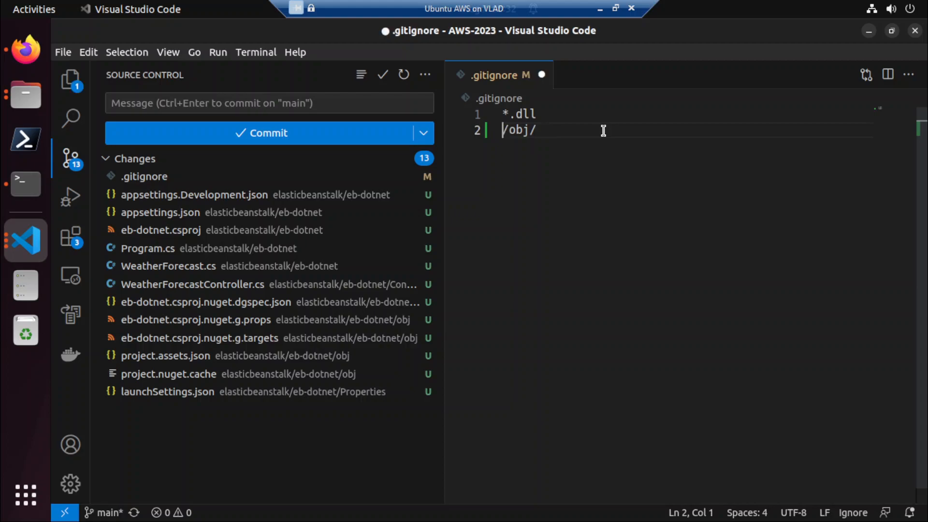
pyautogui.write('elastic')
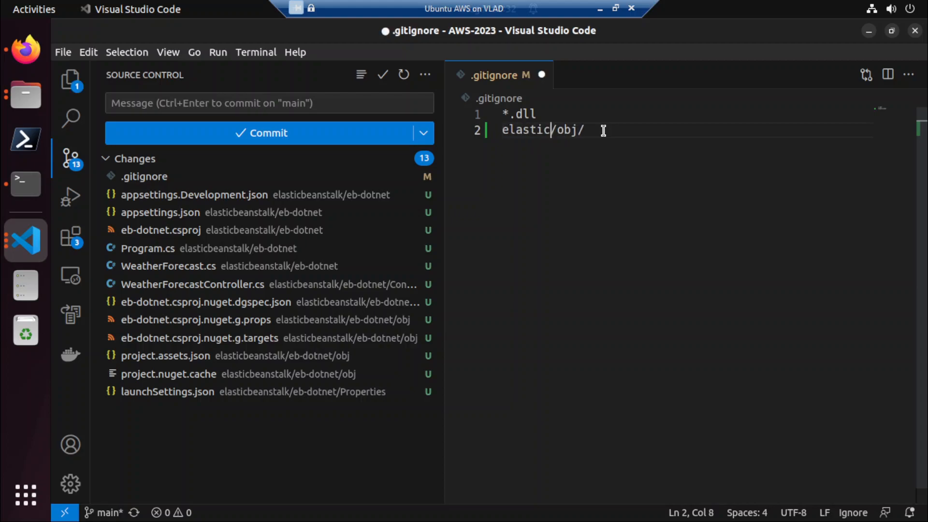
pyautogui.write('beanstalk')
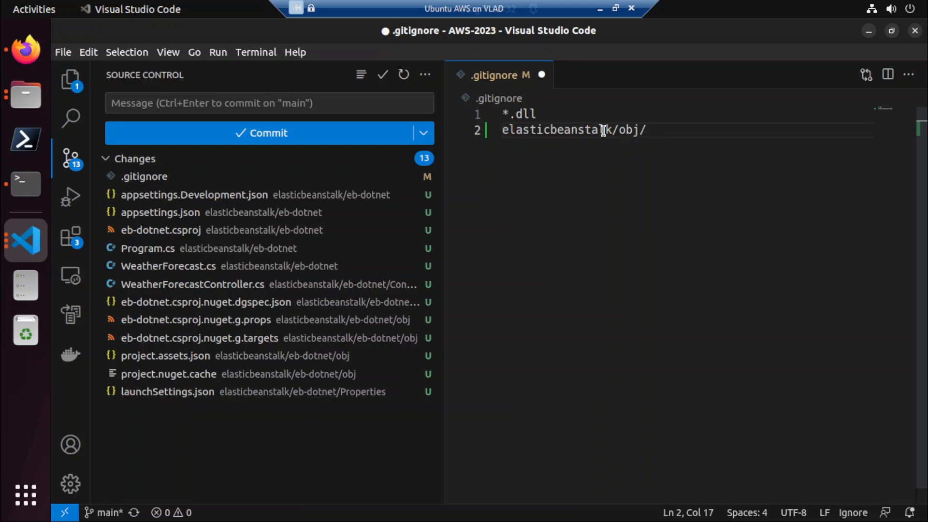
pyautogui.write('/eb-dotnet/')
pyautogui.hotkey('ctrl', 's')
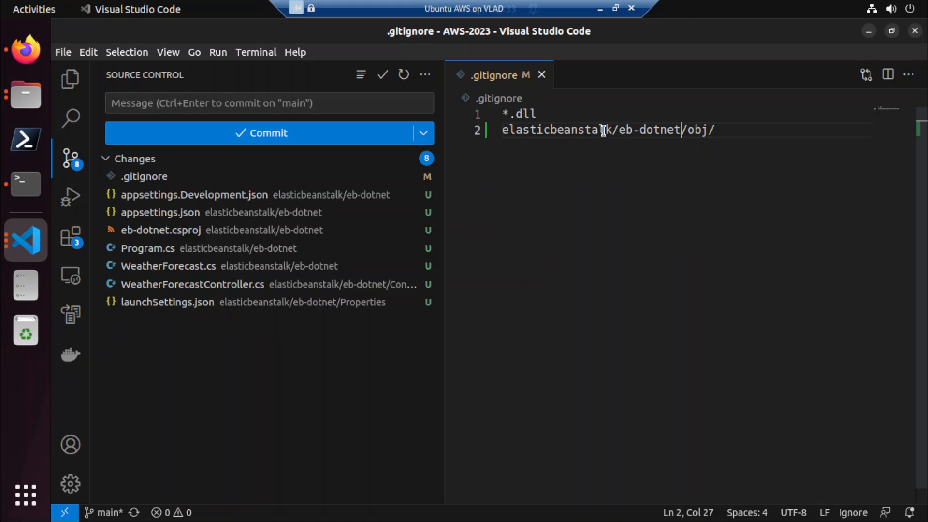
# Duplicate the obj rule onto line 3 of .gitignore, change the copy to elasticbeanstalk/eb-dotnet/bin/, and keep the file saved.
pyautogui.press('Home')
pyautogui.hotkey('shift', 'End')
pyautogui.hotkey('ctrl', 'c')
pyautogui.press('End')
pyautogui.press('Return')
pyautogui.hotkey('ctrl', 'v')
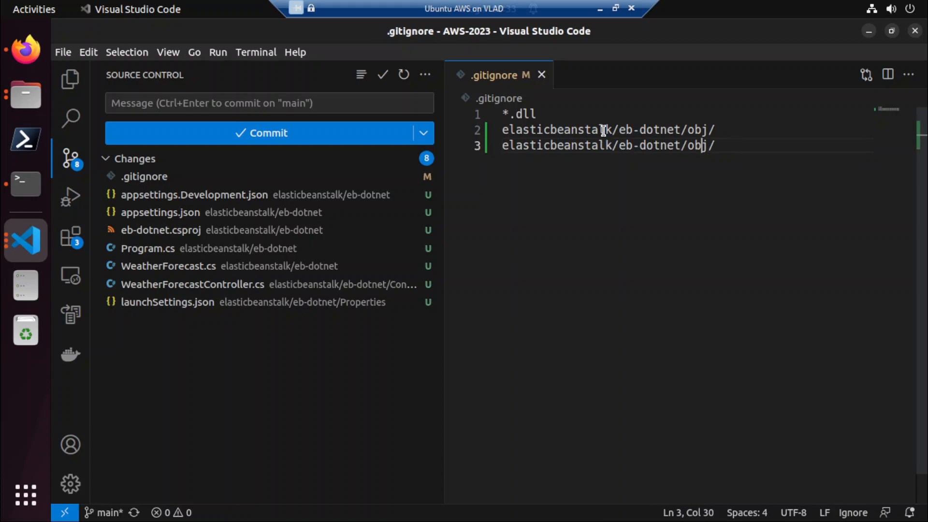
pyautogui.press('Right')
pyautogui.hotkey('shift', 'Left')
pyautogui.hotkey('shift', 'Left')
pyautogui.hotkey('shift', 'Left')
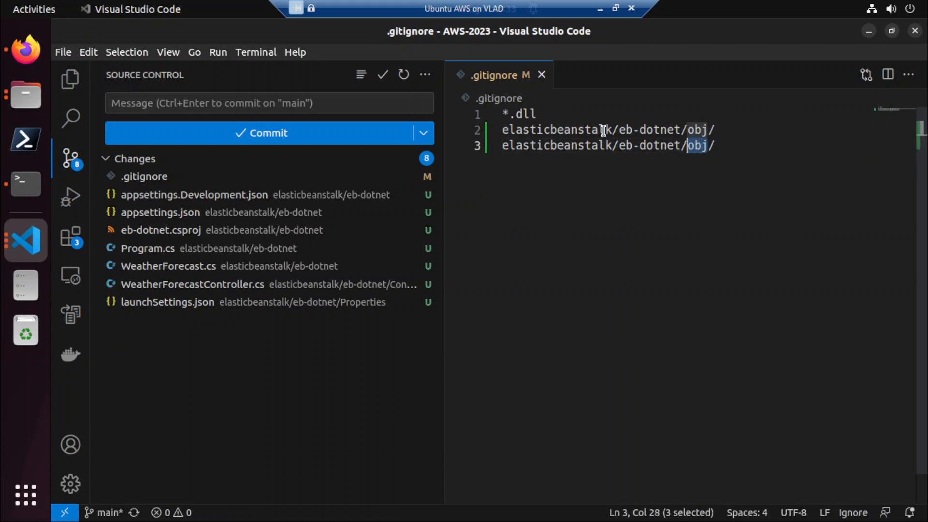
pyautogui.write('bin')
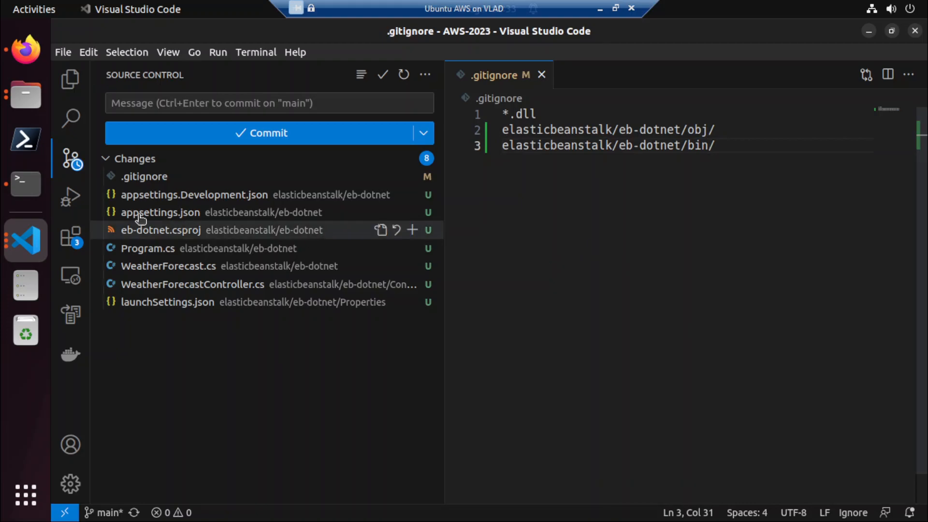
# Switch to the terminal and stage all changes in AWS-2023 with git add.
pyautogui.click(12, 183)
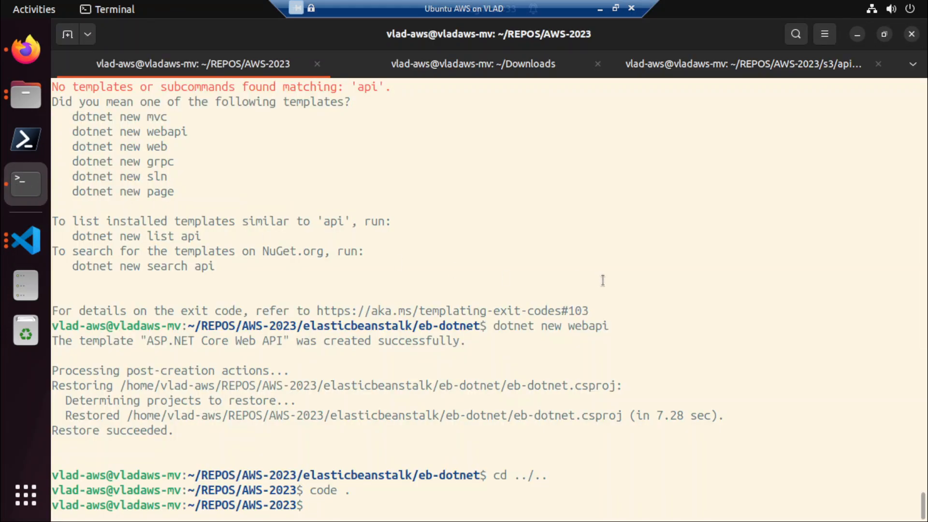
pyautogui.write('git ad .')
pyautogui.press('Return')
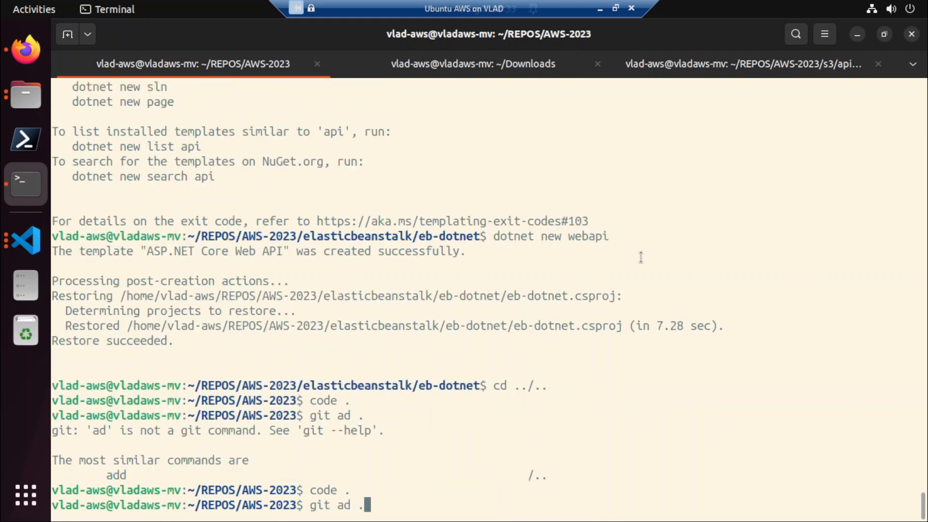
pyautogui.write('git add .')
pyautogui.press('Return')
# Commit the staged files with the message "..." and push them to the remote repository.
pyautogui.write('git commit -m ""')
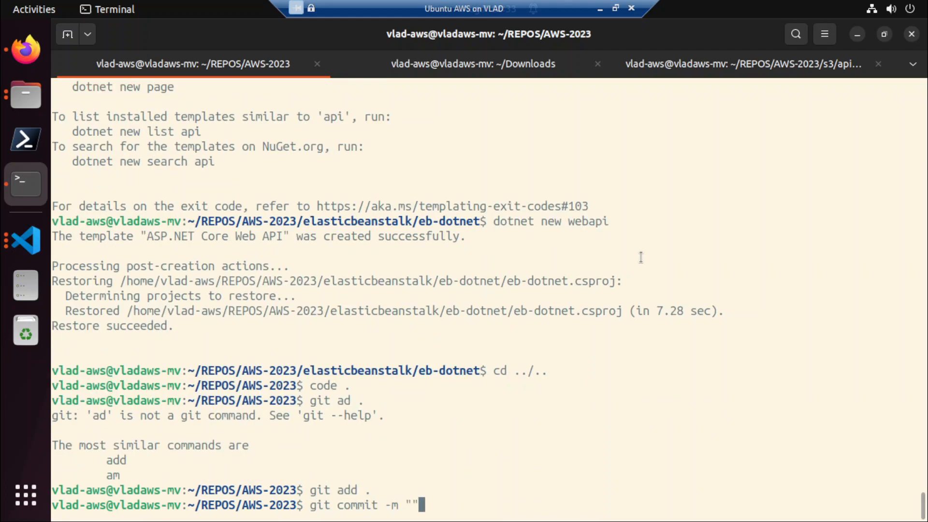
pyautogui.press('Left')
pyautogui.write('...')
pyautogui.press('Return')
pyautogui.write('git push')
pyautogui.press('Return')
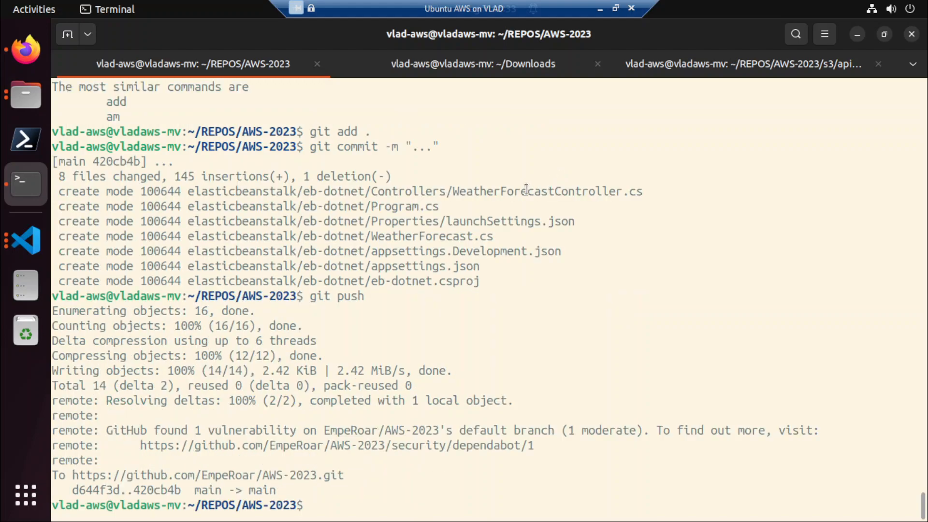
# Glance at the source control changes, then in the terminal session at s3/apigw-web go up two folders to AWS-2023.
pyautogui.click(22, 236)
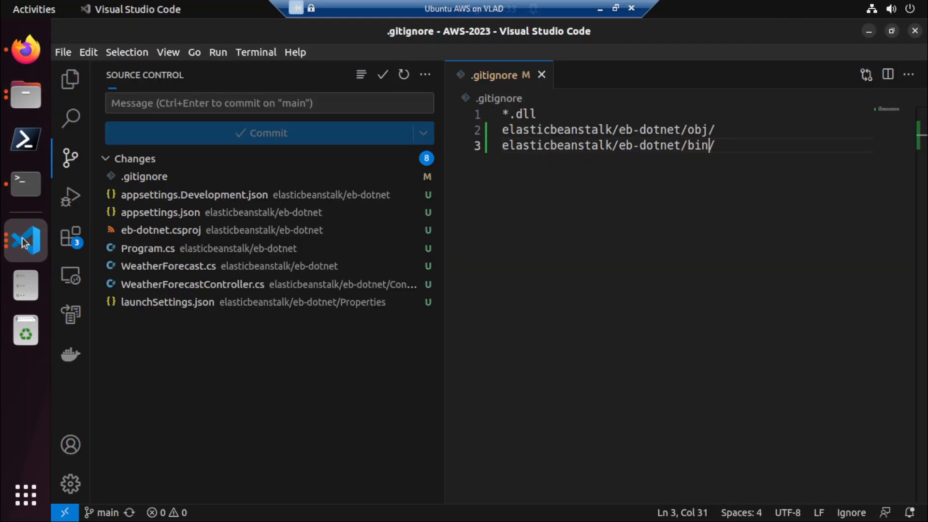
pyautogui.click(31, 204)
pyautogui.click(411, 66)
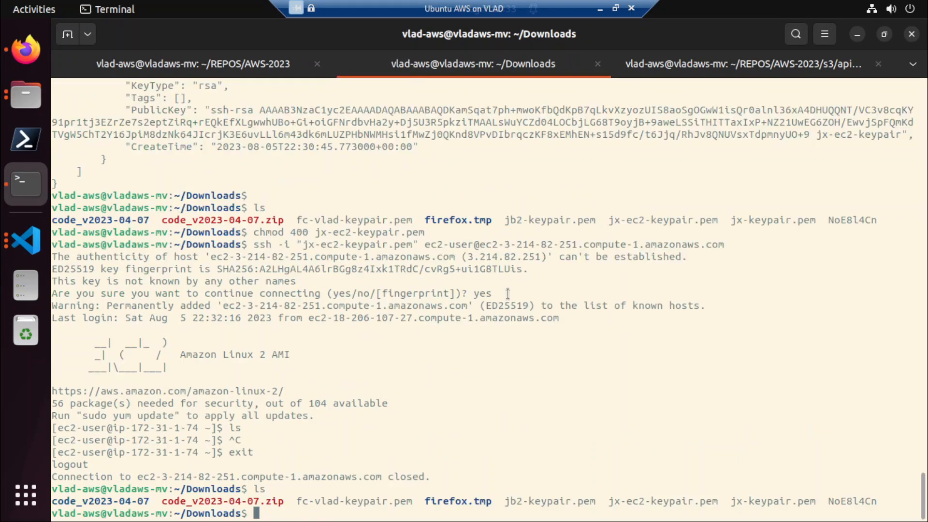
pyautogui.click(709, 55)
pyautogui.write('cd ')
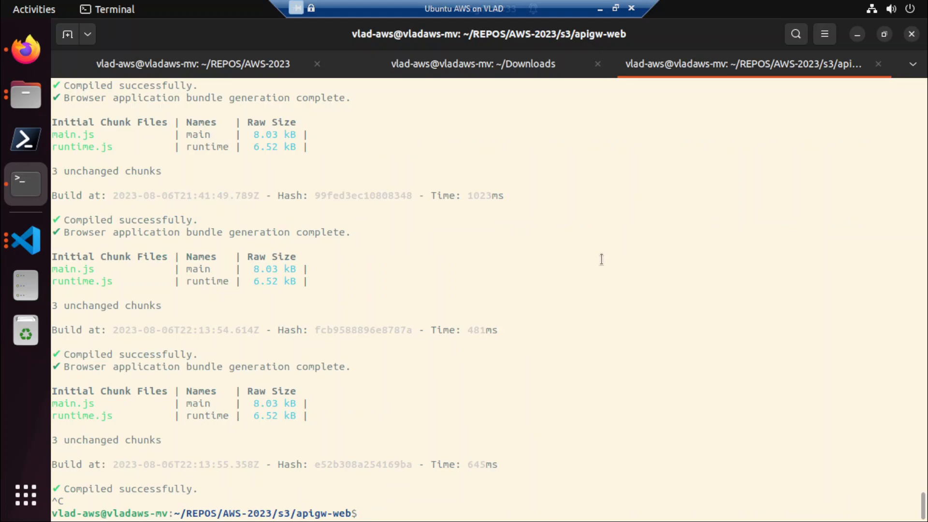
pyautogui.write('../..')
pyautogui.press('Return')
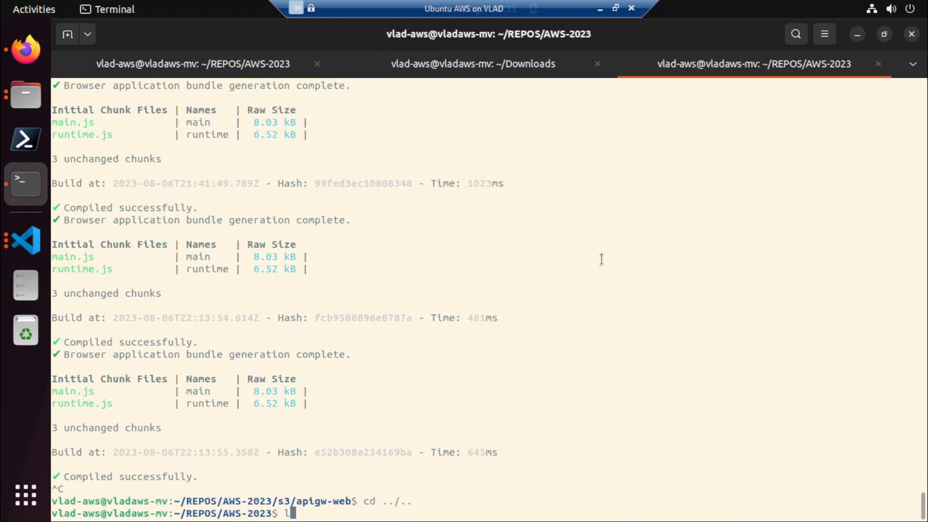
# List the repository folders and change the directory to elasticbeanstalk/eb-dotnet.
pyautogui.write('ls')
pyautogui.press('Return')
pyautogui.write('cd el')
pyautogui.press('Tab')
pyautogui.press('Return')
pyautogui.write('ls')
pyautogui.press('Return')
pyautogui.write('cd eb')
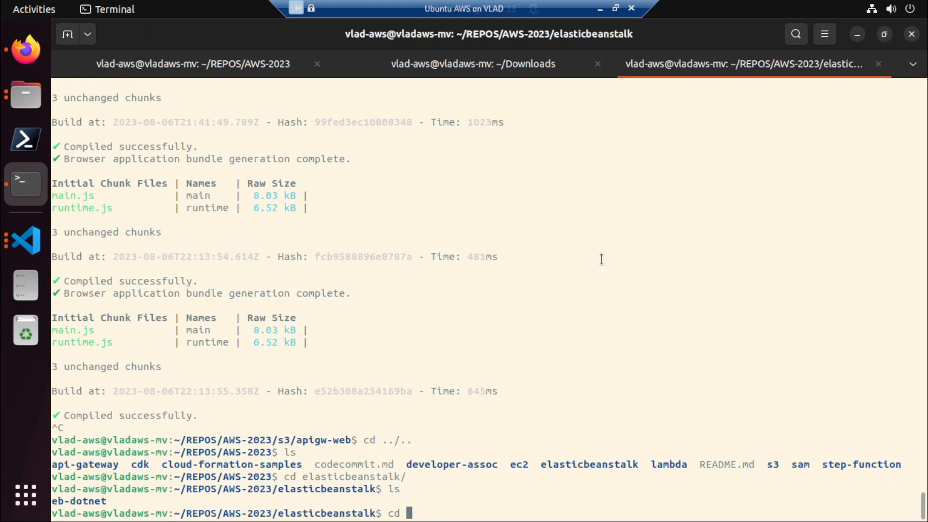
pyautogui.press('Tab')
pyautogui.press('Return')
# List the eb-dotnet project files and start the Web API with dotnet run.
pyautogui.write('ls')
pyautogui.press('Return')
pyautogui.write('dotnet run')
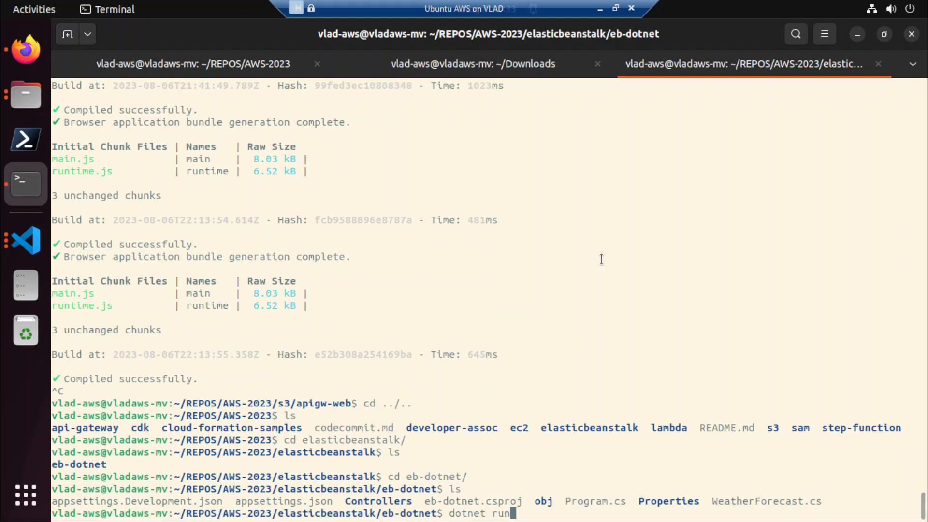
pyautogui.press('Return')
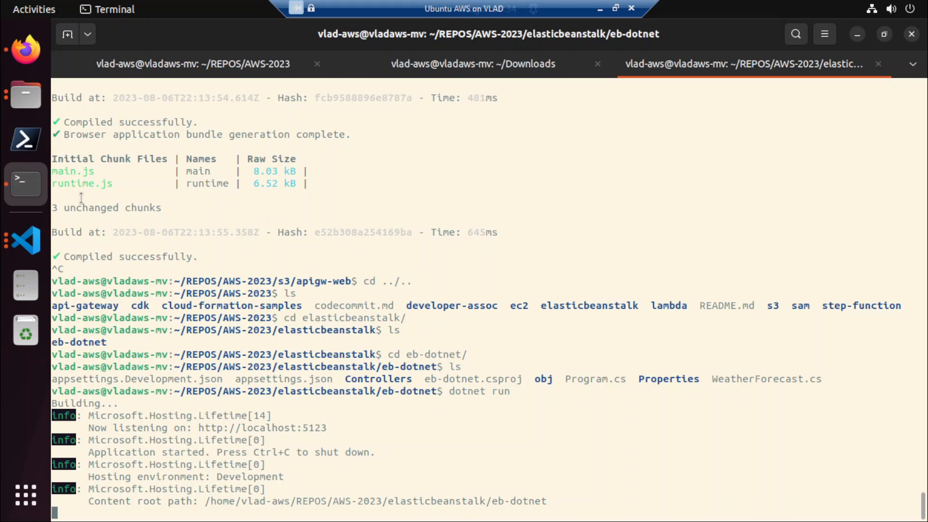
# Examine the contents of the eb-dotnet project's bin/Debug/net7.0 folder in the AWS-2023 workspace, then collapse it.
pyautogui.click(30, 248)
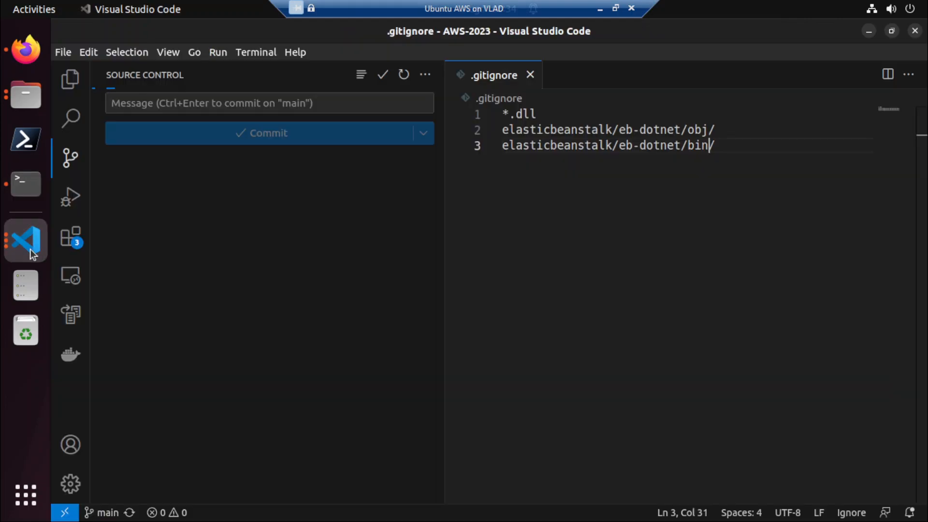
pyautogui.click(78, 86)
pyautogui.click(141, 177)
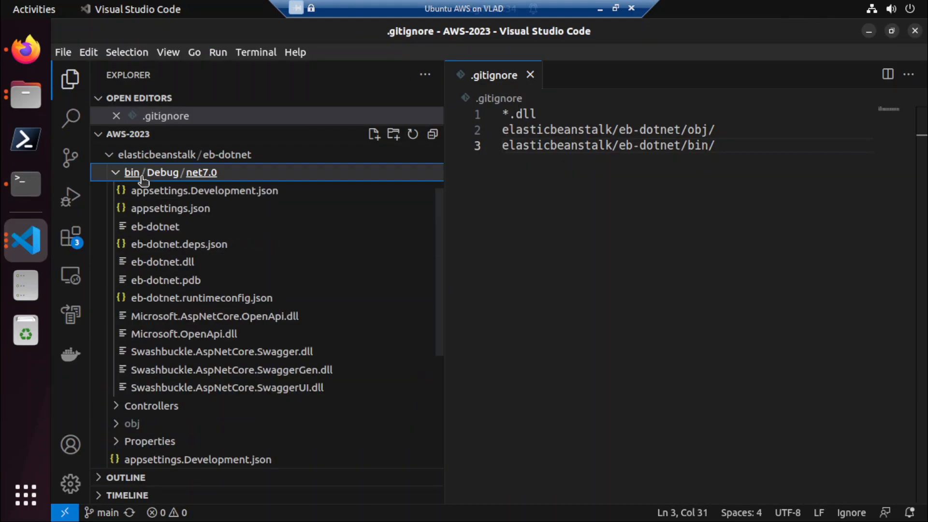
pyautogui.click(133, 175)
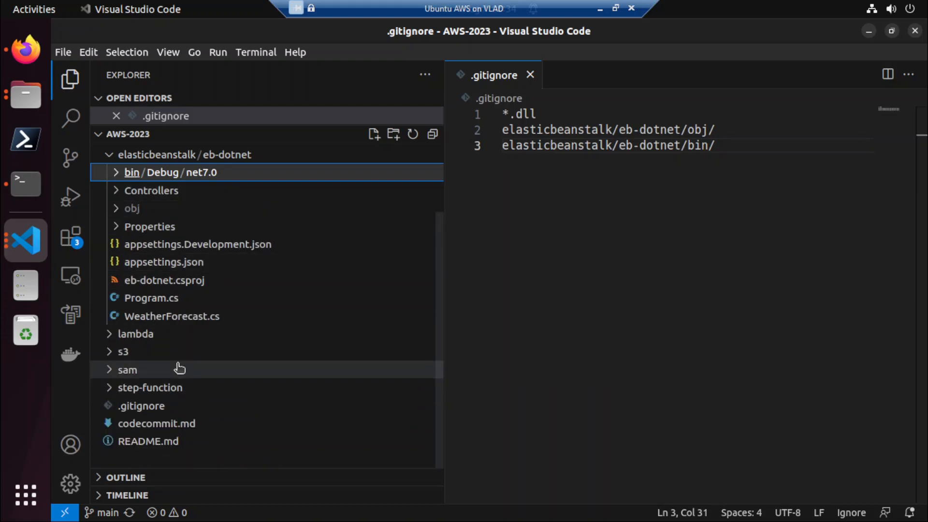
# Switch to the terminal, stop the running Web API, and open the eb-dotnet folder in a maximized Visual Studio Code window with code.
pyautogui.hotkey('alt', 'Tab')
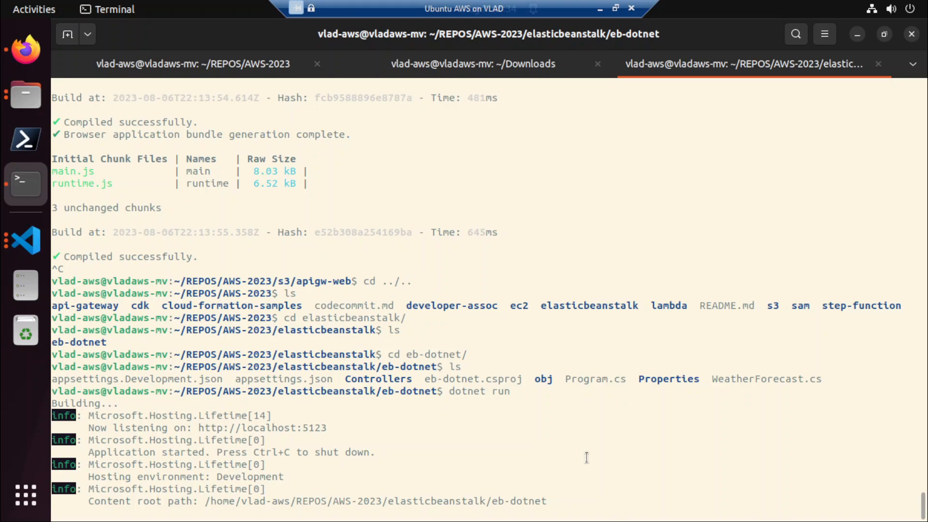
pyautogui.hotkey('ctrl', 'c')
pyautogui.write('code .')
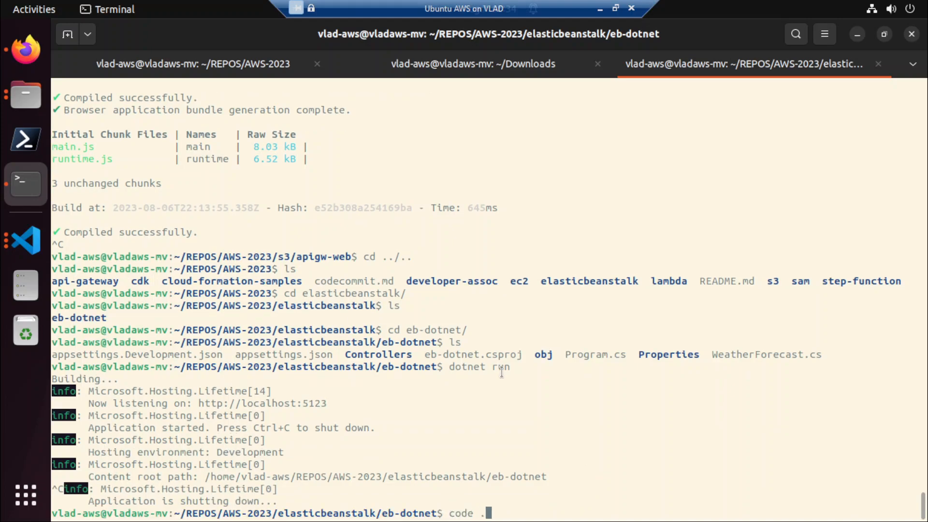
pyautogui.press('Return')
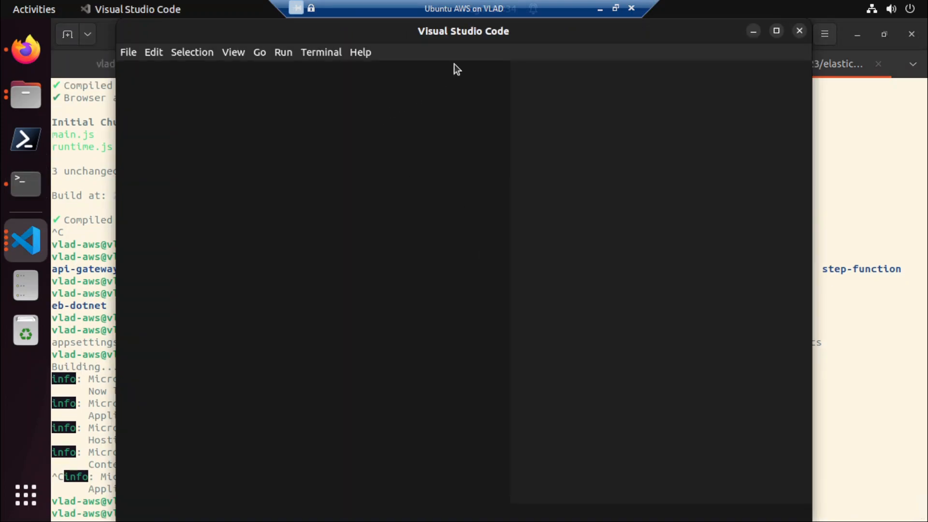
pyautogui.doubleClick(480, 29)
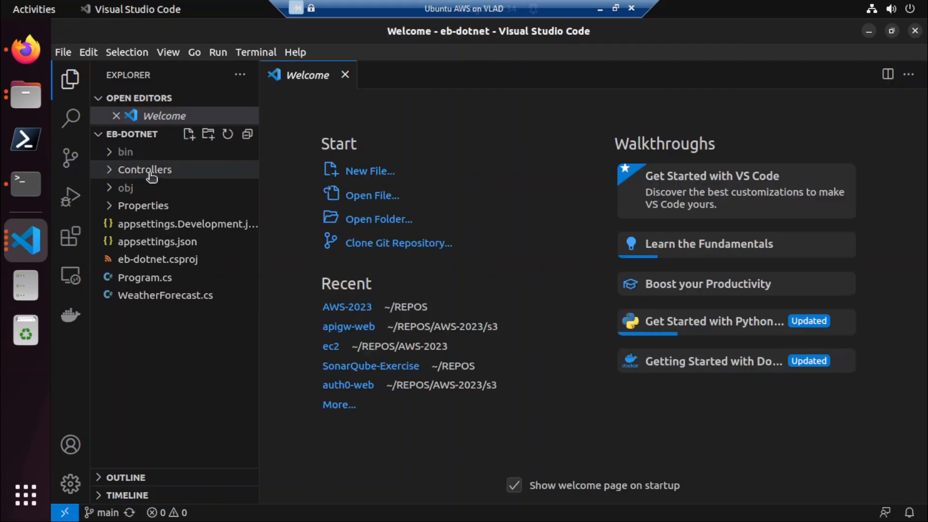
# Open WeatherForecastController.cs from the Controllers folder and review its code down to the Get method.
pyautogui.click(151, 171)
pyautogui.click(151, 193)
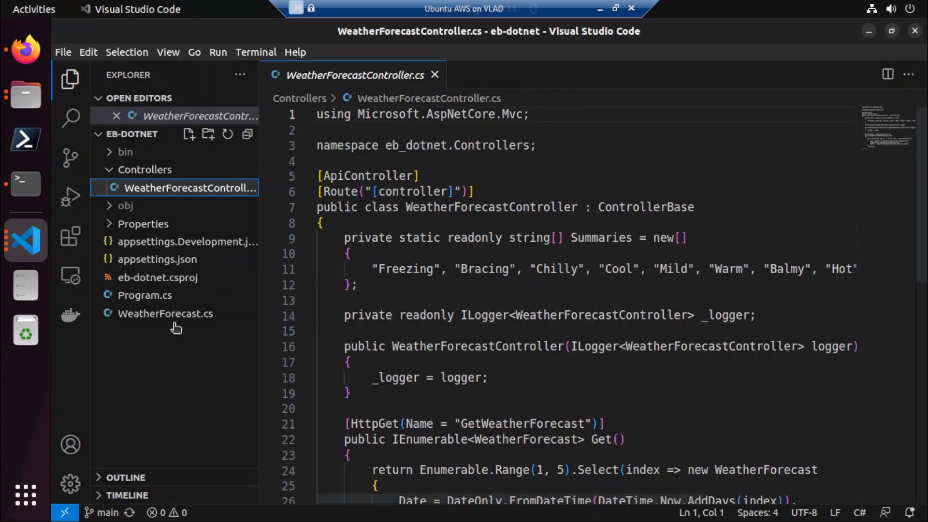
pyautogui.scroll(-4, 502, 296)
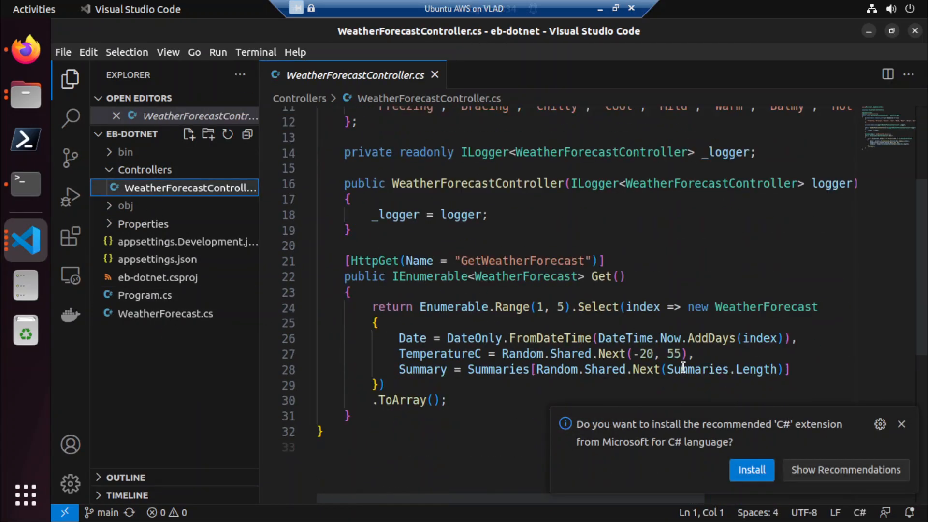
# Install the recommended C# extension from Microsoft and return to WeatherForecastController.cs and the project file list.
pyautogui.click(749, 471)
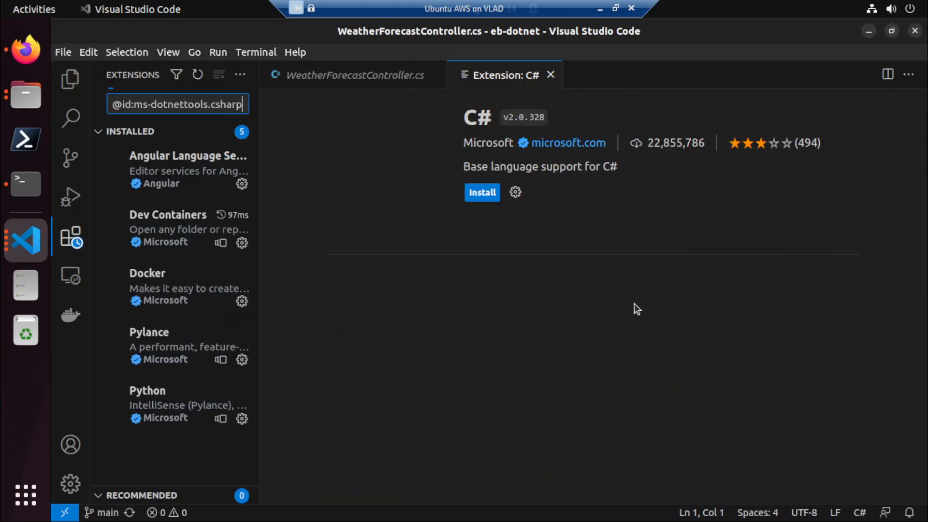
pyautogui.click(480, 193)
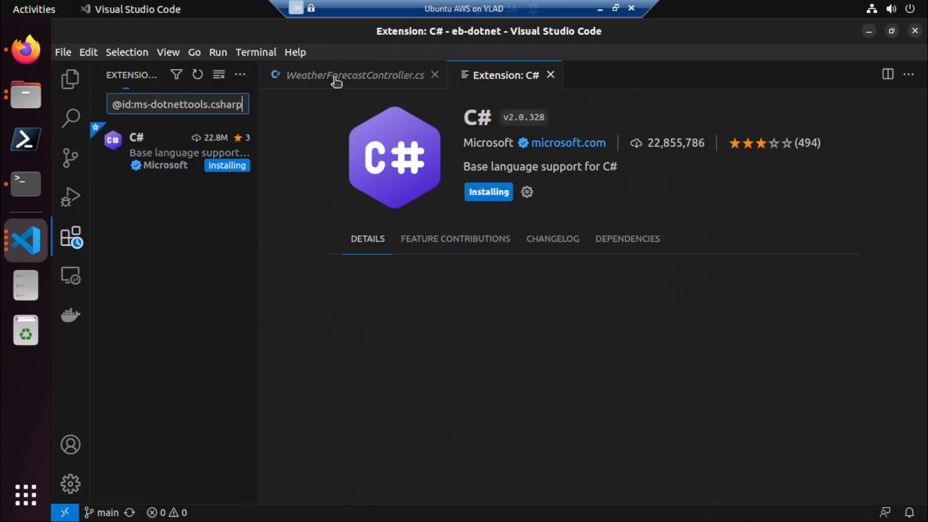
pyautogui.click(337, 80)
pyautogui.click(70, 78)
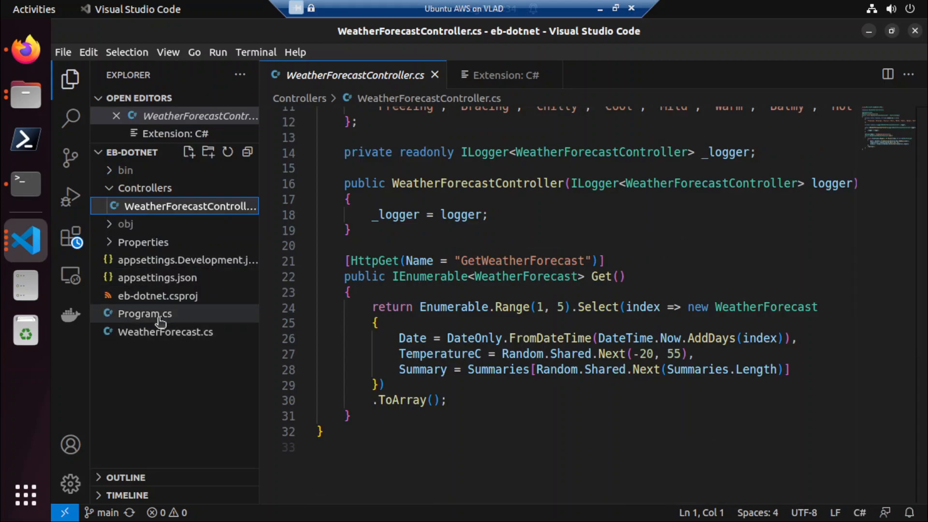
# Open Program.cs and review its service registration and HTTP request pipeline setup.
pyautogui.click(145, 313)
pyautogui.scroll(-3, 524, 284)
pyautogui.scroll(3, 523, 286)
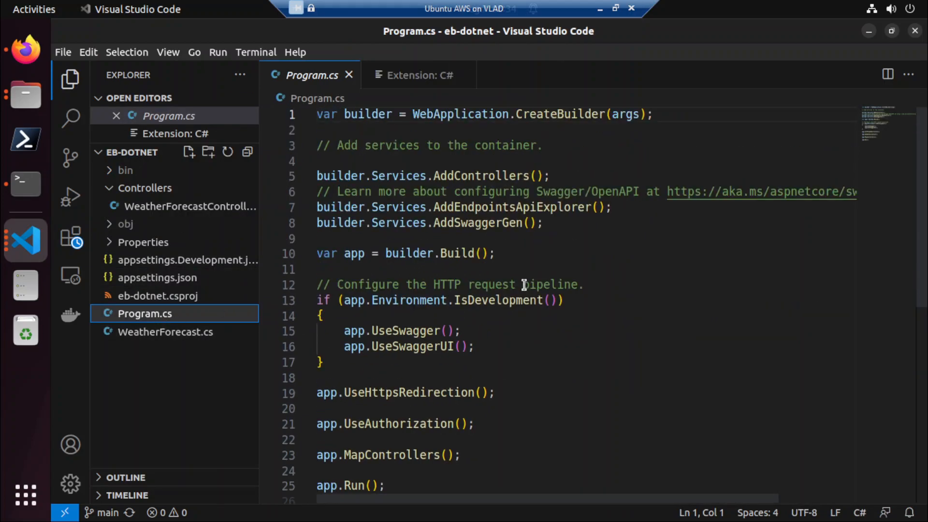
pyautogui.scroll(-3, 524, 284)
pyautogui.scroll(3, 524, 285)
# Create a new file named PlanetsController.cs in the Controllers folder.
pyautogui.rightClick(165, 190)
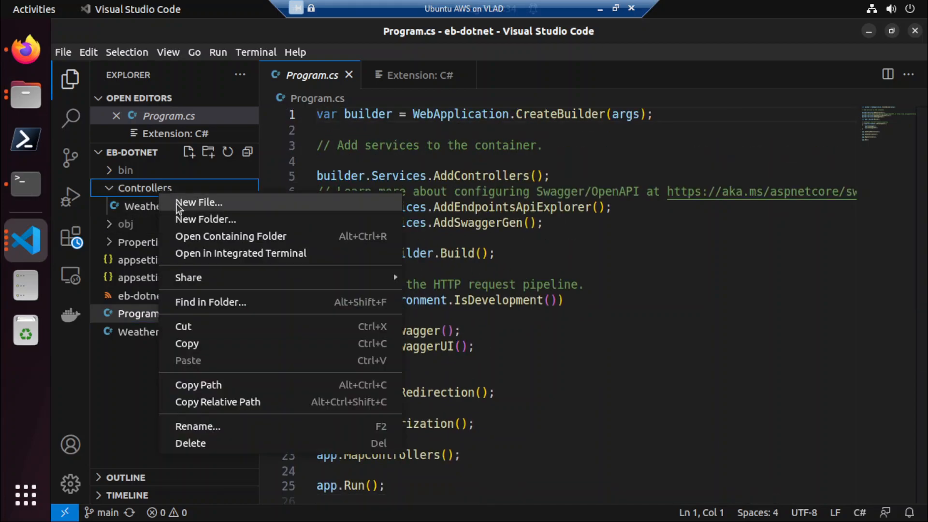
pyautogui.click(177, 202)
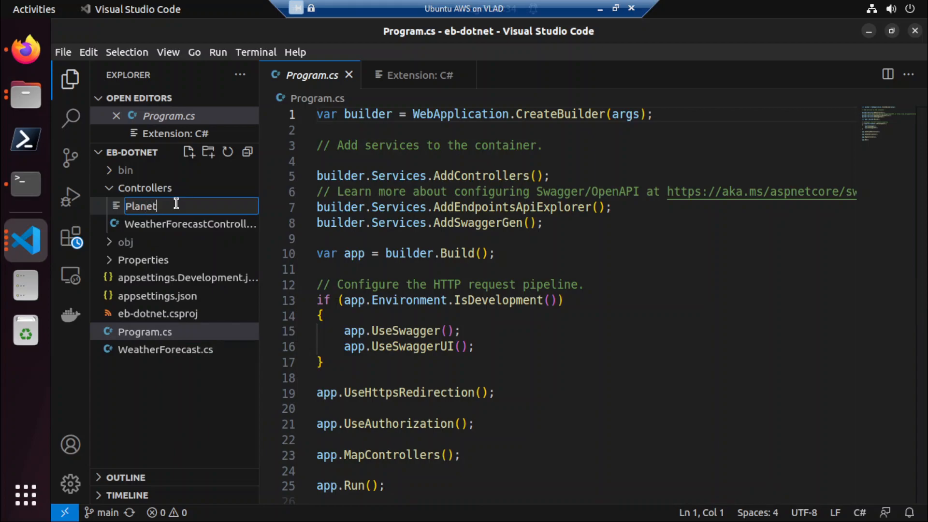
pyautogui.write('PlanetsController.cs')
pyautogui.press('Return')
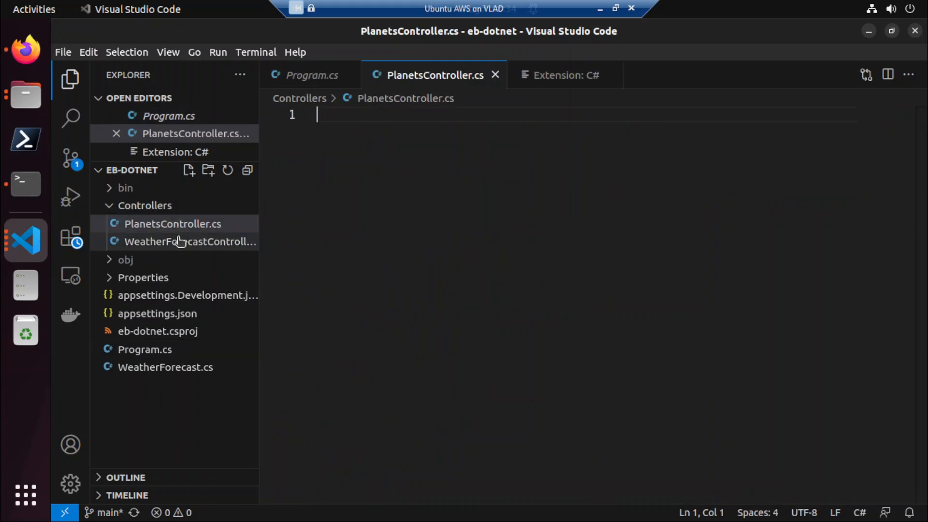
# Copy all the code from WeatherForecastController.cs into the empty PlanetsController.cs.
pyautogui.click(180, 242)
pyautogui.click(378, 419)
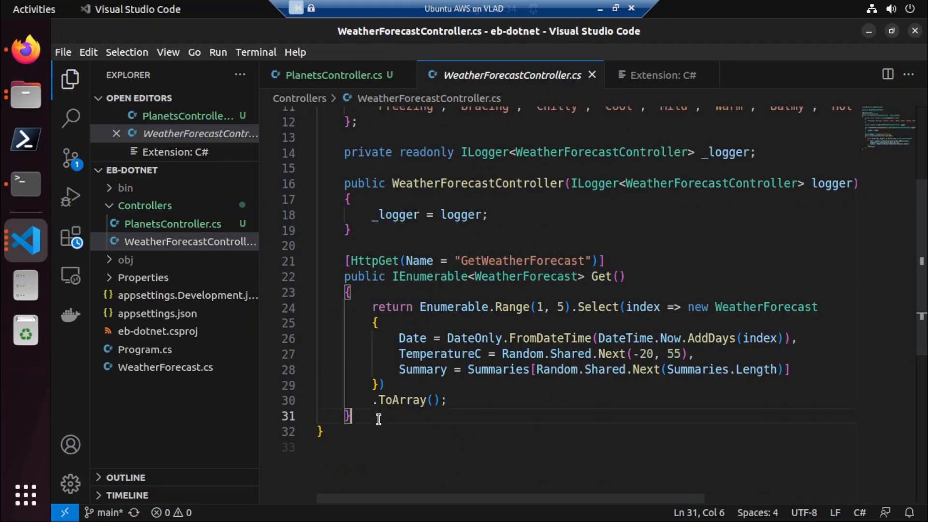
pyautogui.hotkey('ctrl', 'a')
pyautogui.click(221, 227)
pyautogui.click(493, 228)
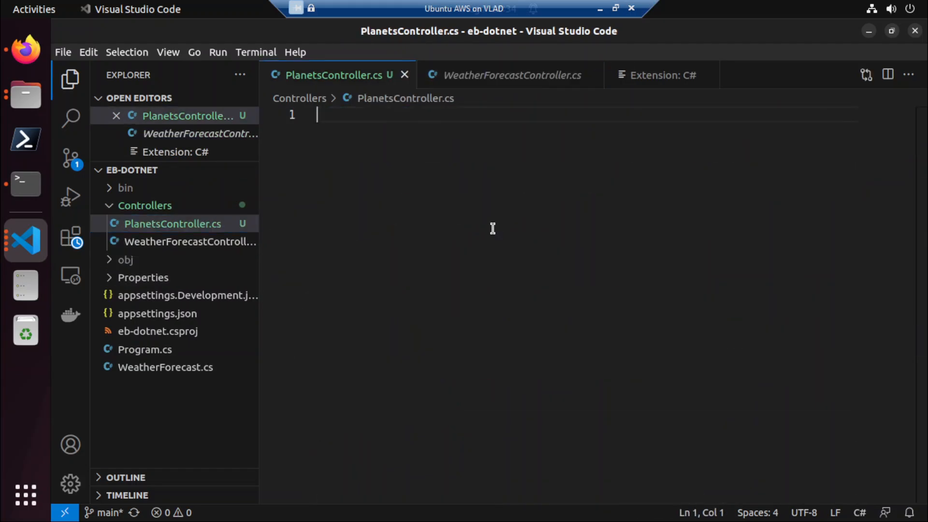
pyautogui.write('using Microsoft.AspNetCore.Mvc;  namespace eb_dotnet.Controllers;  [ApiController] [Route("[controller]")] public class WeatherForecastController : ControllerBase {     private static readonly string[] Summaries = new[]     {         "Freezing", "Bracing", "Chilly", "Cool", "Mild", "Warm", "Balmy", "Hot", "Sweltering", "Scorching"     };      private readonly ILogger<WeatherForecastController> _logger;      public WeatherForecastController(ILogger<WeatherForecastController> logger)     {         _logger = logger;     }      [HttpGet(Name = "GetWeatherForecast")]     public IEnumerable<WeatherForecast> Get()     {         return Enumerable.Range(1, 5).Select(index => new WeatherForecast         {             Date = DateOnly.FromDateTime(DateTime.Now.AddDays(index)),             TemperatureC = Random.Shared.Next(-20, 55),             Summary = Summaries[Random.Shared.Next(Summaries.Length)]         })         .ToArray();     } }')
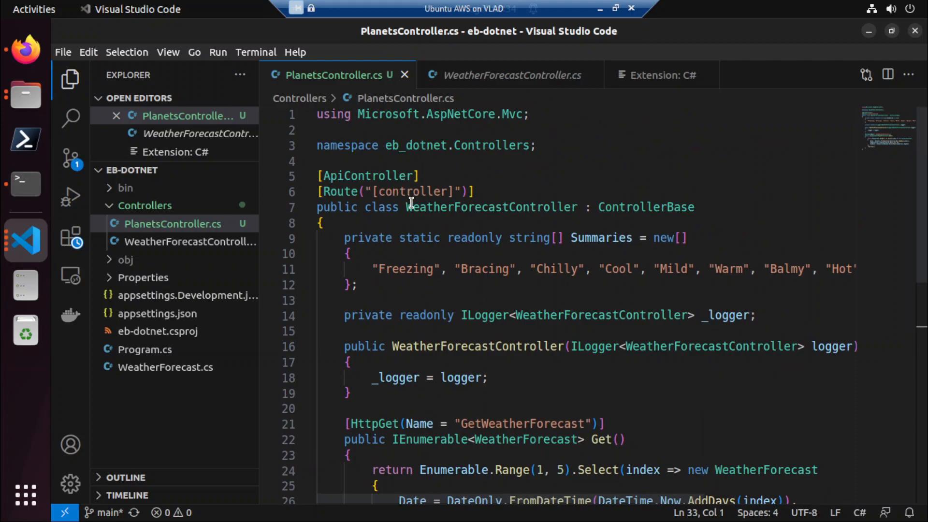
# Rename the class declared in PlanetsController.cs to PlanetsController.
pyautogui.click(408, 205)
pyautogui.keyDown('shift'); pyautogui.click(509, 211); pyautogui.keyUp('shift')
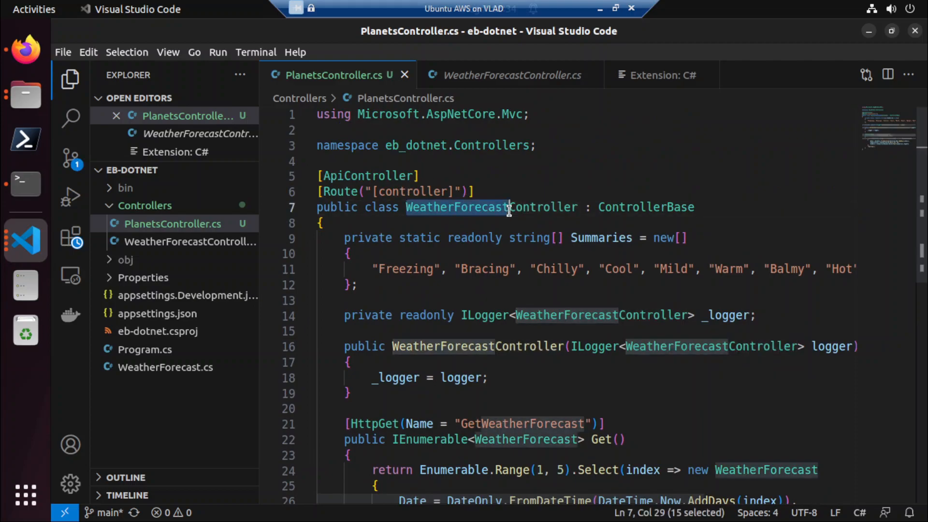
pyautogui.write('Planets')
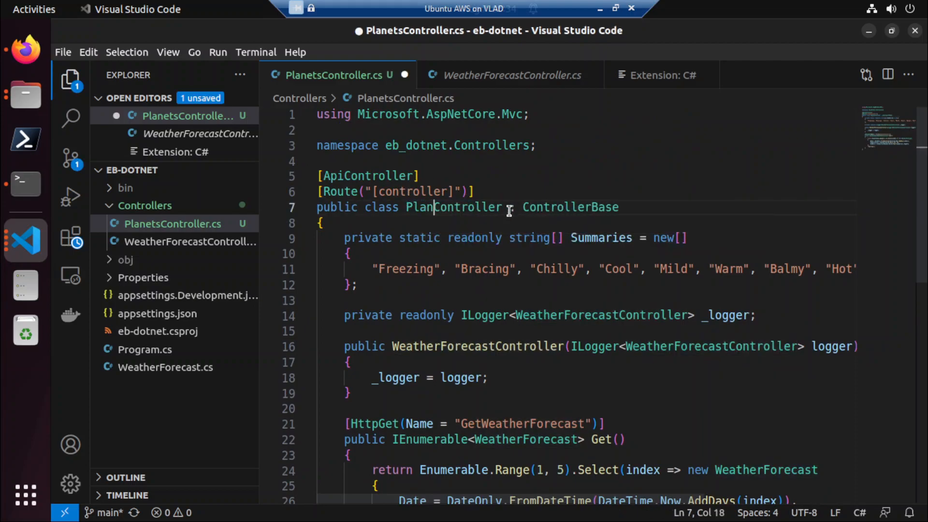
# Replace WeatherForecastController with PlanetsController in the logger field, constructor name and constructor parameter, and save the file.
pyautogui.doubleClick(478, 206)
pyautogui.hotkey('ctrl', 'c')
pyautogui.doubleClick(598, 317)
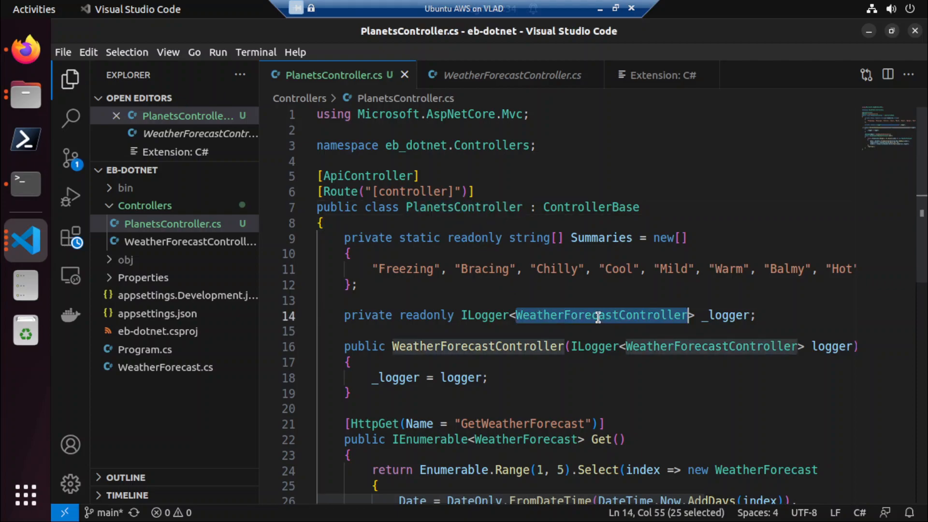
pyautogui.hotkey('ctrl', 'v')
pyautogui.doubleClick(496, 348)
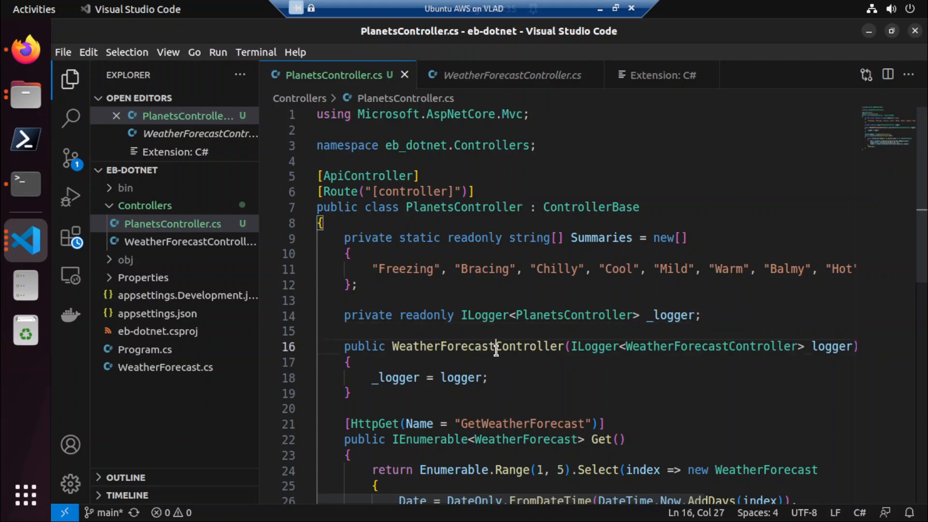
pyautogui.hotkey('ctrl', 'v')
pyautogui.doubleClick(617, 348)
pyautogui.hotkey('ctrl', 'v')
pyautogui.hotkey('ctrl', 's')
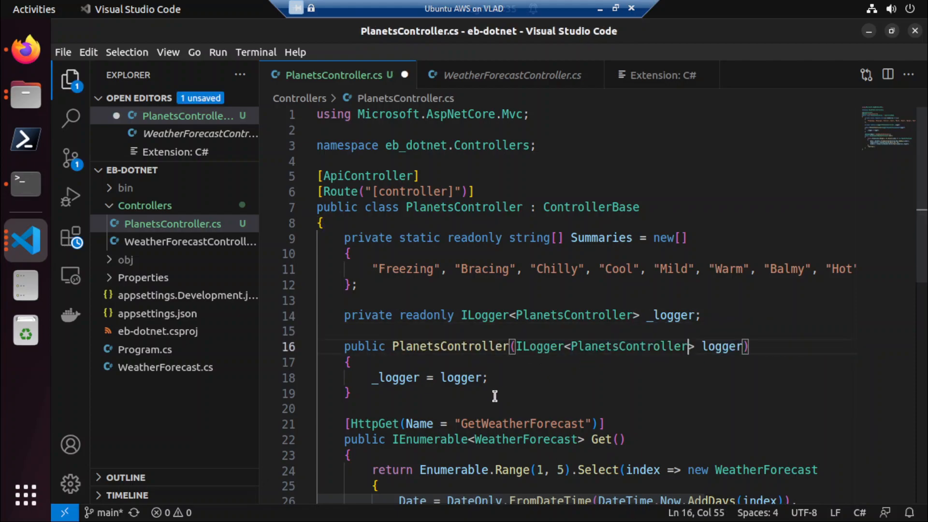
# Replace the Get method's IEnumerable<WeatherForecast> return type with async and save PlanetsController.cs.
pyautogui.scroll(-1, 393, 391)
pyautogui.click(339, 383)
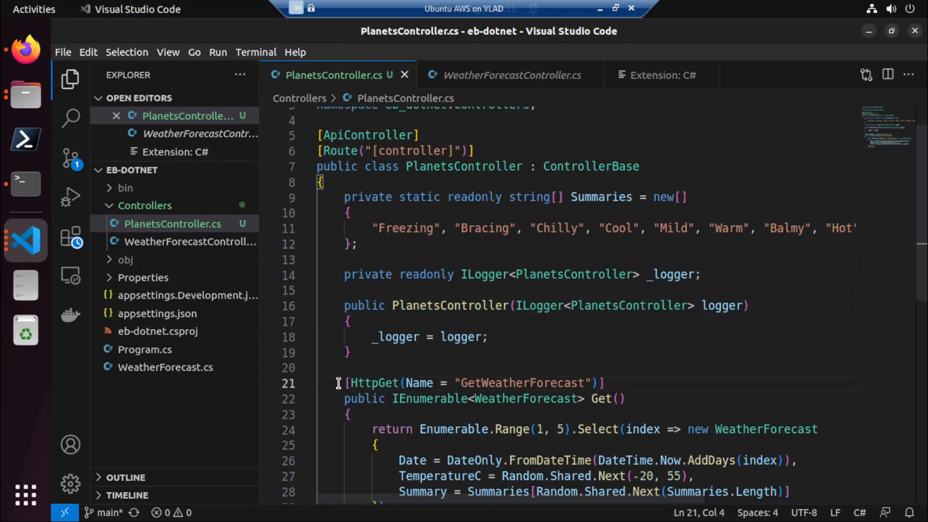
pyautogui.moveTo(338, 384); pyautogui.dragTo(359, 429)
pyautogui.scroll(-3, 369, 408)
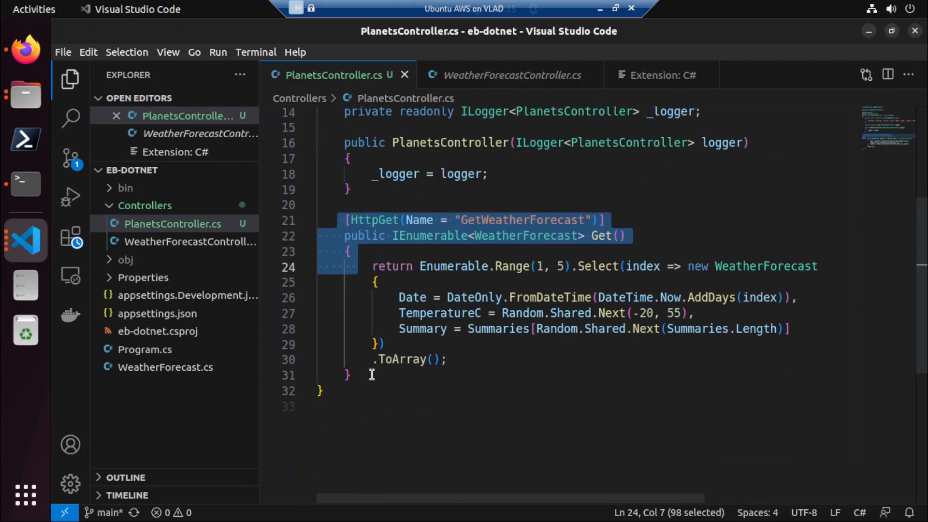
pyautogui.click(394, 236)
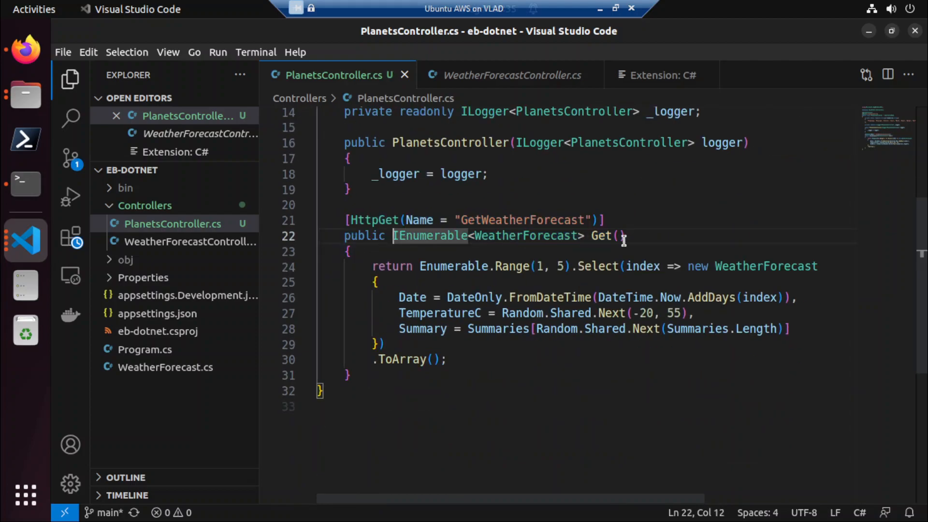
pyautogui.keyDown('shift'); pyautogui.click(591, 235); pyautogui.keyUp('shift')
pyautogui.write('async')
pyautogui.hotkey('ctrl', 's')
# Remove the Name argument with its parentheses from the HttpGet attribute above the Get method.
pyautogui.press('Up')
pyautogui.press('Home')
pyautogui.hotkey('shift', 'End')
pyautogui.press('Left')
pyautogui.press('Right')
pyautogui.hotkey('ctrl', 'Right')
pyautogui.press('Left')
pyautogui.press('Right')
pyautogui.hotkey('shift', 'End')
pyautogui.hotkey('shift', 'Left')
pyautogui.hotkey('shift', 'Left')
pyautogui.hotkey('shift', 'Right')
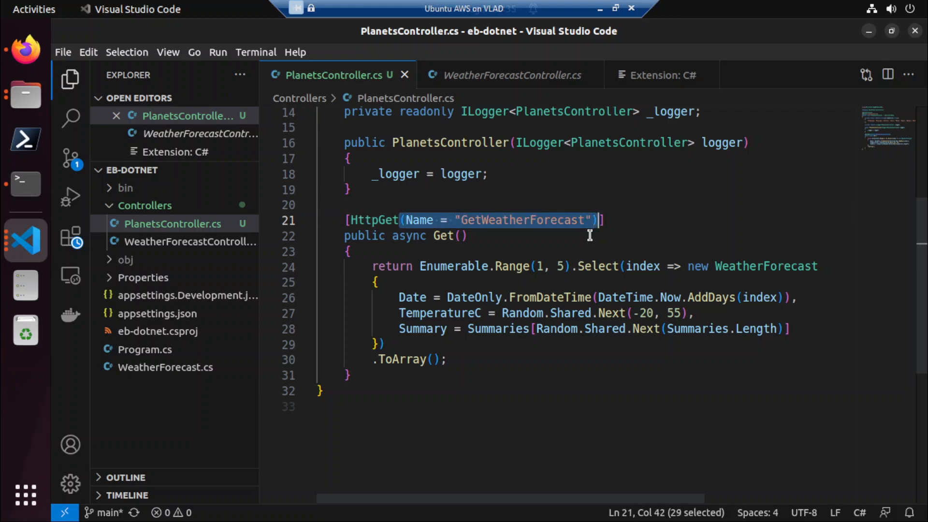
pyautogui.press('Delete')
# Delete the weather forecast code in the Get method's body and start a return statement in its place.
pyautogui.press('Down')
pyautogui.press('Down')
pyautogui.press('Down')
pyautogui.press('Home')
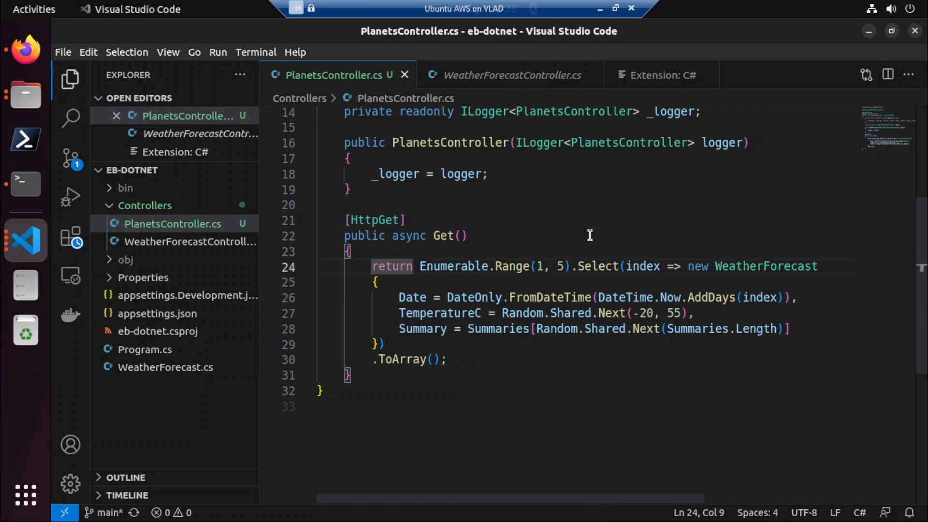
pyautogui.hotkey('shift', 'Down')
pyautogui.hotkey('shift', 'Down')
pyautogui.hotkey('shift', 'Down')
pyautogui.hotkey('shift', 'Down')
pyautogui.hotkey('shift', 'Down')
pyautogui.hotkey('shift', 'Down')
pyautogui.hotkey('shift', 'End')
pyautogui.press('Delete')
pyautogui.write('return')
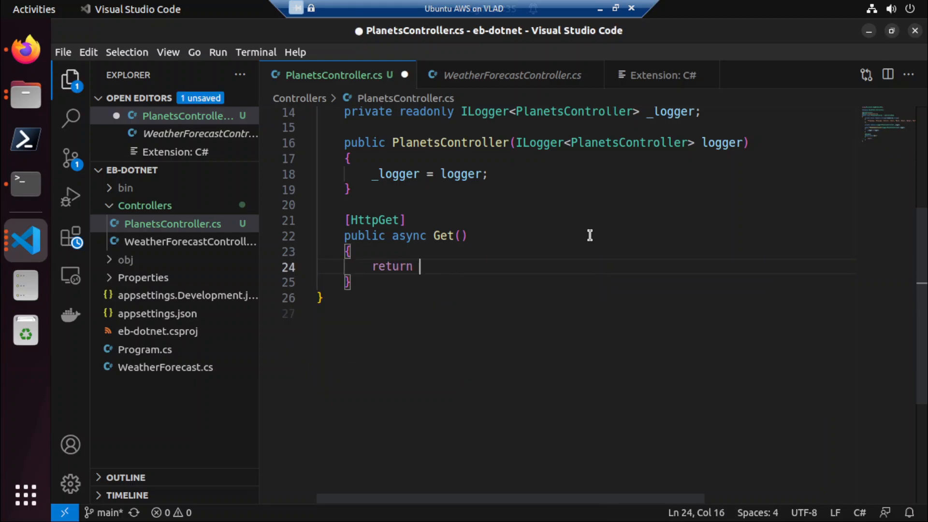
# Above the return statement, declare List<string> planets = new List<string>() with an opening initializer brace.
pyautogui.press('Up')
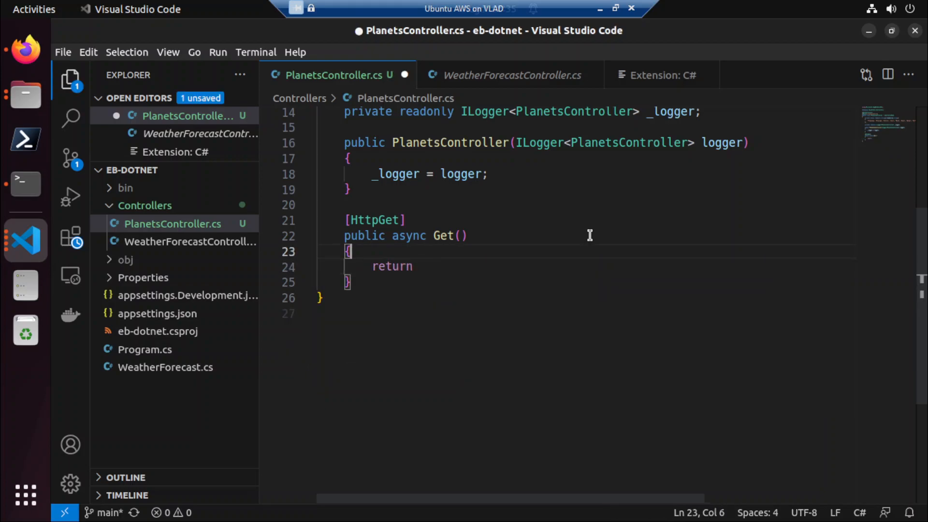
pyautogui.press('Return')
pyautogui.write('va')
pyautogui.press('BackSpace')
pyautogui.press('BackSpace')
pyautogui.write('List<')
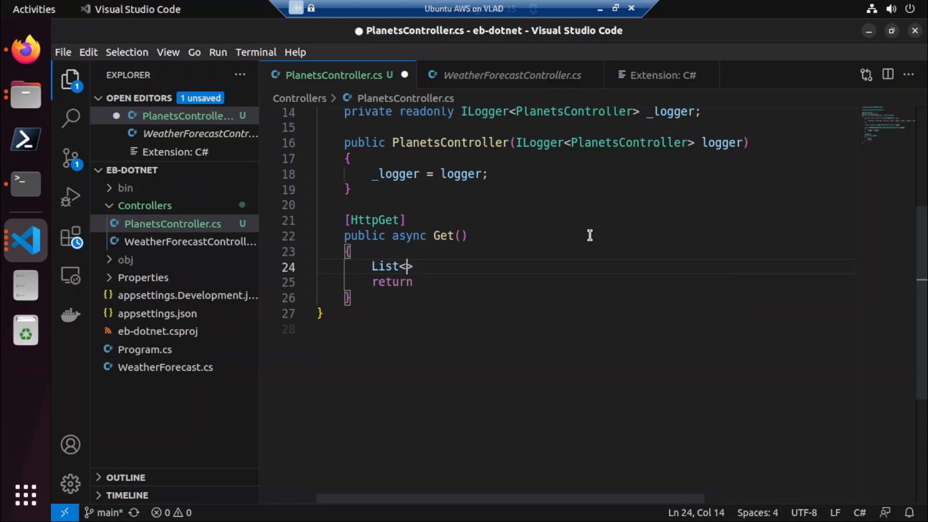
pyautogui.write('string> planets = new List<string>(){')
# Add "Mercury" as the first string in the planets list initializer.
pyautogui.press('Return')
pyautogui.write('""')
pyautogui.press('BackSpace')
pyautogui.press('BackSpace')
pyautogui.write('"Mer')
pyautogui.write('cuy')
pyautogui.write('ury",')
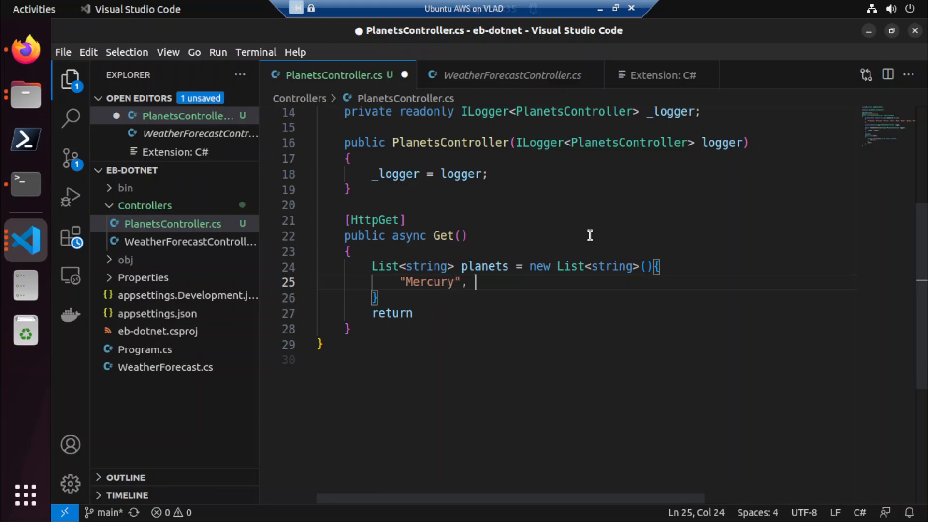
# Add "Venus", "Earth", "Mars" and "Jupiter" to the planets list, each on its own line.
pyautogui.press('Return')
pyautogui.write('"Venus",')
pyautogui.press('Return')
pyautogui.write('"Earth"')
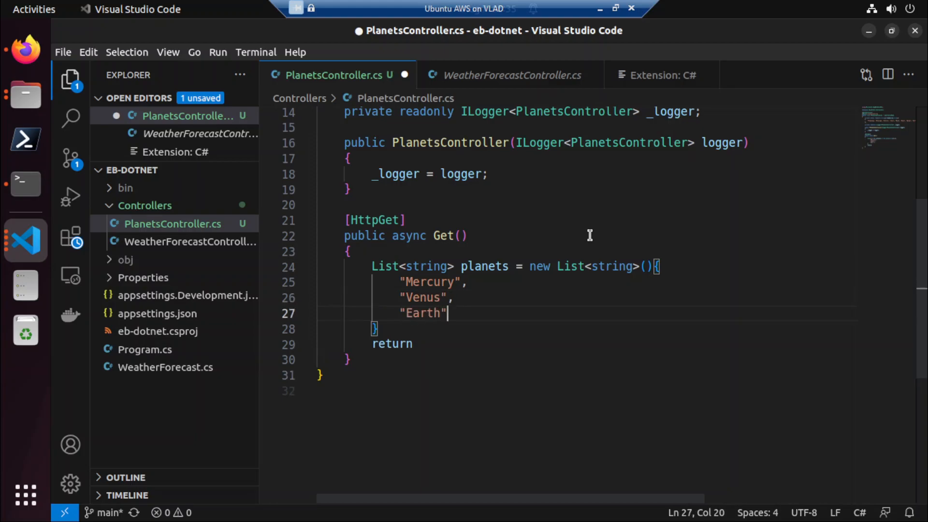
pyautogui.write(',')
pyautogui.press('Return')
pyautogui.write('"Mars"')
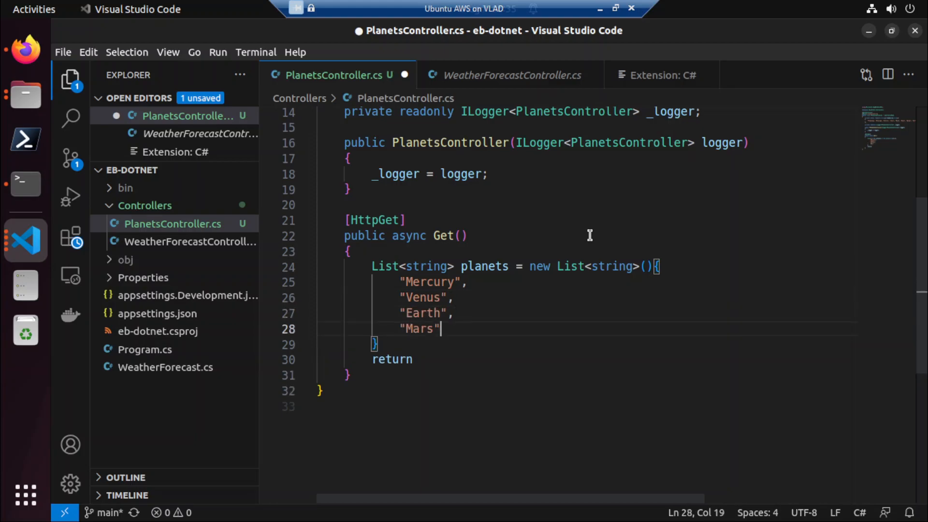
pyautogui.write(',')
pyautogui.press('Return')
pyautogui.write('"')
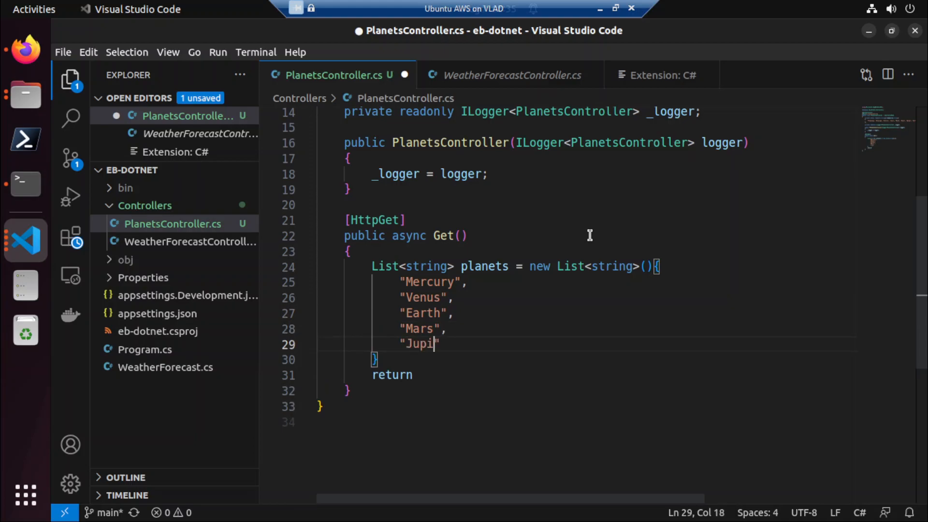
pyautogui.write('Jupiter",')
# Complete the planets list with "Saturn", "Uranus" and "Neptune" on separate lines and save PlanetsController.cs.
pyautogui.press('Return')
pyautogui.write('"')
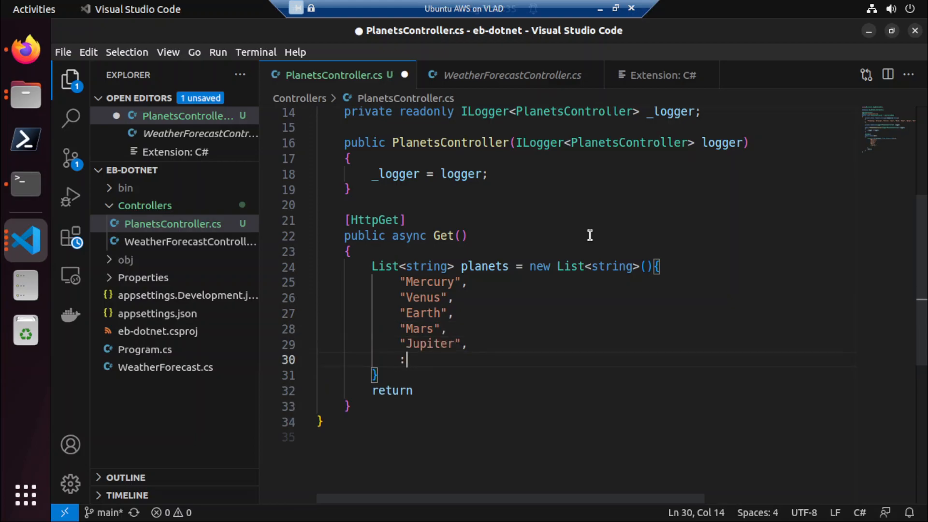
pyautogui.write('Saturn",')
pyautogui.press('Return')
pyautogui.write('"Uranus",')
pyautogui.press('Return')
pyautogui.write('"Neptune')
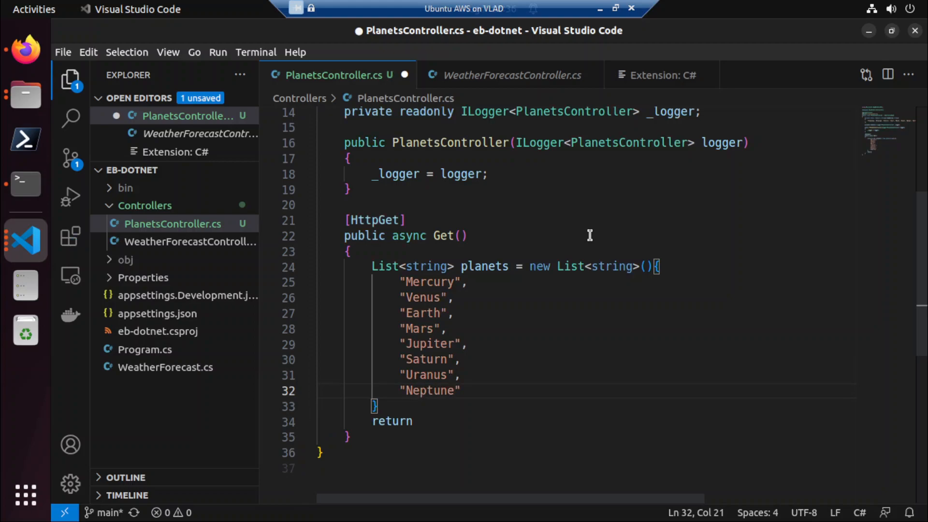
pyautogui.hotkey('ctrl', 's')
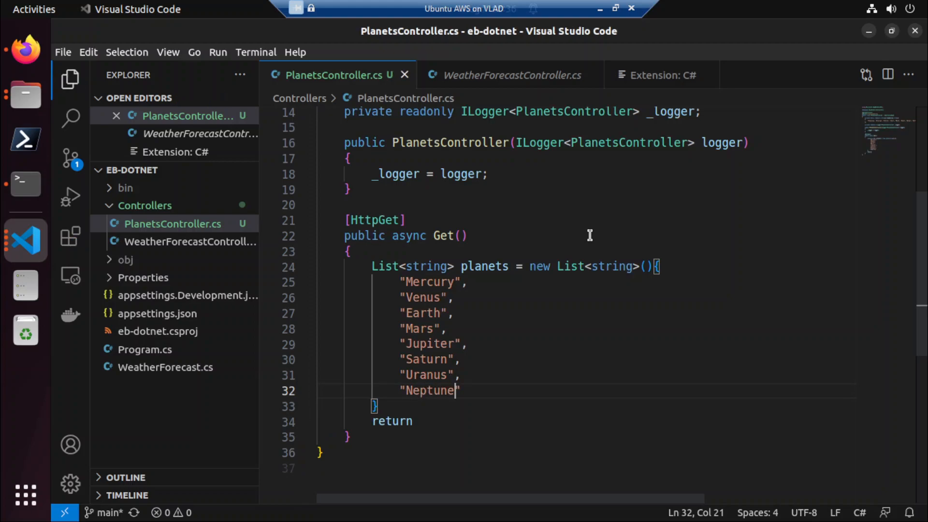
# Complete the return statement of the Get method so it reads return planets;.
pyautogui.click(476, 274)
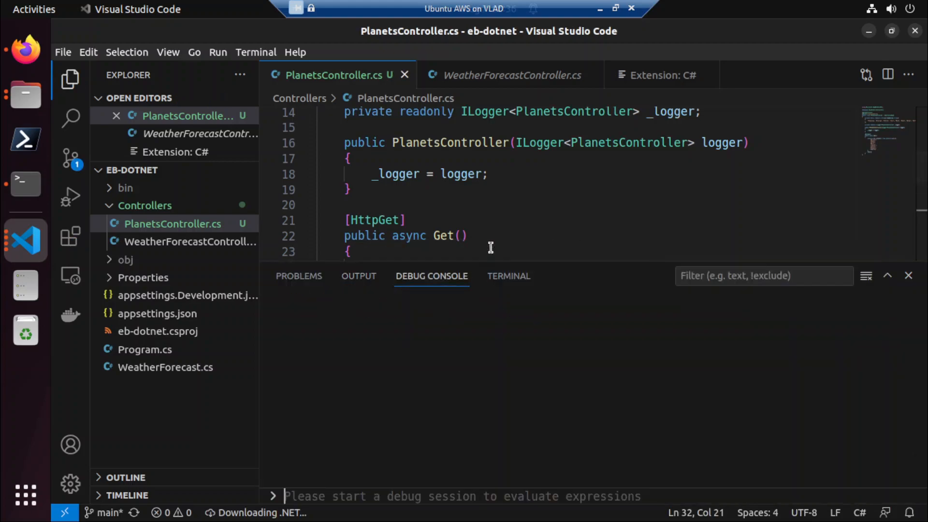
pyautogui.click(908, 276)
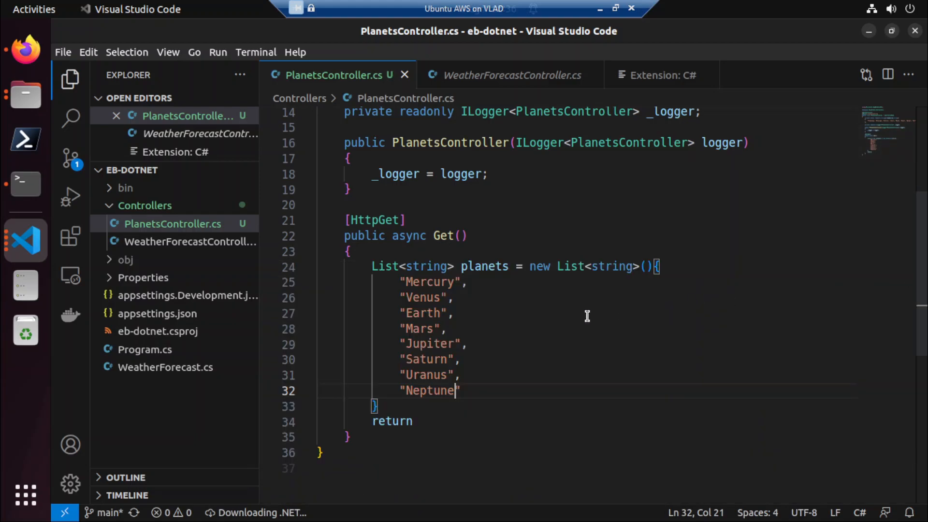
pyautogui.click(478, 423)
pyautogui.write('planets')
pyautogui.write(';')
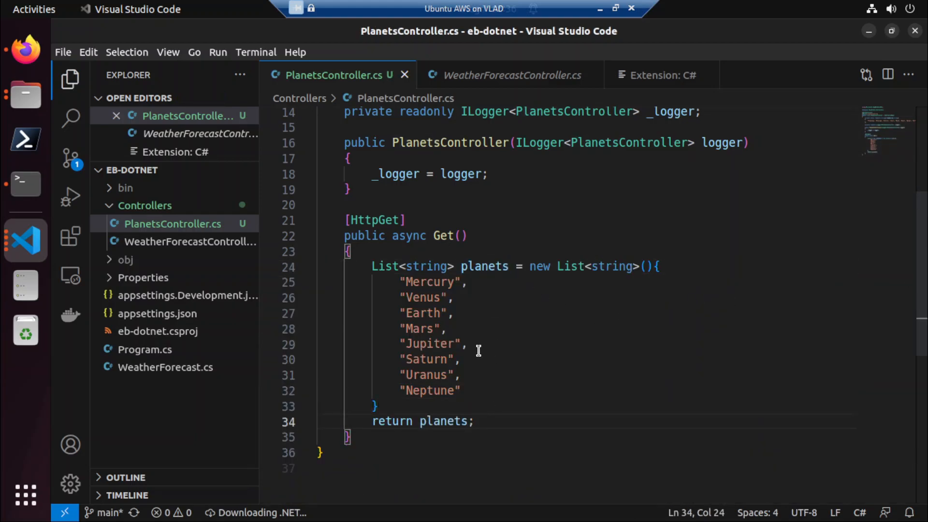
# Delete the Summaries string array and the leftover blank lines at the start of the PlanetsController class.
pyautogui.doubleClick(441, 236)
pyautogui.scroll(3, 518, 329)
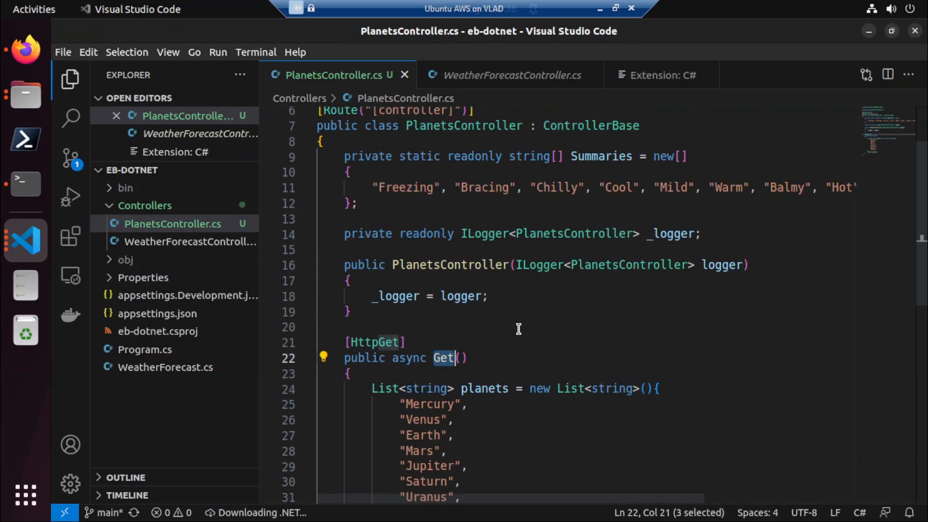
pyautogui.click(394, 207)
pyautogui.keyDown('shift'); pyautogui.click(336, 156); pyautogui.keyUp('shift')
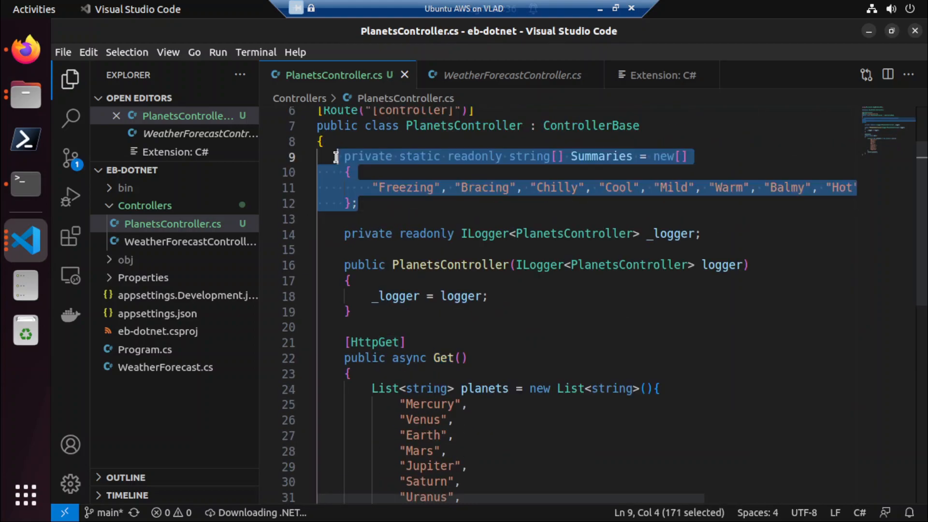
pyautogui.press('BackSpace')
pyautogui.press('Down')
pyautogui.hotkey('shift', 'Up')
pyautogui.hotkey('shift', 'Left')
pyautogui.press('BackSpace')
pyautogui.scroll(2, 367, 163)
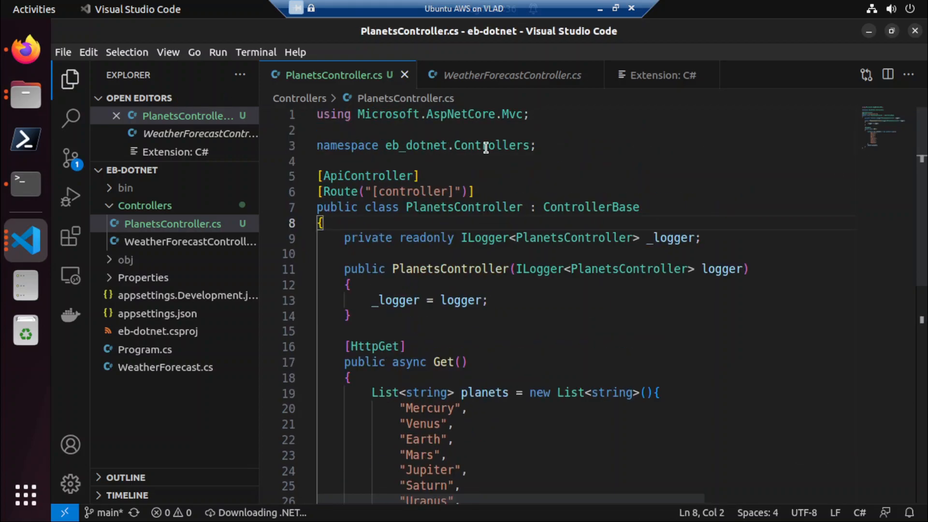
# Delete WeatherForecastController.cs from the Controllers folder and confirm the deletion.
pyautogui.click(150, 241)
pyautogui.rightClick(151, 241)
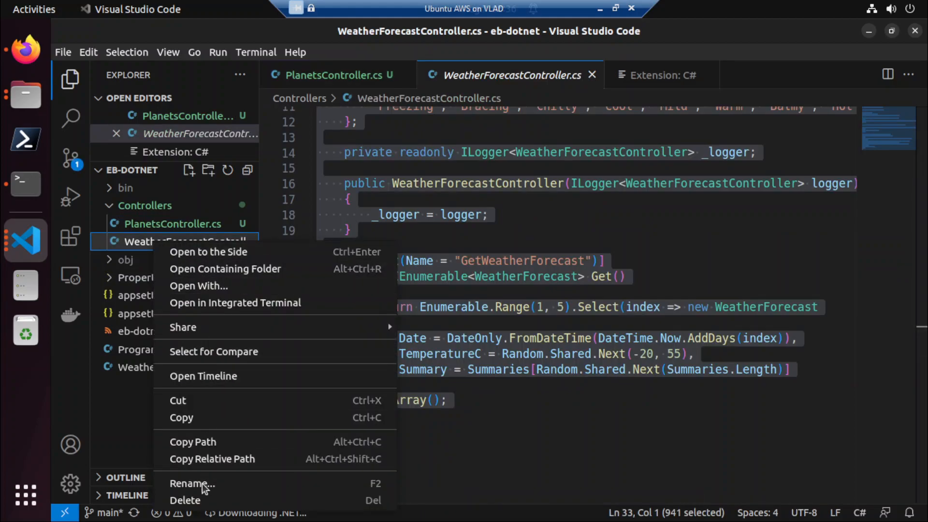
pyautogui.click(192, 501)
pyautogui.click(503, 291)
pyautogui.click(549, 319)
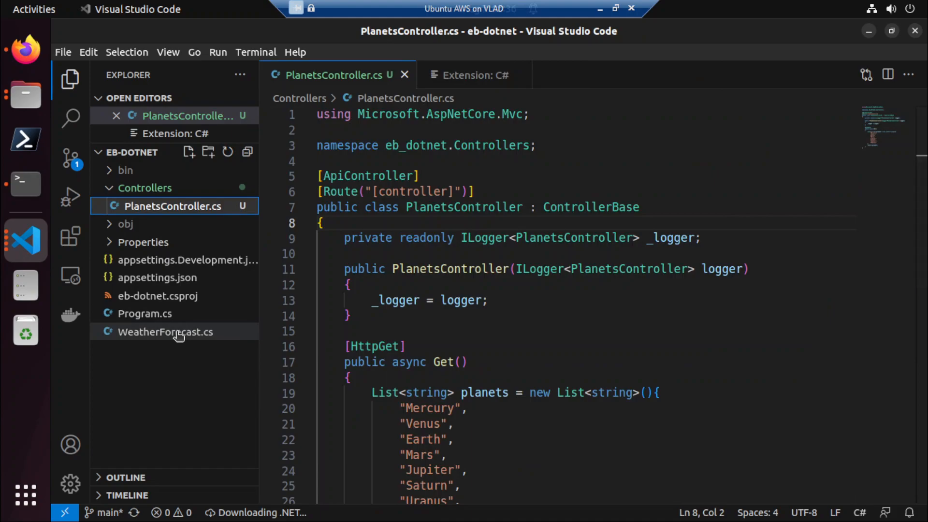
pyautogui.click(178, 332)
pyautogui.rightClick(179, 331)
pyautogui.click(245, 321)
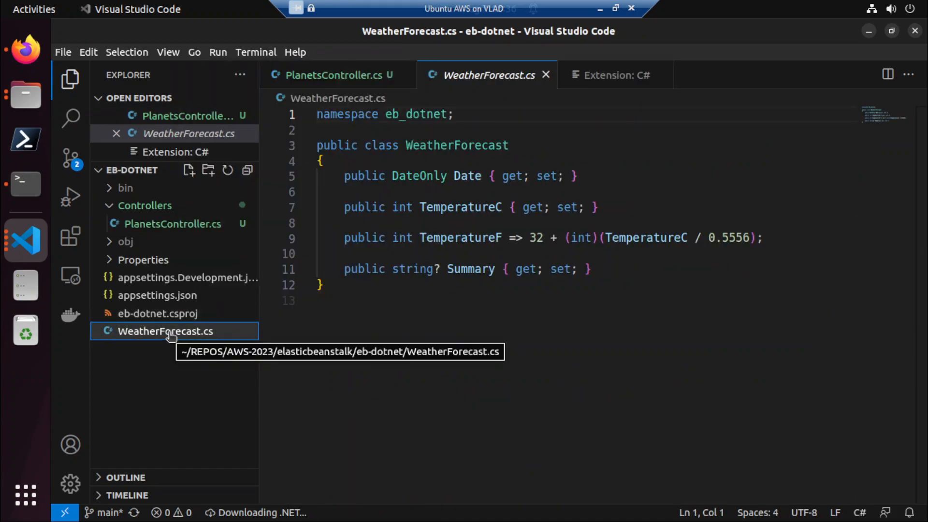
pyautogui.hotkey('ctrl', 'z')
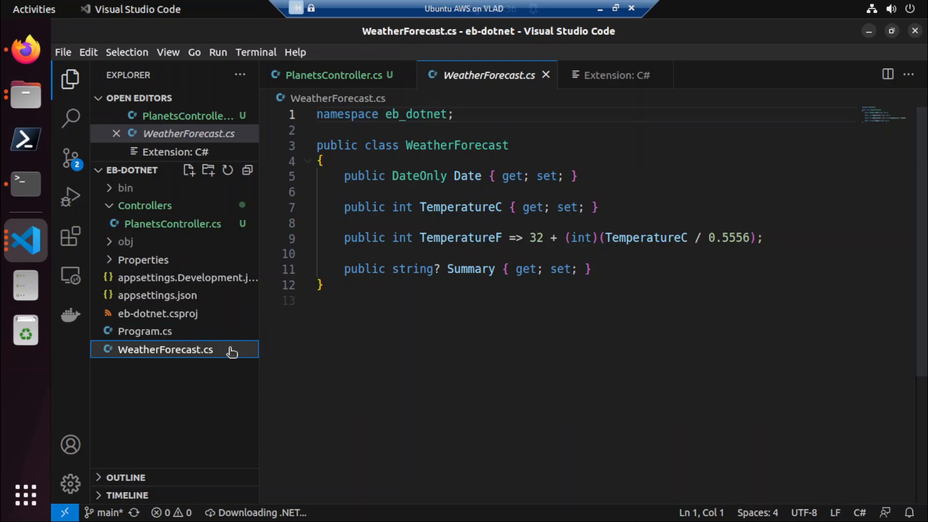
# Delete WeatherForecast.cs from the project root and return to the PlanetsController.cs code.
pyautogui.rightClick(178, 355)
pyautogui.click(216, 343)
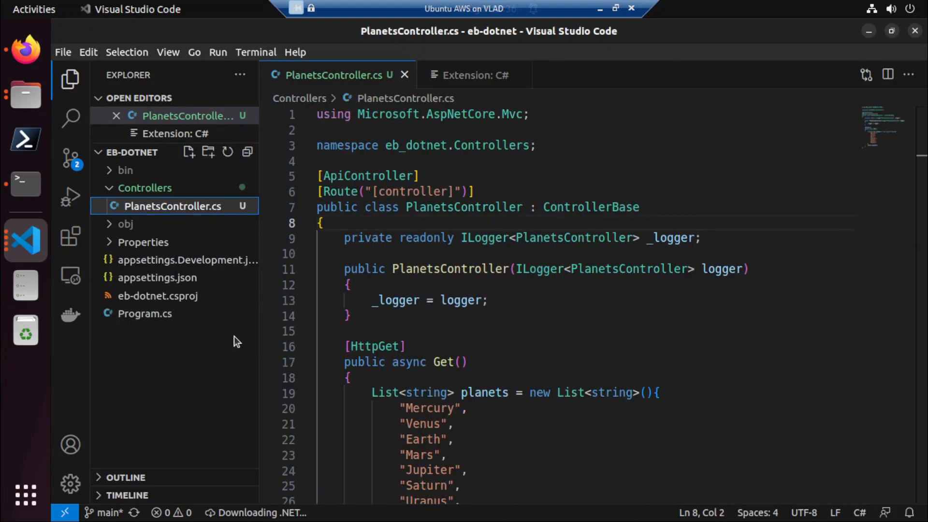
pyautogui.click(619, 177)
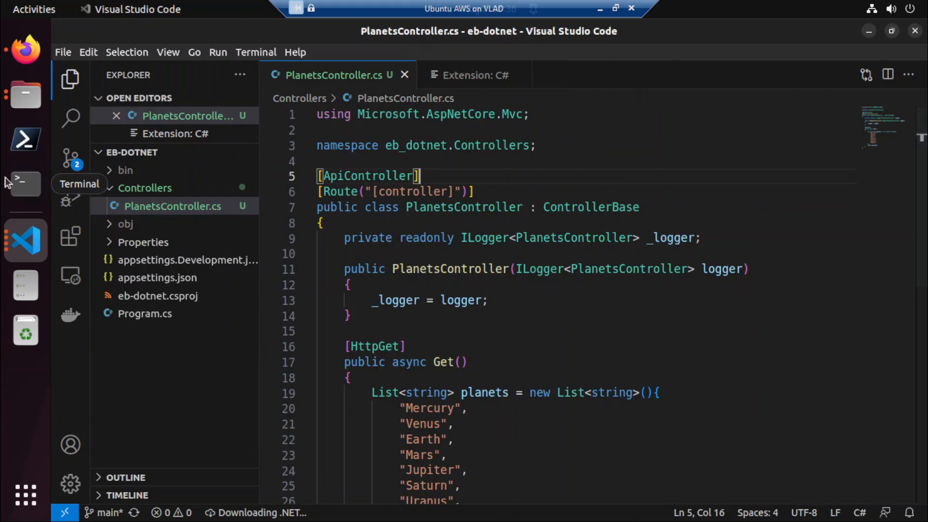
# Switch to the Terminal and execute dotnet run in the eb-dotnet folder.
pyautogui.click(24, 188)
pyautogui.press('Up')
pyautogui.press('Down')
pyautogui.write('dotnet run')
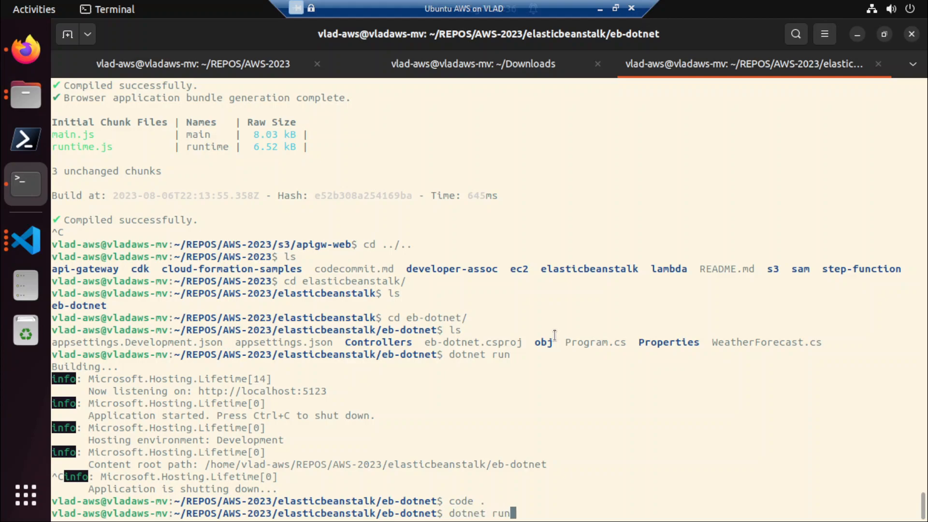
pyautogui.press('Return')
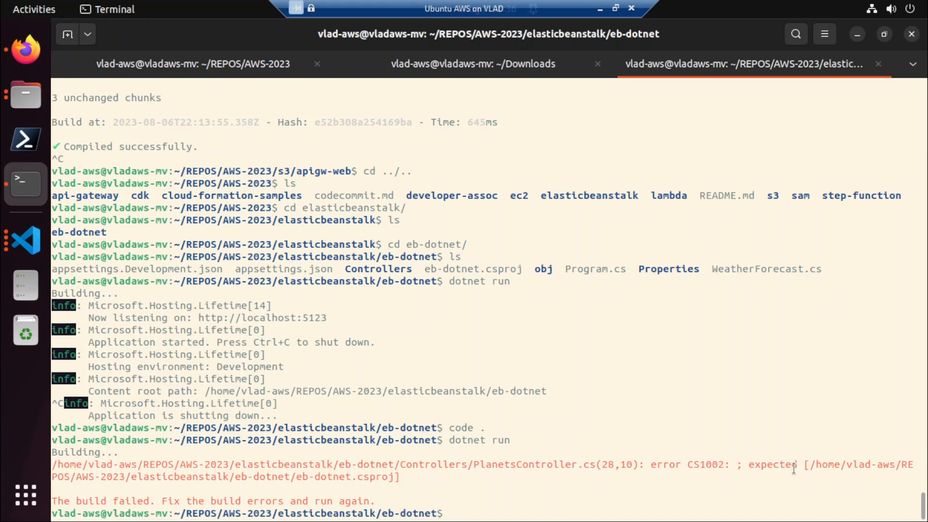
# Back in Visual Studio Code, add a semicolon after the planets list's closing brace and save PlanetsController.cs.
pyautogui.hotkey('alt', 'Tab')
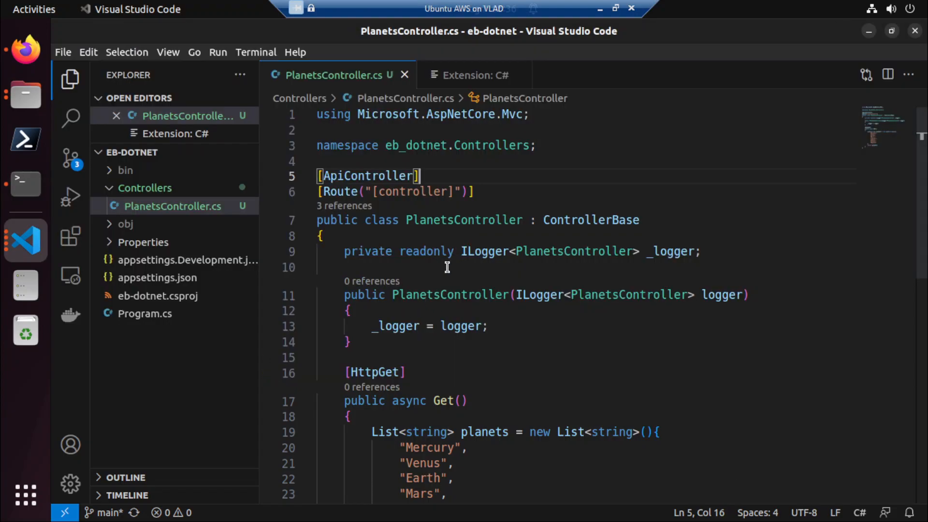
pyautogui.scroll(-3, 387, 321)
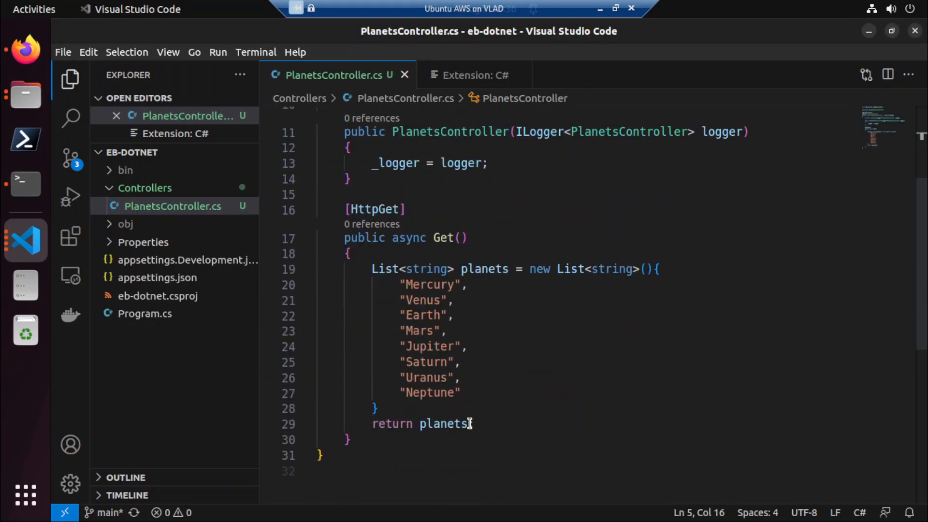
pyautogui.click(410, 408)
pyautogui.write(';')
pyautogui.hotkey('ctrl', 's')
# Return to the Terminal and repeat dotnet run to rebuild the project.
pyautogui.hotkey('alt', 'Tab')
pyautogui.press('Up')
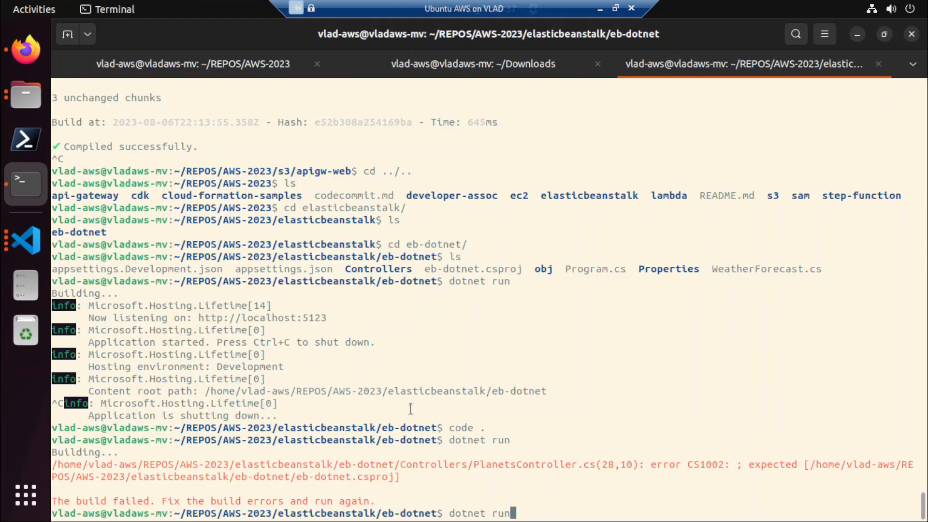
pyautogui.press('Return')
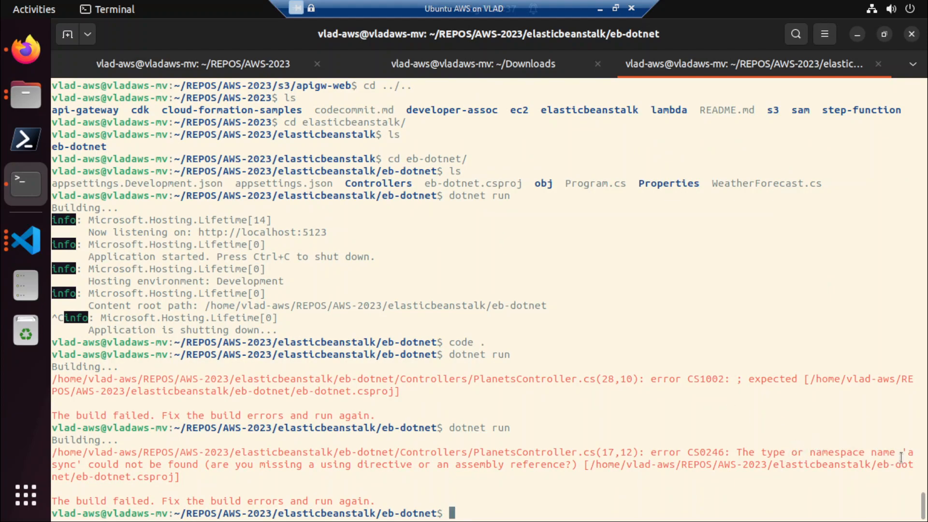
# Switch to Visual Studio Code, give the async Get method the return type Task<IActionResult>, and save PlanetsController.cs.
pyautogui.hotkey('alt', 'Tab')
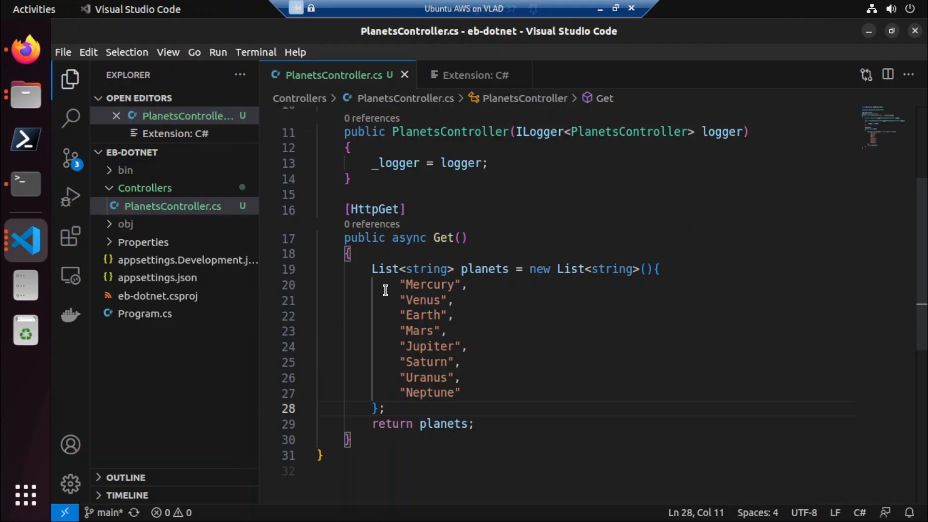
pyautogui.click(425, 237)
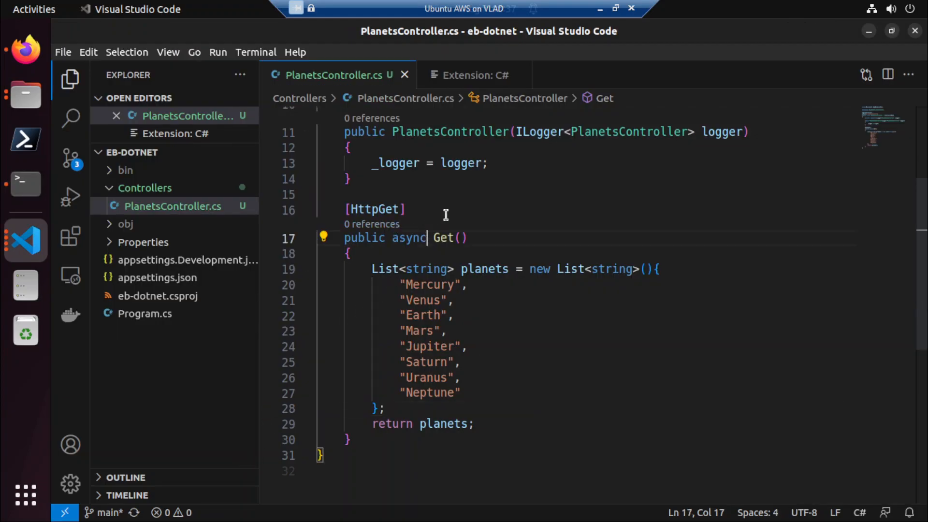
pyautogui.write('Task<>')
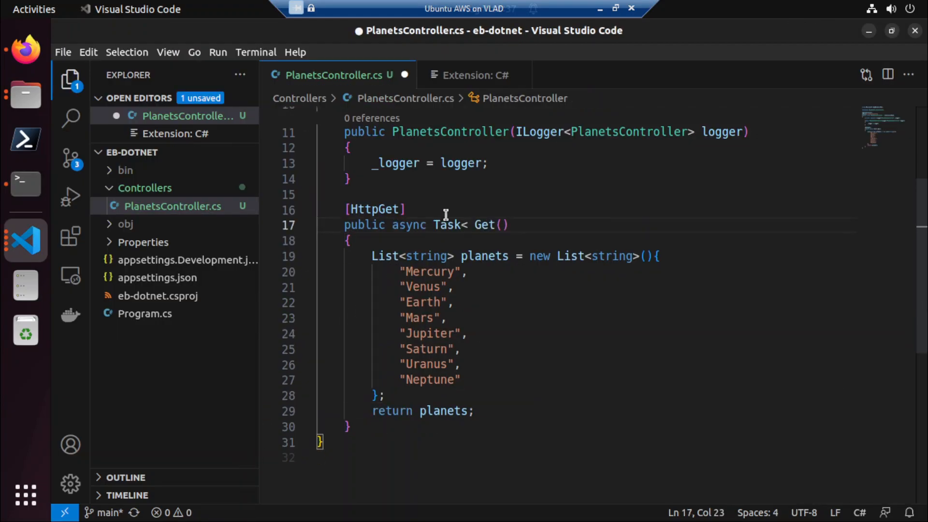
pyautogui.press('Left')
pyautogui.write('IAct')
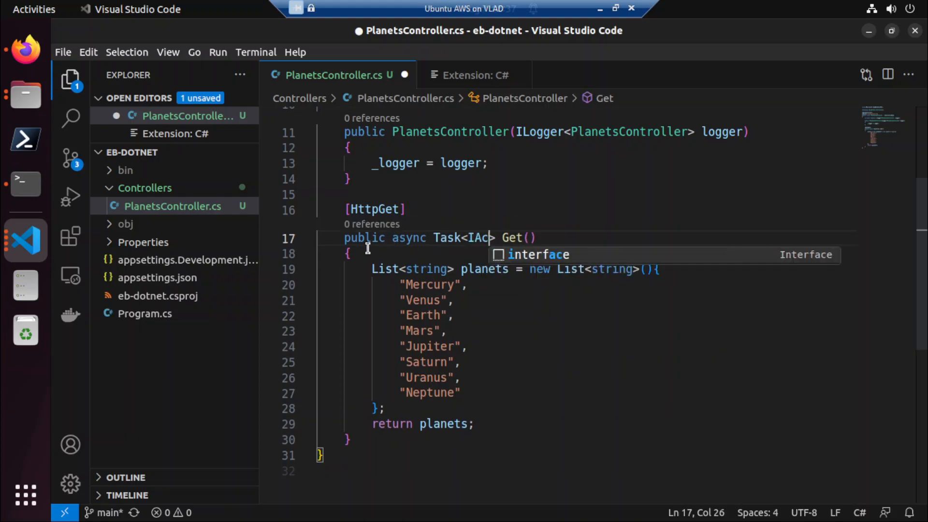
pyautogui.write('ionResult')
pyautogui.hotkey('ctrl', 's')
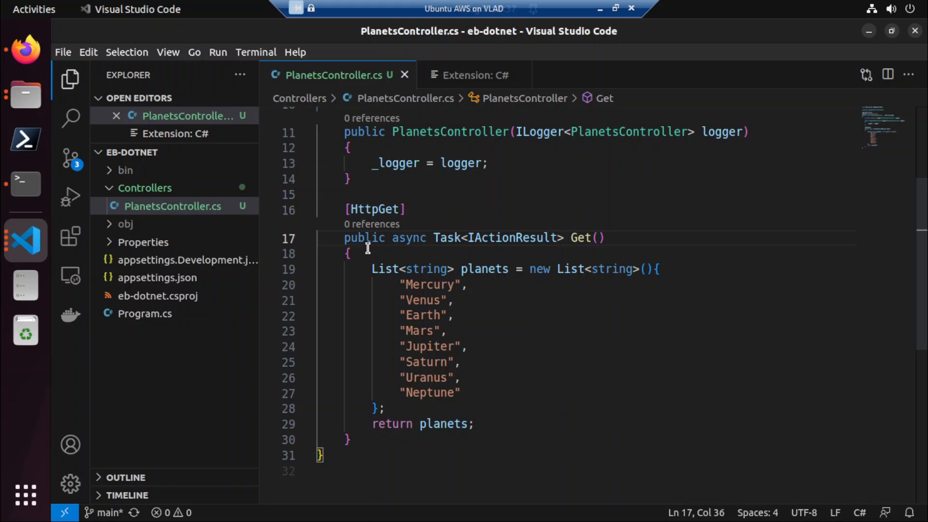
pyautogui.click(547, 361)
pyautogui.scroll(3, 547, 360)
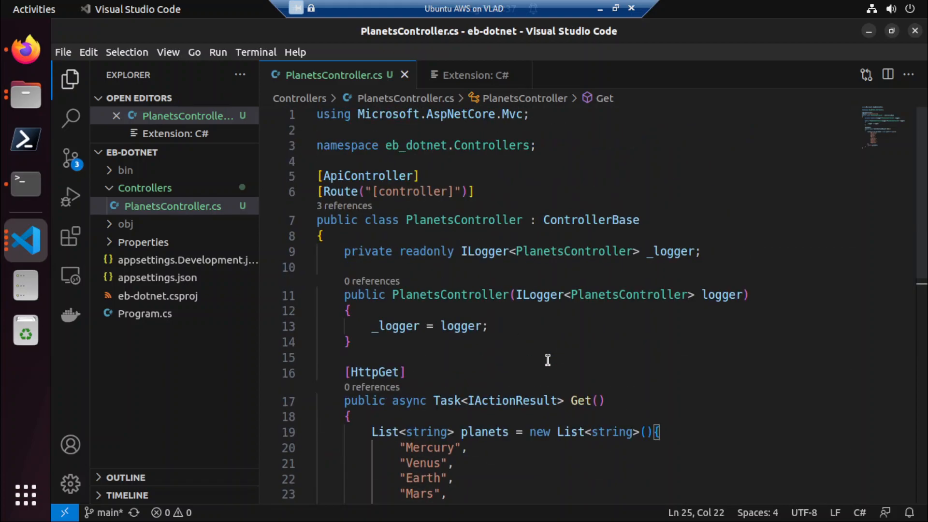
pyautogui.scroll(-2, 547, 360)
pyautogui.click(493, 280)
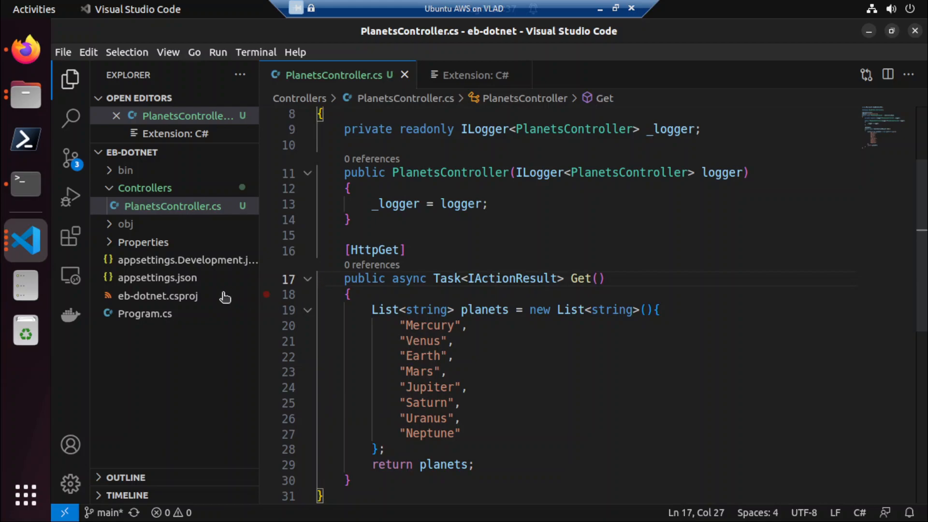
# Execute dotnet run again in the Terminal and return to PlanetsController.cs in Visual Studio Code.
pyautogui.click(25, 182)
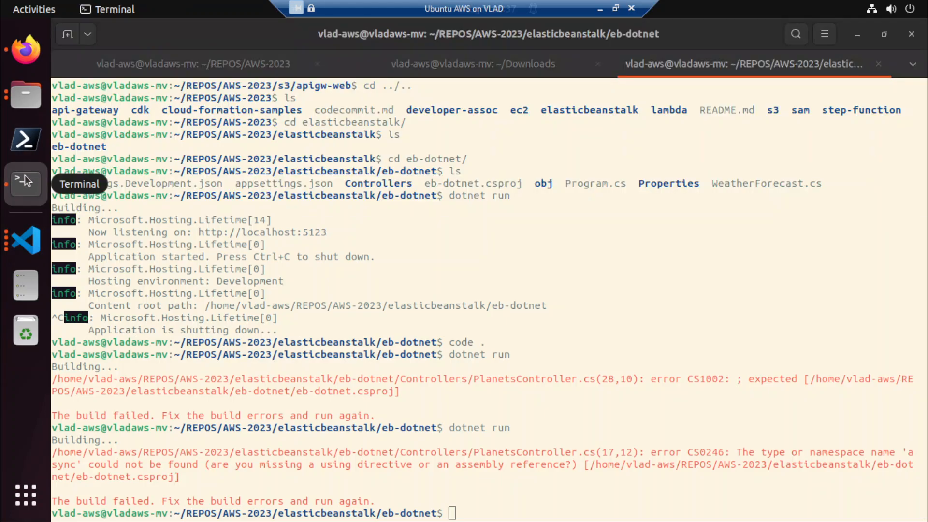
pyautogui.press('Up')
pyautogui.press('Return')
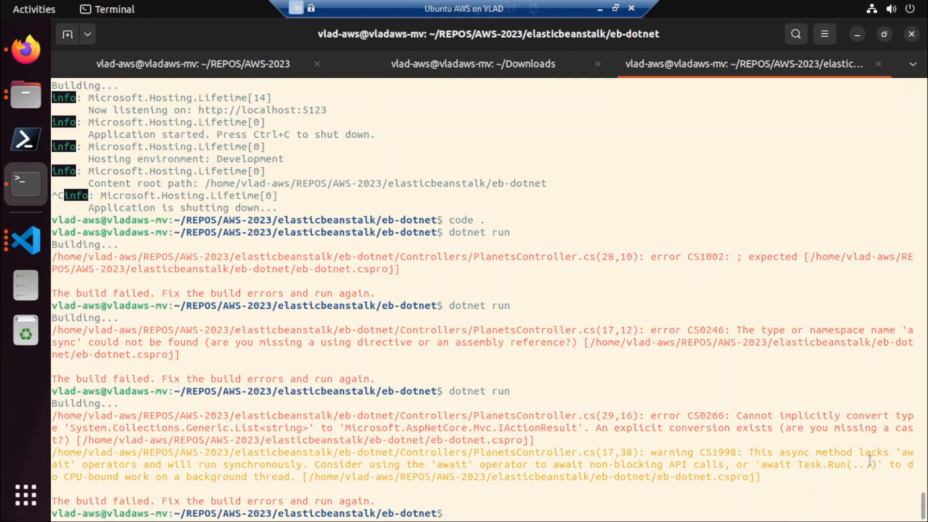
pyautogui.hotkey('alt', 'Tab')
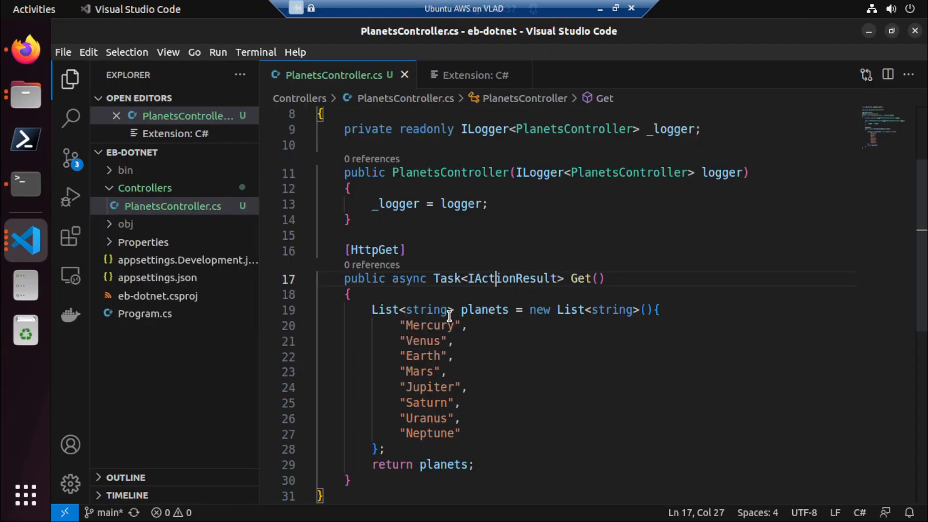
# Remove async and the Task wrapper from the Get method so its return type is plain IActionResult, and save PlanetsController.cs.
pyautogui.click(424, 462)
pyautogui.doubleClick(400, 278)
pyautogui.press('End')
pyautogui.doubleClick(401, 278)
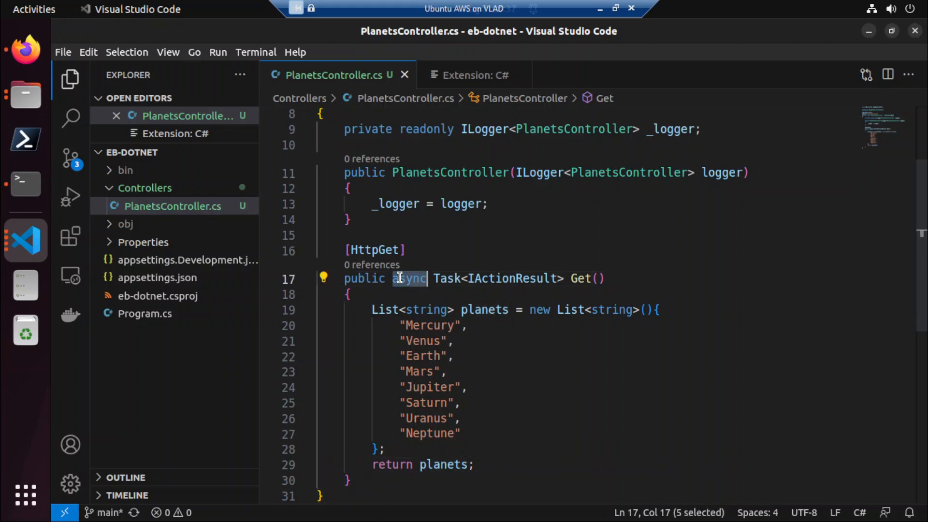
pyautogui.press('Delete')
pyautogui.press('Delete')
pyautogui.press('Delete')
pyautogui.press('Delete')
pyautogui.press('Delete')
pyautogui.press('Delete')
pyautogui.press('Delete')
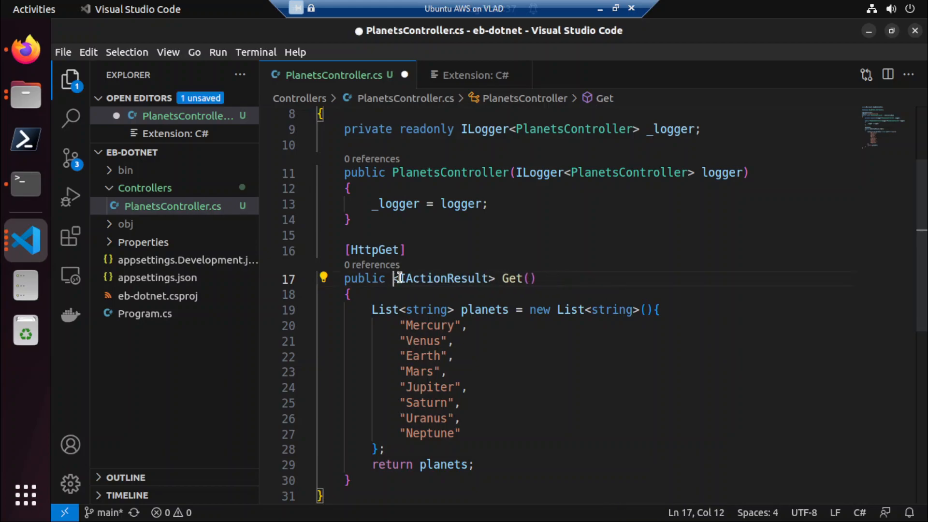
pyautogui.press('Right')
pyautogui.press('Right')
pyautogui.press('Right')
pyautogui.press('Right')
pyautogui.press('Right')
pyautogui.press('Right')
pyautogui.press('Right')
pyautogui.press('Right')
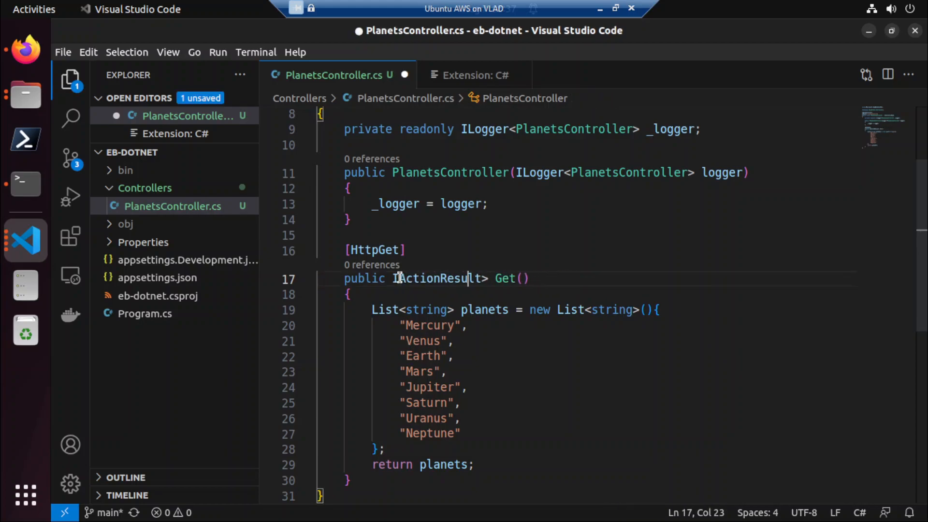
pyautogui.press('Delete')
pyautogui.hotkey('ctrl', 's')
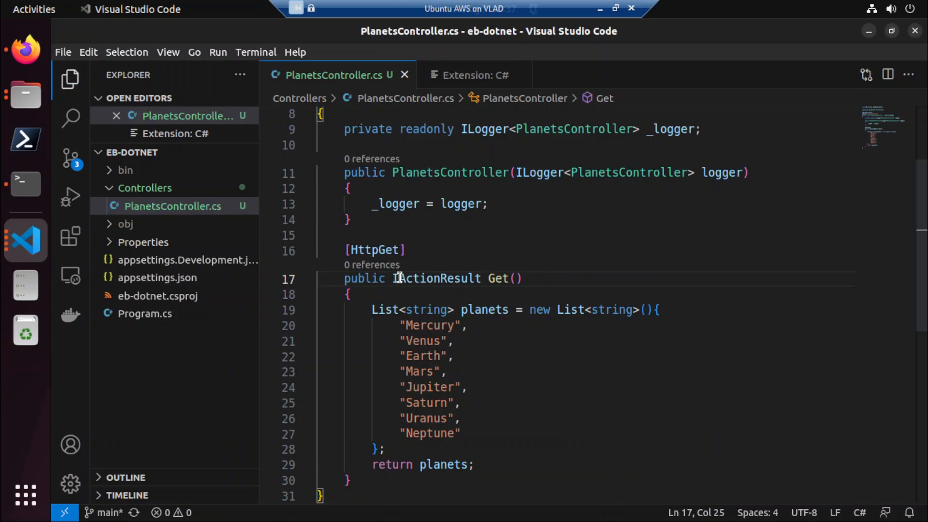
# Switch to the Terminal and execute dotnet run to rebuild the project with the changed Get signature.
pyautogui.hotkey('alt', 'Tab')
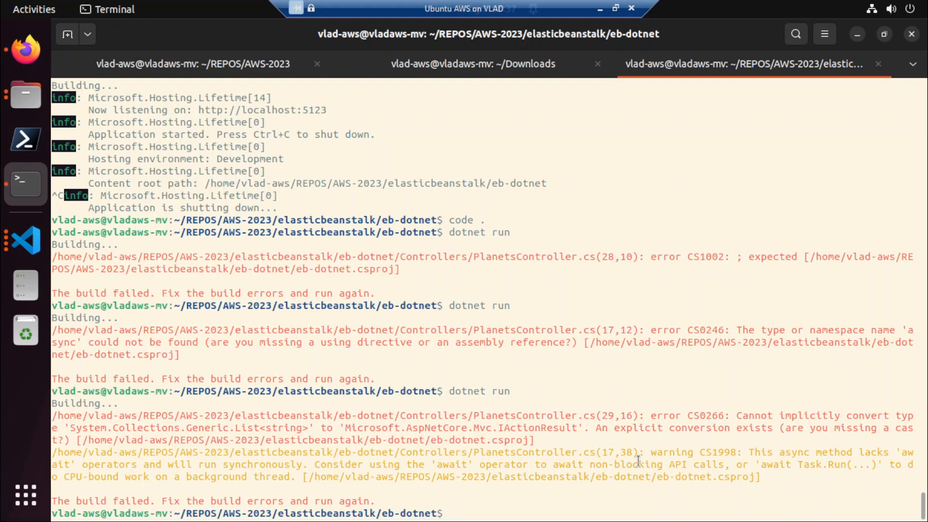
pyautogui.hotkey('alt', 'Tab')
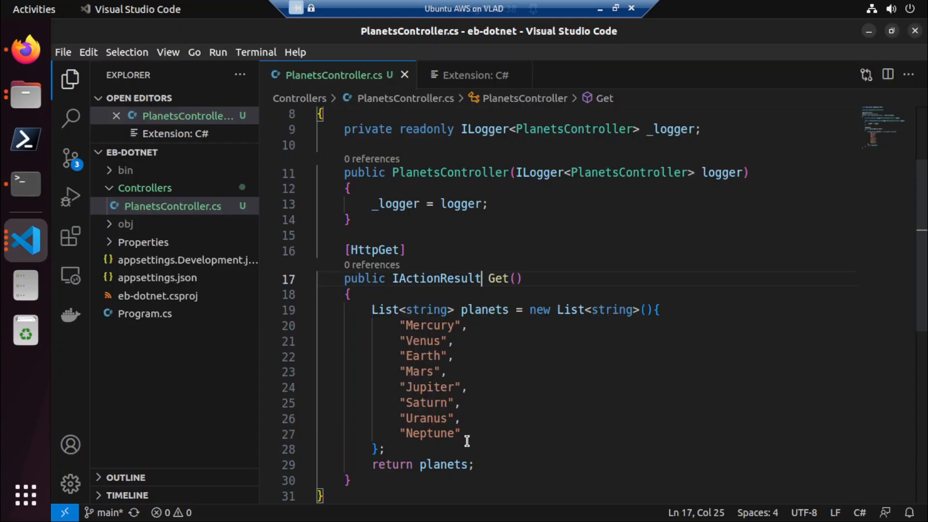
pyautogui.hotkey('alt', 'Tab')
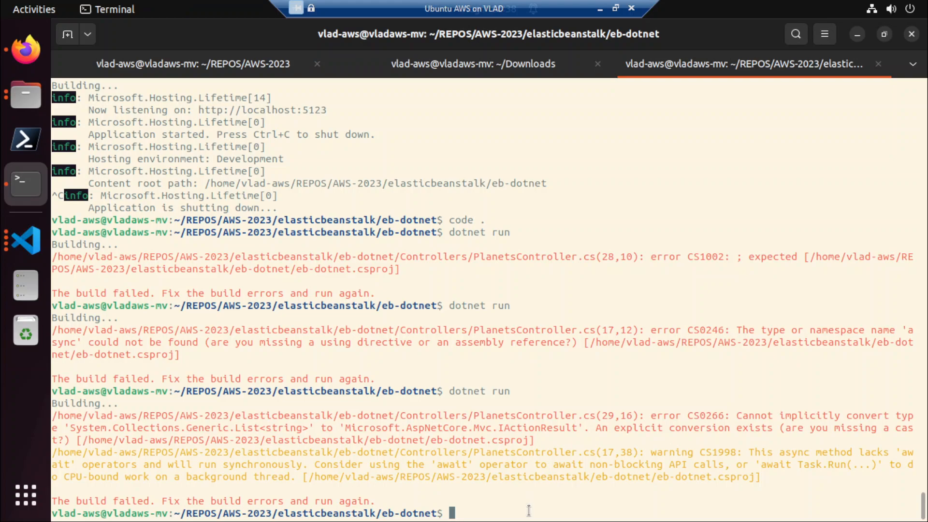
pyautogui.press('Up')
pyautogui.press('Return')
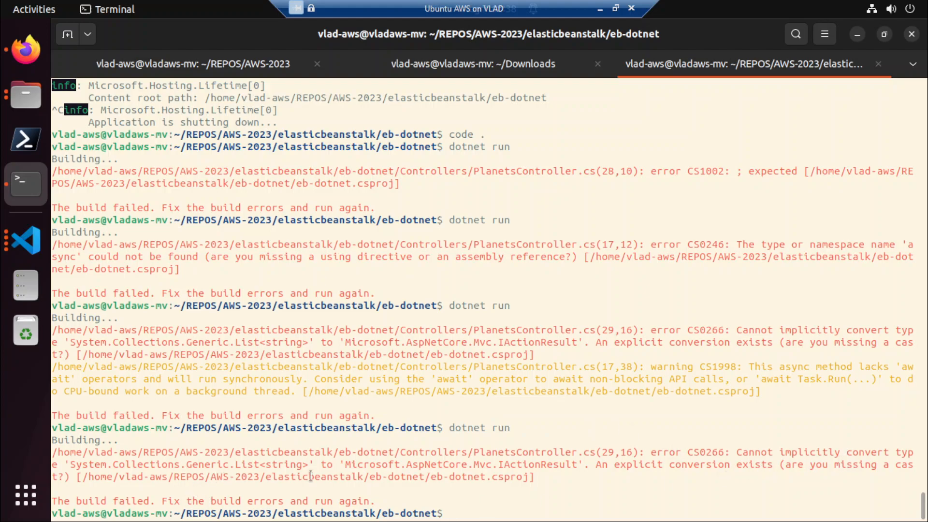
# Back in Visual Studio Code, undo the signature edits to restore async Task<IActionResult> on the Get method.
pyautogui.hotkey('alt', 'Tab')
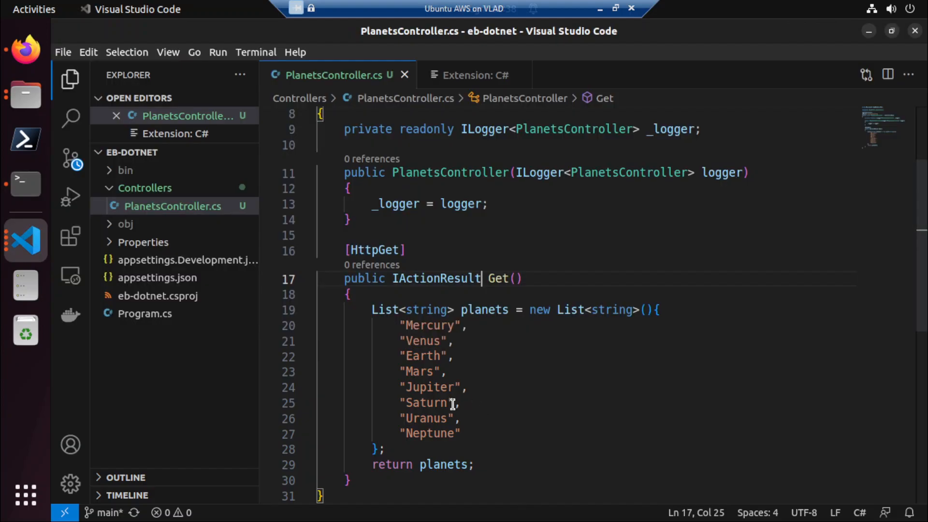
pyautogui.click(522, 414)
pyautogui.hotkey('ctrl', 'z')
pyautogui.hotkey('ctrl', 'z')
pyautogui.hotkey('ctrl', 'z')
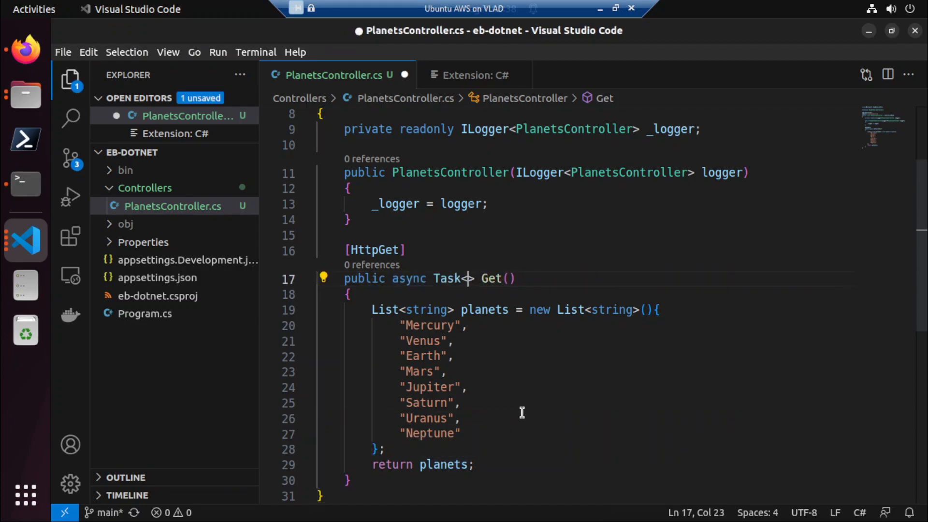
pyautogui.hotkey('ctrl', 'z')
pyautogui.hotkey('ctrl', 'shift', 'z')
pyautogui.hotkey('ctrl', 'shift', 'z')
# Make the Get method return Ok(planets) instead of the bare planets list, and save PlanetsController.cs.
pyautogui.doubleClick(427, 465)
pyautogui.write('Ok(')
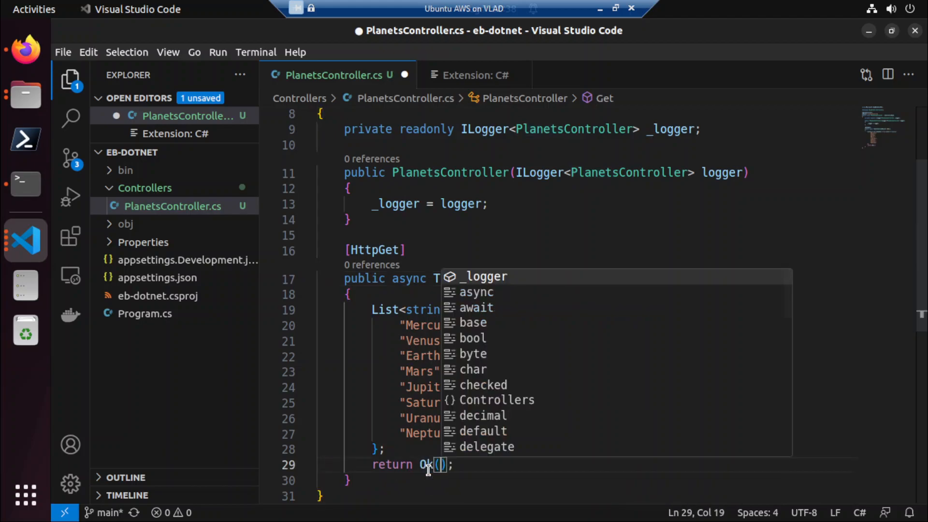
pyautogui.write('planets')
pyautogui.hotkey('ctrl', 's')
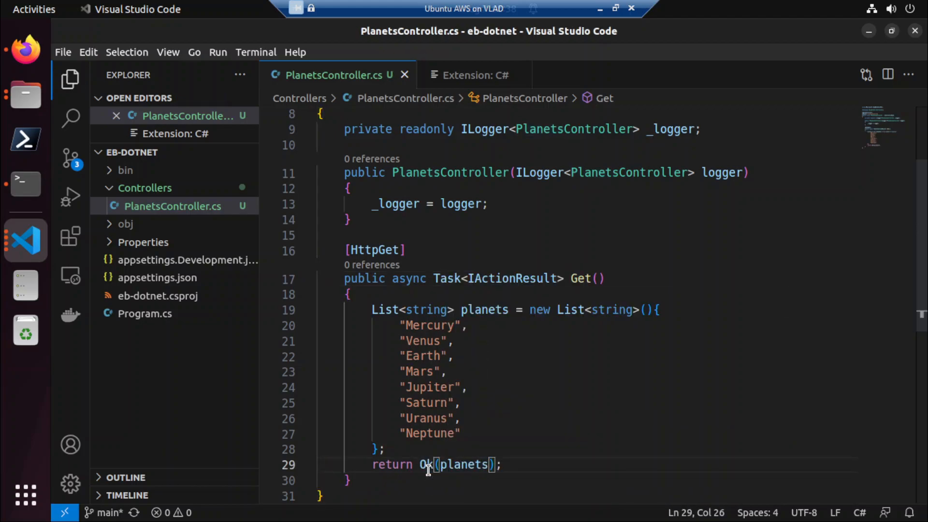
pyautogui.click(501, 429)
pyautogui.click(418, 465)
# Switch to the Terminal and start the API with dotnet run.
pyautogui.hotkey('alt', 'Tab')
pyautogui.press('Up')
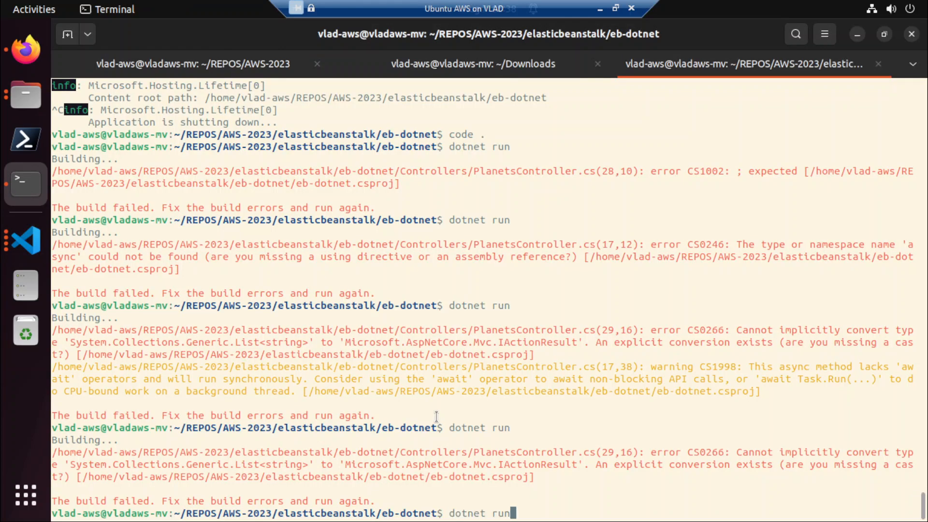
pyautogui.press('Return')
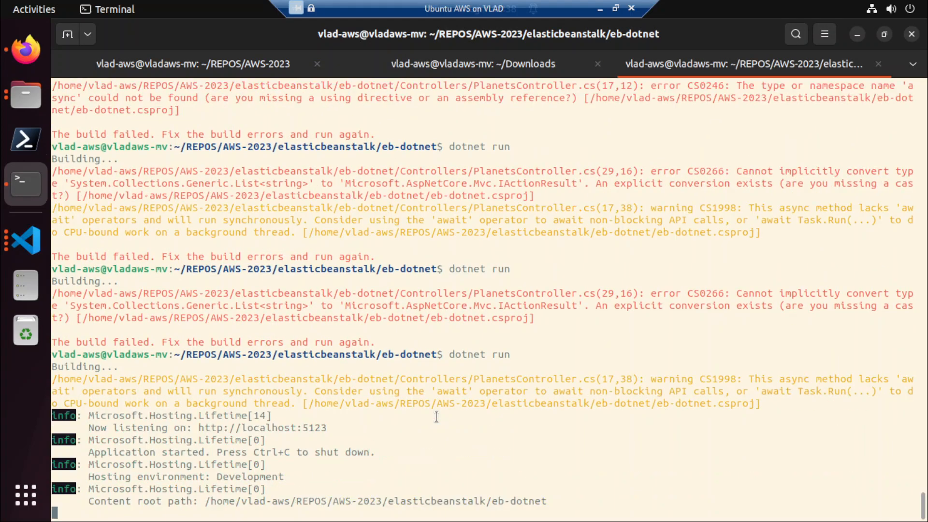
# In Visual Studio Code, strip async and the Task wrapper from Get, leaving public IActionResult Get(), and save the file.
pyautogui.hotkey('alt', 'Tab')
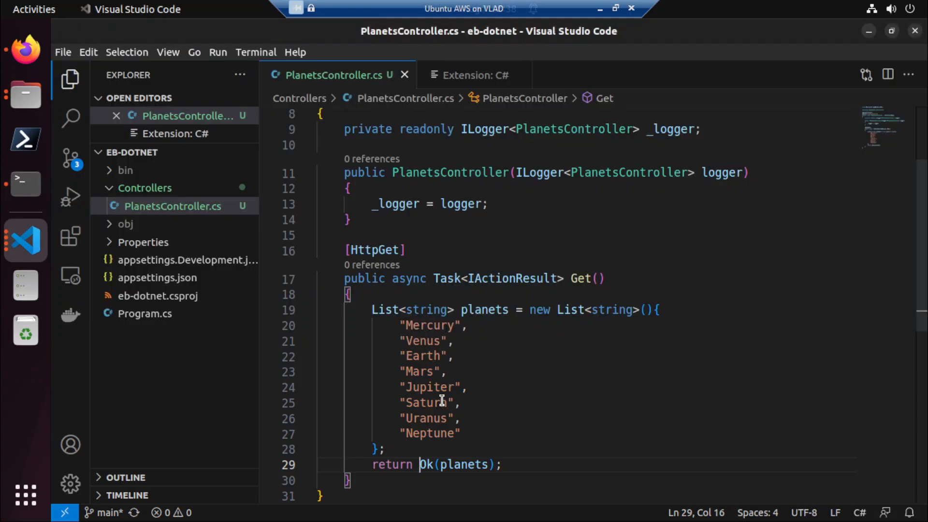
pyautogui.click(393, 277)
pyautogui.moveTo(393, 277); pyautogui.dragTo(469, 283)
pyautogui.press('BackSpace')
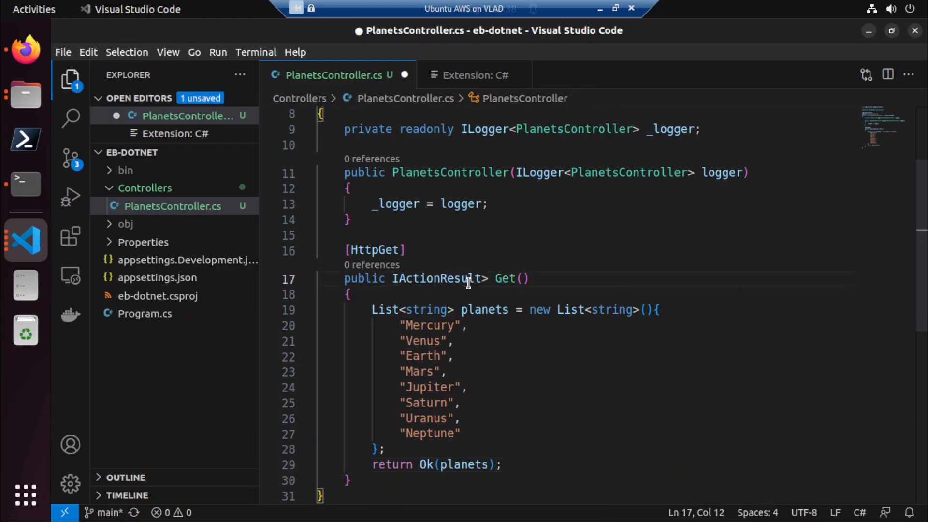
pyautogui.press('Left')
pyautogui.press('Left')
pyautogui.press('BackSpace')
pyautogui.hotkey('ctrl', 's')
# Switch to the Terminal, stop the running API and execute dotnet run again.
pyautogui.hotkey('alt', 'Tab')
pyautogui.press('Up')
pyautogui.hotkey('ctrl', 'c')
pyautogui.press('Up')
pyautogui.press('Return')
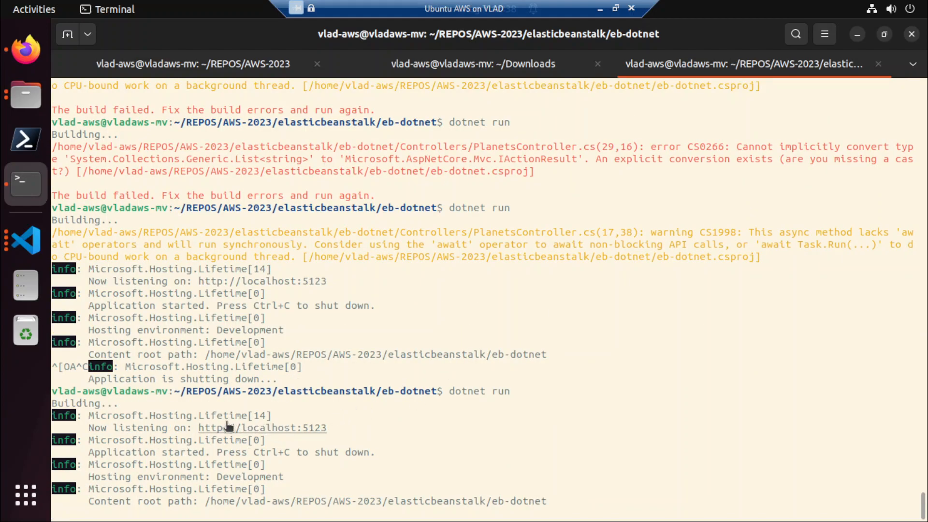
pyautogui.moveTo(198, 430); pyautogui.dragTo(320, 435)
pyautogui.hotkey('ctrl', 'c')
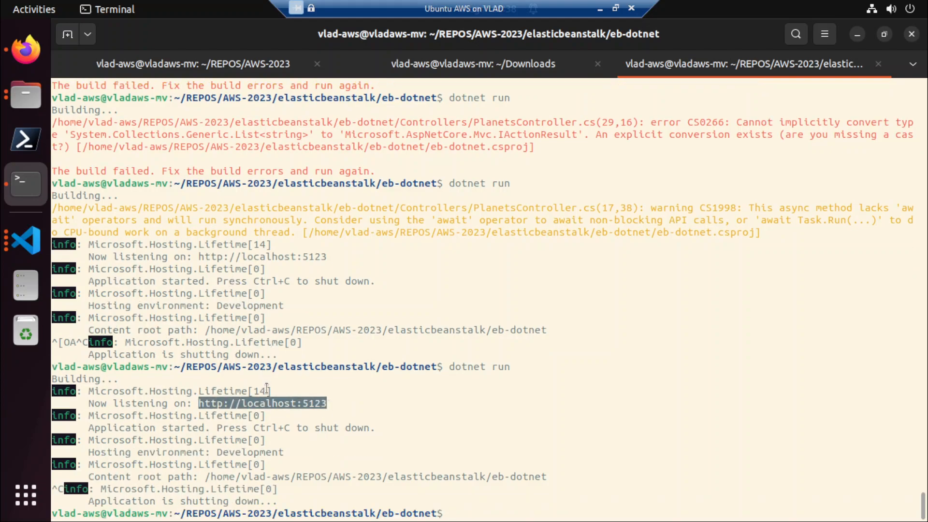
pyautogui.rightClick(279, 404)
pyautogui.click(315, 256)
pyautogui.press('Up')
pyautogui.press('Return')
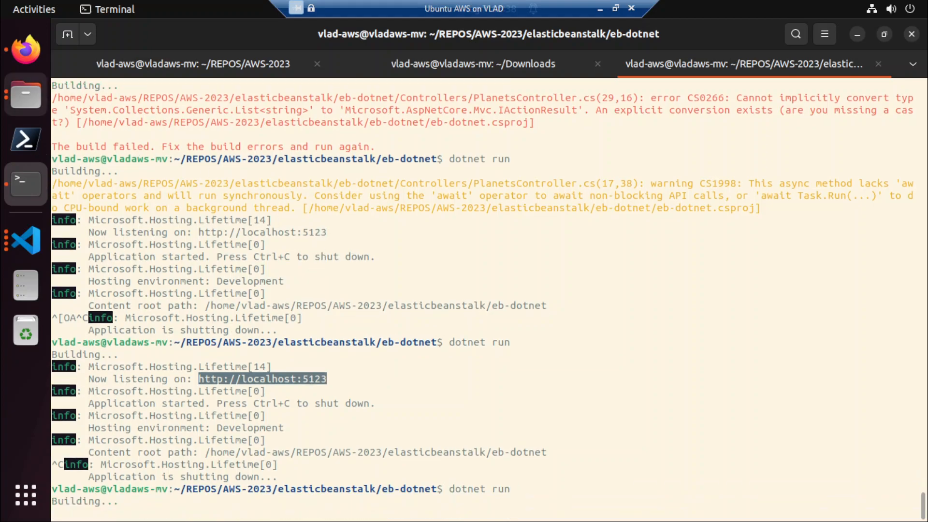
pyautogui.click(21, 52)
pyautogui.click(619, 65)
pyautogui.hotkey('ctrl', 'v')
pyautogui.press('Return')
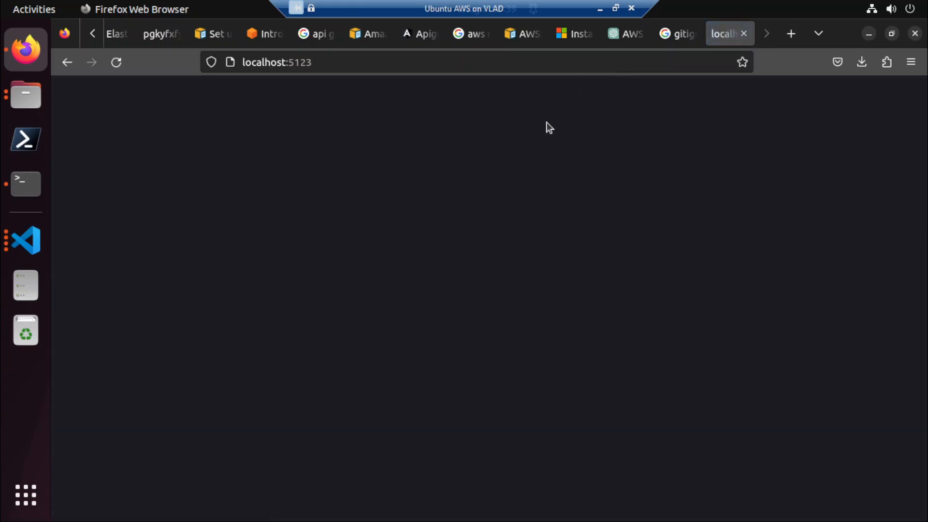
# Try to load the planets endpoint at localhost:5123/api/planets.
pyautogui.click(555, 61)
pyautogui.write('/')
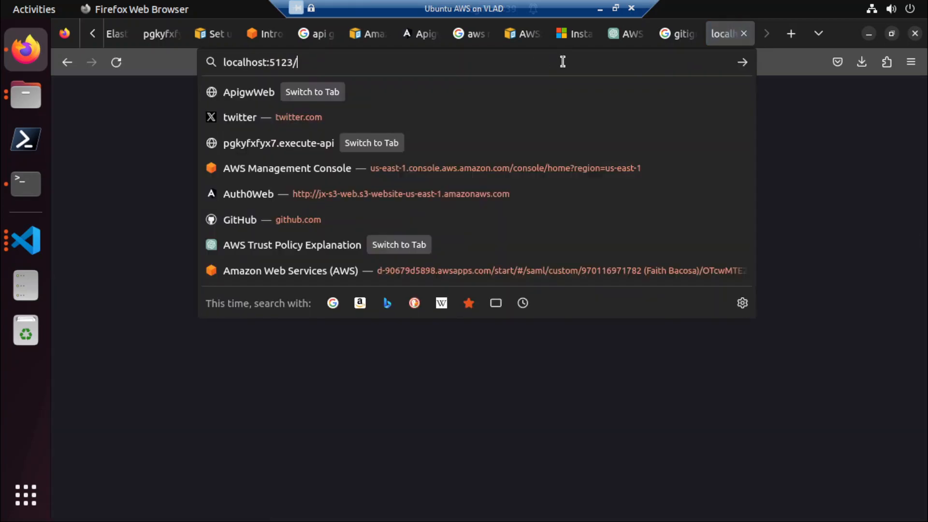
pyautogui.write('api/pa')
pyautogui.press('BackSpace')
pyautogui.write('pa')
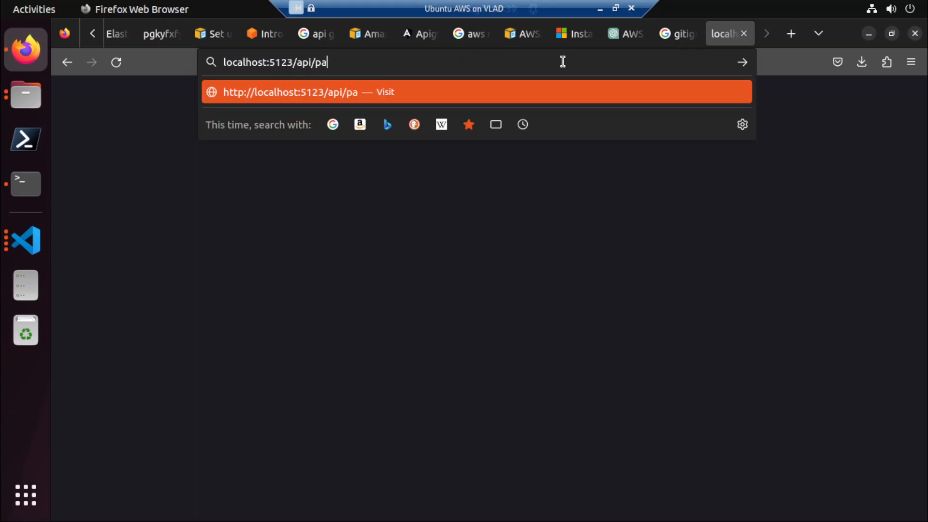
pyautogui.press('BackSpace')
pyautogui.write('lanets')
pyautogui.press('Return')
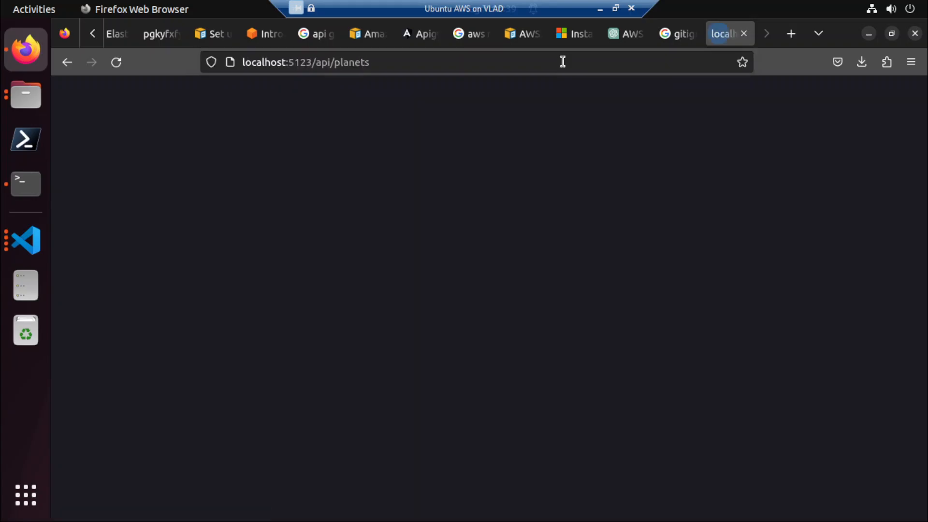
# Check the controller's Route attribute in Visual Studio Code, and load localhost:5123/planets in Firefox without the api segment.
pyautogui.hotkey('alt', 'Tab')
pyautogui.hotkey('alt', 'Tab')
pyautogui.hotkey('alt', 'Tab')
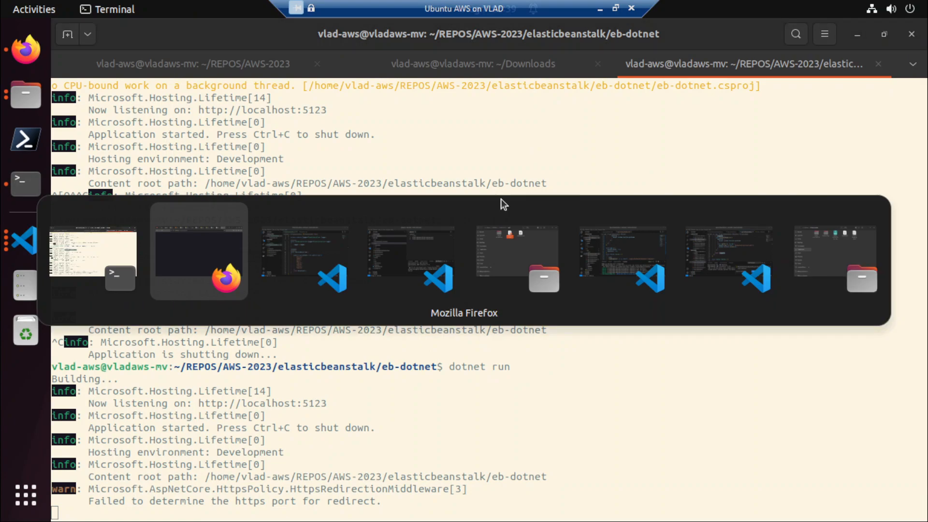
pyautogui.scroll(3, 501, 199)
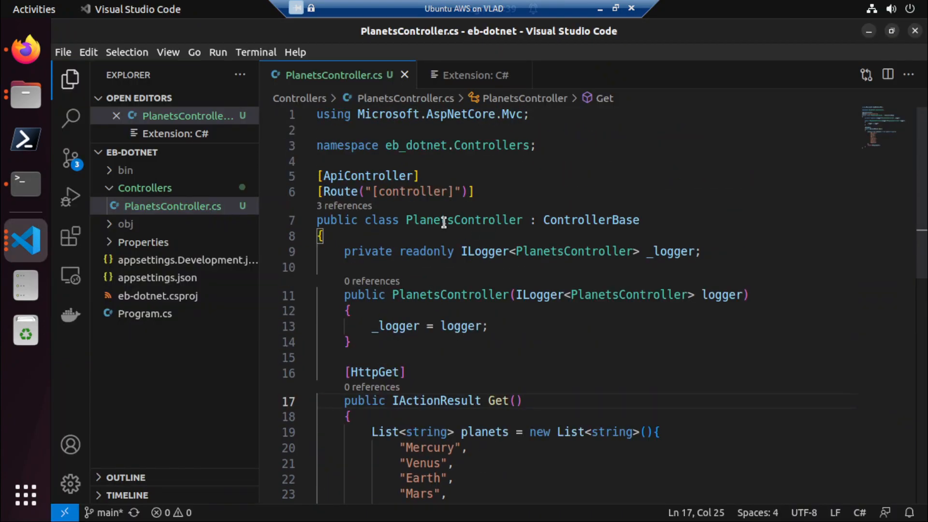
pyautogui.hotkey('alt', 'Tab')
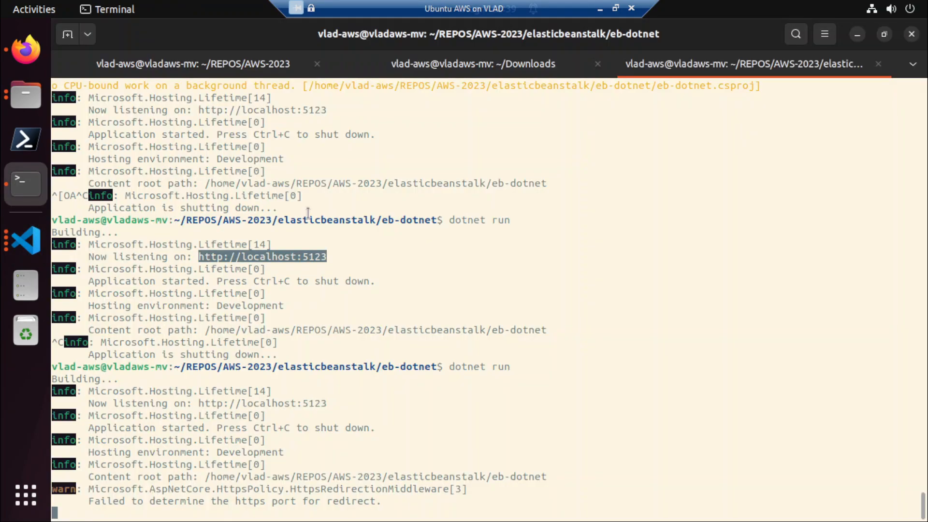
pyautogui.hotkey('alt', 'Tab')
pyautogui.hotkey('alt', 'Tab')
pyautogui.moveTo(314, 62); pyautogui.dragTo(334, 62)
pyautogui.press('BackSpace')
pyautogui.press('Return')
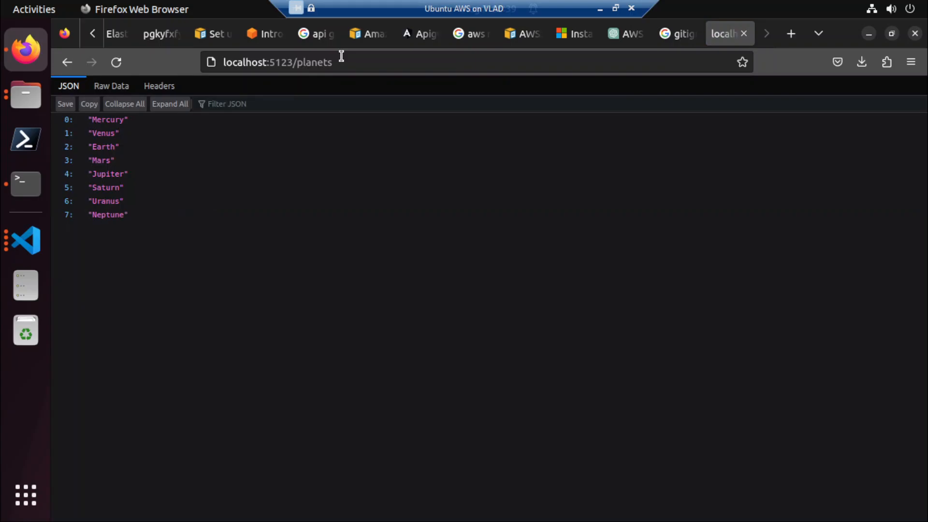
# Switch to the Terminal and stop the running API.
pyautogui.click(341, 56)
pyautogui.hotkey('alt', 'Tab')
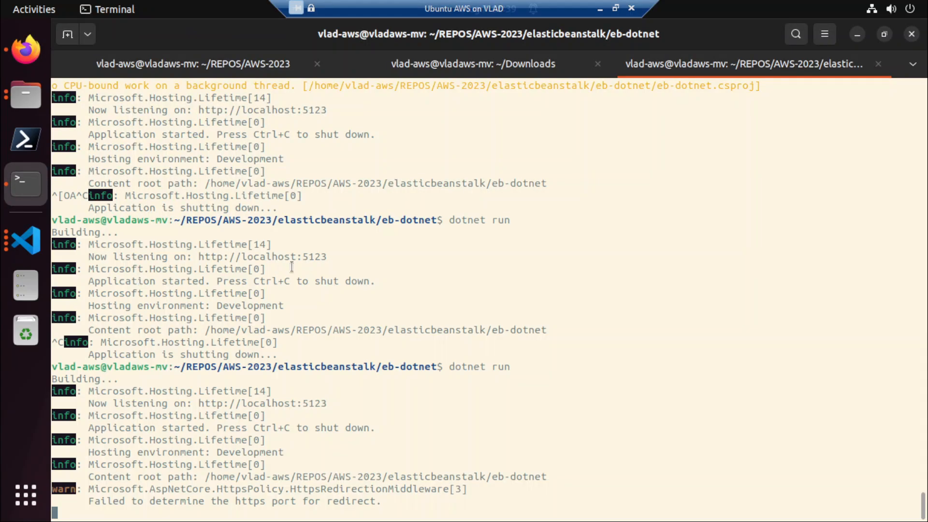
pyautogui.hotkey('alt', 'Tab')
pyautogui.hotkey('alt', 'Tab')
pyautogui.hotkey('ctrl', 'c')
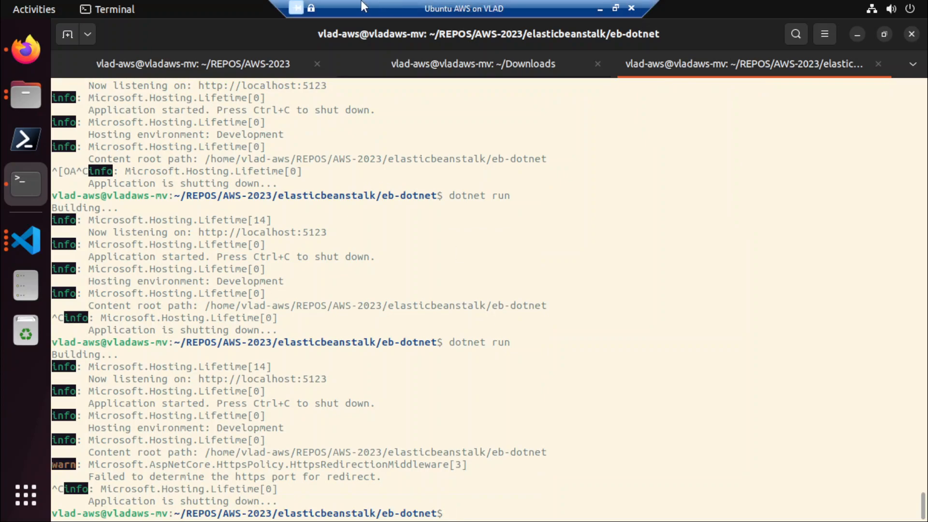
# In the Terminal session for ~/REPOS/AWS-2023, stage all changes, commit them with the message "..." and push to GitHub.
pyautogui.click(212, 61)
pyautogui.write('git add .')
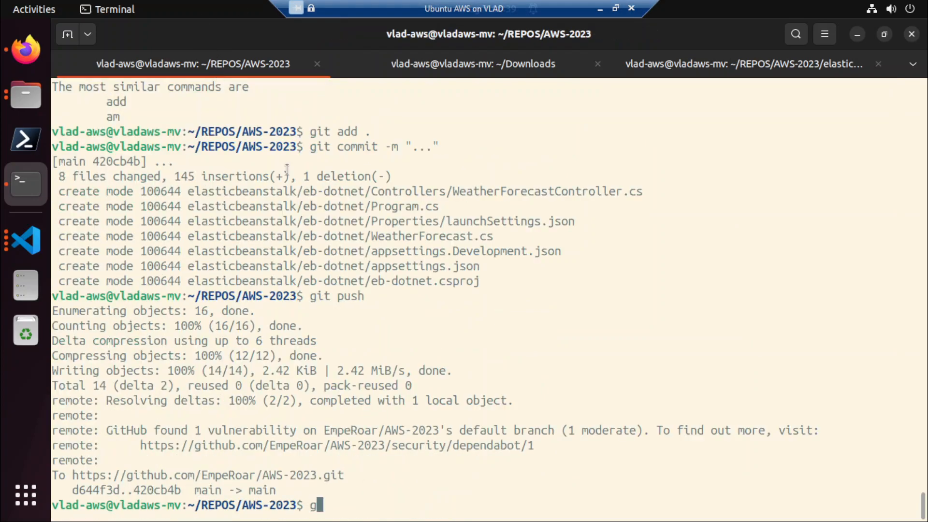
pyautogui.press('Return')
pyautogui.write('it commit -m "')
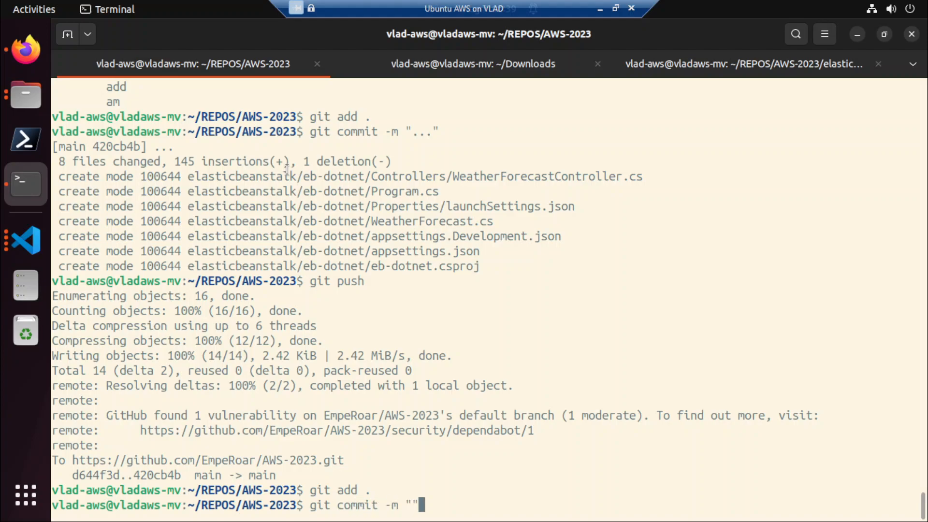
pyautogui.write('..."')
pyautogui.press('Return')
pyautogui.write('git push')
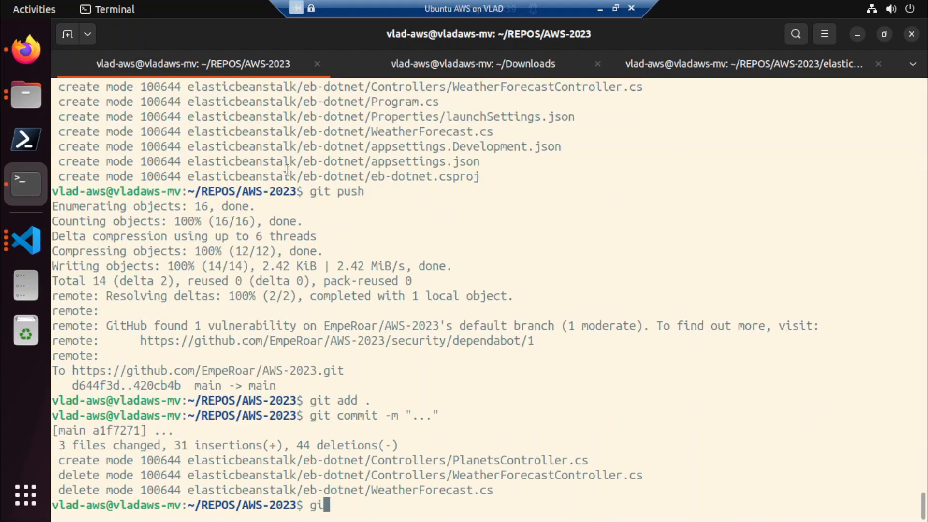
pyautogui.press('Return')
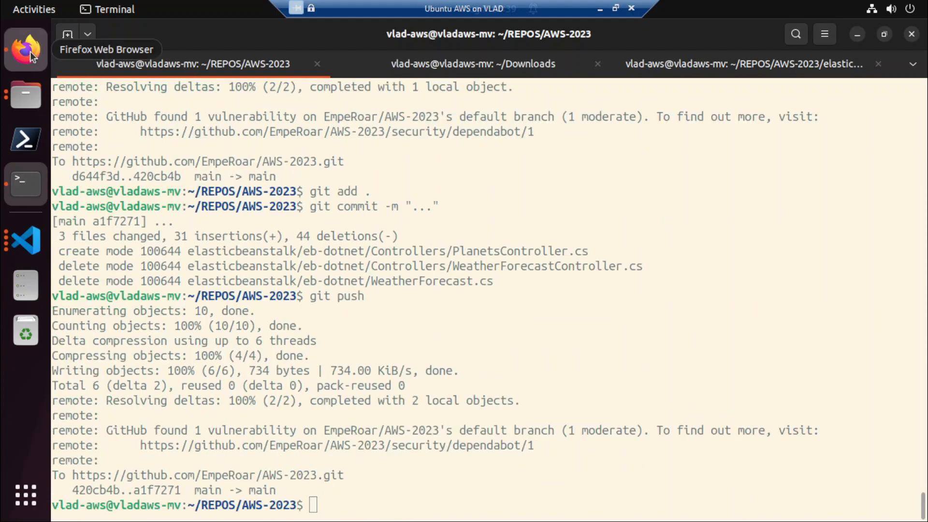
# Switch to Firefox and bring up the Amazon Elastic Beanstalk welcome page in the AWS console.
pyautogui.click(30, 51)
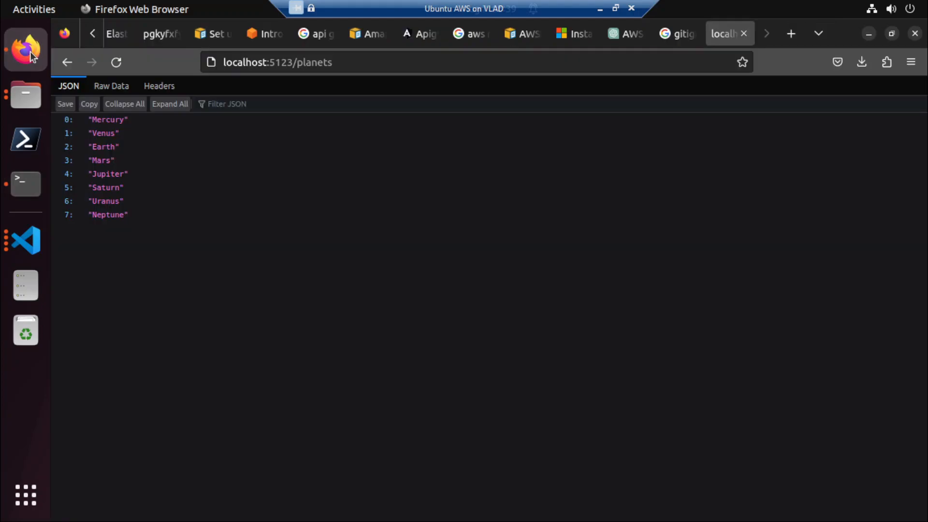
pyautogui.click(109, 41)
pyautogui.scroll(2, 407, 255)
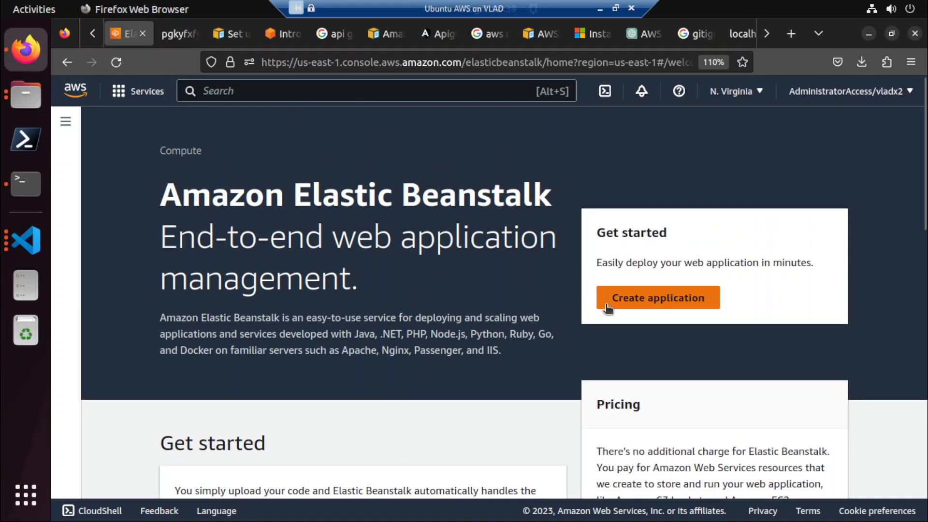
# Start creating an Elastic Beanstalk application with a web server environment and name the application jx-elasticbeanstalk.
pyautogui.click(645, 304)
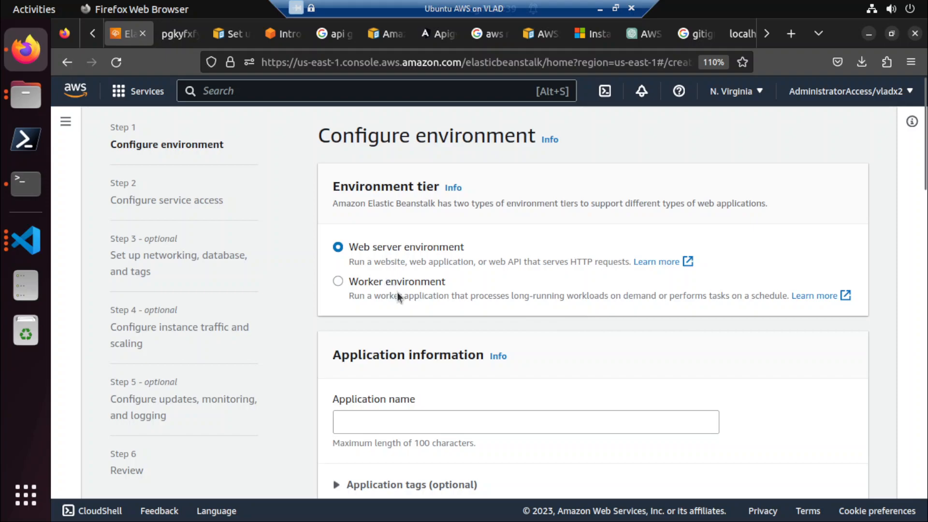
pyautogui.scroll(-2, 418, 329)
pyautogui.click(415, 328)
pyautogui.write('jx-')
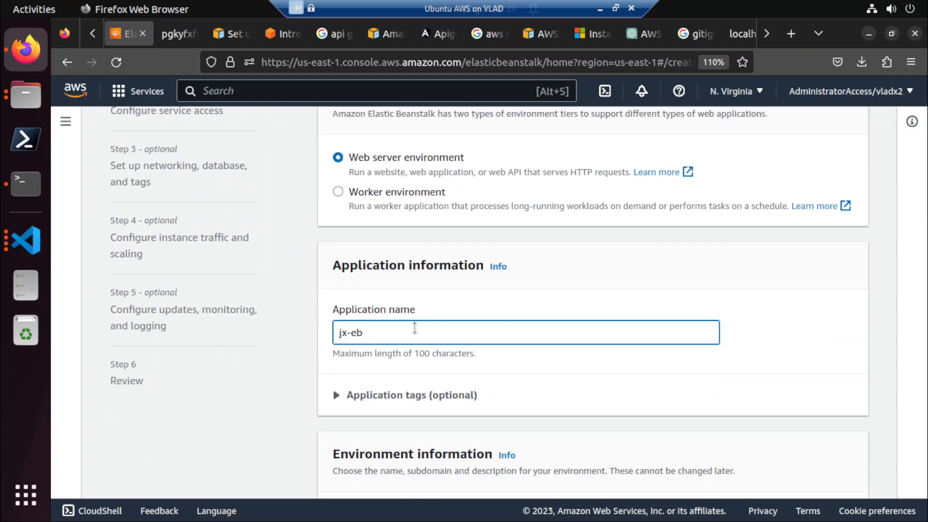
pyautogui.write('eb')
pyautogui.scroll(-6, 414, 328)
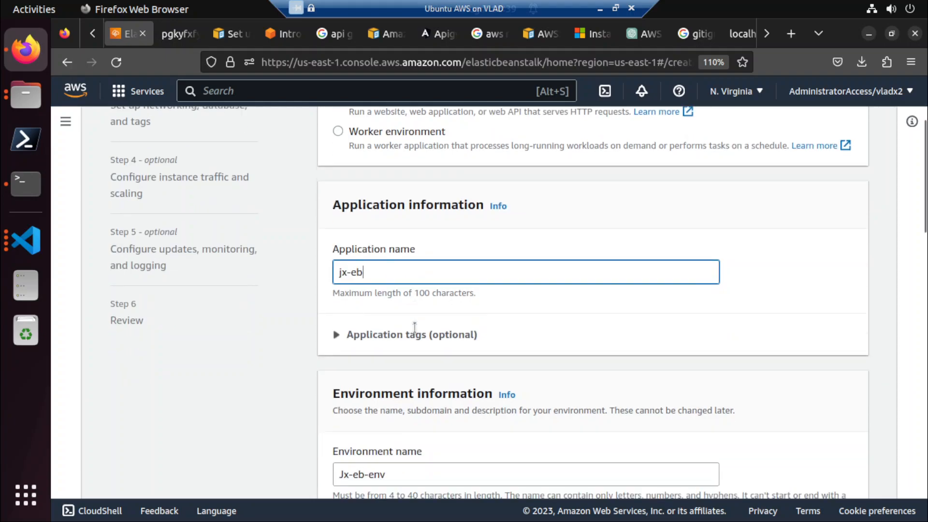
pyautogui.scroll(4, 416, 333)
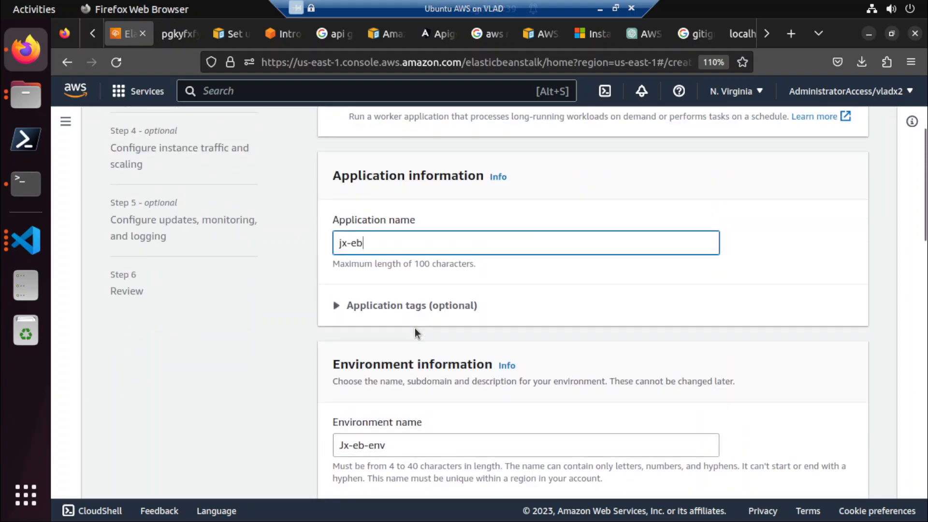
pyautogui.press('BackSpace')
pyautogui.write('lasti')
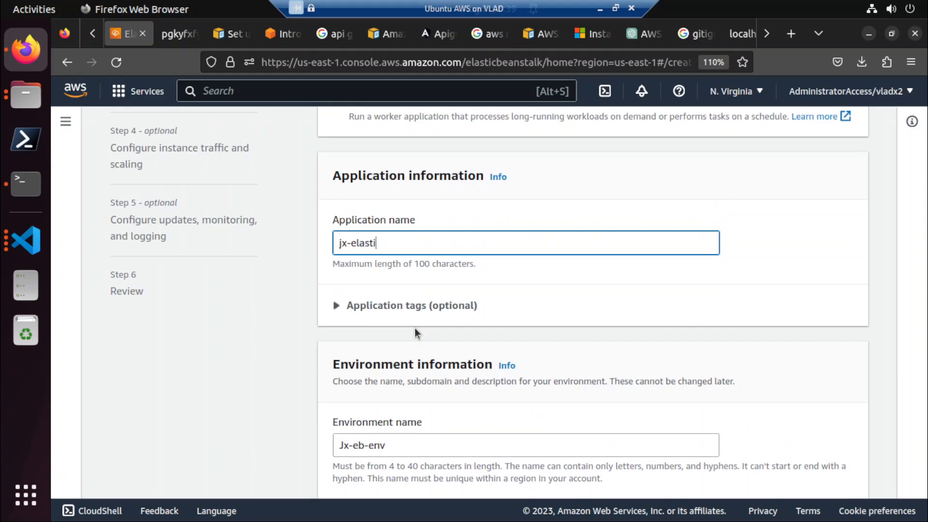
pyautogui.write('cbeanstalk')
pyautogui.hotkey('ctrl', 'a')
# Choose .NET Core on Linux as the managed platform for the environment.
pyautogui.scroll(-4, 526, 311)
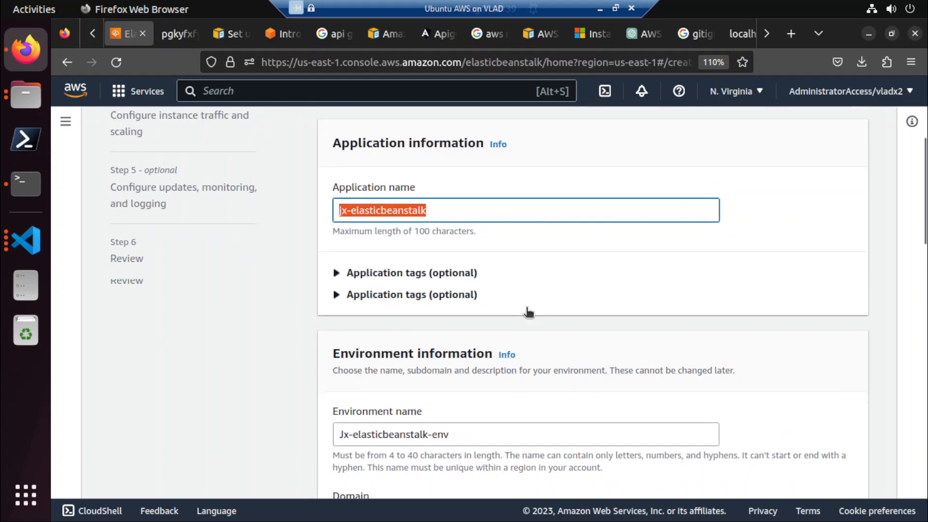
pyautogui.scroll(-2, 484, 338)
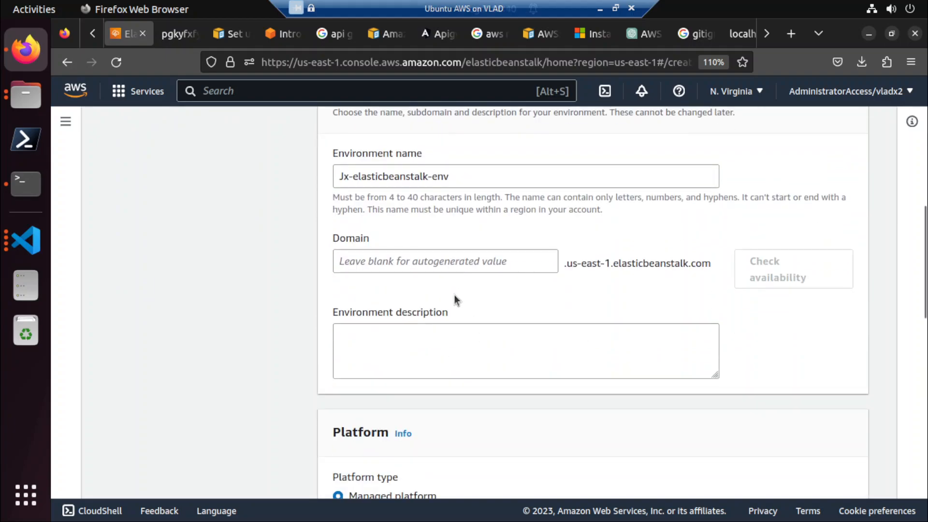
pyautogui.scroll(-2, 455, 299)
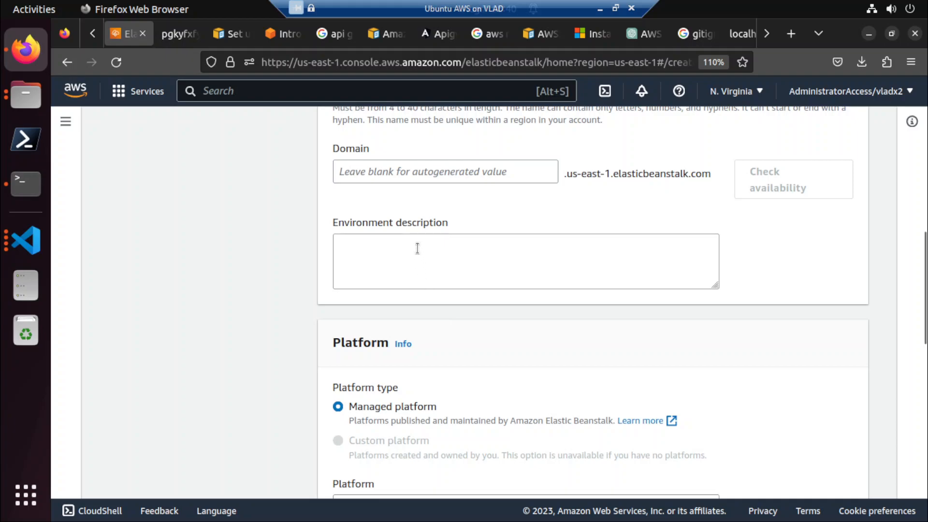
pyautogui.scroll(-4, 417, 249)
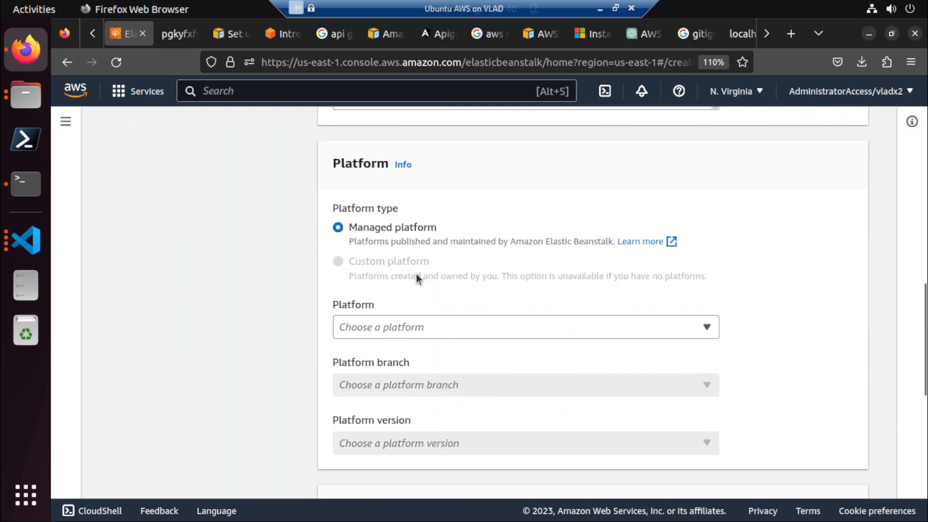
pyautogui.scroll(-2, 416, 274)
pyautogui.click(455, 235)
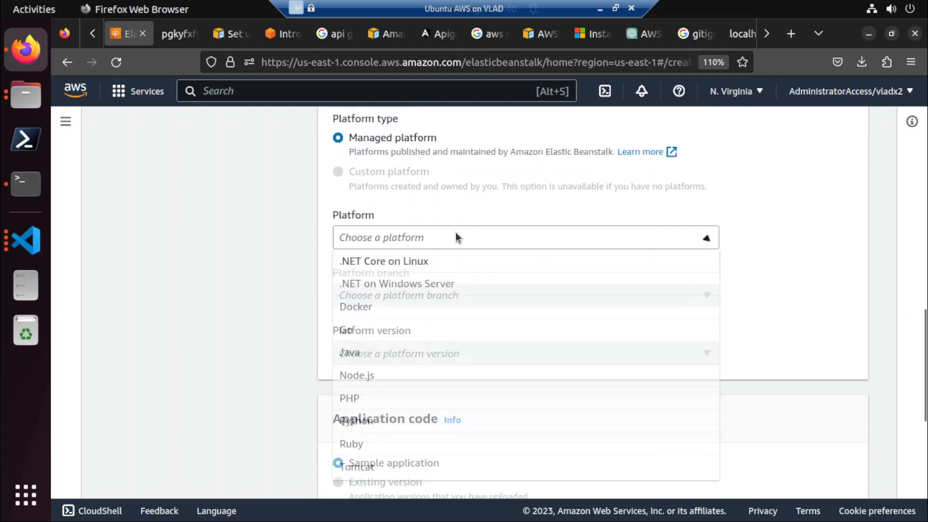
pyautogui.click(432, 262)
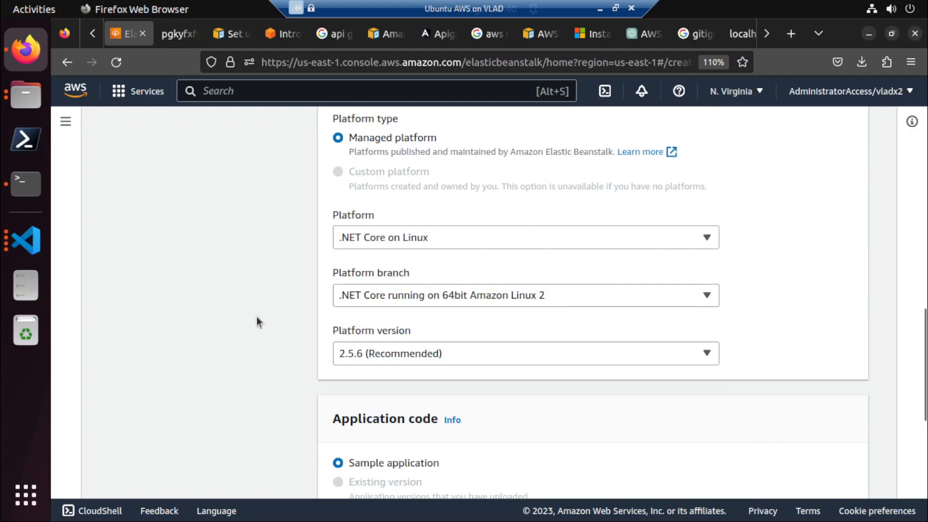
# Set the application code to upload your own code from a local file, and dismiss the file chooser without picking a file.
pyautogui.scroll(-1, 256, 316)
pyautogui.scroll(-1, 256, 317)
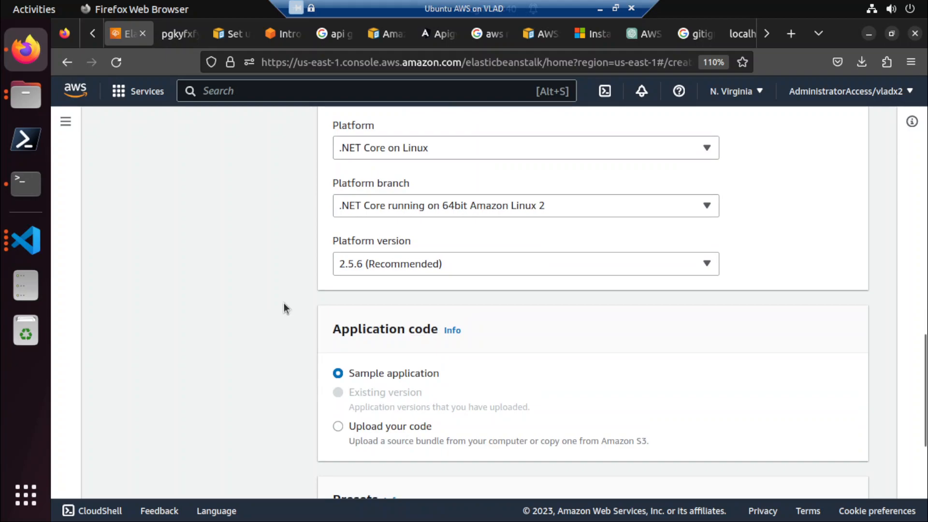
pyautogui.scroll(-4, 283, 303)
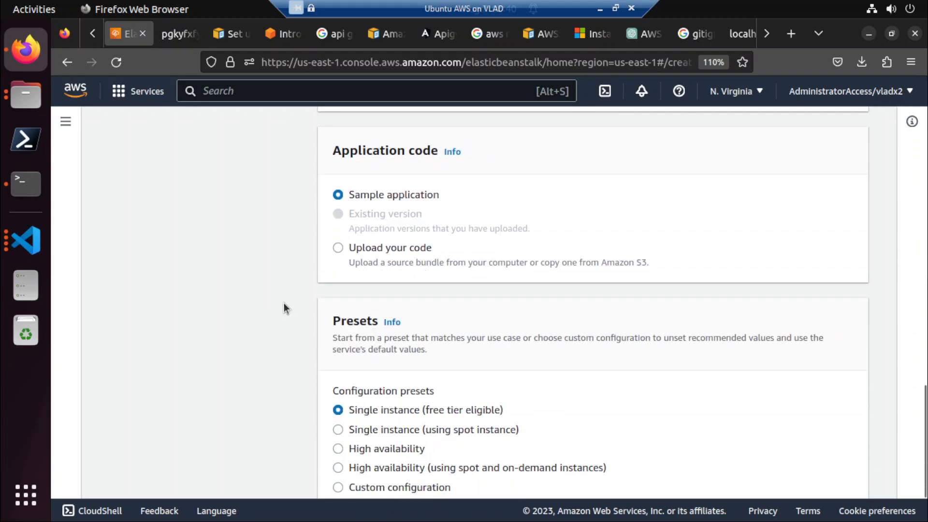
pyautogui.click(373, 248)
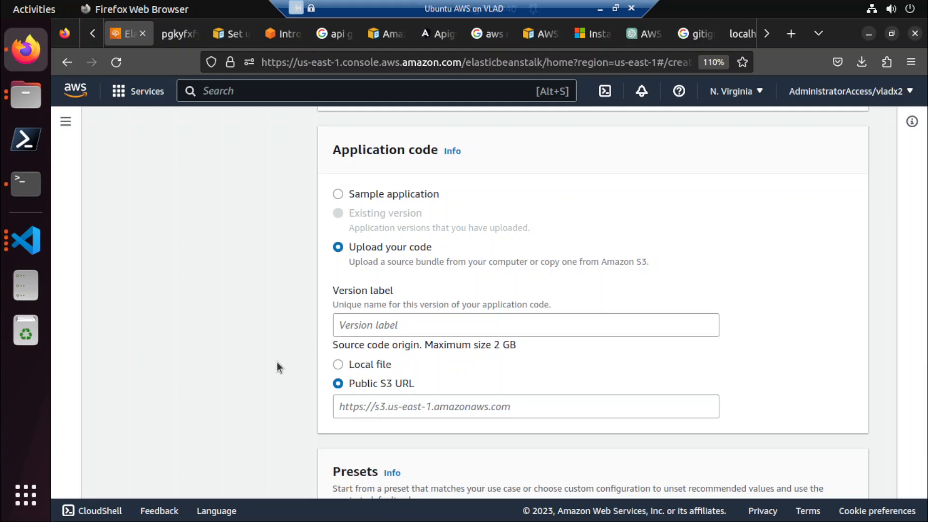
pyautogui.click(370, 367)
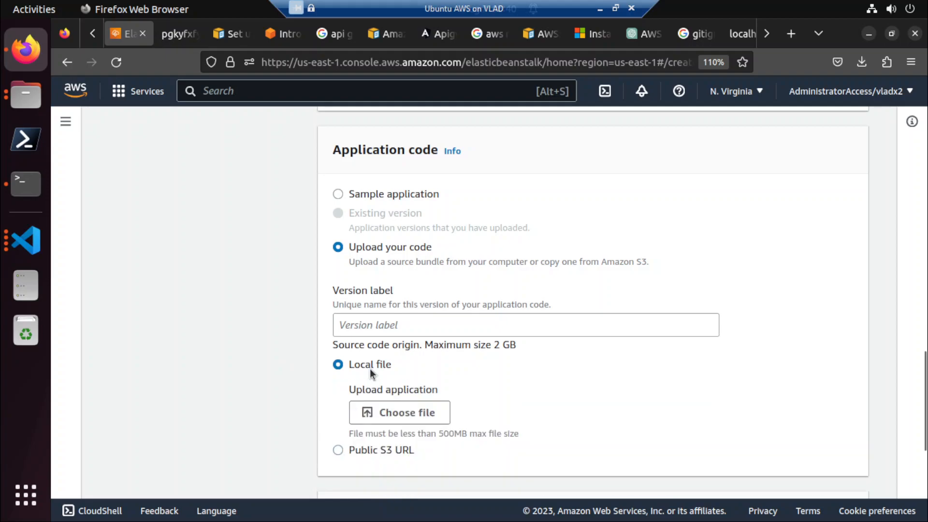
pyautogui.scroll(-2, 369, 367)
pyautogui.click(393, 324)
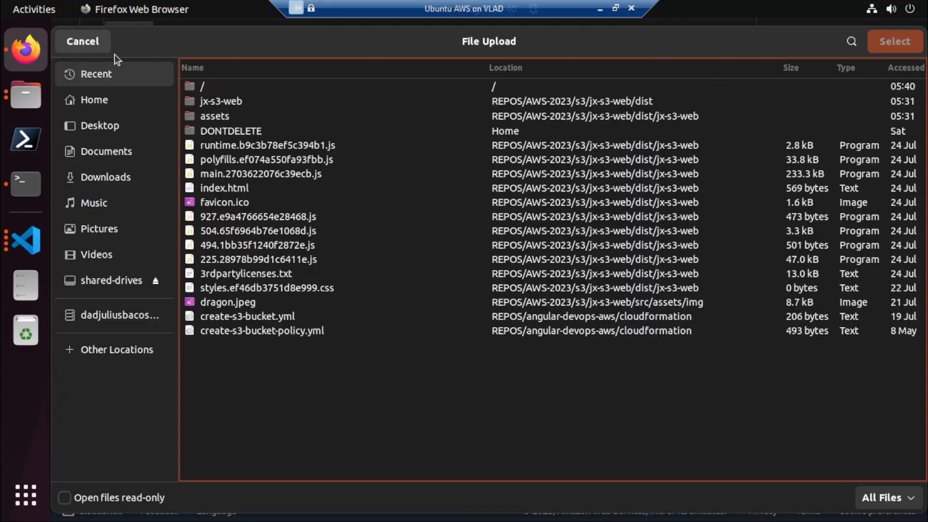
pyautogui.click(99, 45)
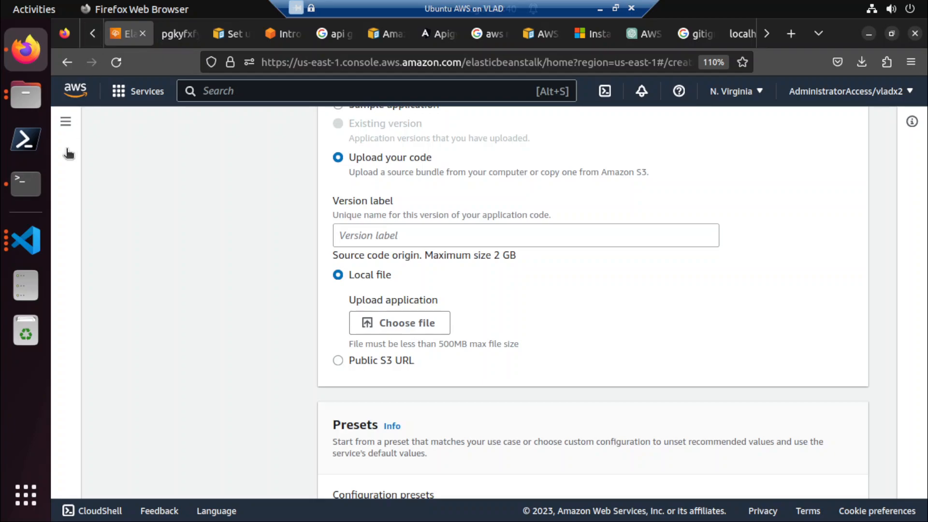
# Switch to the Terminal session in eb-dotnet, list its files, then move up to the elasticbeanstalk folder and list its contents.
pyautogui.click(18, 193)
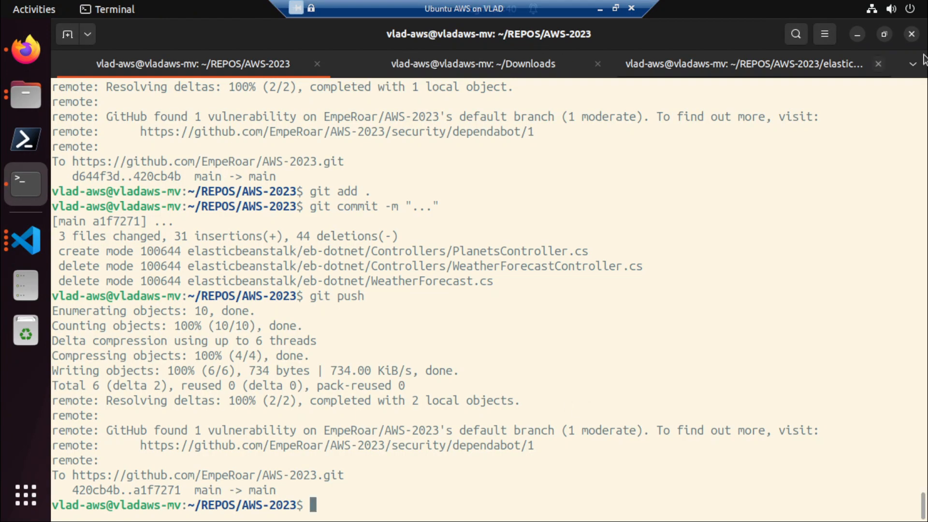
pyautogui.click(691, 69)
pyautogui.write('ls')
pyautogui.press('Return')
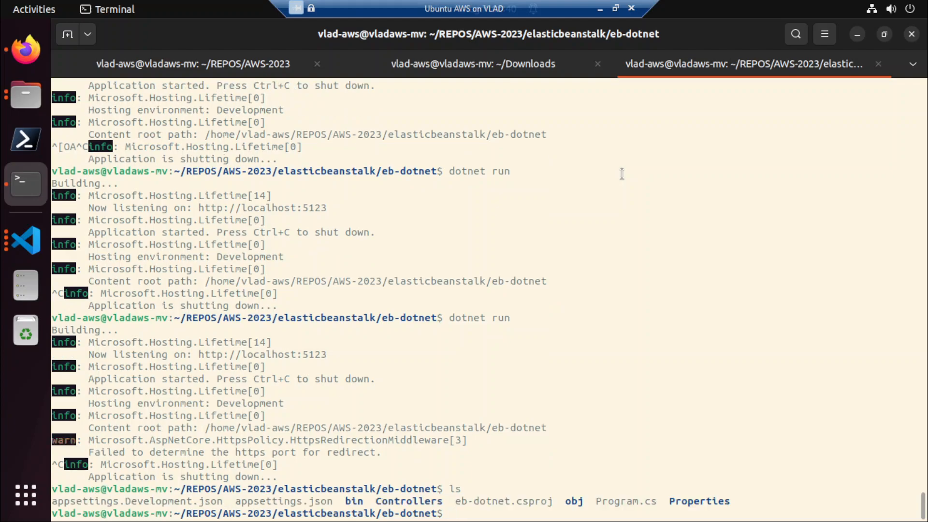
pyautogui.write('cd ..')
pyautogui.press('Return')
pyautogui.write('ls')
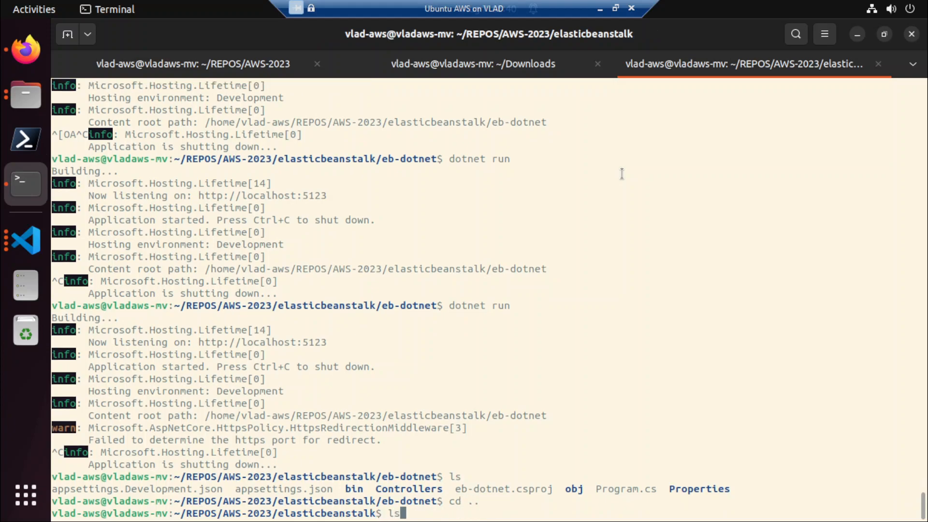
pyautogui.press('Return')
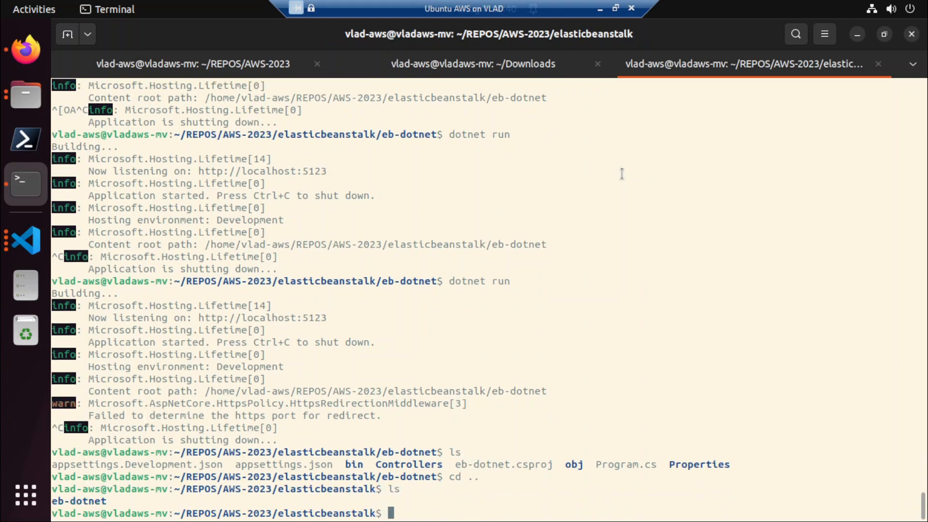
# Switch to Firefox and search Google for "ubuntu 22.04 zip file".
pyautogui.click(37, 50)
pyautogui.click(732, 33)
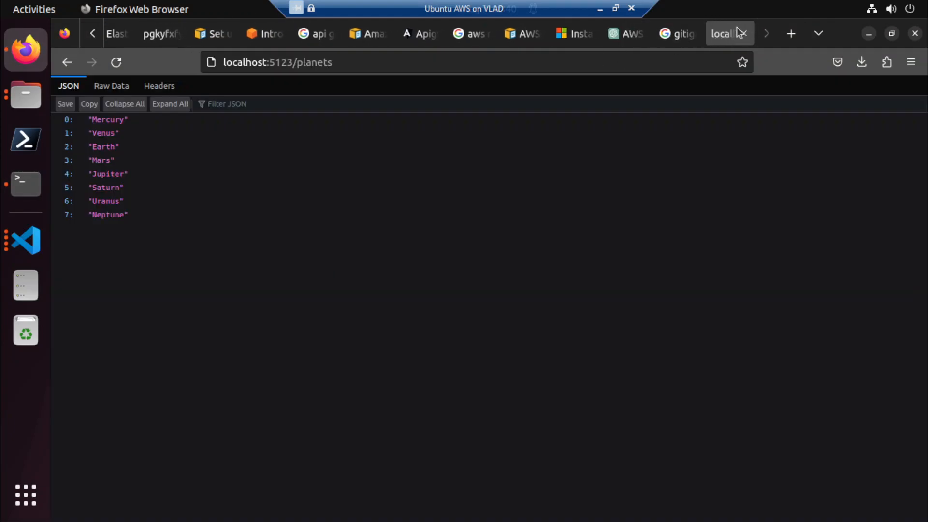
pyautogui.click(680, 34)
pyautogui.click(557, 62)
pyautogui.write('google.com')
pyautogui.press('Return')
pyautogui.write('l')
pyautogui.press('BackSpace')
pyautogui.write('ubuntu')
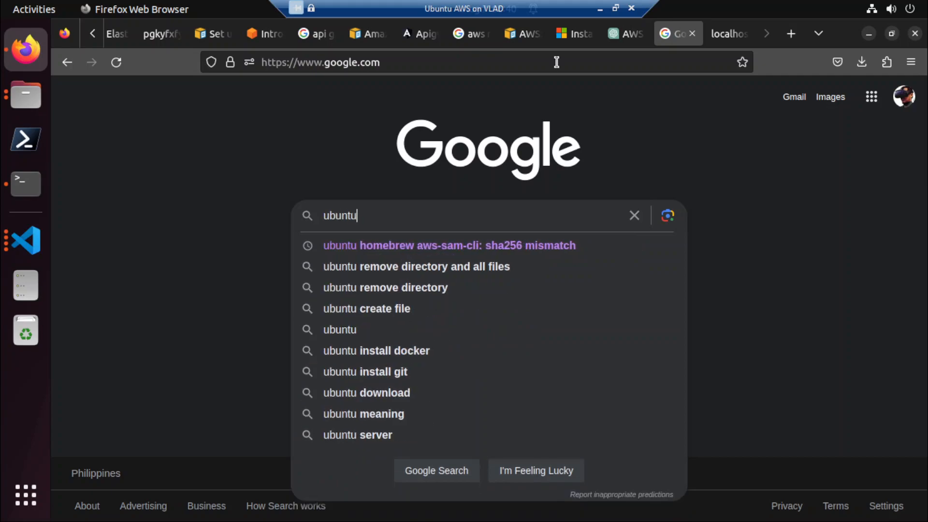
pyautogui.write(' 22.04')
pyautogui.press('Down')
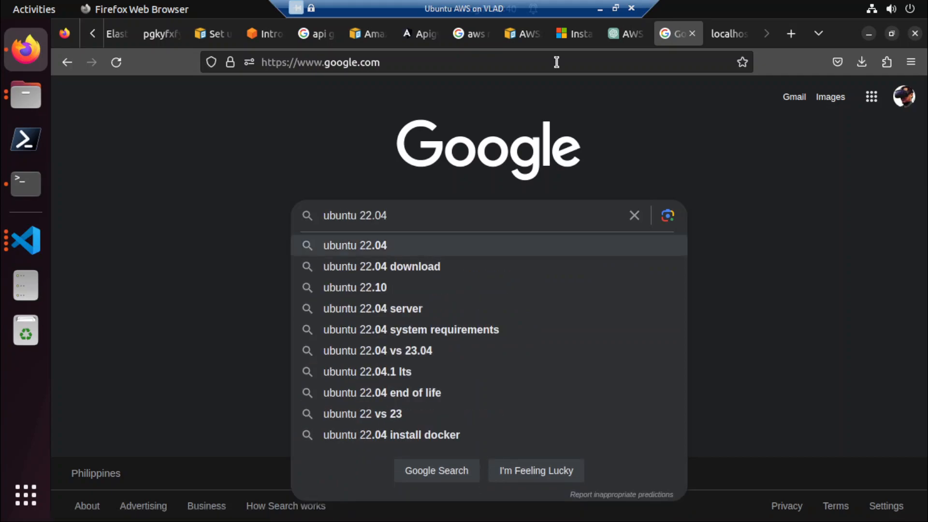
pyautogui.write('zip')
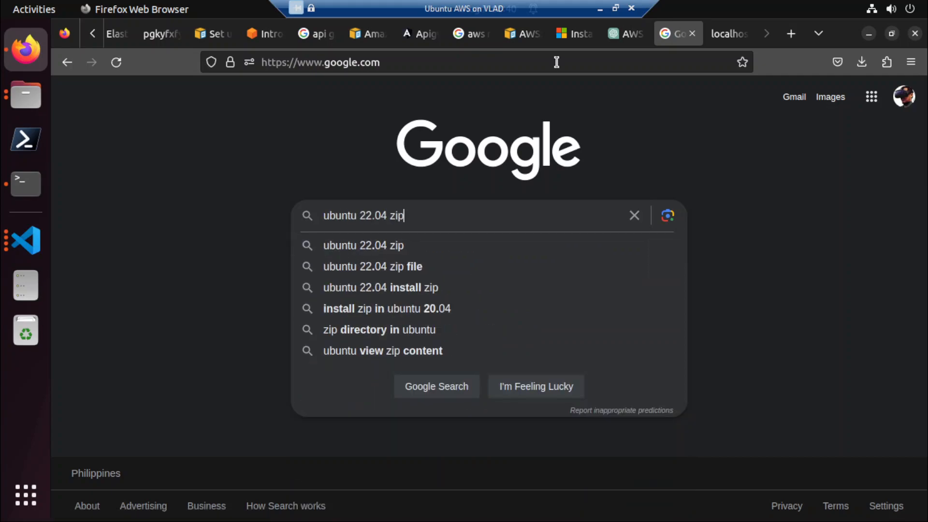
pyautogui.press('Down')
pyautogui.press('Down')
pyautogui.press('Return')
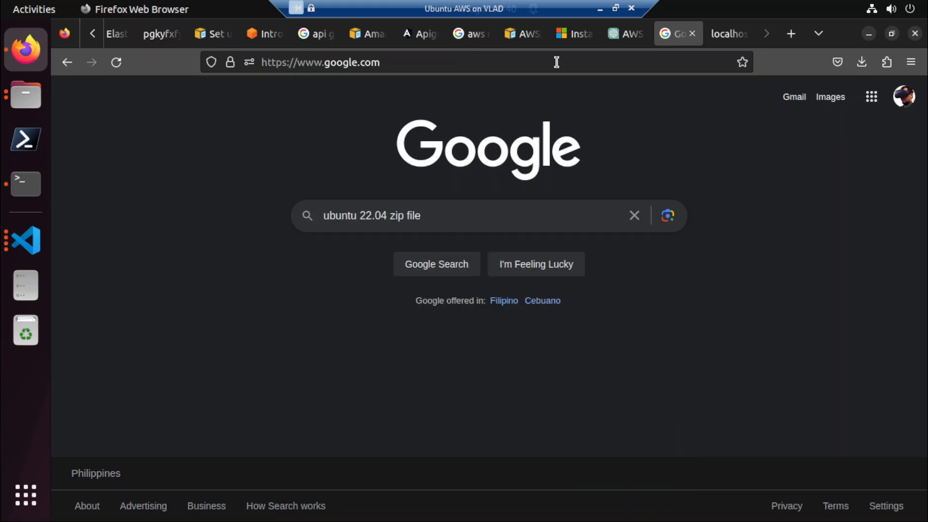
# Open the Linux Hint article on zipping a folder in Ubuntu 22.04 and select its command sudo apt install zip -y.
pyautogui.click(274, 235)
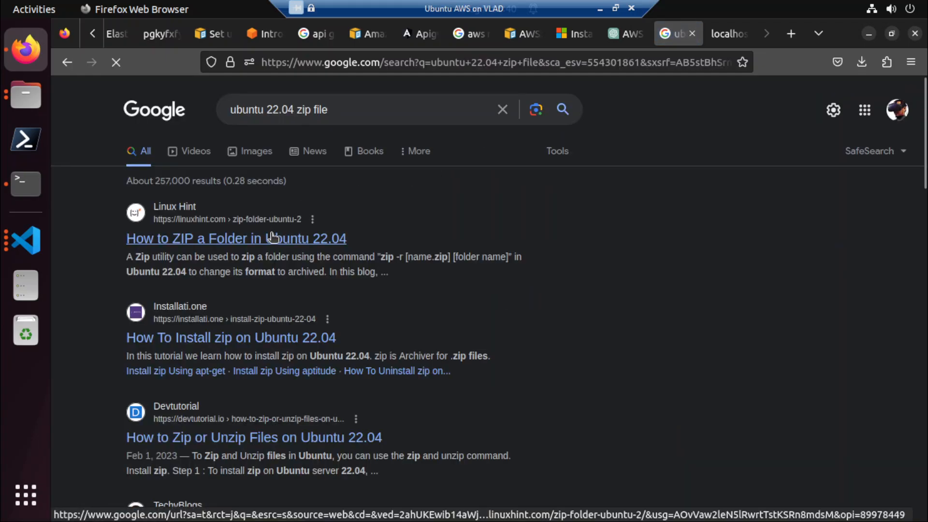
pyautogui.scroll(-6, 377, 297)
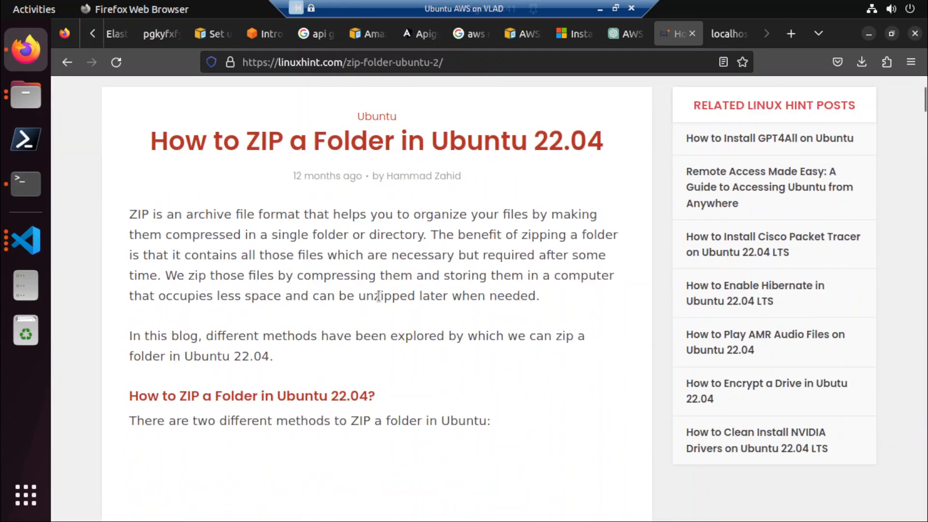
pyautogui.scroll(-3, 379, 301)
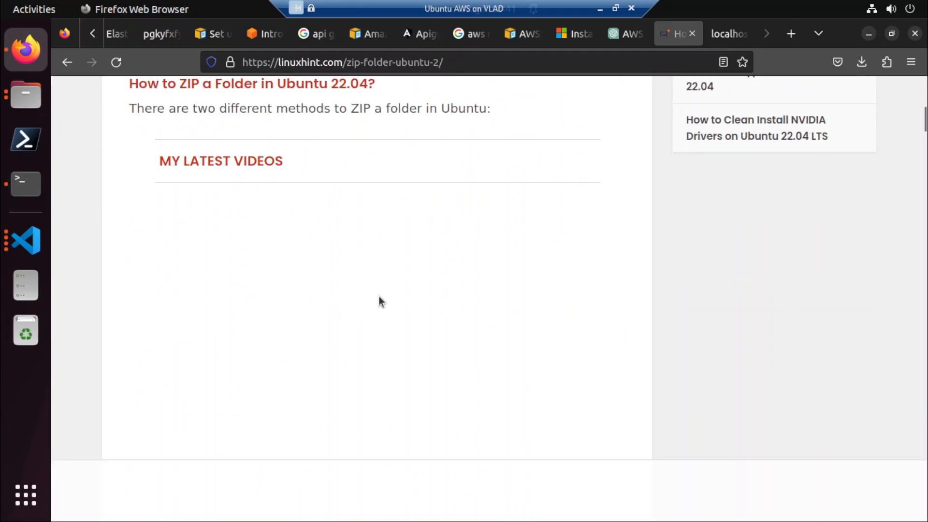
pyautogui.scroll(-8, 378, 295)
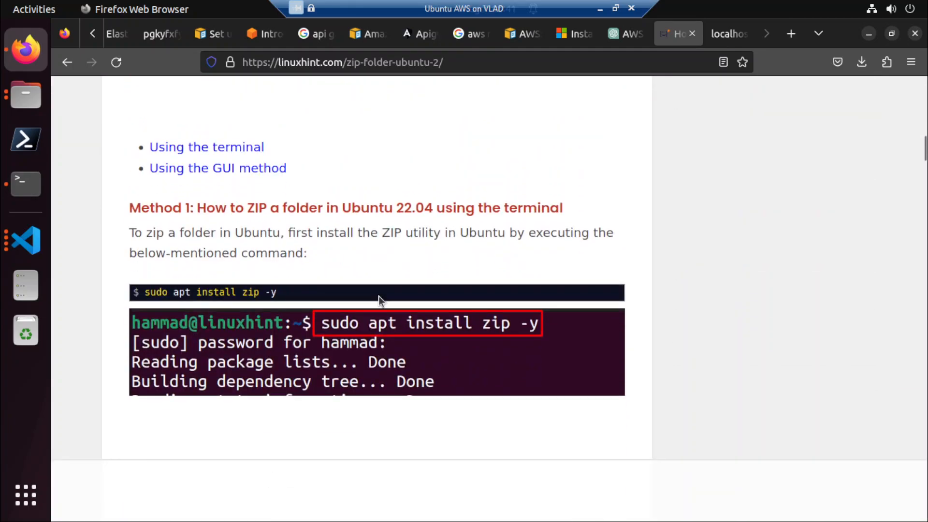
pyautogui.moveTo(379, 296); pyautogui.dragTo(145, 295)
pyautogui.hotkey('ctrl', 'c')
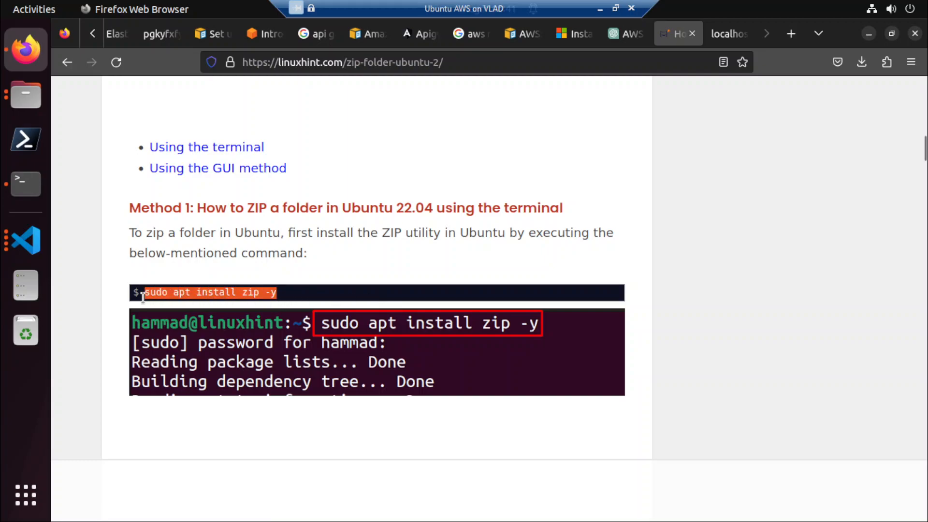
# Switch to the Terminal and run sudo apt install zip -y in the elasticbeanstalk folder, entering the sudo password.
pyautogui.click(38, 179)
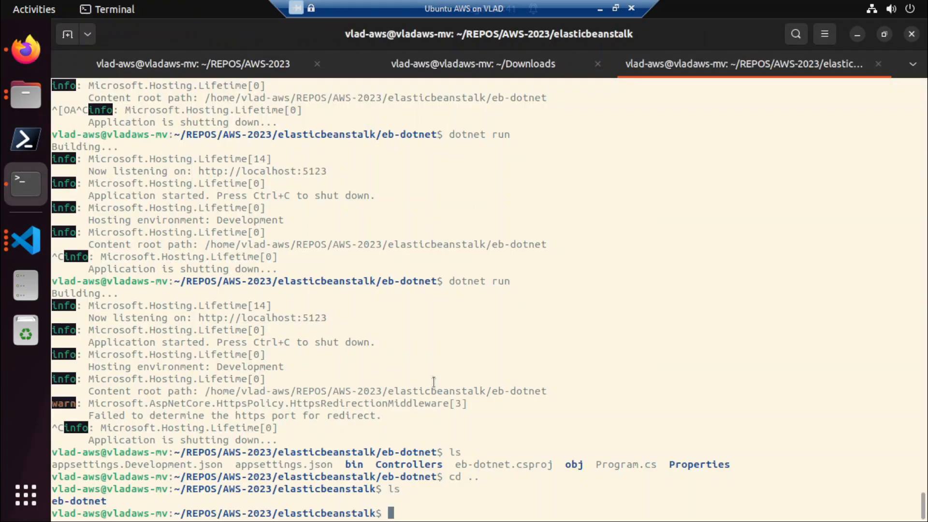
pyautogui.rightClick(595, 378)
pyautogui.click(628, 262)
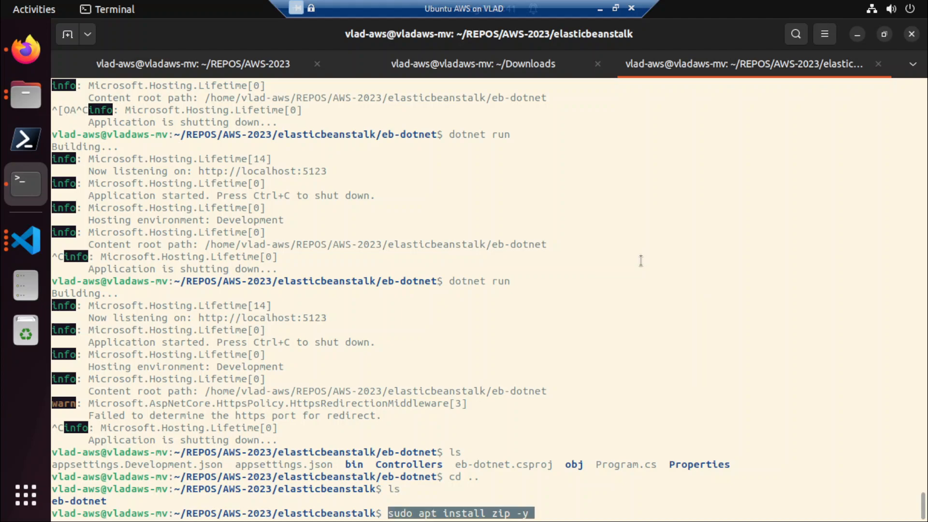
pyautogui.press('Return')
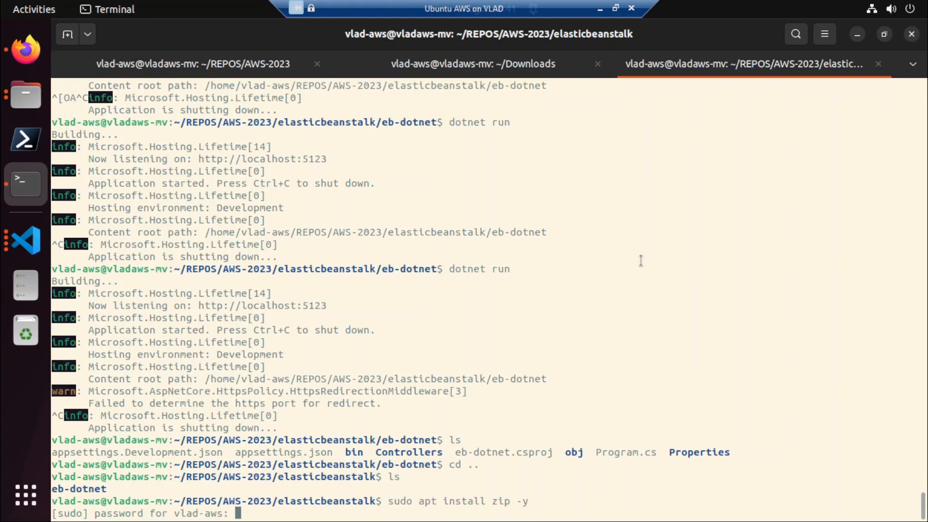
pyautogui.press('Return')
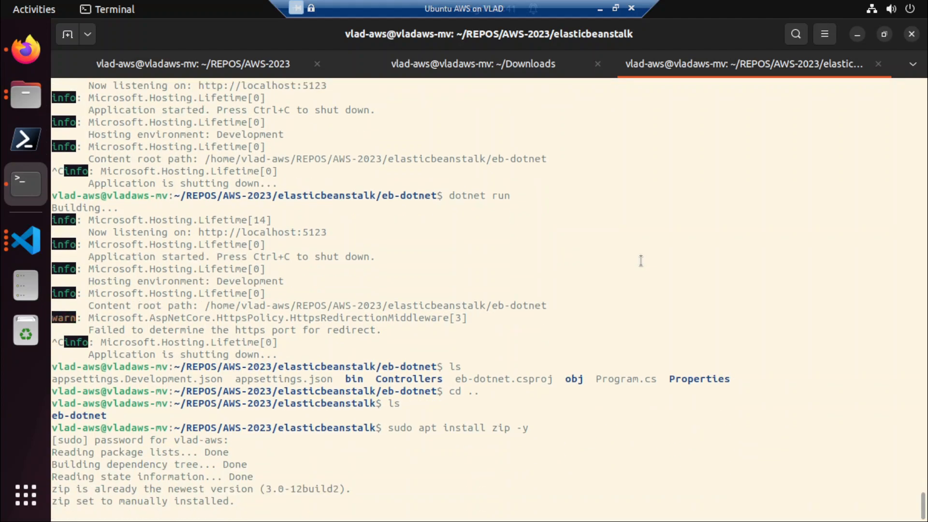
# Find the version check command in the Linux Hint article and run zip --version in the Terminal.
pyautogui.hotkey('alt', 'Tab')
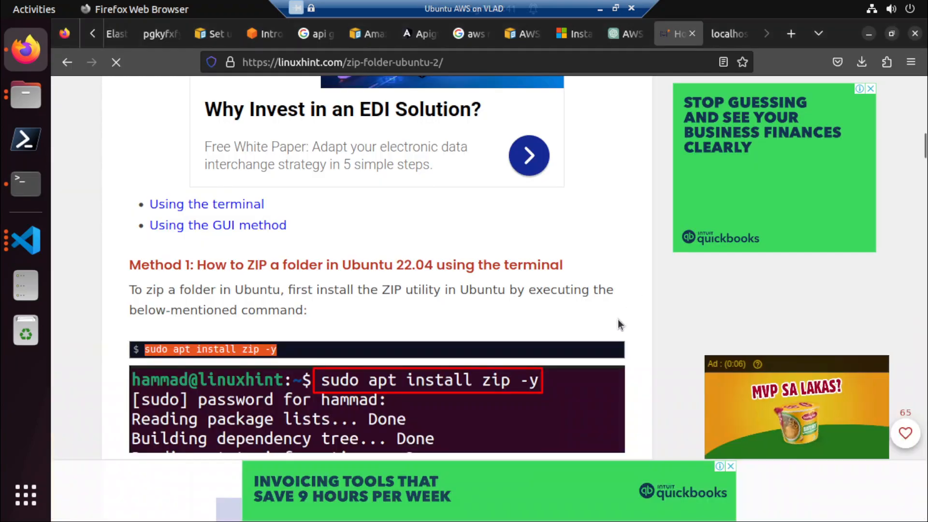
pyautogui.scroll(-5, 619, 321)
pyautogui.scroll(-9, 619, 322)
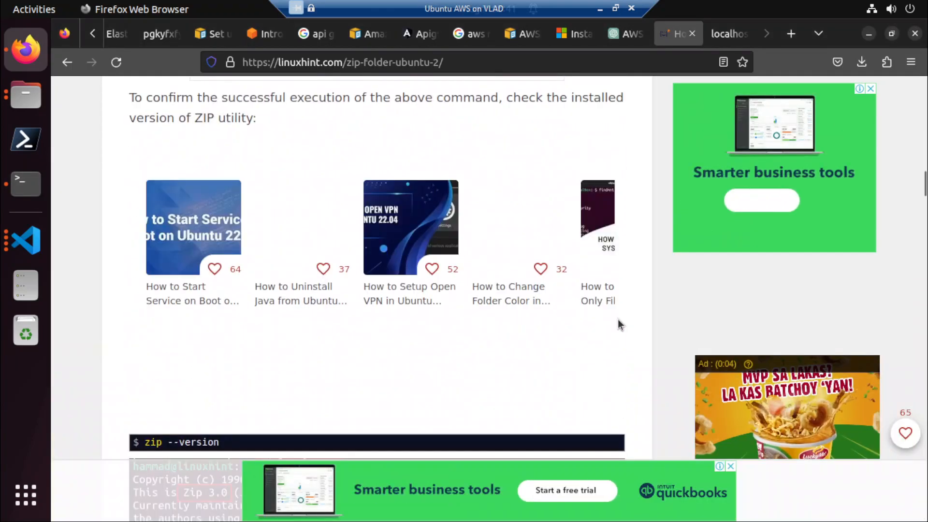
pyautogui.scroll(-1, 618, 322)
pyautogui.hotkey('alt', 'Tab')
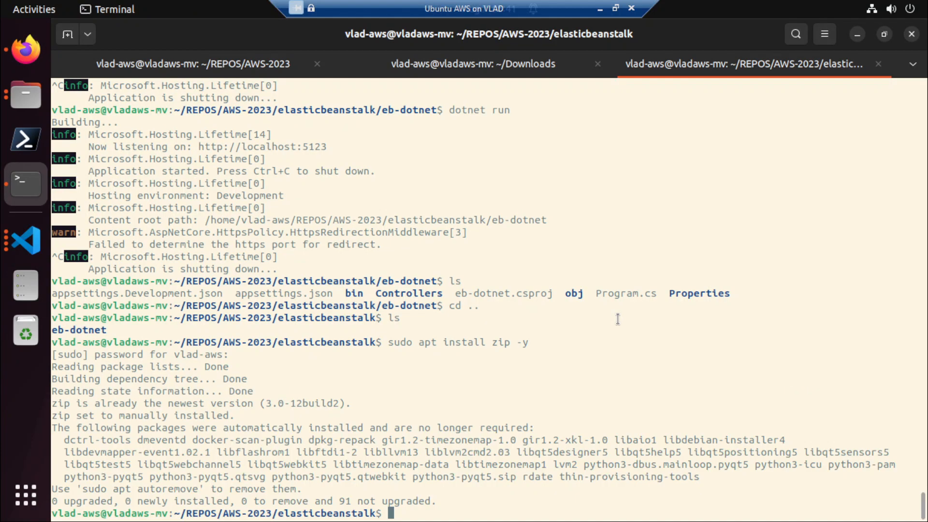
pyautogui.write('zip --version')
pyautogui.press('Return')
# Read the Linux Hint article's ZIP syntax and folder example, up to the zip -r command for LinuxHintFiles1.
pyautogui.hotkey('alt', 'Tab')
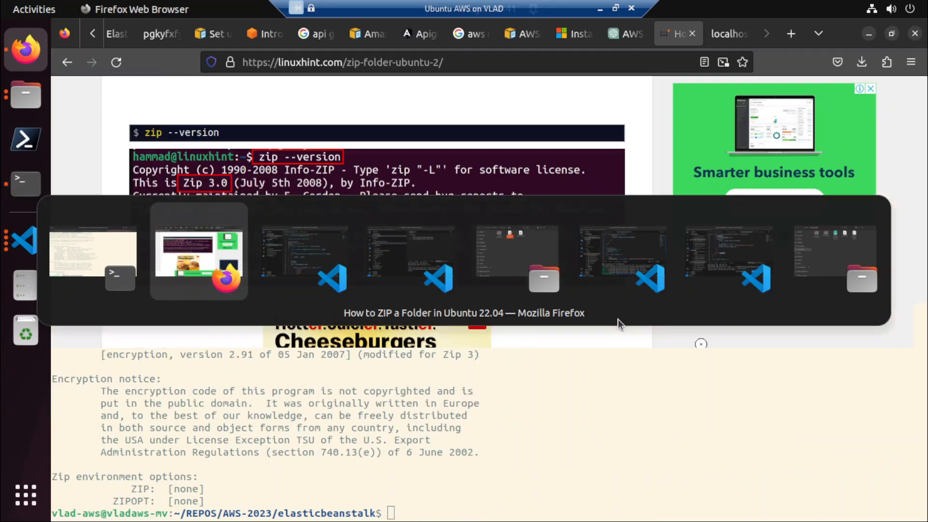
pyautogui.scroll(-3, 618, 319)
pyautogui.hotkey('alt', 'Tab')
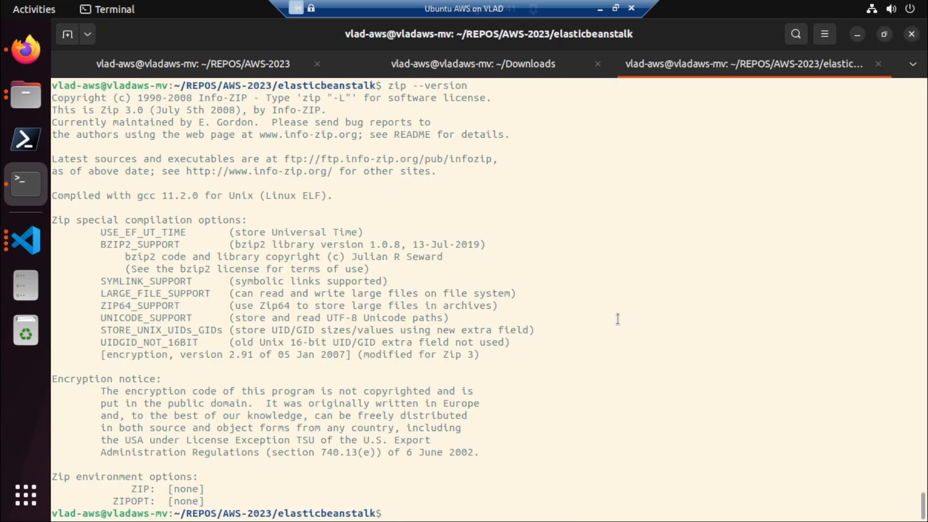
pyautogui.hotkey('alt', 'Tab')
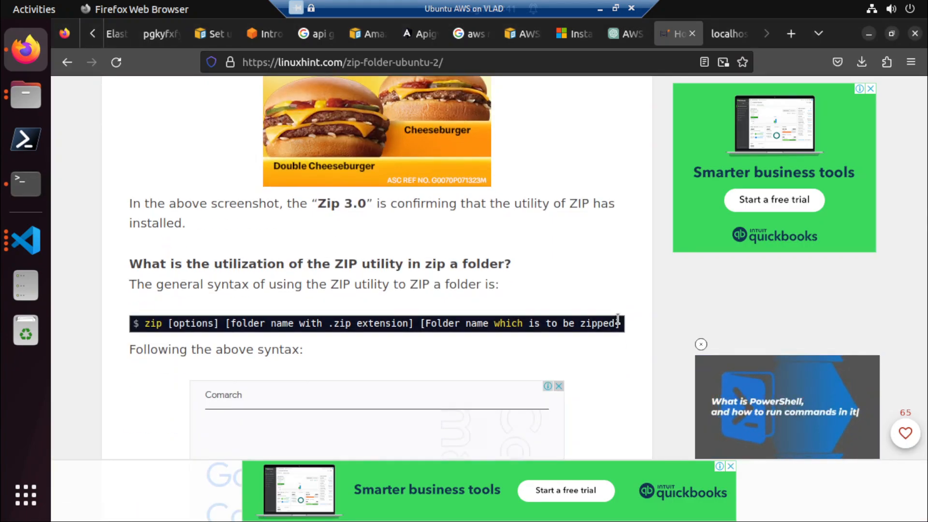
pyautogui.scroll(-10, 617, 320)
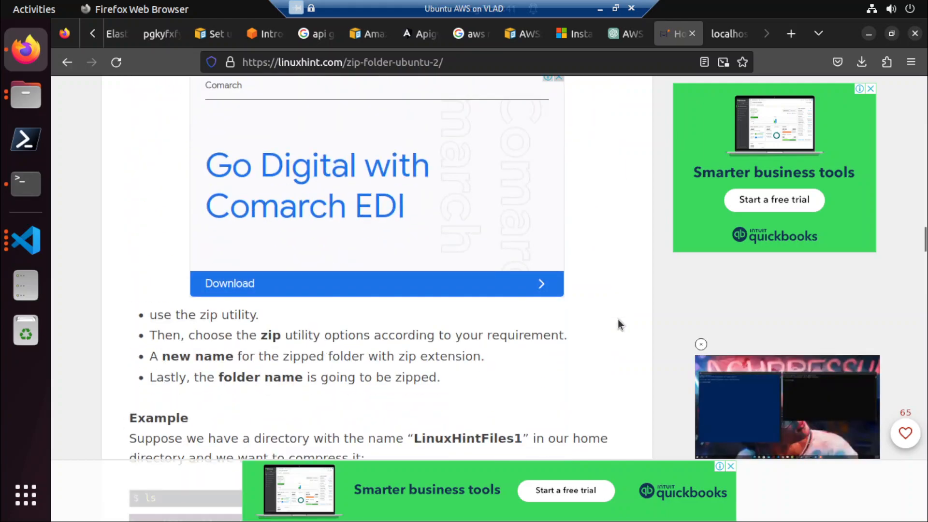
pyautogui.scroll(-3, 617, 323)
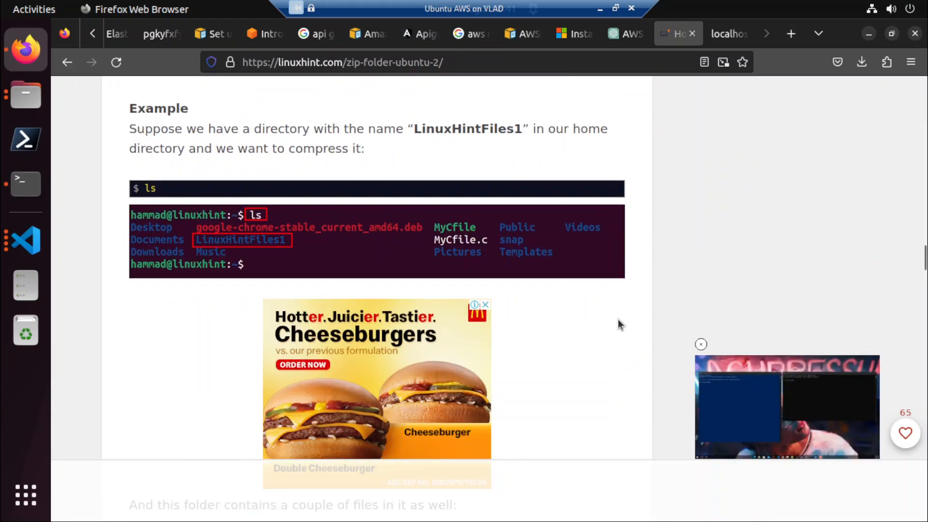
pyautogui.scroll(-6, 618, 323)
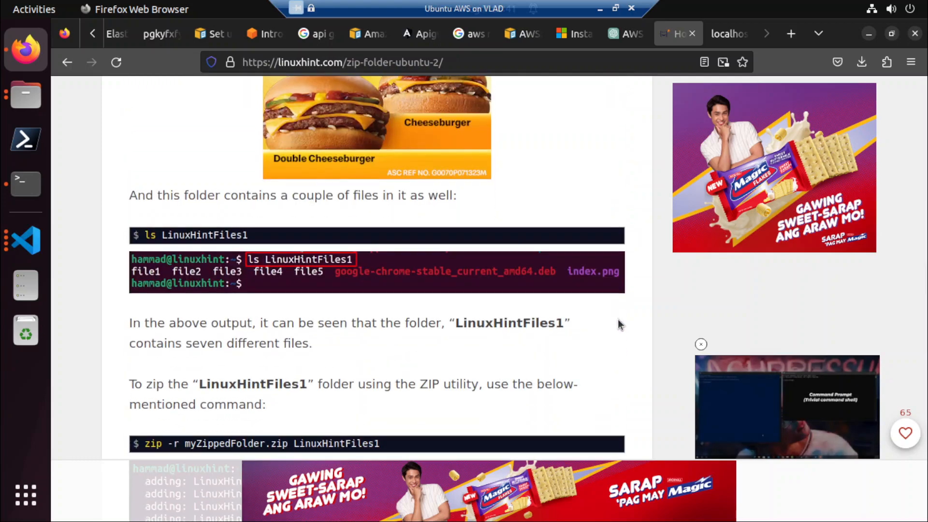
pyautogui.scroll(-2, 618, 319)
pyautogui.scroll(-2, 618, 322)
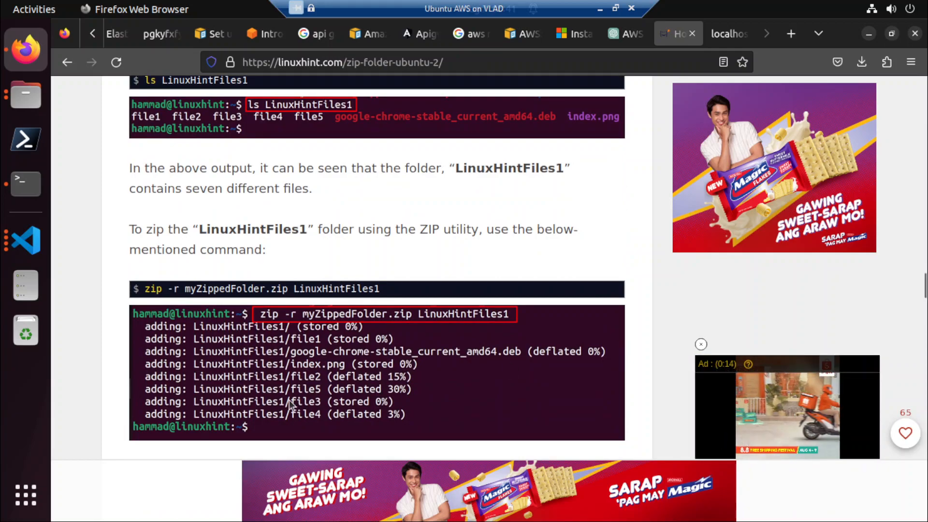
# Switch to the Terminal and list the contents of the elasticbeanstalk folder.
pyautogui.hotkey('alt', 'Tab')
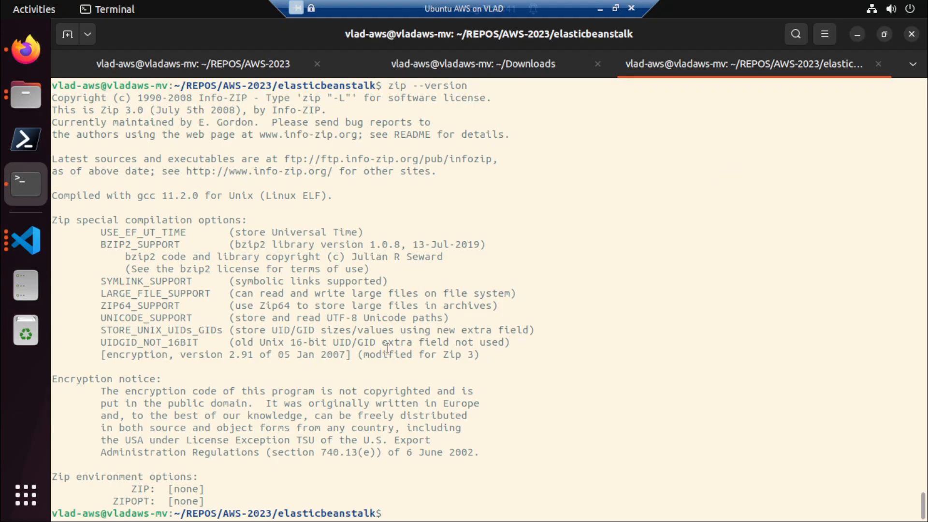
pyautogui.write('ls')
pyautogui.press('Return')
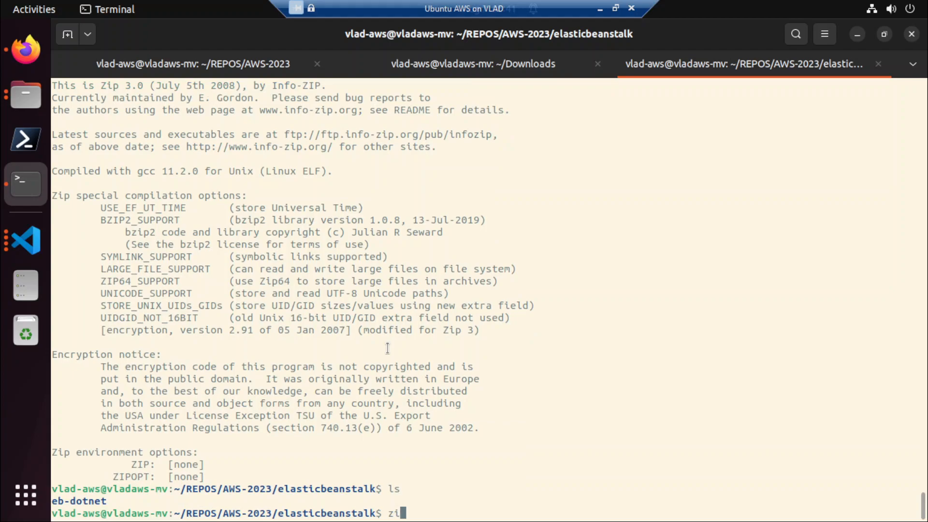
# Copy the article's command zip -r myZippedFolder.zip LinuxHintFiles1 and create readme.md in the eb-dotnet project in Visual Studio Code.
pyautogui.hotkey('alt', 'Tab')
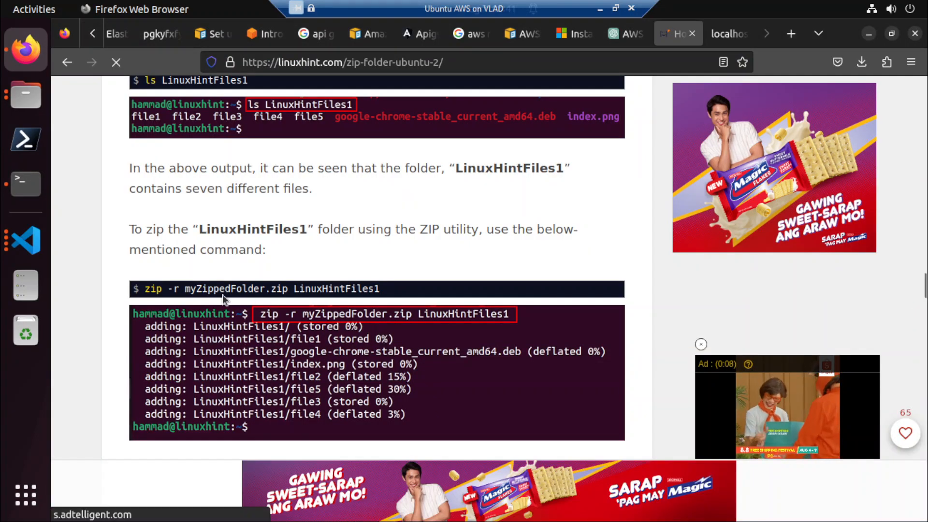
pyautogui.moveTo(145, 289); pyautogui.dragTo(380, 289)
pyautogui.hotkey('ctrl', 'c')
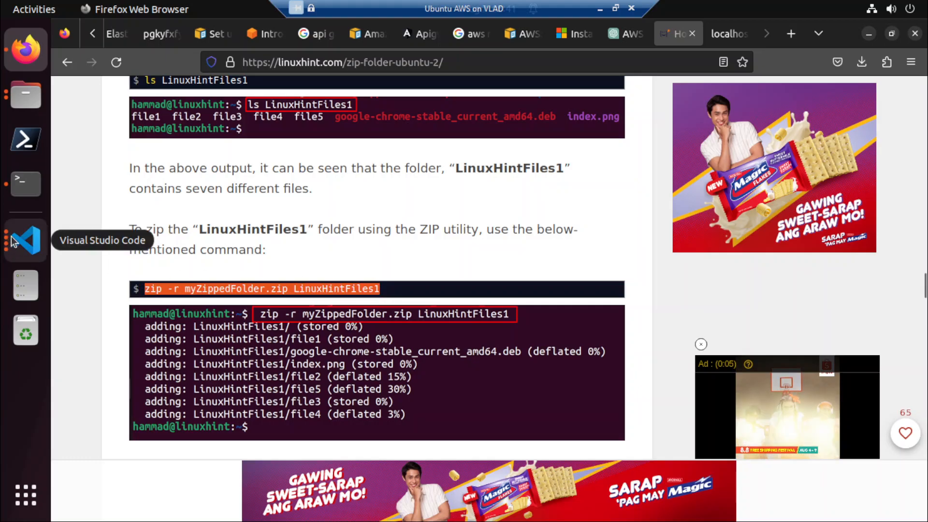
pyautogui.click(25, 240)
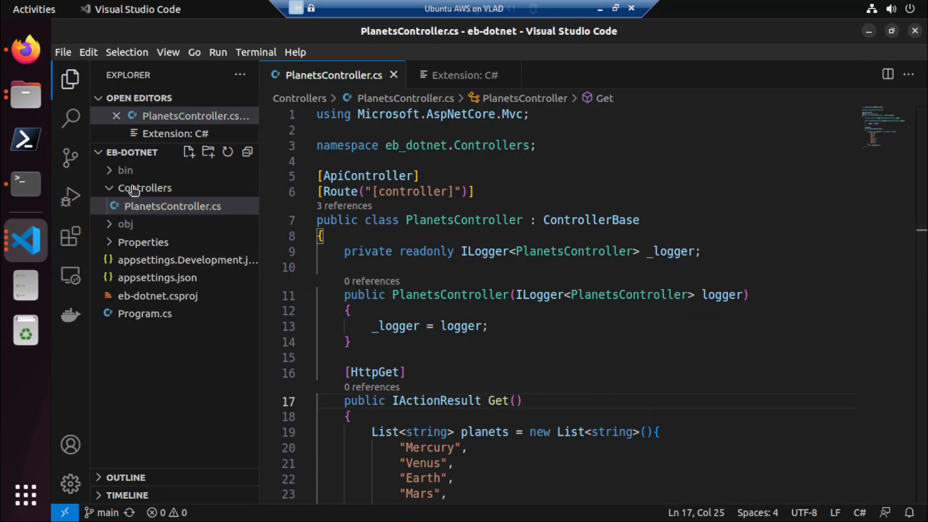
pyautogui.click(33, 251)
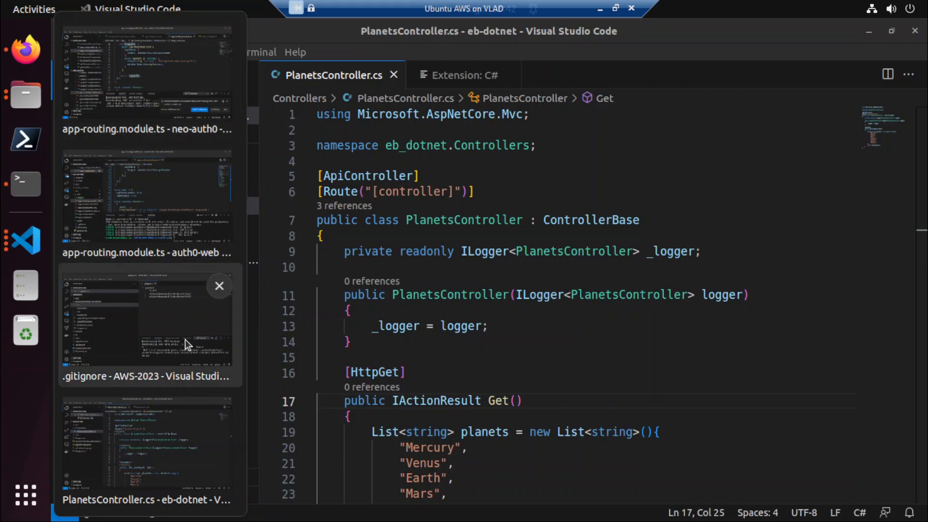
pyautogui.click(182, 472)
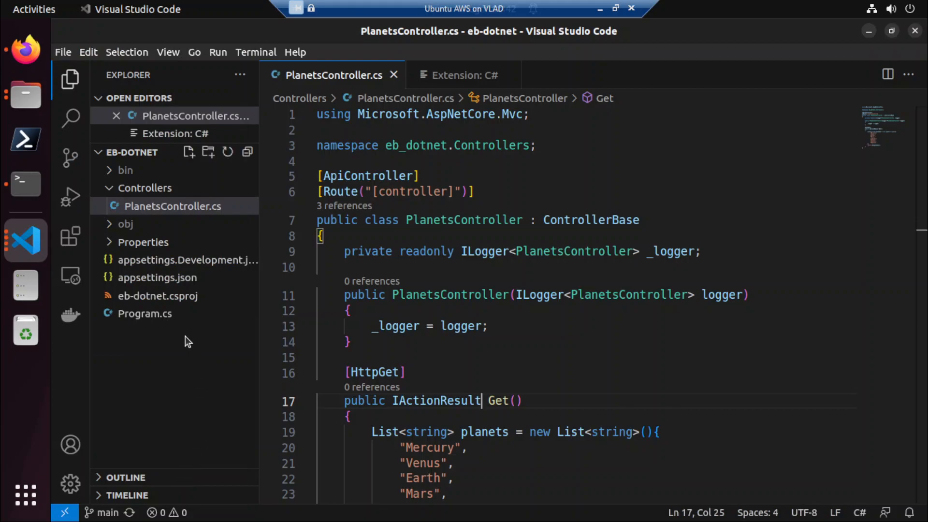
pyautogui.click(169, 344)
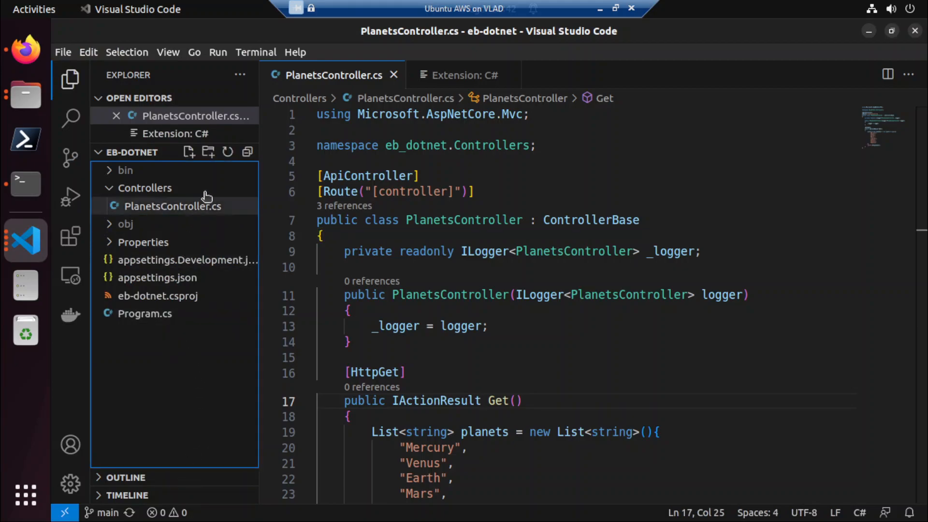
pyautogui.click(189, 152)
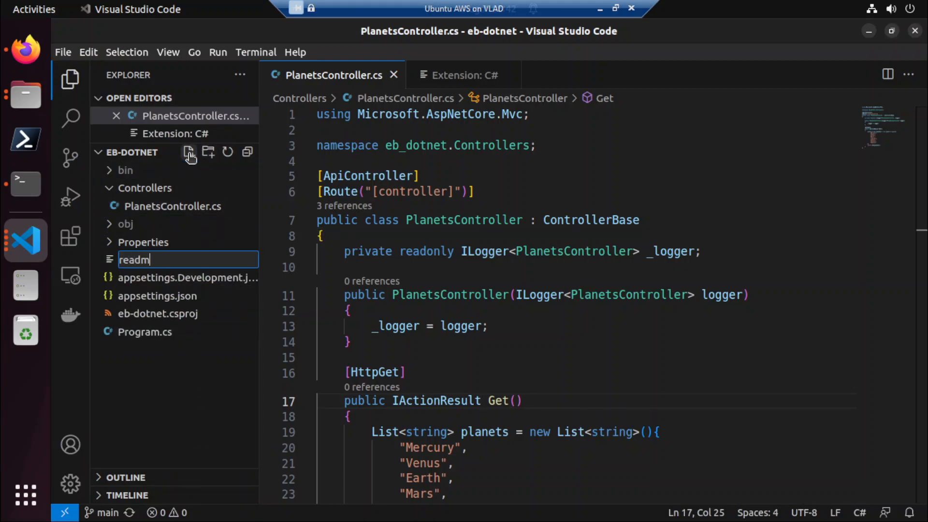
pyautogui.write('readme.md')
pyautogui.press('Return')
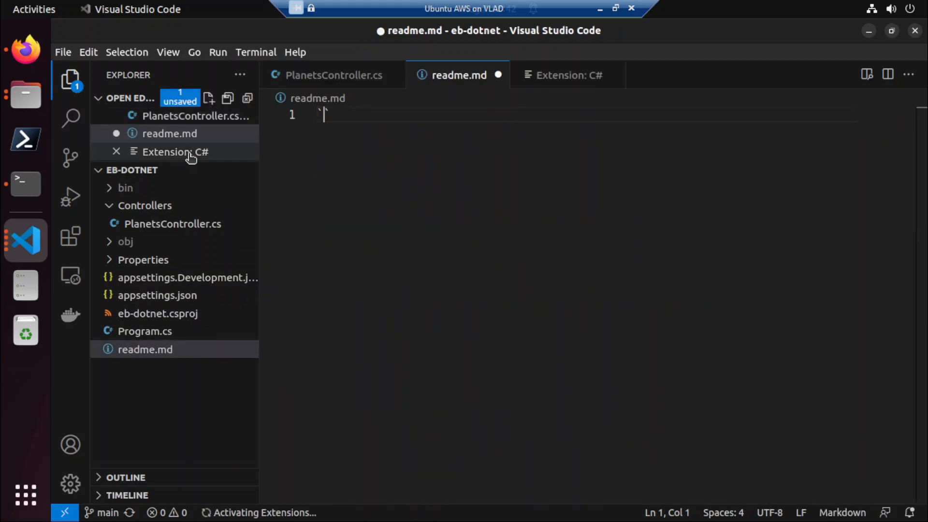
# Add a triple-backtick code block to readme.md containing the copied zip command, and save the file.
pyautogui.write('```')
pyautogui.press('Return')
pyautogui.press('Return')
pyautogui.press('Up')
pyautogui.hotkey('ctrl', 'v')
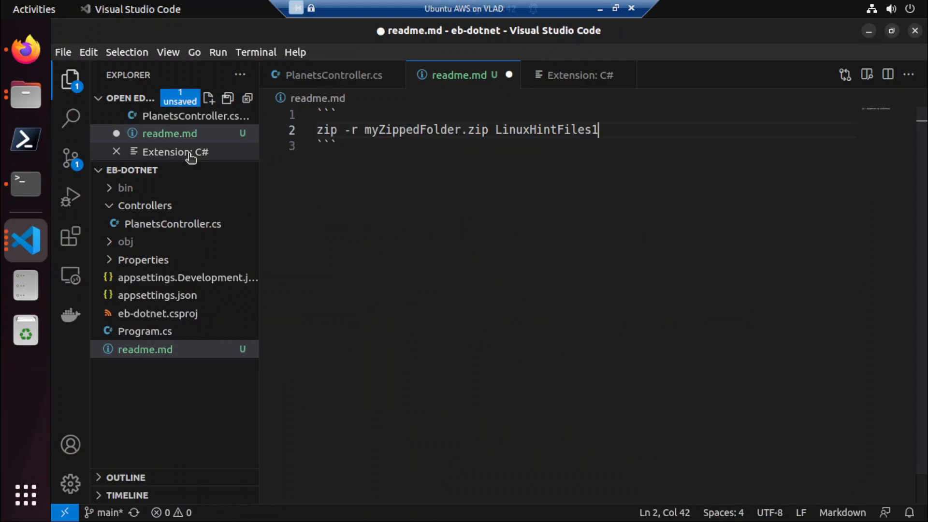
pyautogui.hotkey('ctrl', 's')
# Change the command in readme.md to zip -r eb-dotnet.zip eb-dotnet and save the file.
pyautogui.doubleClick(371, 130)
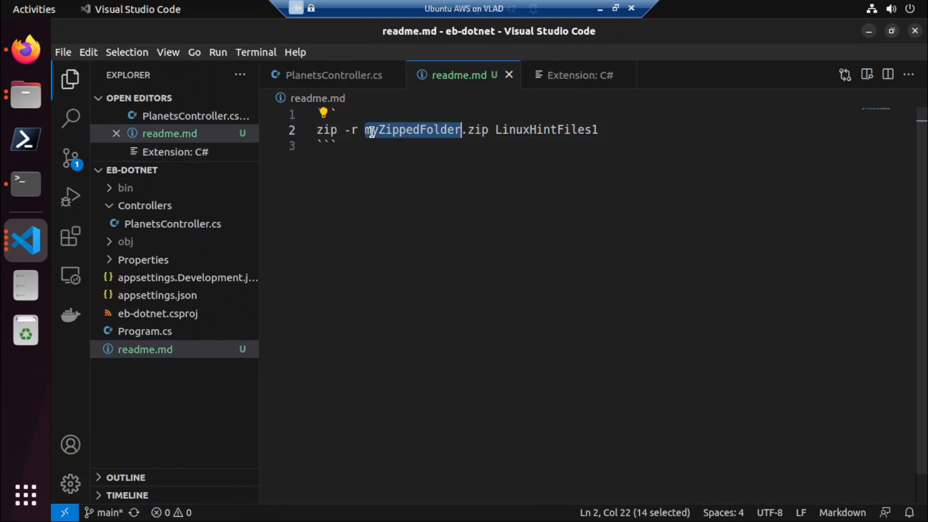
pyautogui.write('eb-')
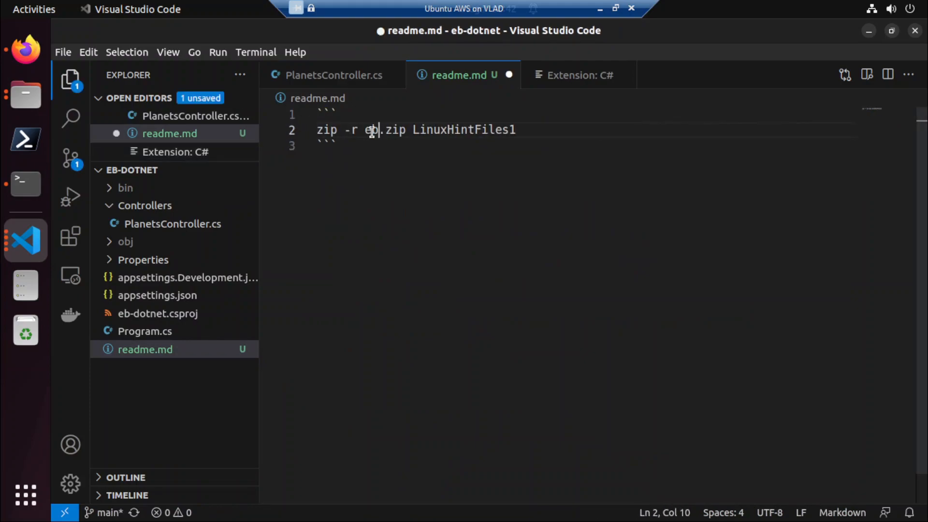
pyautogui.write('dotnet')
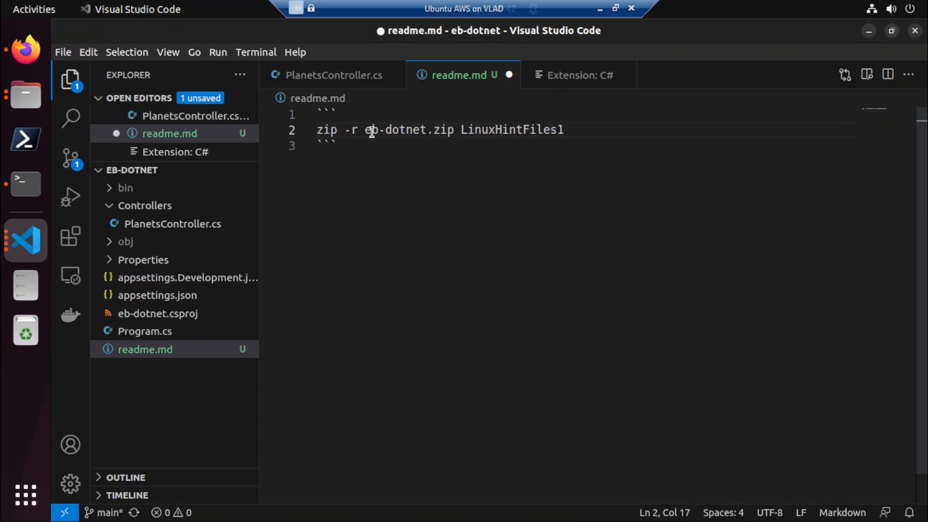
pyautogui.hotkey('shift', 'Left')
pyautogui.hotkey('shift', 'Left')
pyautogui.hotkey('shift', 'Left')
pyautogui.hotkey('shift', 'Left')
pyautogui.hotkey('shift', 'Left')
pyautogui.hotkey('shift', 'Left')
pyautogui.hotkey('shift', 'Left')
pyautogui.hotkey('shift', 'Left')
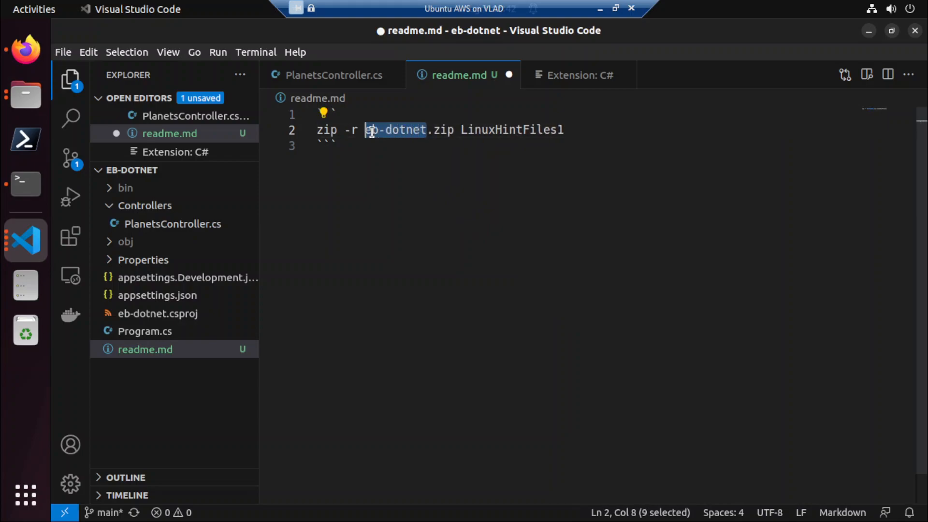
pyautogui.press('End')
pyautogui.hotkey('shift', 'Left')
pyautogui.hotkey('shift', 'Left')
pyautogui.hotkey('shift', 'Left')
pyautogui.hotkey('shift', 'Left')
pyautogui.hotkey('shift', 'Left')
pyautogui.hotkey('shift', 'Left')
pyautogui.hotkey('shift', 'Left')
pyautogui.hotkey('shift', 'Left')
pyautogui.hotkey('shift', 'Left')
pyautogui.hotkey('shift', 'Left')
pyautogui.hotkey('shift', 'Left')
pyautogui.hotkey('shift', 'Left')
pyautogui.hotkey('shift', 'Left')
pyautogui.hotkey('shift', 'Left')
pyautogui.hotkey('shift', 'Left')
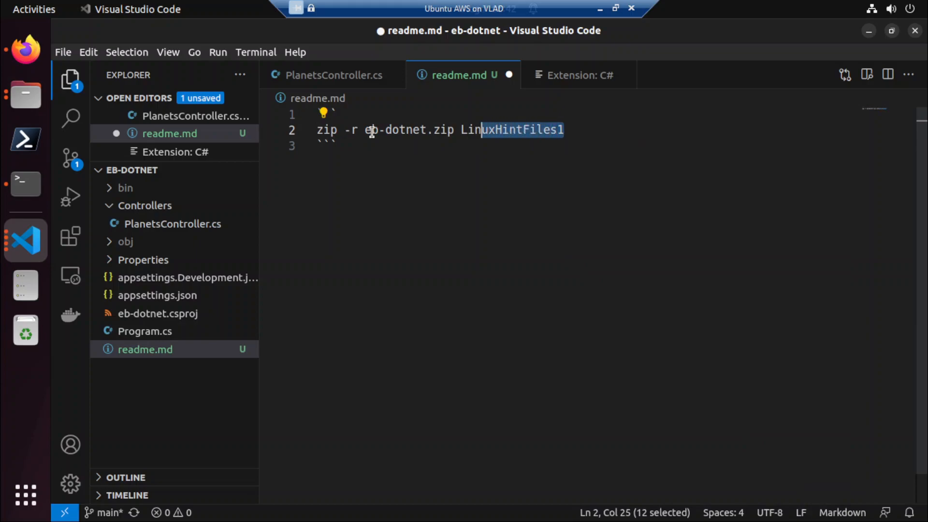
pyautogui.write('eb-dotnet')
pyautogui.hotkey('ctrl', 's')
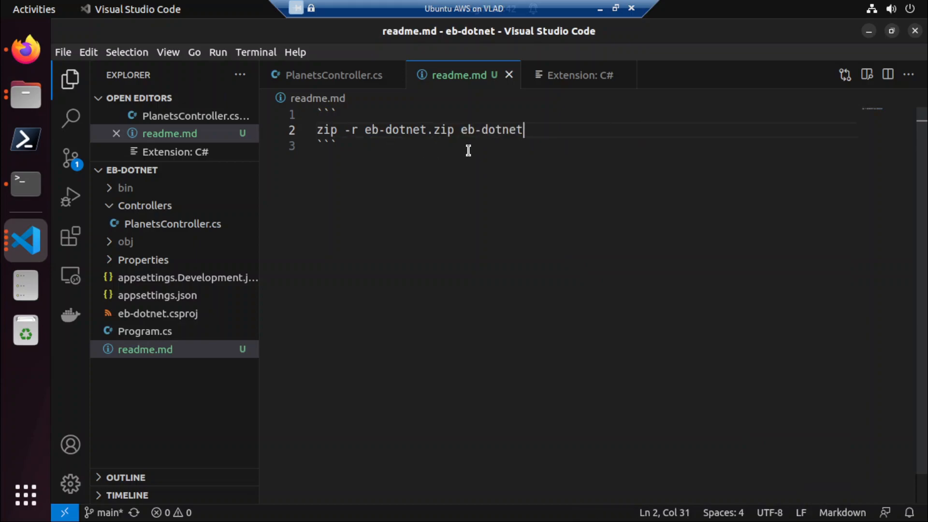
# Copy the zip -r eb-dotnet.zip eb-dotnet command from readme.md and run it in the Terminal's elasticbeanstalk folder.
pyautogui.hotkey('shift', 'Home')
pyautogui.hotkey('ctrl', 'c')
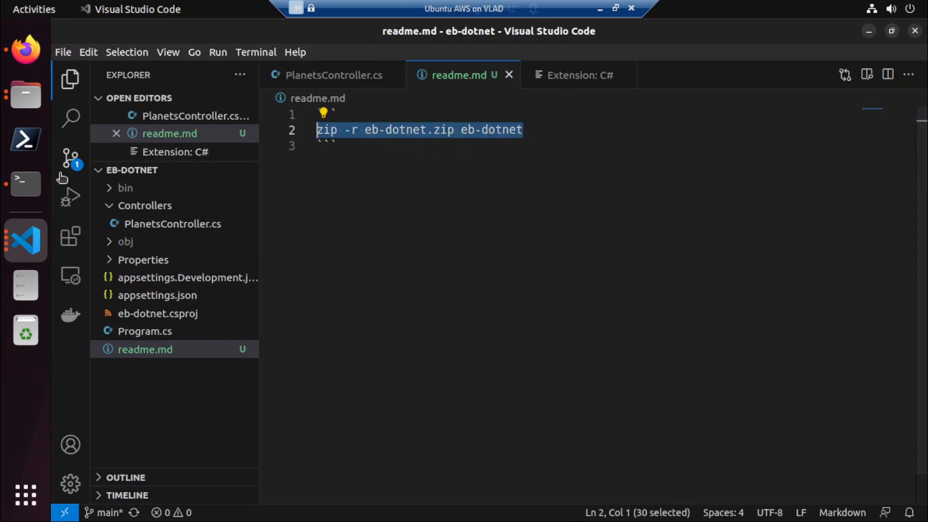
pyautogui.click(36, 182)
pyautogui.write('zip')
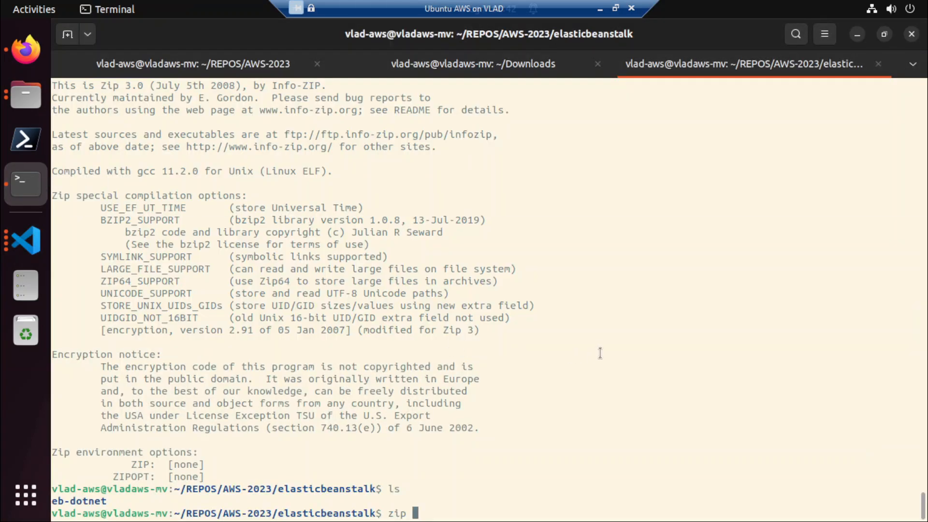
pyautogui.press('BackSpace')
pyautogui.press('BackSpace')
pyautogui.press('BackSpace')
pyautogui.rightClick(600, 353)
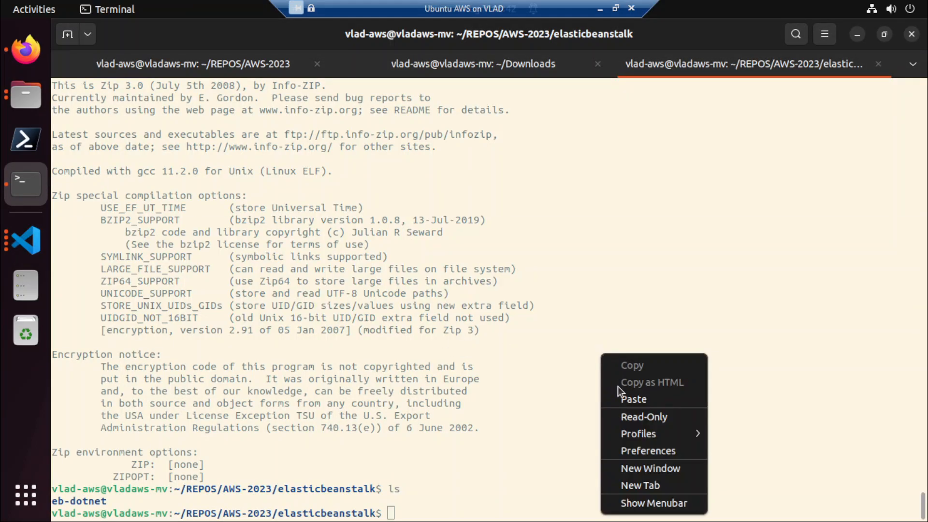
pyautogui.click(621, 392)
pyautogui.press('Return')
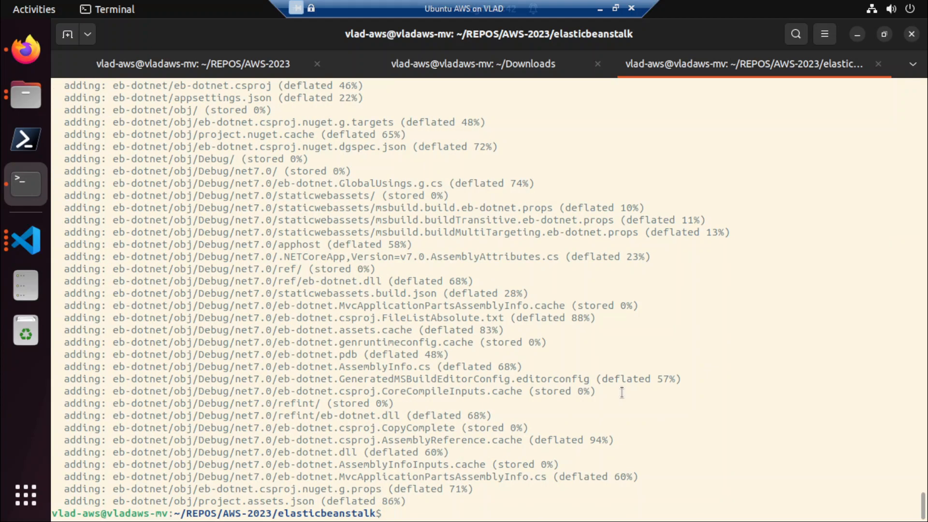
# Switch to Firefox and read the rest of the article, covering zip confirmation, zip --help and the GUI method.
pyautogui.click(25, 50)
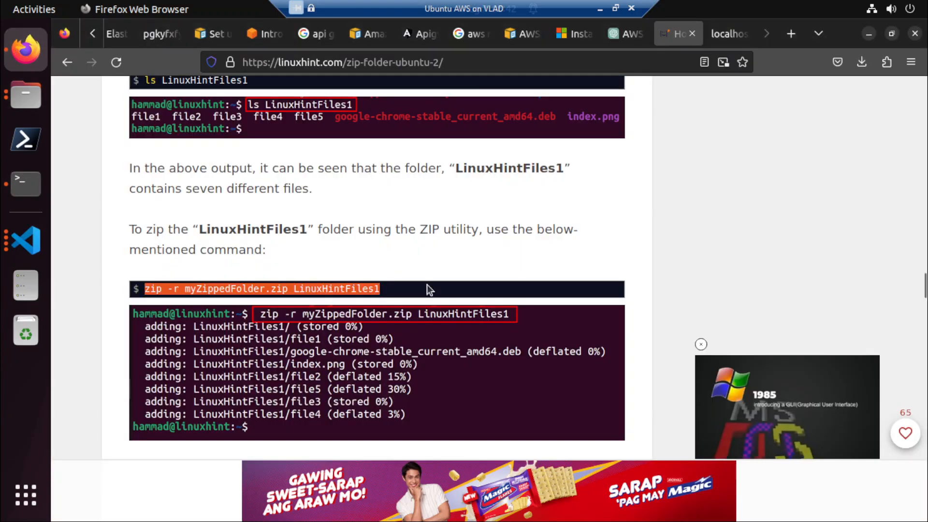
pyautogui.scroll(-8, 425, 289)
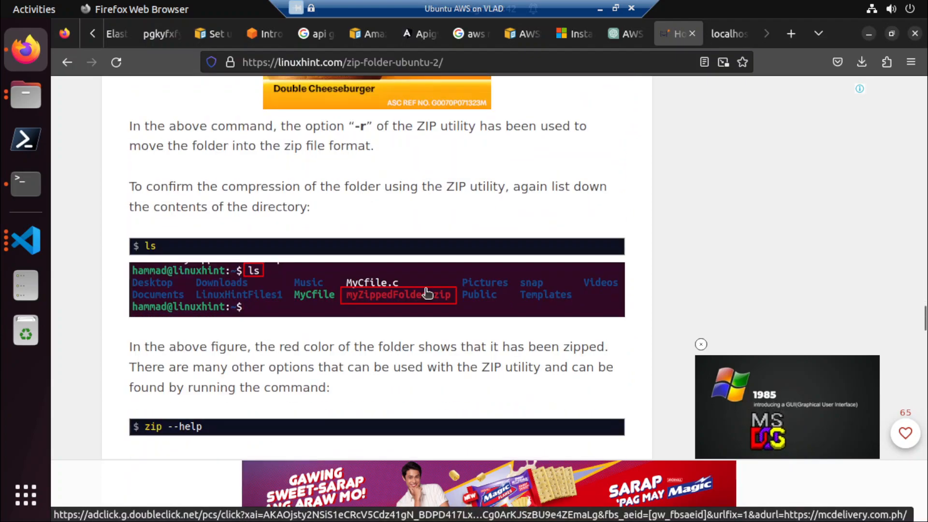
pyautogui.scroll(-5, 427, 293)
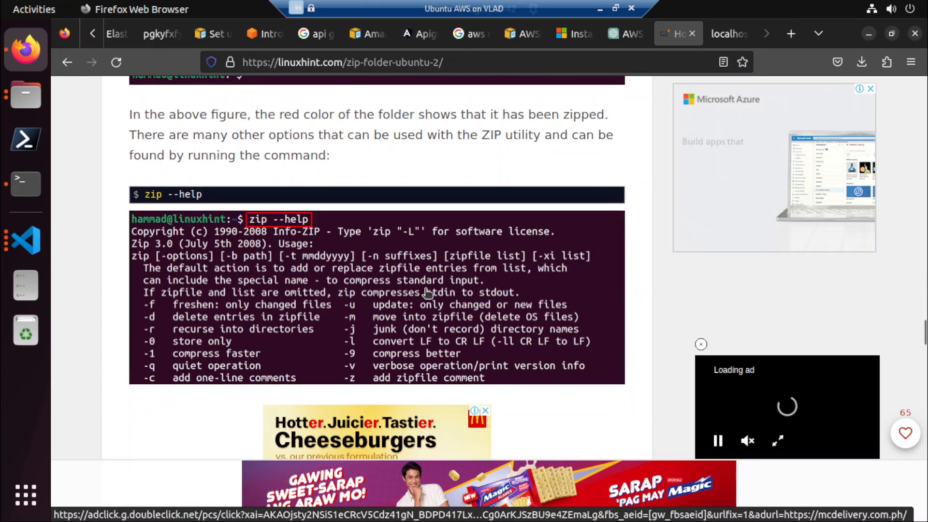
pyautogui.scroll(-11, 428, 292)
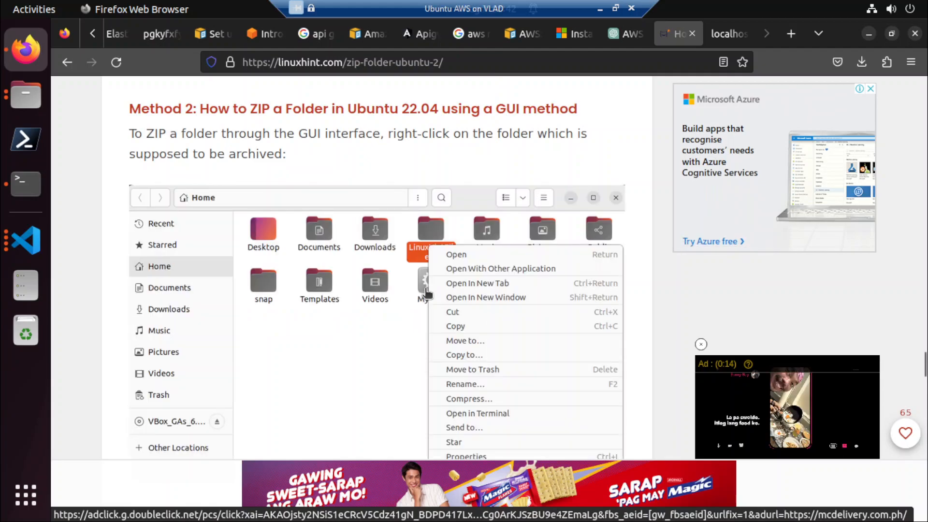
pyautogui.scroll(-2, 292, 286)
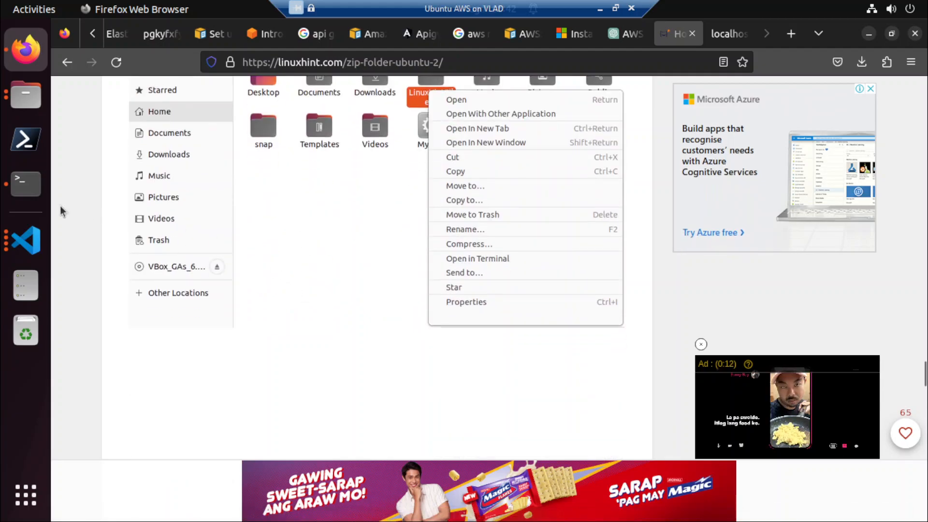
# List the elasticbeanstalk folder in the Terminal to check for the zip archive.
pyautogui.click(25, 186)
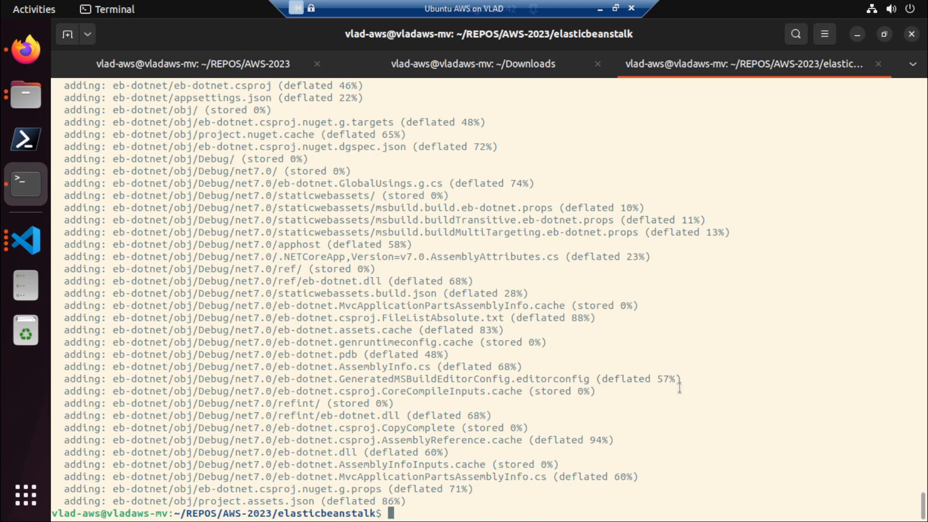
pyautogui.write('ls')
pyautogui.press('Return')
# Return to the Elastic Beanstalk setup page in Firefox and open the local file picker for the application upload.
pyautogui.click(40, 51)
pyautogui.click(116, 34)
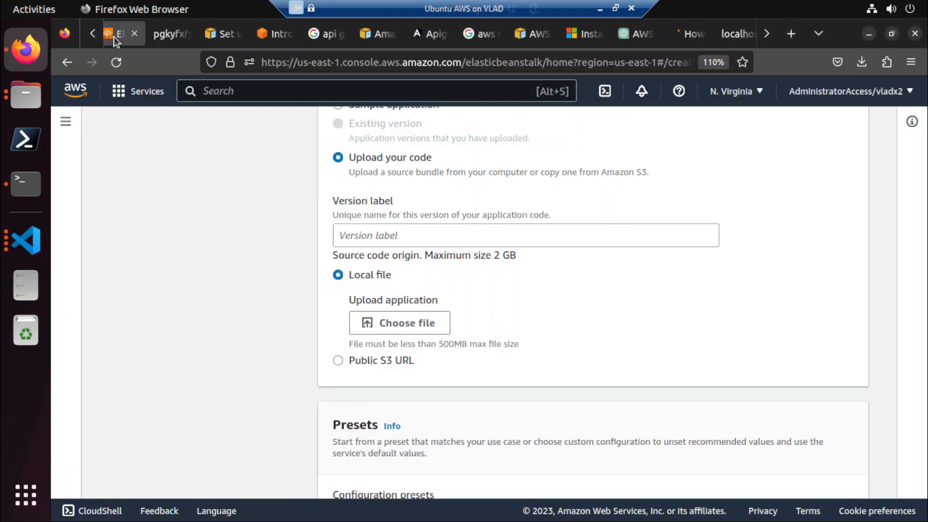
pyautogui.click(383, 323)
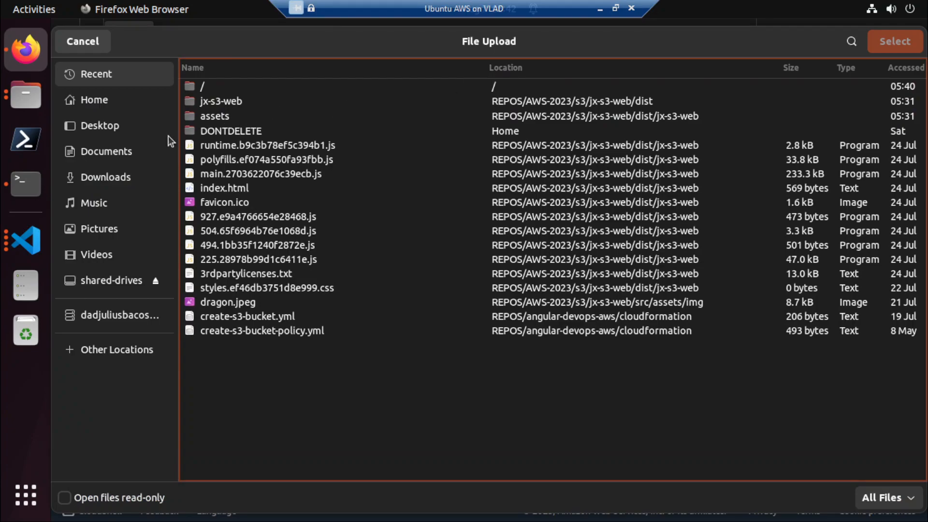
# Choose eb-dotnet.zip from REPOS/AWS-2023/elasticbeanstalk in the home folder as the application upload.
pyautogui.doubleClick(198, 88)
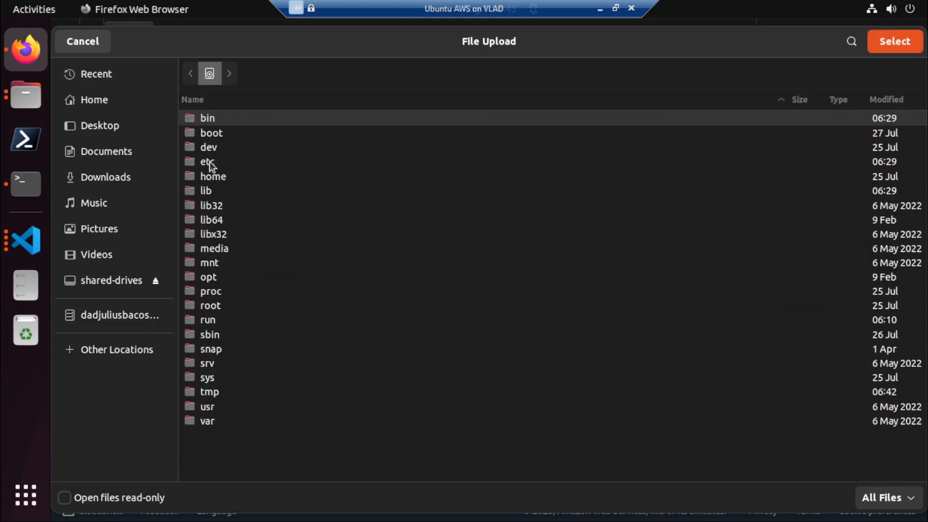
pyautogui.doubleClick(212, 177)
pyautogui.doubleClick(223, 134)
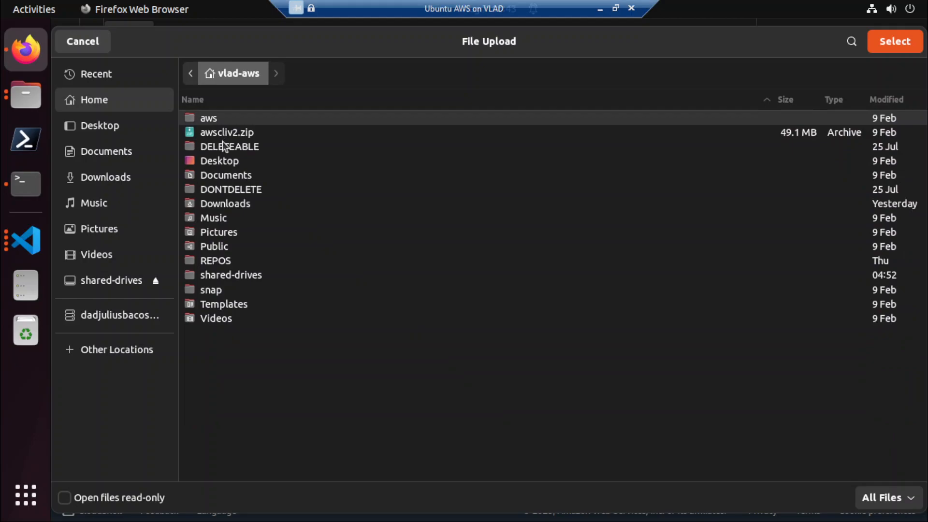
pyautogui.click(214, 262)
pyautogui.doubleClick(214, 262)
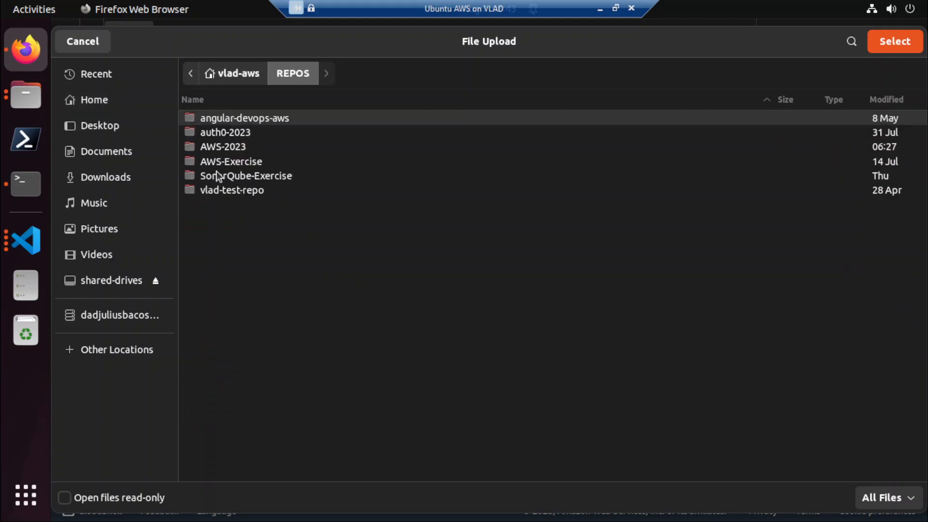
pyautogui.doubleClick(232, 151)
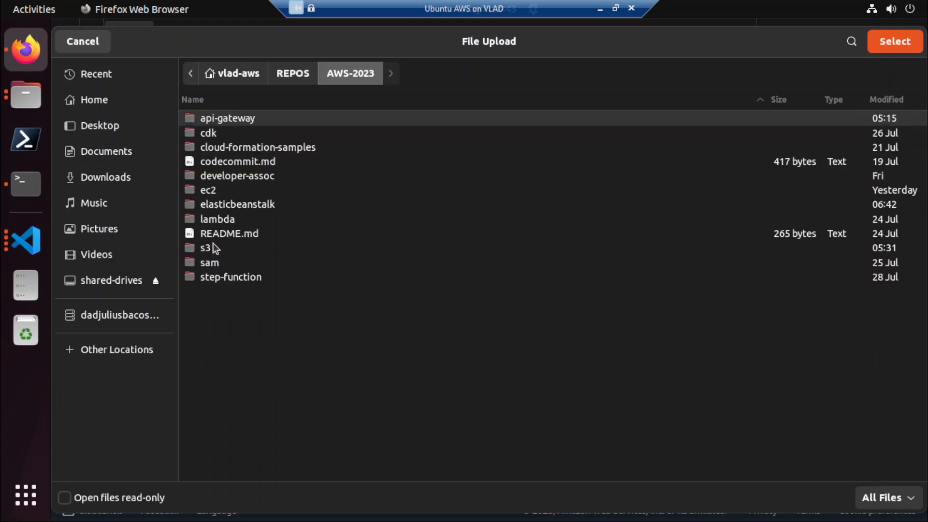
pyautogui.doubleClick(219, 204)
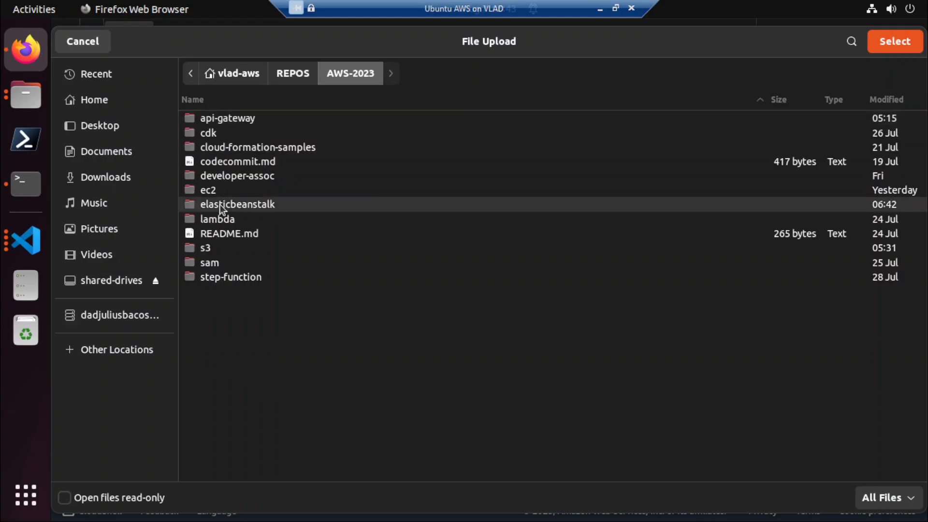
pyautogui.doubleClick(218, 137)
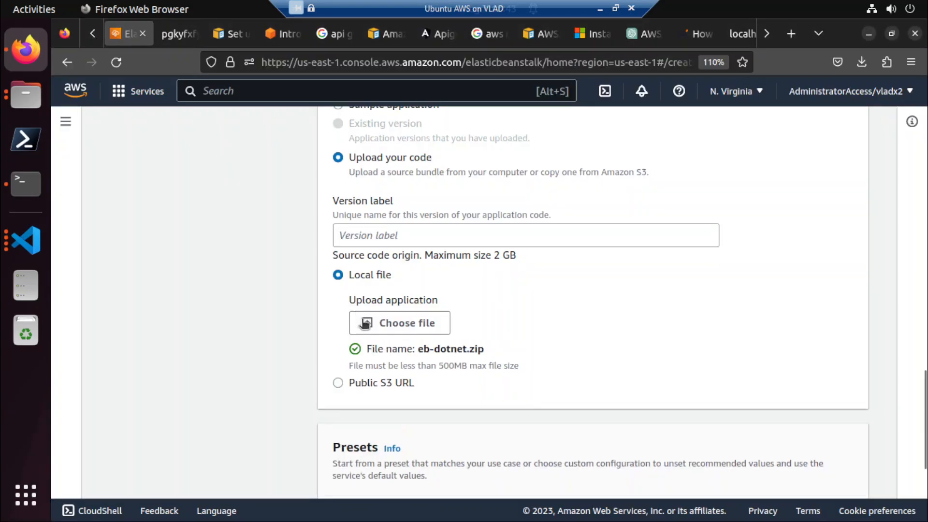
# Switch to the AWS-2023 window of Visual Studio Code, show .gitignore and expand the elasticbeanstalk folder.
pyautogui.click(26, 240)
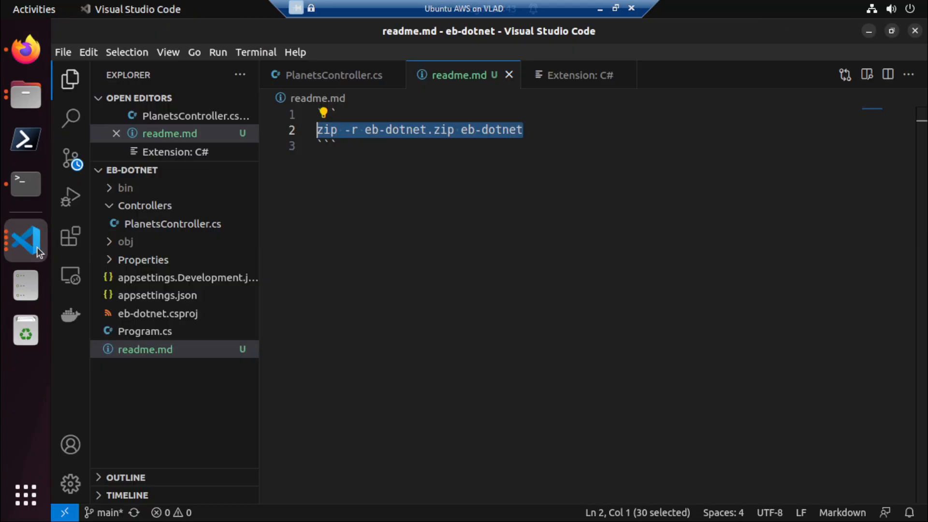
pyautogui.click(26, 240)
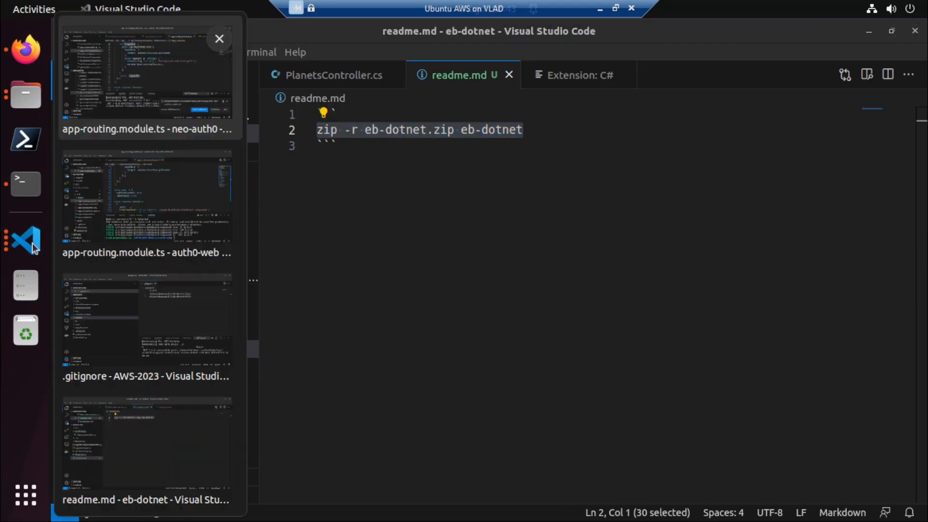
pyautogui.click(151, 338)
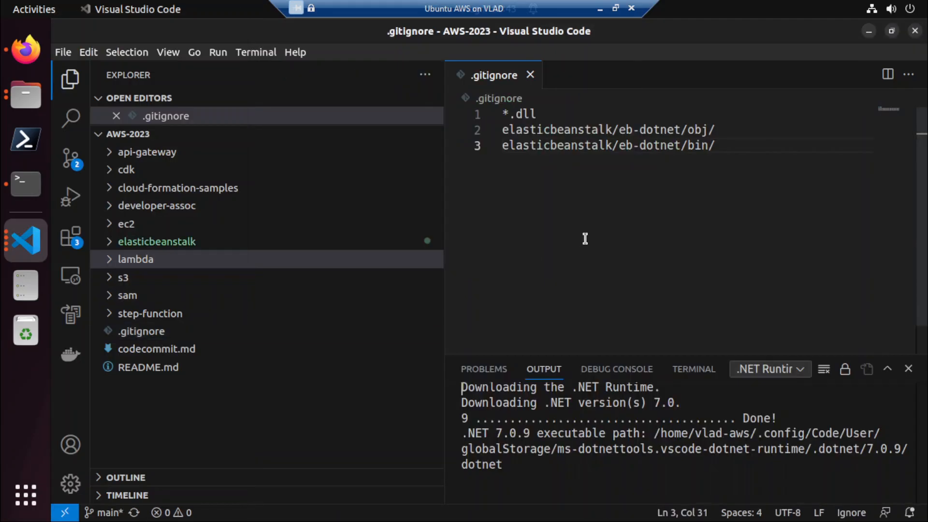
pyautogui.click(147, 331)
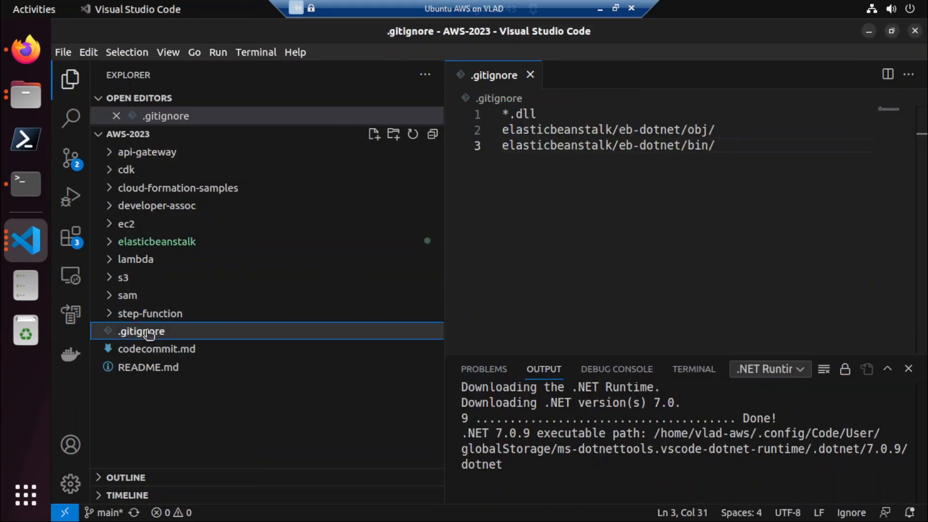
pyautogui.click(187, 241)
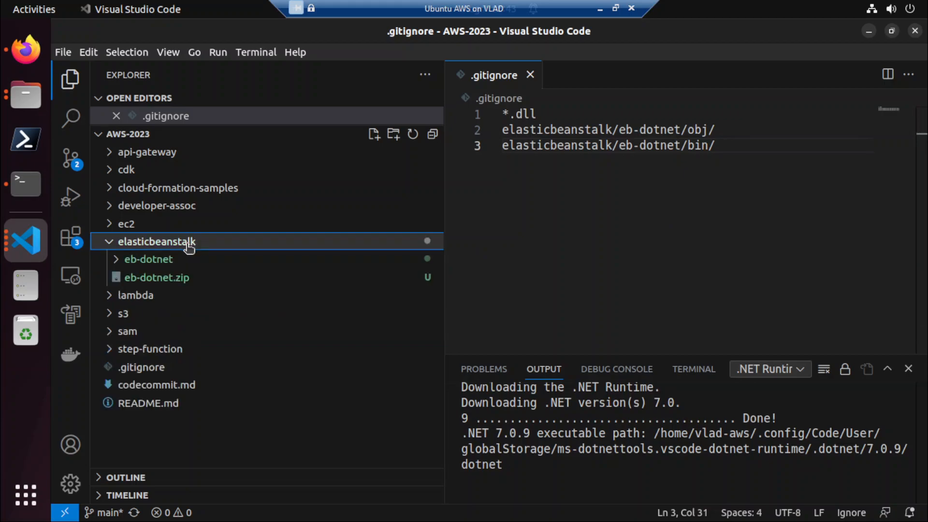
# Duplicate the elasticbeanstalk/eb-dotnet/bin/ entry of .gitignore onto a new line 4.
pyautogui.click(778, 157)
pyautogui.hotkey('shift', 'Home')
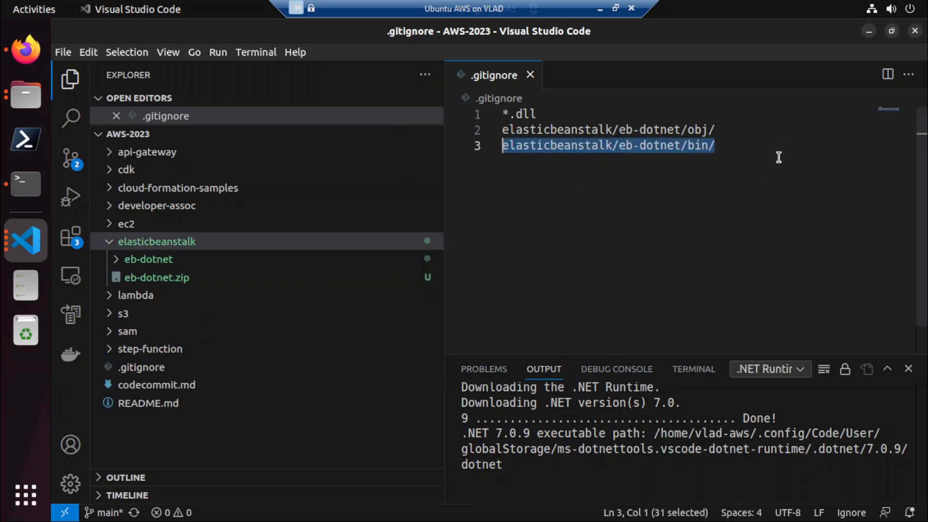
pyautogui.hotkey('ctrl', 'c')
pyautogui.press('End')
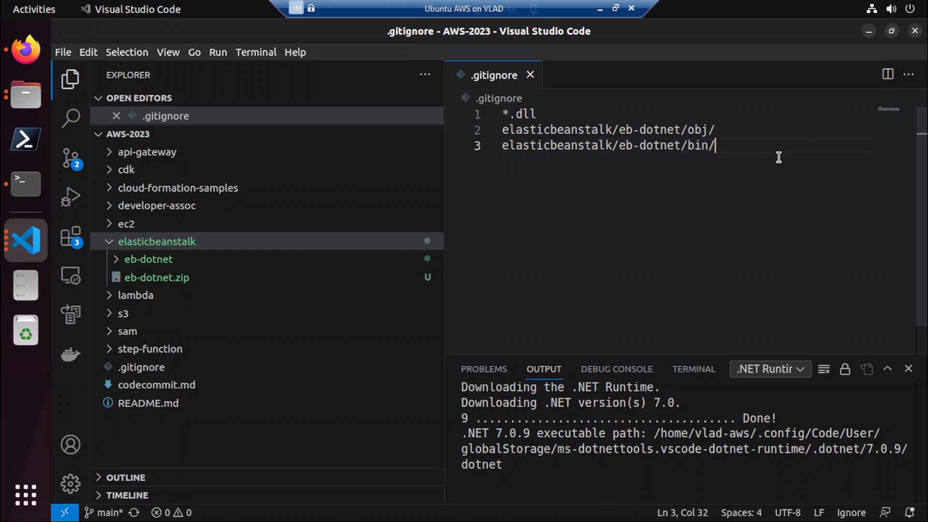
pyautogui.press('Return')
pyautogui.hotkey('ctrl', 'v')
# Change the duplicated entry on line 4 to elasticbeanstalk/*.zip and save .gitignore.
pyautogui.press('Left')
pyautogui.press('Left')
pyautogui.press('Left')
pyautogui.press('Left')
pyautogui.press('Left')
pyautogui.press('Left')
pyautogui.press('Left')
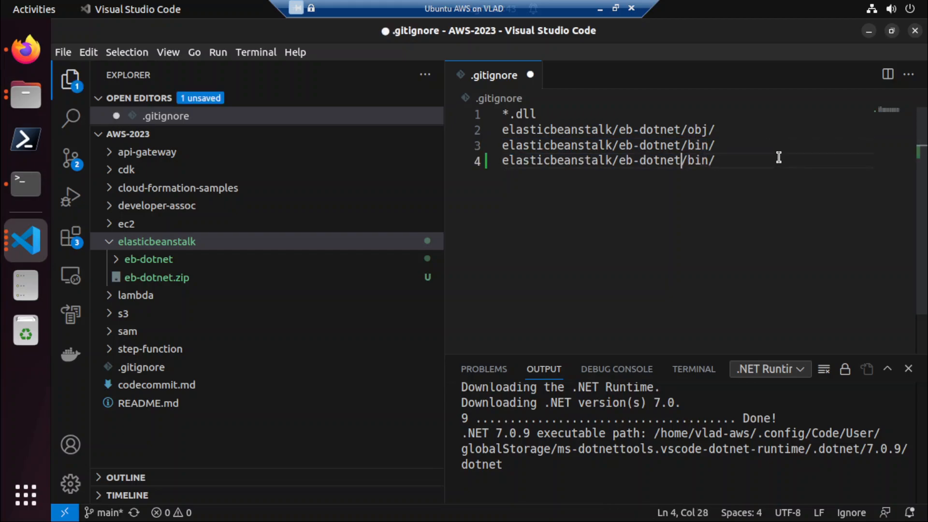
pyautogui.press('Right')
pyautogui.press('Right')
pyautogui.press('Right')
pyautogui.press('Left')
pyautogui.hotkey('shift', 'End')
pyautogui.press('BackSpace')
pyautogui.press('BackSpace')
pyautogui.press('BackSpace')
pyautogui.press('BackSpace')
pyautogui.press('BackSpace')
pyautogui.press('BackSpace')
pyautogui.press('BackSpace')
pyautogui.press('BackSpace')
pyautogui.press('BackSpace')
pyautogui.press('BackSpace')
pyautogui.write('*.zip')
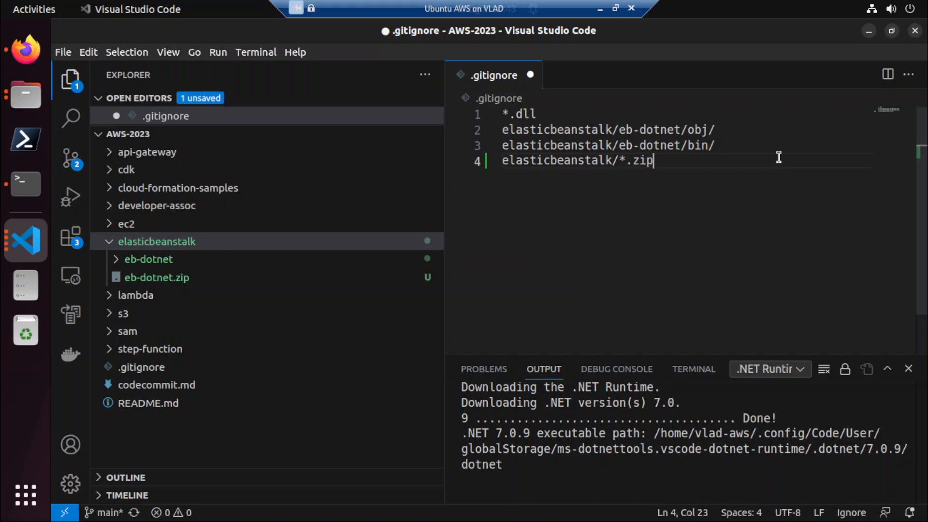
pyautogui.hotkey('ctrl', 's')
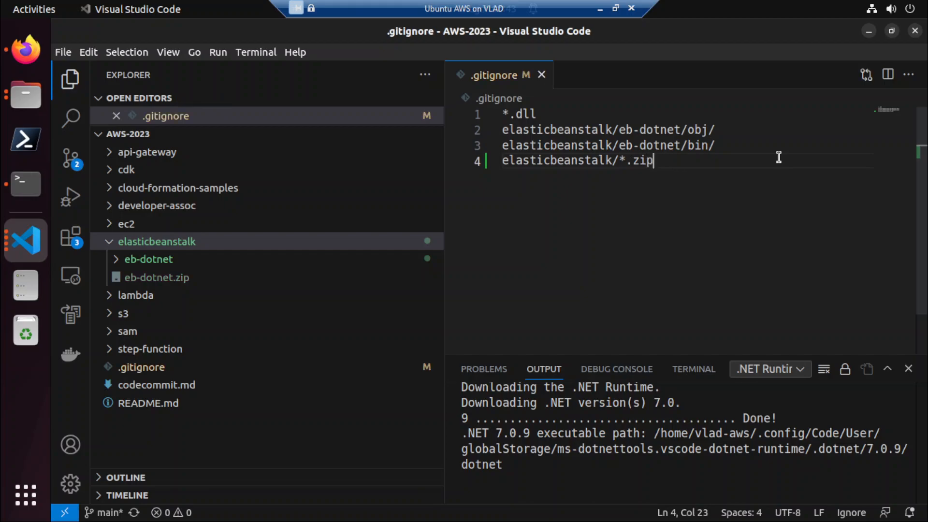
# Return to the Elastic Beanstalk setup in Firefox and try to continue with the Single instance (free tier eligible) preset.
pyautogui.hotkey('alt', 'Tab')
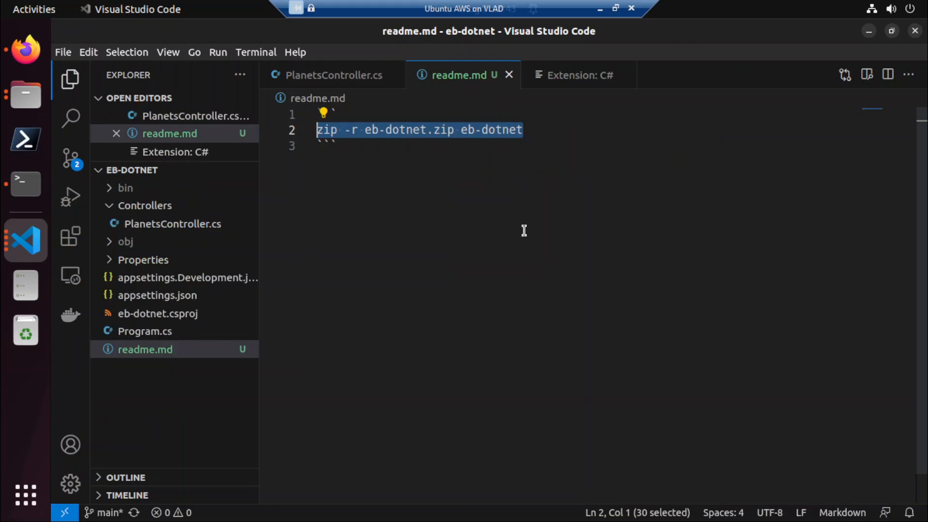
pyautogui.click(36, 59)
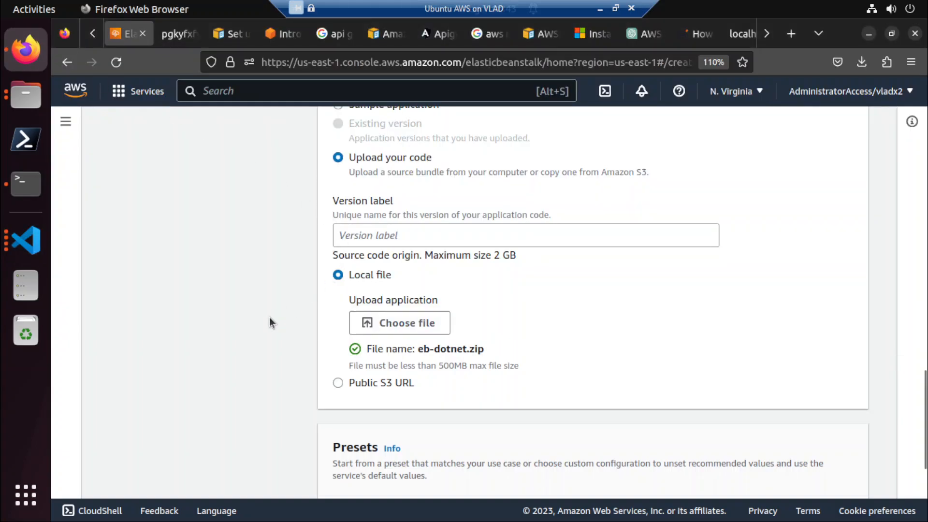
pyautogui.scroll(-4, 270, 318)
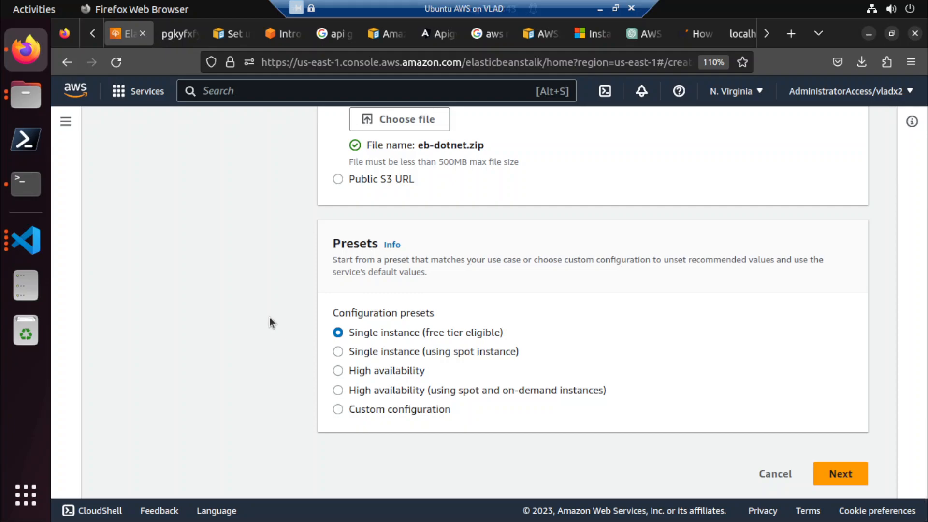
pyautogui.click(841, 473)
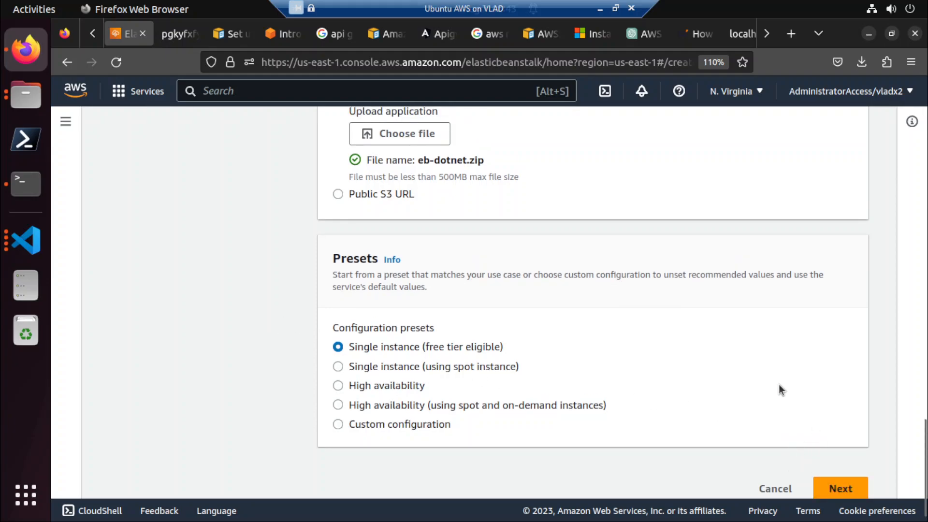
# Set the application's version label to eb-dotnet and continue to the service access configuration.
pyautogui.scroll(13, 778, 384)
pyautogui.scroll(-5, 778, 384)
pyautogui.scroll(-7, 779, 384)
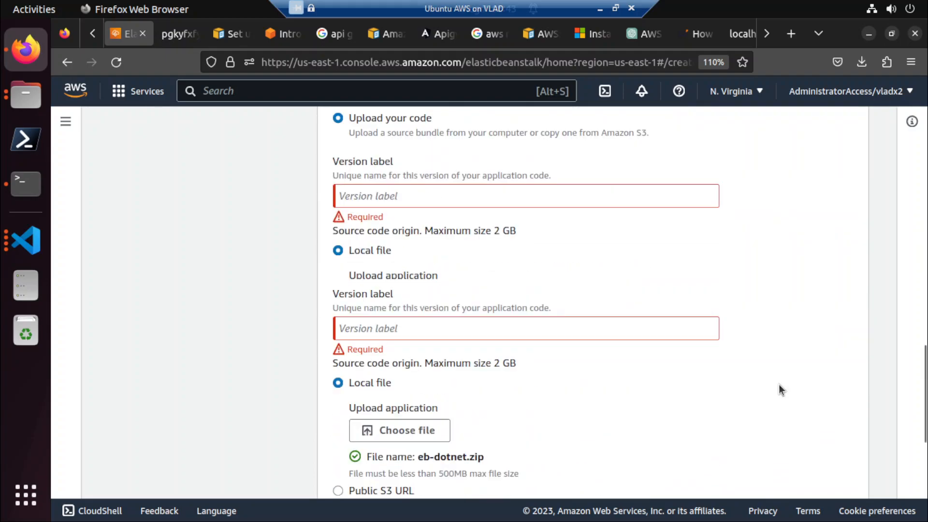
pyautogui.click(389, 194)
pyautogui.write('eb-dotnet')
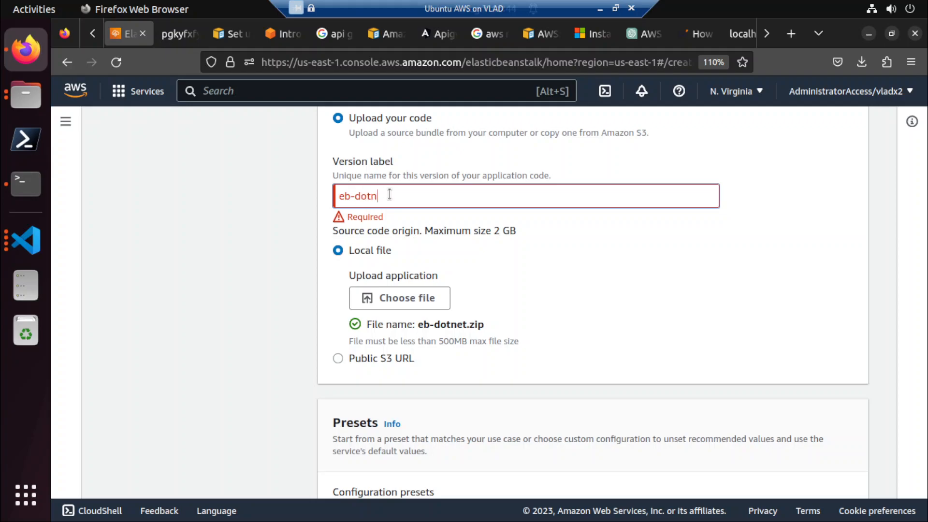
pyautogui.click(244, 248)
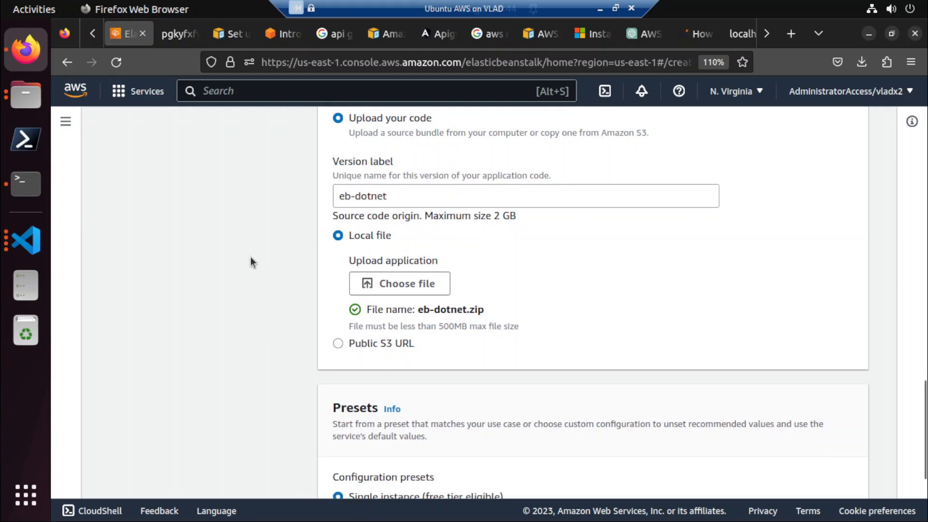
pyautogui.scroll(-3, 251, 256)
pyautogui.click(828, 473)
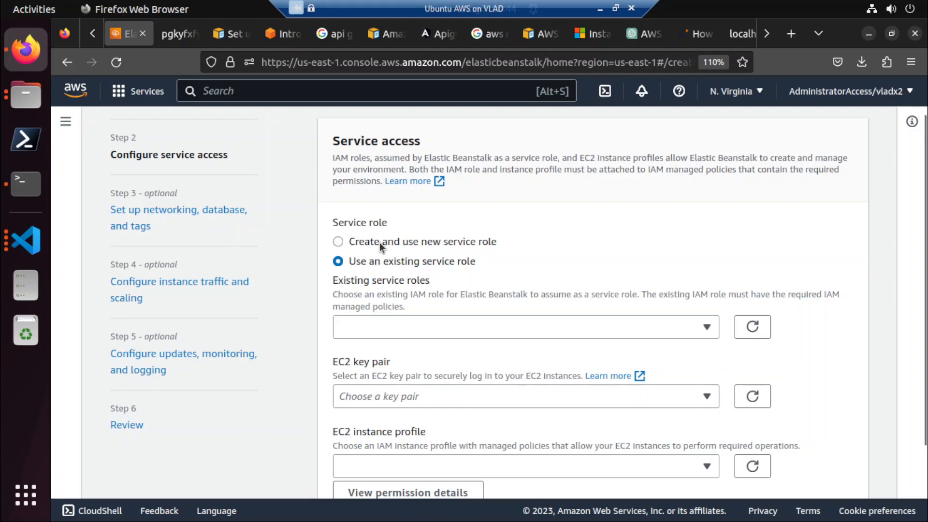
# Try ecsInstanceRole as the existing service role and check the list for other available roles.
pyautogui.click(669, 326)
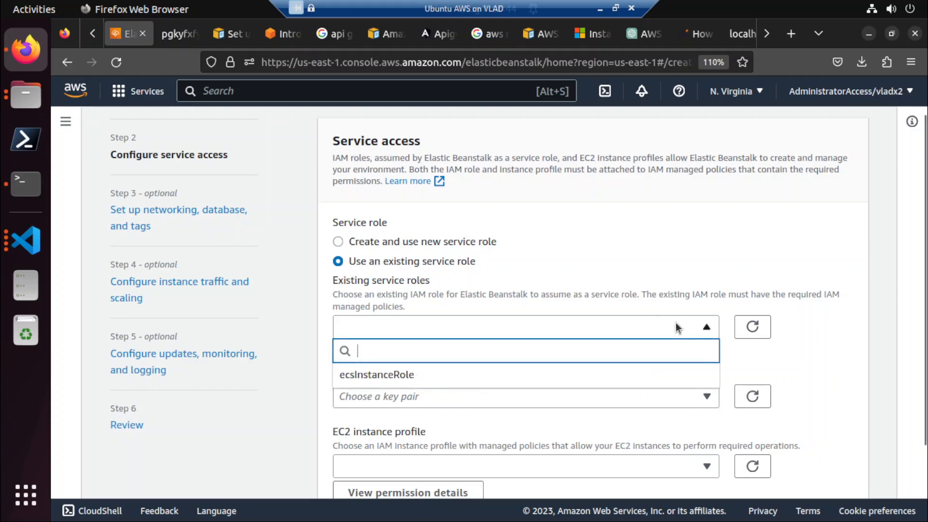
pyautogui.click(420, 377)
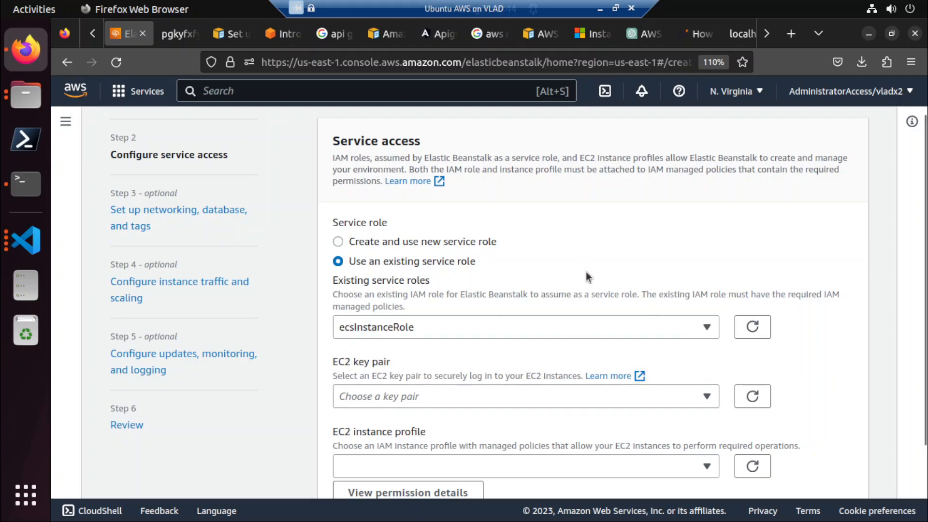
pyautogui.click(624, 329)
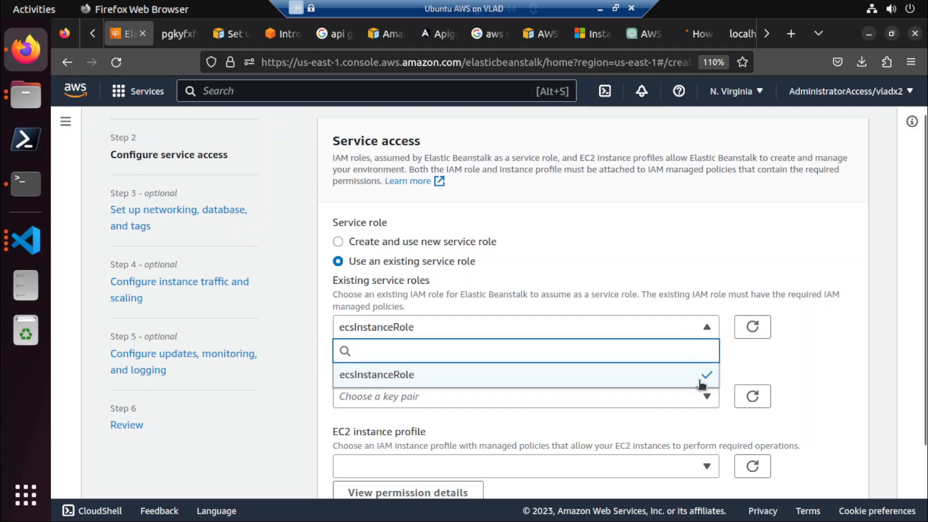
pyautogui.click(712, 264)
pyautogui.click(706, 325)
pyautogui.click(752, 330)
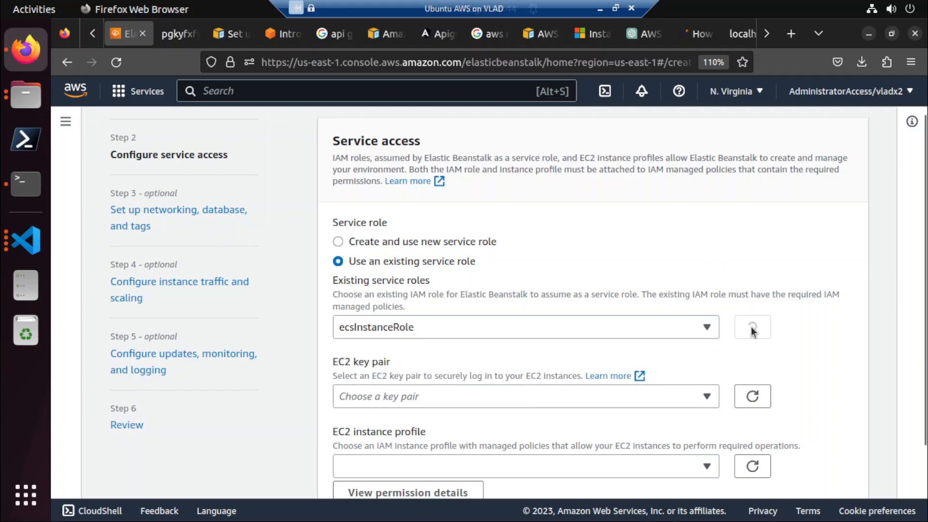
pyautogui.click(622, 325)
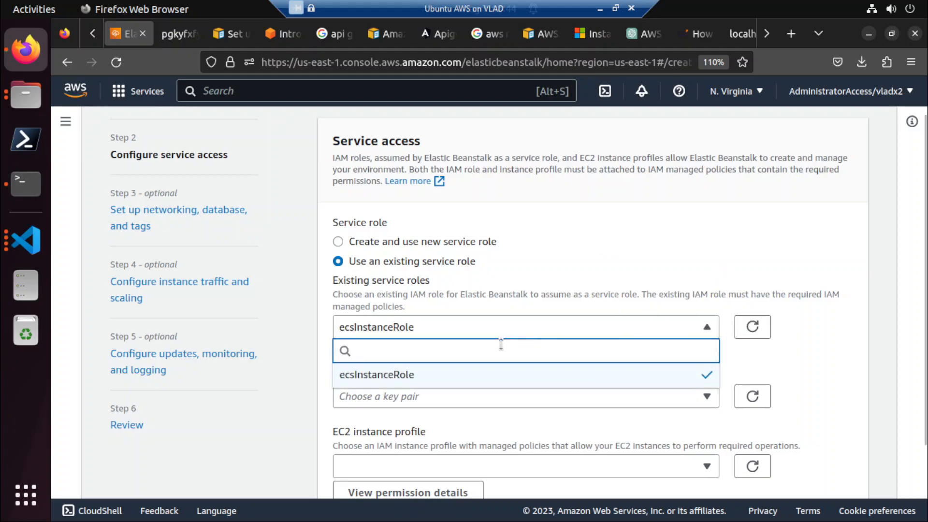
pyautogui.click(610, 259)
# Create and use the new service role aws-elasticbeanstalk-service-role, leave the EC2 key pair and instance profile empty, and continue to networking setup.
pyautogui.click(360, 242)
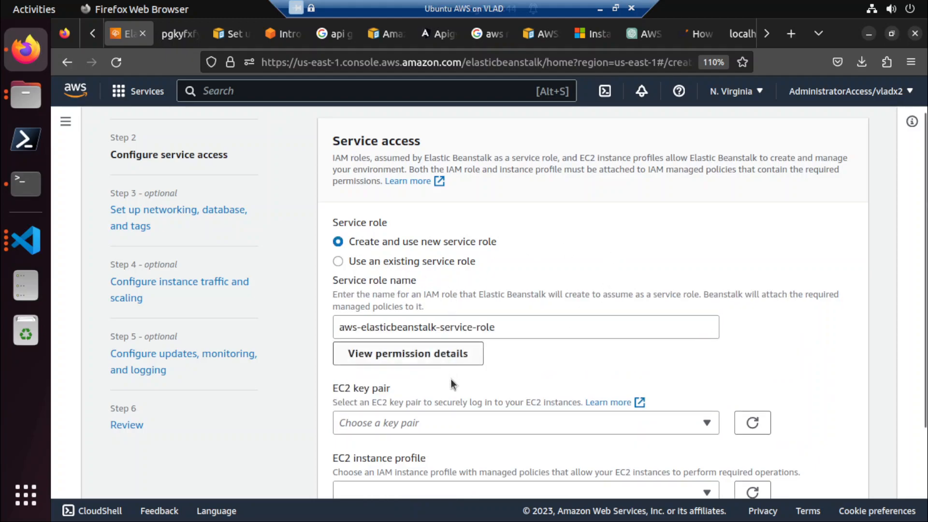
pyautogui.scroll(-3, 550, 376)
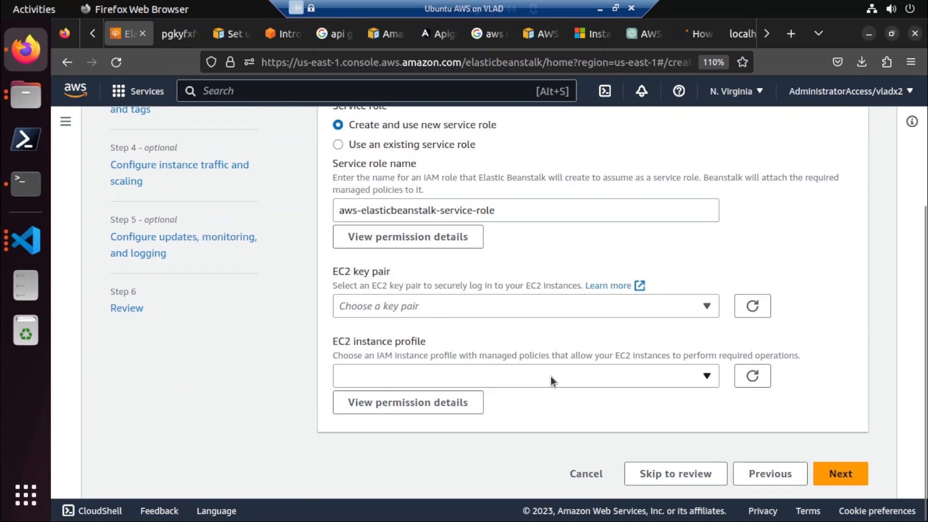
pyautogui.click(707, 306)
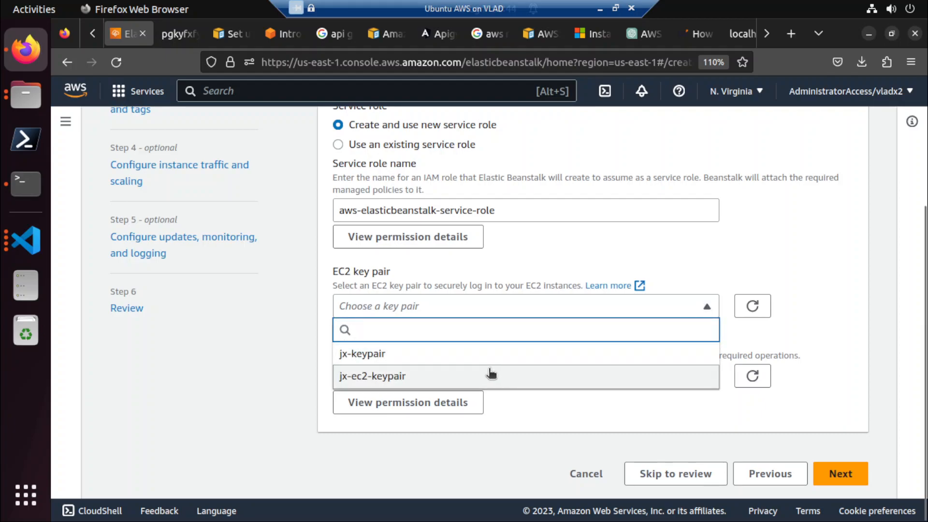
pyautogui.click(728, 260)
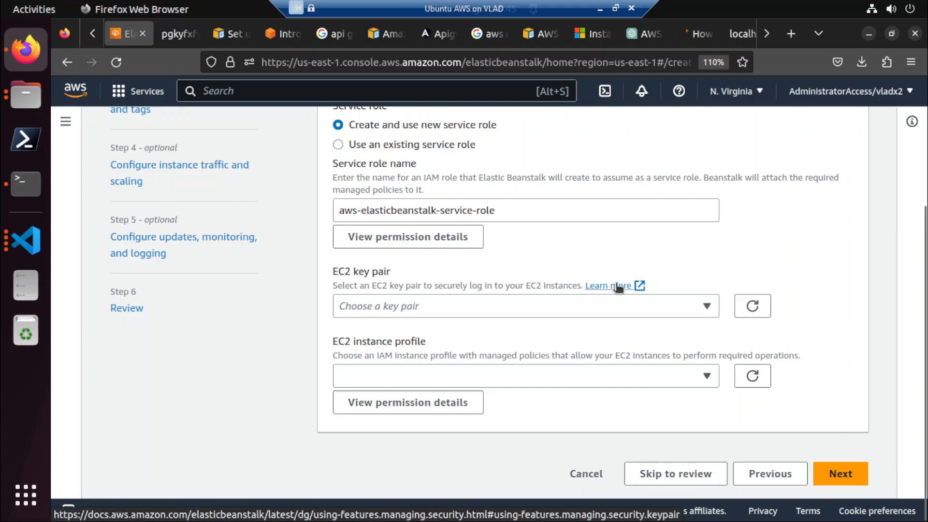
pyautogui.click(427, 375)
pyautogui.click(295, 376)
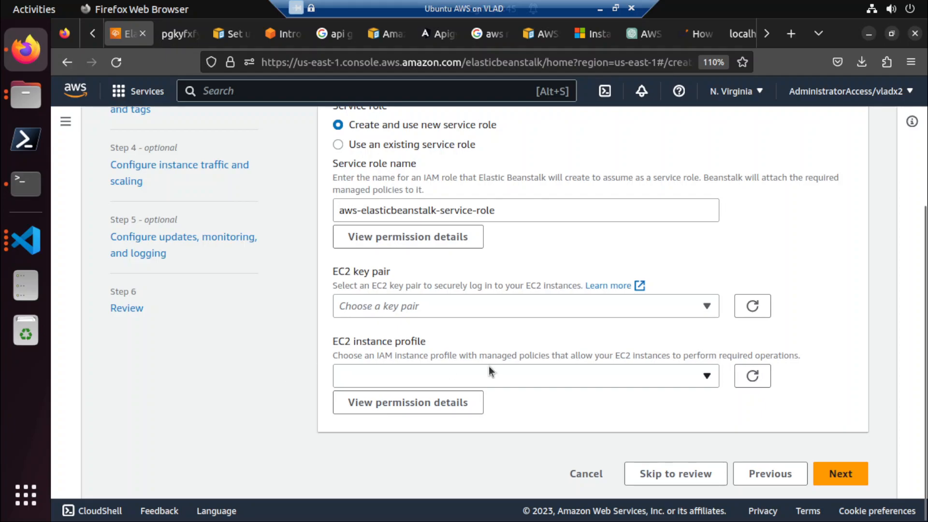
pyautogui.click(839, 477)
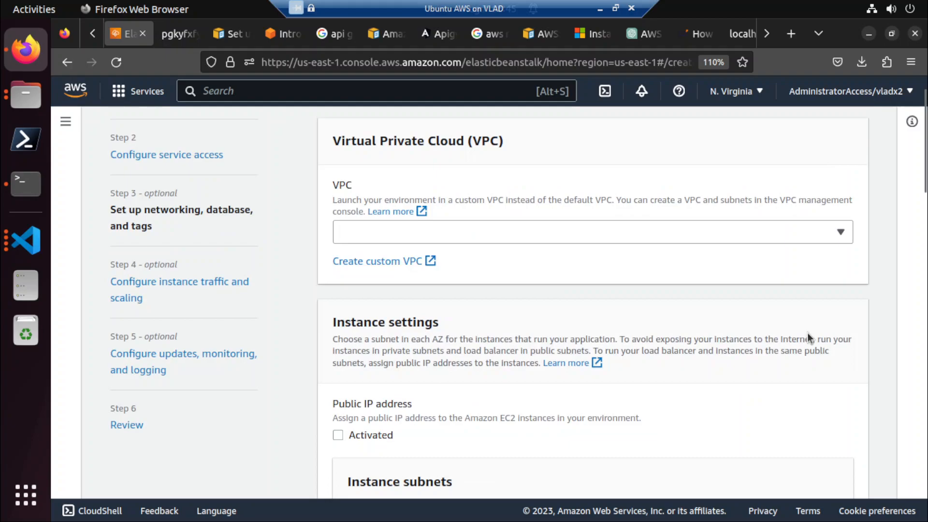
# Choose the existing VPC with the 172.31.0.0/16 range and activate public IP addresses for the instances.
pyautogui.click(393, 226)
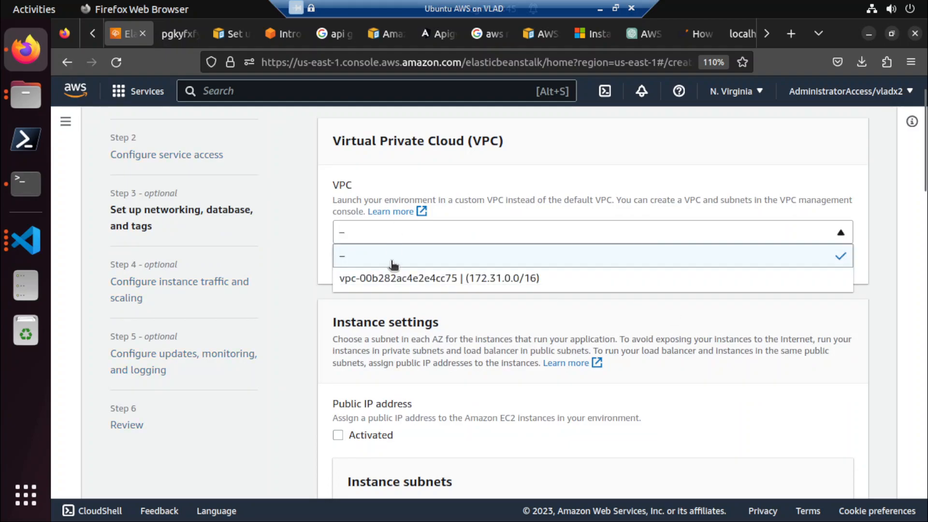
pyautogui.click(389, 278)
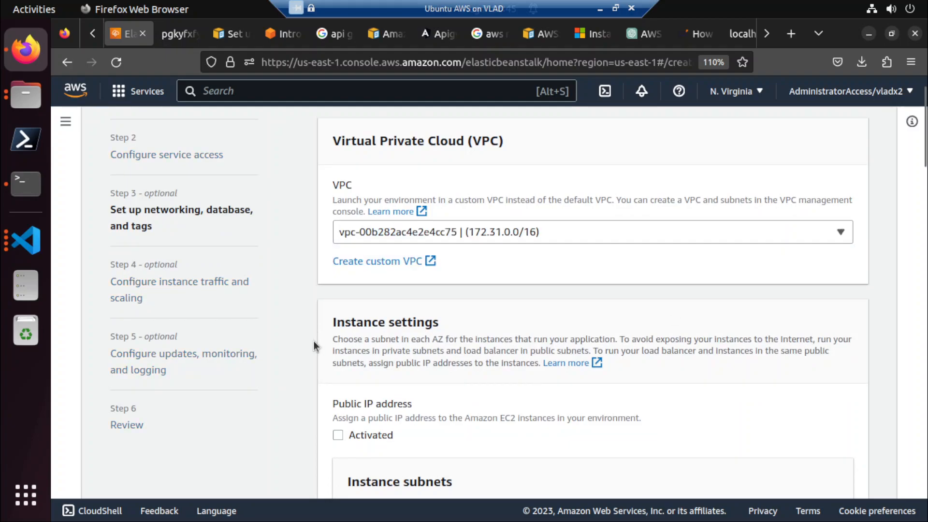
pyautogui.scroll(-4, 313, 341)
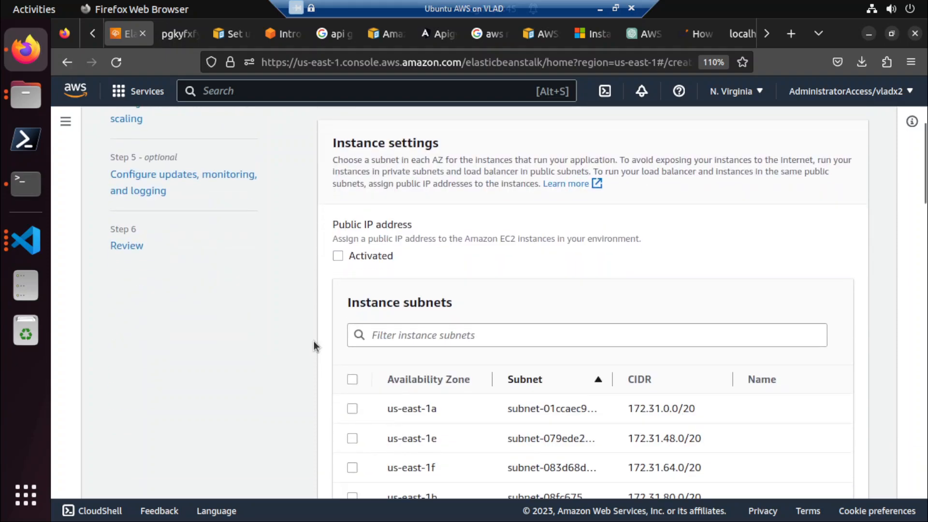
pyautogui.click(339, 256)
# Select the instance subnets in all six availability zones, us-east-1a through us-east-1f.
pyautogui.scroll(-4, 401, 411)
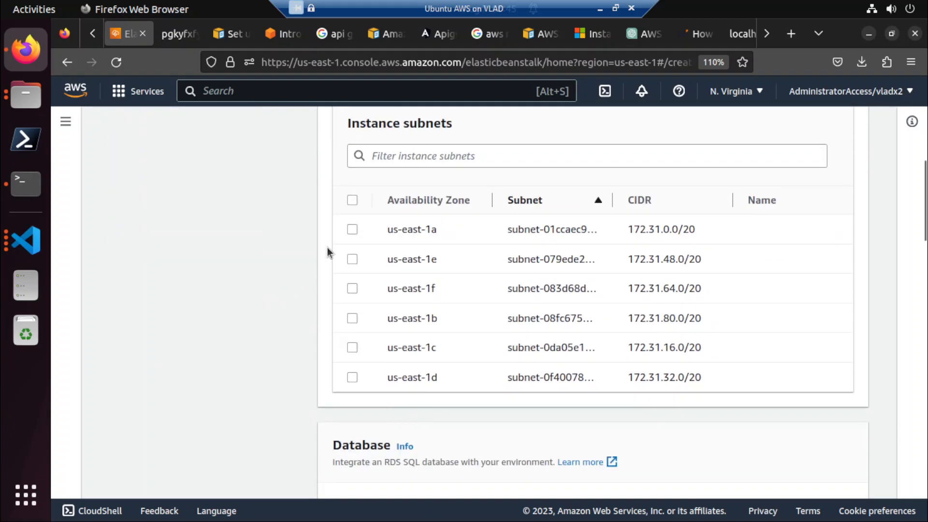
pyautogui.click(352, 229)
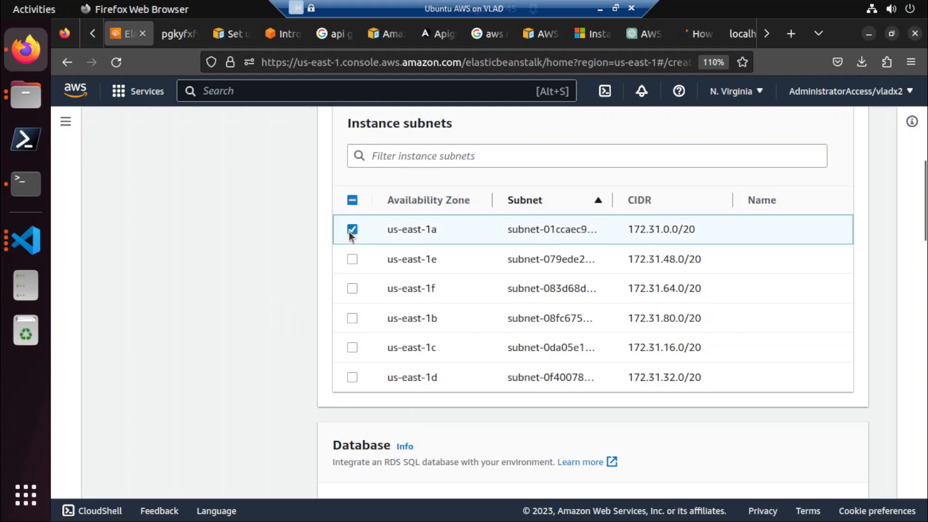
pyautogui.scroll(-4, 253, 323)
pyautogui.scroll(-4, 253, 323)
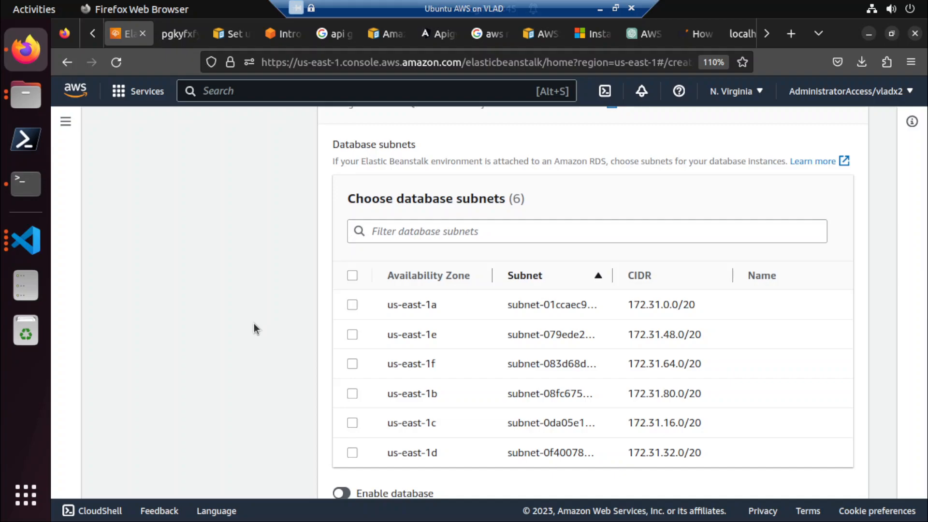
pyautogui.scroll(10, 265, 317)
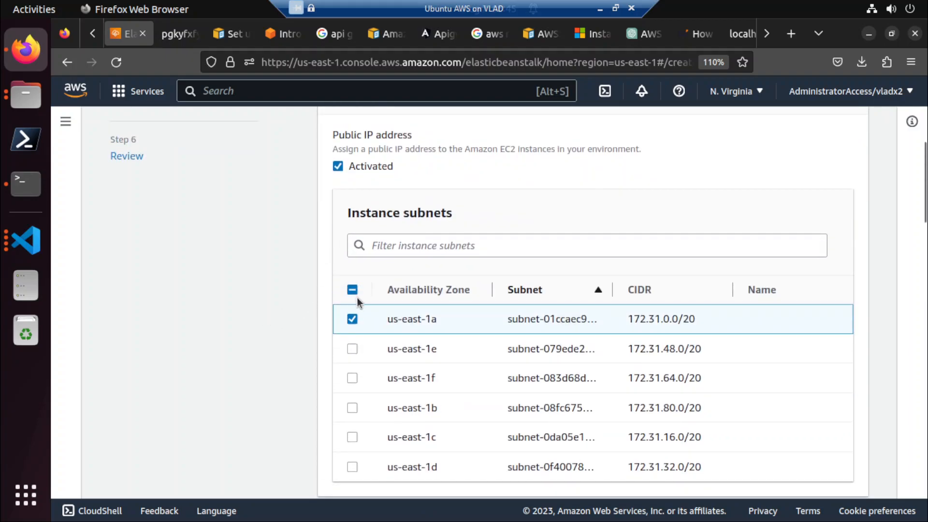
pyautogui.click(352, 290)
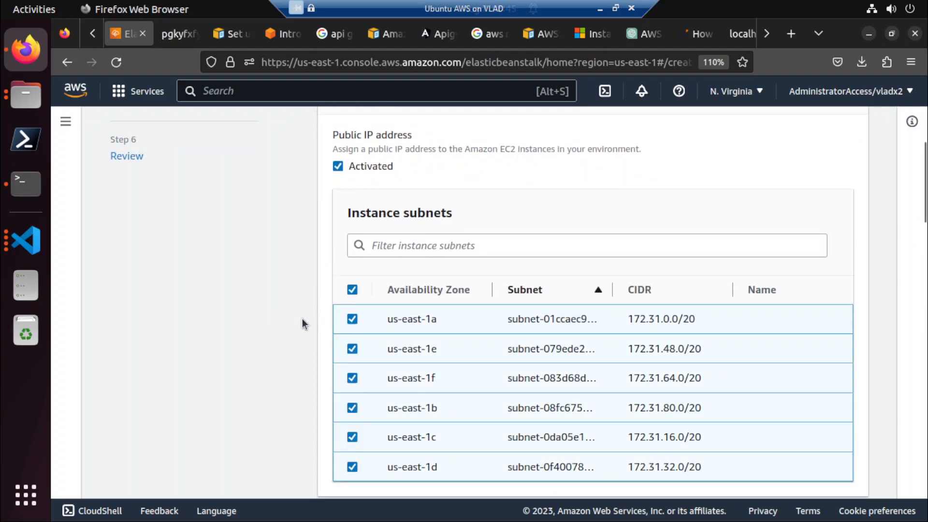
# Leave the database subnets, database and tags unset and try to continue to instance traffic and scaling.
pyautogui.scroll(-3, 303, 324)
pyautogui.scroll(-3, 338, 356)
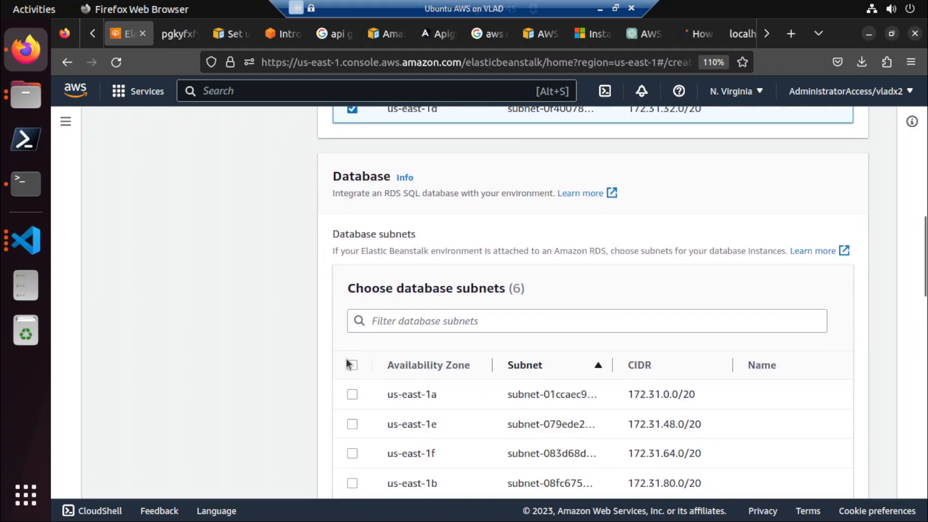
pyautogui.scroll(-5, 248, 377)
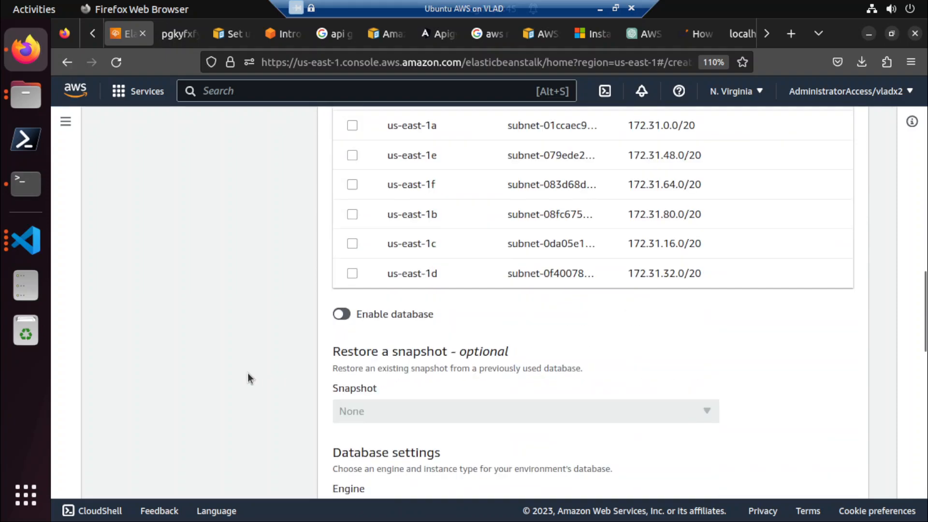
pyautogui.scroll(-3, 259, 369)
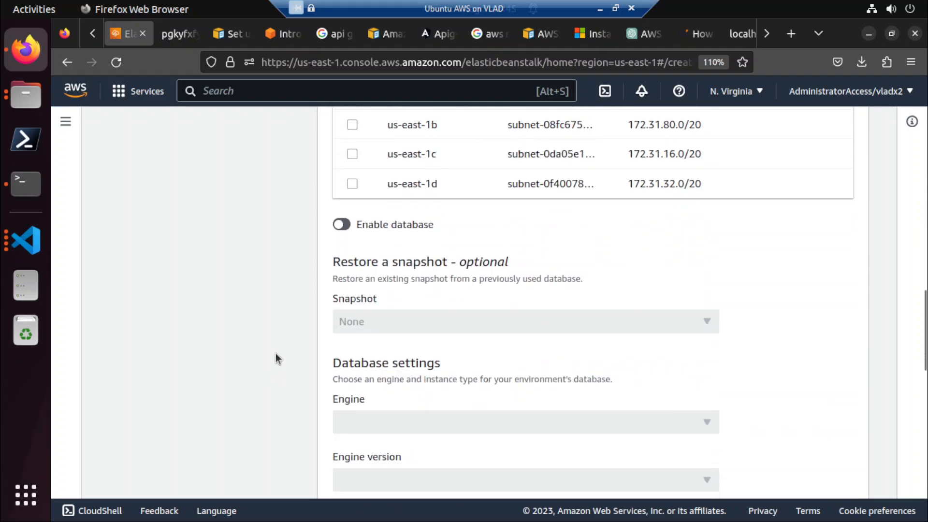
pyautogui.scroll(-15, 276, 353)
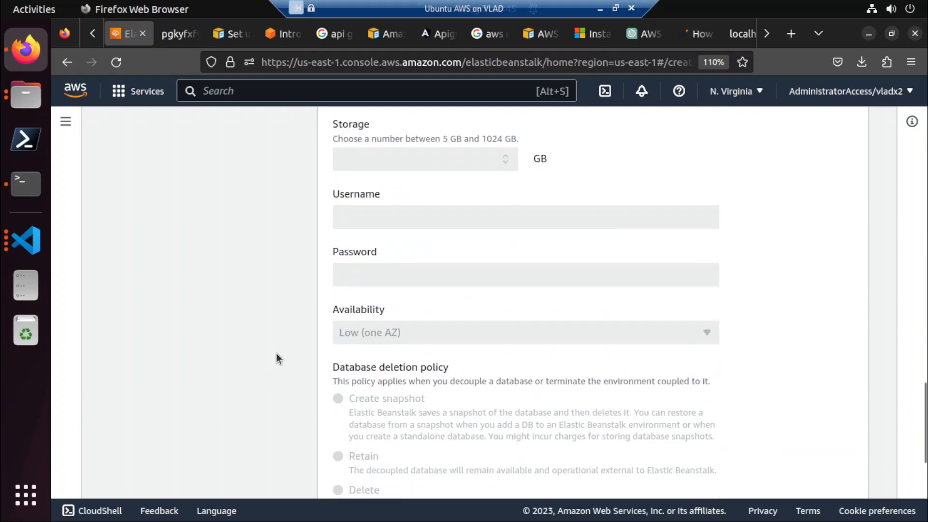
pyautogui.scroll(5, 277, 359)
pyautogui.scroll(-10, 277, 358)
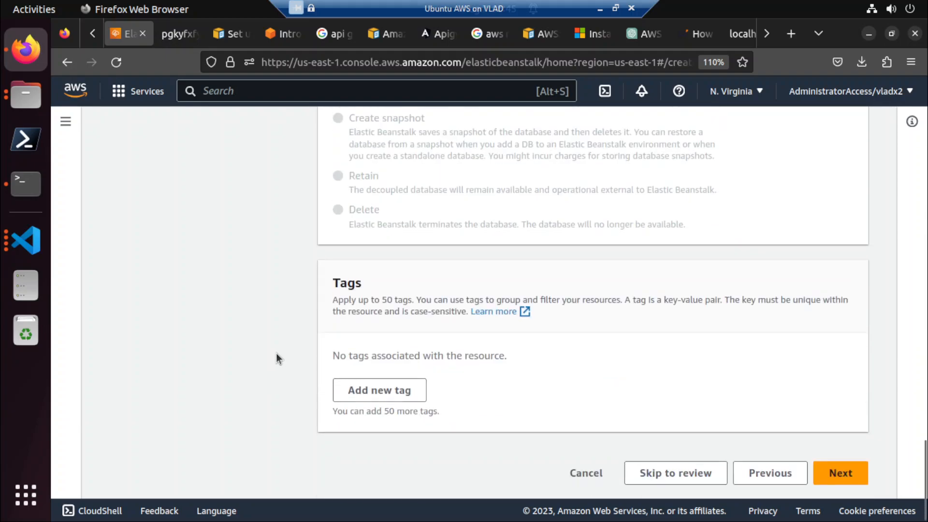
pyautogui.click(841, 473)
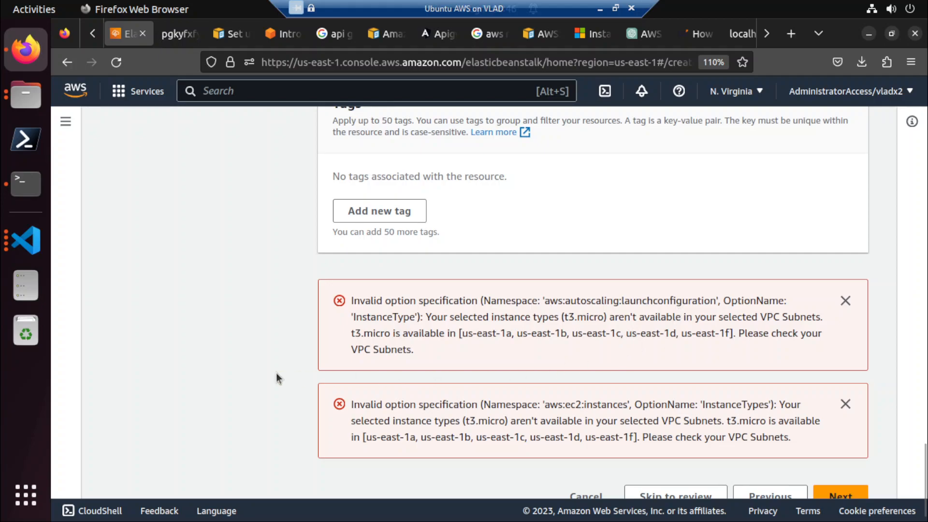
# Compare the instance type and subnet error messages with the VPC and instance settings.
pyautogui.scroll(10, 277, 373)
pyautogui.scroll(15, 277, 372)
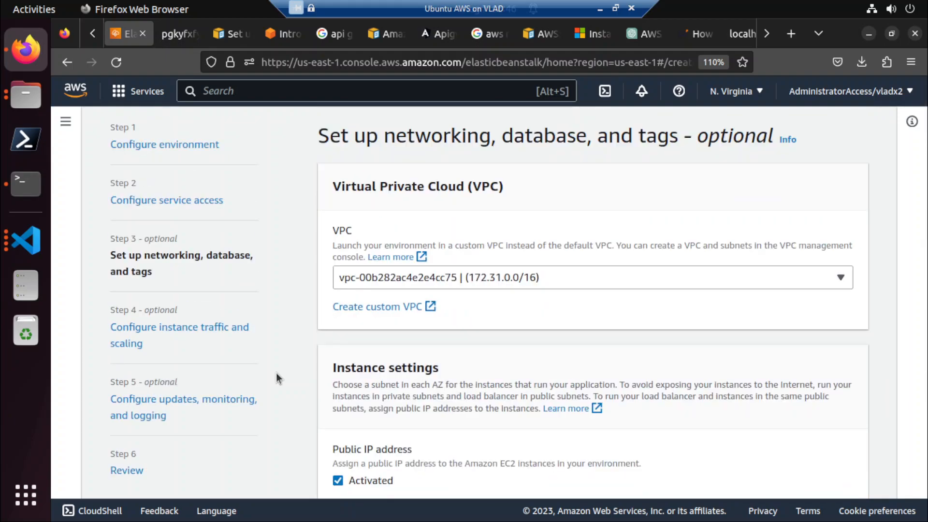
pyautogui.scroll(-8, 276, 373)
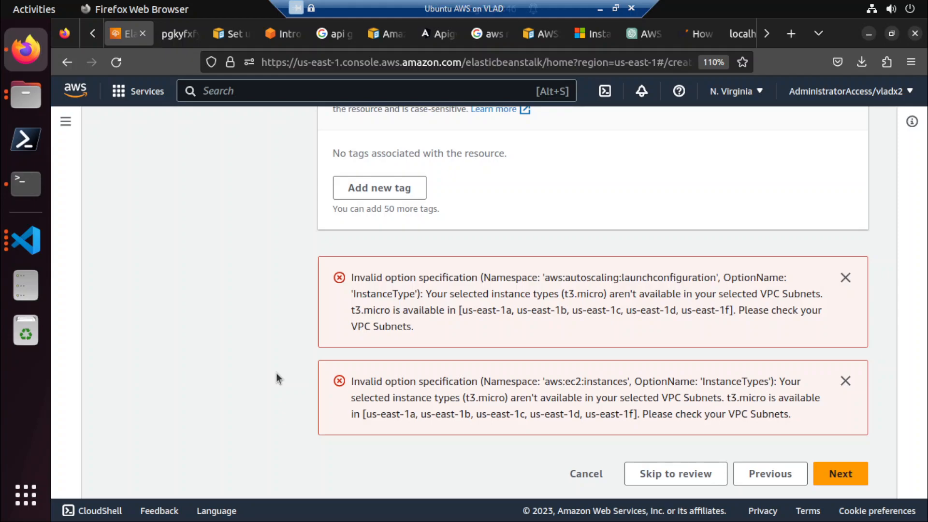
pyautogui.scroll(15, 276, 378)
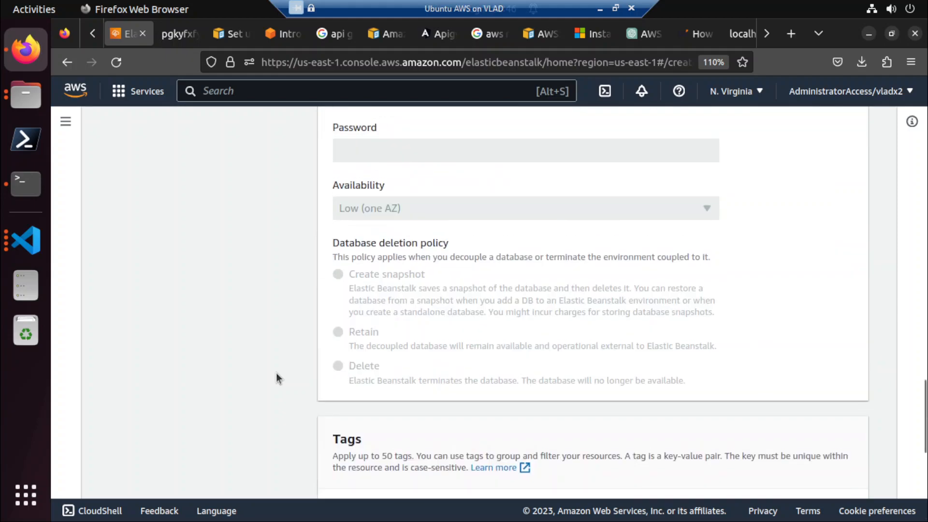
pyautogui.scroll(10, 276, 373)
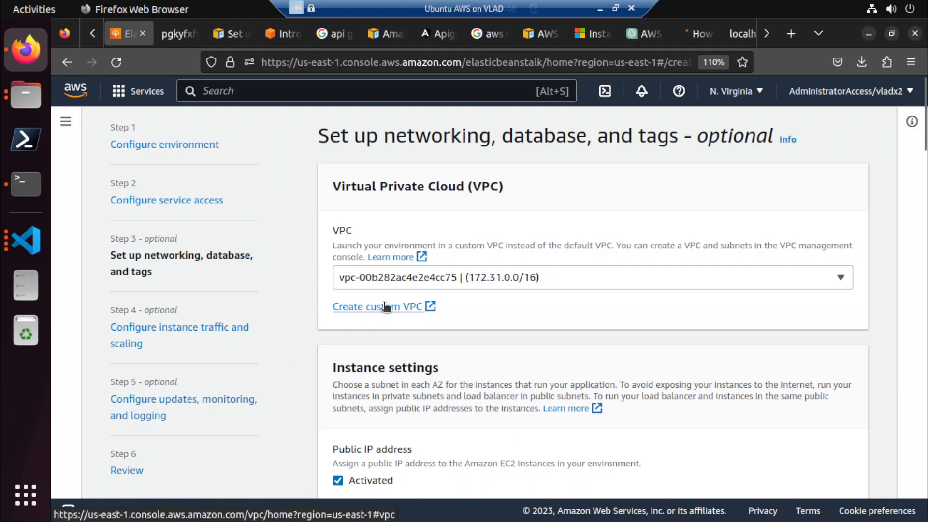
pyautogui.scroll(-15, 383, 308)
pyautogui.scroll(-6, 384, 307)
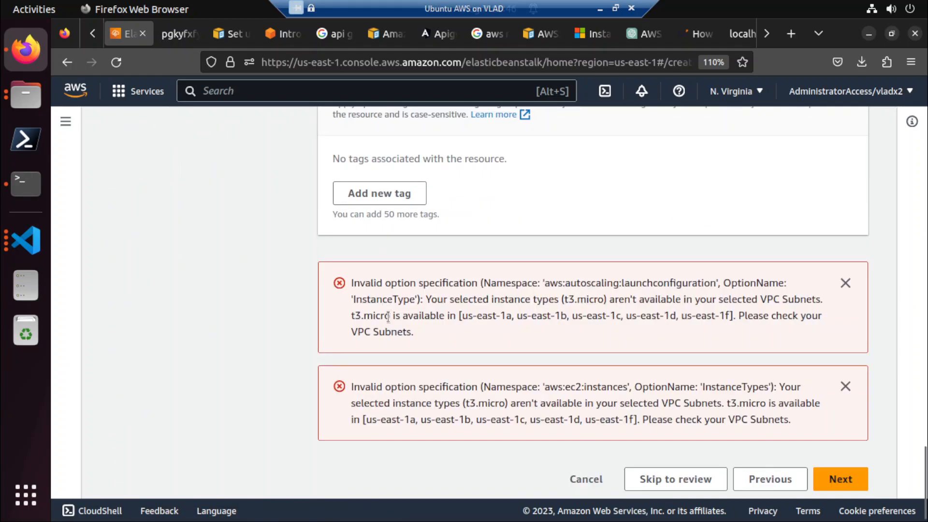
# Retry leaving the networking stage and recheck the VPC, subnet and database settings against the errors.
pyautogui.click(750, 476)
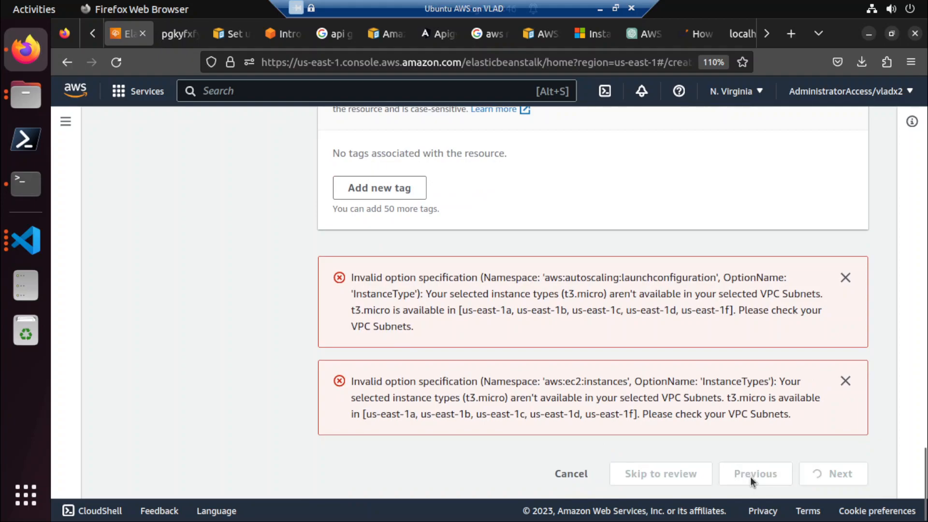
pyautogui.scroll(3, 288, 401)
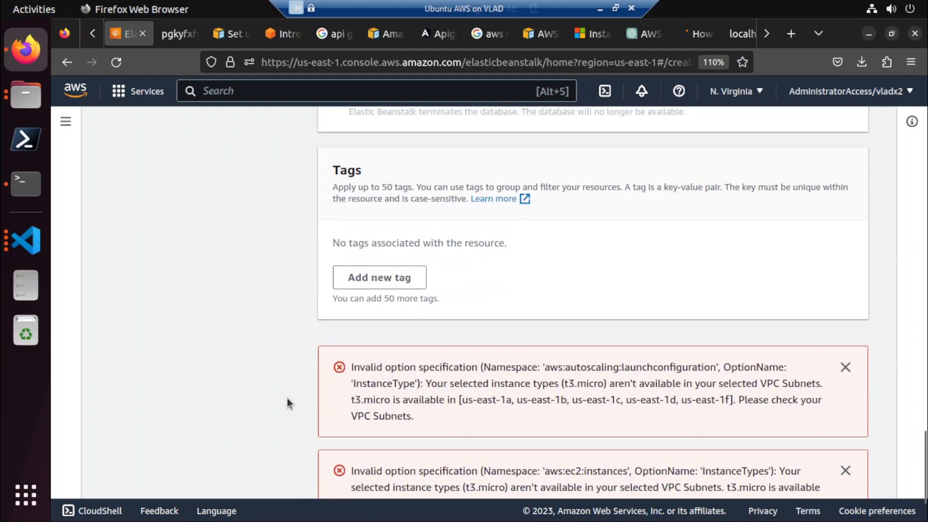
pyautogui.scroll(15, 287, 398)
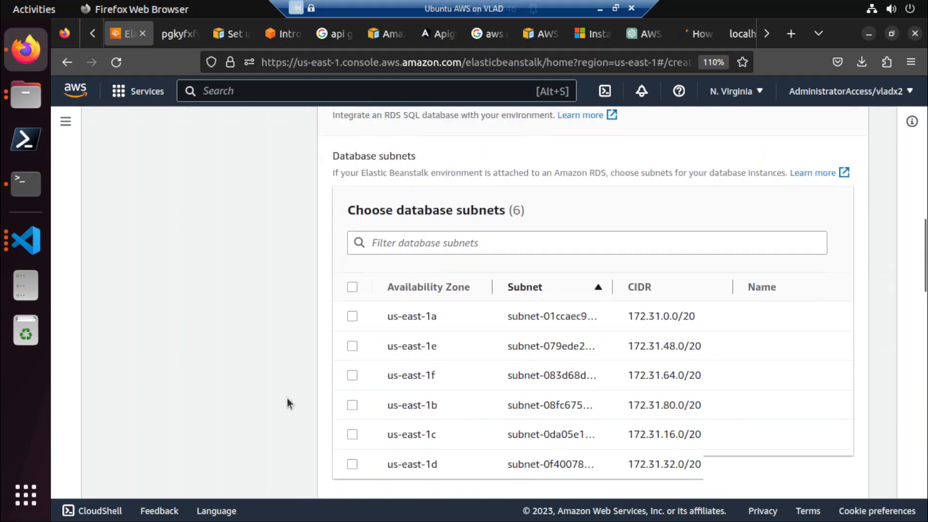
pyautogui.scroll(10, 287, 399)
pyautogui.scroll(10, 288, 404)
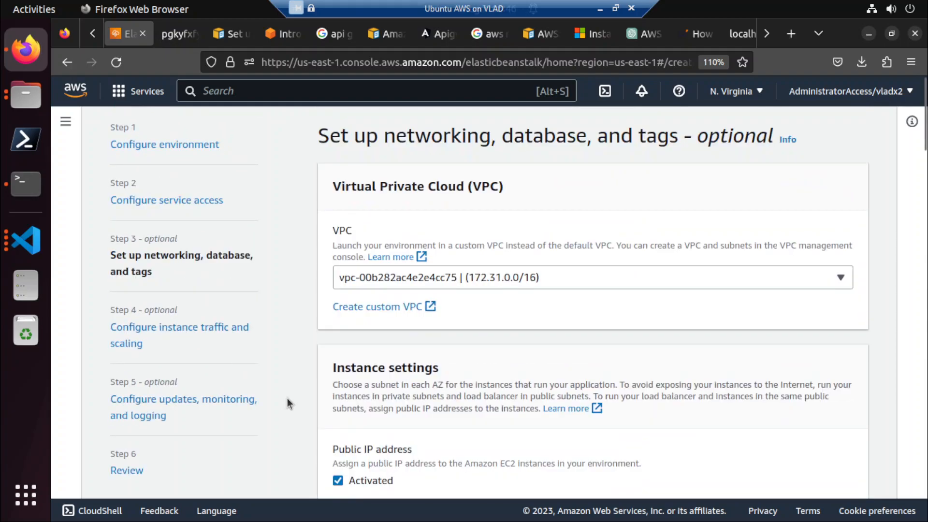
pyautogui.scroll(-15, 287, 399)
pyautogui.scroll(15, 287, 398)
pyautogui.scroll(-20, 255, 266)
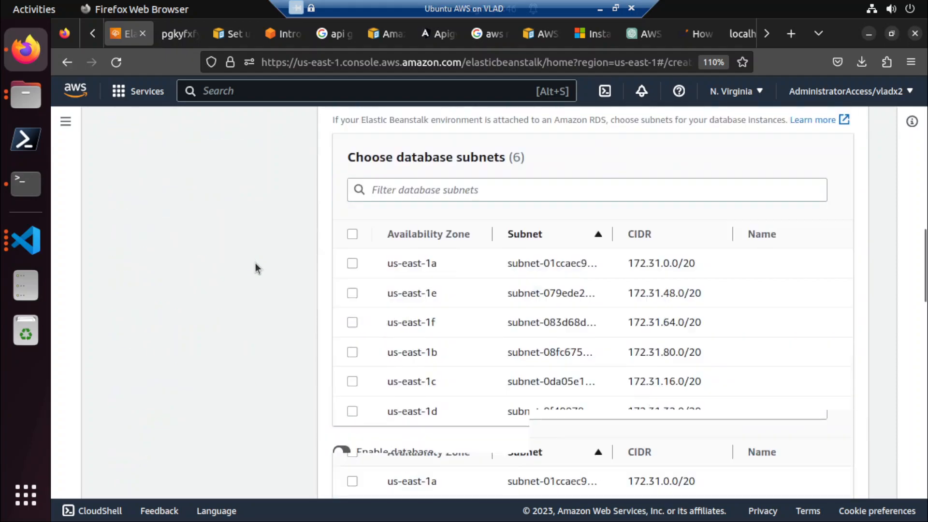
pyautogui.scroll(-10, 255, 264)
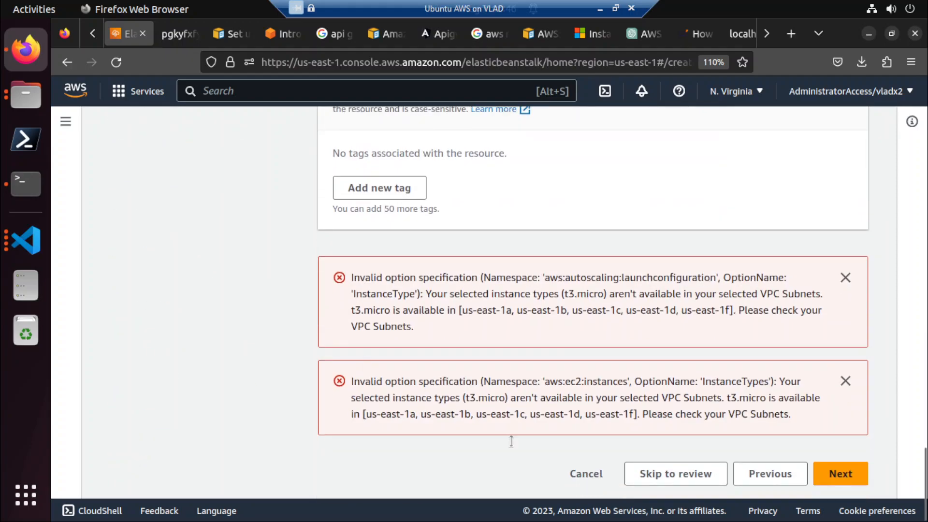
# Cancel the current Elastic Beanstalk setup and start a fresh one at the environment configuration stage.
pyautogui.click(601, 480)
pyautogui.click(662, 373)
pyautogui.click(657, 292)
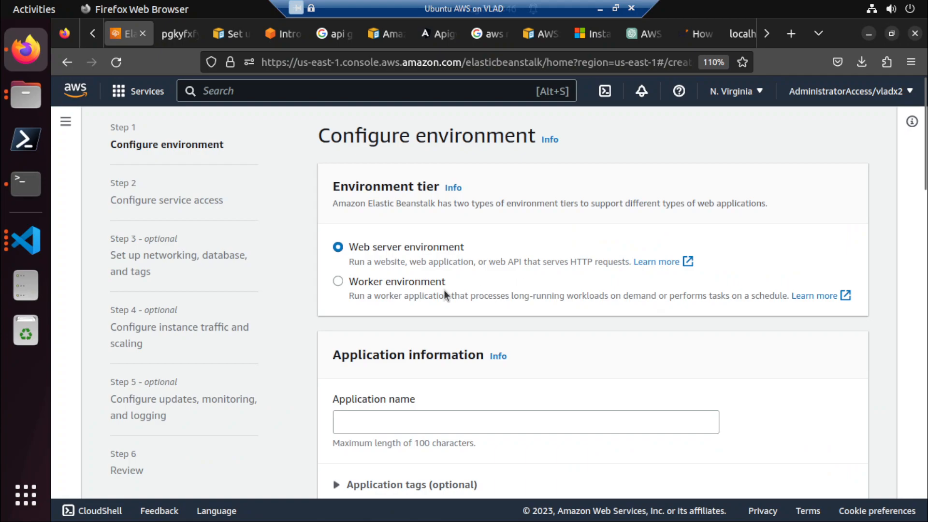
# Keep the web server environment tier and name the application jx-elasticbeanstalk.
pyautogui.scroll(-3, 426, 348)
pyautogui.click(405, 247)
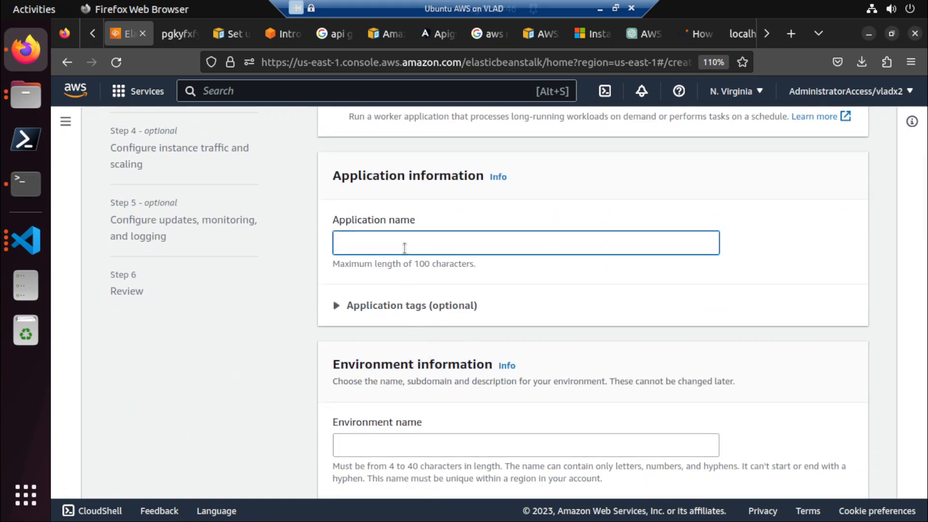
pyautogui.write('jx-elasticbeanstalk')
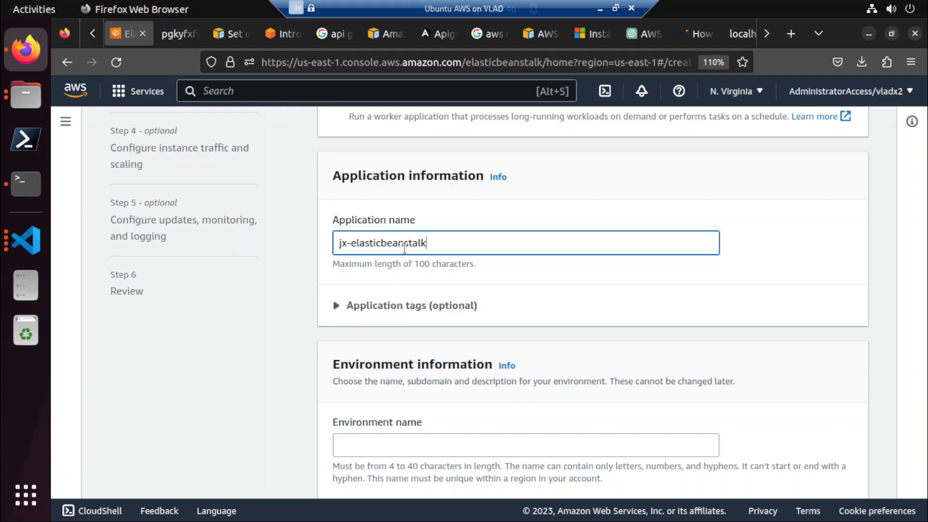
# Set the managed platform to .NET Core on Linux, keeping the 64bit Amazon Linux 2 branch and version 2.5.6.
pyautogui.scroll(-4, 404, 248)
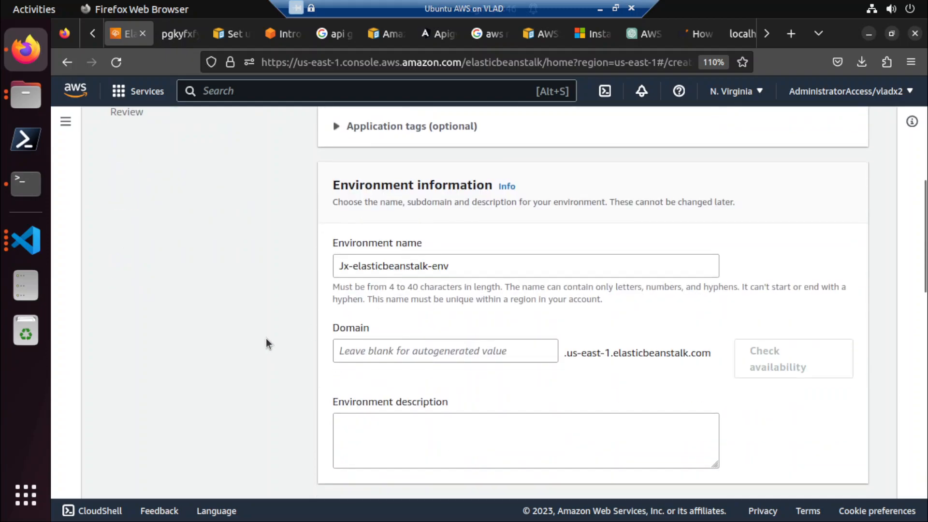
pyautogui.scroll(-6, 266, 338)
pyautogui.scroll(-4, 266, 344)
pyautogui.click(410, 238)
pyautogui.click(395, 266)
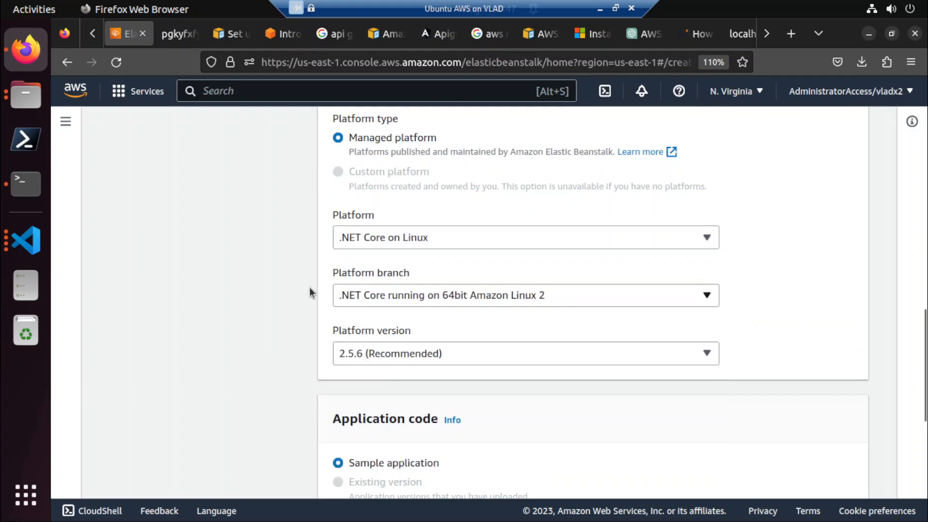
pyautogui.scroll(-2, 264, 308)
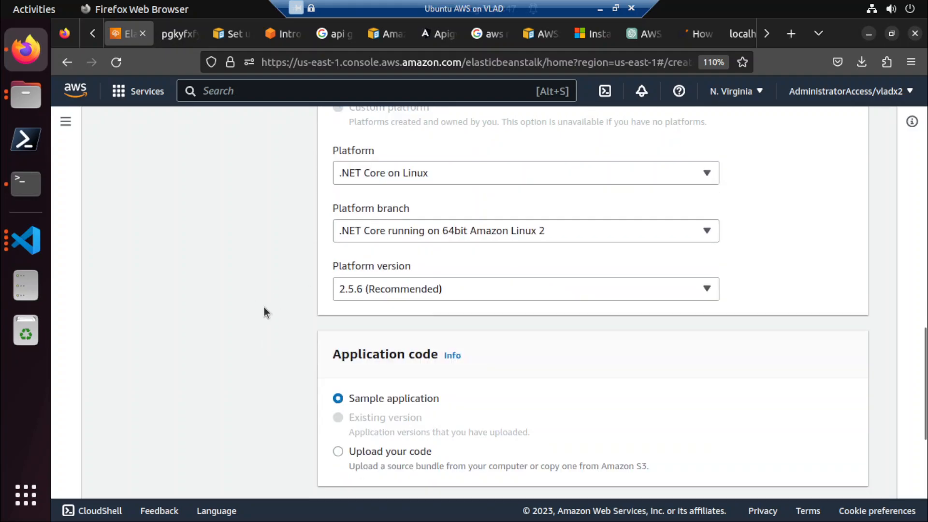
pyautogui.click(445, 208)
pyautogui.click(446, 208)
# Keep the sample application and the Single instance (free tier eligible) preset, and continue to service access.
pyautogui.scroll(-4, 240, 275)
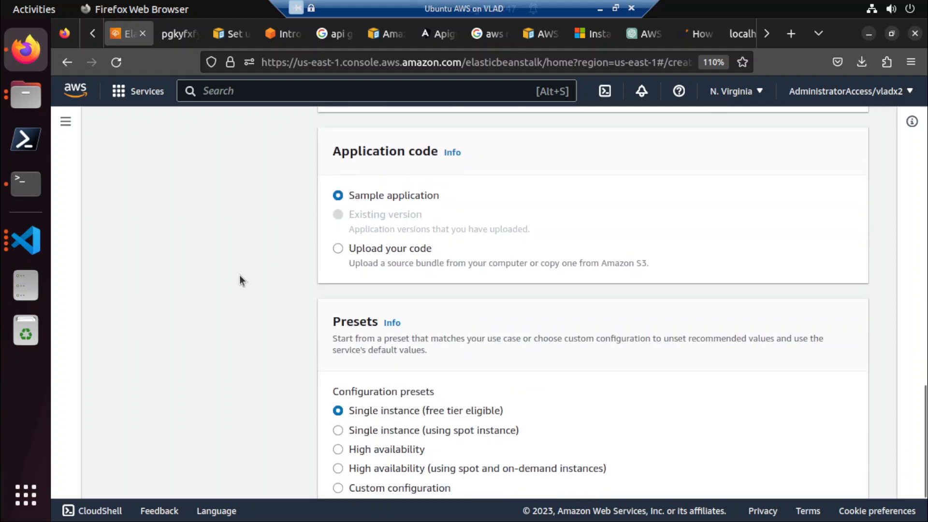
pyautogui.scroll(-2, 240, 275)
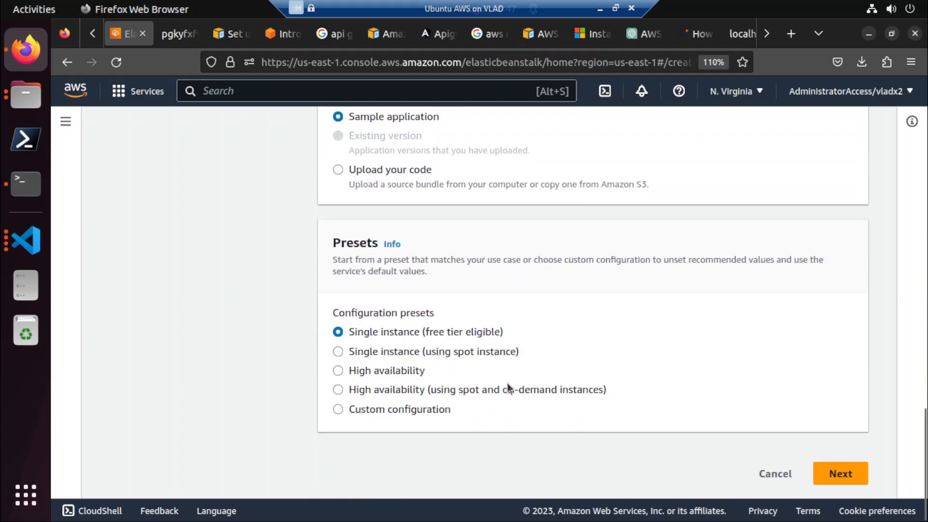
pyautogui.click(842, 475)
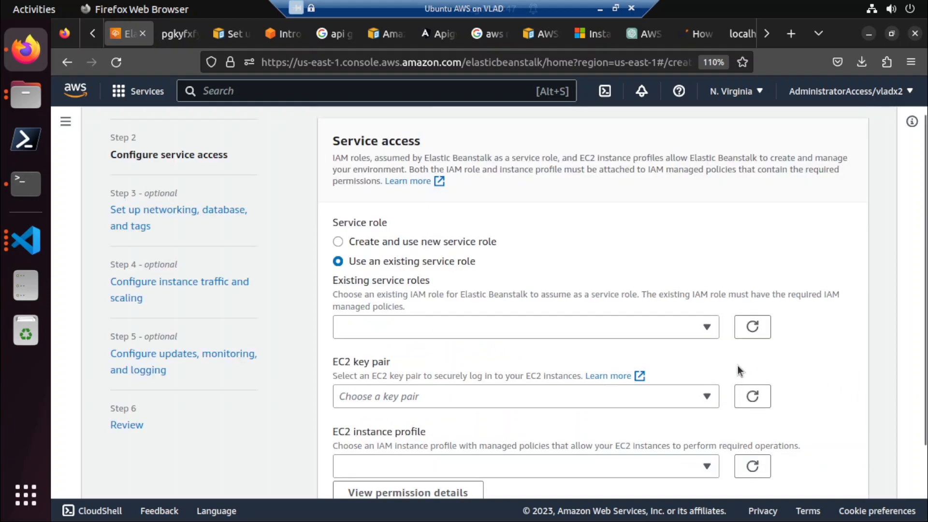
# Check the existing service roles, and choose to create and use the new role aws-elasticbeanstalk-service-role.
pyautogui.click(399, 239)
pyautogui.click(399, 260)
pyautogui.click(407, 329)
pyautogui.click(428, 242)
pyautogui.scroll(-4, 435, 314)
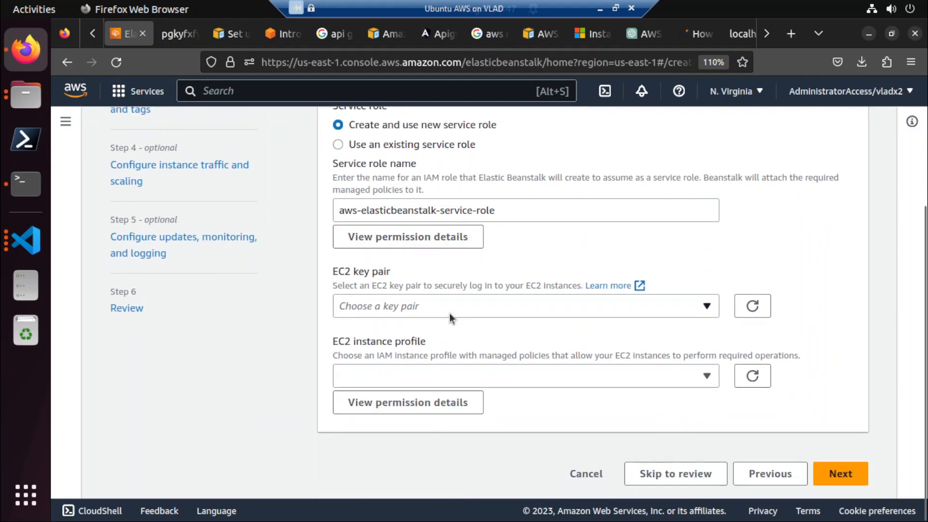
# Check the available EC2 instance profiles, leave the key pair and profile empty, and continue to networking, database, and tags.
pyautogui.click(491, 379)
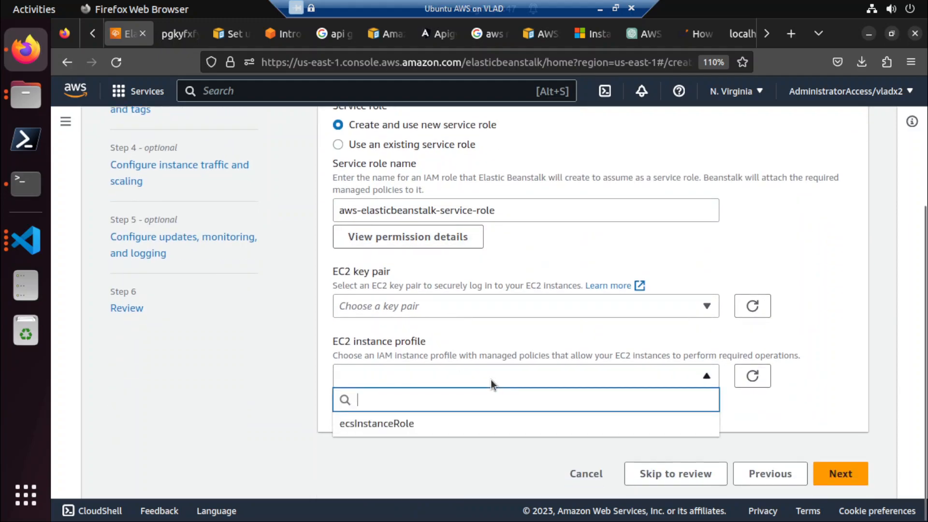
pyautogui.click(246, 383)
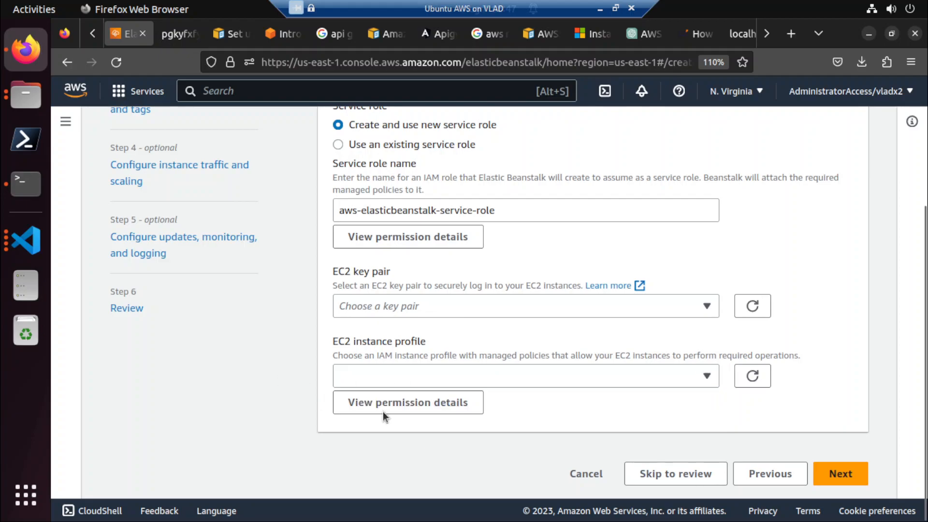
pyautogui.click(825, 472)
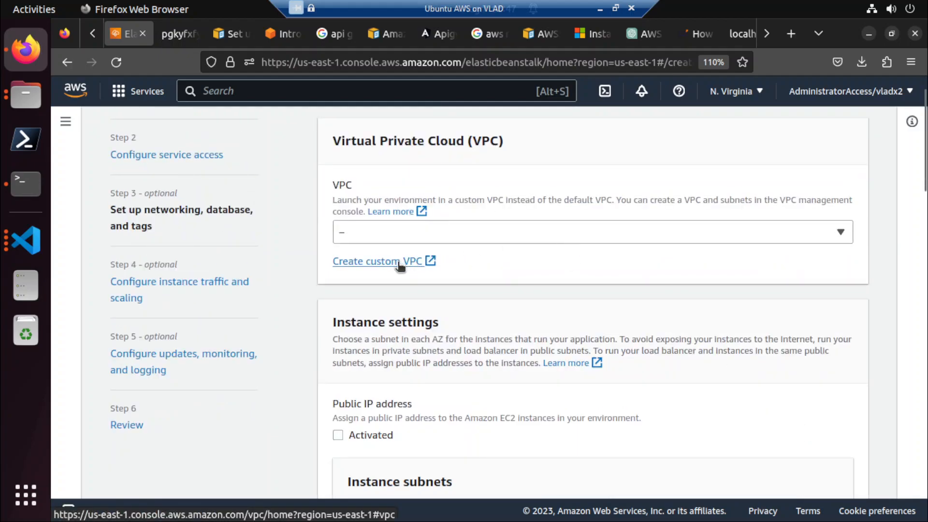
# Look over the networking and database options and set the VPC to vpc-00b282ac4e2e4cc75 (172.31.0.0/16).
pyautogui.scroll(-5, 454, 351)
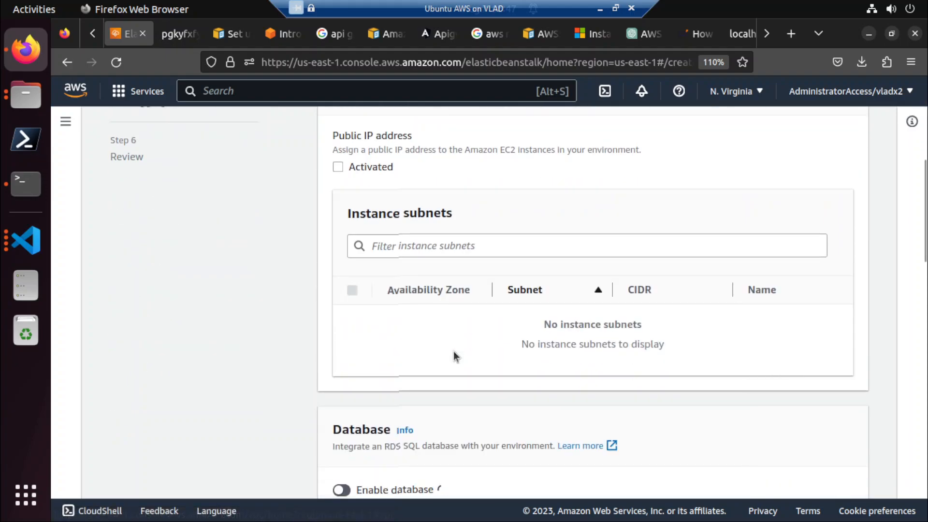
pyautogui.scroll(-7, 453, 351)
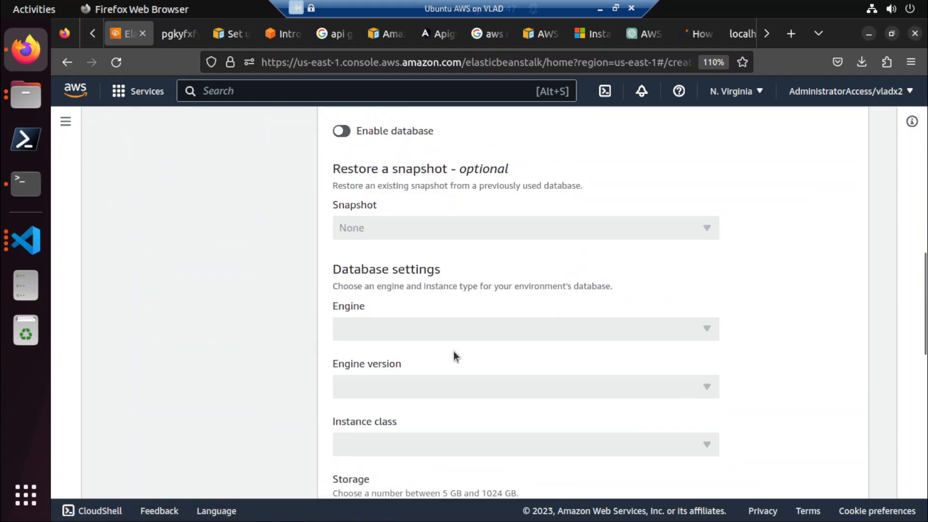
pyautogui.scroll(-11, 453, 351)
pyautogui.scroll(7, 454, 351)
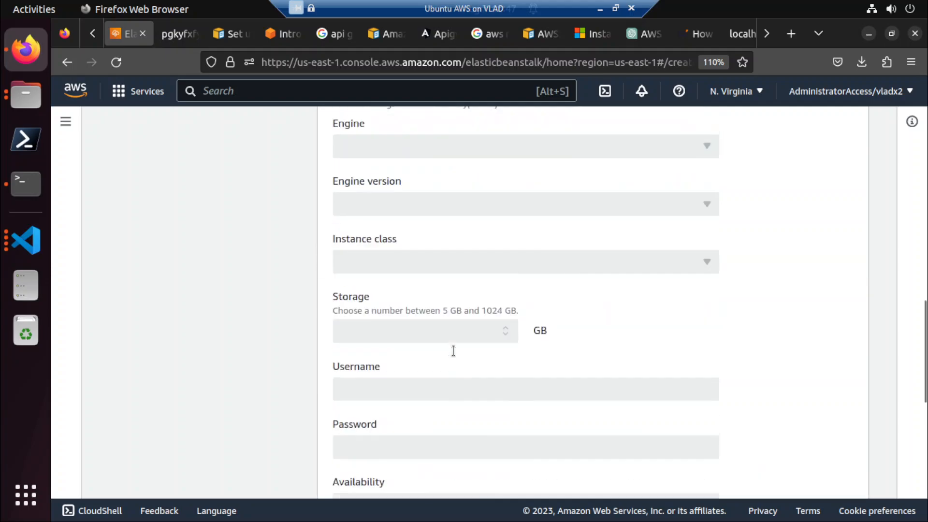
pyautogui.scroll(15, 453, 351)
pyautogui.click(402, 276)
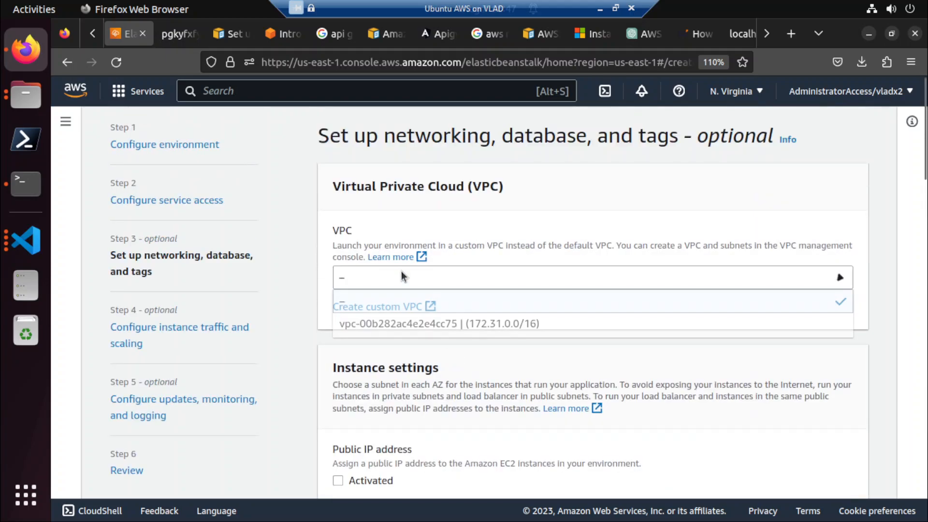
pyautogui.click(403, 326)
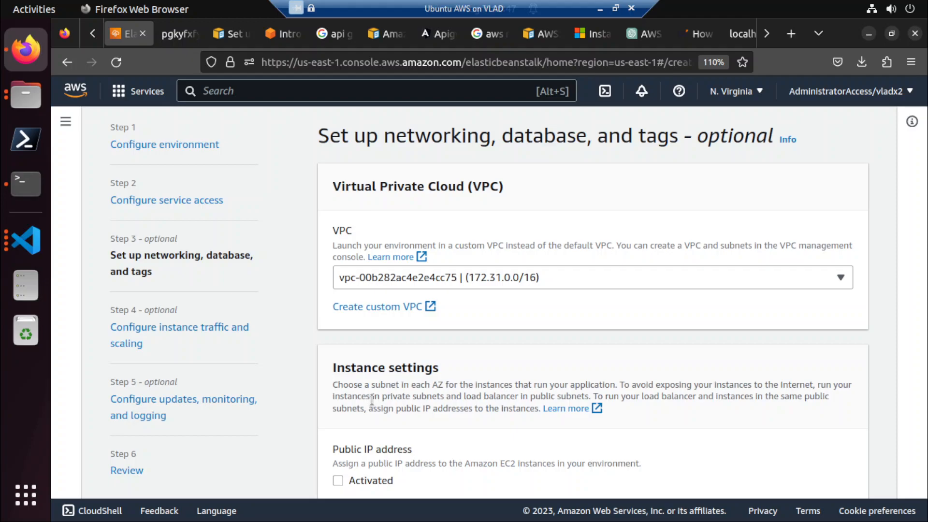
# Activate the public IP address for the instances and select only the us-east-1a instance subnet.
pyautogui.scroll(-4, 372, 399)
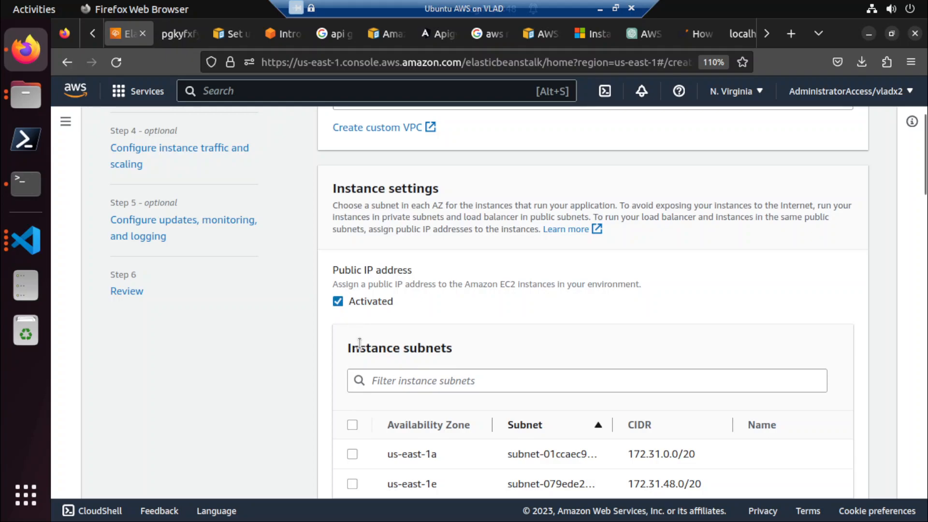
pyautogui.scroll(-5, 360, 343)
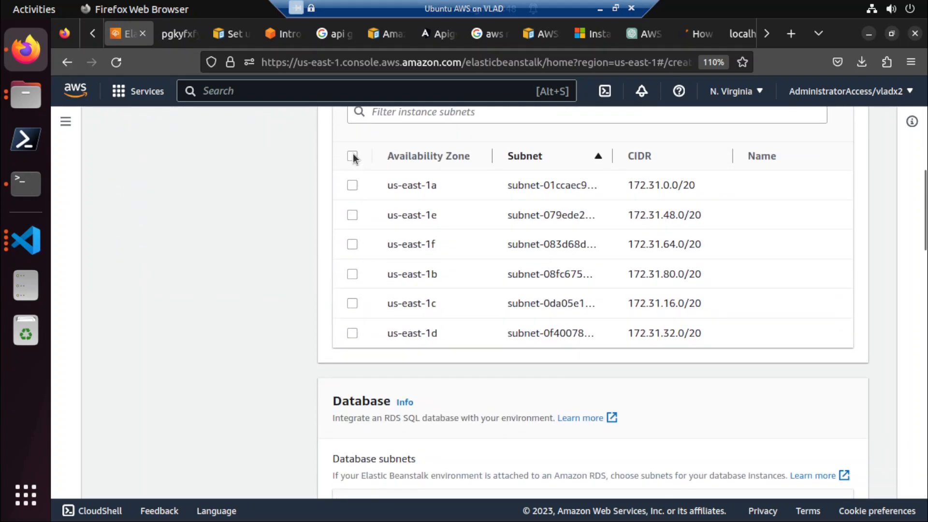
pyautogui.click(352, 156)
pyautogui.click(353, 156)
pyautogui.click(353, 186)
# Leave the database disabled and the tags empty, and continue to instance traffic and scaling.
pyautogui.scroll(-4, 293, 286)
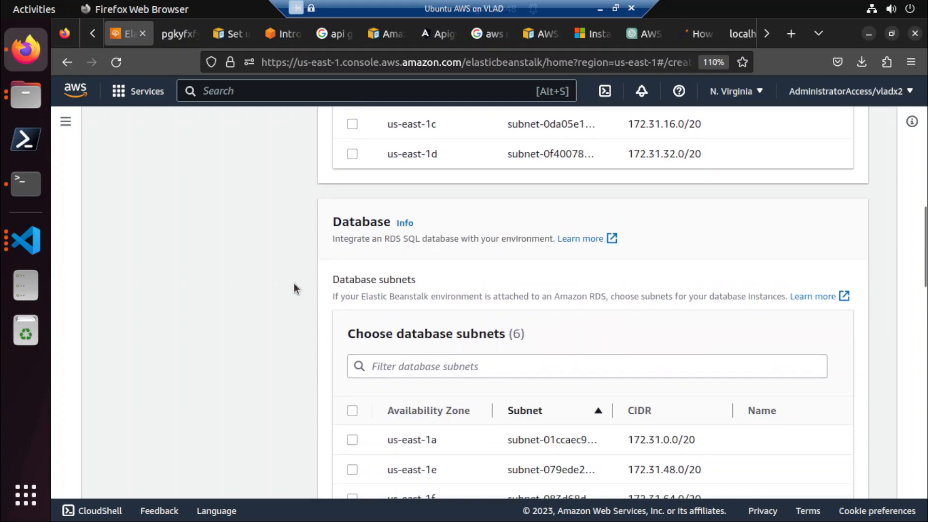
pyautogui.scroll(-15, 294, 285)
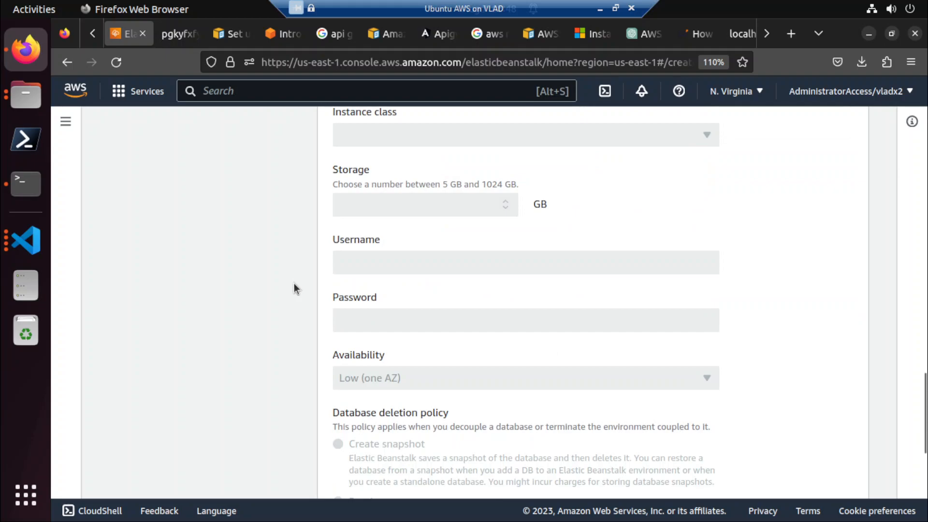
pyautogui.scroll(-7, 294, 289)
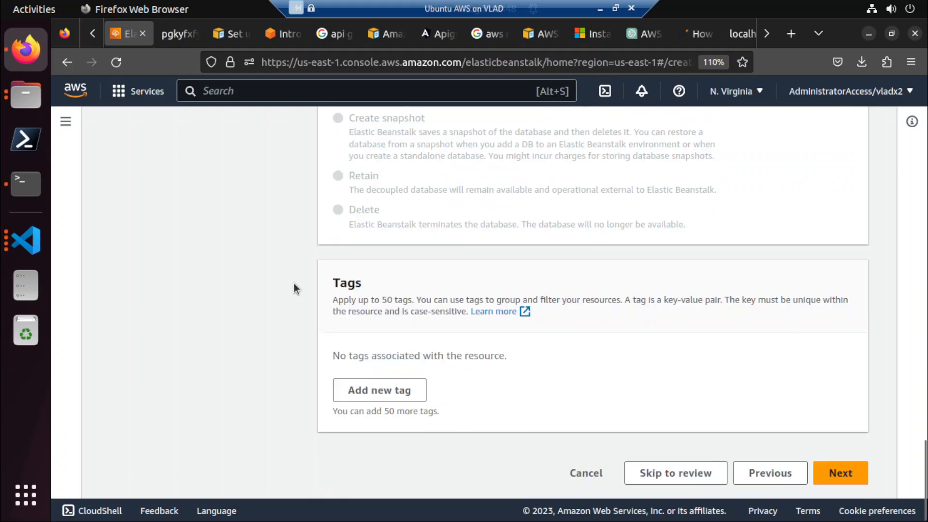
pyautogui.click(841, 472)
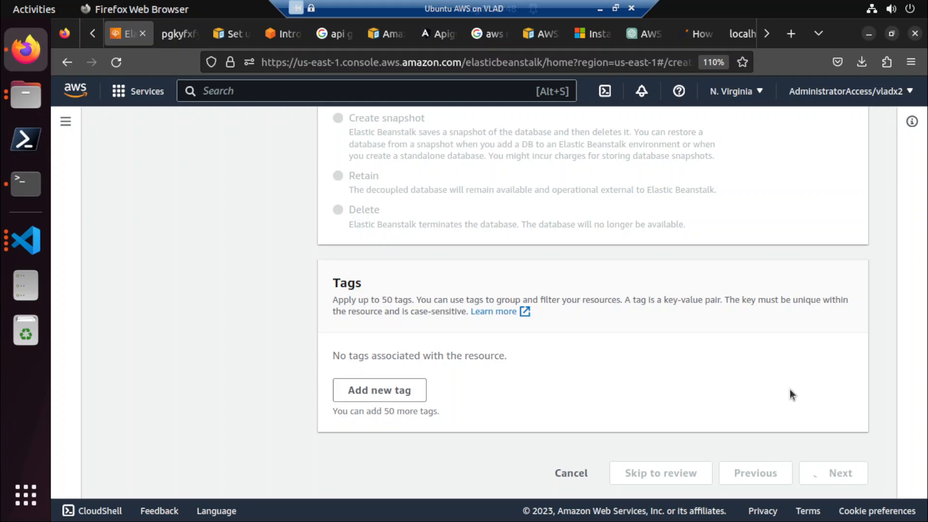
# Keep the container default root volume and select the default EC2 security group.
pyautogui.scroll(-8, 790, 389)
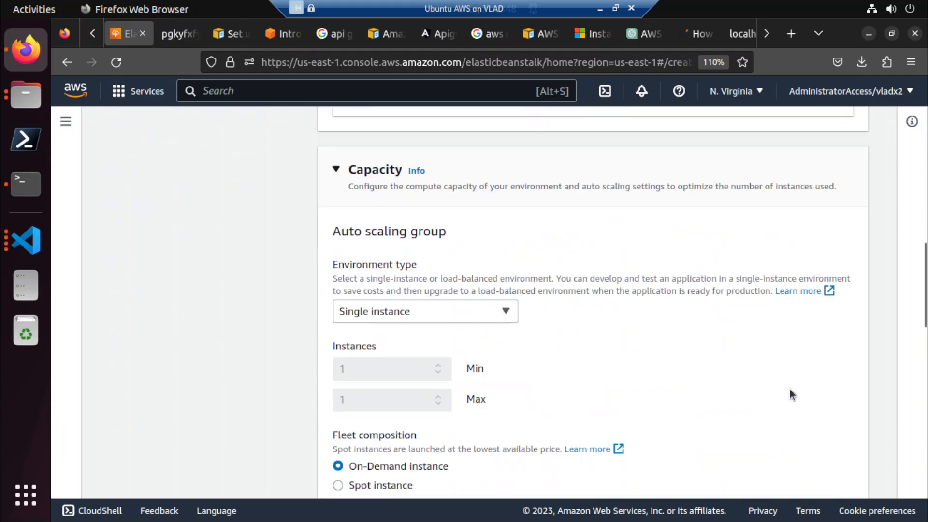
pyautogui.scroll(-15, 790, 394)
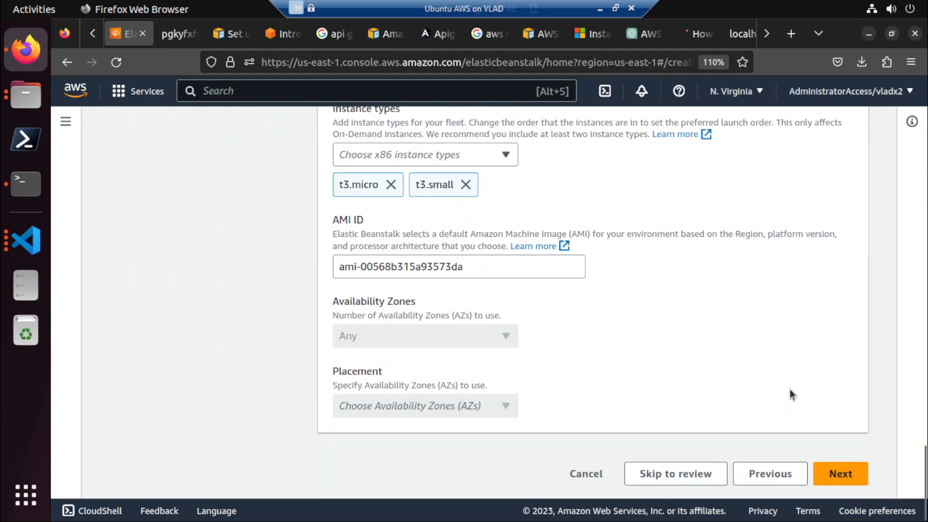
pyautogui.scroll(20, 792, 394)
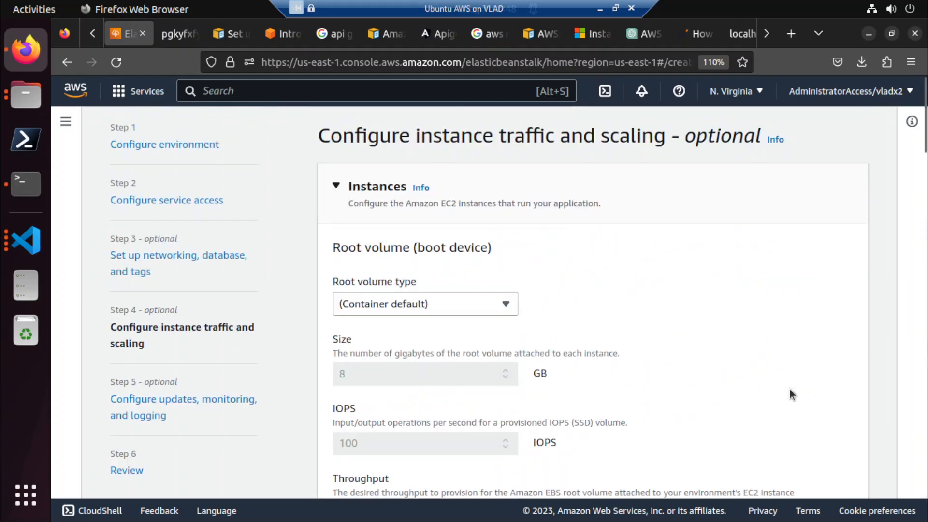
pyautogui.scroll(-10, 790, 390)
pyautogui.scroll(5, 792, 392)
pyautogui.scroll(1, 792, 393)
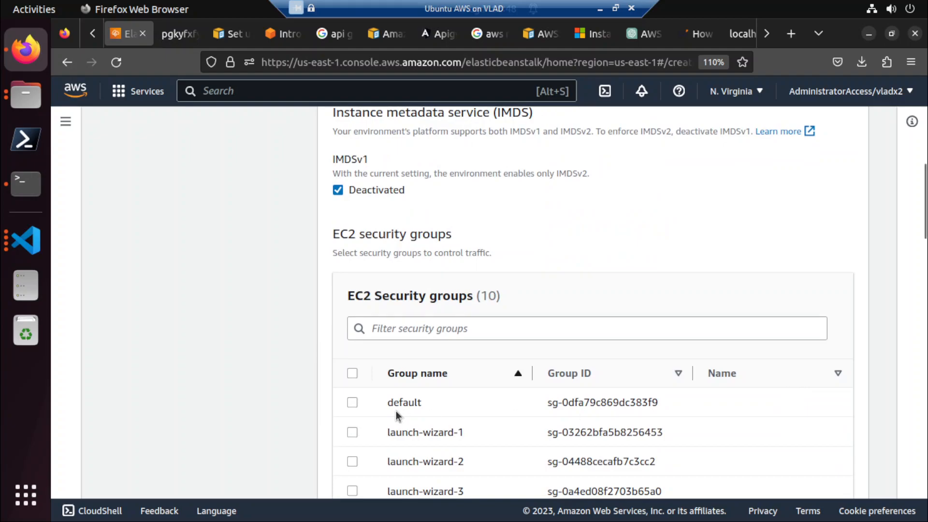
pyautogui.click(352, 404)
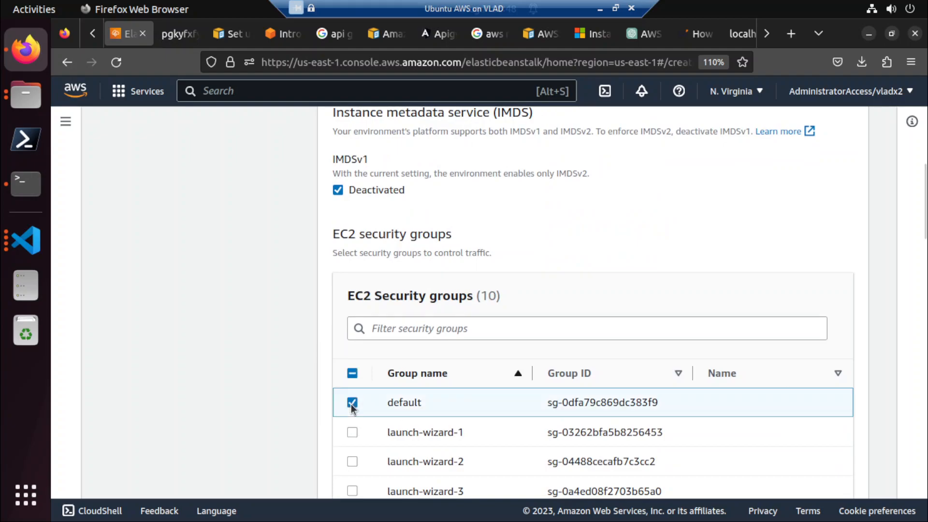
# Review the root volume, auto scaling, fleet composition and instance type settings of the environment.
pyautogui.scroll(7, 272, 406)
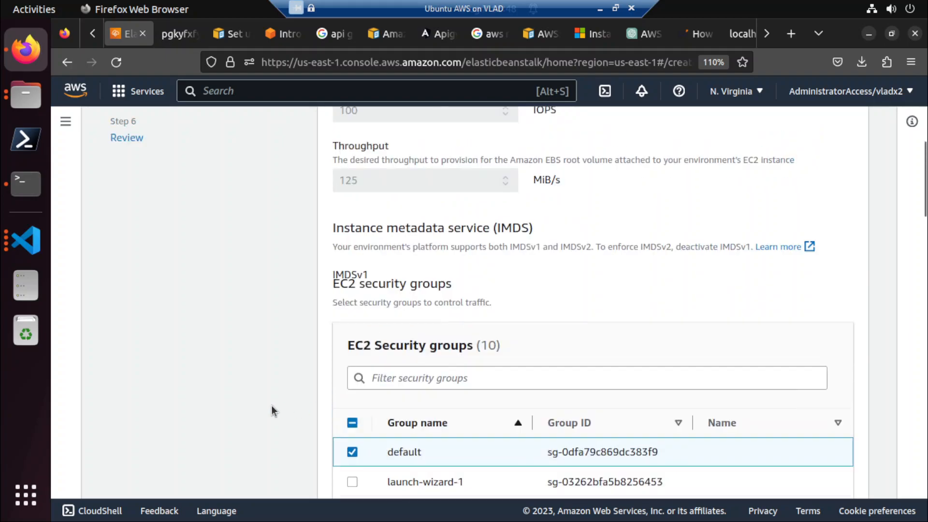
pyautogui.scroll(2, 271, 406)
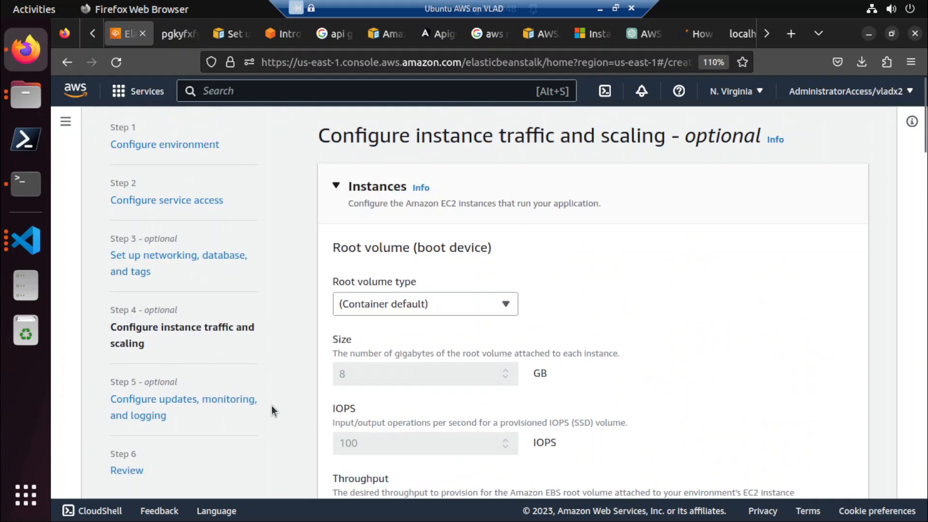
pyautogui.scroll(-10, 272, 406)
pyautogui.scroll(-5, 272, 406)
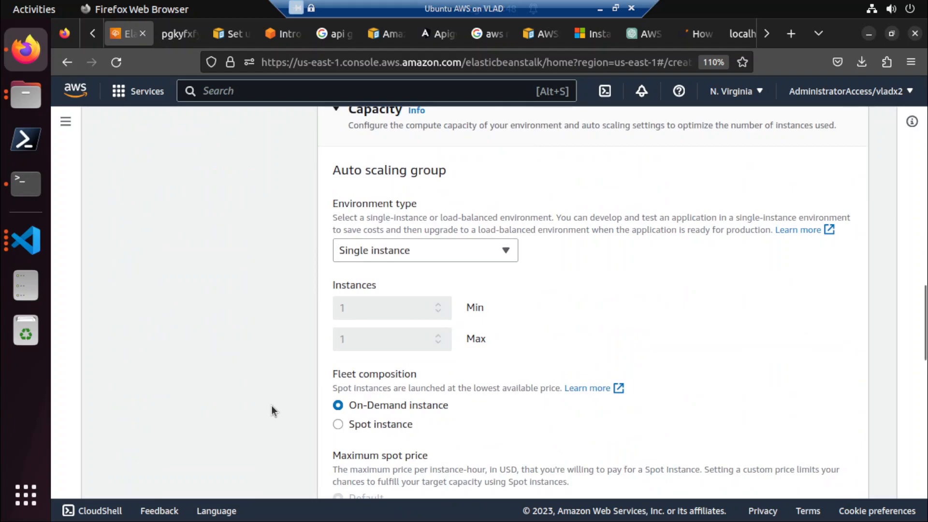
pyautogui.scroll(-5, 271, 406)
pyautogui.scroll(-4, 271, 406)
pyautogui.scroll(4, 271, 406)
pyautogui.scroll(-8, 271, 406)
pyautogui.scroll(-6, 271, 410)
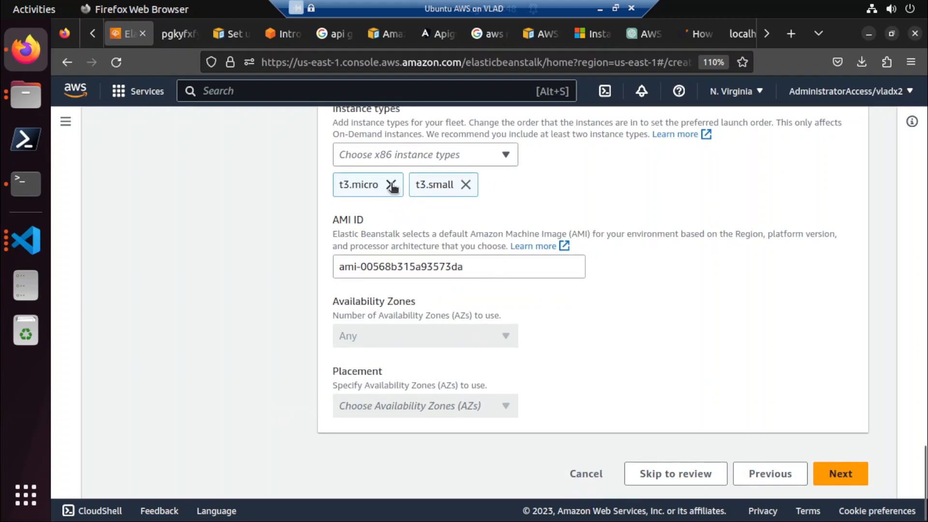
# Check the list of x86 instance types and remove t3.small and t3.micro from the fleet.
pyautogui.scroll(2, 435, 193)
pyautogui.scroll(1, 437, 196)
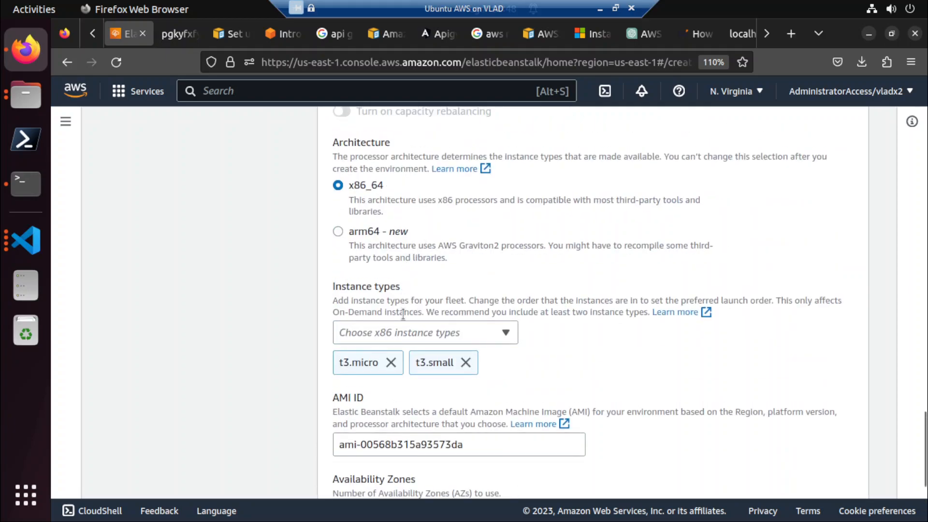
pyautogui.click(404, 334)
pyautogui.scroll(-4, 410, 232)
pyautogui.scroll(4, 410, 232)
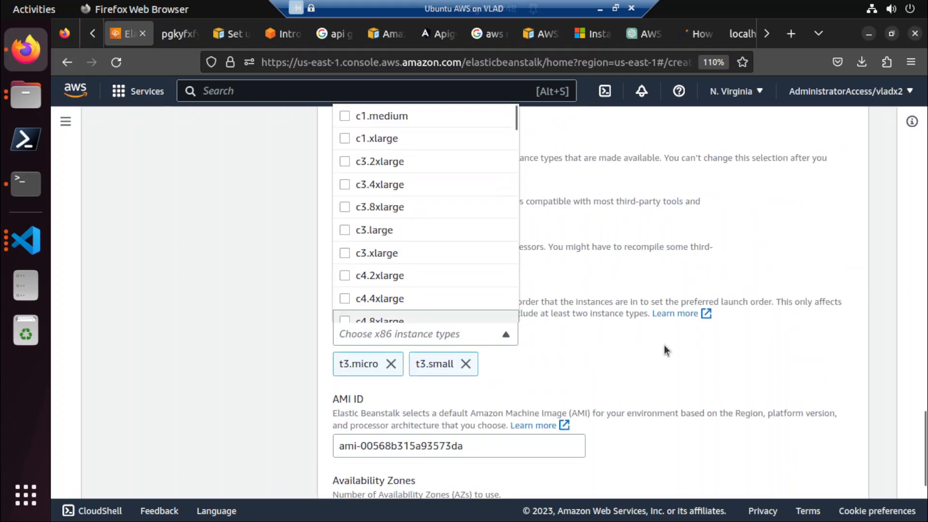
pyautogui.click(532, 359)
pyautogui.click(465, 364)
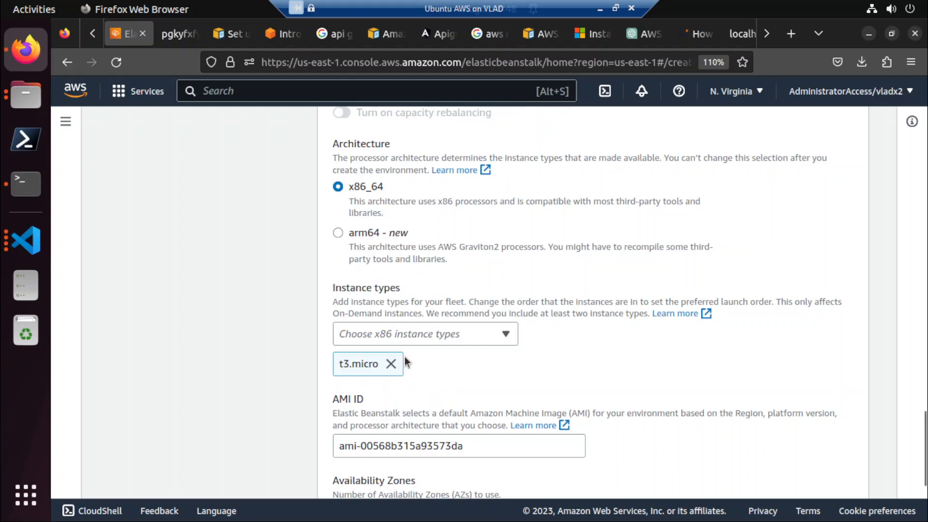
pyautogui.click(391, 364)
# Add t2.small as the only instance type and continue to updates, monitoring, and logging.
pyautogui.click(387, 337)
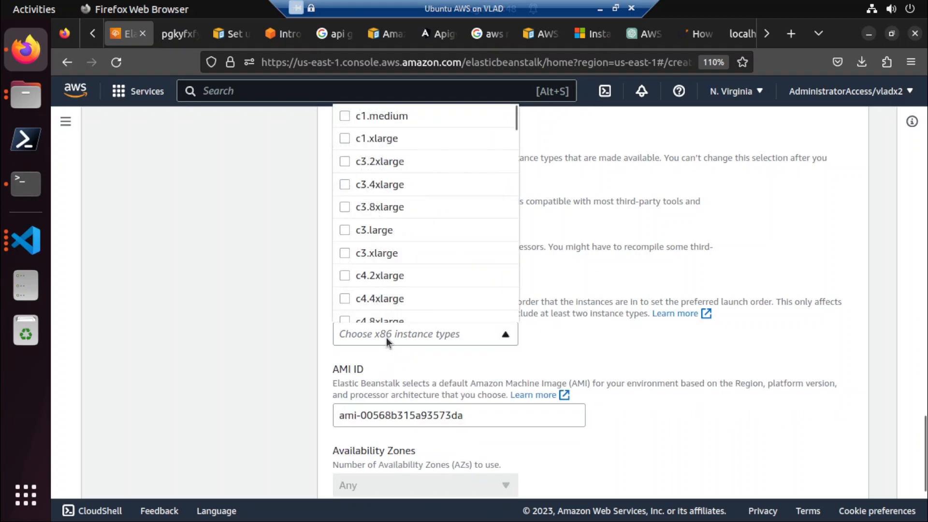
pyautogui.press('t')
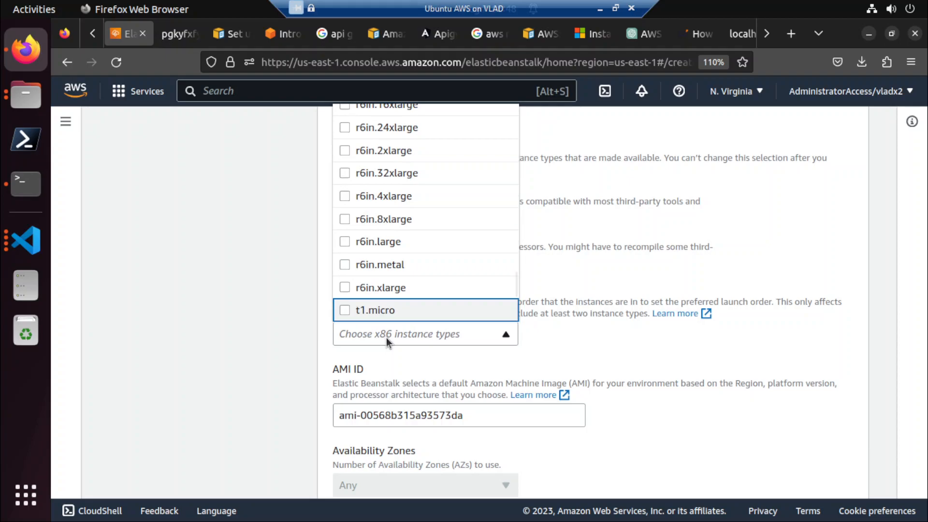
pyautogui.scroll(-3, 406, 282)
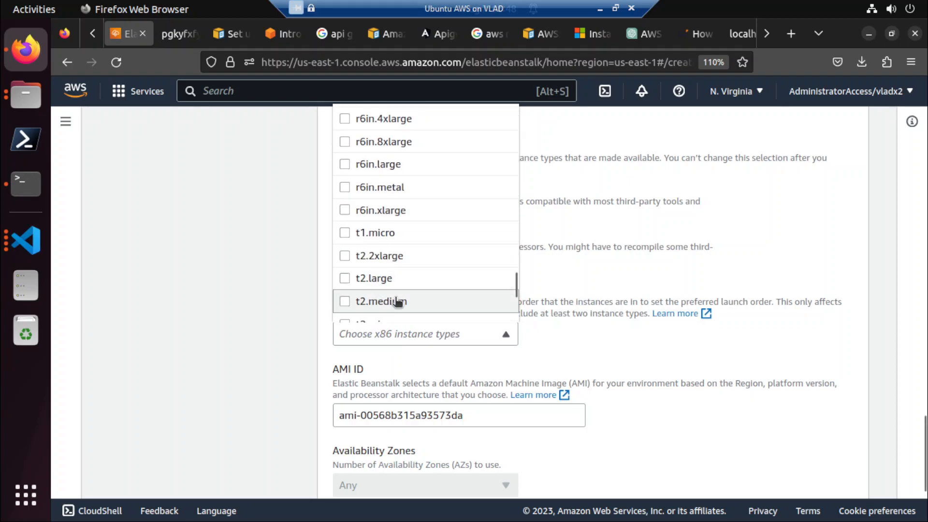
pyautogui.scroll(-3, 398, 302)
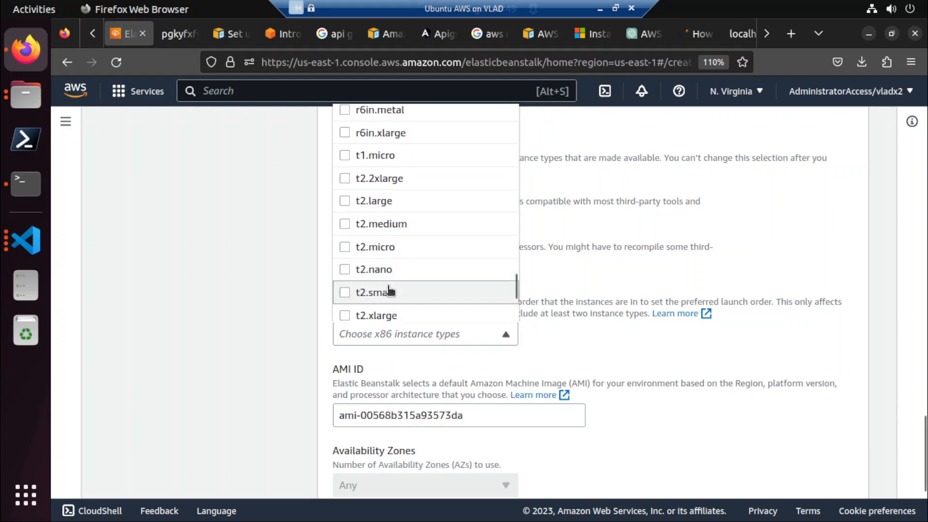
pyautogui.click(391, 290)
pyautogui.click(293, 326)
pyautogui.scroll(-3, 293, 326)
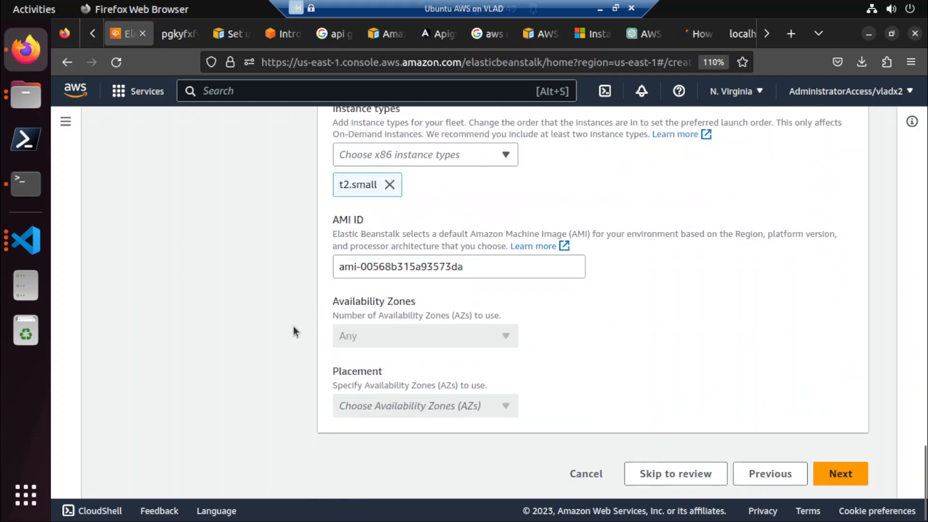
pyautogui.click(835, 478)
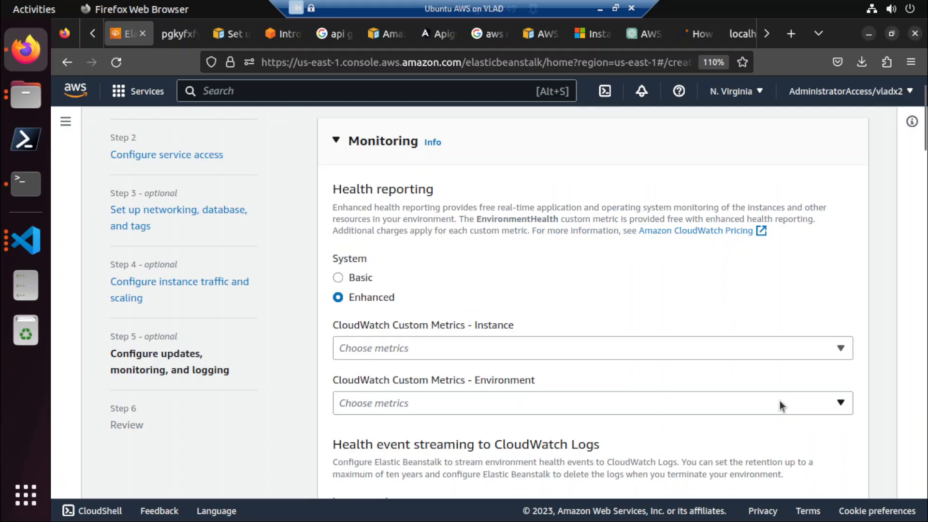
# Keep the default monitoring, deployment and log streaming settings without environment properties, and continue to the review.
pyautogui.scroll(-10, 779, 405)
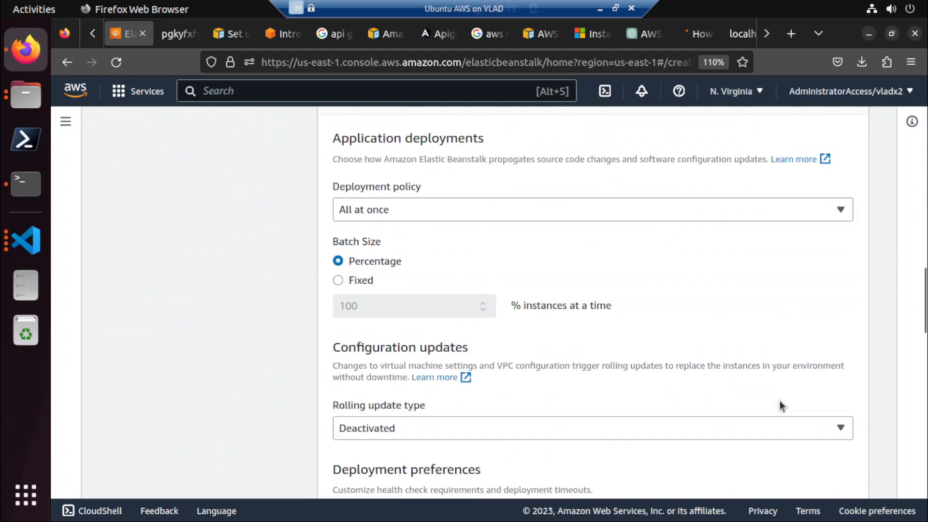
pyautogui.scroll(-15, 781, 405)
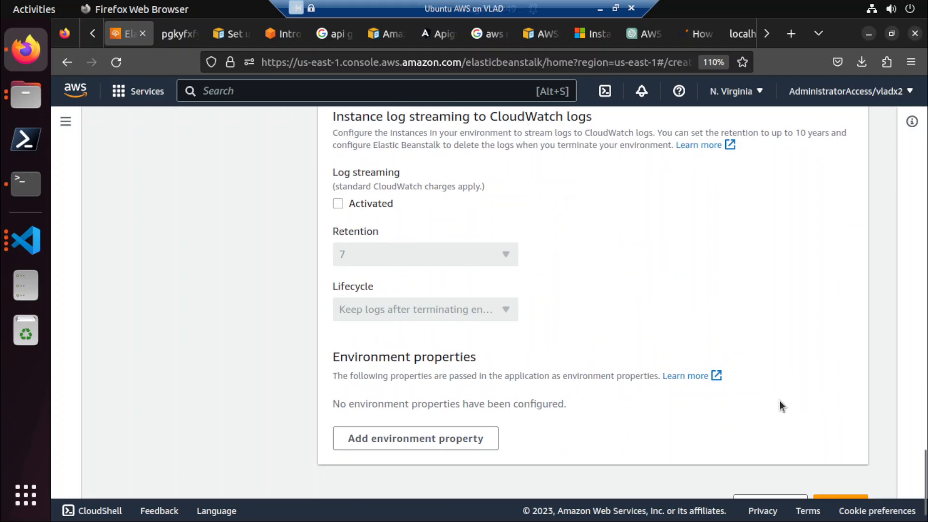
pyautogui.scroll(20, 780, 401)
pyautogui.scroll(10, 779, 404)
pyautogui.scroll(-6, 779, 404)
pyautogui.scroll(-5, 782, 405)
pyautogui.click(831, 480)
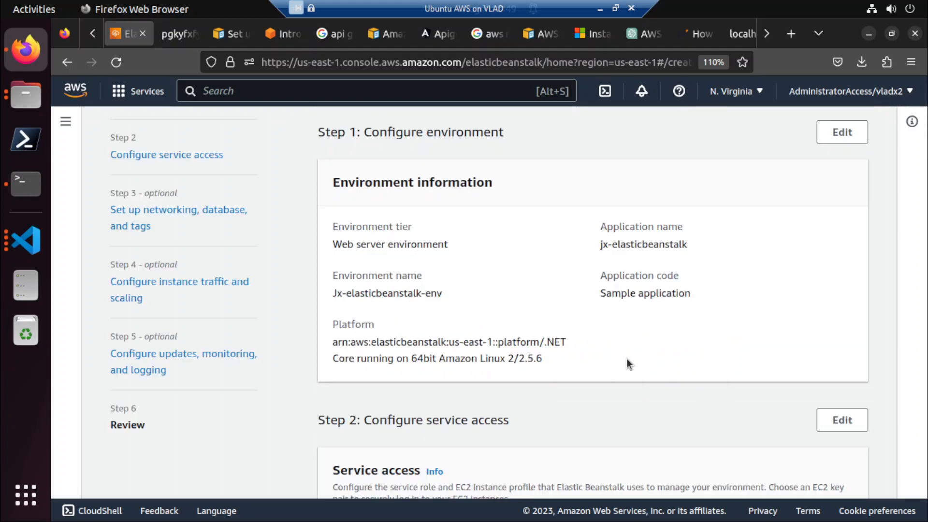
# Check the review summary and submit the Jx-elasticbeanstalk-env environment for creation.
pyautogui.scroll(-20, 655, 412)
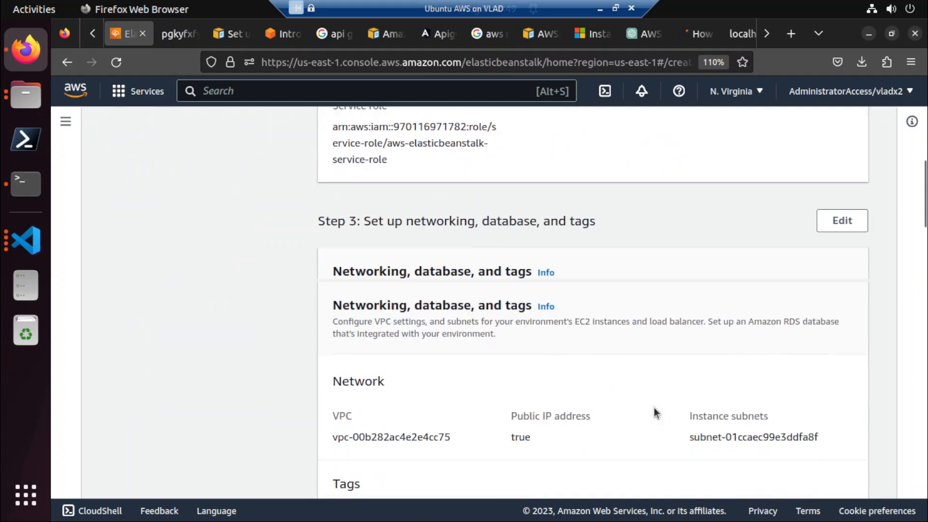
pyautogui.scroll(-10, 654, 411)
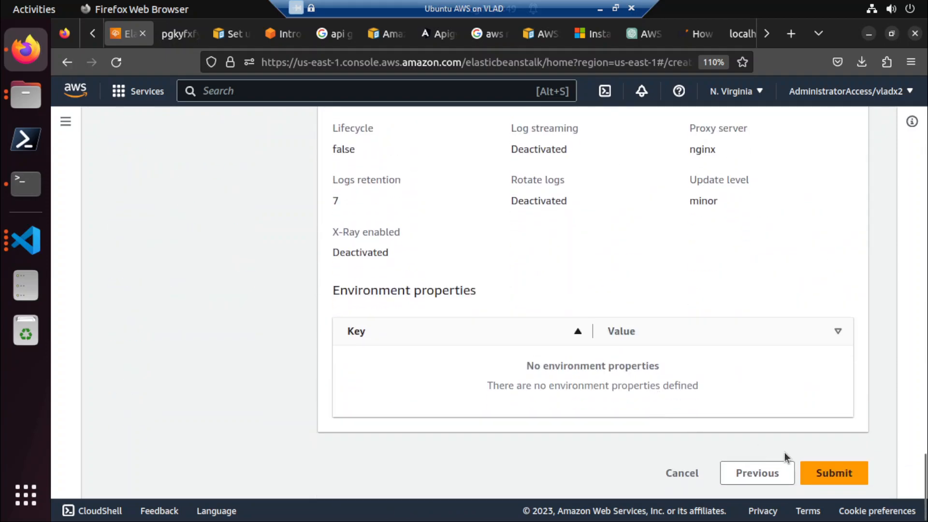
pyautogui.click(821, 476)
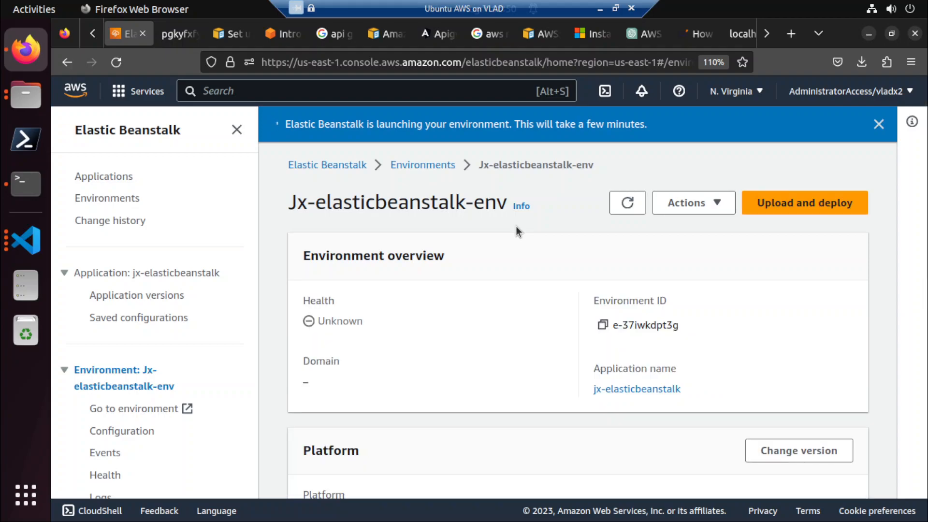
# Examine the environment's launch events and overview, and check which environment actions are available.
pyautogui.scroll(-10, 515, 226)
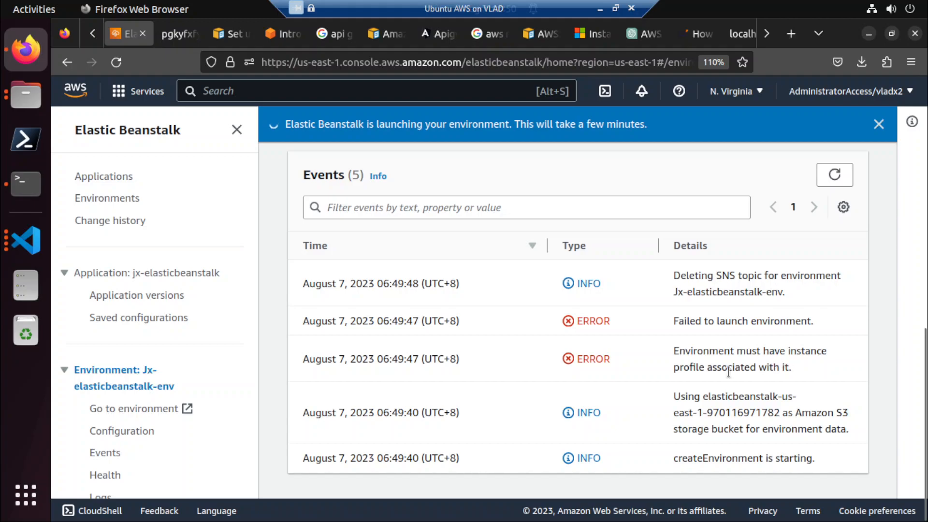
pyautogui.scroll(10, 730, 375)
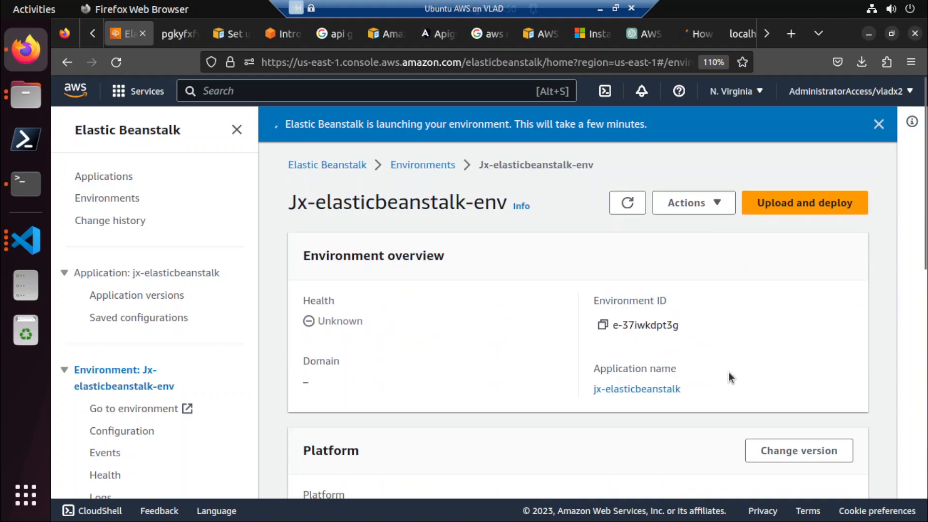
pyautogui.scroll(-10, 729, 377)
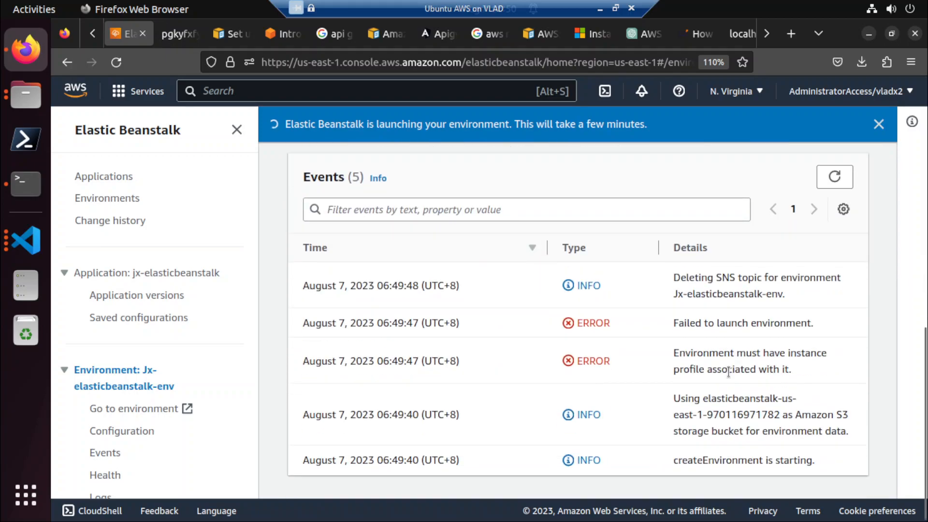
pyautogui.scroll(10, 729, 373)
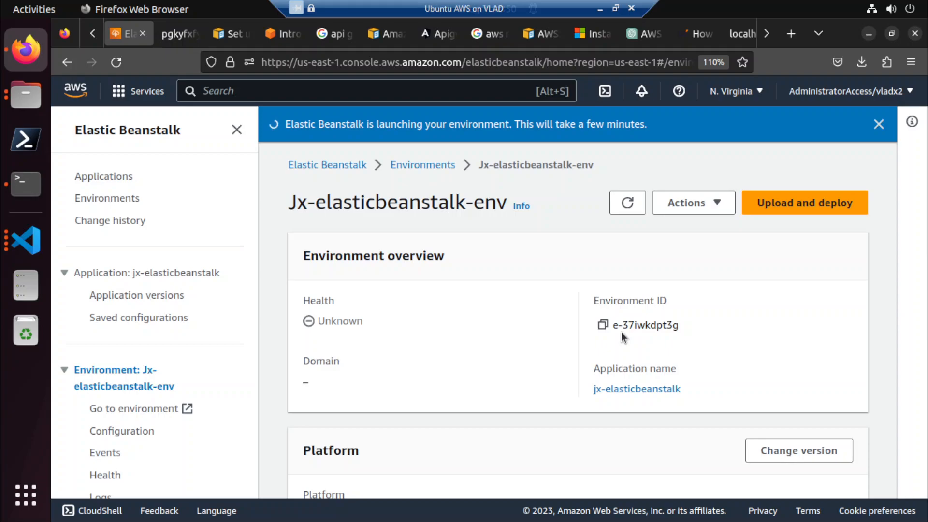
pyautogui.scroll(-10, 622, 338)
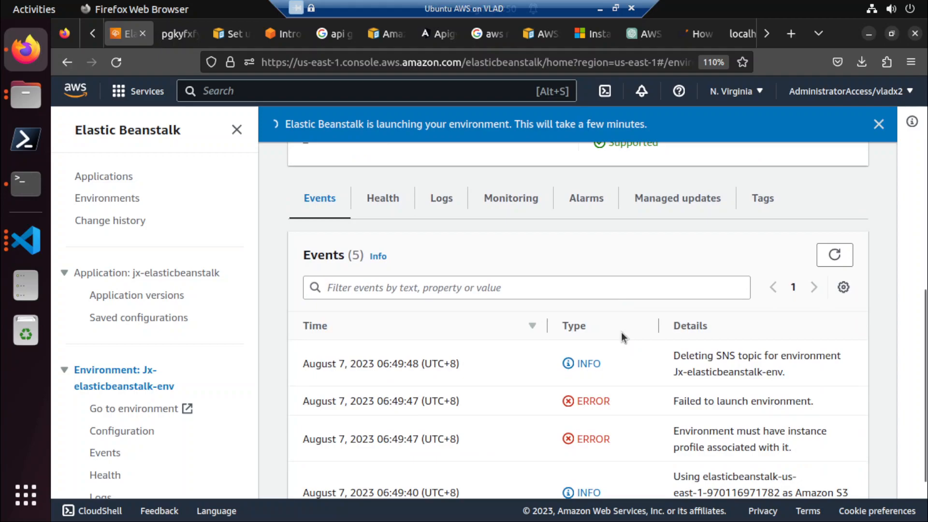
pyautogui.scroll(15, 622, 332)
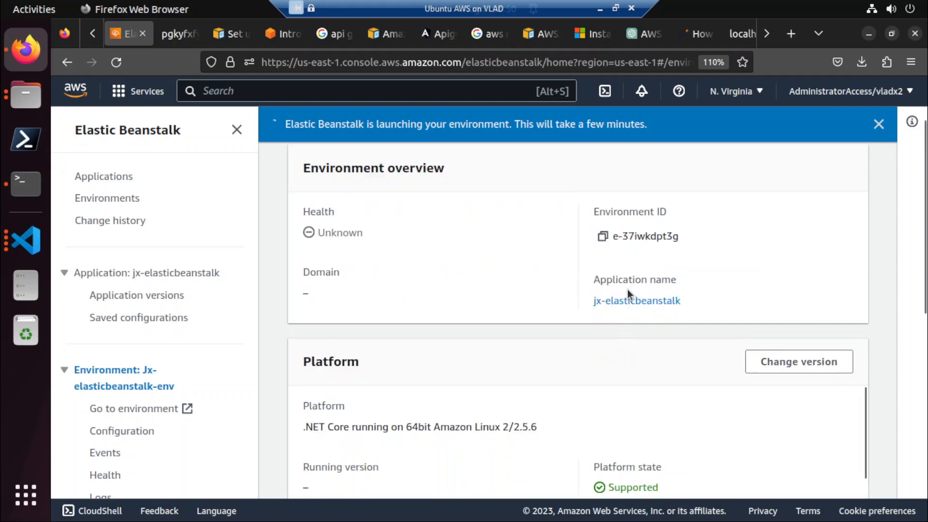
pyautogui.click(710, 202)
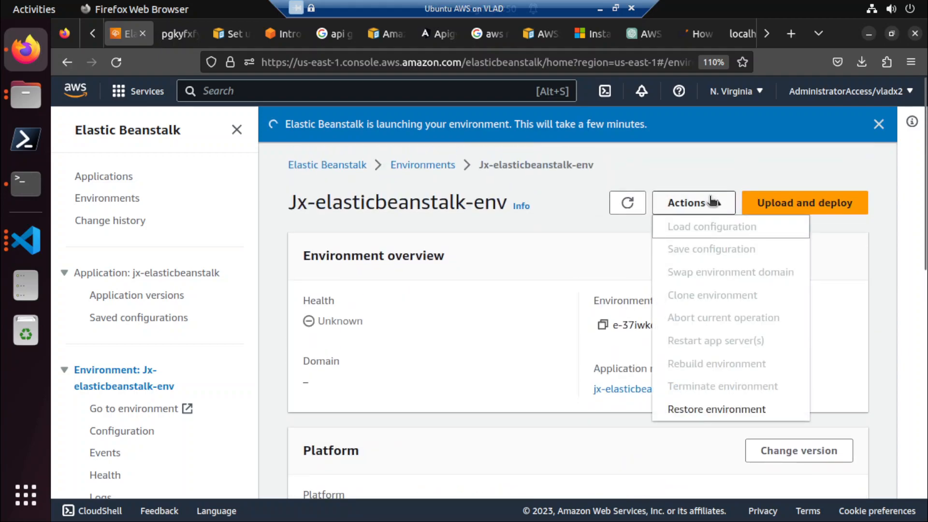
pyautogui.click(535, 255)
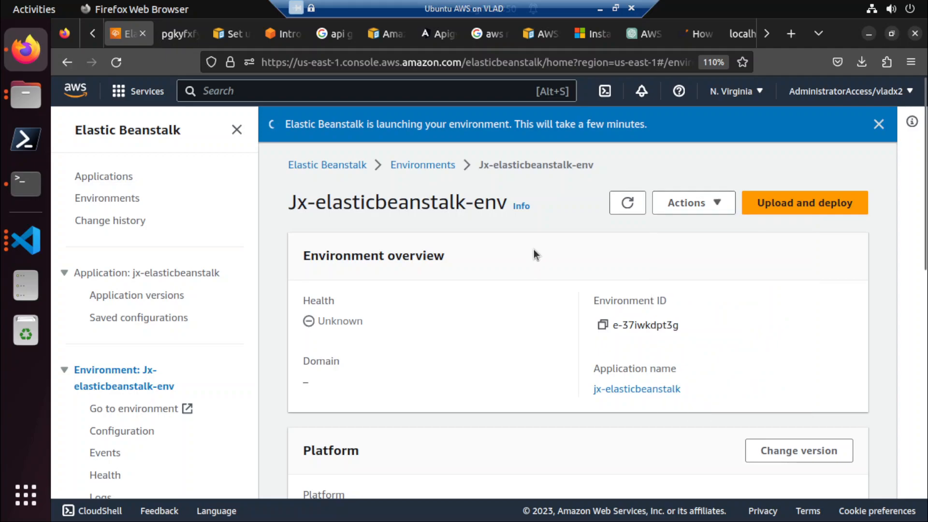
pyautogui.scroll(-10, 534, 248)
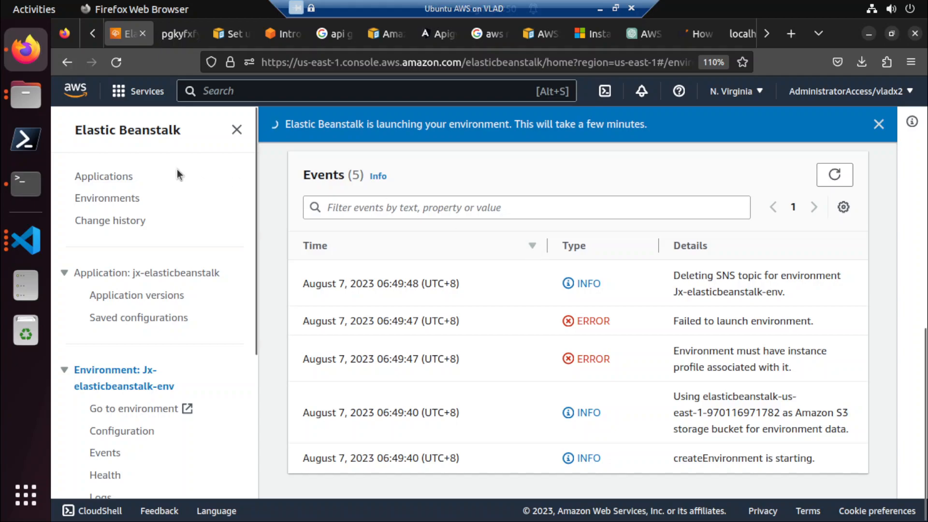
# Duplicate the environment's browser tab and return to the original one.
pyautogui.rightClick(137, 96)
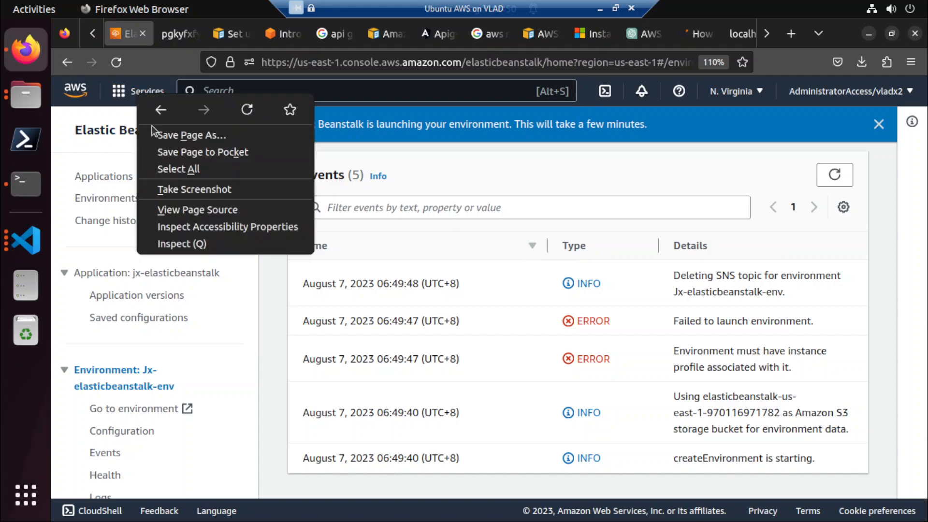
pyautogui.click(515, 173)
pyautogui.rightClick(123, 39)
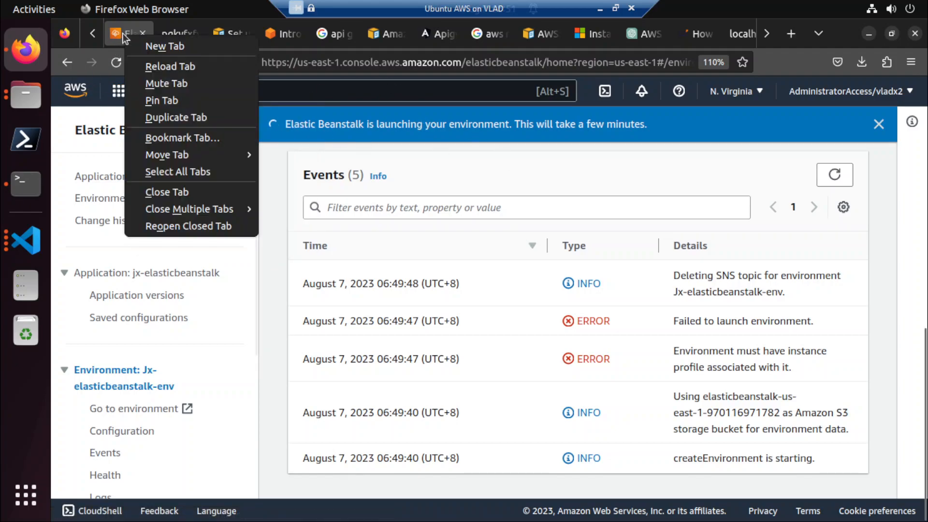
pyautogui.click(160, 118)
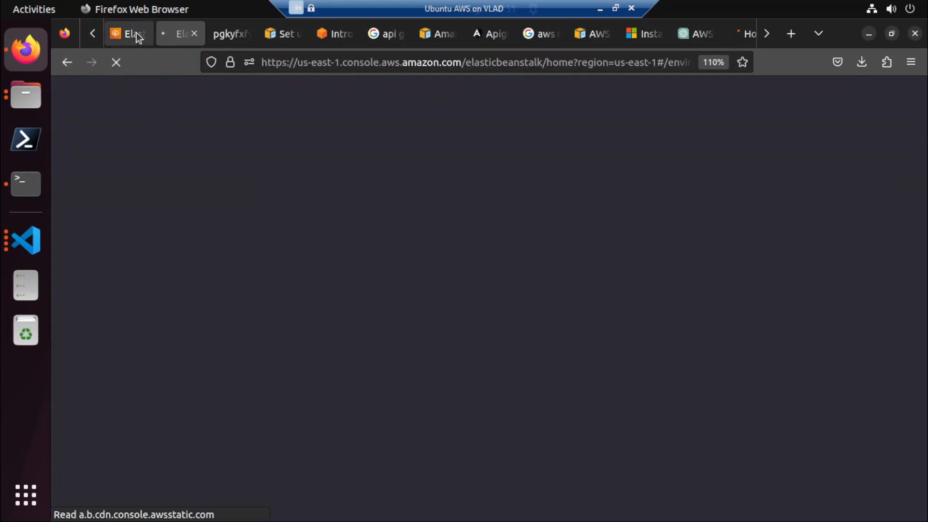
pyautogui.click(133, 35)
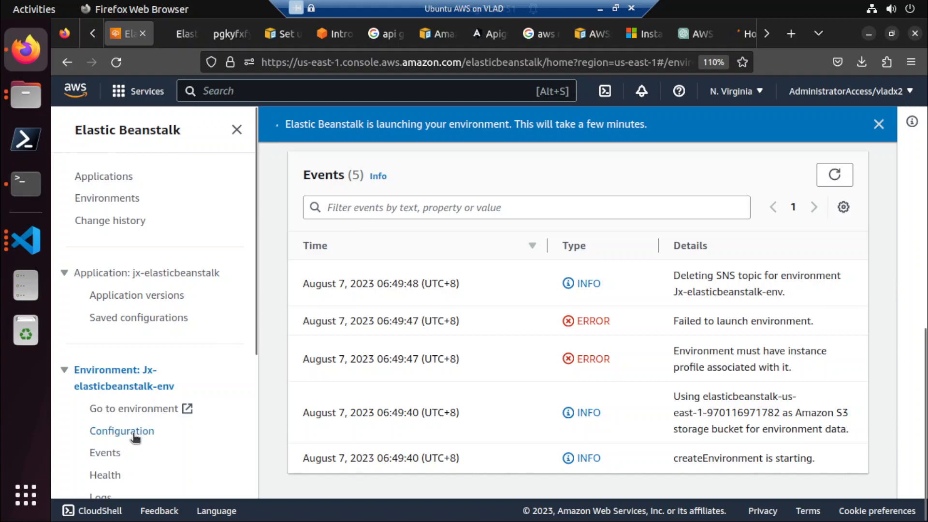
# Open the configuration page of the Jx-elasticbeanstalk-env environment.
pyautogui.scroll(-4, 137, 416)
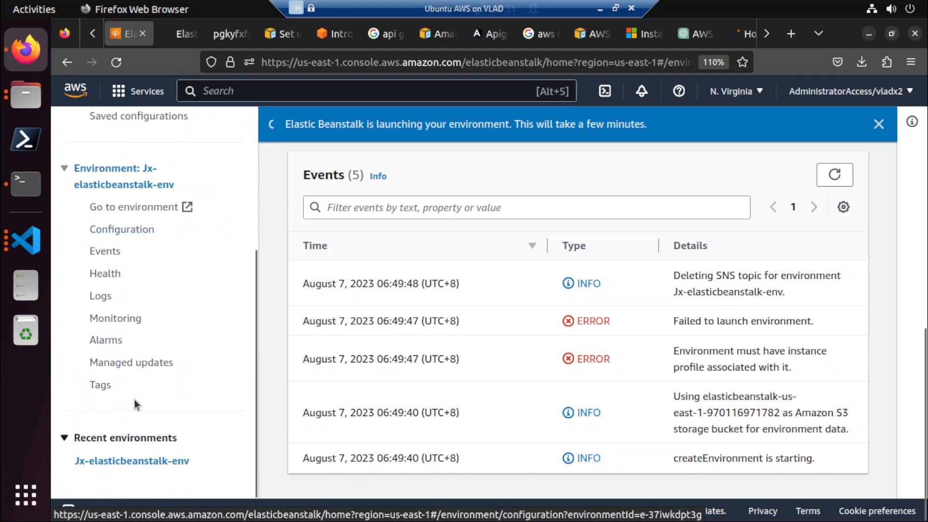
pyautogui.click(137, 228)
pyautogui.scroll(8, 513, 271)
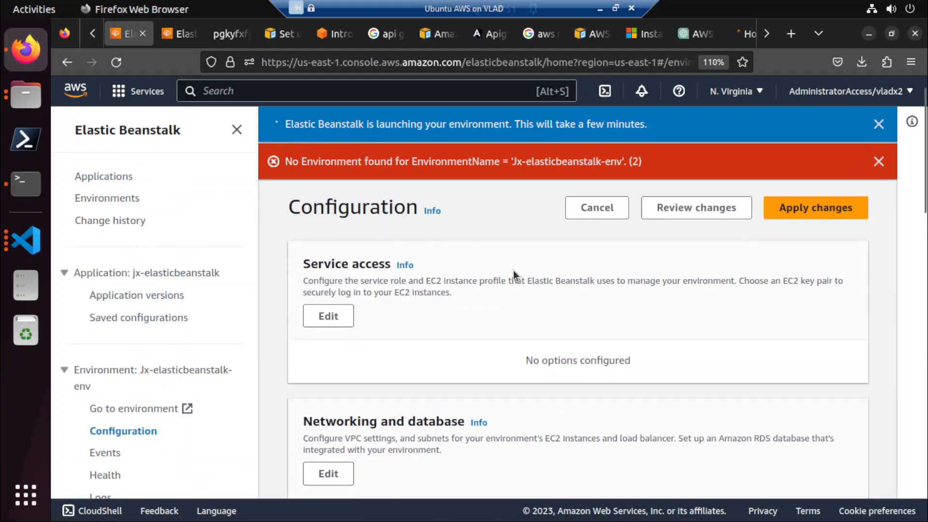
pyautogui.scroll(1, 513, 271)
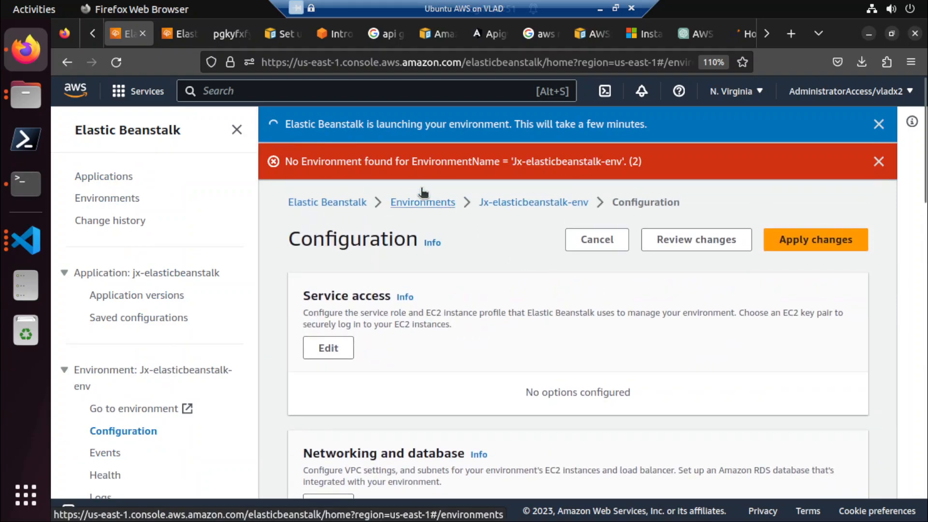
# Check the environment's events in the duplicated page, and dismiss the error banner on the original configuration page.
pyautogui.click(181, 36)
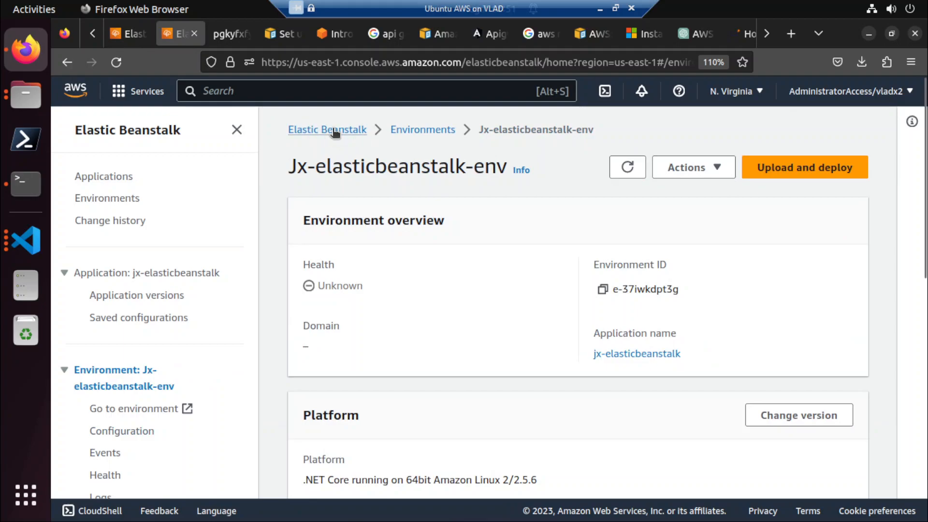
pyautogui.scroll(-10, 411, 308)
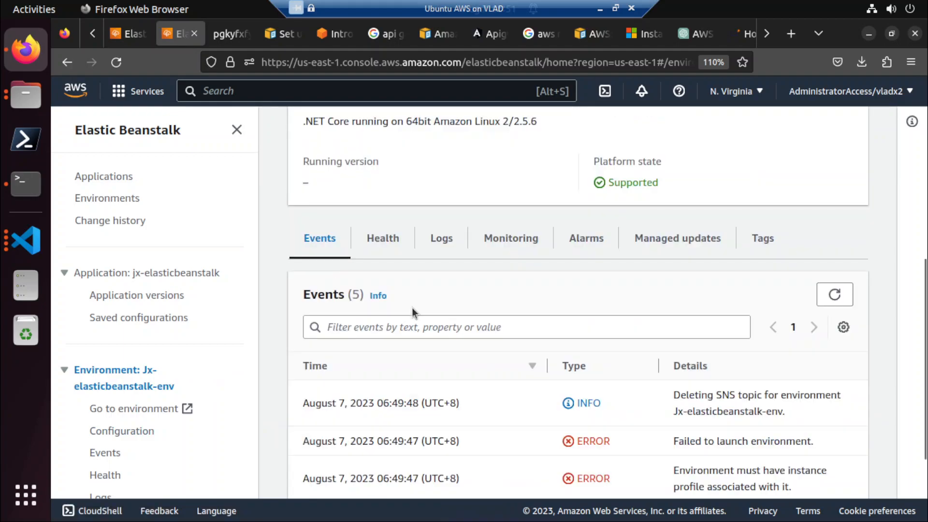
pyautogui.click(144, 29)
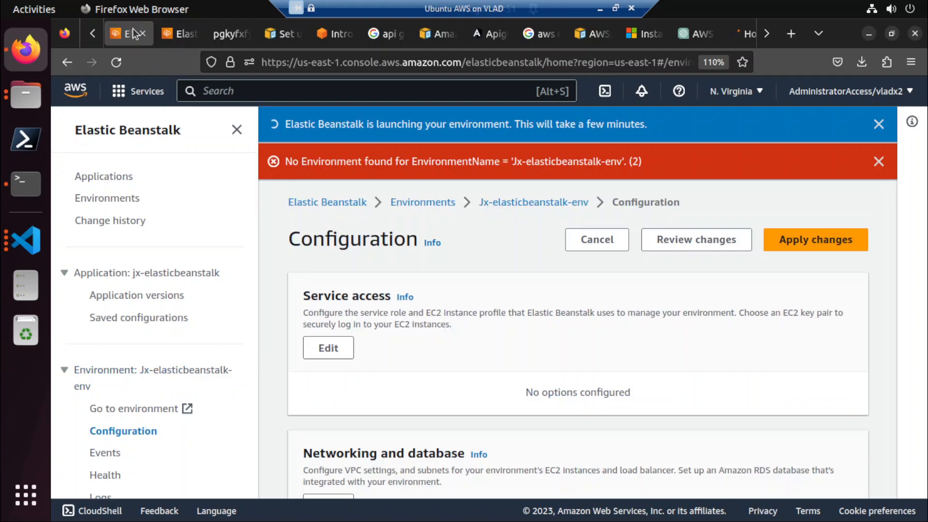
pyautogui.click(879, 161)
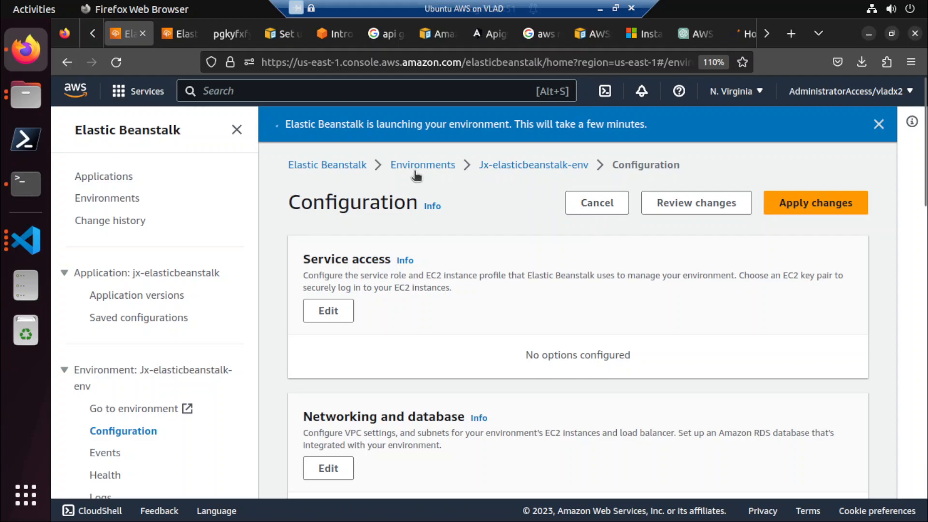
# Review the network, instance traffic and scaling, and updates, monitoring, and logging sections of the environment configuration.
pyautogui.scroll(-7, 431, 289)
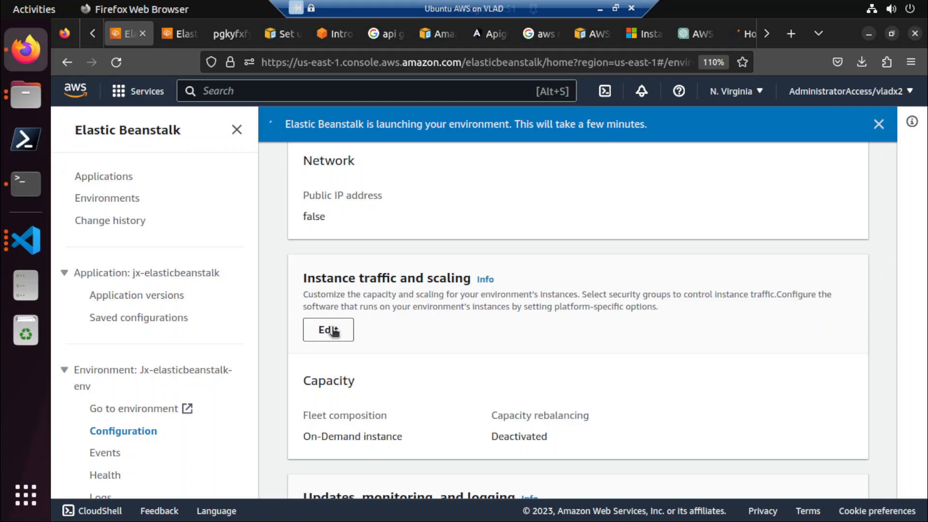
pyautogui.scroll(-4, 333, 331)
pyautogui.scroll(-5, 333, 331)
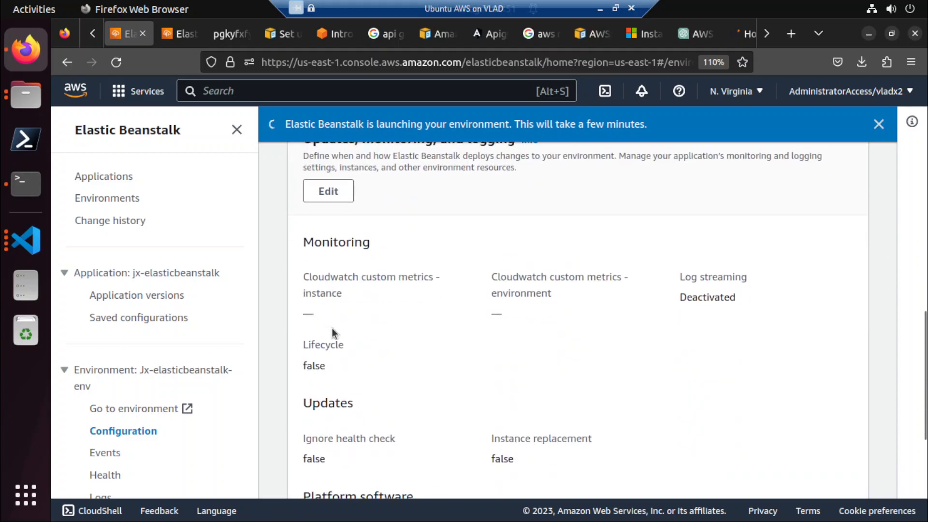
pyautogui.scroll(-3, 333, 334)
pyautogui.scroll(10, 333, 333)
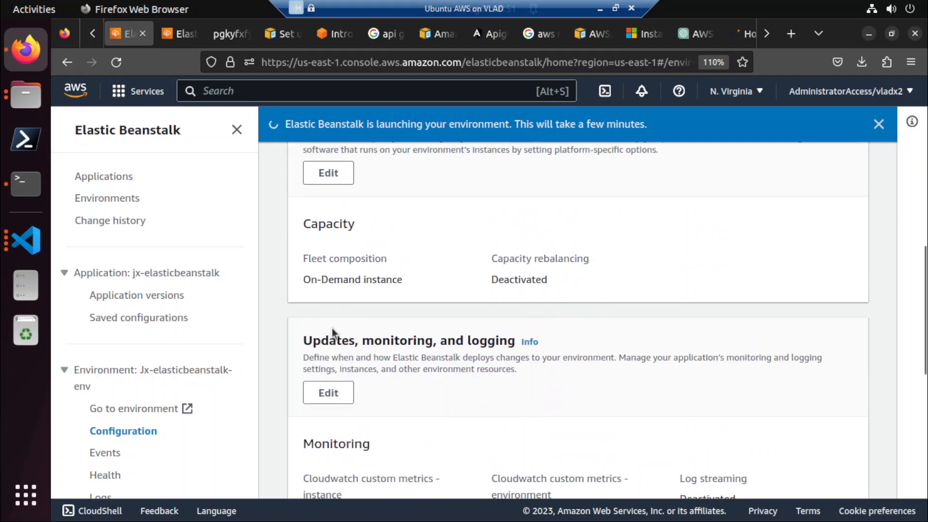
# Open instance traffic and scaling for editing and examine its security groups, auto scaling, instance types, Availability Zones and time-based scaling settings.
pyautogui.click(333, 347)
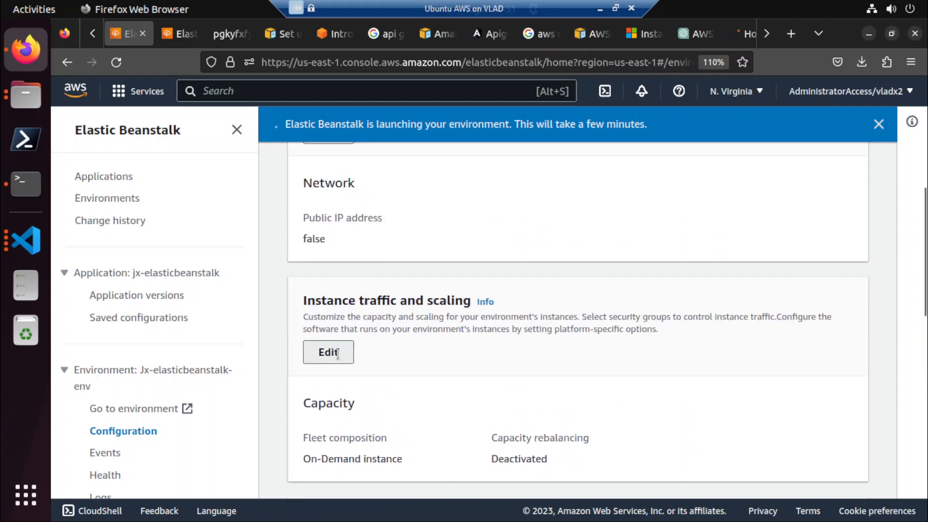
pyautogui.scroll(-10, 338, 353)
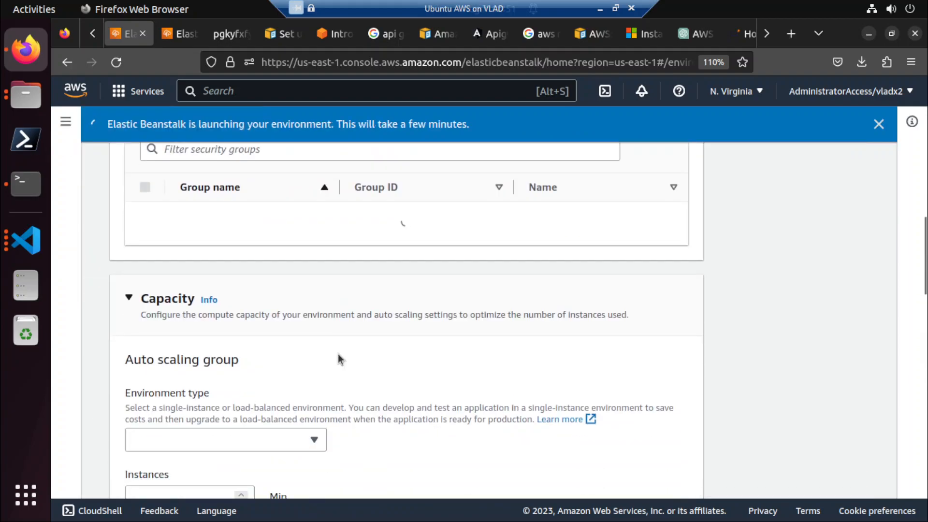
pyautogui.scroll(-7, 340, 357)
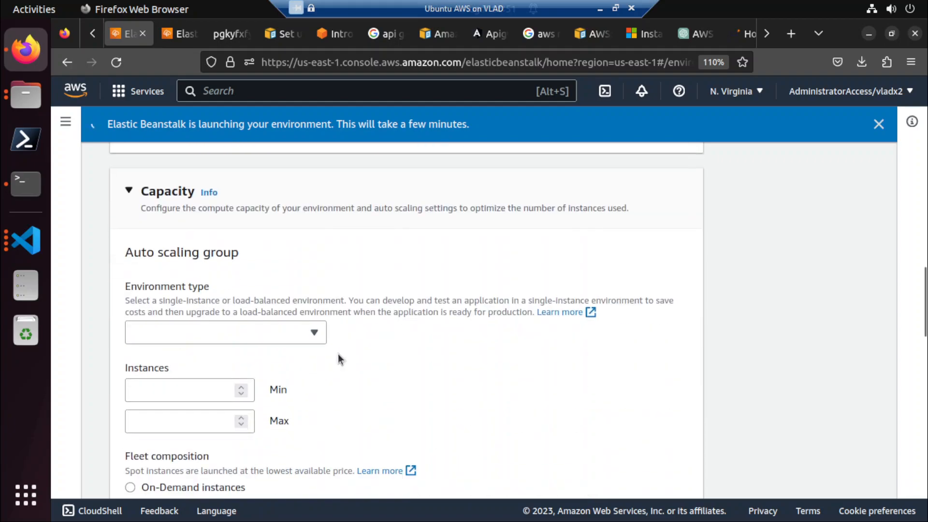
pyautogui.scroll(3, 338, 359)
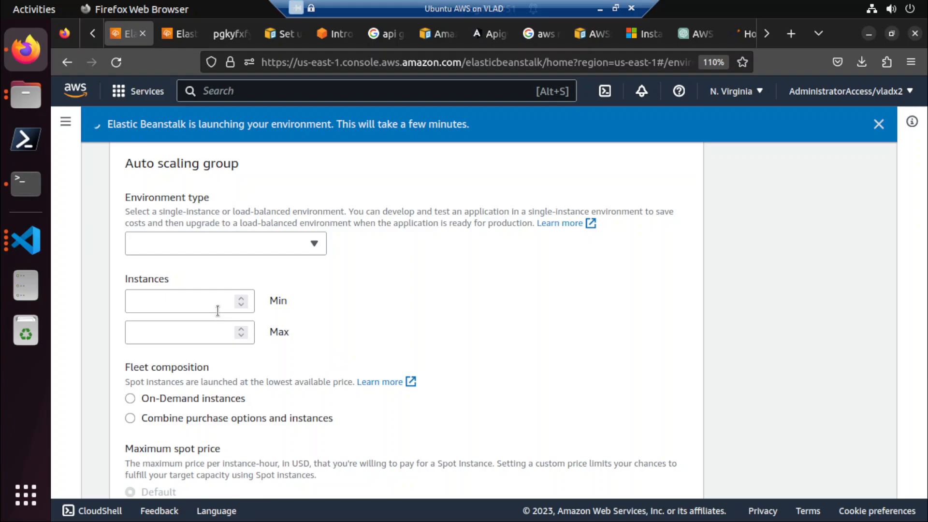
pyautogui.scroll(-4, 218, 313)
pyautogui.scroll(-10, 220, 316)
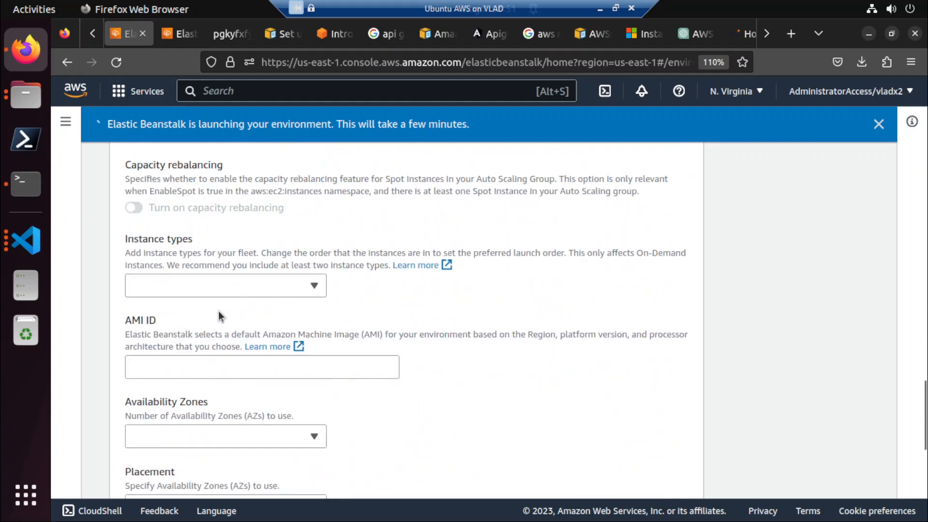
pyautogui.scroll(2, 220, 317)
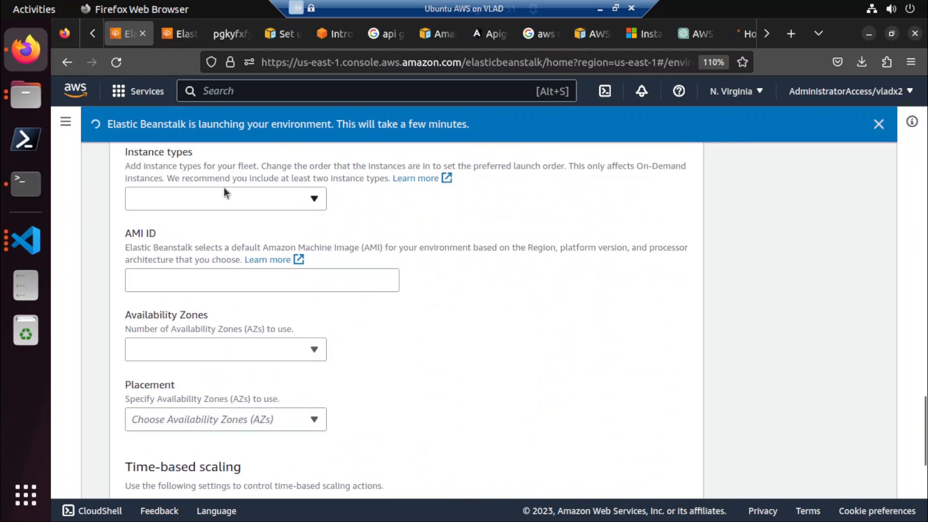
pyautogui.scroll(-3, 533, 334)
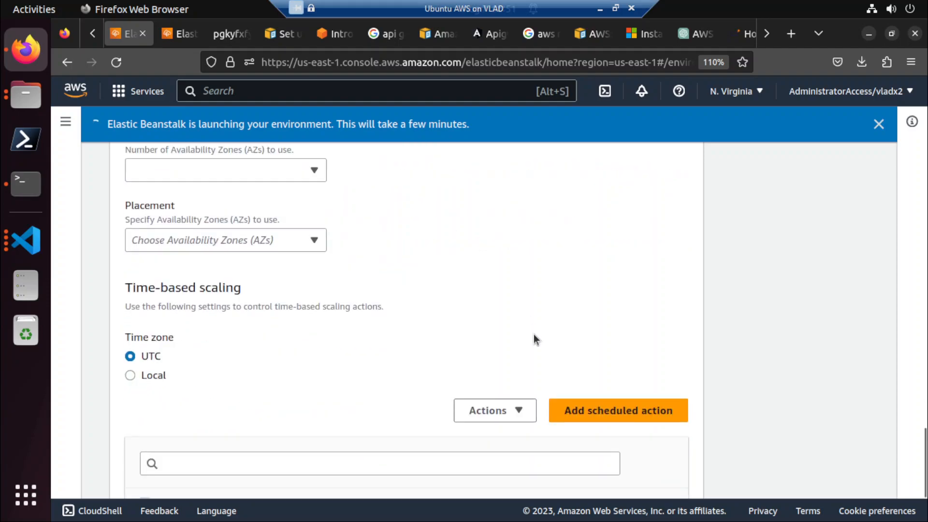
pyautogui.scroll(-3, 534, 335)
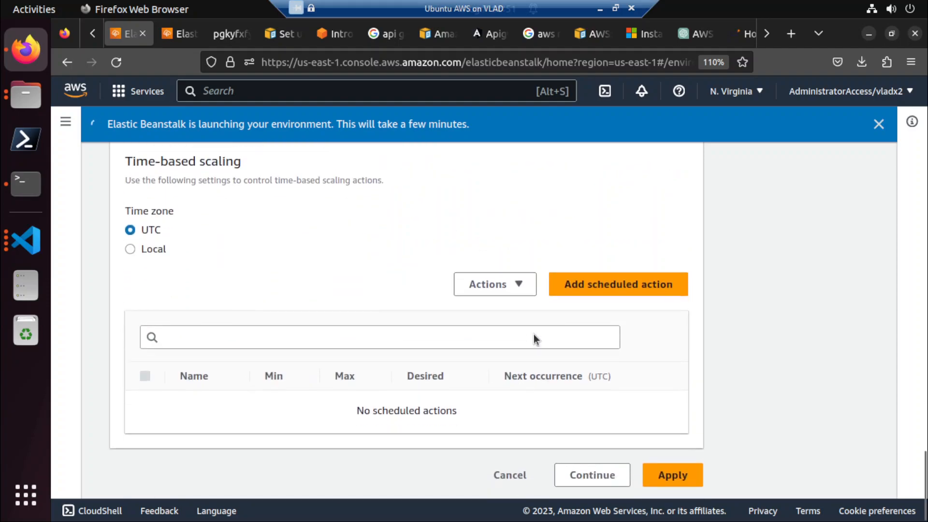
pyautogui.scroll(8, 534, 334)
pyautogui.scroll(10, 534, 334)
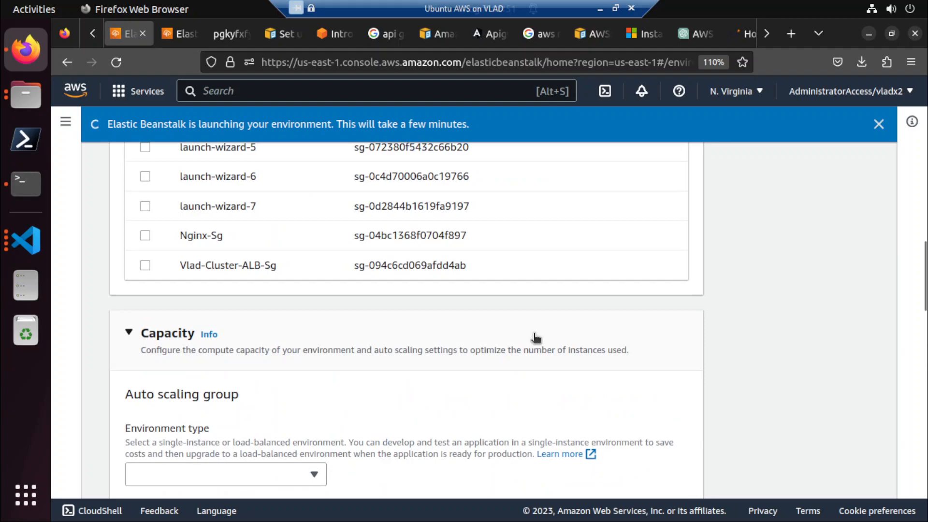
# Review the overview, platform details, events and available actions of the Jx-elasticbeanstalk-env environment in the duplicated page.
pyautogui.scroll(10, 536, 338)
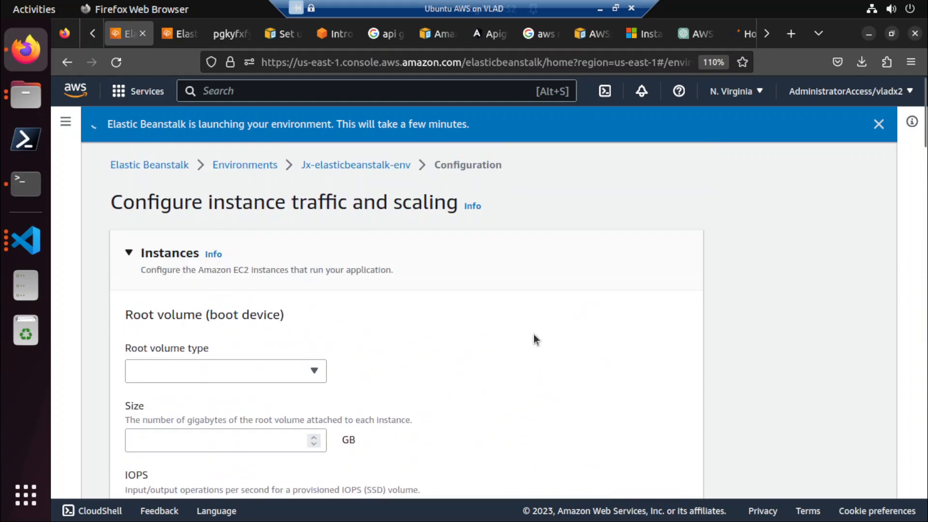
pyautogui.click(170, 33)
pyautogui.scroll(5, 254, 176)
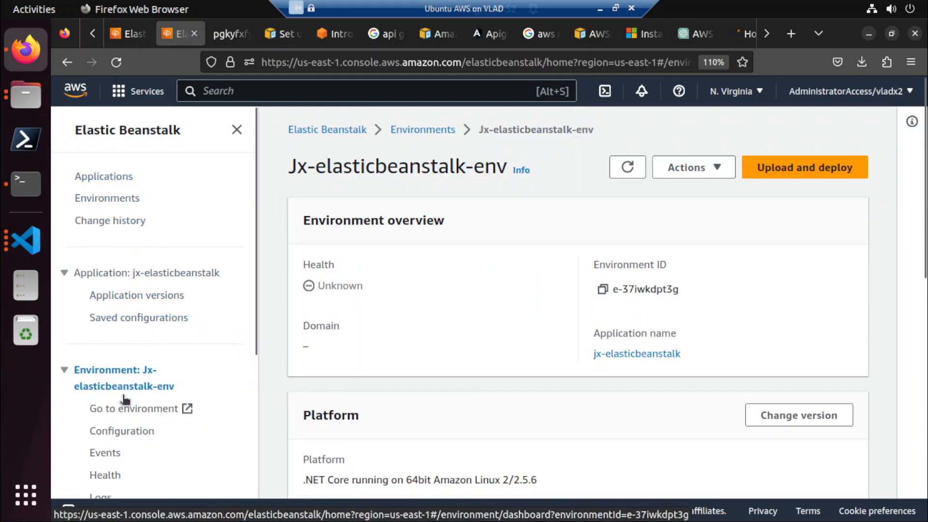
pyautogui.click(115, 452)
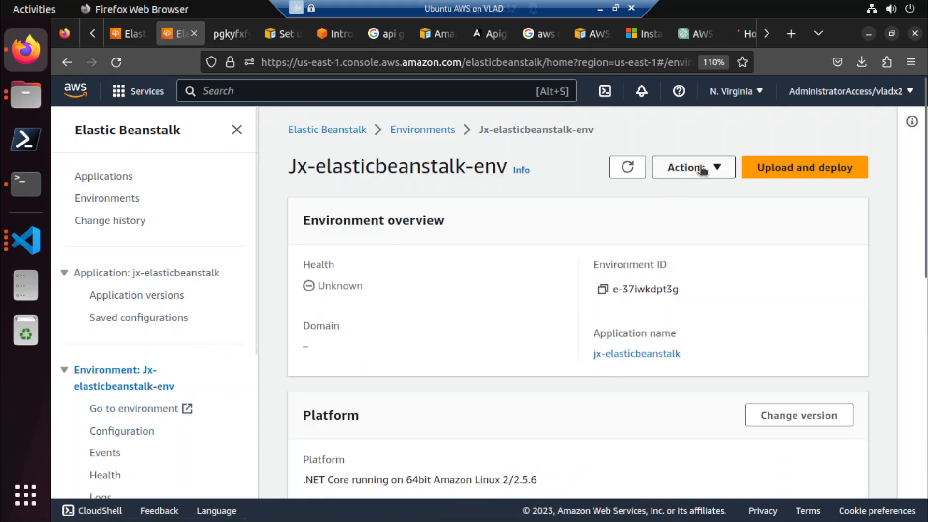
pyautogui.click(688, 167)
pyautogui.click(570, 235)
pyautogui.scroll(-5, 558, 290)
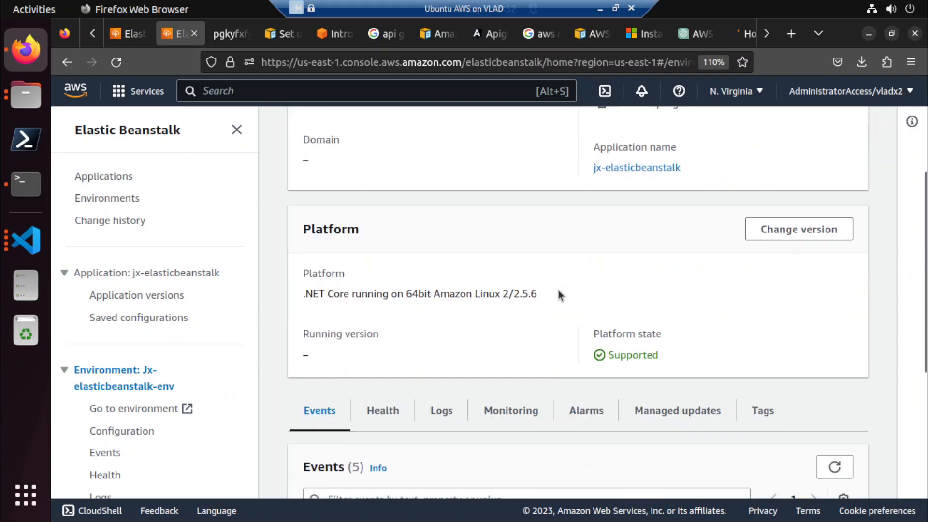
pyautogui.scroll(-3, 559, 290)
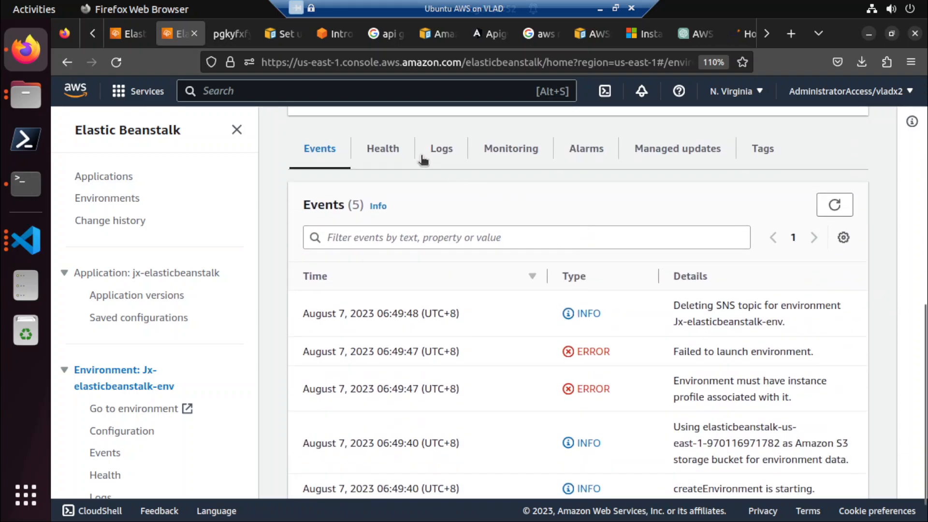
pyautogui.scroll(-1, 387, 263)
pyautogui.scroll(5, 387, 260)
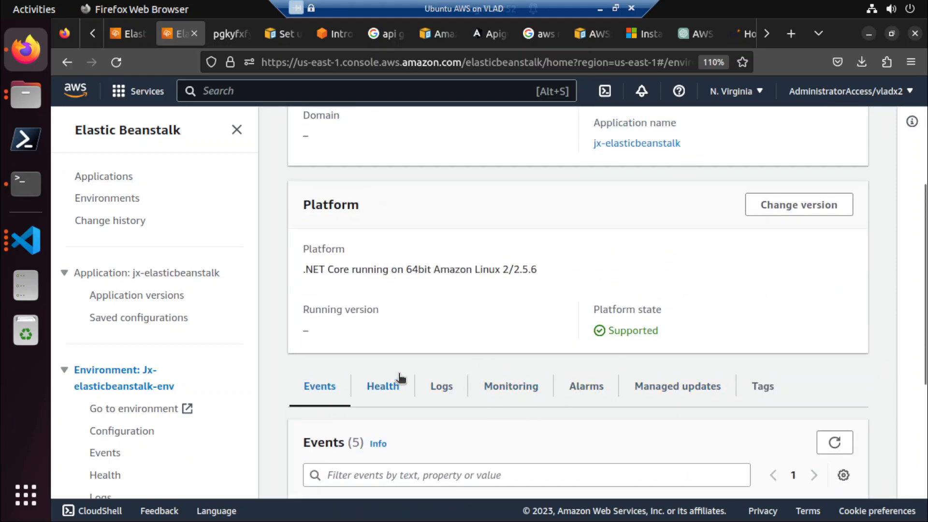
pyautogui.scroll(5, 398, 378)
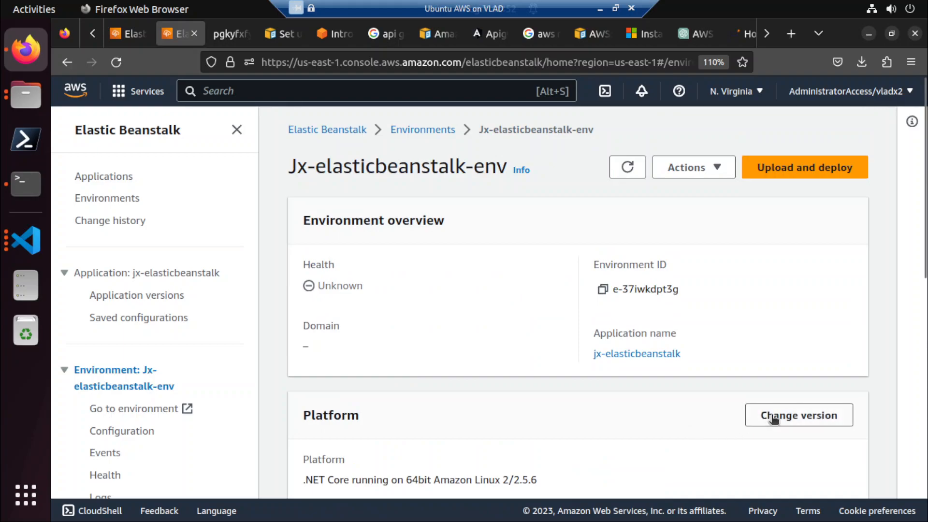
pyautogui.click(716, 173)
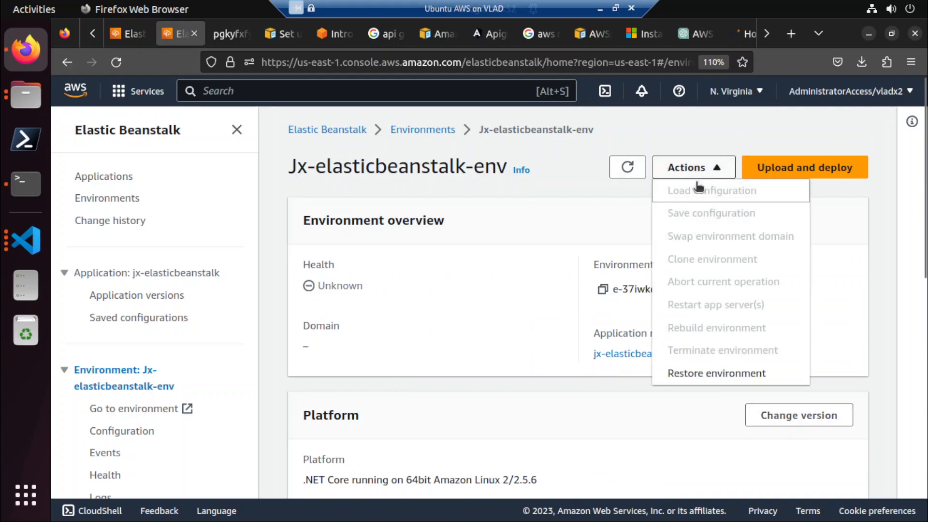
pyautogui.click(527, 200)
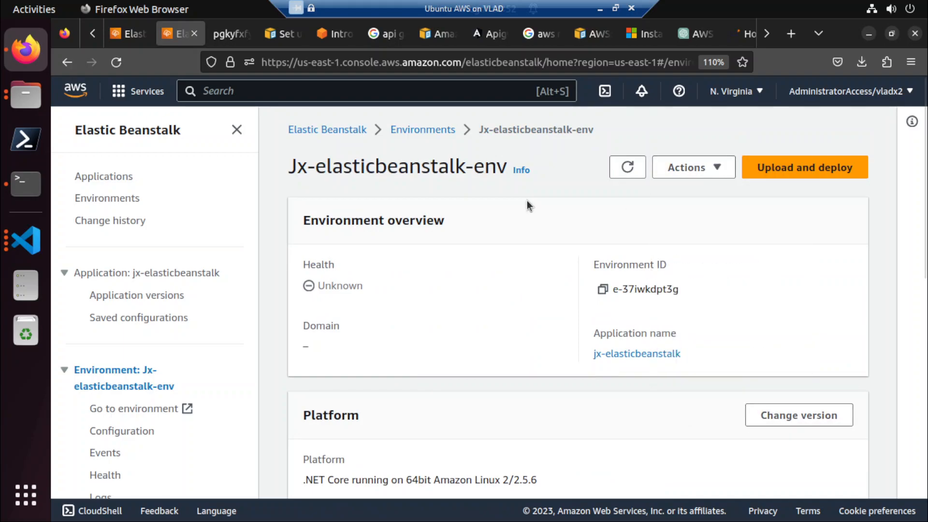
# Reopen the Jx-elasticbeanstalk-env environment from the environments list and read through its launch events.
pyautogui.click(418, 136)
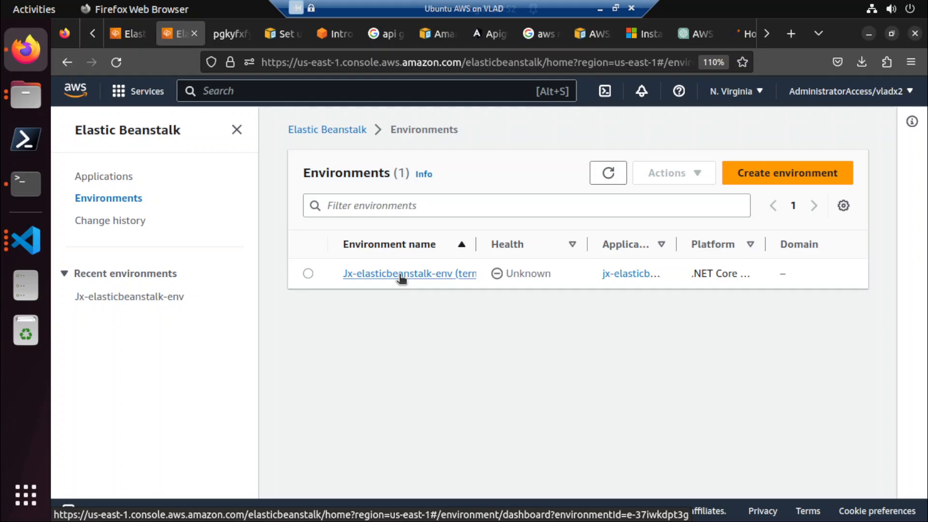
pyautogui.click(399, 274)
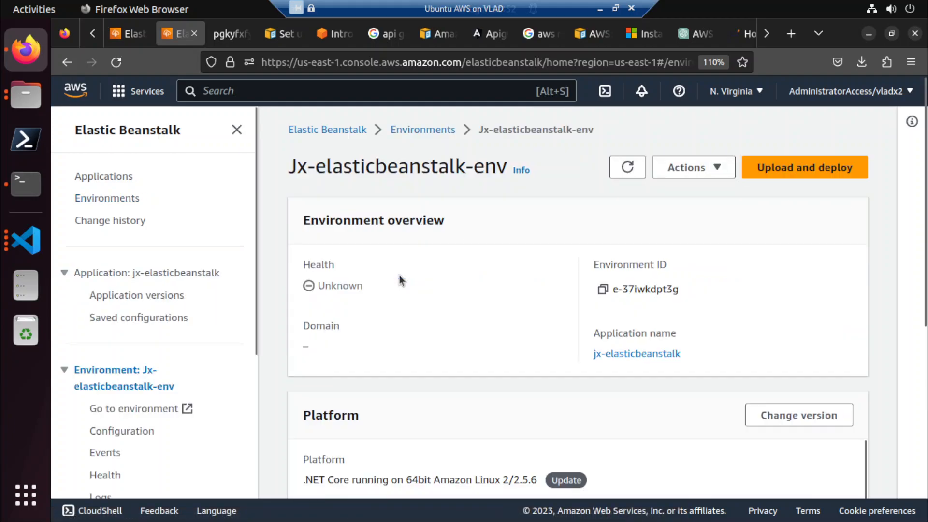
pyautogui.scroll(-3, 399, 274)
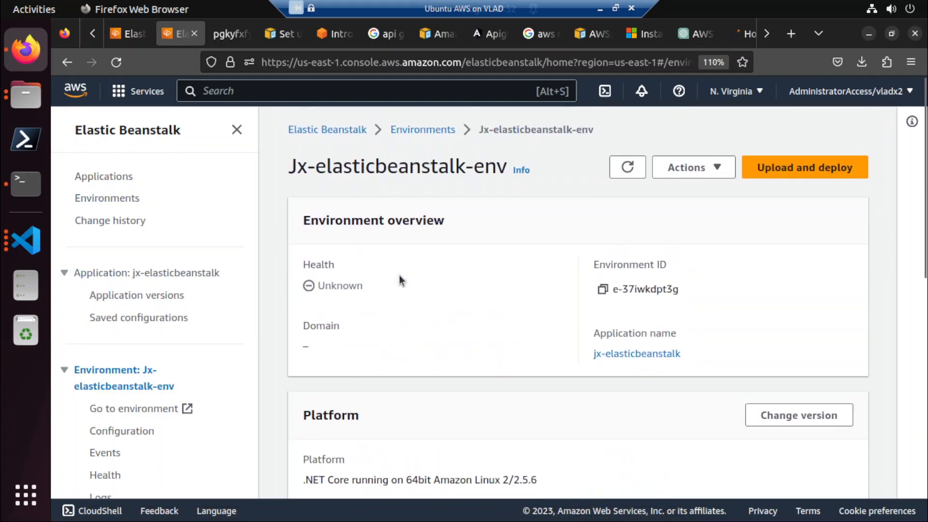
pyautogui.scroll(-10, 400, 274)
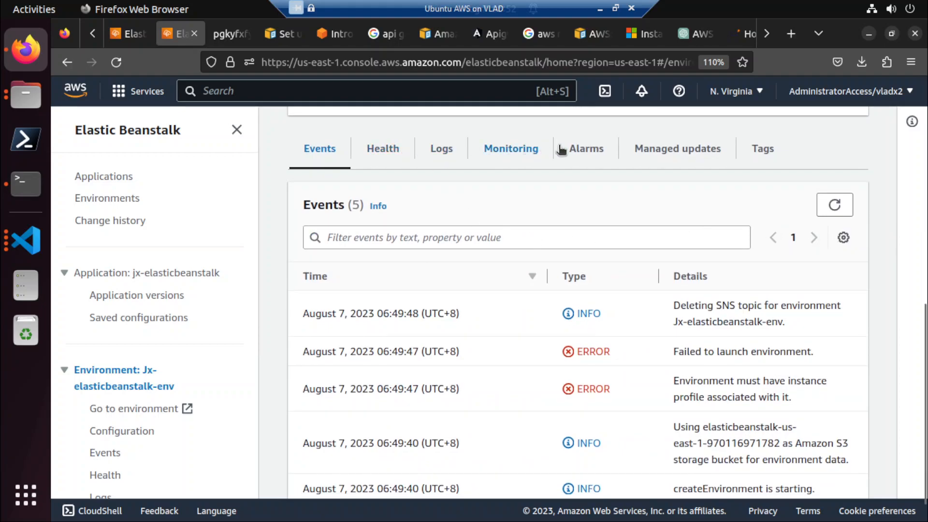
pyautogui.scroll(-1, 643, 276)
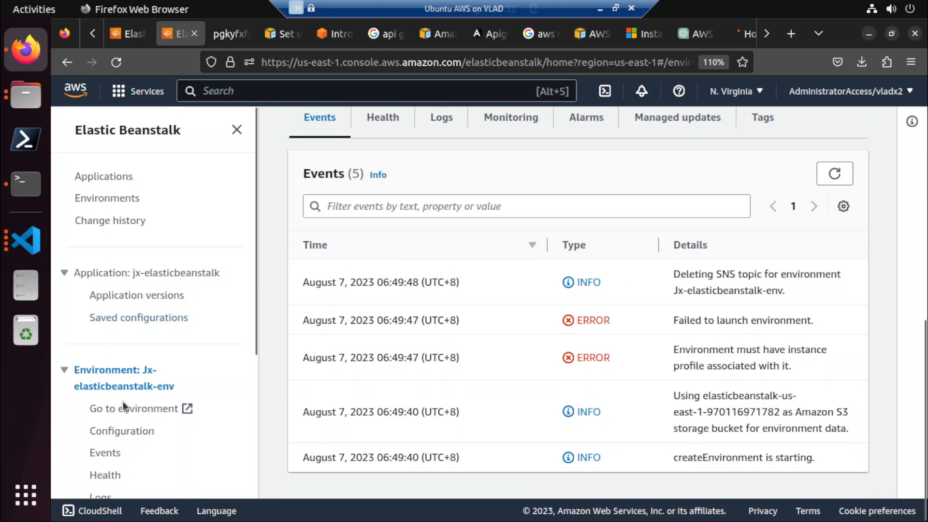
# Open the environment's instance traffic and scaling configuration for editing and examine its root volume, instance metadata and capacity settings.
pyautogui.click(126, 430)
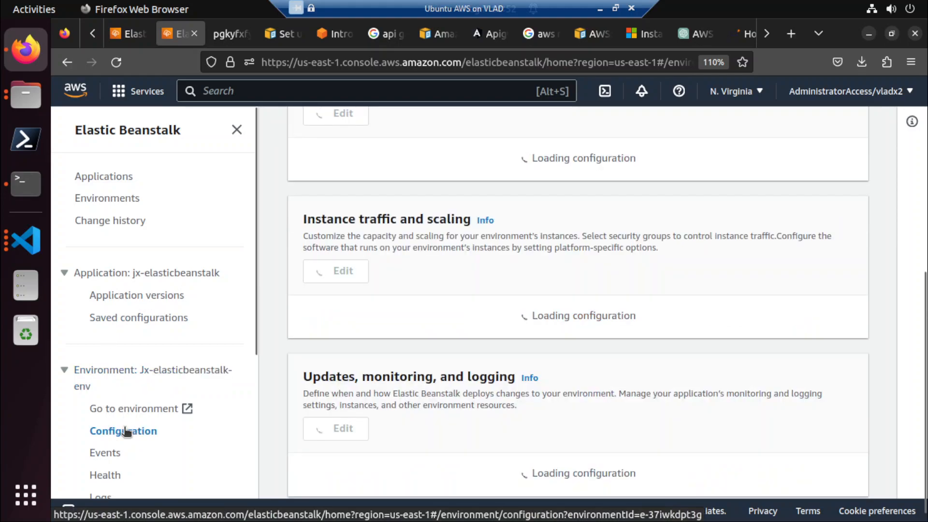
pyautogui.scroll(-3, 124, 431)
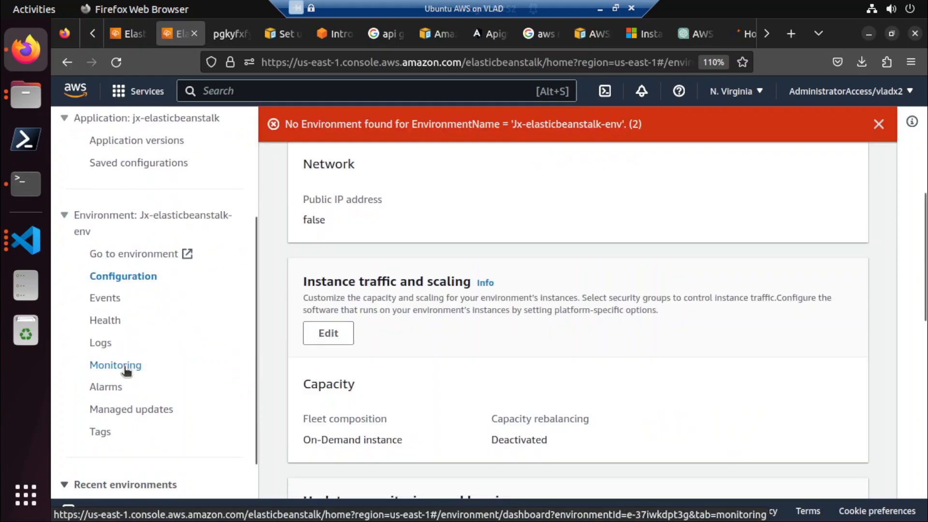
pyautogui.click(329, 335)
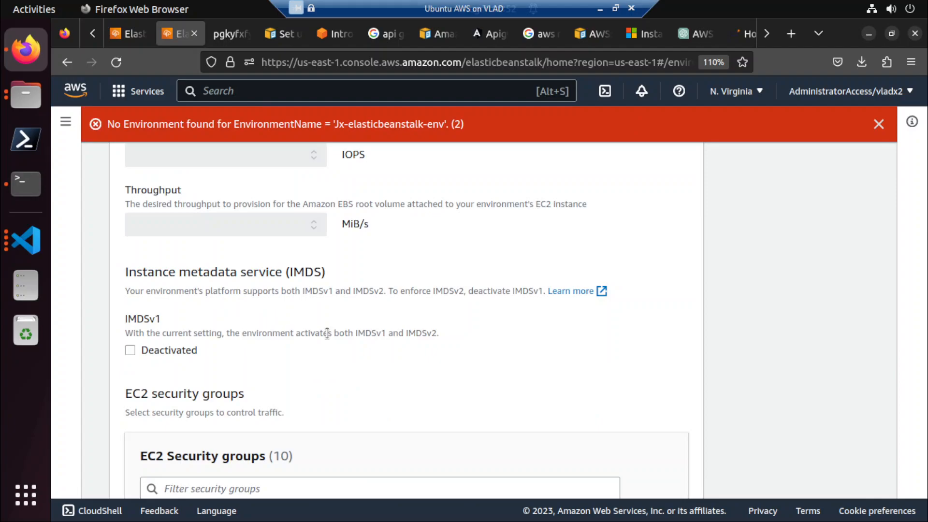
pyautogui.scroll(8, 327, 333)
pyautogui.click(252, 370)
pyautogui.click(253, 369)
pyautogui.scroll(-15, 415, 311)
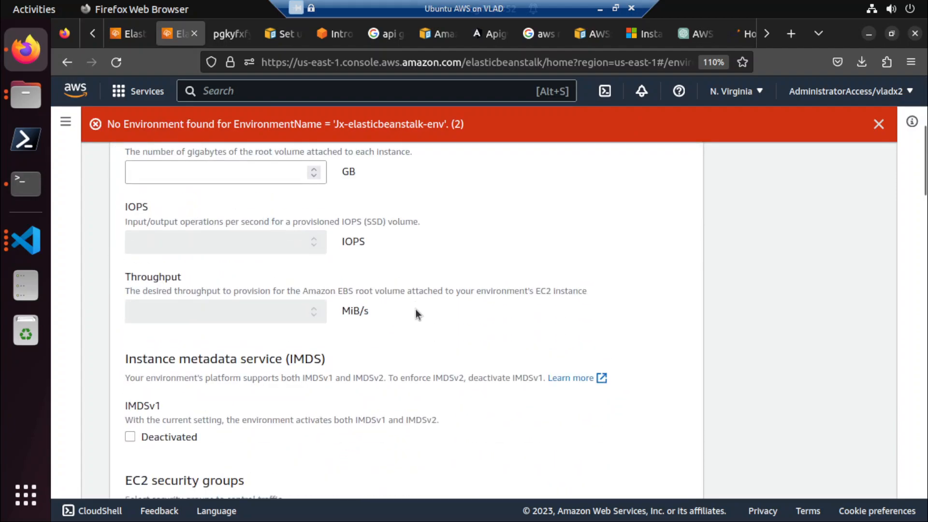
pyautogui.scroll(-2, 416, 309)
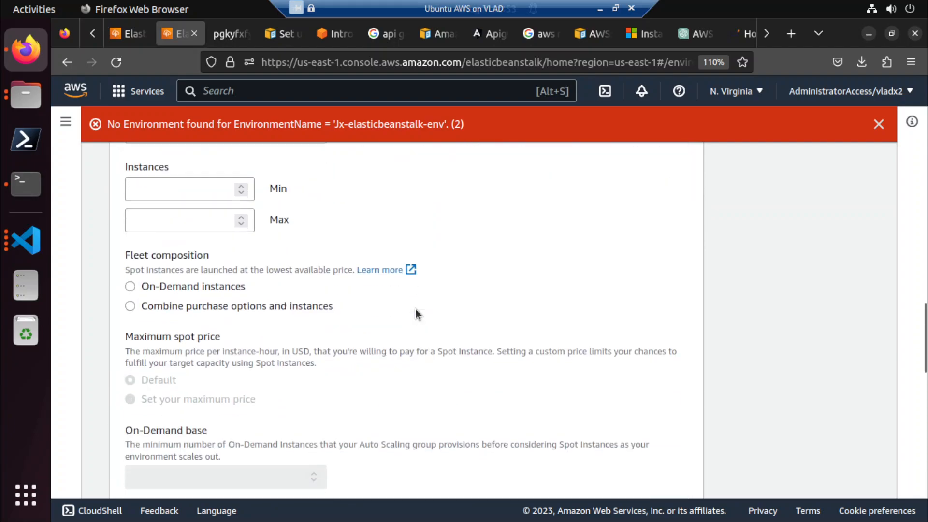
pyautogui.scroll(16, 416, 309)
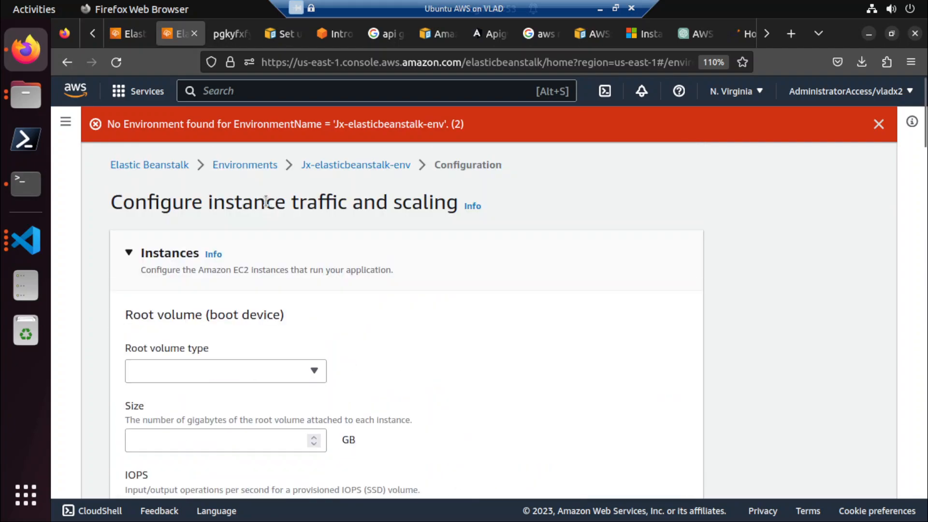
# Select Jx-elasticbeanstalk-env in the environments list, refresh the list and check which actions are available for it.
pyautogui.click(250, 166)
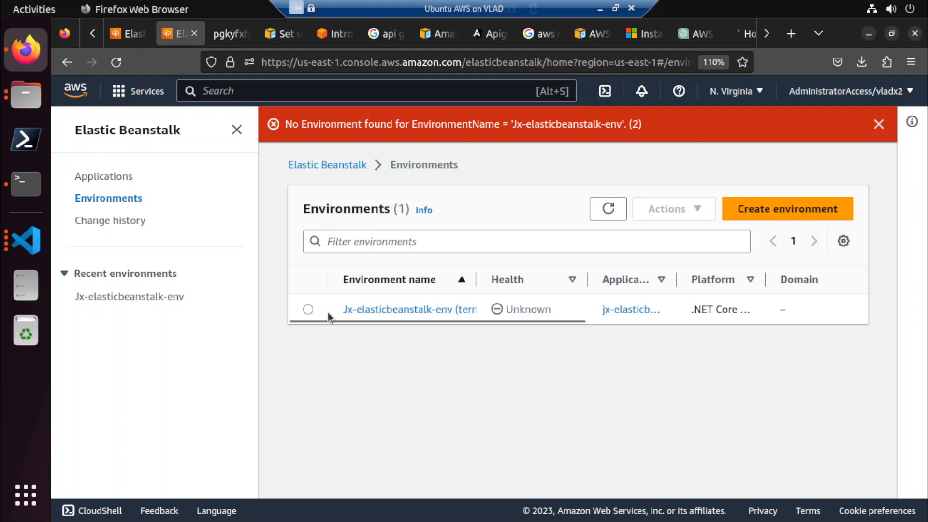
pyautogui.click(308, 309)
pyautogui.click(675, 212)
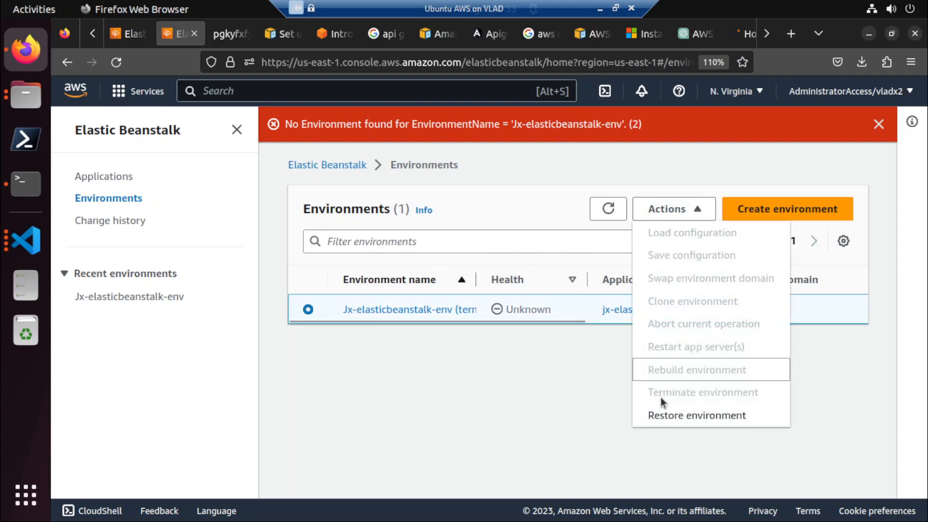
pyautogui.click(857, 234)
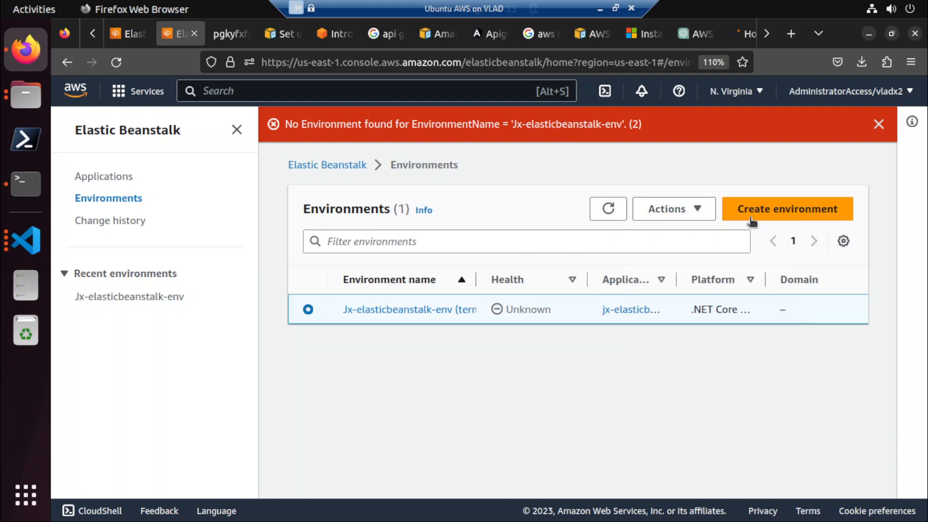
pyautogui.click(605, 215)
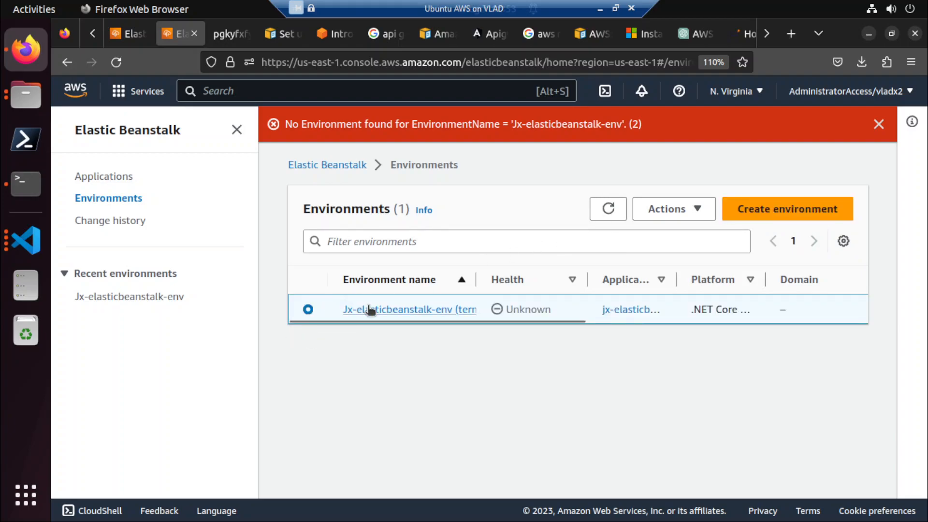
pyautogui.click(679, 208)
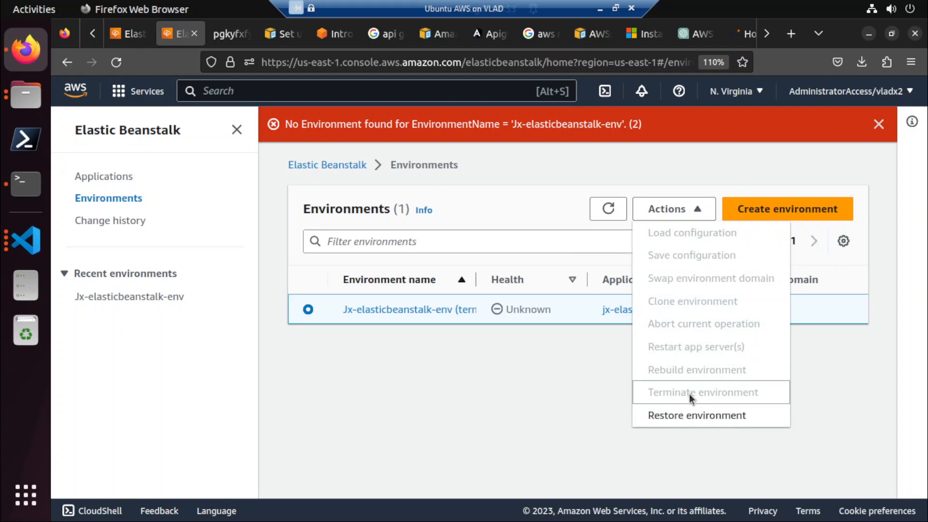
pyautogui.click(621, 379)
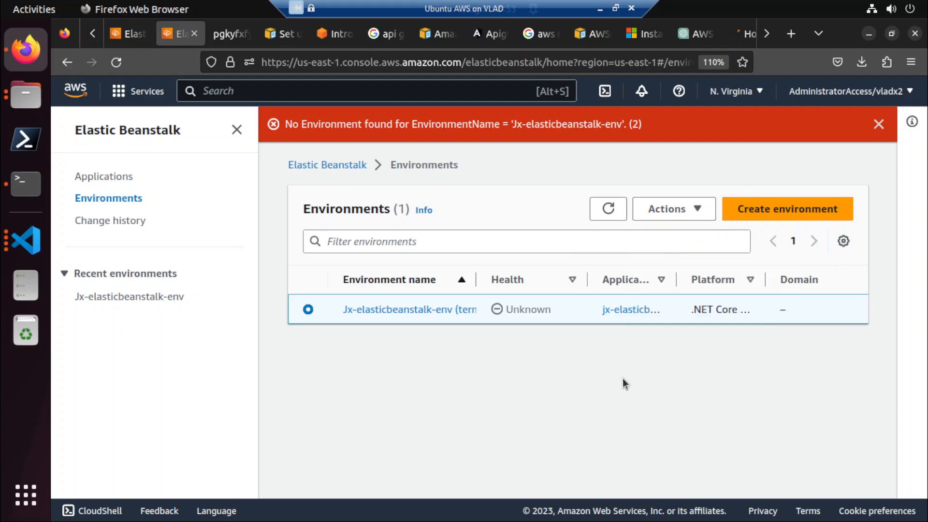
# Close the duplicated Elastic Beanstalk page and reload the AWS console session from the original page's environments list.
pyautogui.click(194, 34)
pyautogui.click(137, 34)
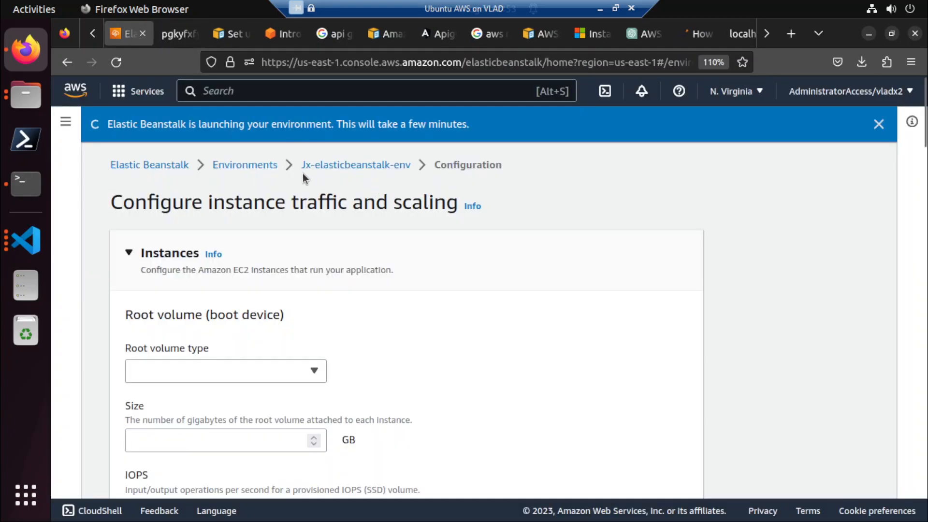
pyautogui.click(265, 165)
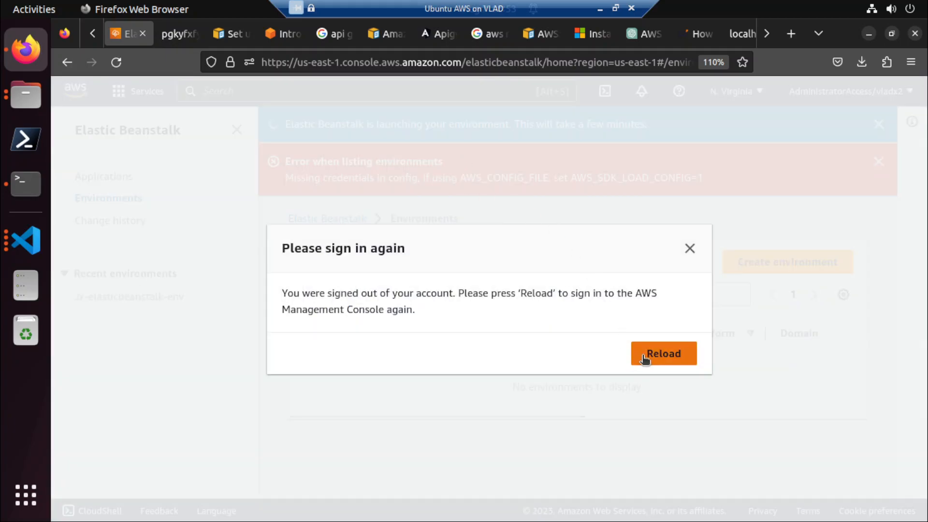
pyautogui.click(643, 360)
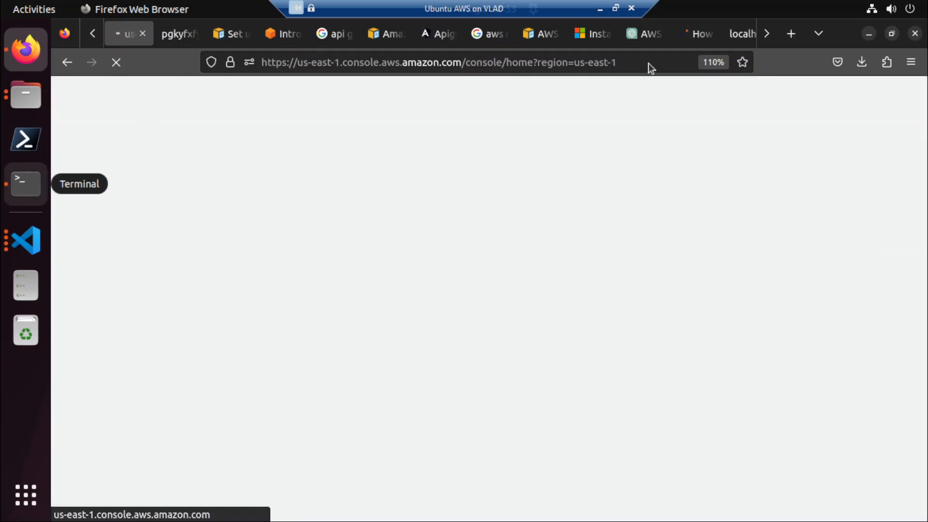
# Switch to ChatGPT and ask "what is an instance profile in aws" in the AWS trust policy chat.
pyautogui.click(646, 34)
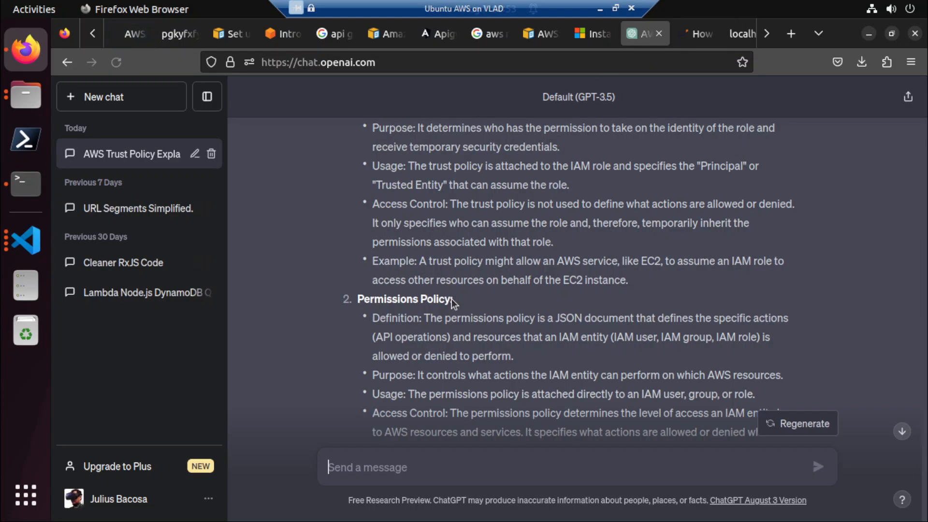
pyautogui.click(379, 471)
pyautogui.write('what i')
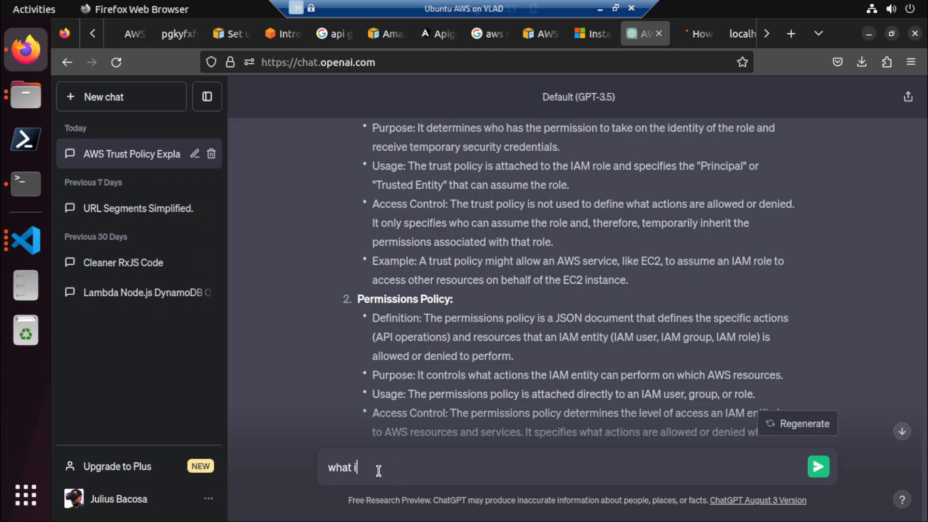
pyautogui.write('s an instance profile')
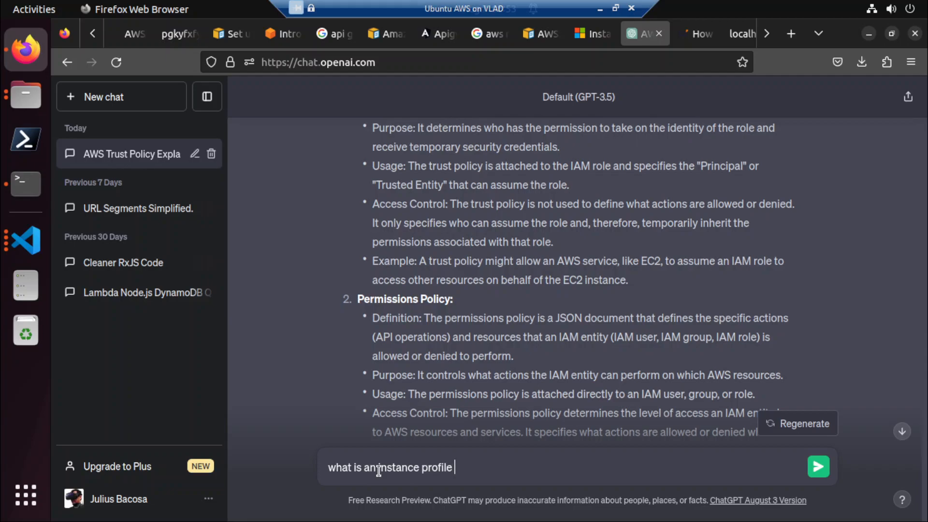
pyautogui.write(' in aws')
pyautogui.click(817, 469)
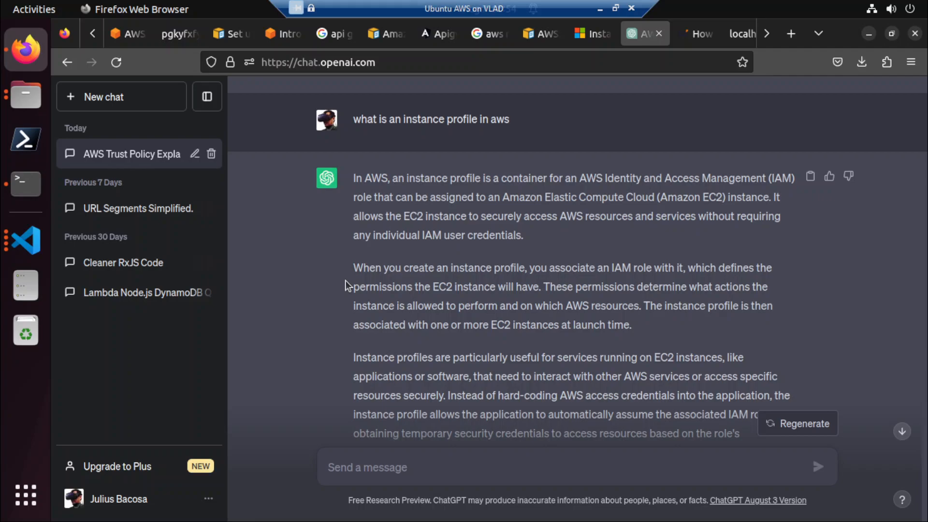
# Switch back to the AWS console and open the Elastic Beanstalk environments list from the recently visited services.
pyautogui.click(129, 34)
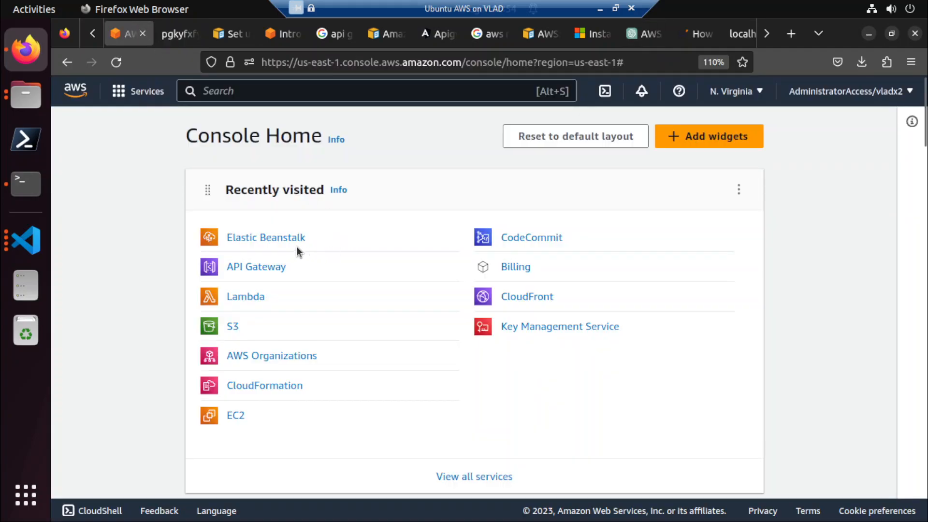
pyautogui.click(283, 239)
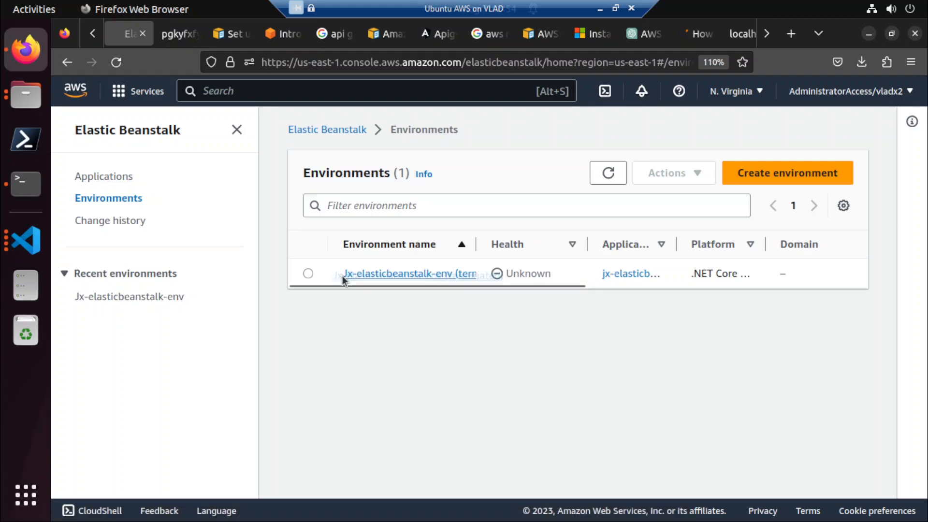
# Check the available actions for Jx-elasticbeanstalk-env, open the environment's page and examine its overview, platform details and refreshed event log.
pyautogui.click(306, 275)
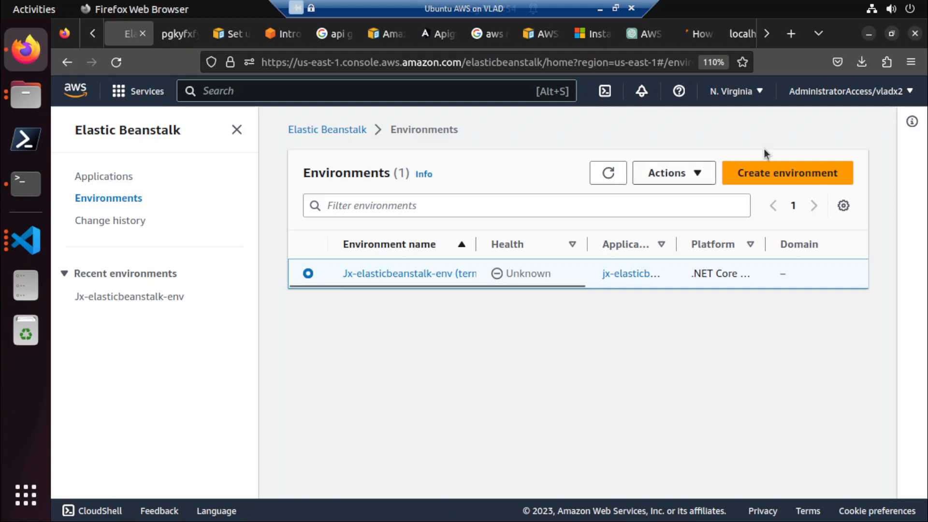
pyautogui.click(692, 174)
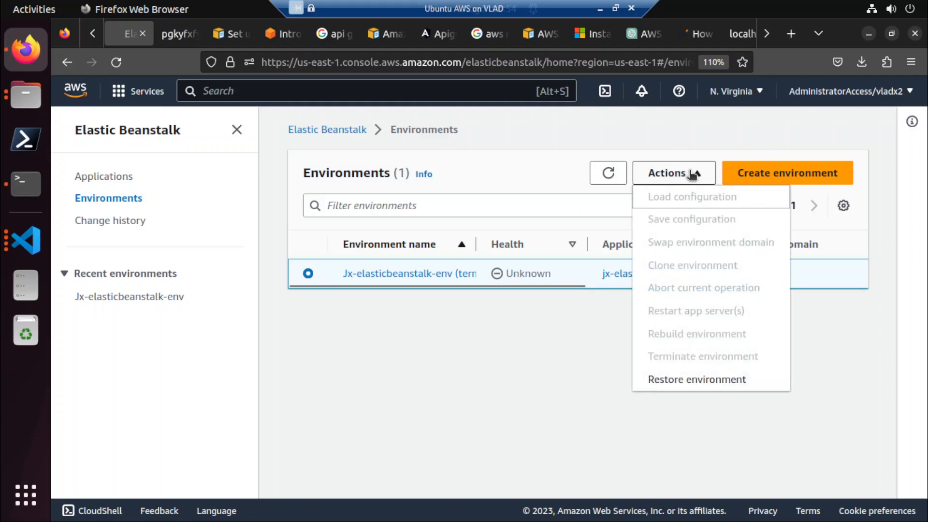
pyautogui.click(395, 278)
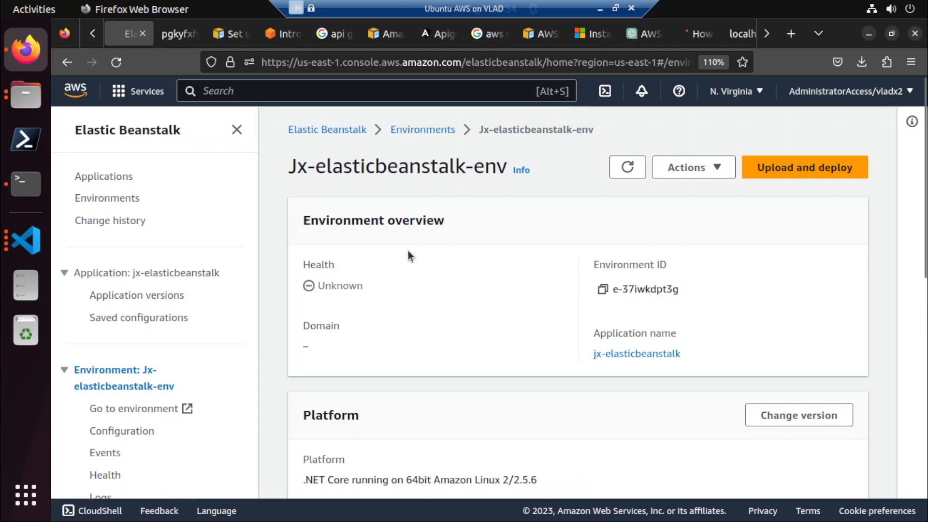
pyautogui.scroll(-10, 408, 251)
pyautogui.scroll(8, 408, 250)
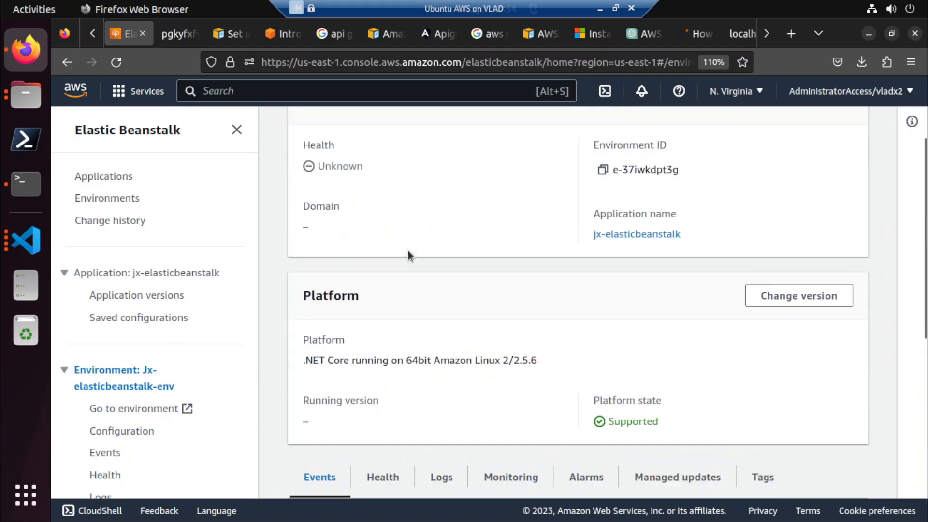
pyautogui.scroll(-5, 408, 250)
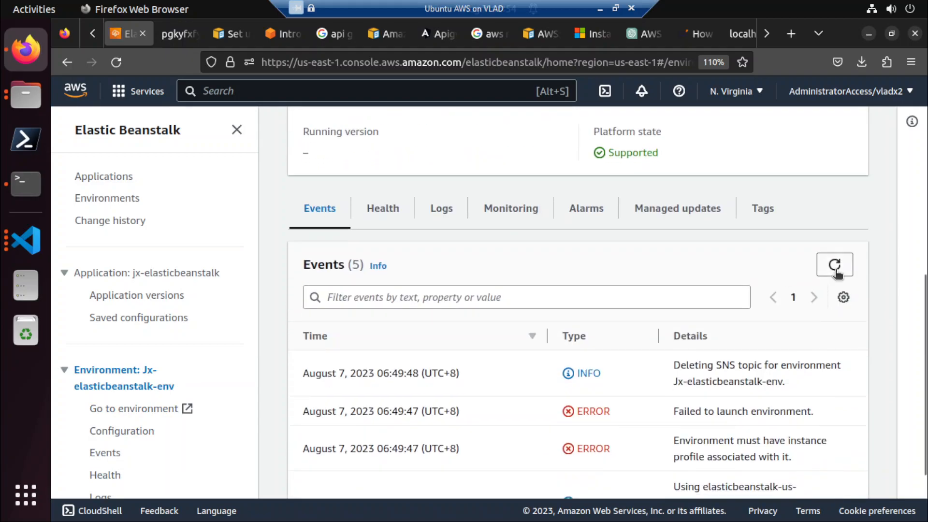
pyautogui.click(835, 266)
pyautogui.scroll(-3, 786, 299)
pyautogui.scroll(7, 785, 298)
pyautogui.scroll(3, 577, 261)
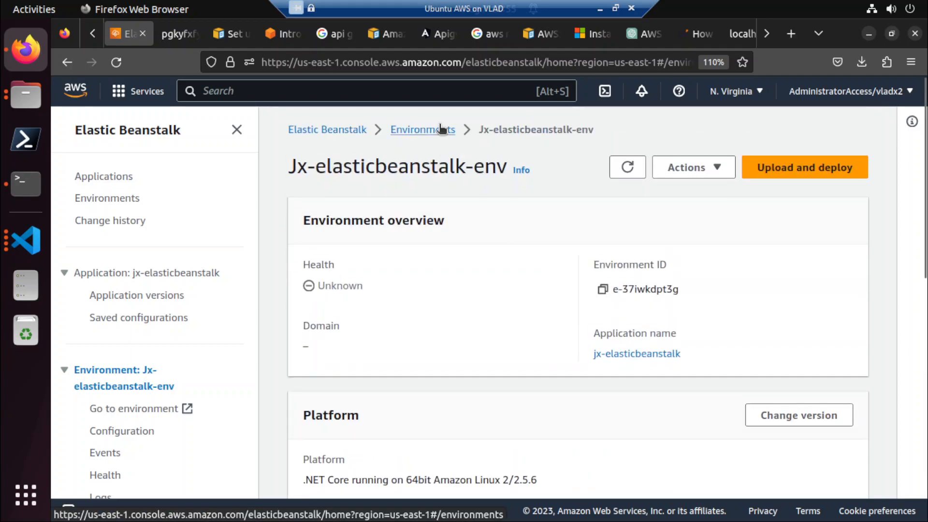
# Try to restore the terminated Jx-elasticbeanstalk-env environment, confirming the request and reloading its page.
pyautogui.click(691, 167)
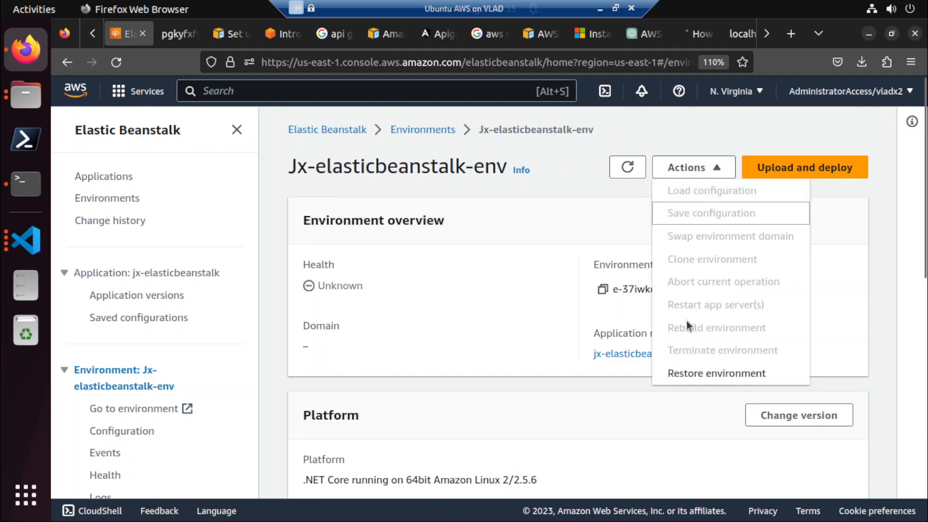
pyautogui.click(687, 372)
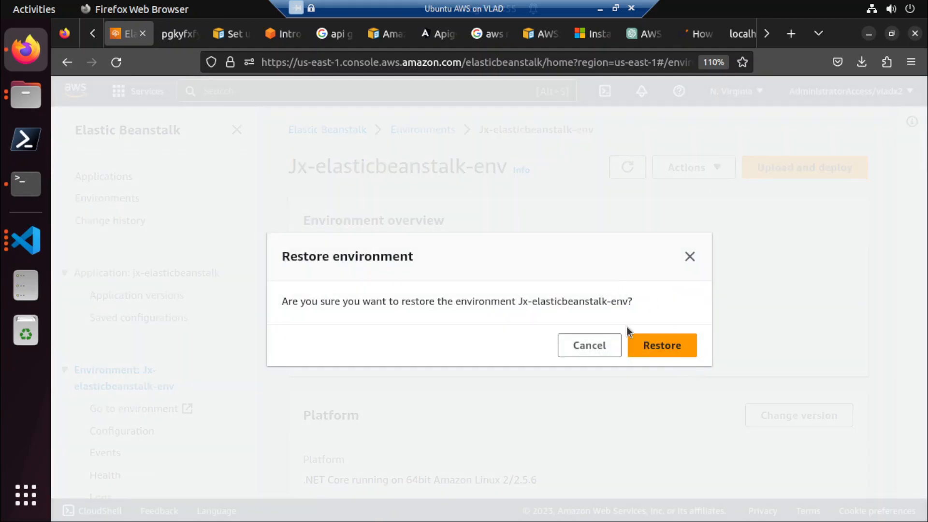
pyautogui.click(659, 348)
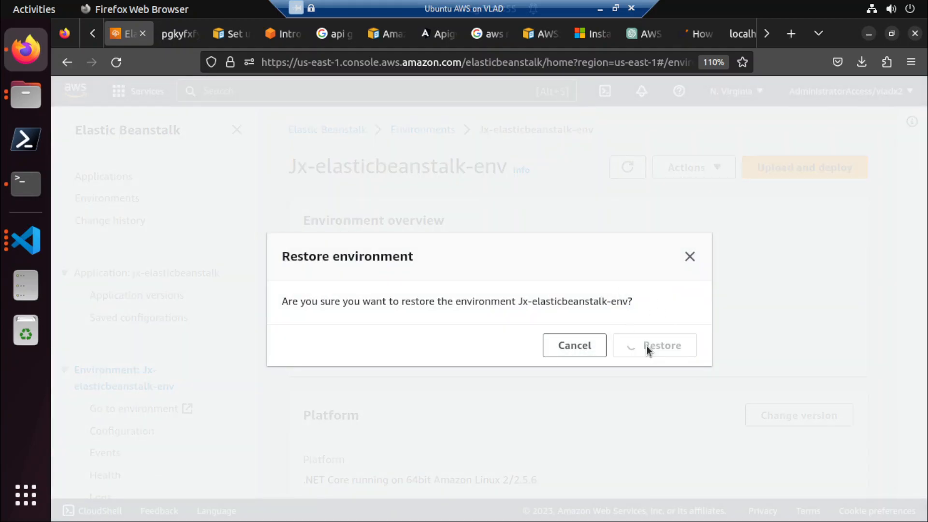
pyautogui.press('F5')
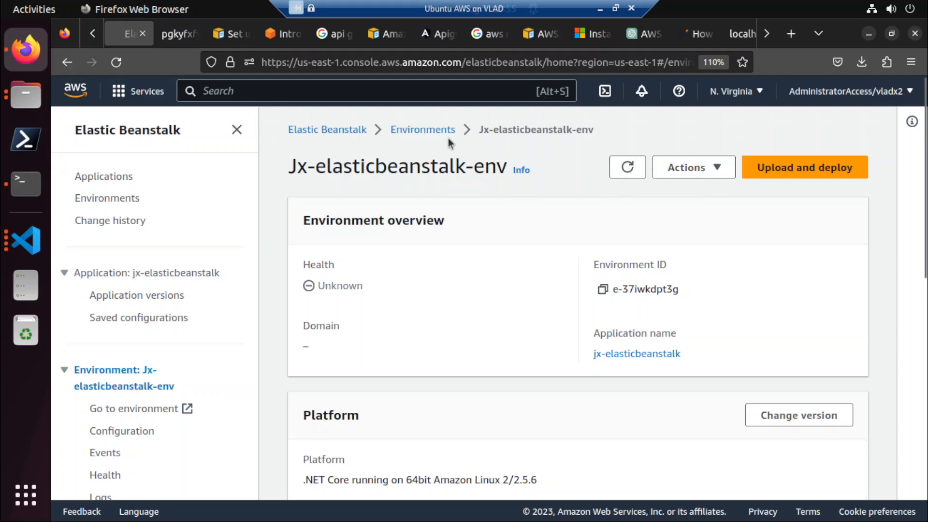
# Examine the reloaded environment's platform details and event log, and check which actions are available for it.
pyautogui.scroll(-5, 532, 277)
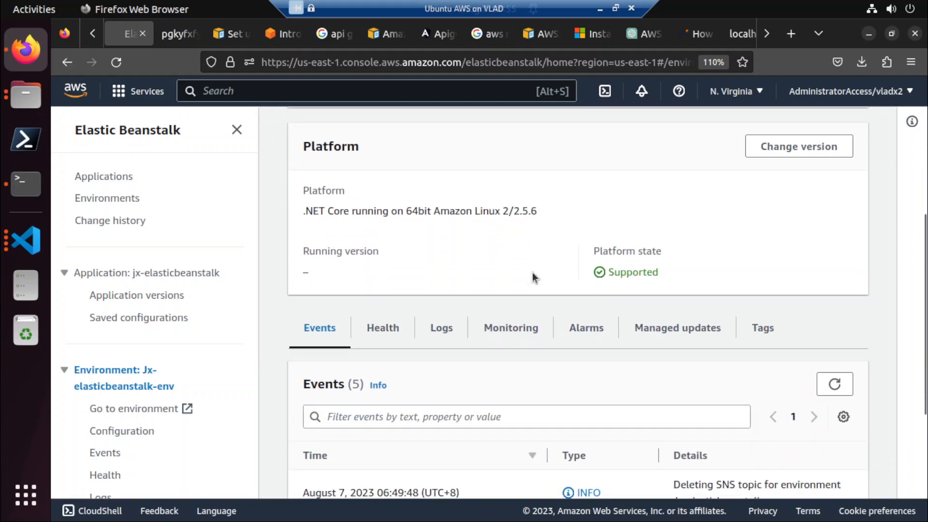
pyautogui.scroll(-4, 532, 277)
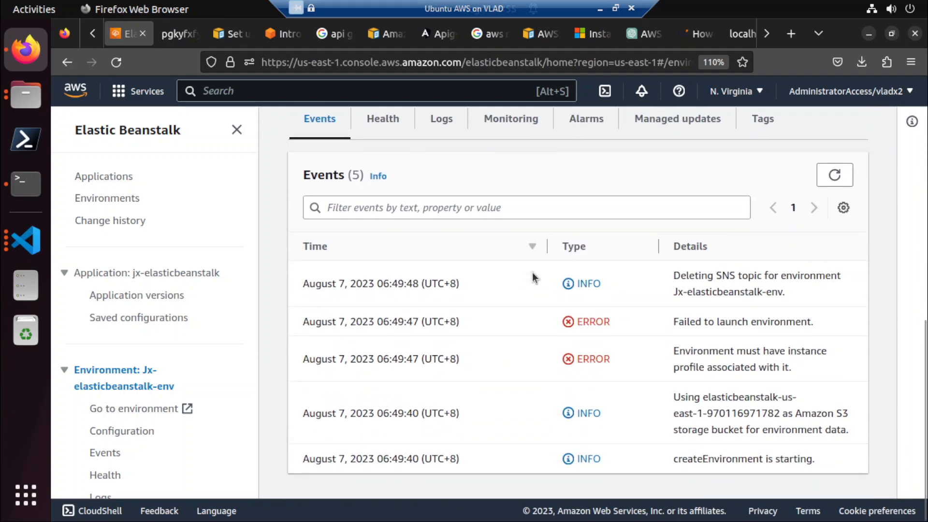
pyautogui.scroll(5, 532, 277)
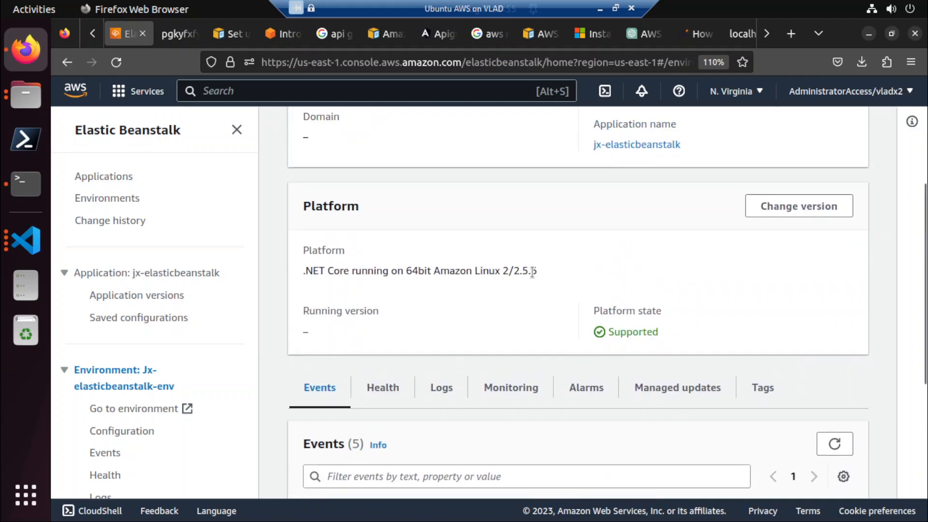
pyautogui.scroll(4, 573, 163)
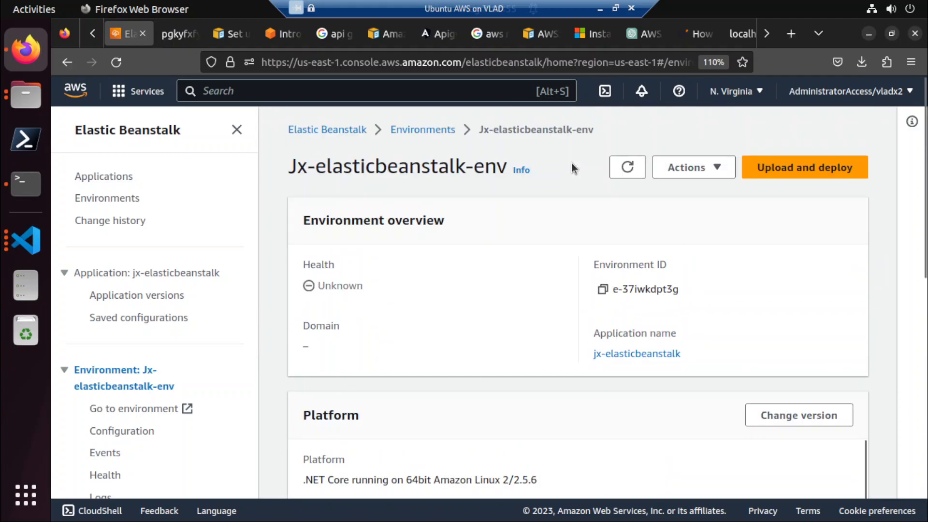
pyautogui.click(682, 167)
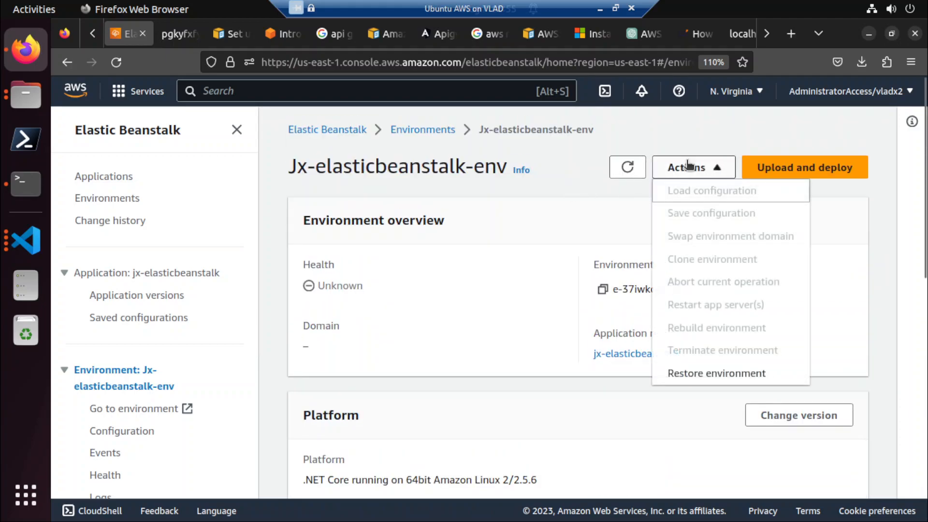
pyautogui.click(718, 149)
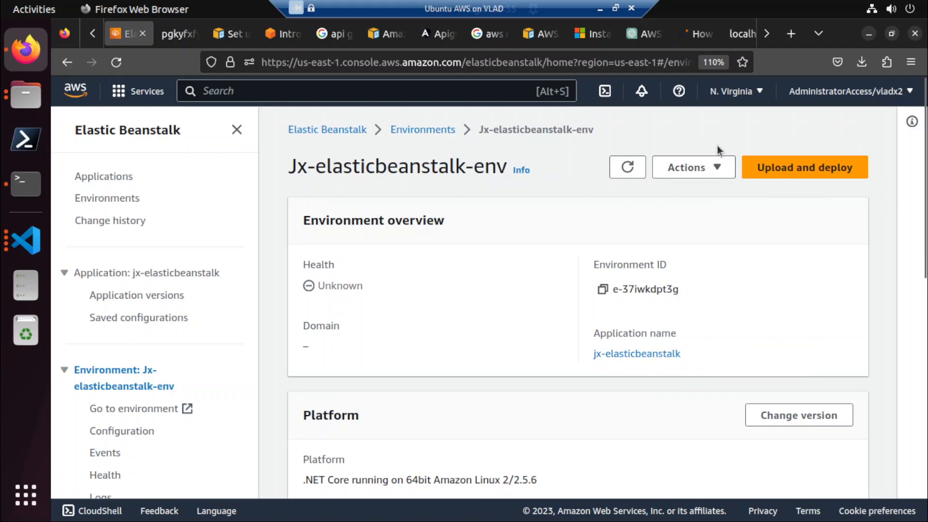
# Return to the environments list, check the actions for Jx-elasticbeanstalk-env and sort the list by health and by application.
pyautogui.click(425, 135)
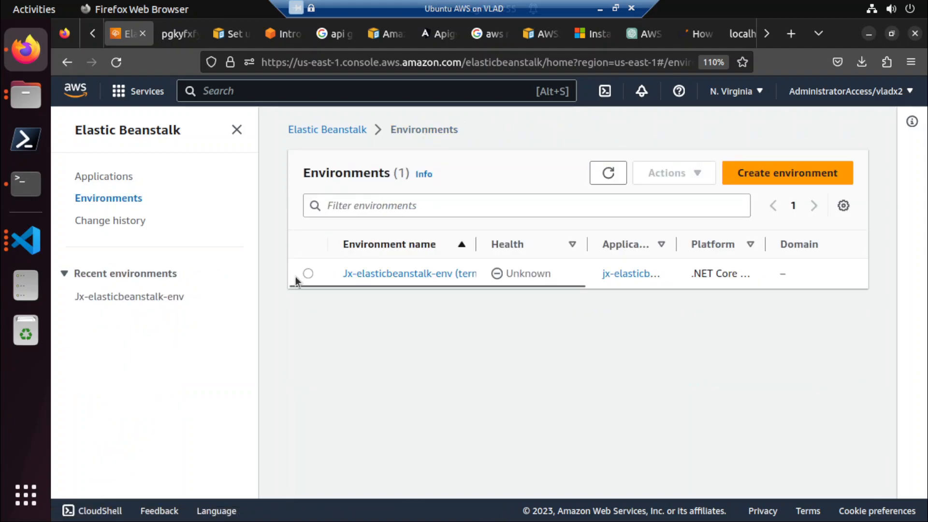
pyautogui.click(307, 273)
pyautogui.click(661, 181)
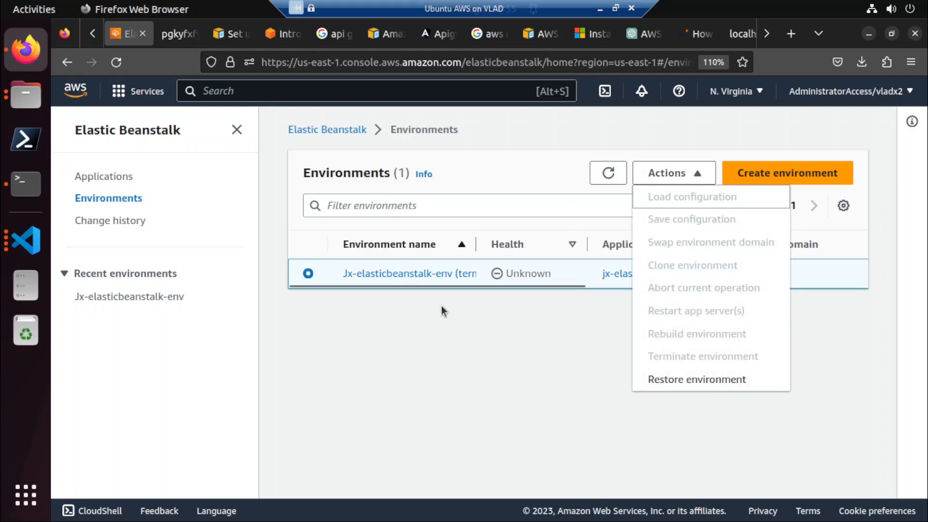
pyautogui.click(480, 299)
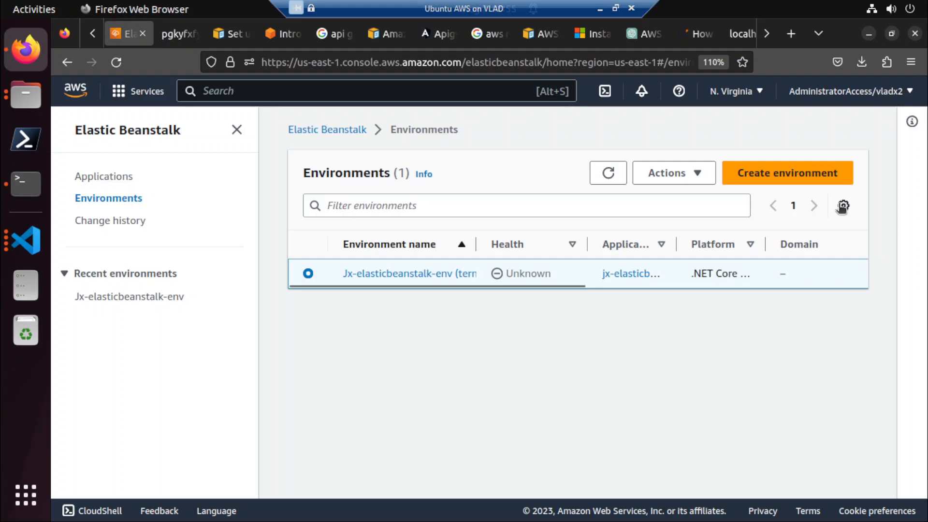
pyautogui.click(574, 244)
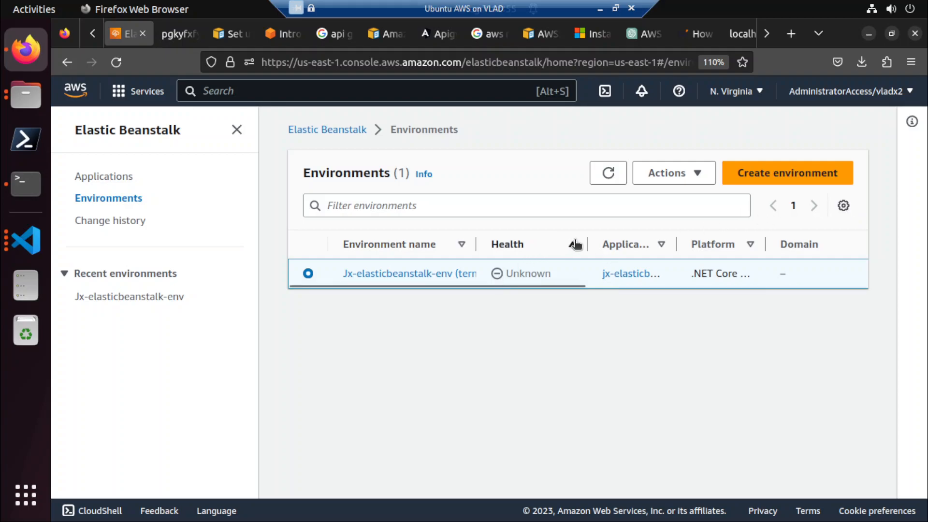
pyautogui.click(661, 244)
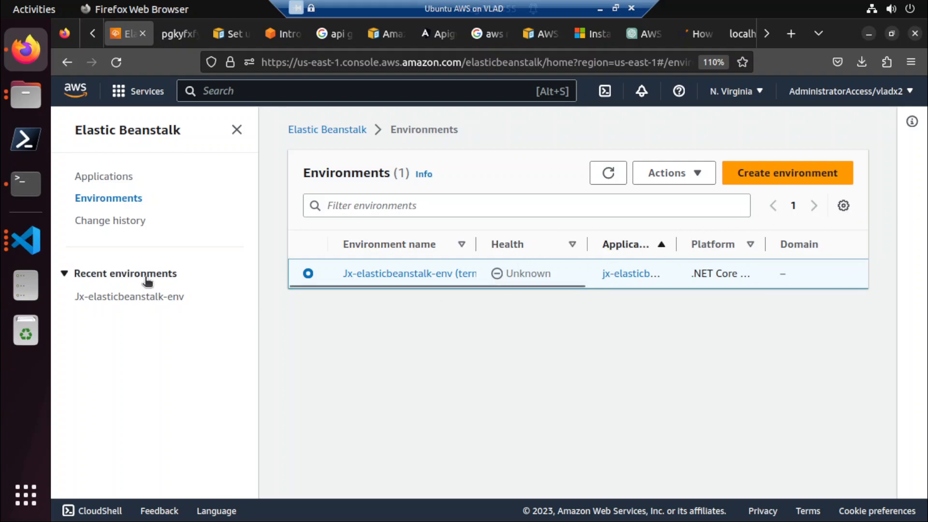
pyautogui.click(119, 176)
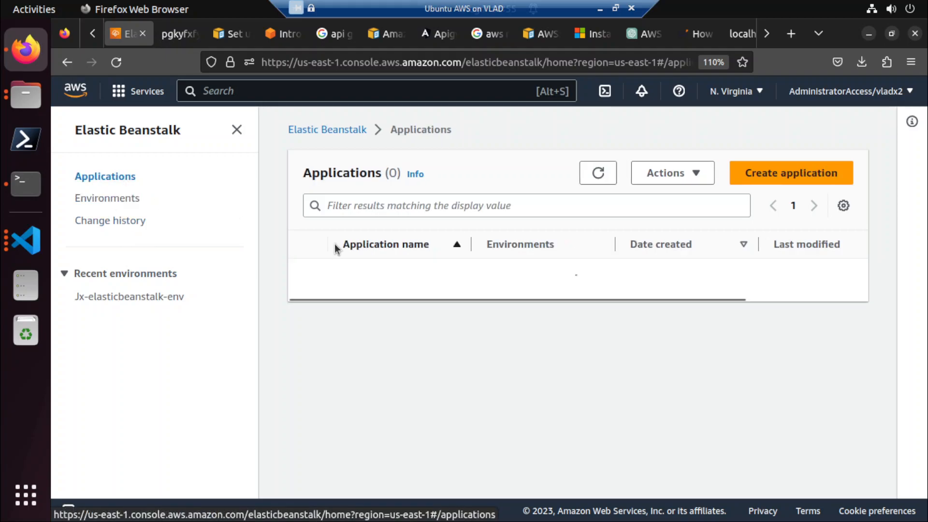
pyautogui.click(308, 277)
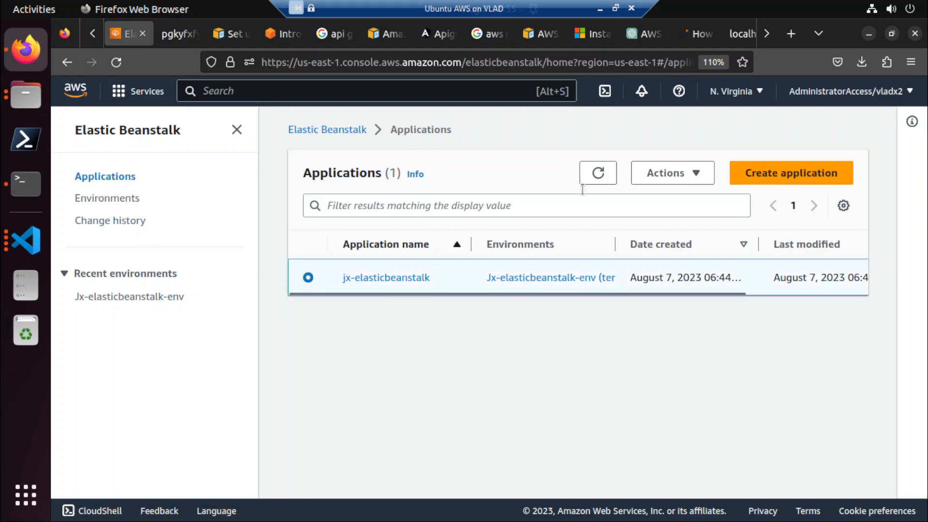
pyautogui.click(693, 171)
pyautogui.click(694, 218)
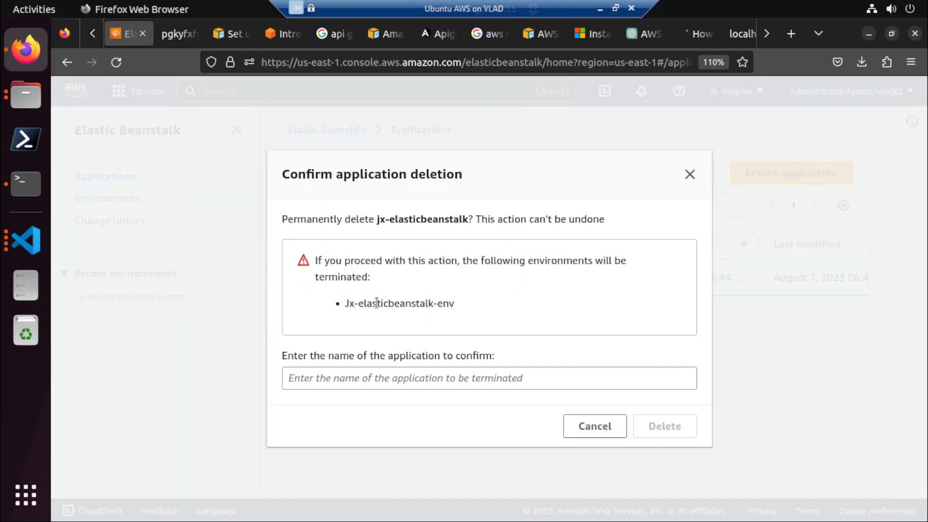
pyautogui.moveTo(464, 309); pyautogui.dragTo(343, 308)
pyautogui.hotkey('ctrl', 'c')
pyautogui.click(608, 425)
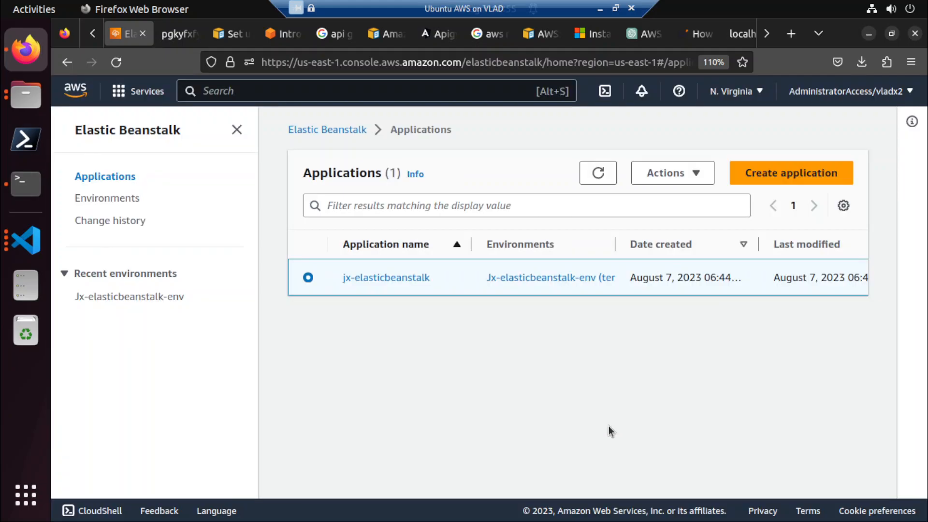
pyautogui.click(383, 278)
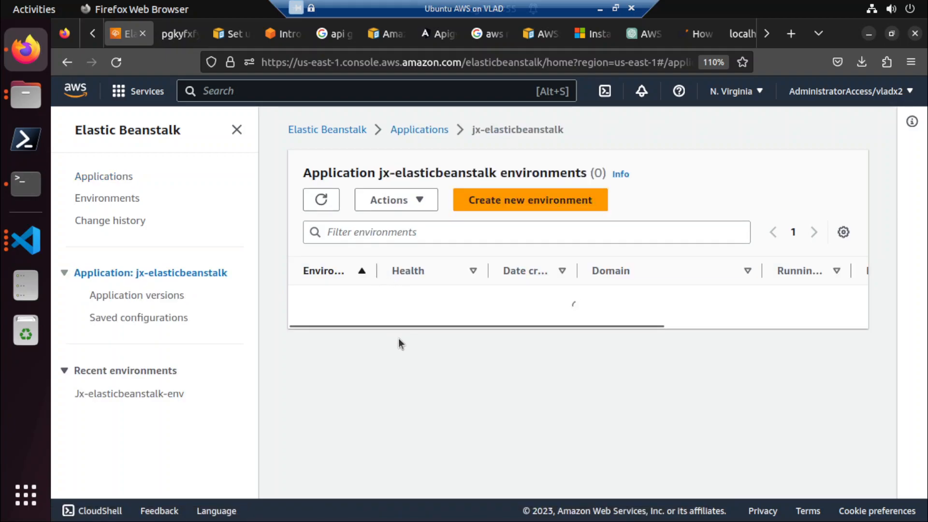
# Start deleting the jx-elasticbeanstalk application from the applications list, entering Jx-elasticbeanstalk-env as the confirmation name.
pyautogui.click(121, 177)
pyautogui.click(308, 278)
pyautogui.click(711, 180)
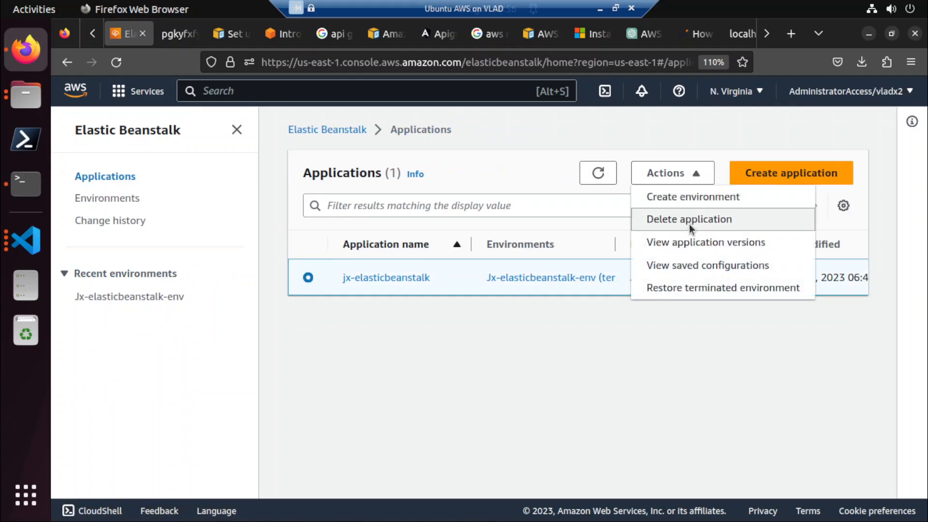
pyautogui.click(692, 220)
pyautogui.click(551, 376)
pyautogui.hotkey('ctrl', 'v')
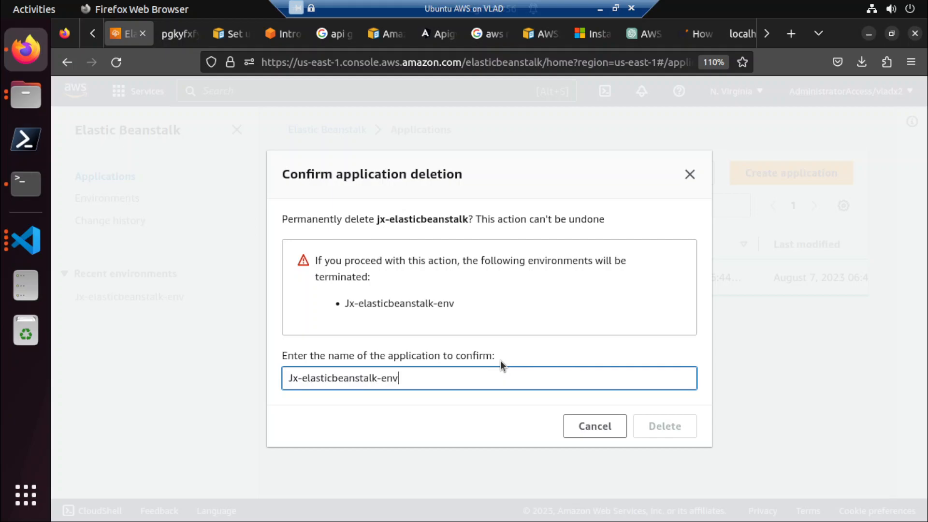
# Try to confirm the deletion by replacing the confirmation text with a retyped Jx-elasticbeanstalk-env.
pyautogui.click(658, 425)
pyautogui.click(591, 386)
pyautogui.hotkey('ctrl', 'a')
pyautogui.write('Jx')
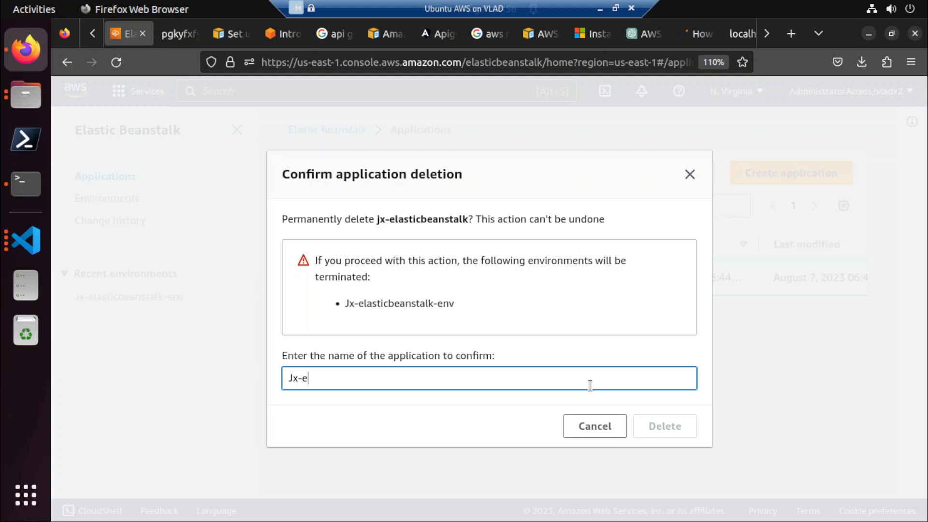
pyautogui.write('-elasticbeas')
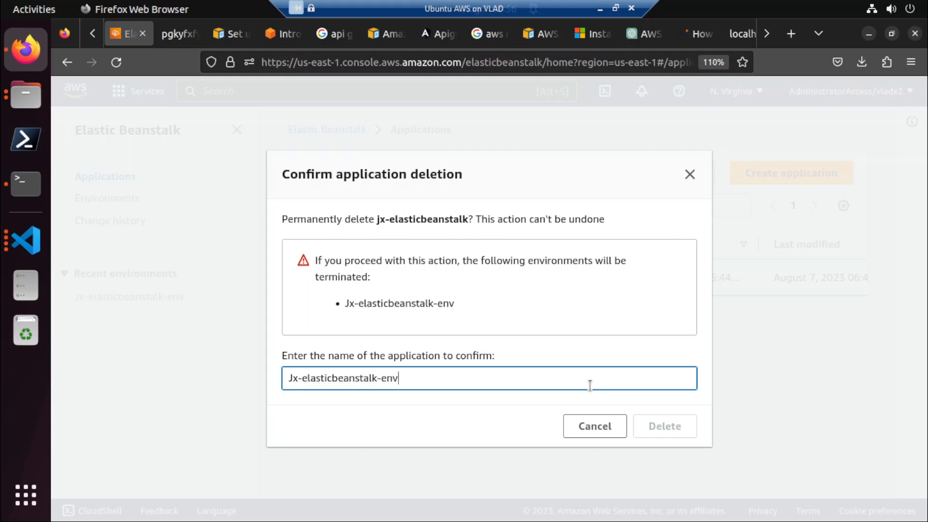
pyautogui.click(594, 327)
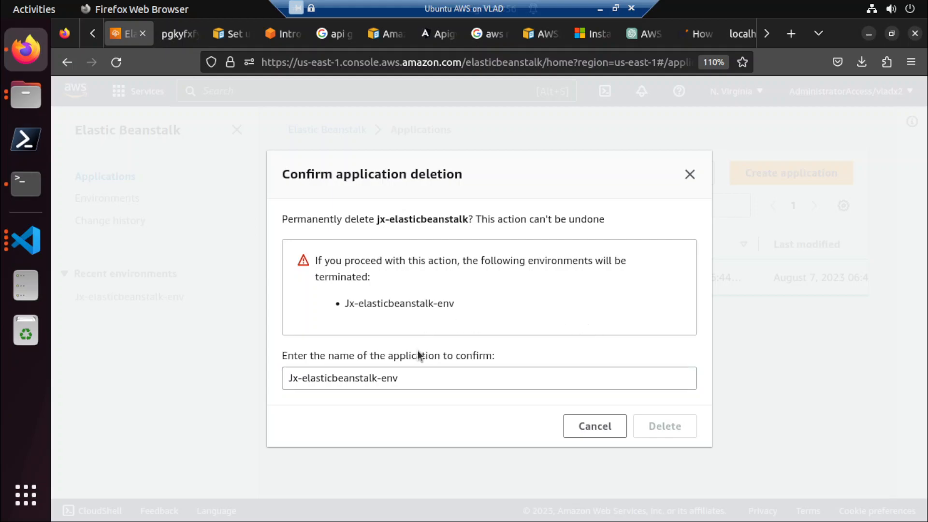
# Shorten the confirmation name to Jx-elasticbeanstalk, then clear the confirmation field completely.
pyautogui.click(413, 377)
pyautogui.press('BackSpace')
pyautogui.press('BackSpace')
pyautogui.press('BackSpace')
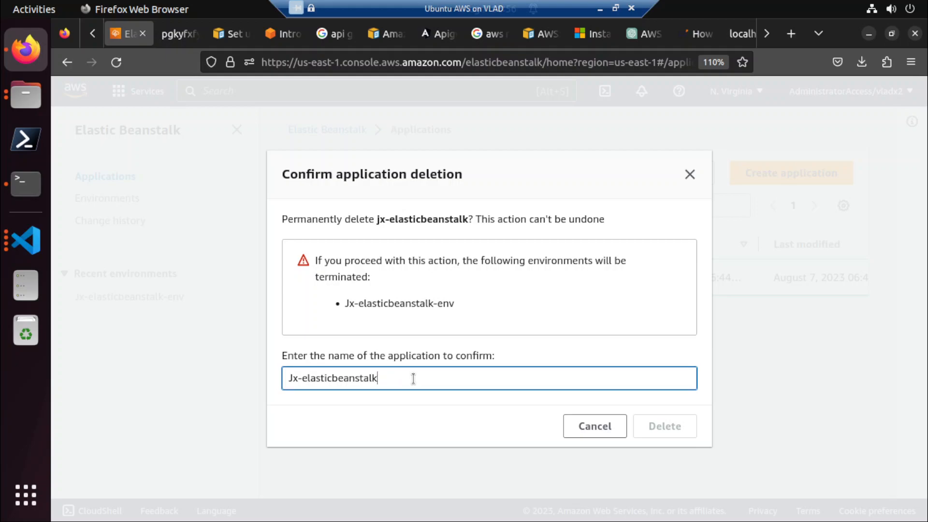
pyautogui.hotkey('ctrl', 'a')
pyautogui.press('BackSpace')
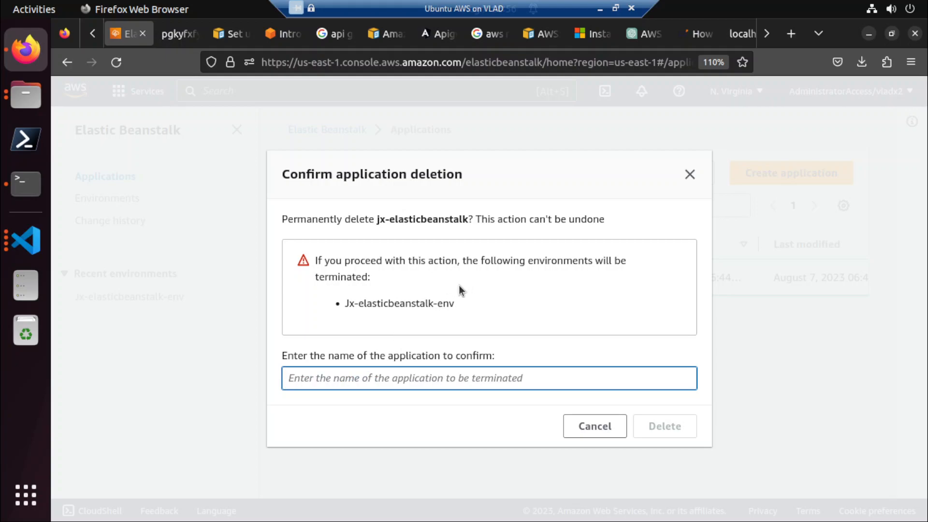
# Copy the exact application name jx-elasticbeanstalk from the deletion prompt into the confirmation field and delete the application.
pyautogui.moveTo(378, 219); pyautogui.dragTo(470, 219)
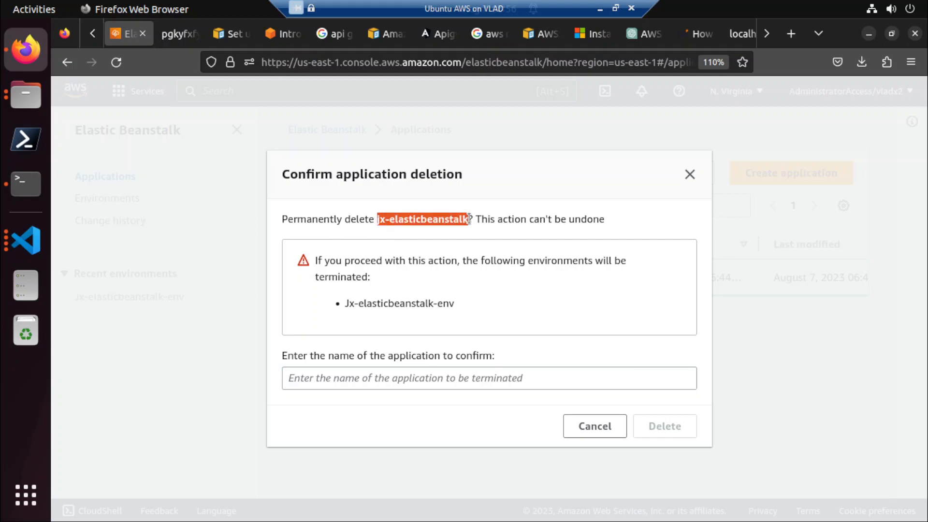
pyautogui.middleClick(380, 383)
pyautogui.click(654, 424)
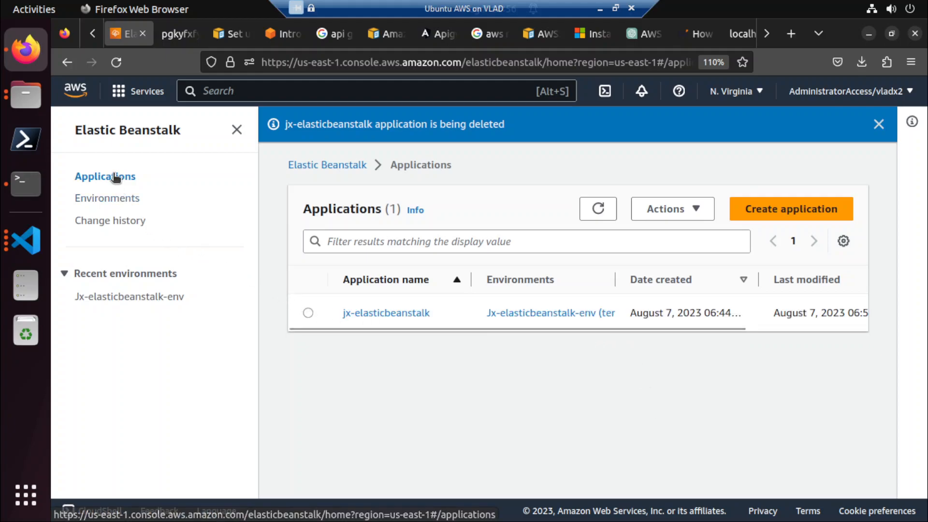
# Check the applications and environments lists for the deleted jx-elasticbeanstalk application, refreshing them and dismissing the notifications.
pyautogui.click(358, 315)
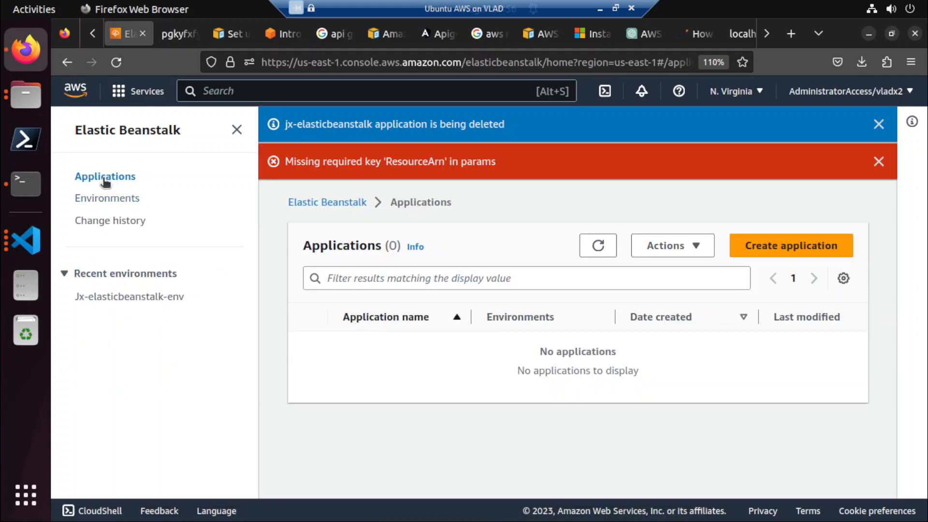
pyautogui.click(108, 199)
pyautogui.click(109, 177)
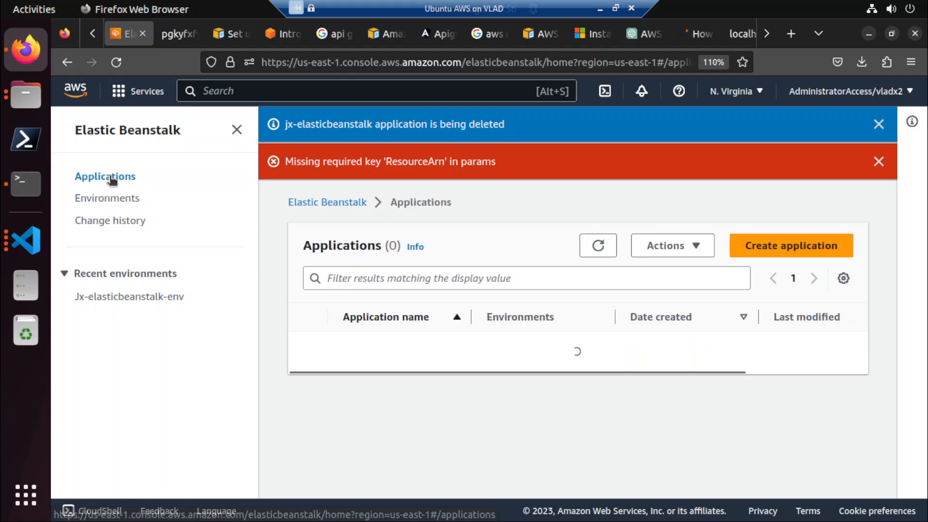
pyautogui.click(605, 246)
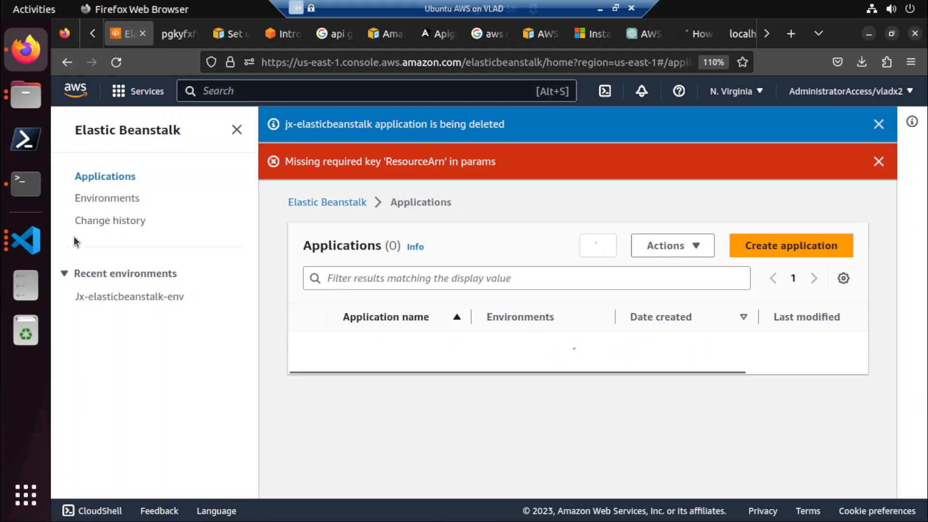
pyautogui.click(107, 199)
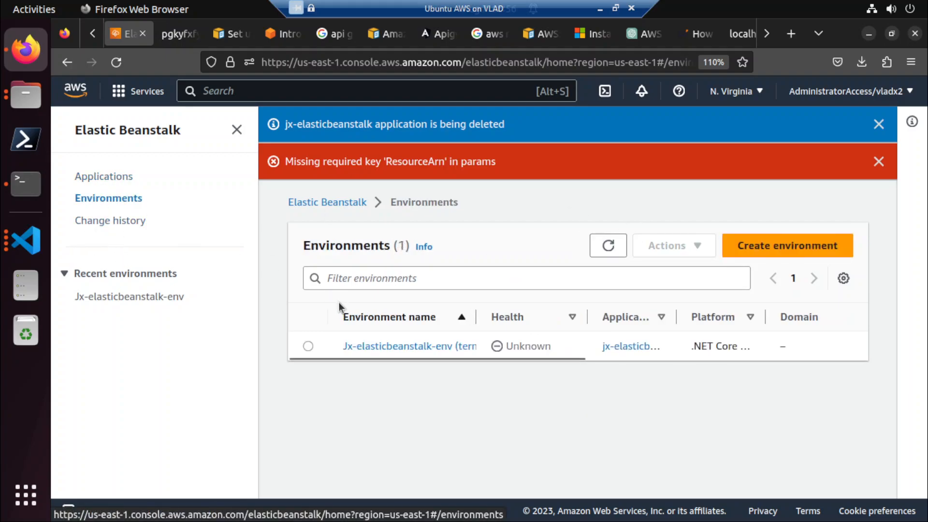
pyautogui.click(610, 246)
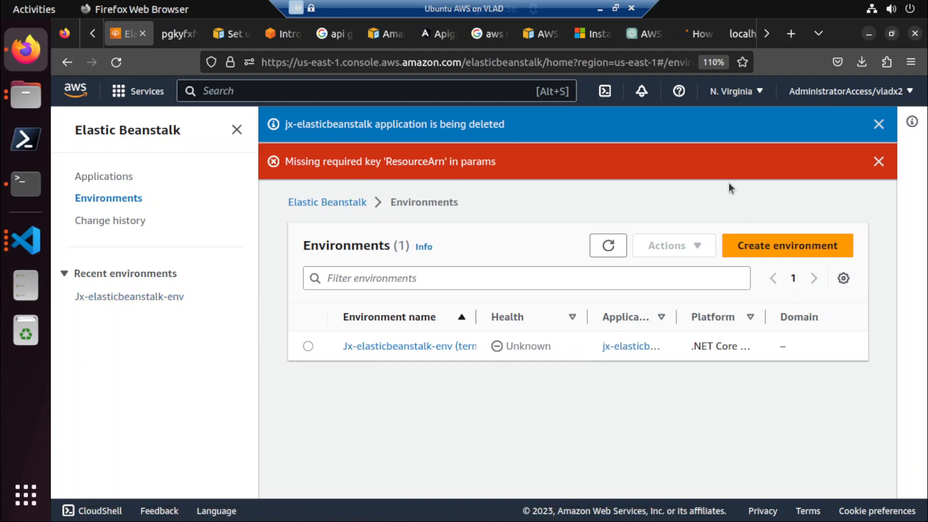
pyautogui.click(878, 161)
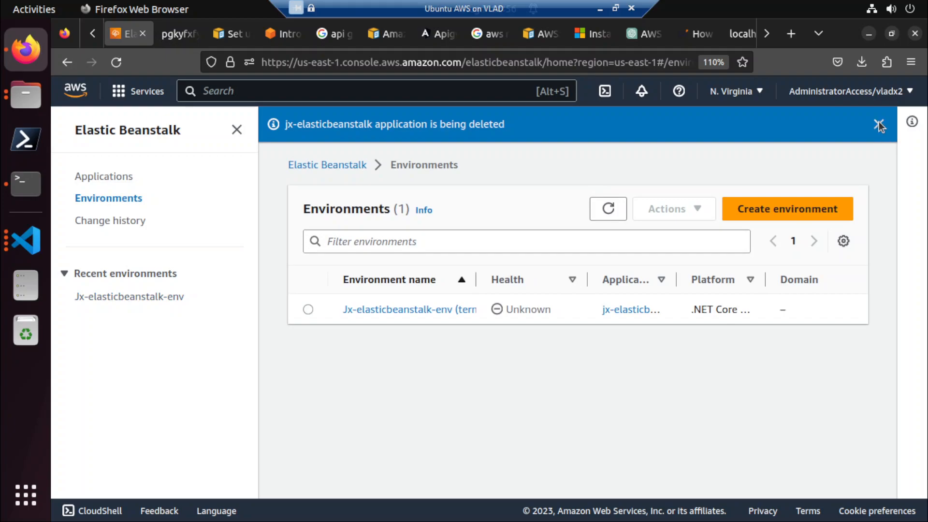
pyautogui.click(878, 124)
# Examine which actions are available for the terminated Jx-elasticbeanstalk-env environment and review the environments list's display preferences.
pyautogui.click(122, 179)
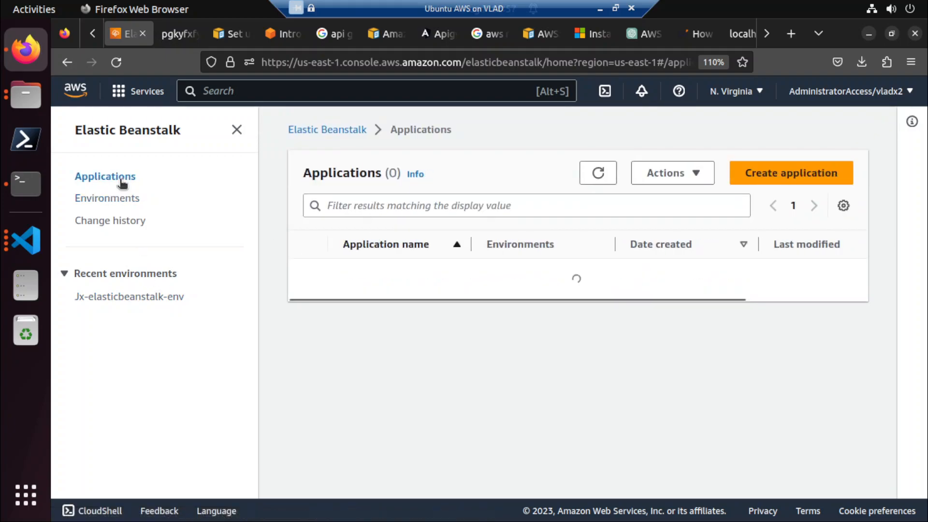
pyautogui.click(123, 201)
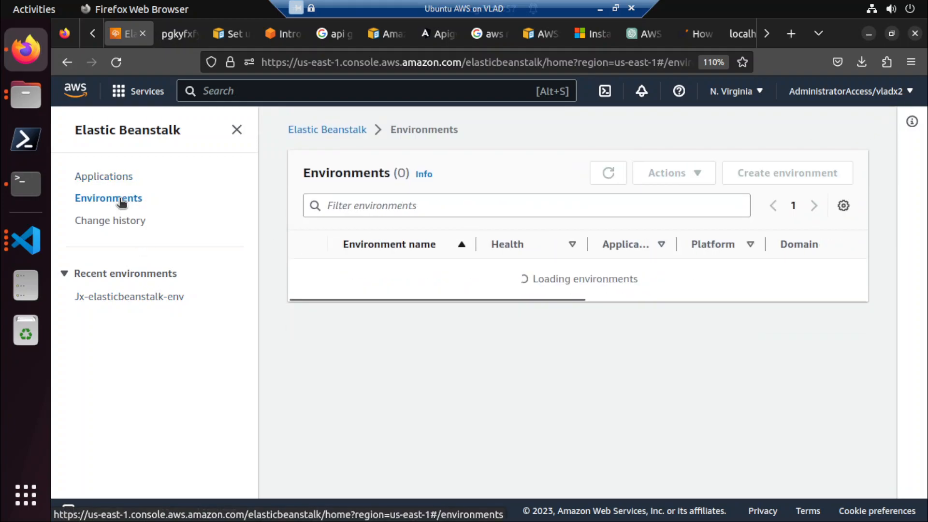
pyautogui.click(307, 274)
pyautogui.click(681, 177)
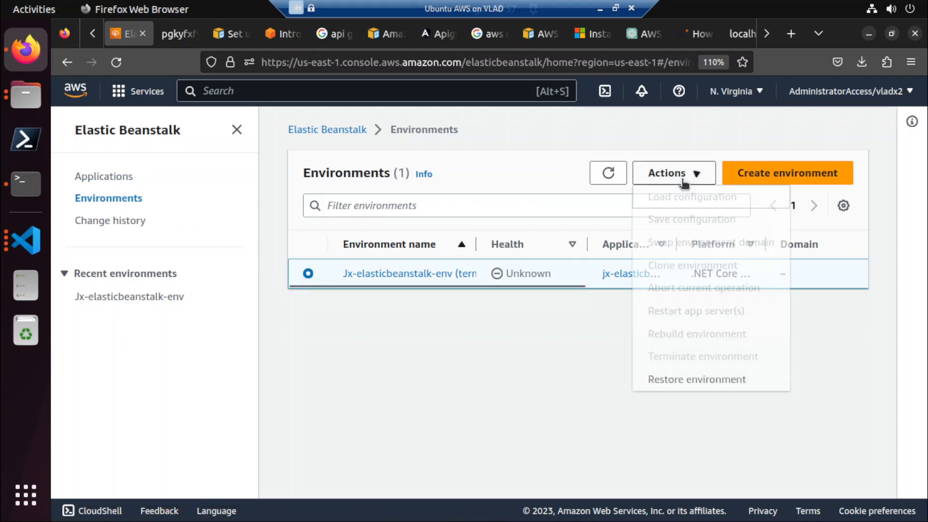
pyautogui.click(428, 384)
pyautogui.click(139, 297)
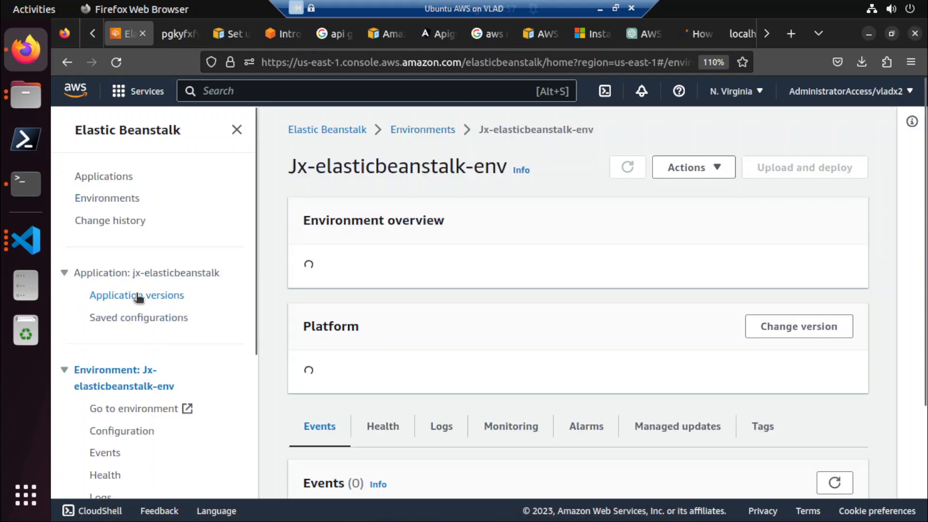
pyautogui.click(698, 168)
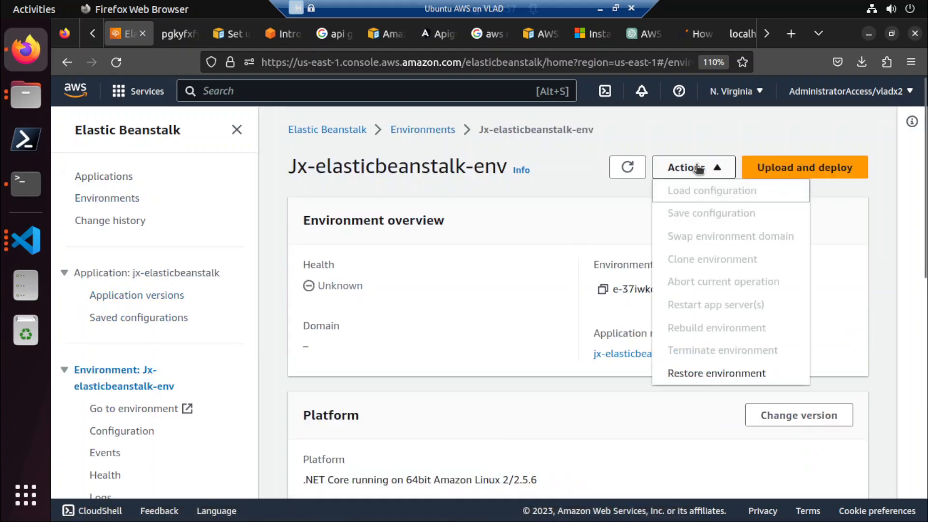
pyautogui.click(430, 132)
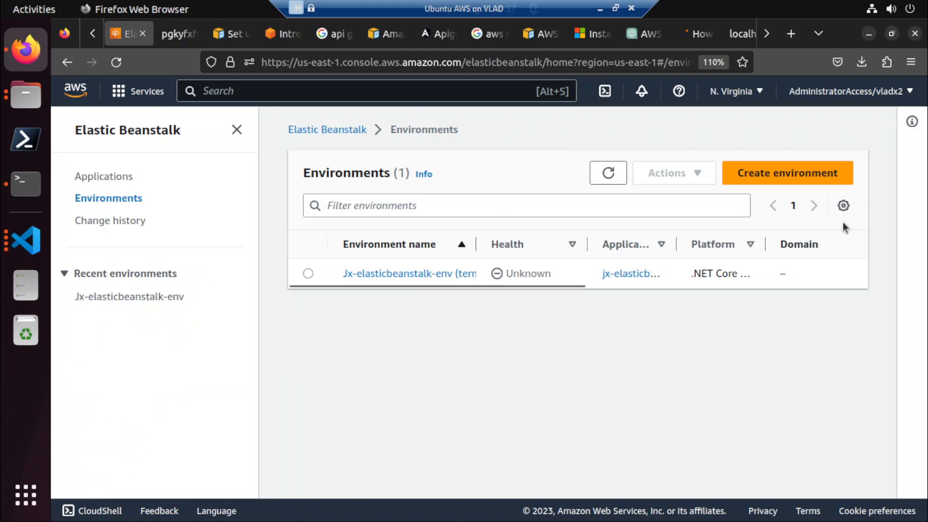
pyautogui.click(844, 206)
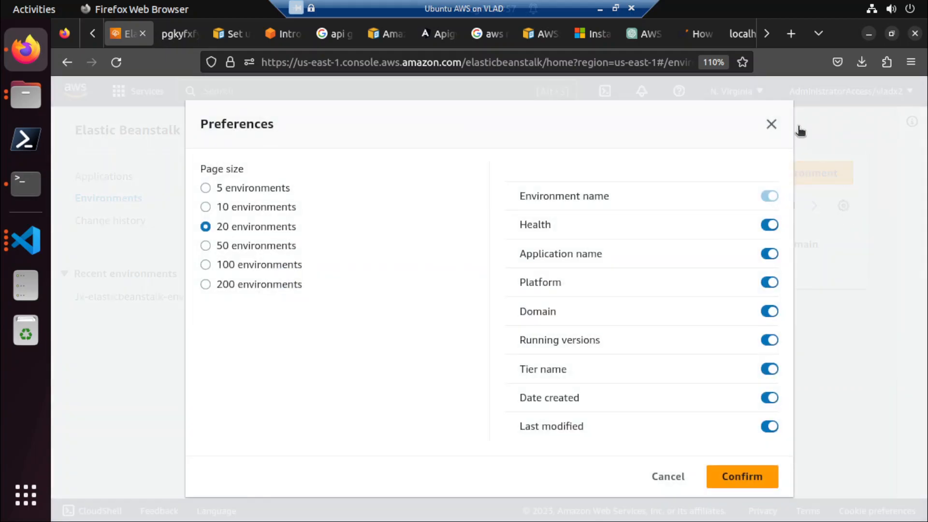
pyautogui.click(772, 124)
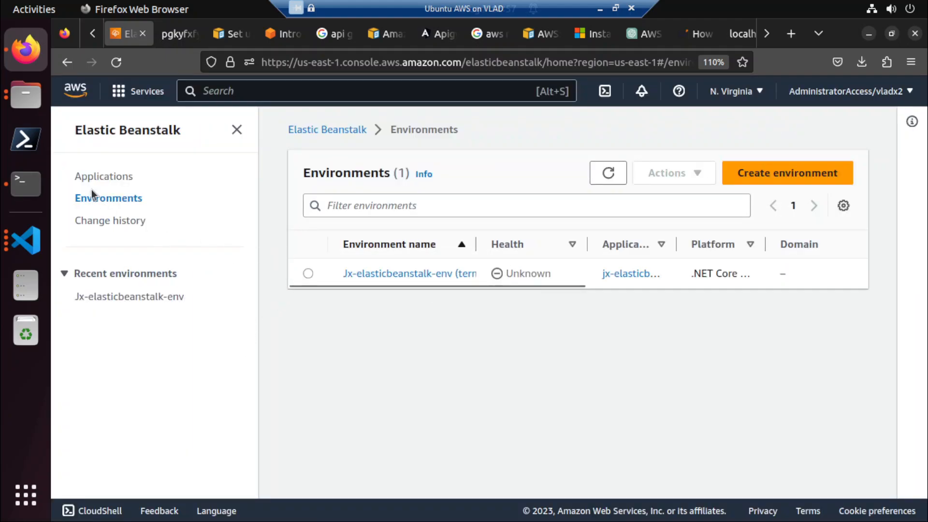
# Start creating a new application from the applications list and name it jx-eb-02.
pyautogui.click(107, 177)
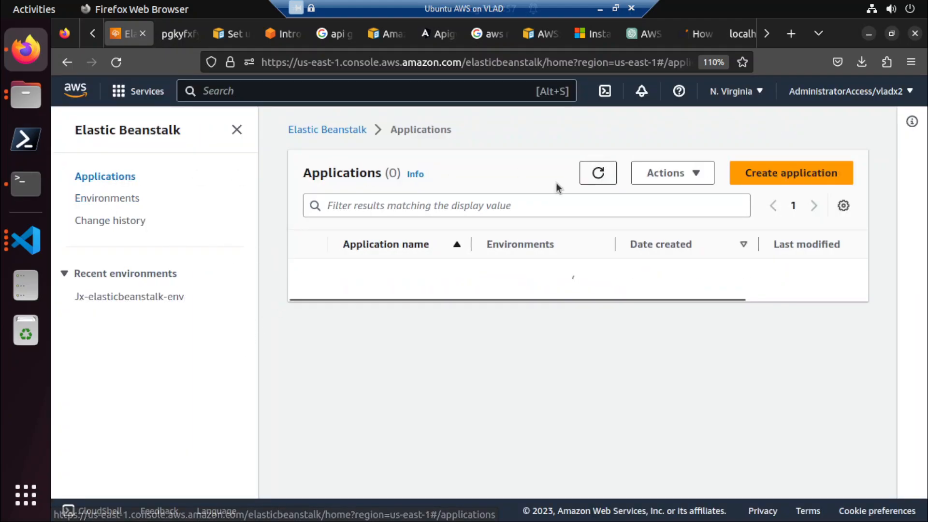
pyautogui.click(781, 178)
pyautogui.click(266, 275)
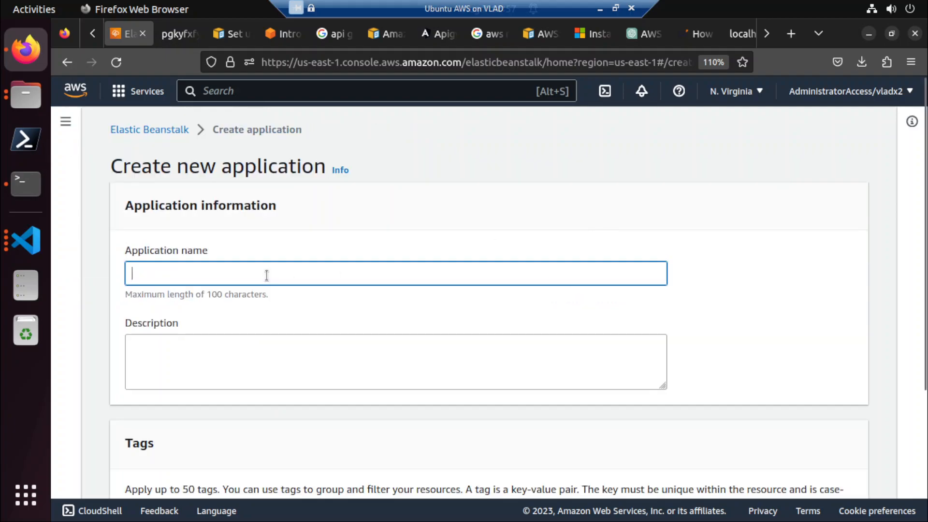
pyautogui.write('jx-elasticbeanstalk')
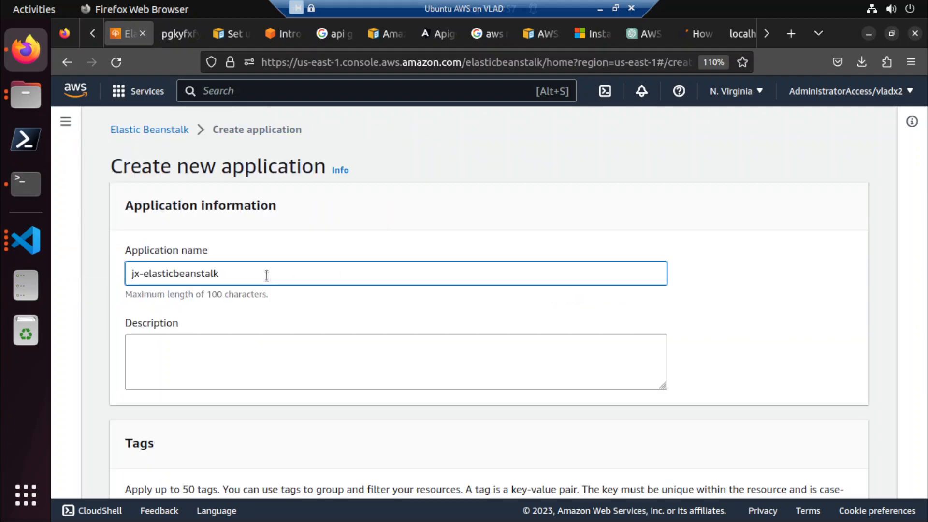
pyautogui.write('-')
pyautogui.hotkey('ctrl', 'a')
pyautogui.write('jx-eb-02')
# Copy the application name into the description and create the application without tags.
pyautogui.hotkey('ctrl', 'a')
pyautogui.hotkey('ctrl', 'c')
pyautogui.click(249, 366)
pyautogui.hotkey('ctrl', 'v')
pyautogui.scroll(-3, 249, 366)
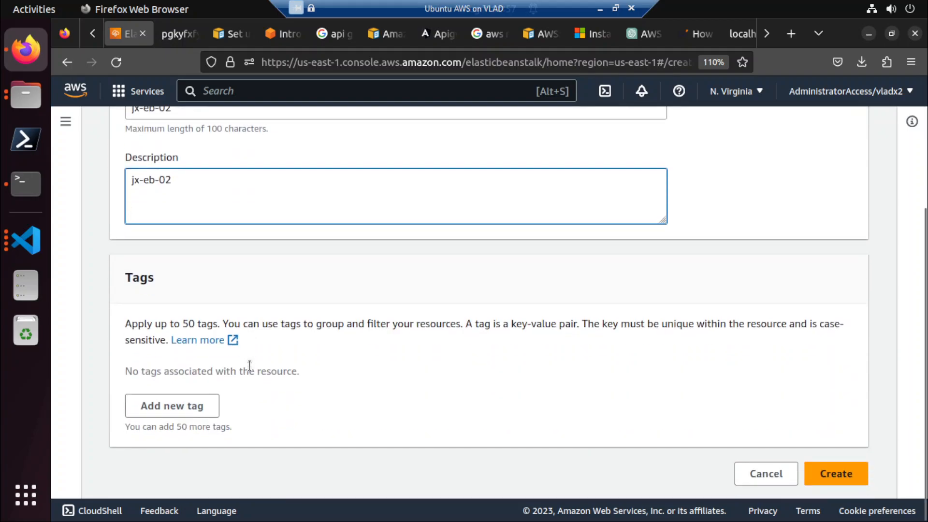
pyautogui.click(851, 474)
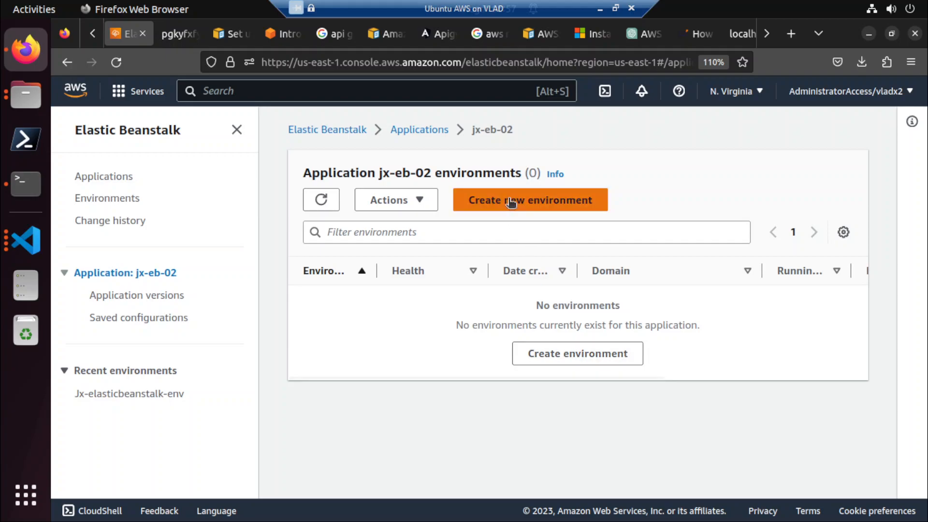
# Open jx-eb-02 from the applications list to inspect its environments, and return to the Elastic Beanstalk overview.
pyautogui.click(96, 177)
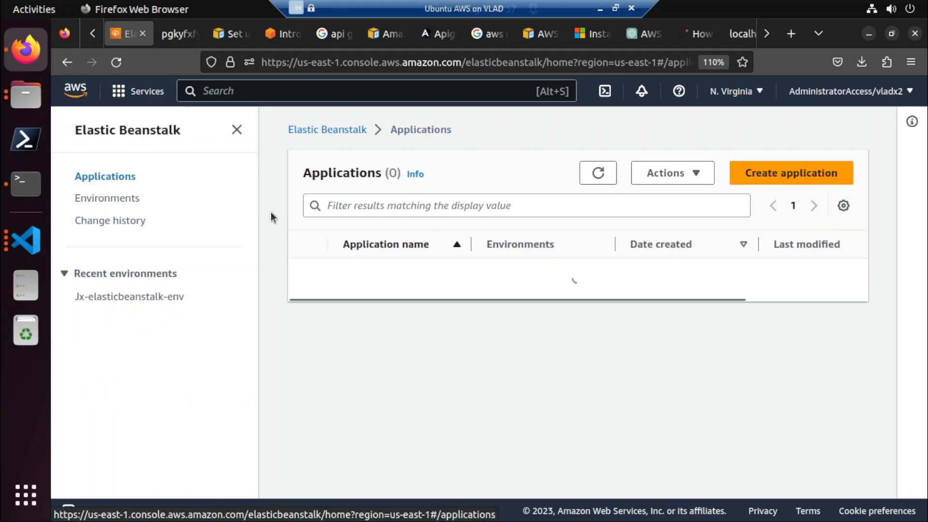
pyautogui.click(373, 275)
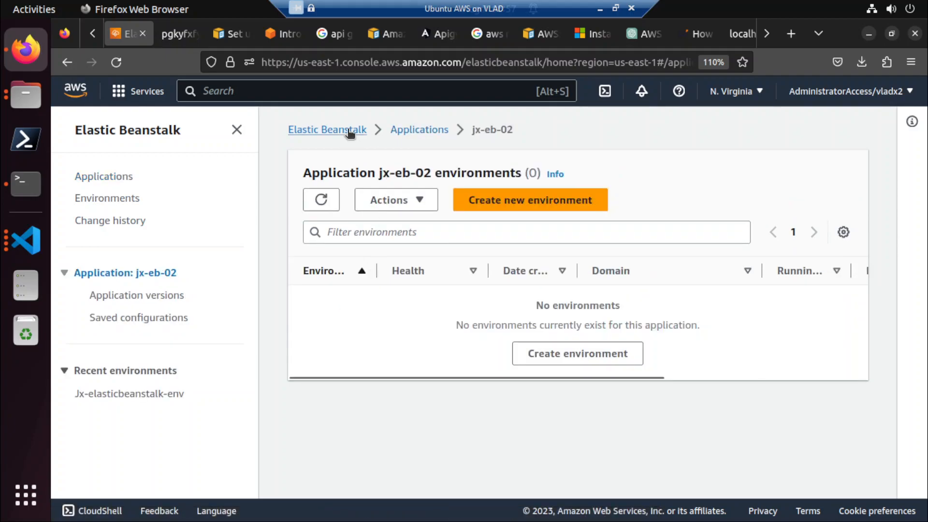
pyautogui.click(347, 129)
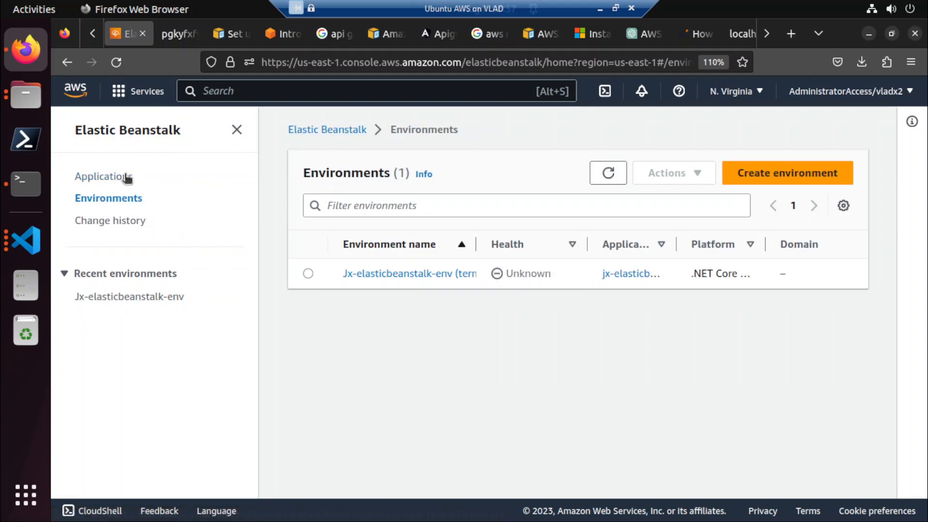
# Delete the jx-eb-02 application from the applications list, confirming with its name.
pyautogui.click(126, 177)
pyautogui.click(308, 277)
pyautogui.click(686, 180)
pyautogui.click(683, 220)
pyautogui.click(577, 328)
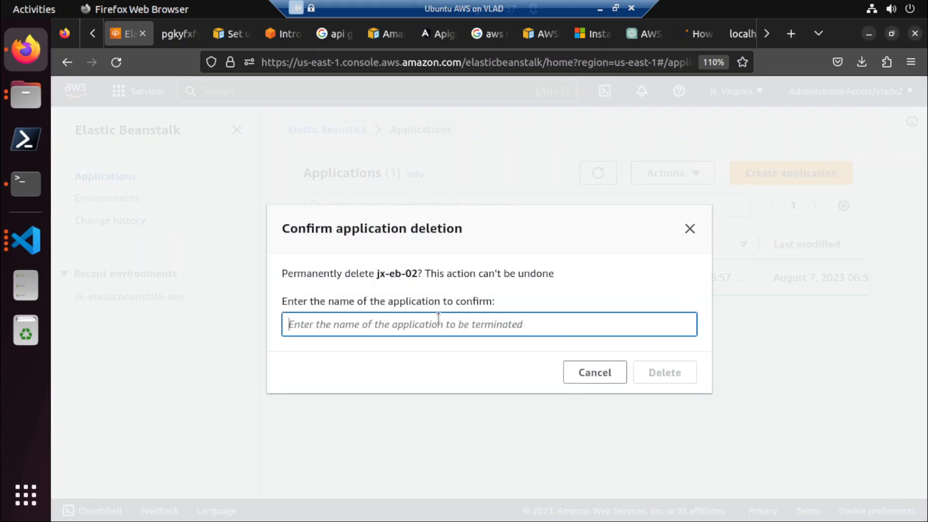
pyautogui.hotkey('ctrl', 'v')
pyautogui.click(644, 370)
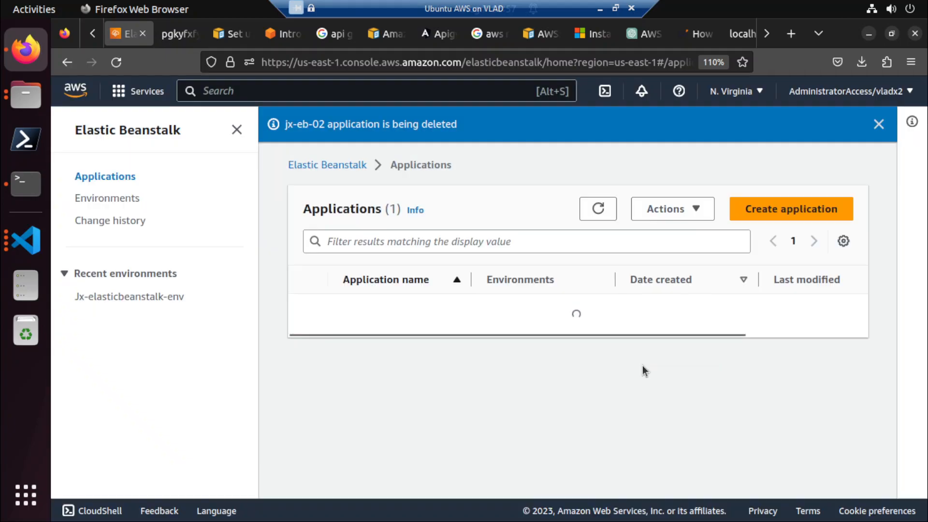
# Start the create application wizard from the Elastic Beanstalk home page and set the application name to jx-eb-03.
pyautogui.click(170, 129)
pyautogui.click(650, 333)
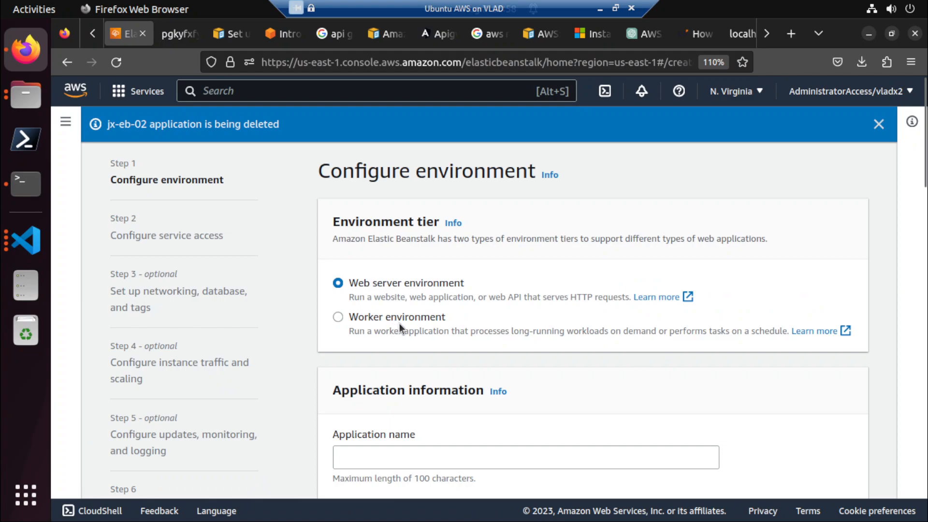
pyautogui.scroll(-3, 399, 323)
pyautogui.click(379, 280)
pyautogui.hotkey('ctrl', 'v')
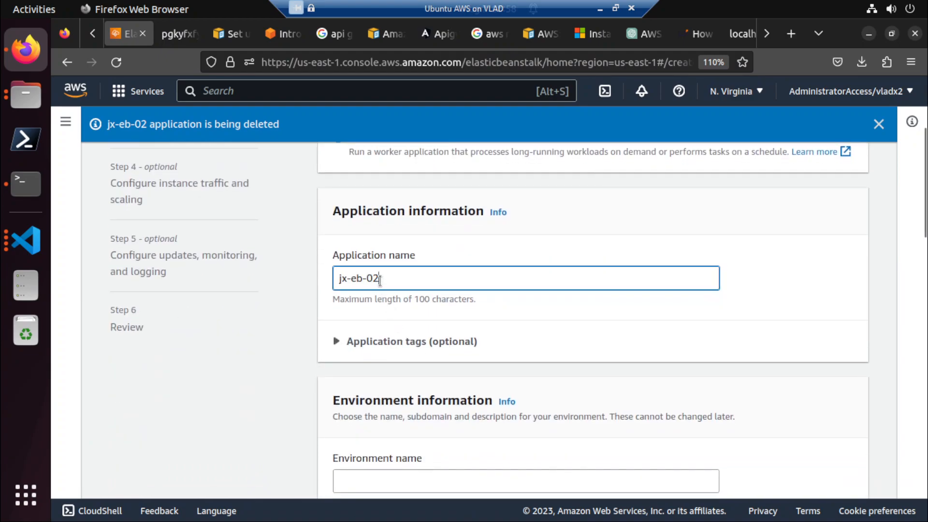
pyautogui.press('BackSpace')
pyautogui.write('3')
pyautogui.hotkey('ctrl', 'a')
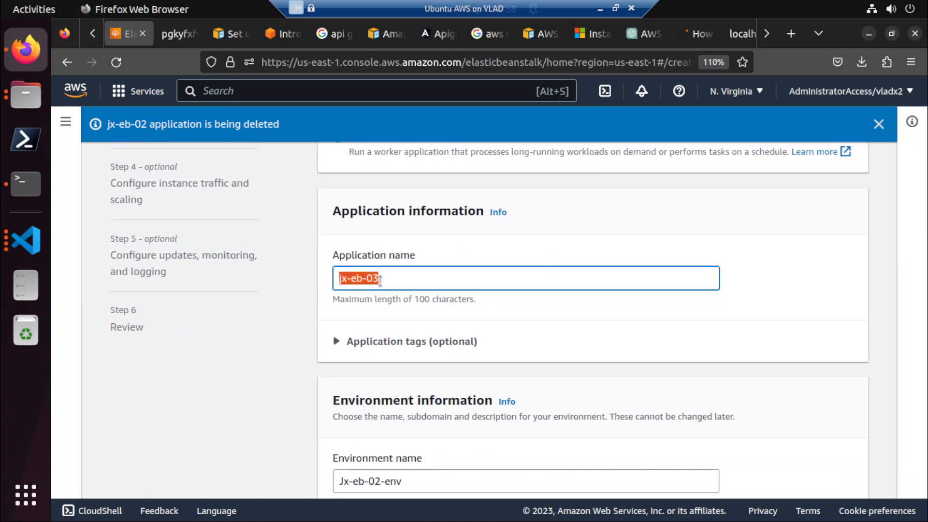
# Leave the domain and environment description blank and choose .NET Core on Linux as the managed platform.
pyautogui.scroll(-3, 380, 280)
pyautogui.scroll(-3, 380, 280)
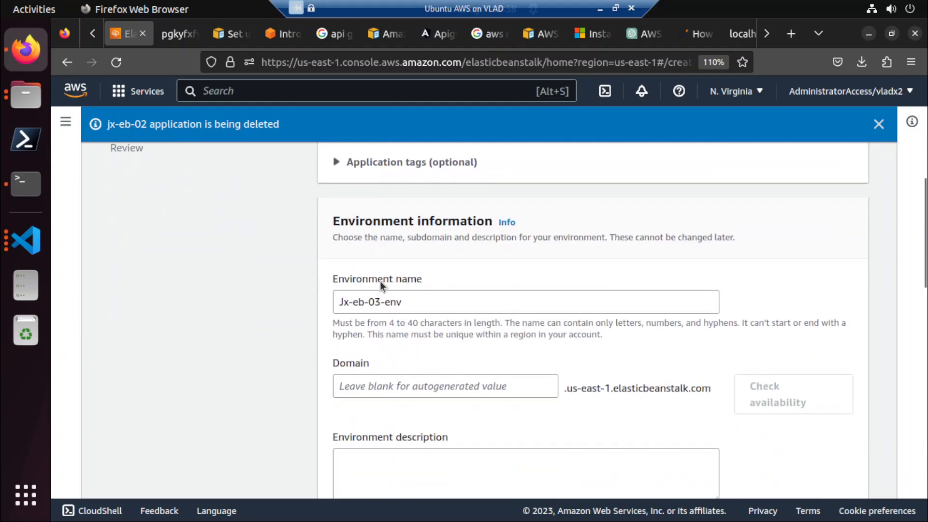
pyautogui.scroll(-3, 428, 331)
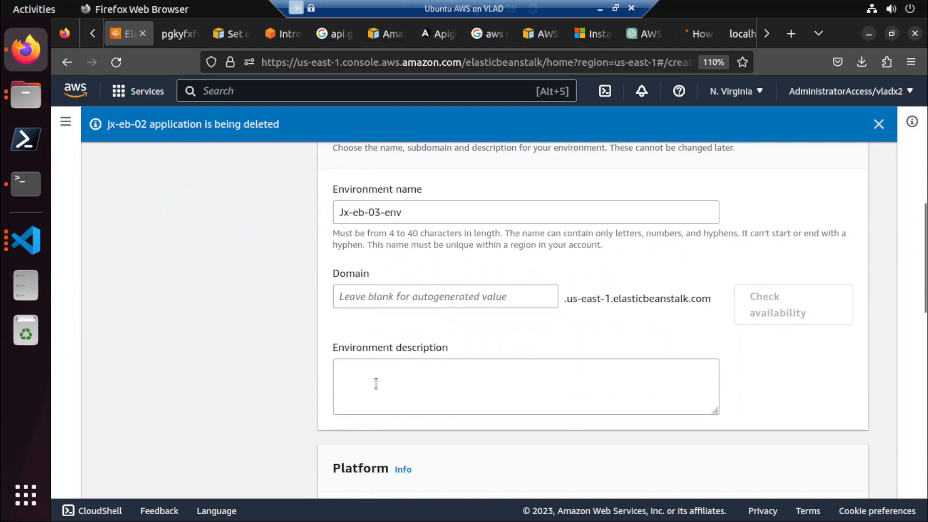
pyautogui.scroll(-6, 376, 383)
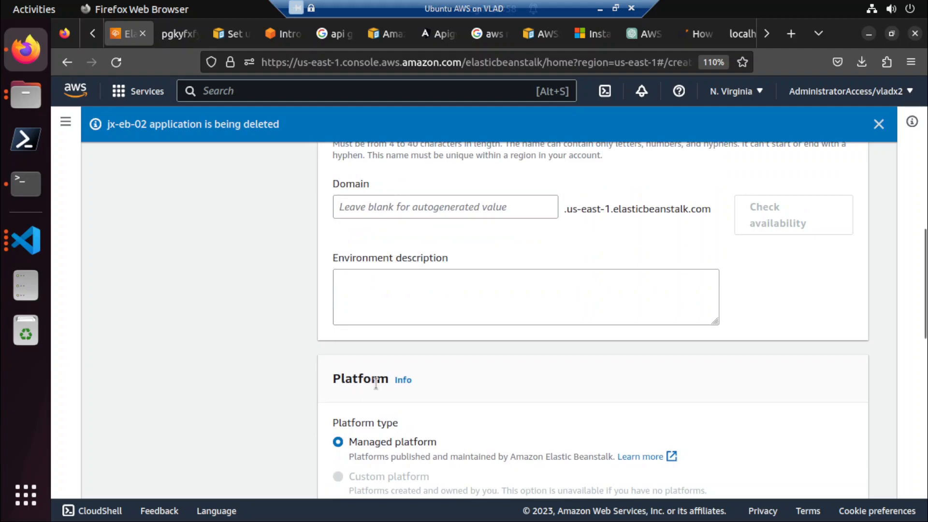
pyautogui.scroll(-2, 376, 384)
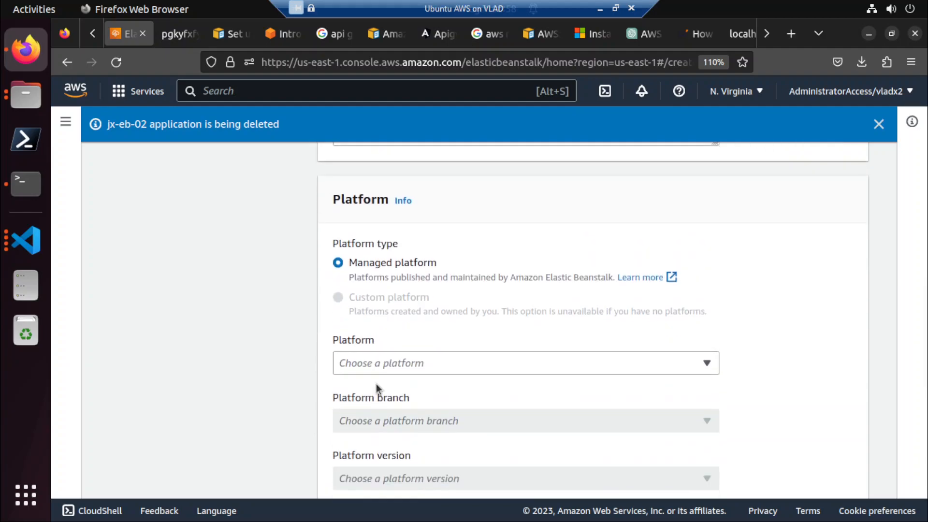
pyautogui.click(390, 369)
pyautogui.click(400, 133)
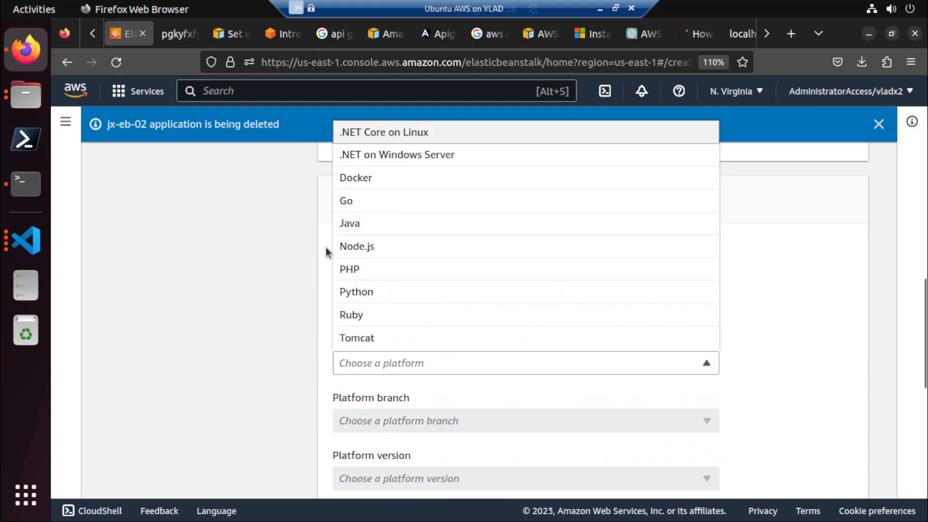
# Set the application code to Upload your code with a local file as its source.
pyautogui.scroll(-5, 264, 357)
pyautogui.scroll(-5, 264, 358)
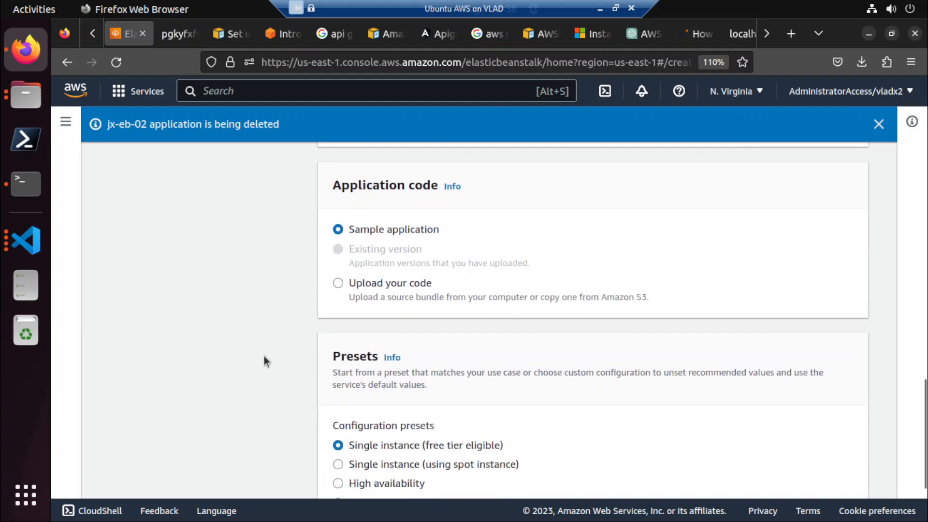
pyautogui.click(366, 285)
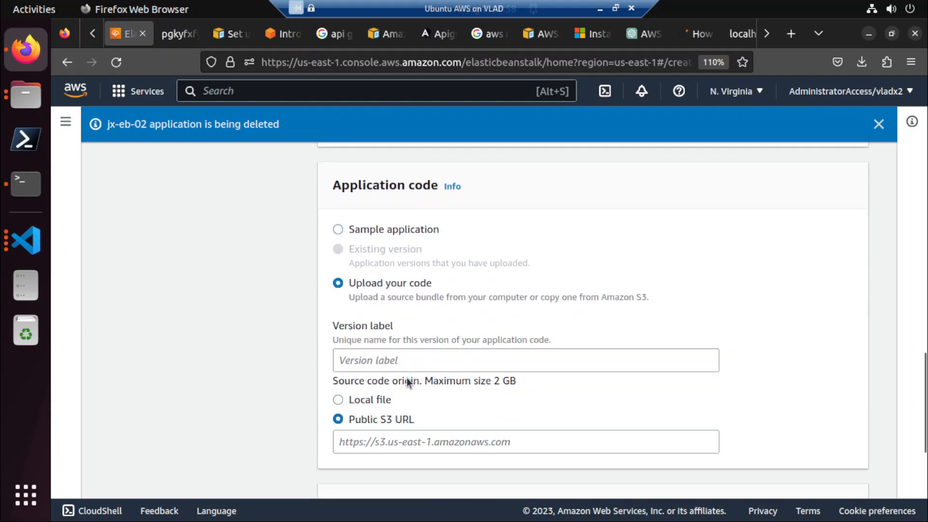
pyautogui.click(362, 402)
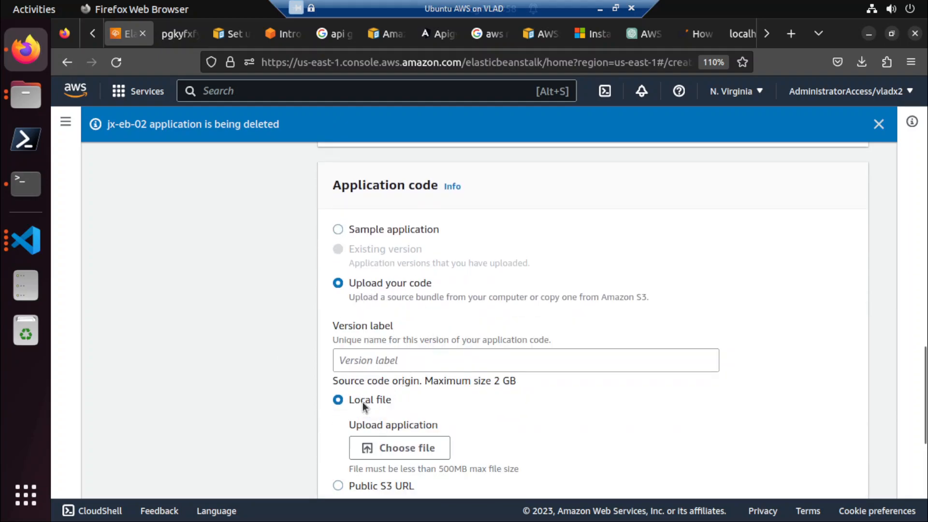
# Choose eb-dotnet.zip as the local source bundle and set the version label to eb-dotnet-03.
pyautogui.click(408, 447)
pyautogui.doubleClick(213, 86)
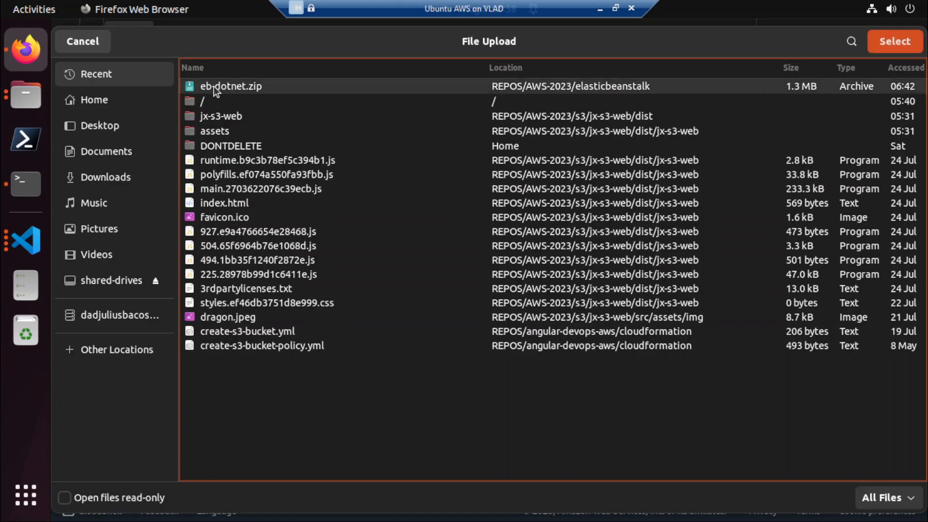
pyautogui.scroll(-4, 236, 318)
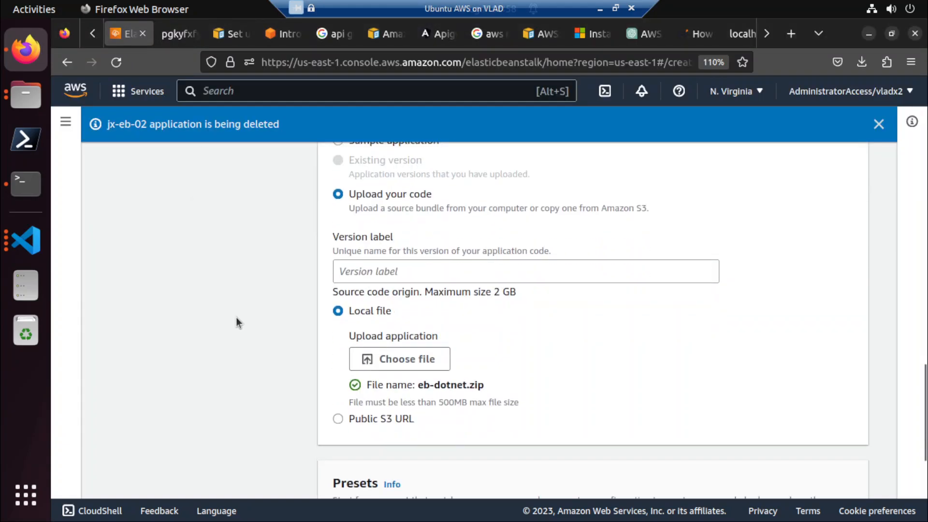
pyautogui.click(351, 175)
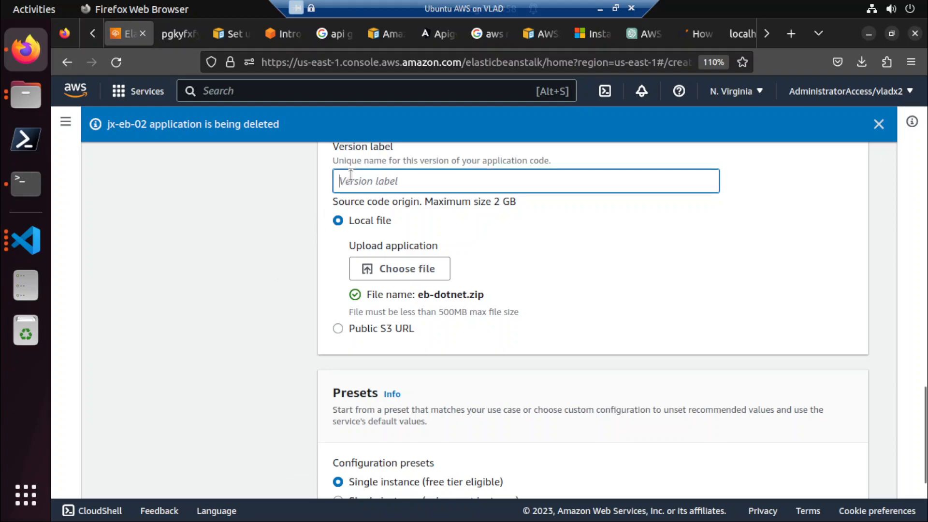
pyautogui.write('e')
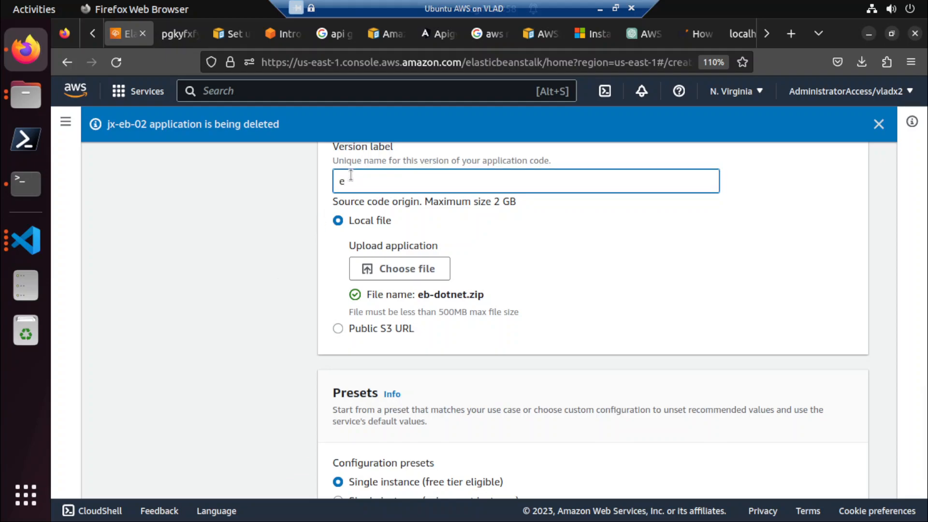
pyautogui.write('b-dotnet-03')
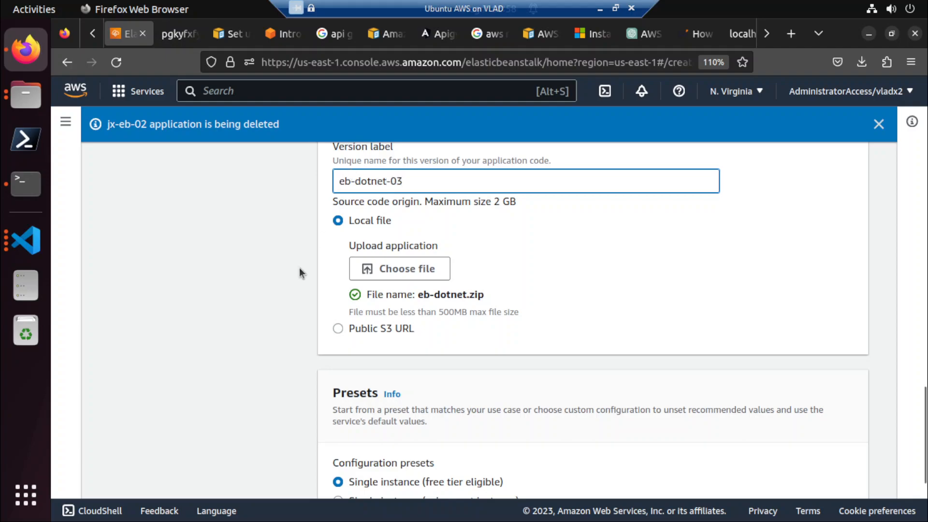
# Keep the Single instance (free tier eligible) preset and continue to the service access configuration.
pyautogui.scroll(-5, 263, 306)
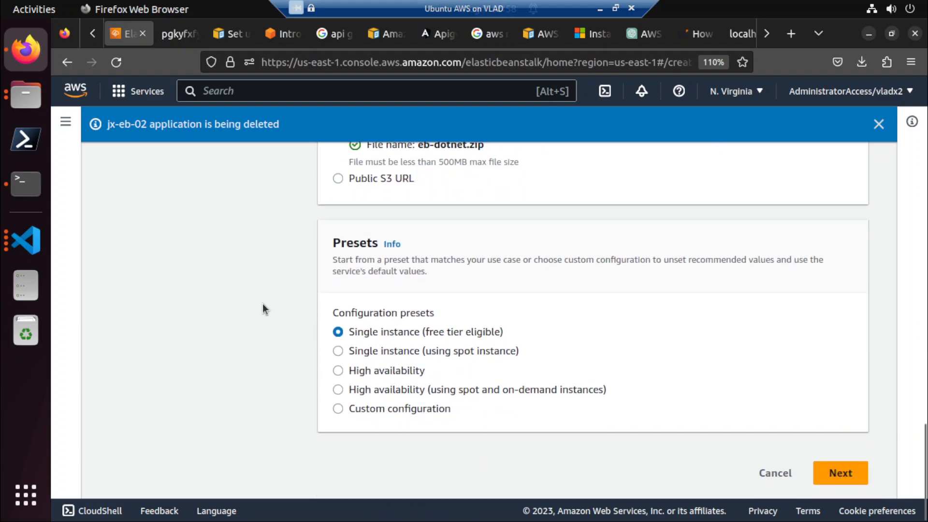
pyautogui.click(855, 474)
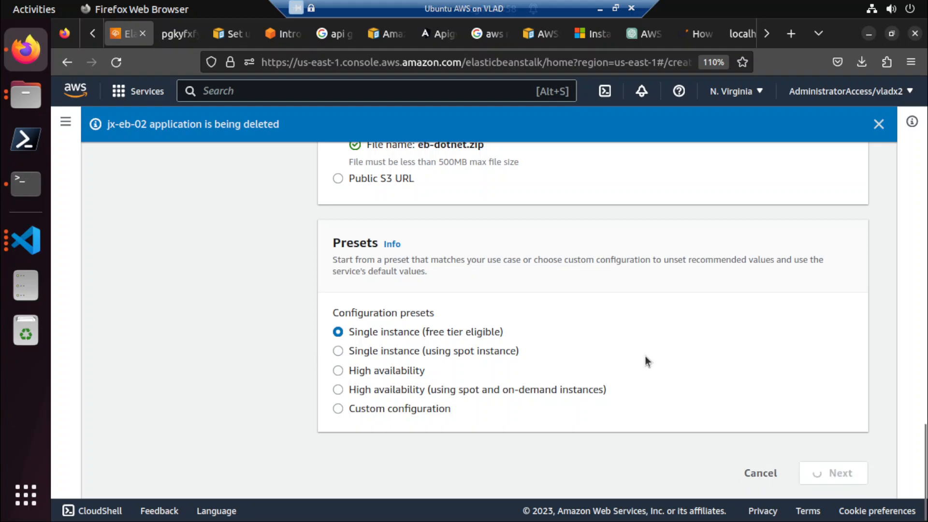
pyautogui.scroll(5, 646, 357)
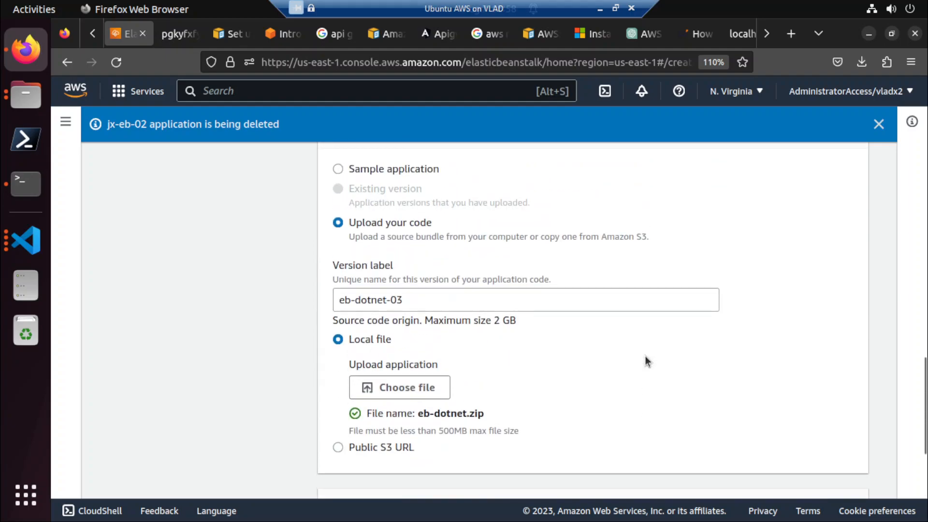
pyautogui.scroll(5, 646, 359)
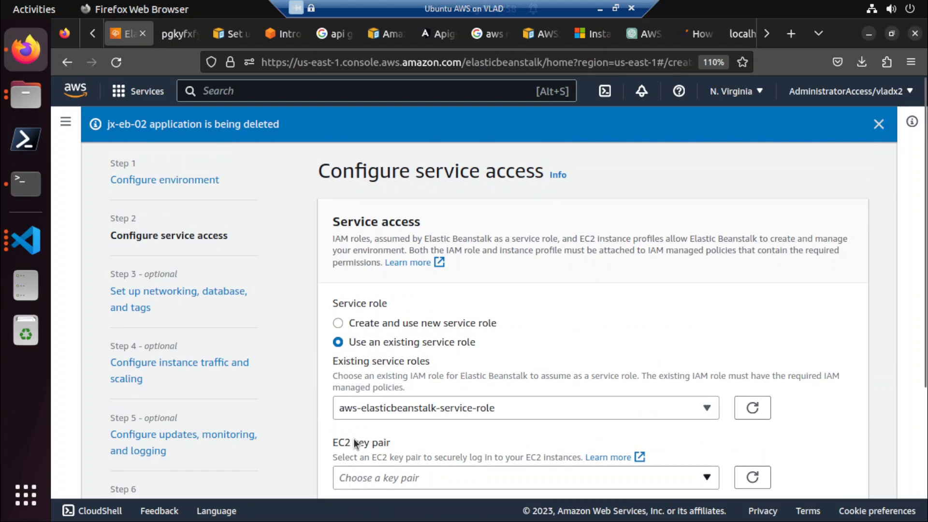
# Check which EC2 instance profiles are available for the environment, leaving the key pair unselected.
pyautogui.scroll(-2, 353, 439)
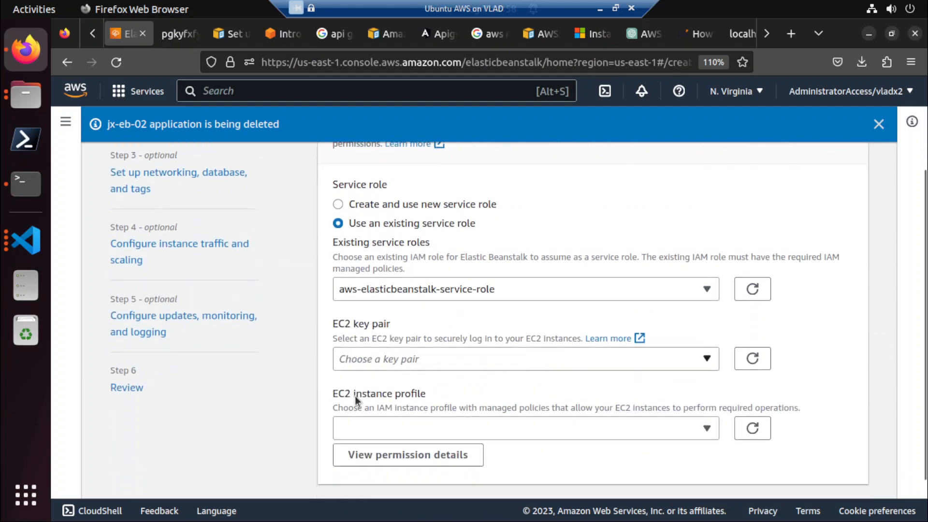
pyautogui.scroll(-2, 354, 396)
pyautogui.click(634, 375)
pyautogui.click(303, 425)
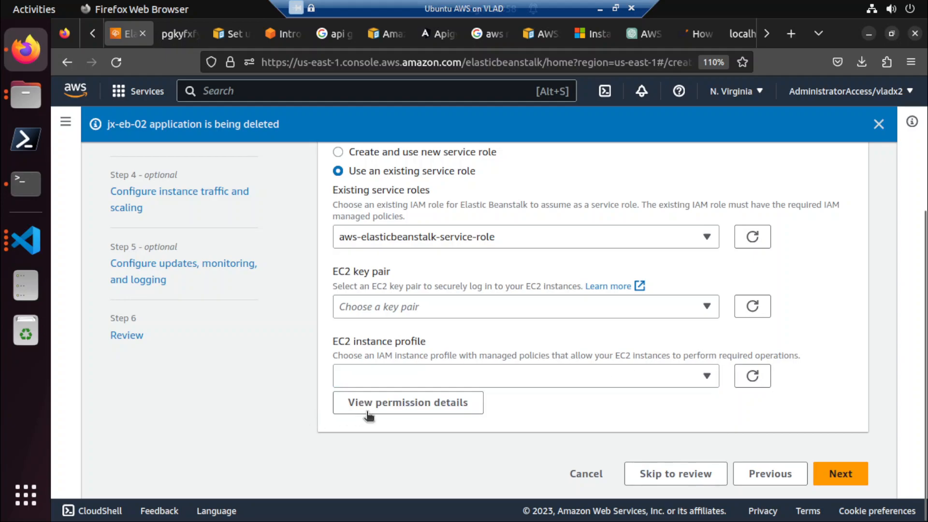
# Examine the permission details for the EC2 instance profile, covering the recommended trusted entity and managed policies.
pyautogui.click(373, 406)
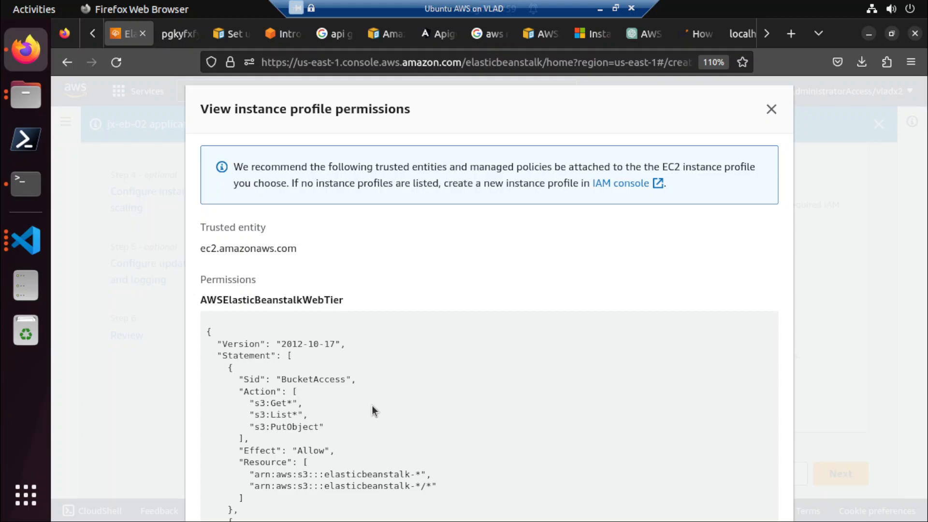
pyautogui.scroll(-15, 374, 411)
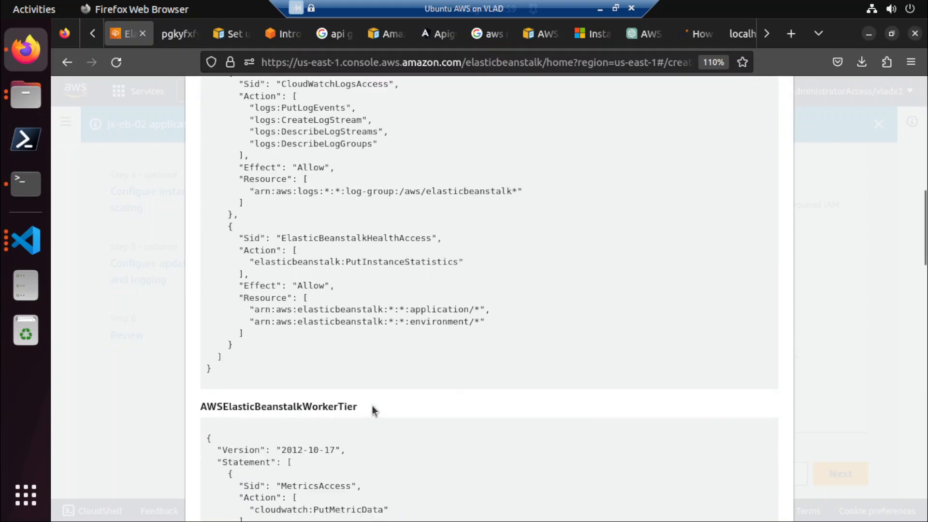
pyautogui.scroll(-15, 373, 411)
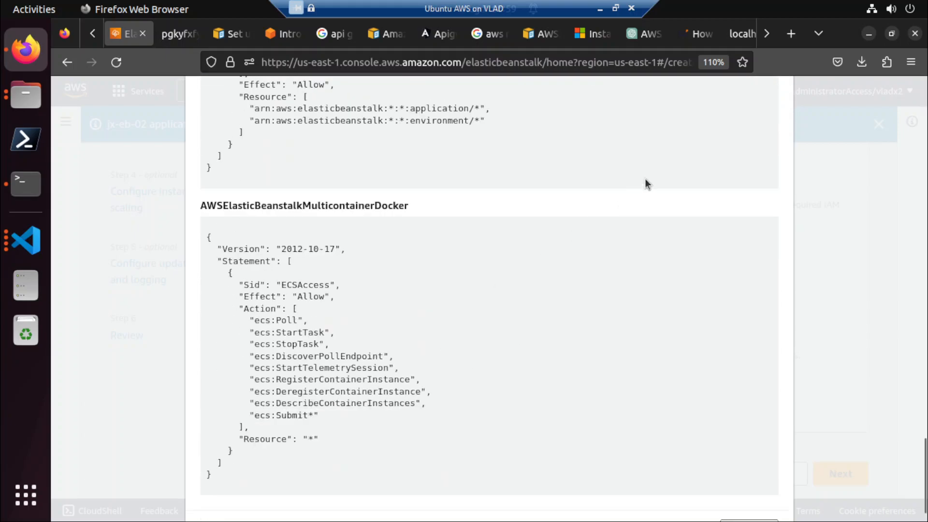
pyautogui.scroll(10, 696, 174)
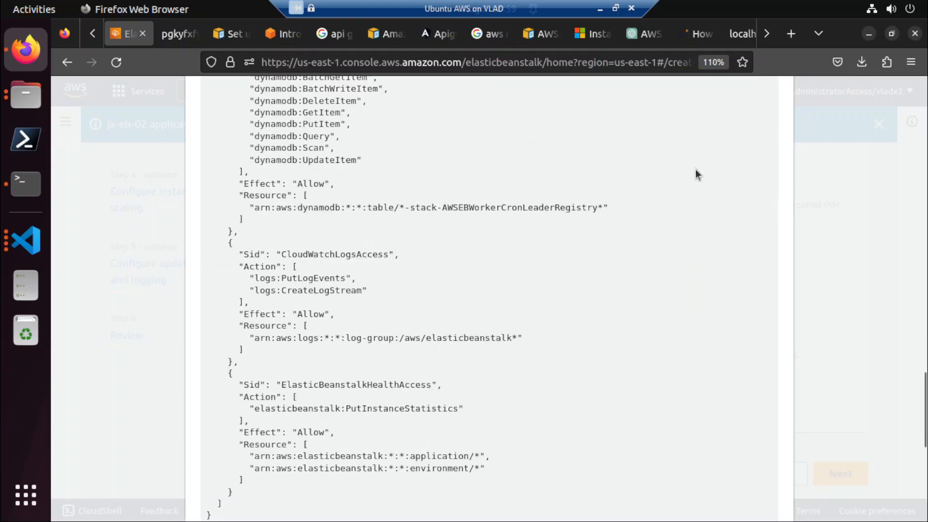
pyautogui.scroll(8, 696, 174)
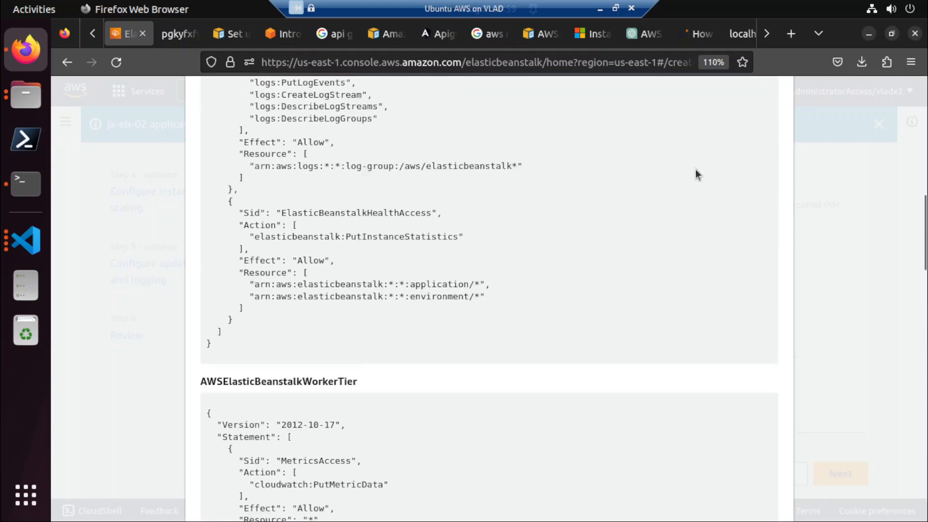
pyautogui.scroll(10, 669, 218)
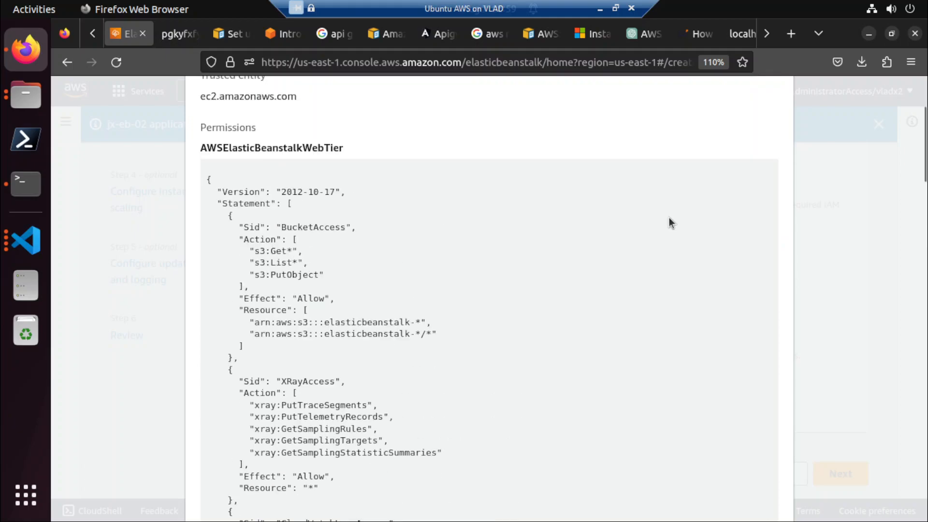
pyautogui.scroll(3, 202, 192)
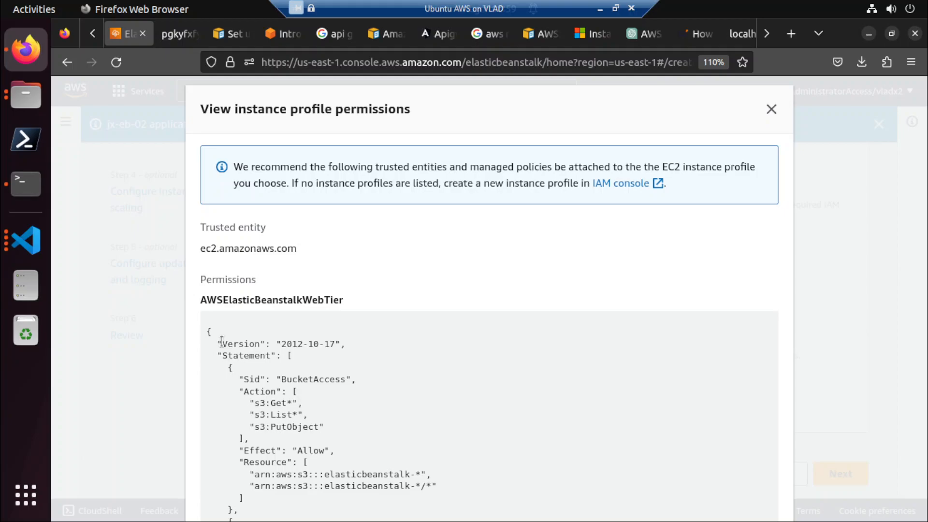
# Highlight the complete AWSElasticBeanstalkWebTier policy JSON in the instance profile permission details to review it.
pyautogui.moveTo(208, 331); pyautogui.dragTo(232, 390)
pyautogui.scroll(-3, 231, 392)
pyautogui.scroll(-9, 230, 392)
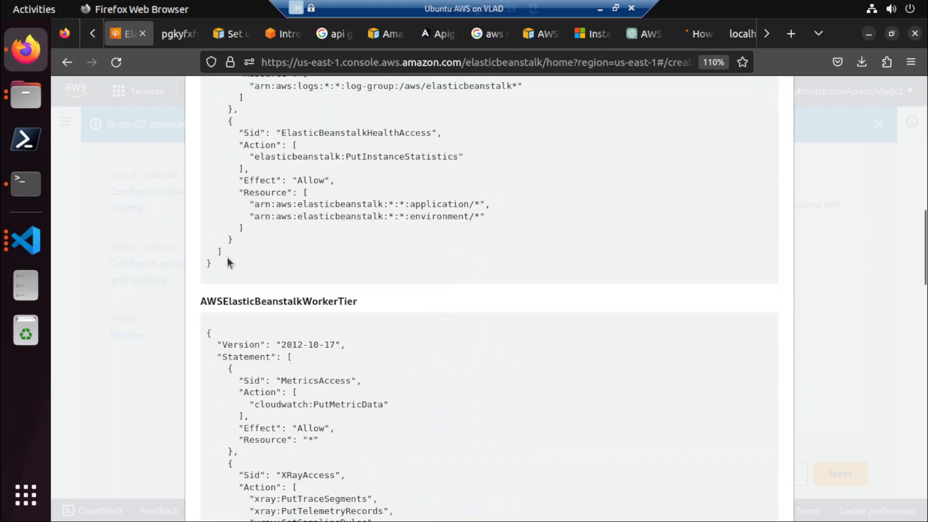
pyautogui.keyDown('shift'); pyautogui.click(227, 257); pyautogui.keyUp('shift')
pyautogui.scroll(12, 853, 193)
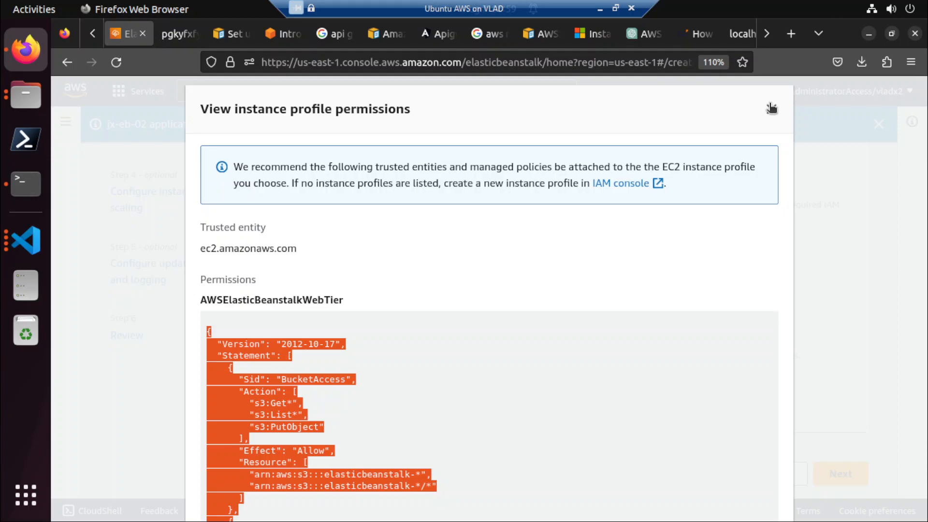
# Open the IAM console link from the instance profile permissions in a separate tab and return to the Elastic Beanstalk setup.
pyautogui.rightClick(621, 187)
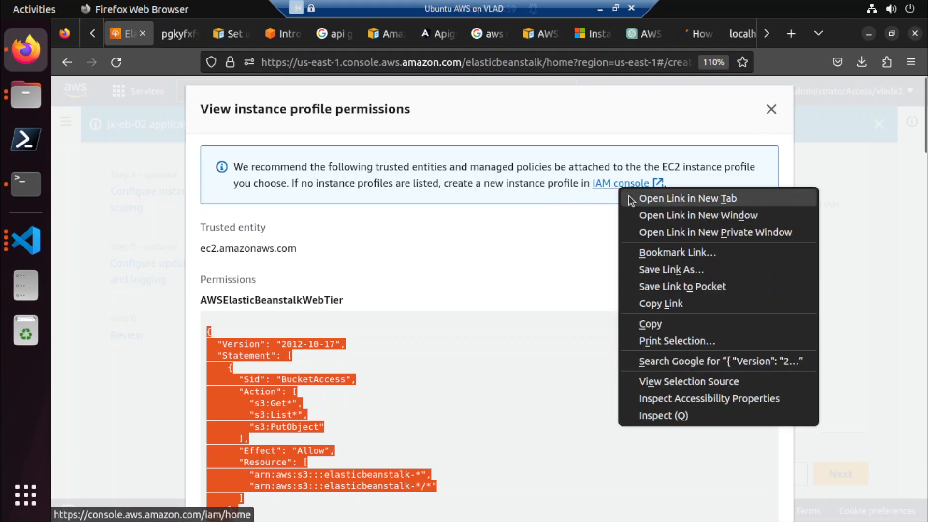
pyautogui.click(630, 200)
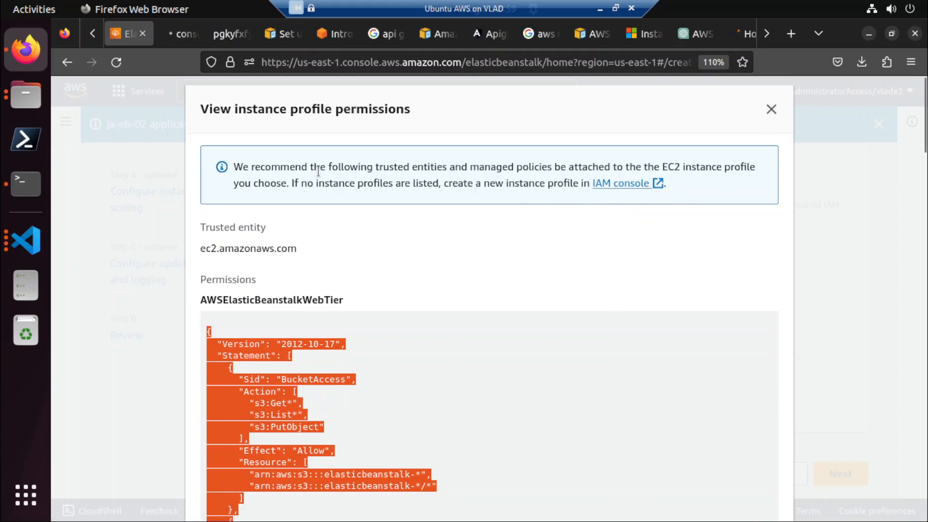
pyautogui.click(180, 33)
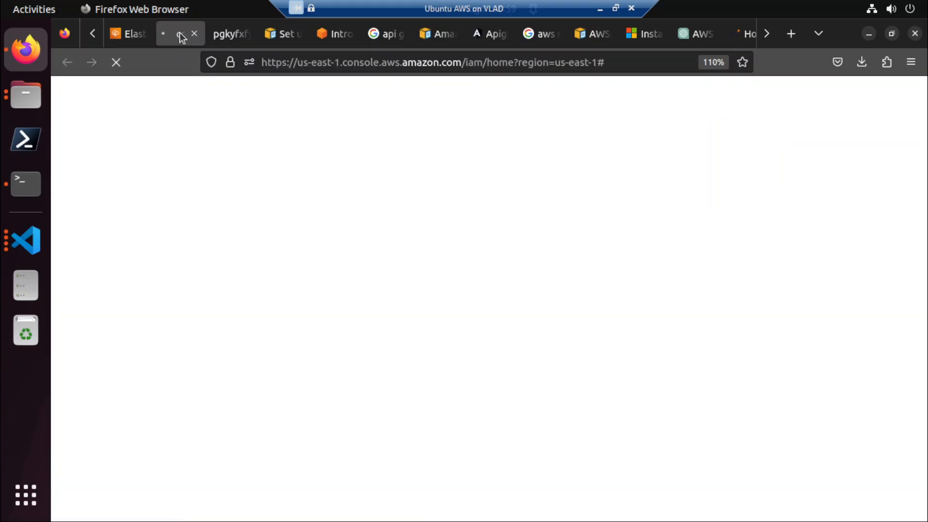
pyautogui.click(126, 33)
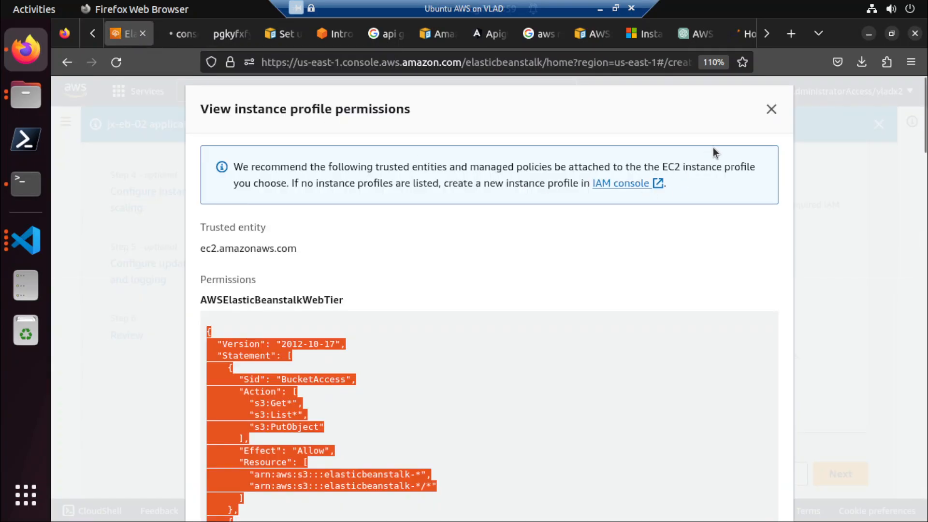
# Close the permission details and recheck the available EC2 instance profiles without choosing one.
pyautogui.click(770, 109)
pyautogui.click(680, 377)
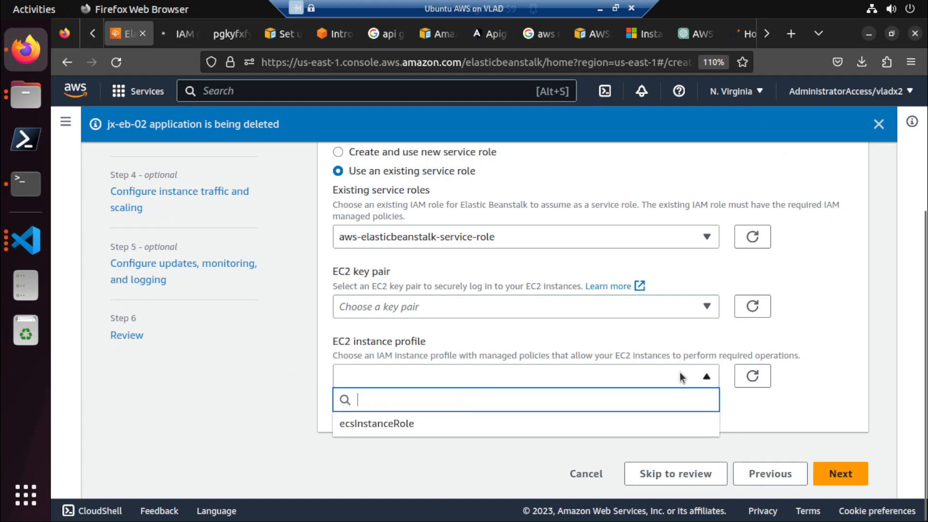
pyautogui.click(279, 375)
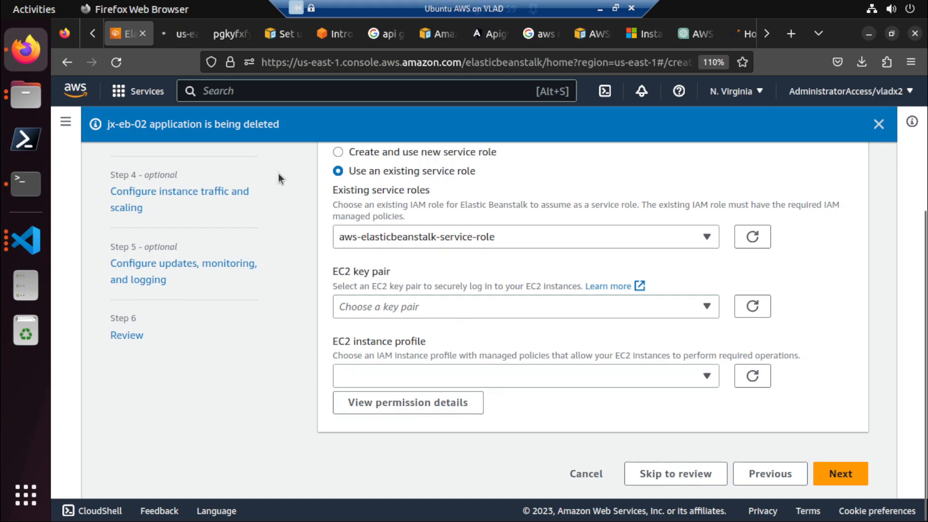
# Look through the IAM console's navigation for a place to create an instance profile.
pyautogui.click(177, 32)
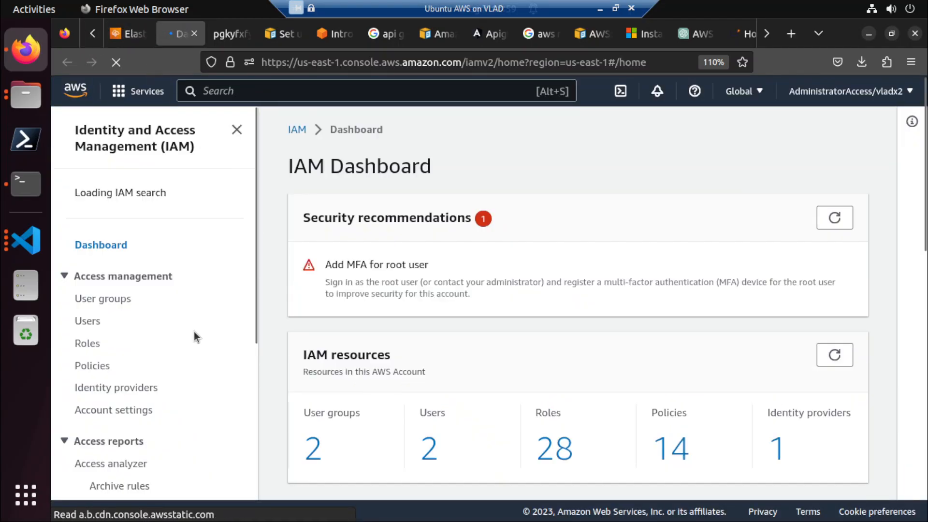
pyautogui.scroll(-3, 193, 332)
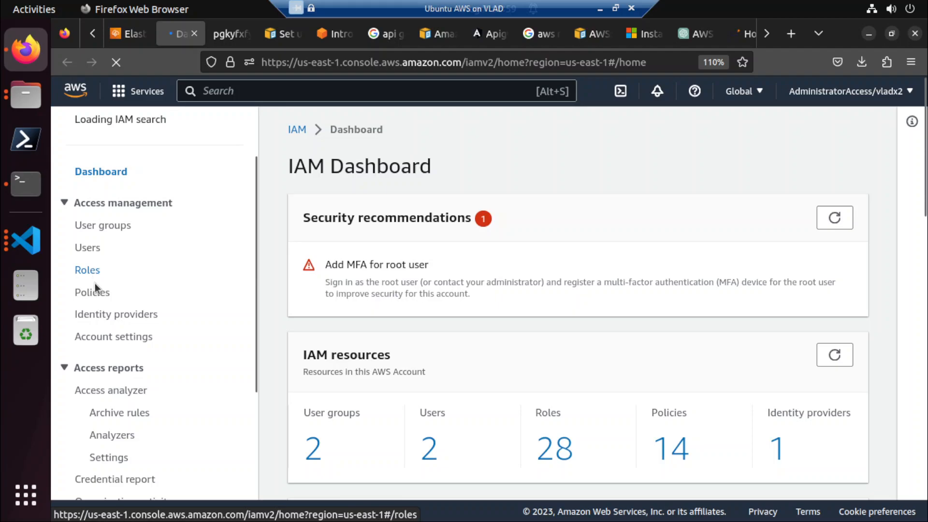
pyautogui.scroll(-3, 126, 300)
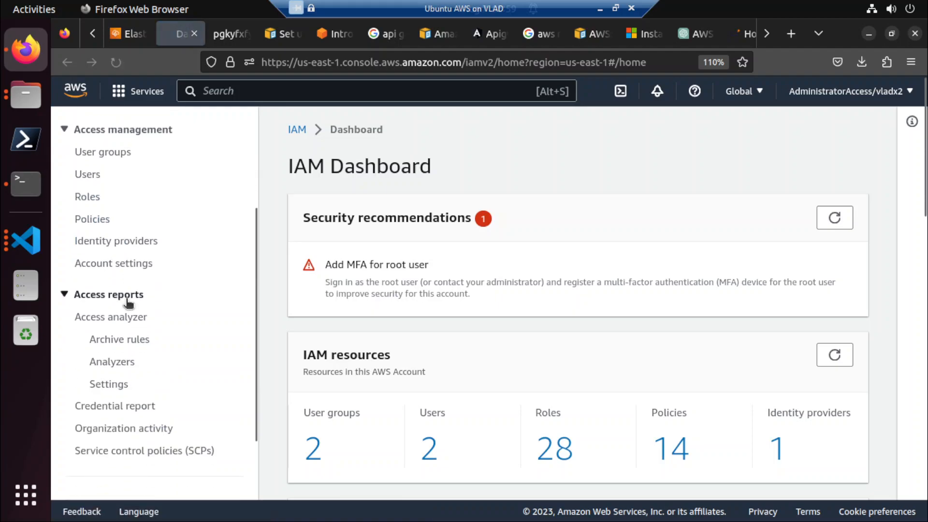
pyautogui.scroll(-3, 126, 300)
pyautogui.scroll(3, 126, 300)
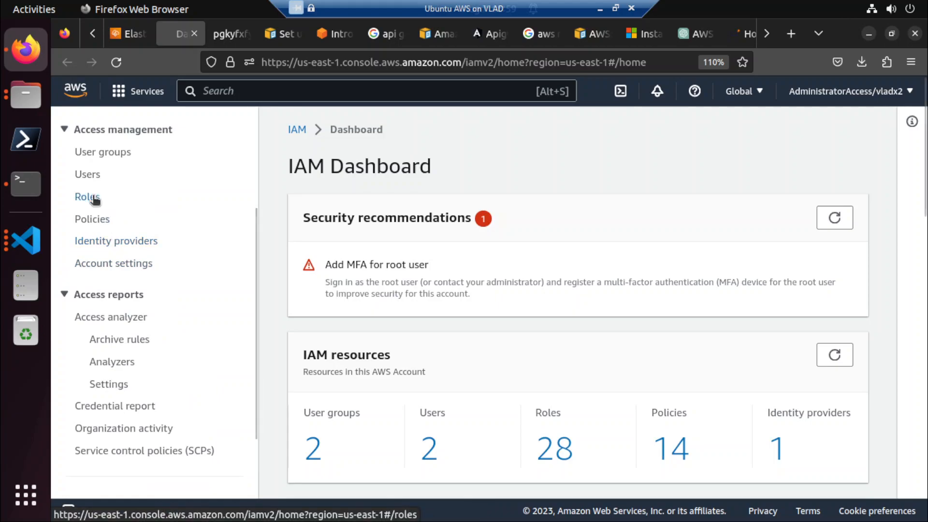
# Switch to ChatGPT and ask how to create an instance profile.
pyautogui.click(689, 34)
pyautogui.click(480, 461)
pyautogui.write('how to create instance profile')
pyautogui.press('Return')
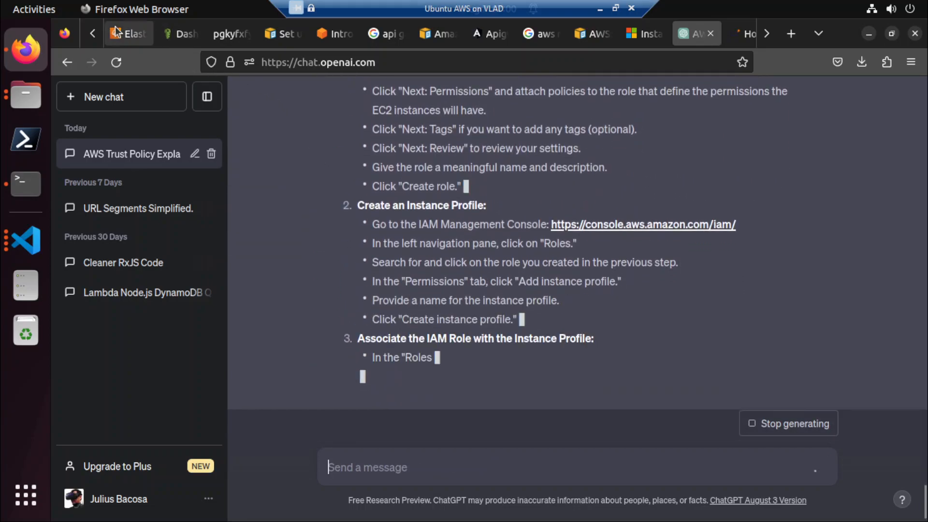
# Return to the IAM console and start creating a new role from the Roles list.
pyautogui.click(189, 32)
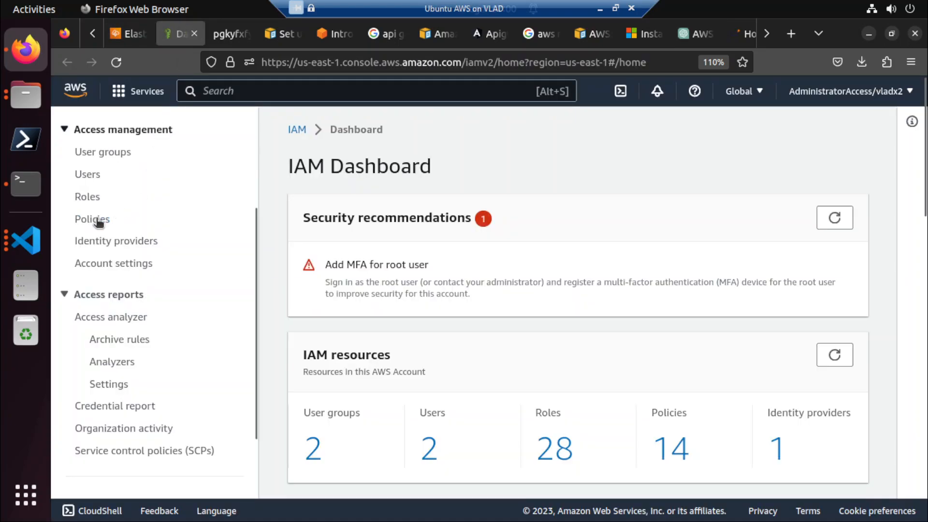
pyautogui.click(92, 198)
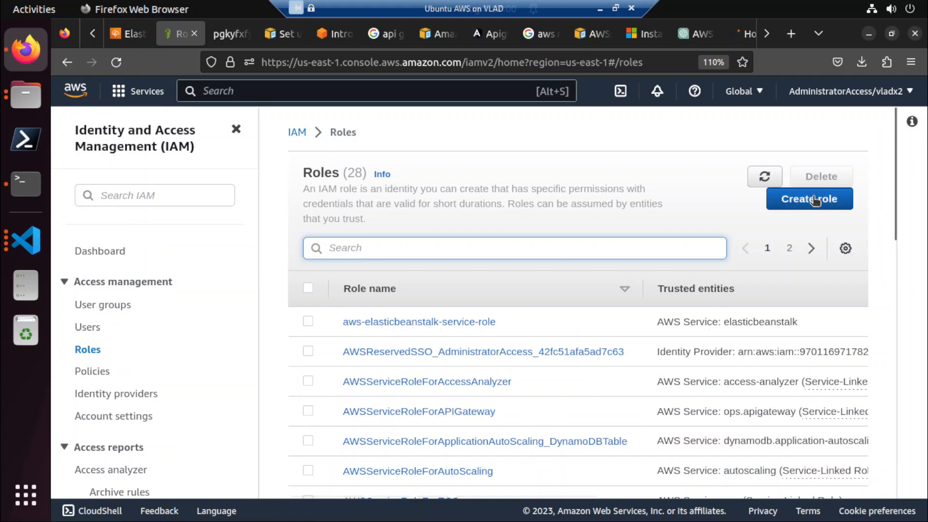
pyautogui.click(815, 200)
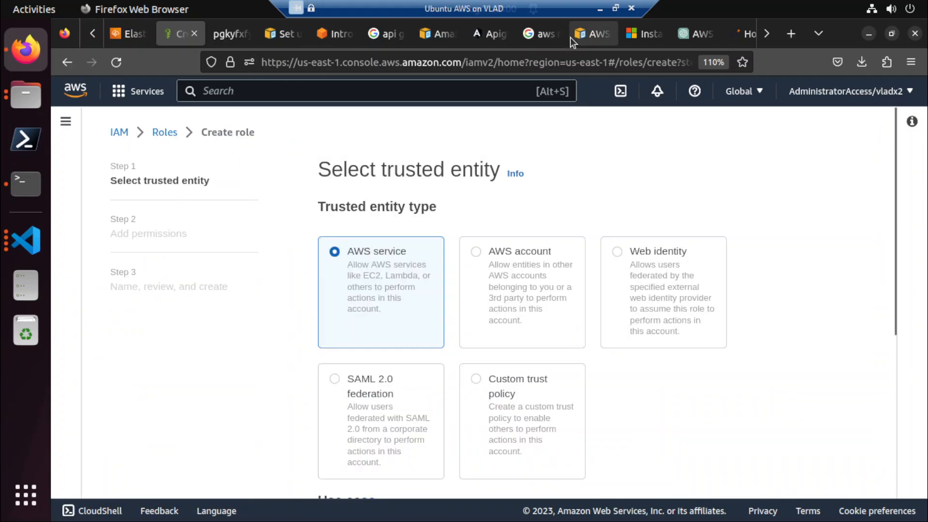
# Read ChatGPT's instructions for creating an IAM role, creating an instance profile and associating the two.
pyautogui.click(707, 37)
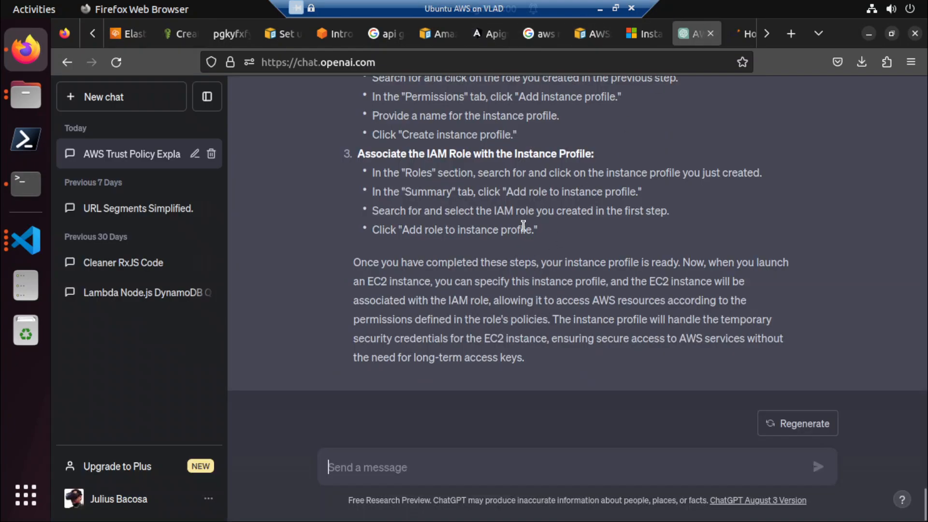
pyautogui.scroll(4, 523, 224)
pyautogui.scroll(3, 495, 240)
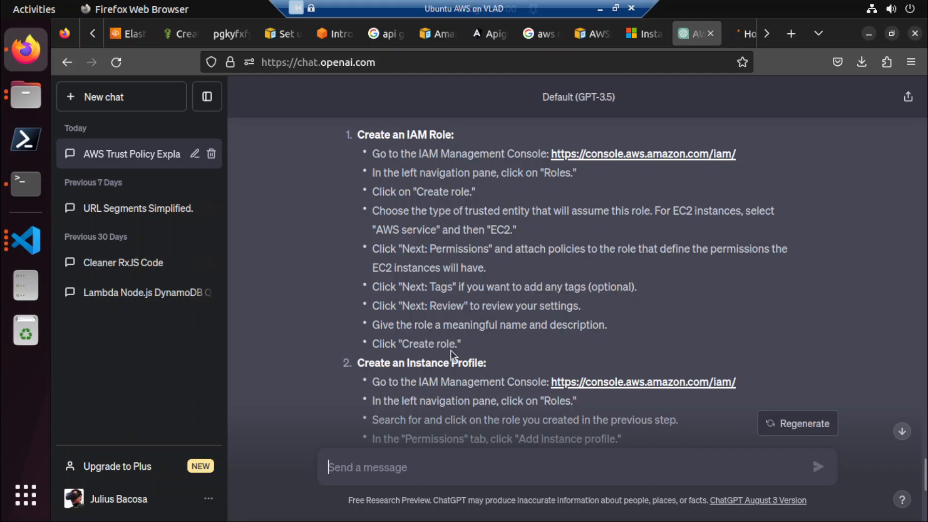
pyautogui.scroll(-3, 474, 373)
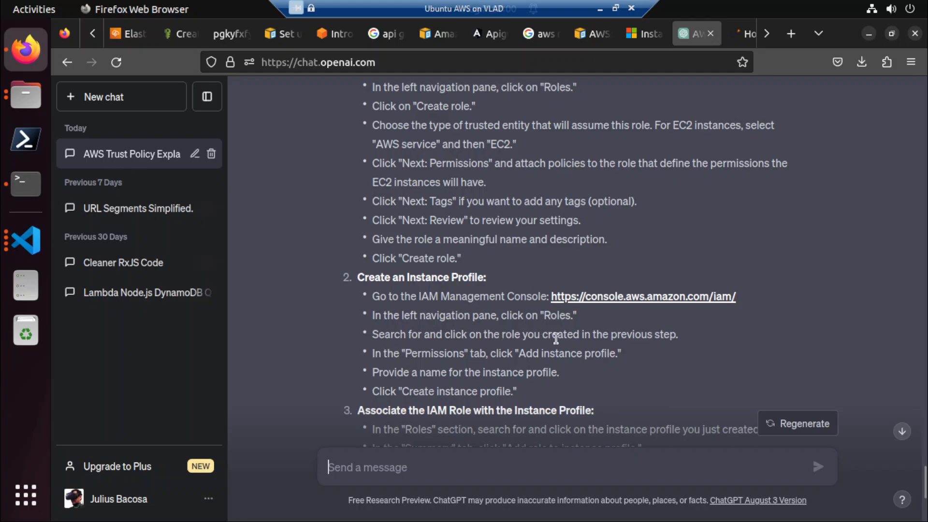
pyautogui.scroll(2, 416, 351)
pyautogui.scroll(-2, 381, 404)
# Restart role creation from the IAM Roles list, keeping AWS service as the trusted entity and selecting the EC2 use case.
pyautogui.click(134, 39)
pyautogui.click(187, 35)
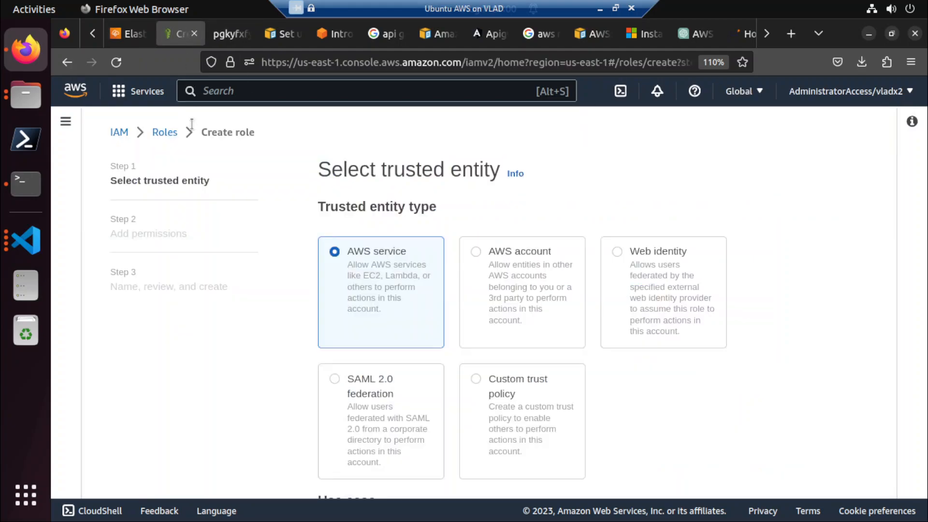
pyautogui.click(161, 133)
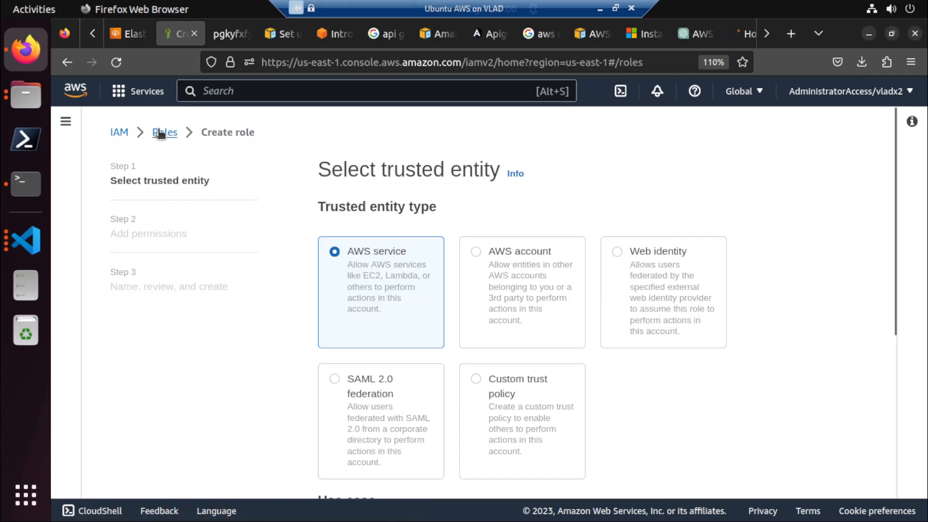
pyautogui.click(828, 205)
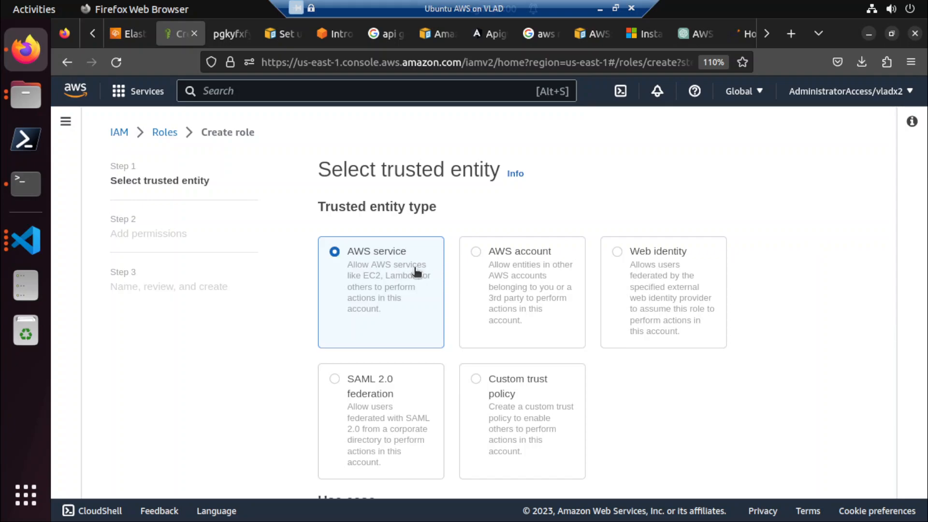
pyautogui.scroll(-2, 416, 273)
pyautogui.scroll(-5, 414, 269)
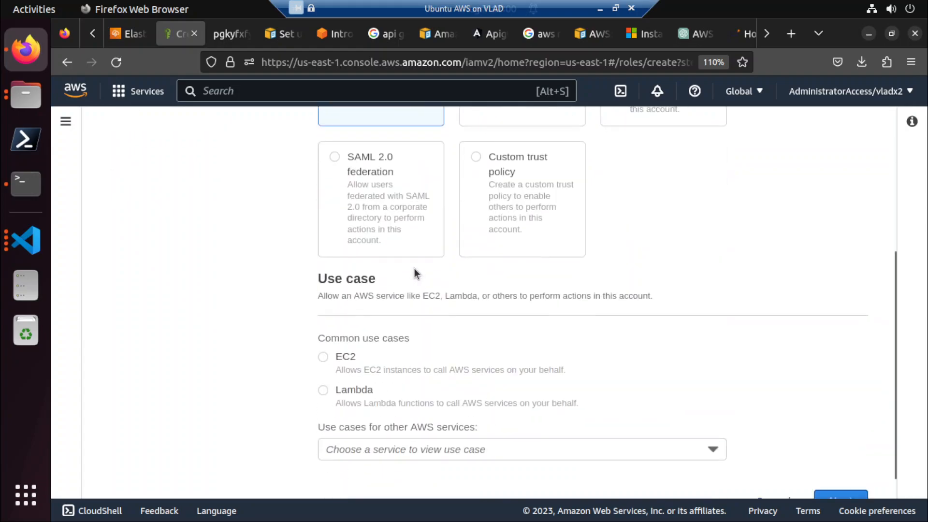
pyautogui.click(322, 329)
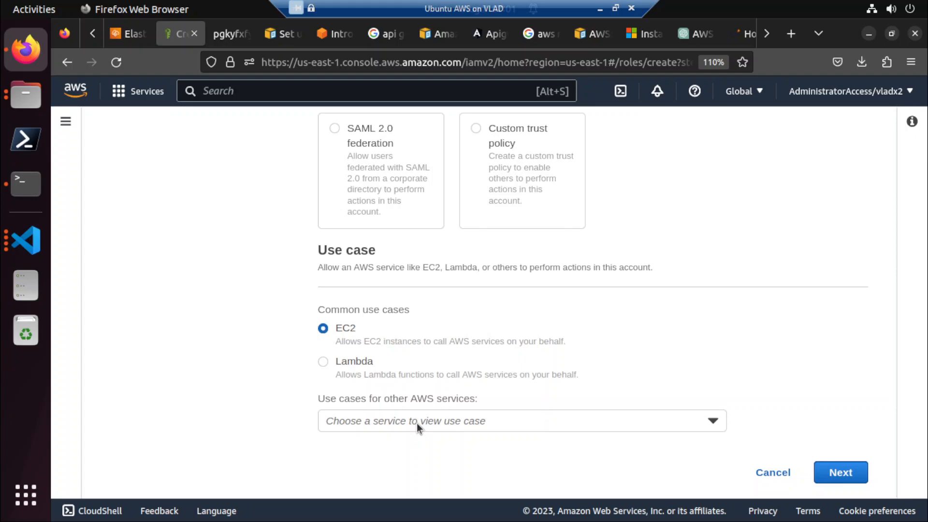
# Choose Elastic Beanstalk among the other AWS services and select the Elastic Beanstalk - Customizable use case for the role.
pyautogui.click(417, 422)
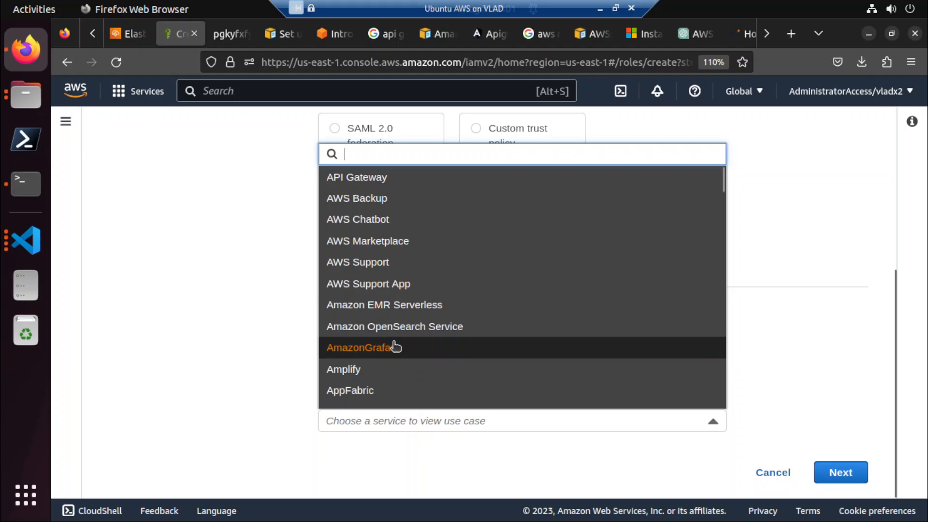
pyautogui.scroll(-5, 394, 354)
pyautogui.scroll(-10, 394, 357)
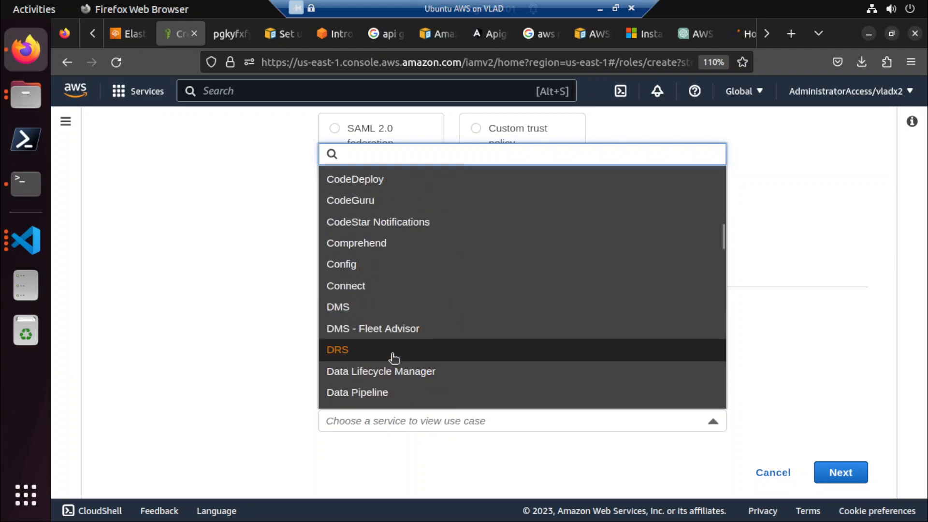
pyautogui.scroll(-5, 393, 356)
pyautogui.scroll(15, 394, 348)
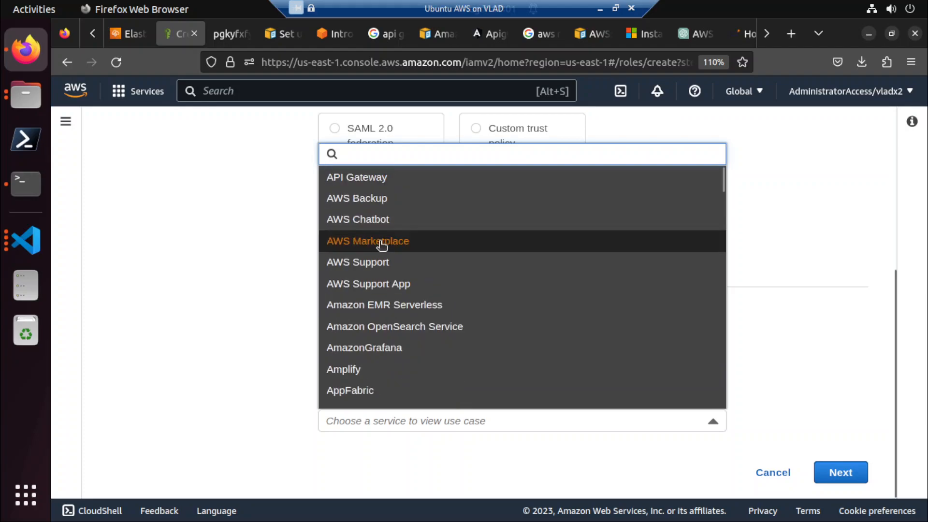
pyautogui.scroll(-2, 379, 290)
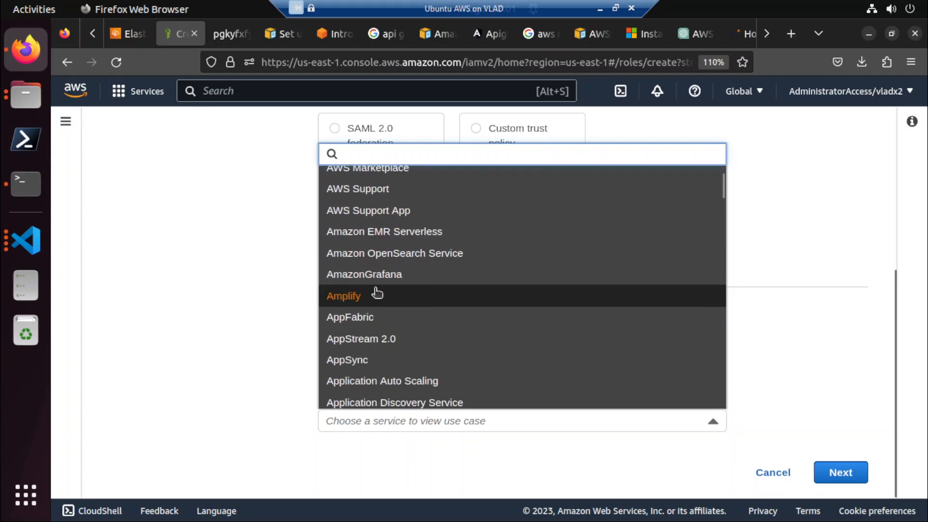
pyautogui.scroll(-3, 377, 304)
pyautogui.scroll(-6, 394, 330)
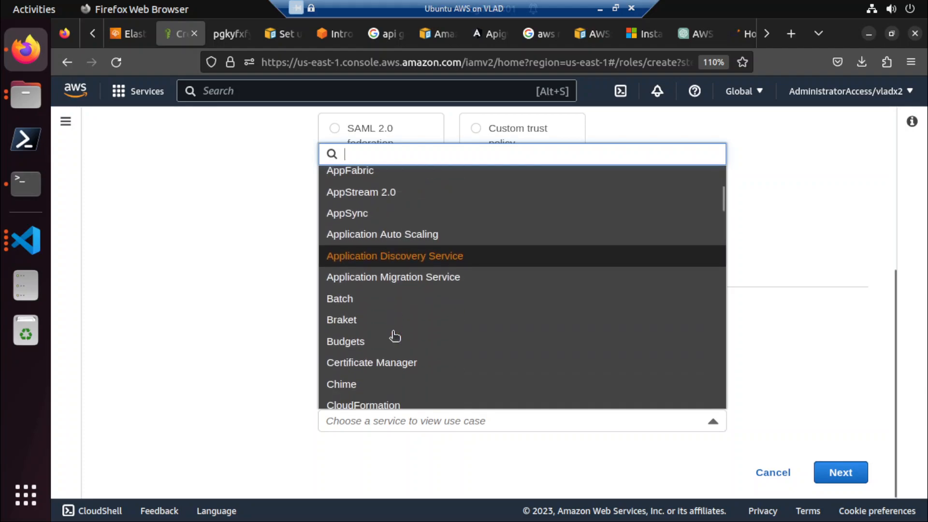
pyautogui.scroll(-8, 395, 337)
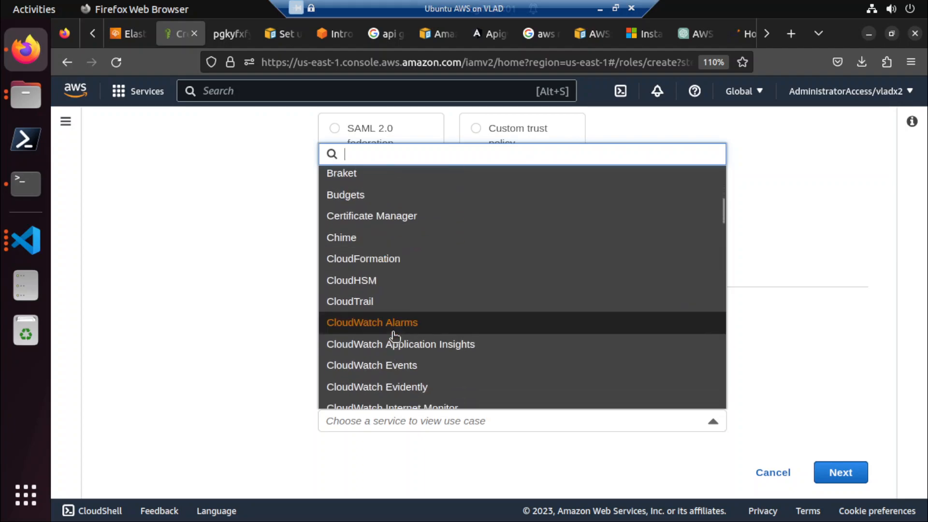
pyautogui.scroll(-6, 395, 337)
pyautogui.scroll(-8, 395, 337)
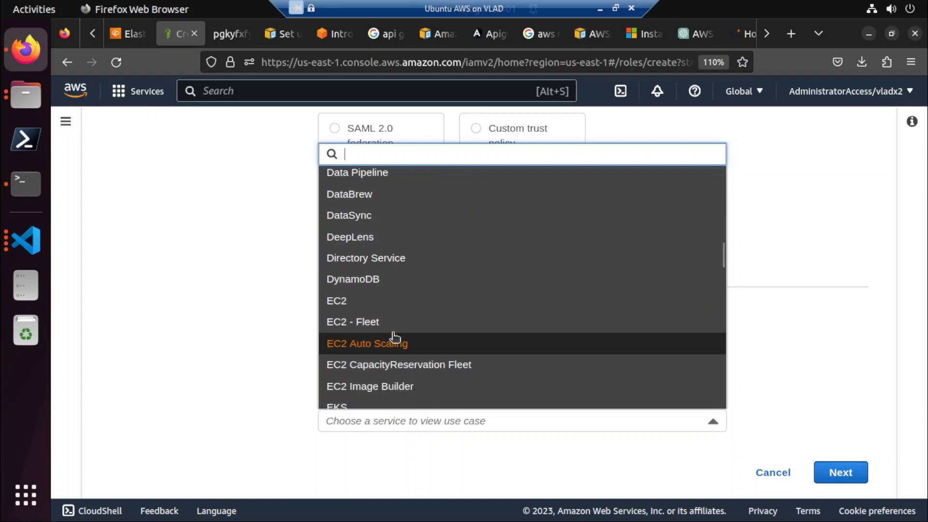
pyautogui.scroll(-3, 408, 339)
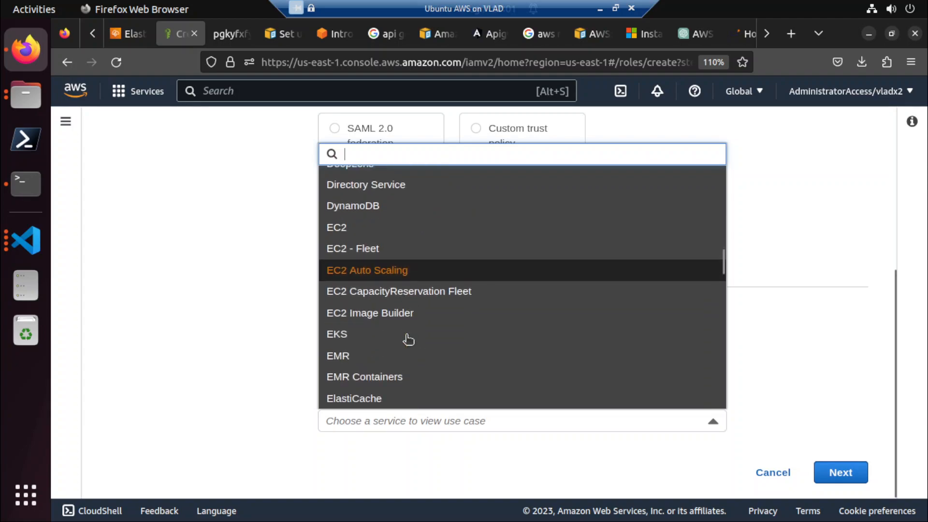
pyautogui.scroll(-3, 408, 340)
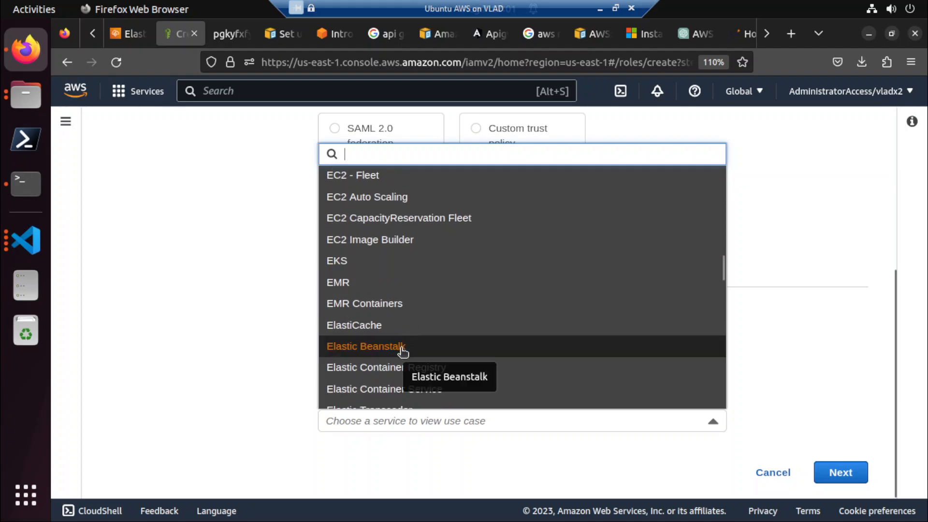
pyautogui.click(515, 352)
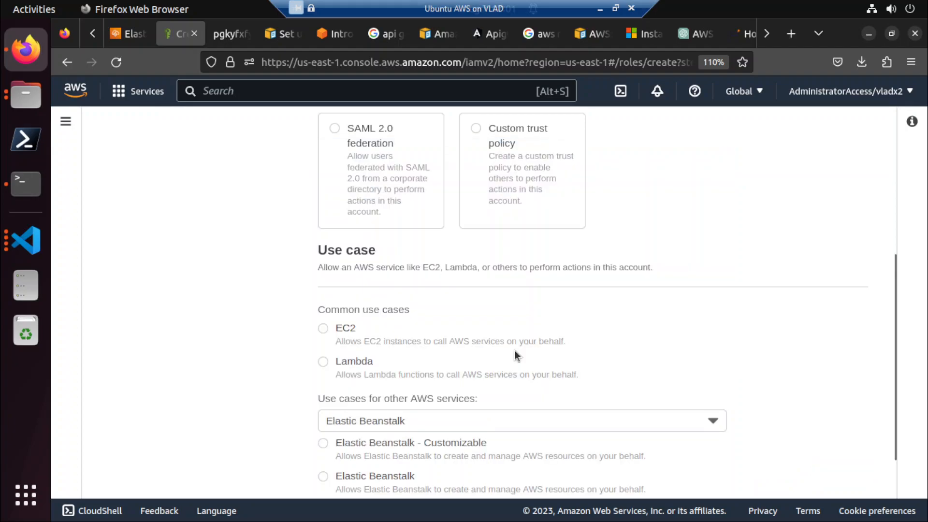
pyautogui.scroll(-2, 515, 352)
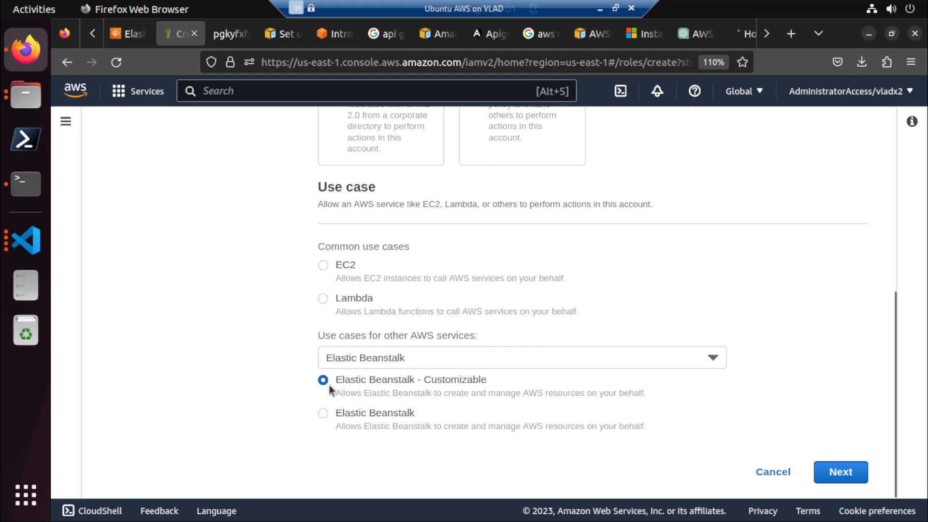
# Switch the role's use case to Elastic Beanstalk, accept its required permissions policy, and continue to the review stage.
pyautogui.click(323, 415)
pyautogui.click(838, 473)
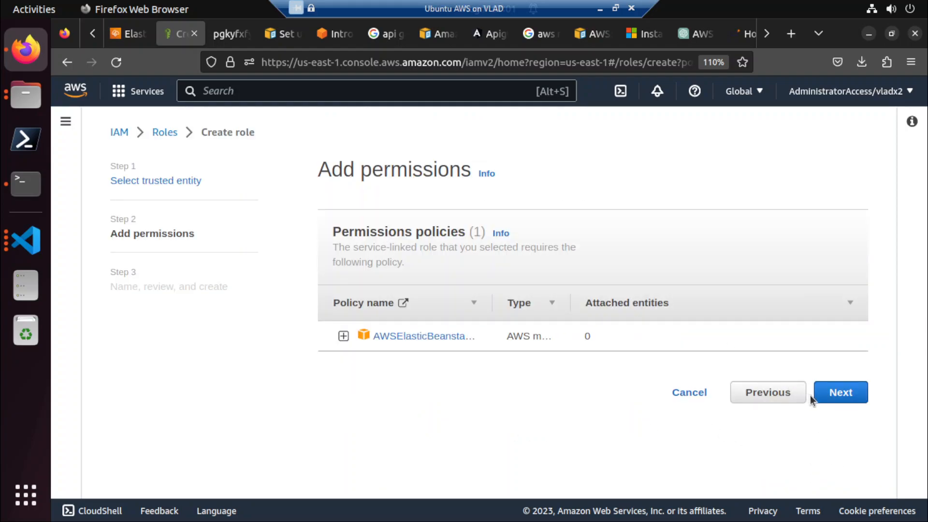
pyautogui.click(852, 396)
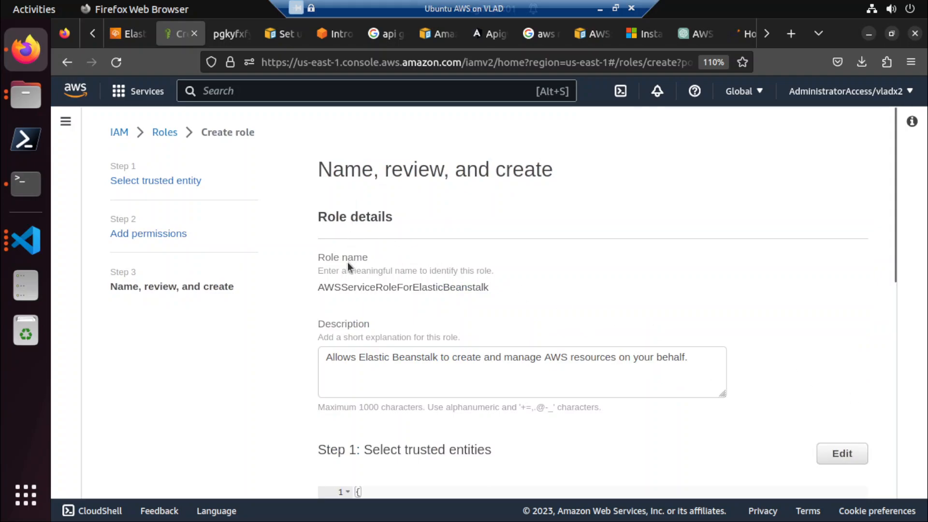
# Review the new role's name, description, trusted entities and permissions policy.
pyautogui.scroll(-2, 355, 309)
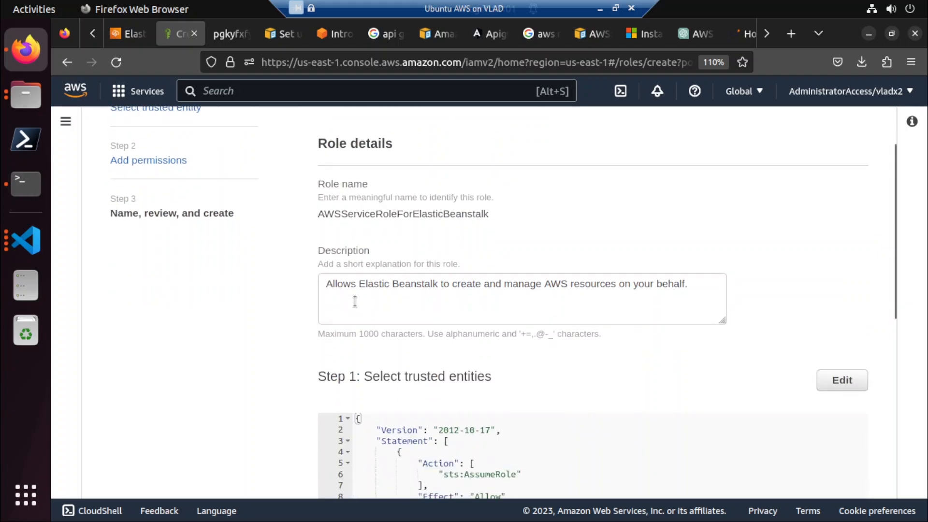
pyautogui.scroll(-2, 272, 316)
pyautogui.scroll(-5, 272, 317)
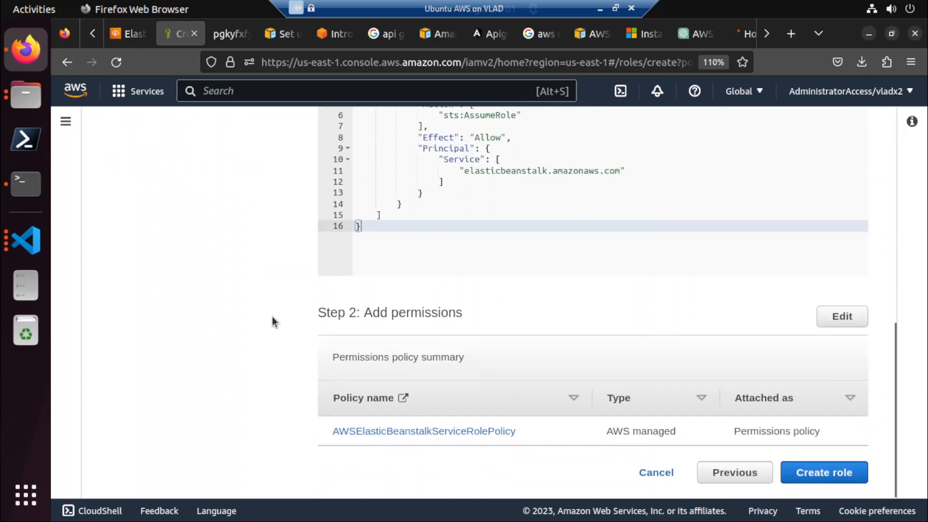
pyautogui.scroll(5, 271, 317)
pyautogui.scroll(3, 272, 317)
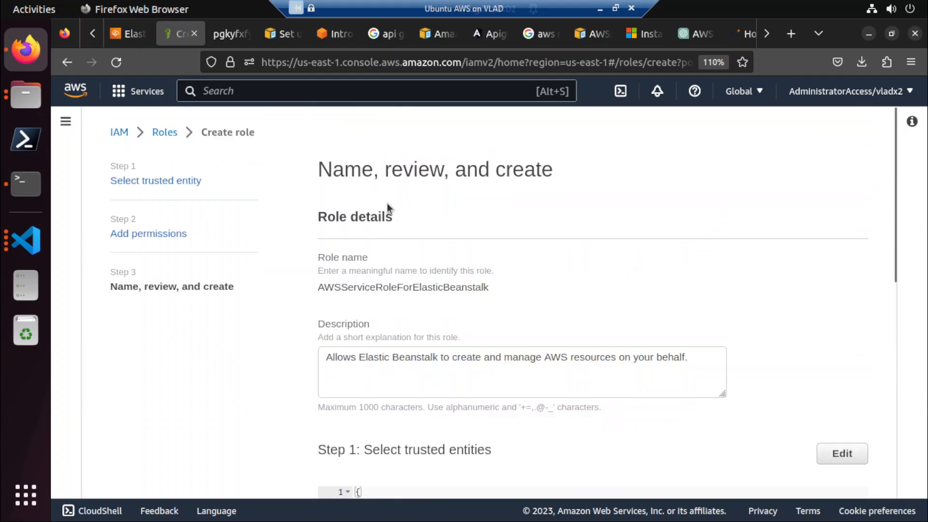
pyautogui.scroll(-9, 385, 290)
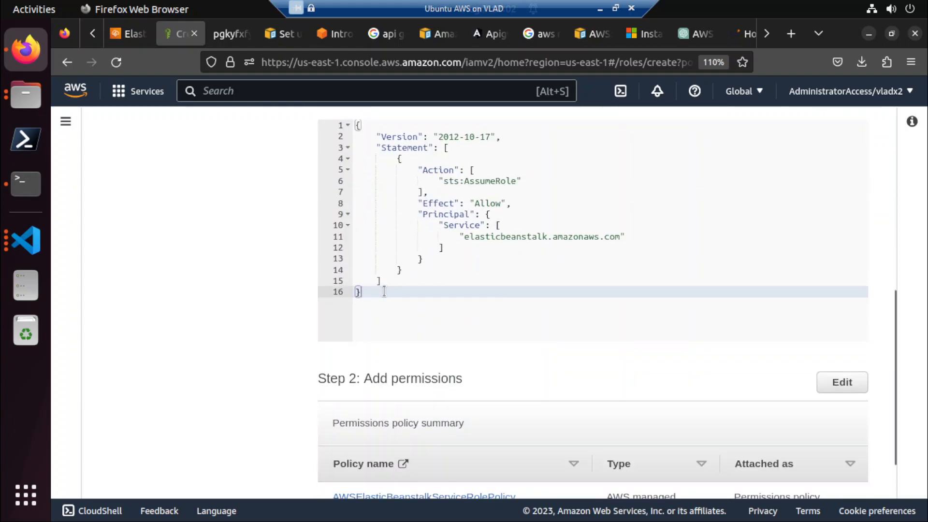
pyautogui.scroll(-2, 385, 291)
pyautogui.scroll(11, 385, 291)
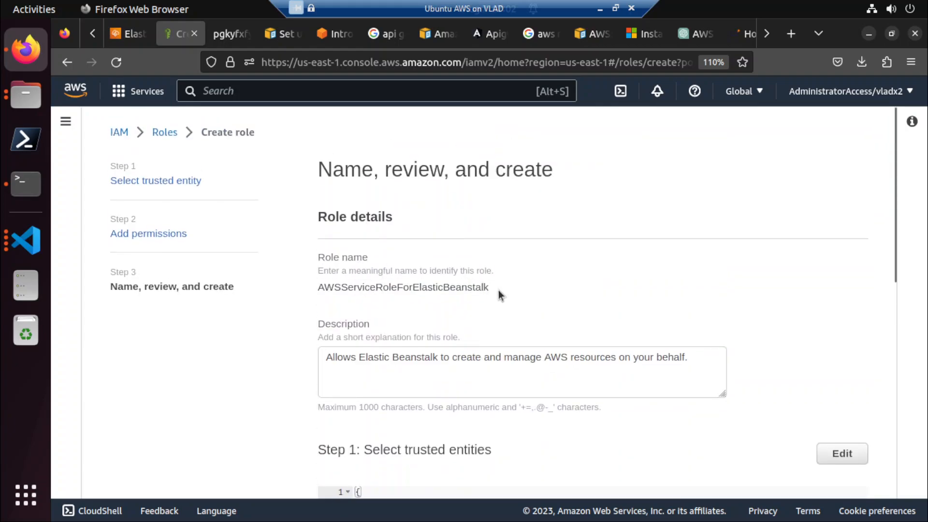
pyautogui.moveTo(460, 289); pyautogui.dragTo(319, 288)
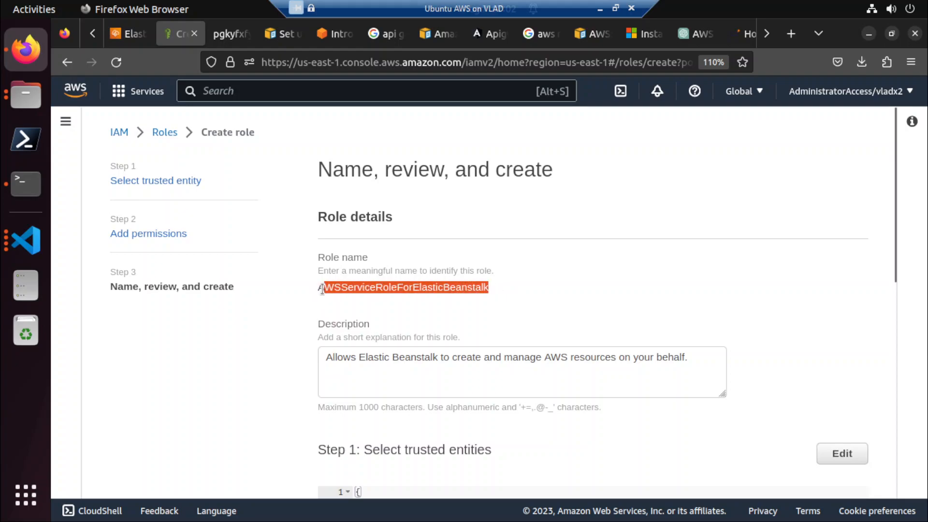
pyautogui.click(353, 287)
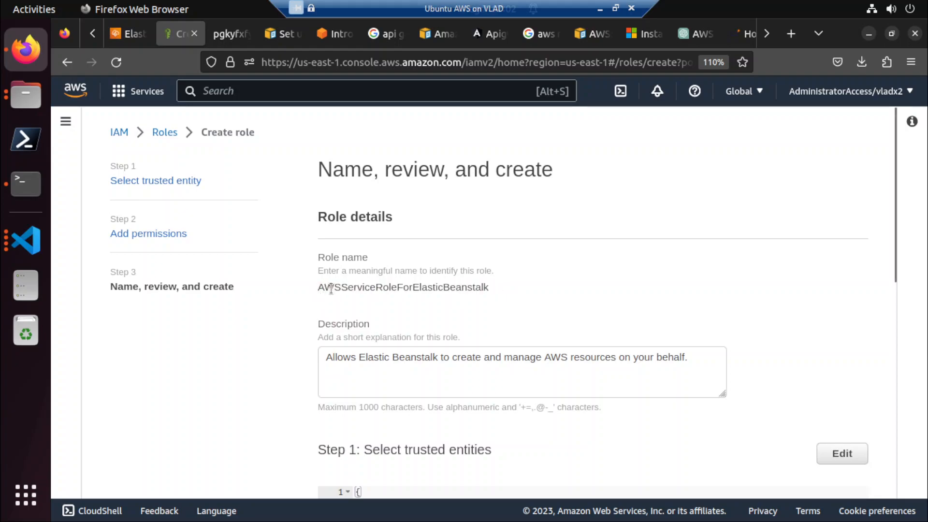
pyautogui.moveTo(333, 287); pyautogui.dragTo(510, 300)
pyautogui.click(546, 274)
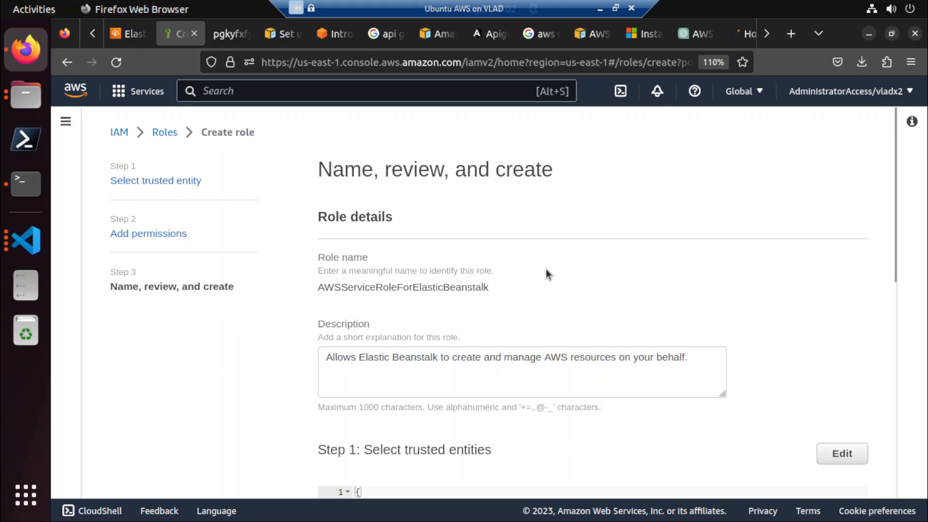
# Create the role AWSServiceRoleForElasticBeanstalk with the reviewed settings.
pyautogui.scroll(-5, 520, 285)
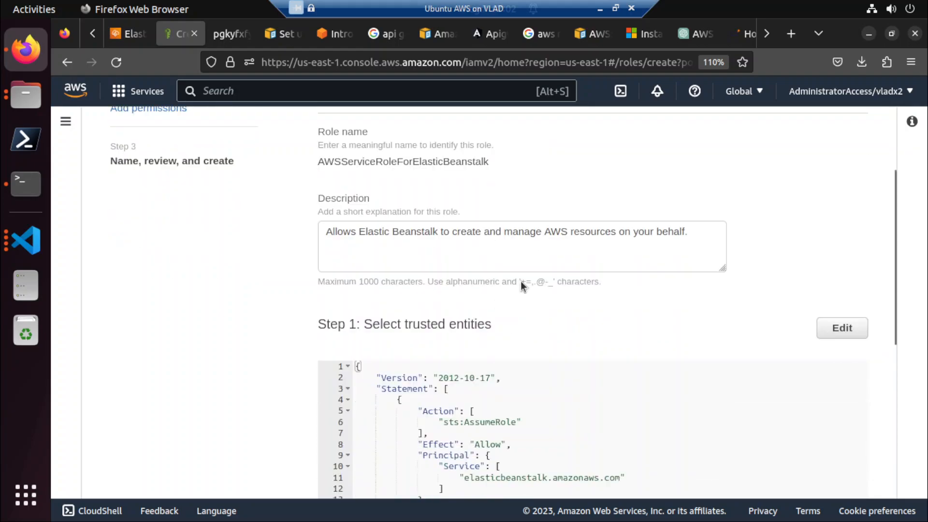
pyautogui.scroll(-5, 520, 282)
pyautogui.click(815, 475)
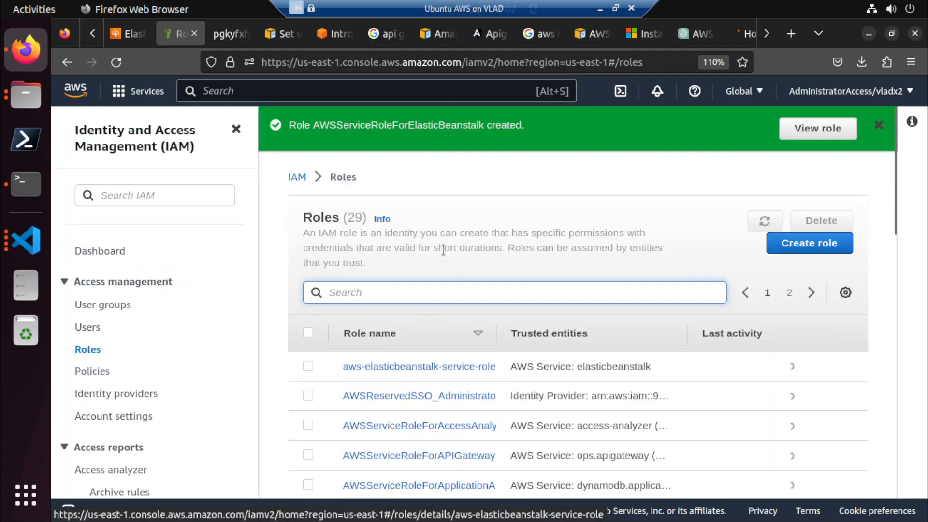
# Copy the new role's name from the creation notice and check the EC2 instance profile options in the Elastic Beanstalk setup.
pyautogui.doubleClick(400, 124)
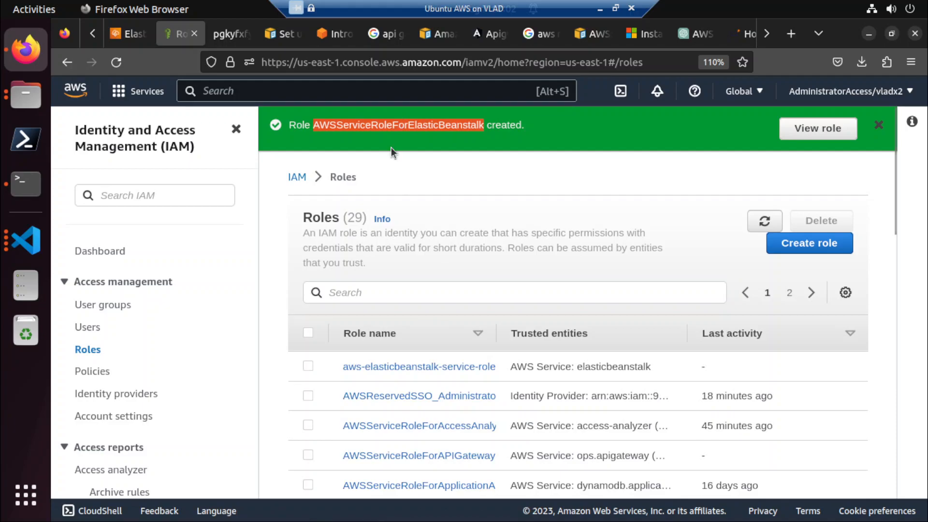
pyautogui.click(133, 33)
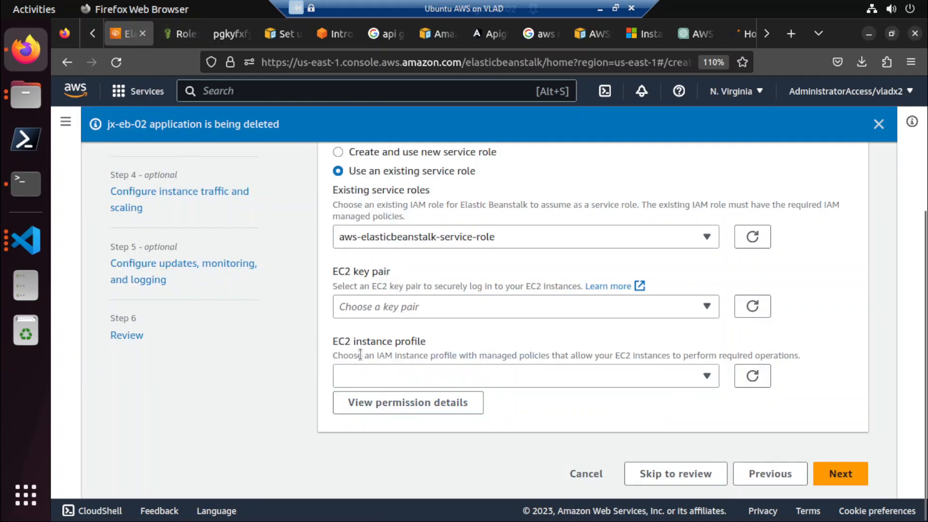
pyautogui.click(368, 373)
pyautogui.click(182, 34)
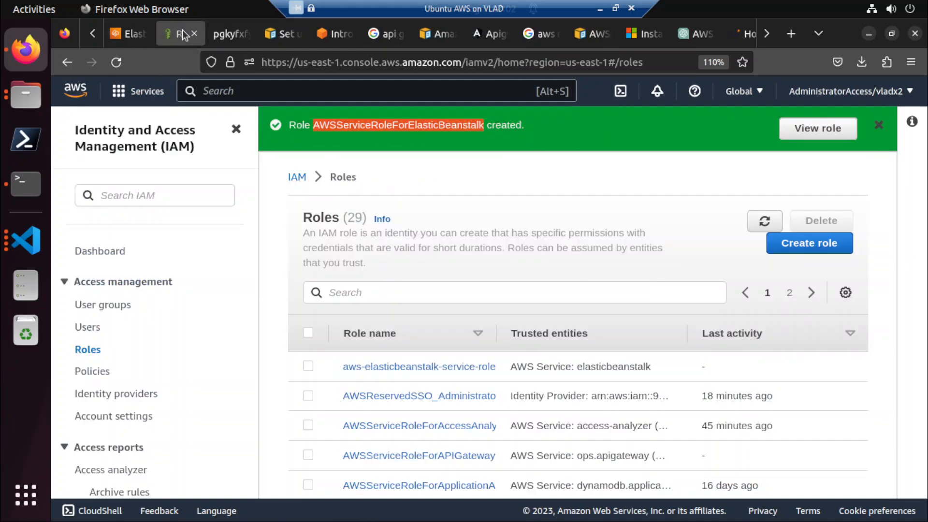
# Open the newly created AWSServiceRoleForElasticBeanstalk role in IAM and look over its summary and permissions.
pyautogui.click(278, 199)
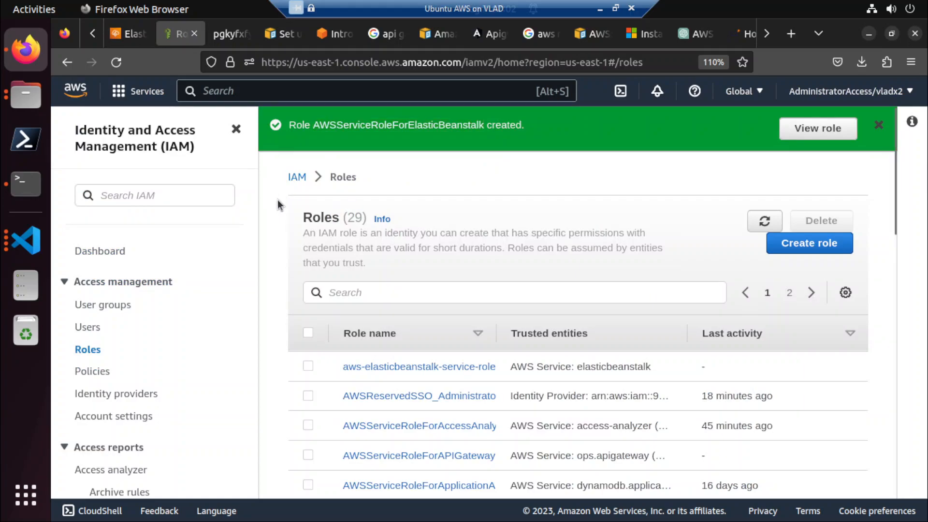
pyautogui.scroll(-3, 278, 199)
pyautogui.scroll(3, 277, 199)
pyautogui.click(795, 128)
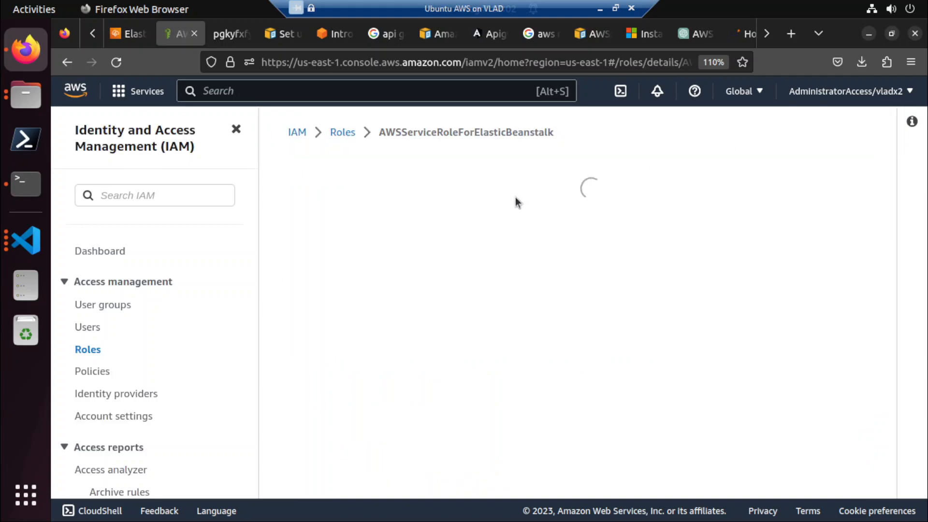
pyautogui.scroll(-2, 415, 254)
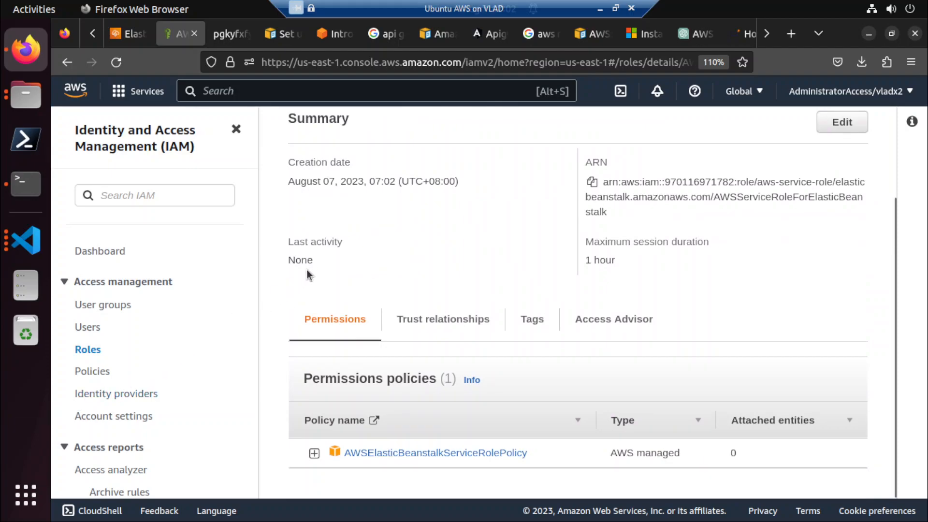
pyautogui.click(102, 449)
pyautogui.click(103, 448)
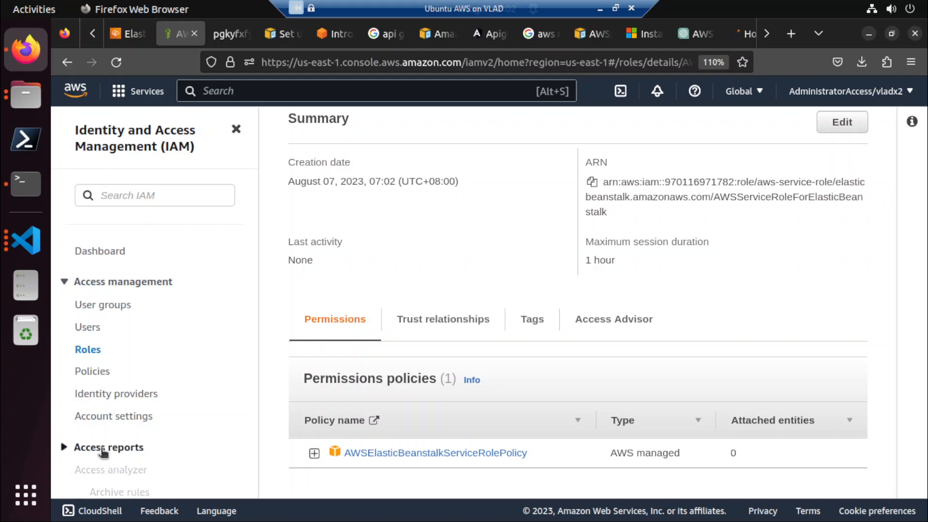
# Reread ChatGPT's instructions for creating the IAM role and adding an instance profile to it.
pyautogui.click(690, 37)
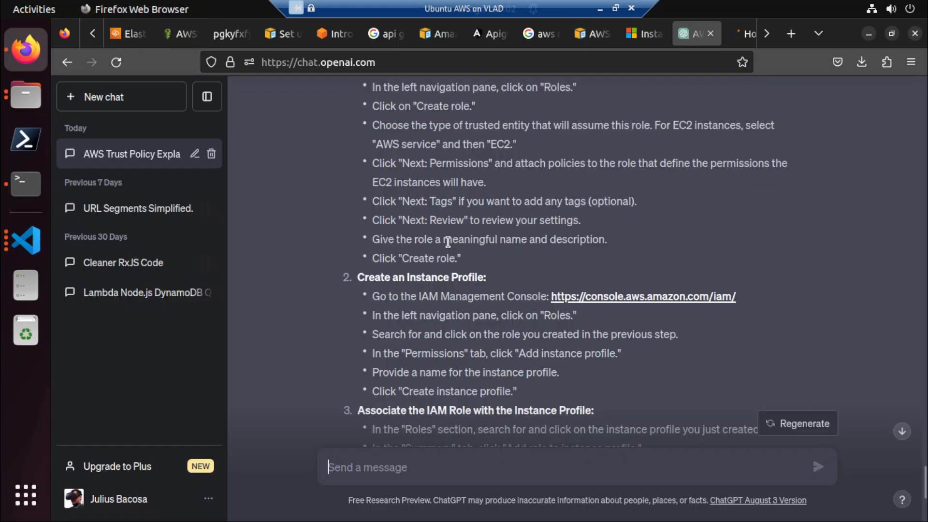
pyautogui.scroll(2, 406, 280)
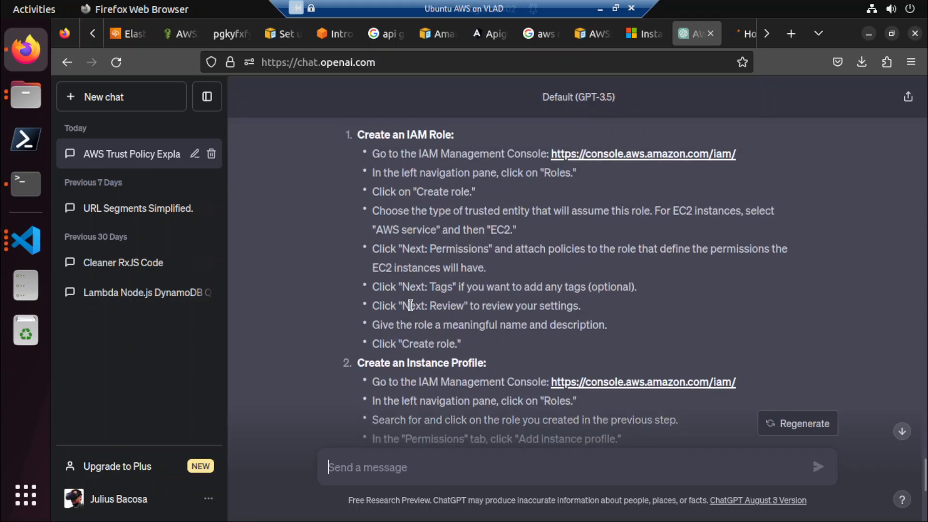
pyautogui.scroll(-2, 438, 408)
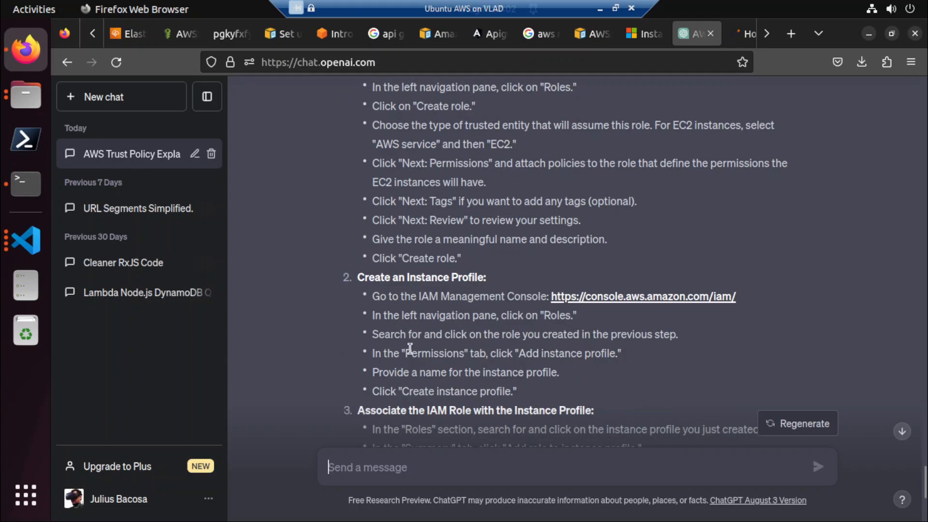
# Return to the role in IAM, expand its AWSElasticBeanstalkServiceRolePolicy, and examine the policy's JSON statements.
pyautogui.click(127, 35)
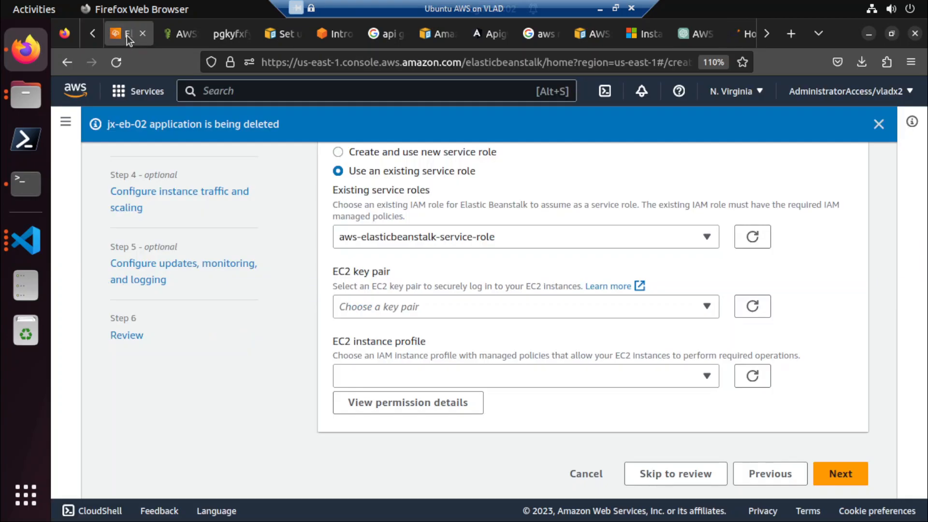
pyautogui.click(174, 40)
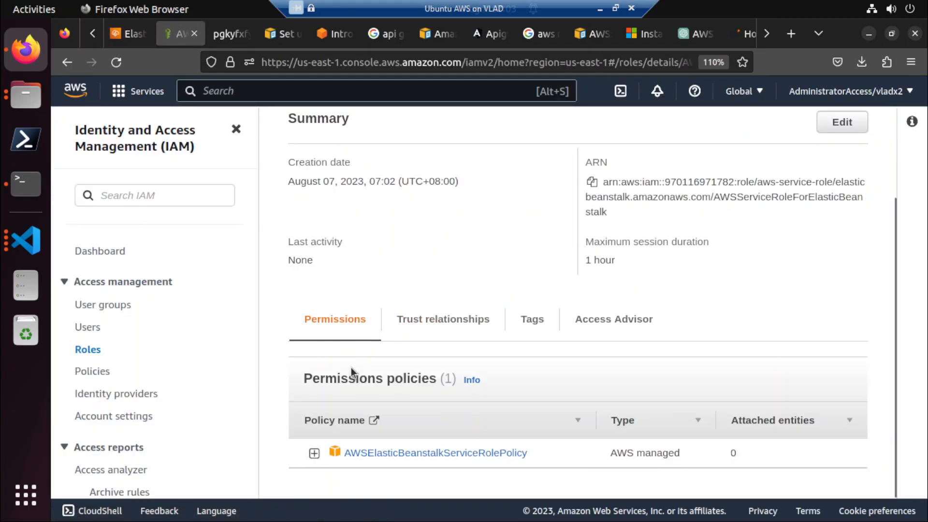
pyautogui.click(314, 453)
pyautogui.scroll(-3, 460, 385)
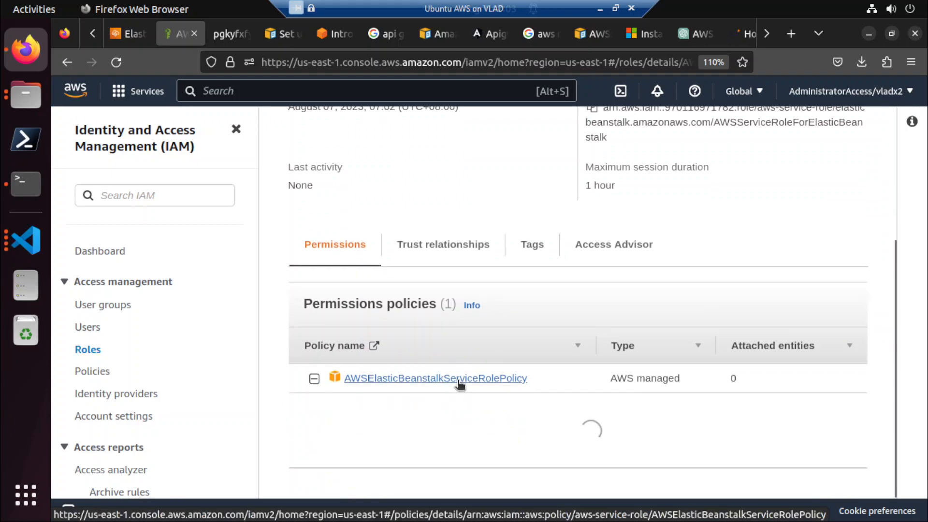
pyautogui.scroll(-9, 416, 384)
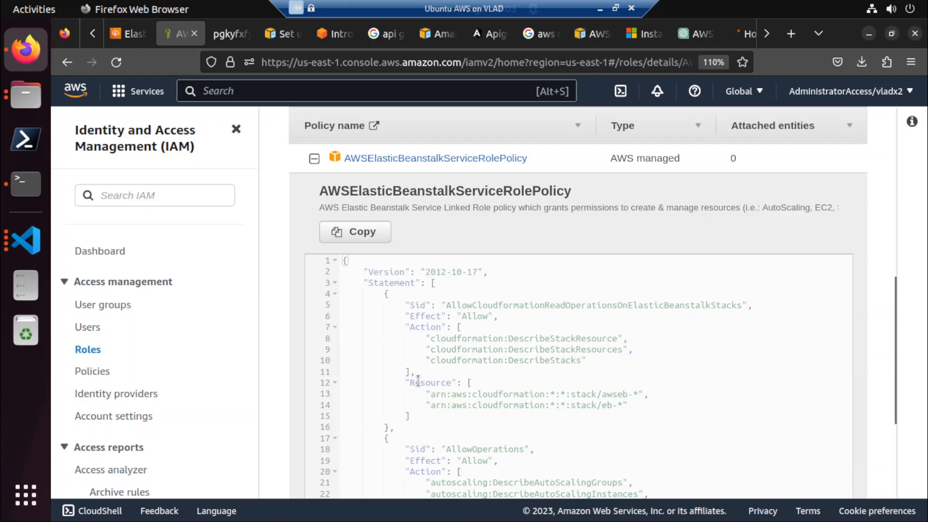
pyautogui.scroll(-8, 419, 380)
pyautogui.scroll(12, 418, 381)
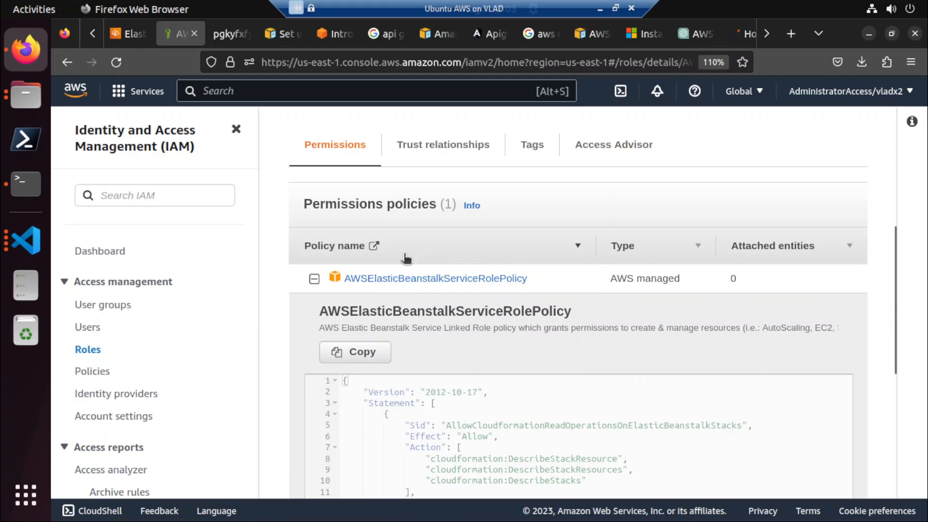
# Search the IAM Roles list for AWSServiceRoleForElasticBeanstalk and open that role.
pyautogui.click(92, 354)
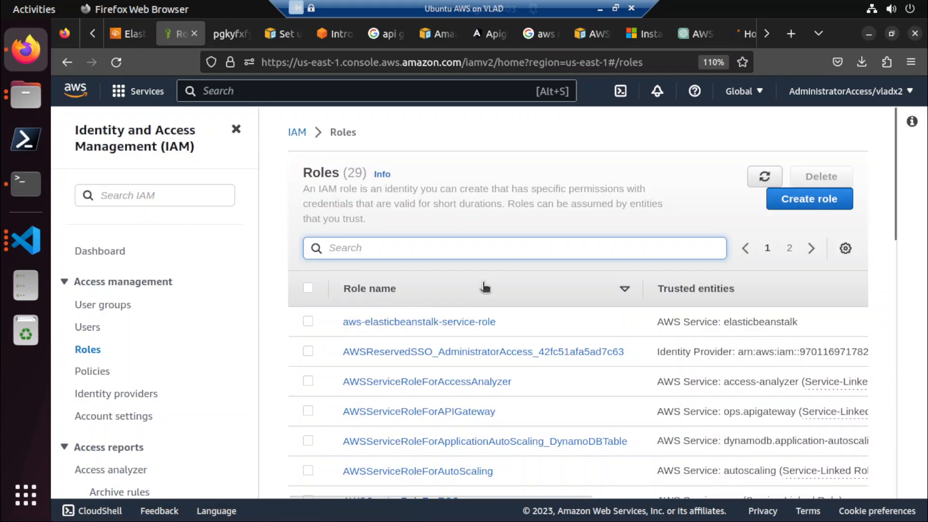
pyautogui.write('AWSServiceRoleForElasticBeanstalk')
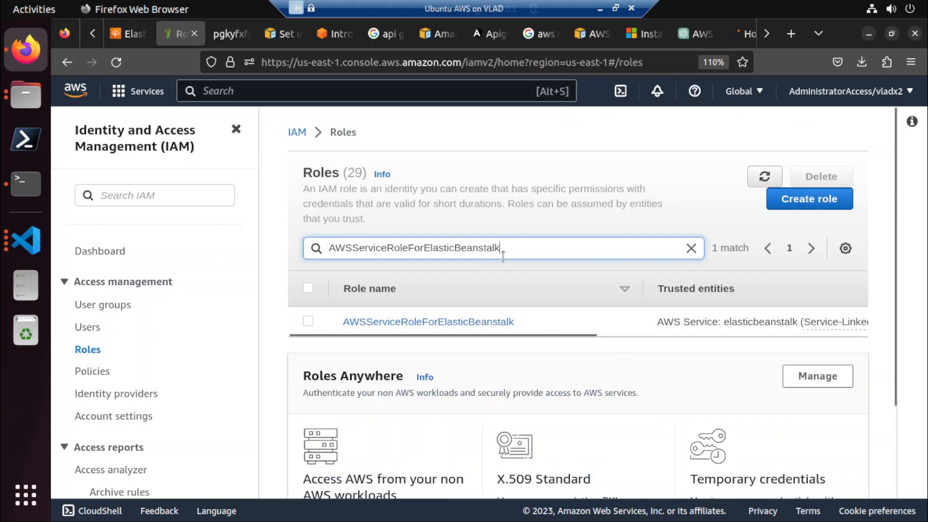
pyautogui.click(487, 324)
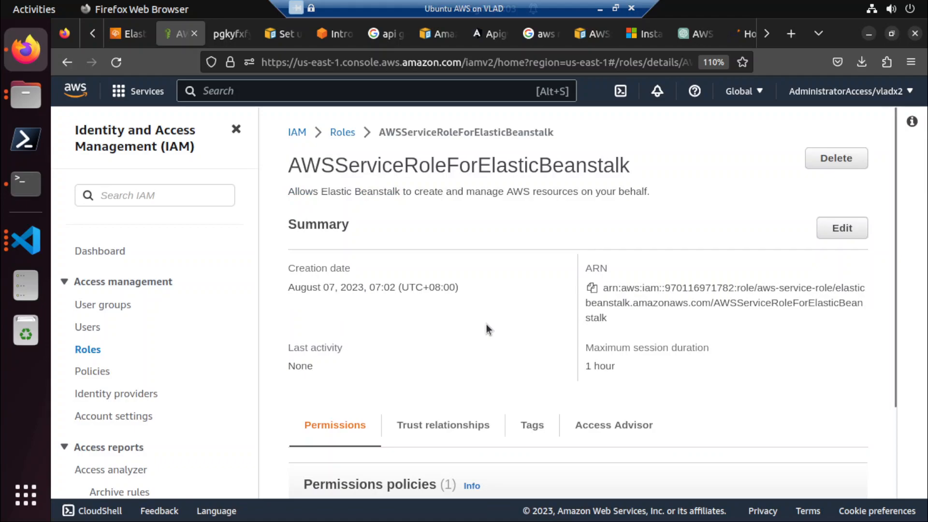
# Open the role's AWSElasticBeanstalkServiceRolePolicy and examine which services and access levels it allows.
pyautogui.scroll(-2, 486, 323)
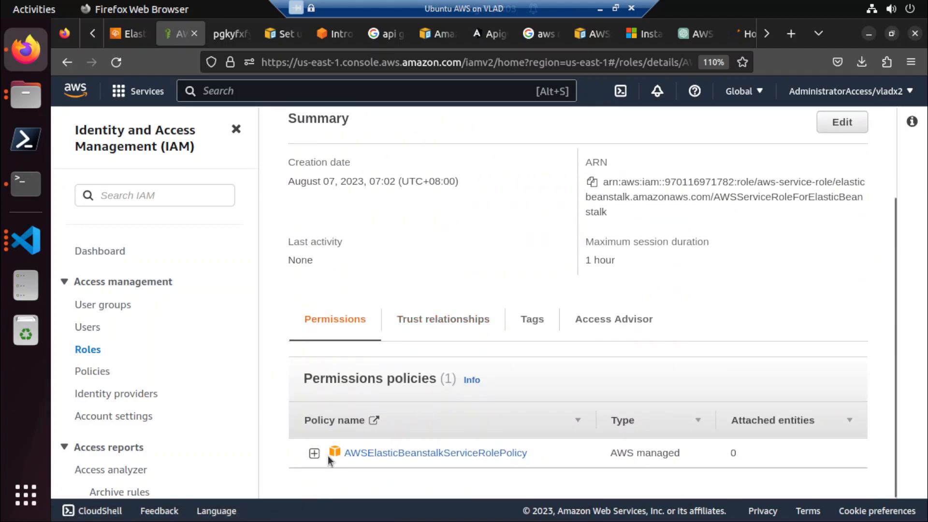
pyautogui.click(375, 453)
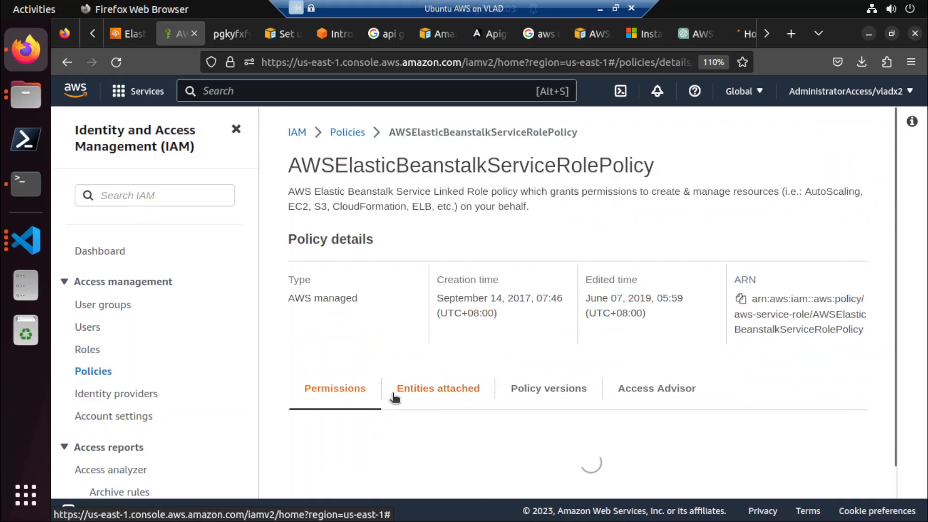
pyautogui.scroll(-3, 393, 400)
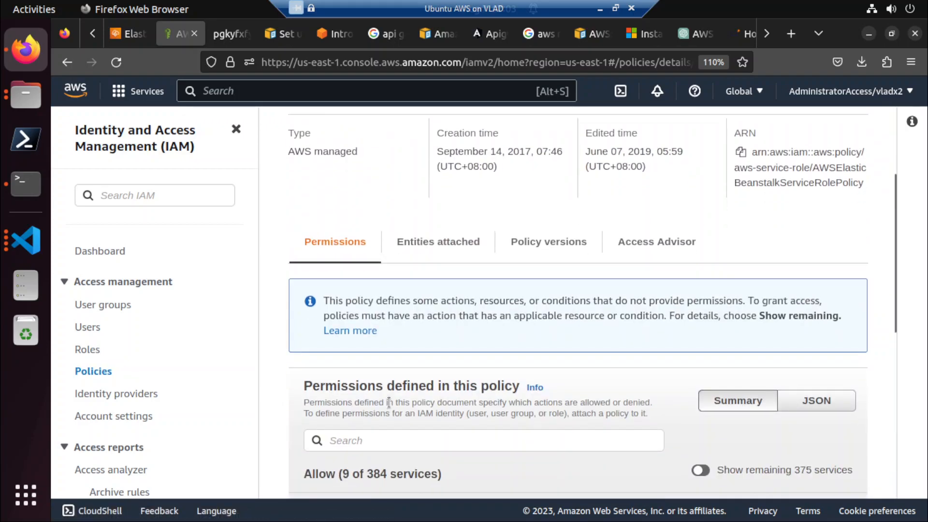
pyautogui.scroll(-7, 389, 402)
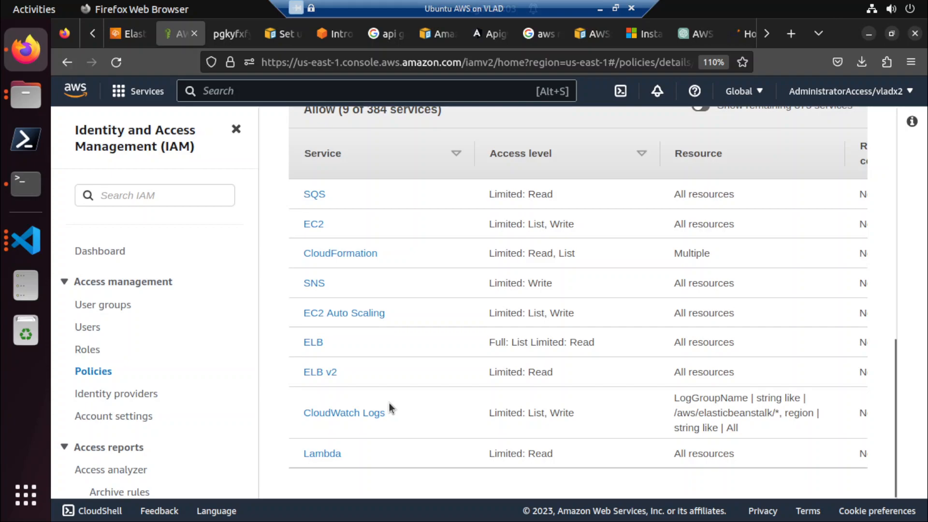
pyautogui.scroll(5, 390, 406)
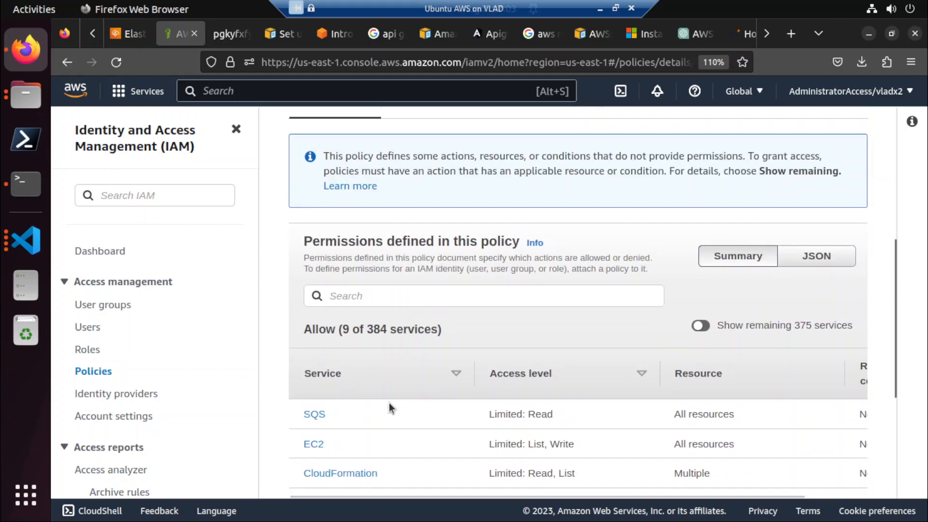
# Review the policy's details and its permissions summary, checking the allowed services, access levels and resources.
pyautogui.scroll(5, 389, 408)
pyautogui.scroll(2, 389, 406)
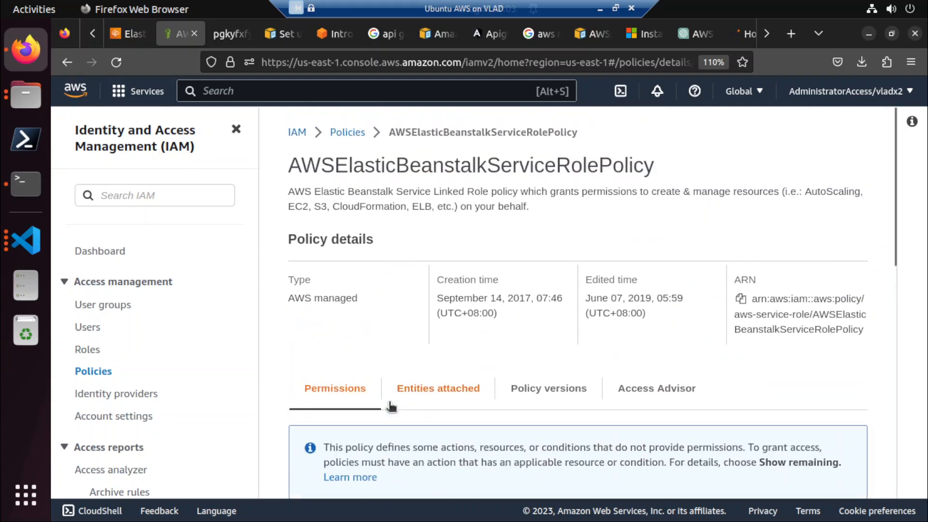
pyautogui.scroll(-4, 390, 406)
pyautogui.scroll(-3, 390, 406)
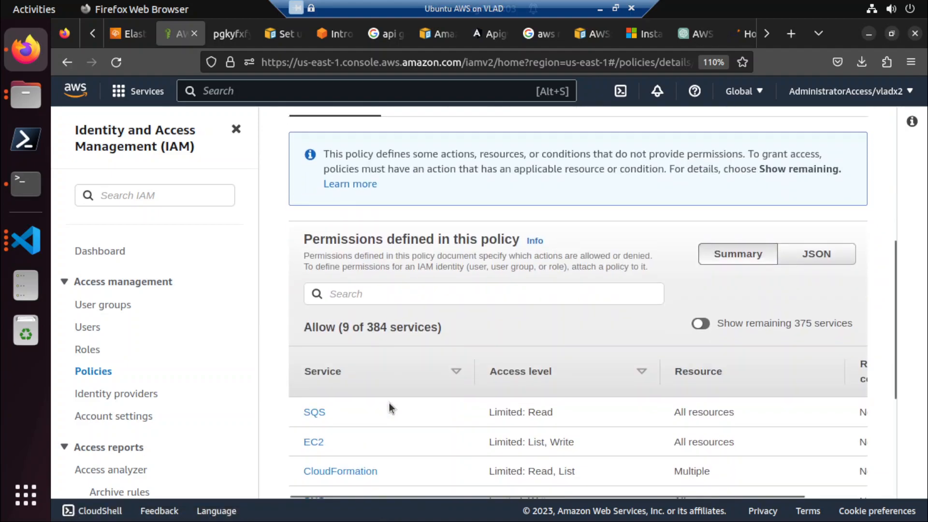
pyautogui.scroll(-5, 389, 406)
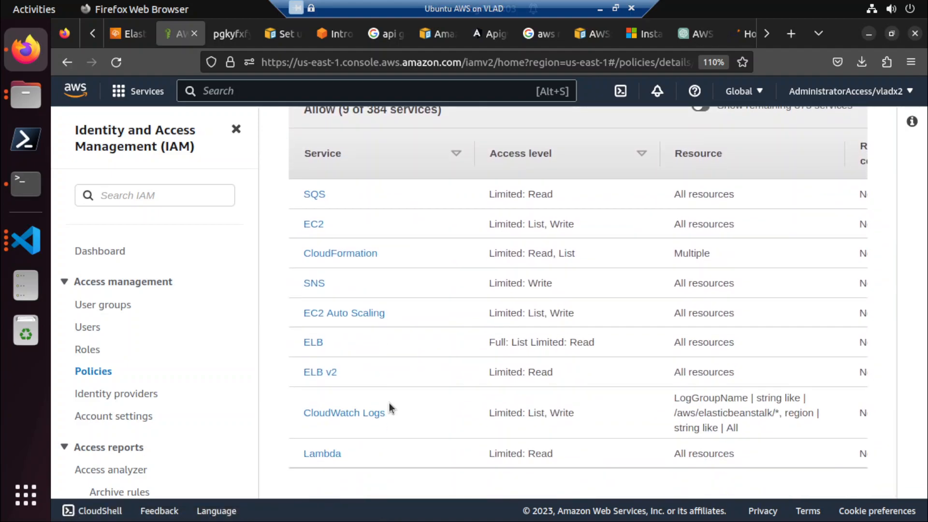
pyautogui.scroll(3, 390, 405)
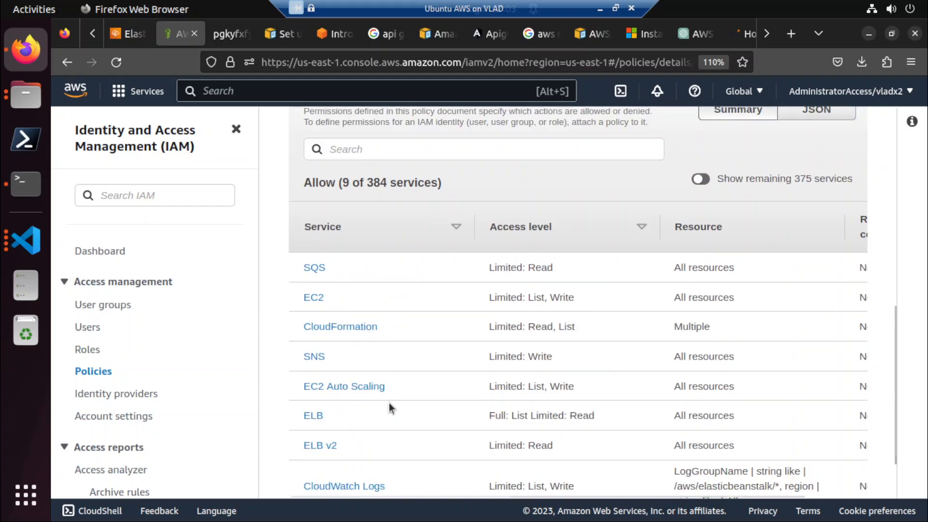
pyautogui.scroll(6, 390, 403)
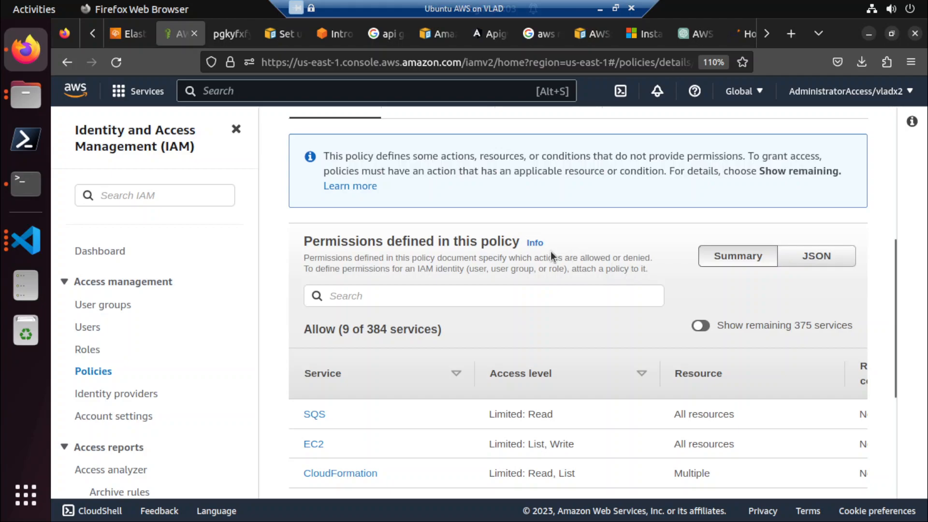
pyautogui.scroll(9, 550, 252)
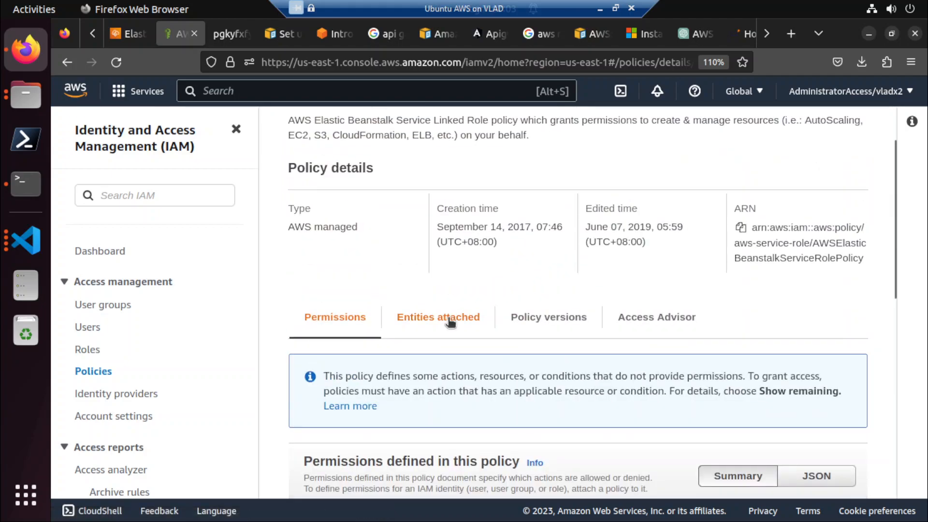
# Examine which entities AWSElasticBeanstalkServiceRolePolicy is attached to and which versions of the policy exist.
pyautogui.click(449, 320)
pyautogui.scroll(-9, 457, 346)
pyautogui.scroll(-5, 457, 348)
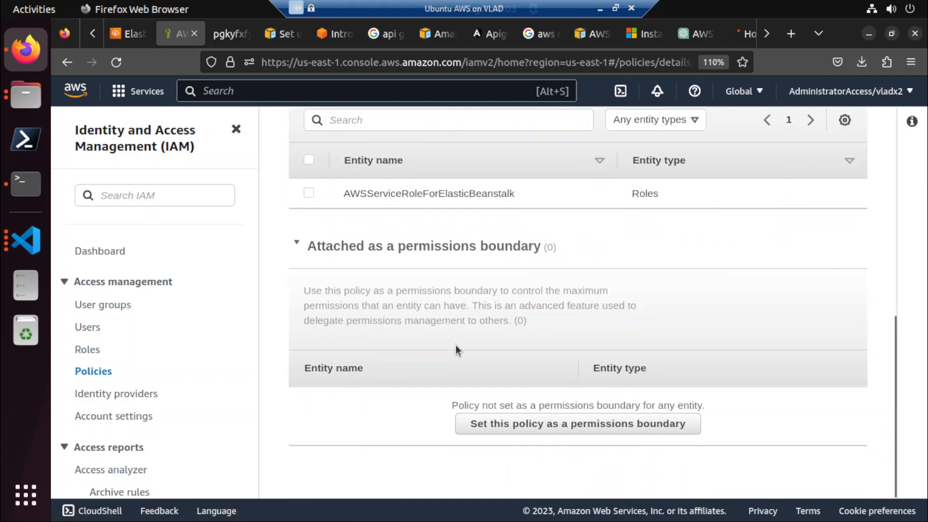
pyautogui.scroll(9, 455, 344)
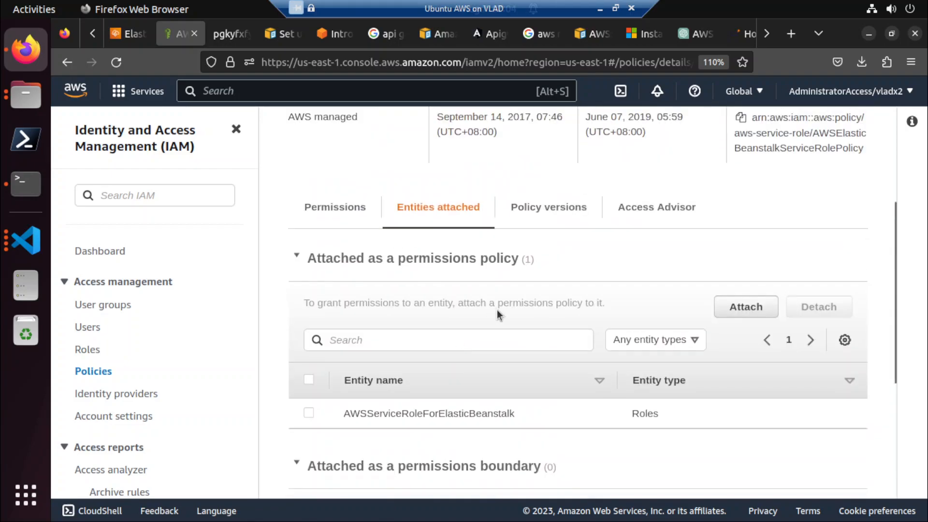
pyautogui.click(550, 220)
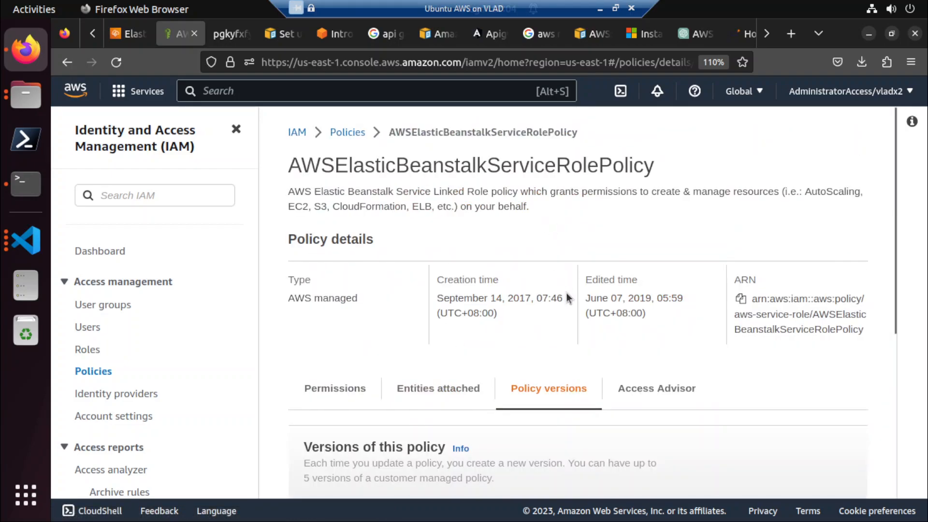
pyautogui.scroll(-3, 569, 297)
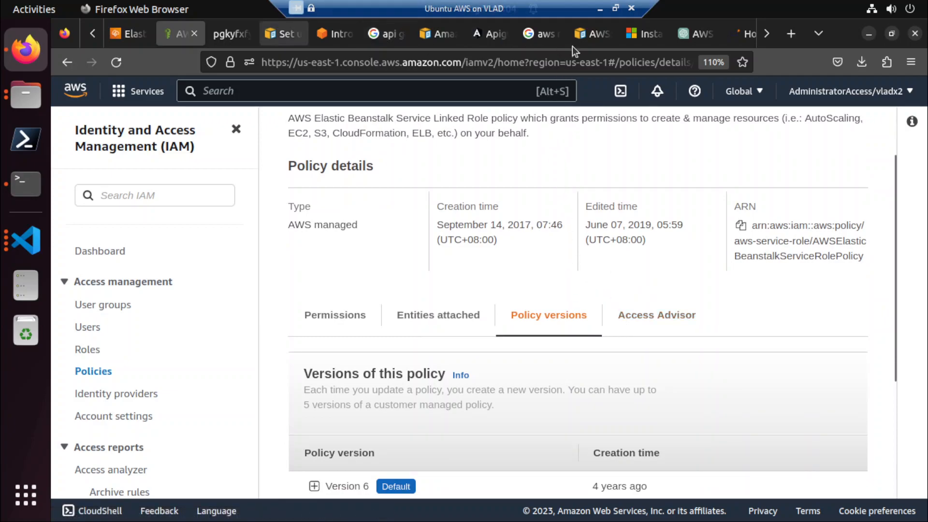
# Reread ChatGPT's instructions for creating an instance profile and associating the IAM role with it.
pyautogui.click(713, 30)
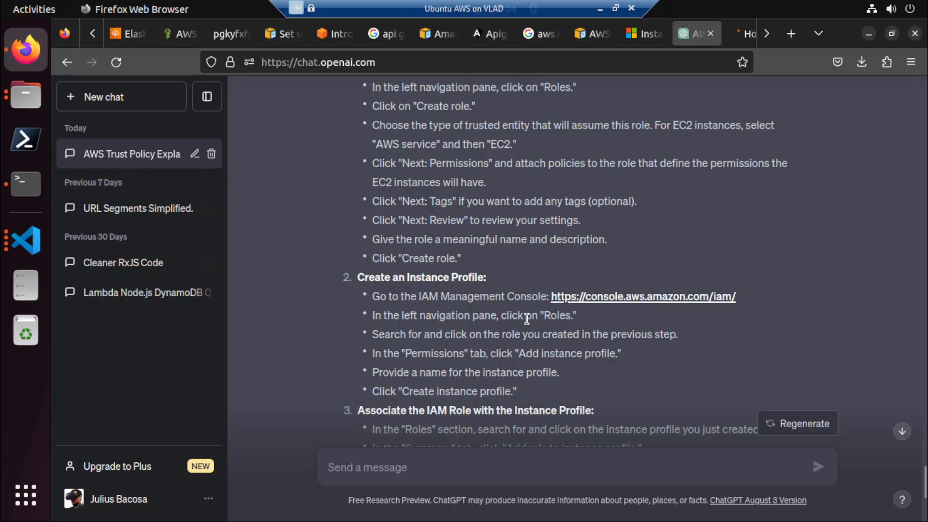
pyautogui.click(179, 34)
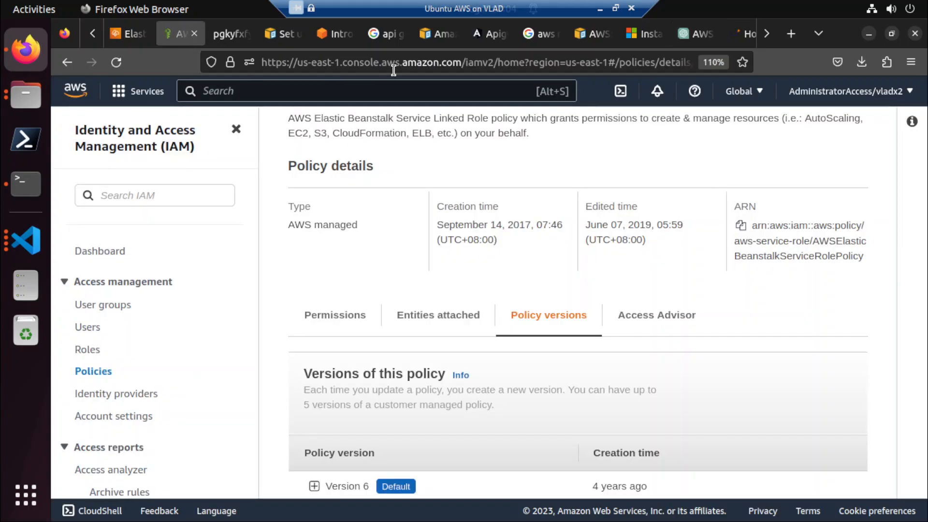
pyautogui.click(696, 34)
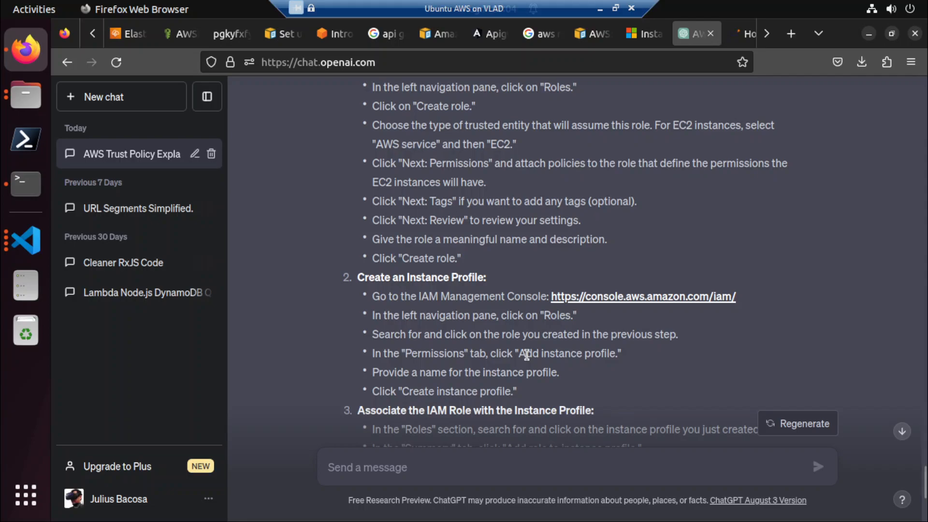
pyautogui.scroll(-4, 526, 355)
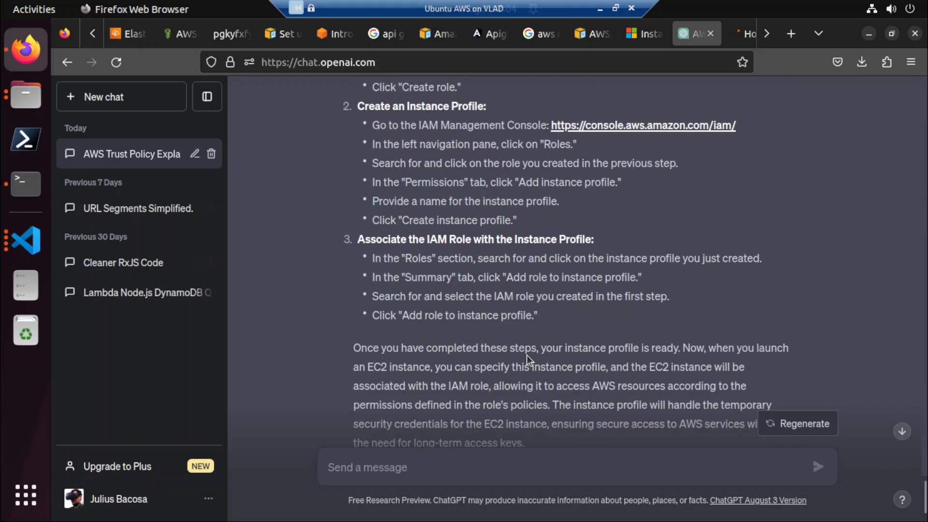
pyautogui.scroll(-2, 527, 355)
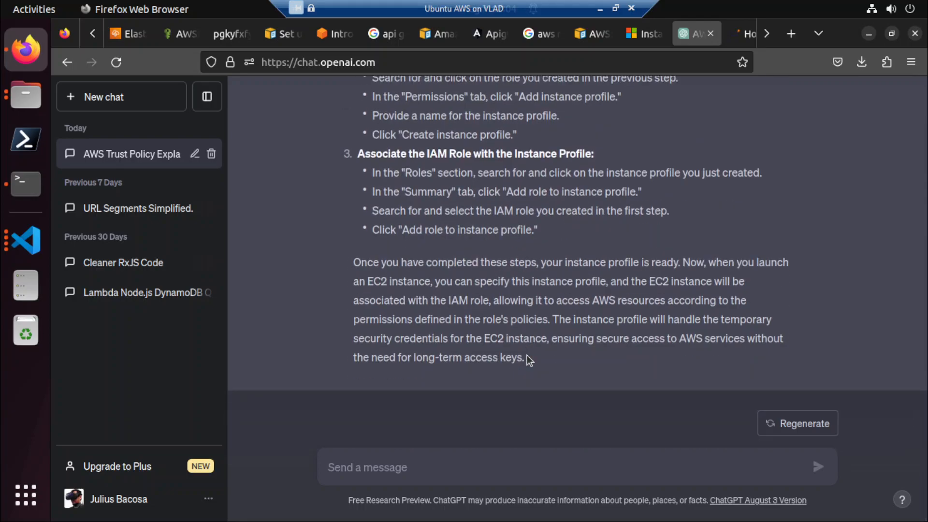
# Return to the Elastic Beanstalk service access settings, refresh the EC2 instance profiles and list the available ones.
pyautogui.click(126, 38)
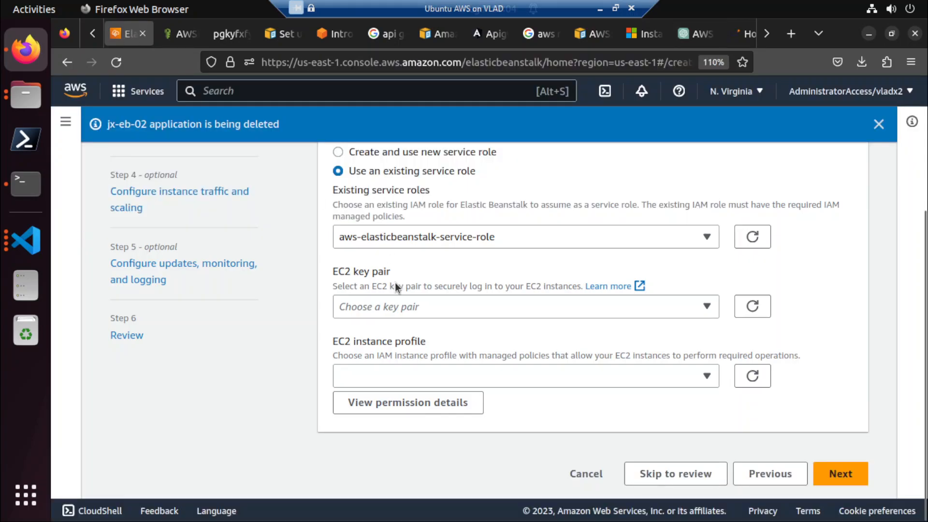
pyautogui.click(752, 376)
pyautogui.click(645, 381)
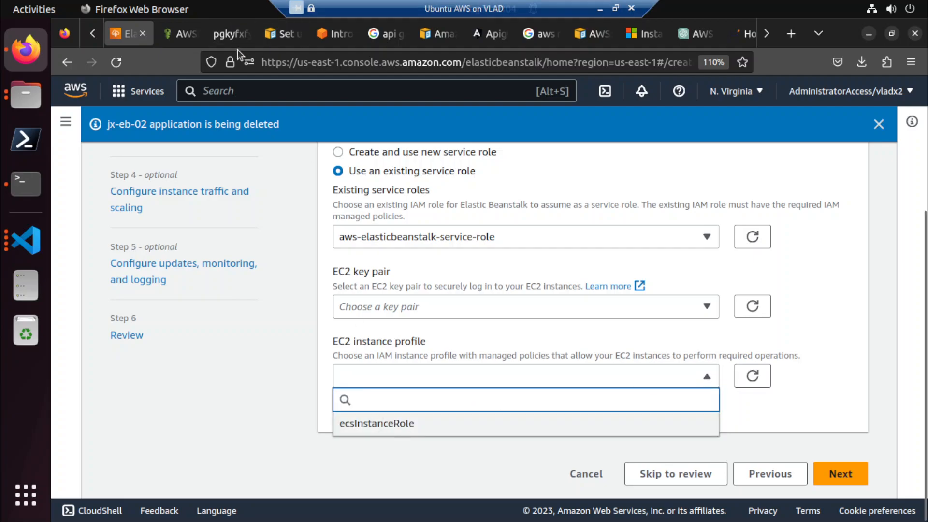
# Search the IAM Roles list for ecs and for AWSServiceRoleForElasticBeanstalk, and clear the search.
pyautogui.click(181, 33)
pyautogui.scroll(3, 276, 214)
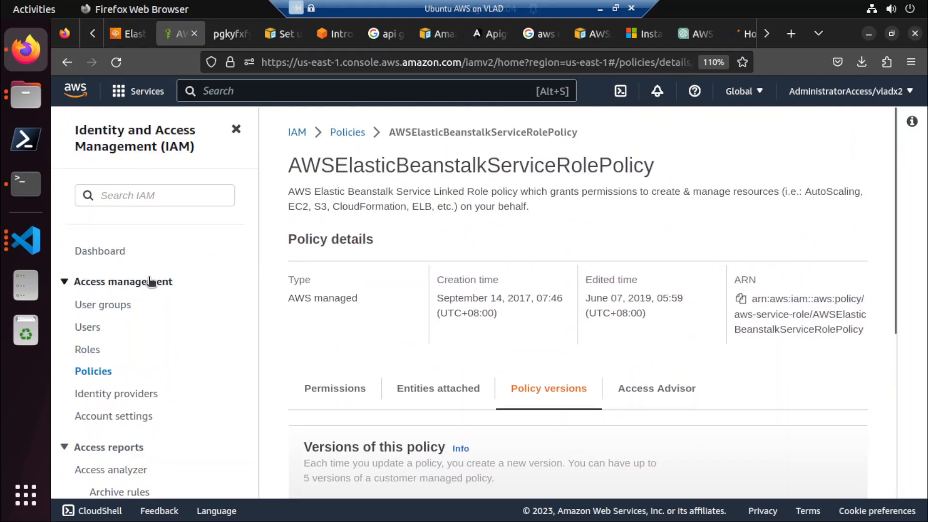
pyautogui.click(86, 350)
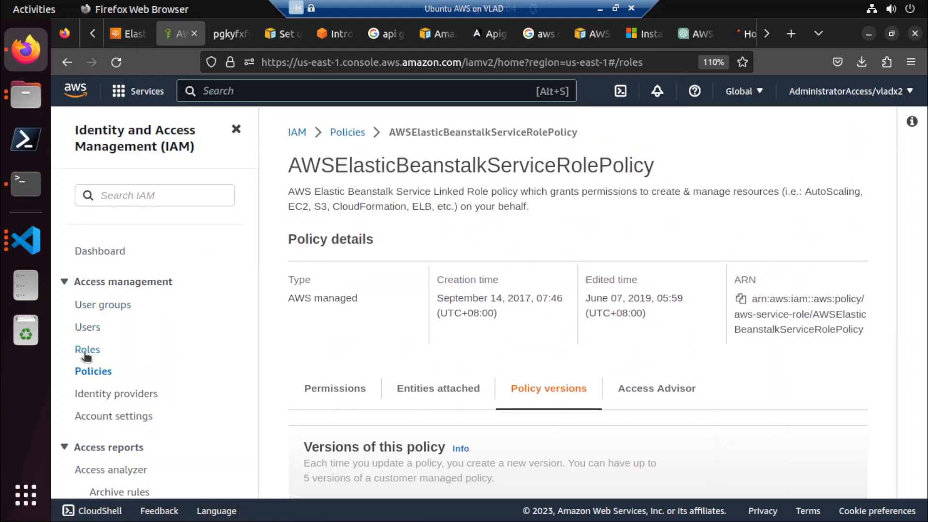
pyautogui.write('ecs')
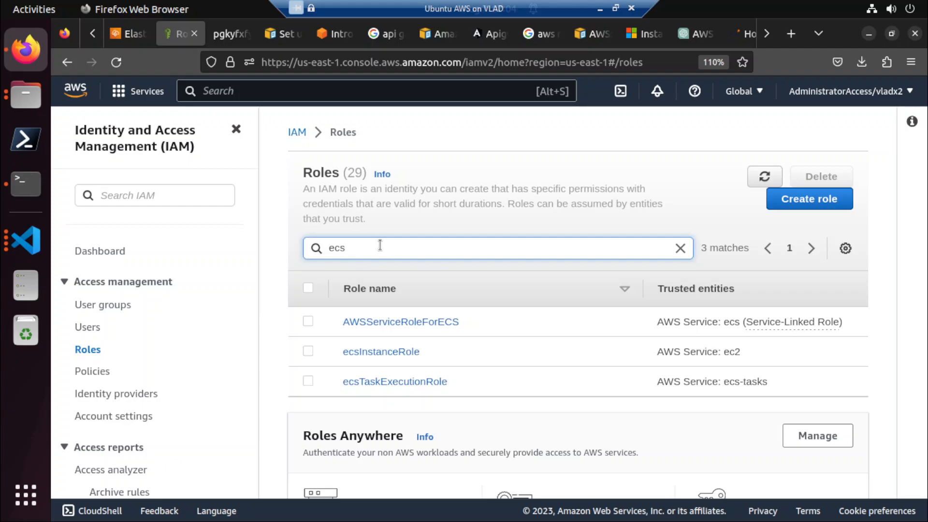
pyautogui.hotkey('ctrl', 'a')
pyautogui.write('AWSServiceRoleForElasticBeanstalk')
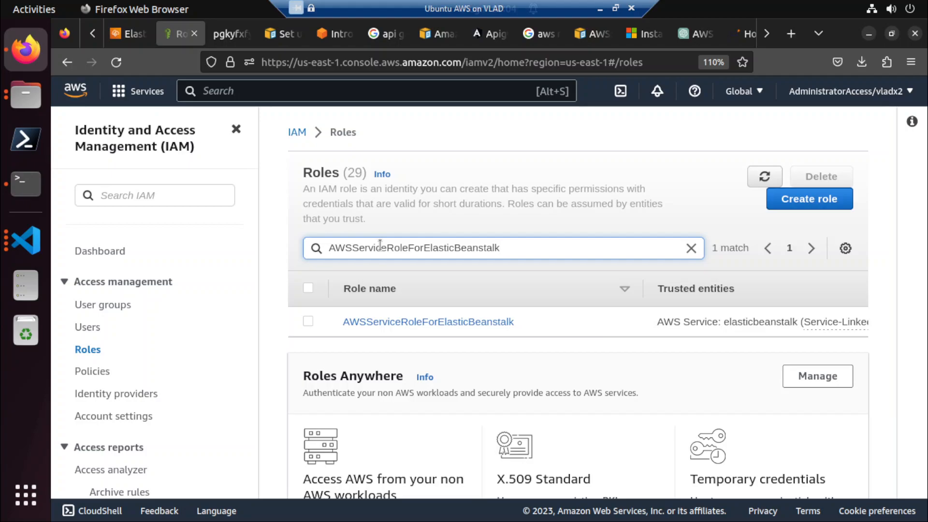
pyautogui.hotkey('ctrl', 'a')
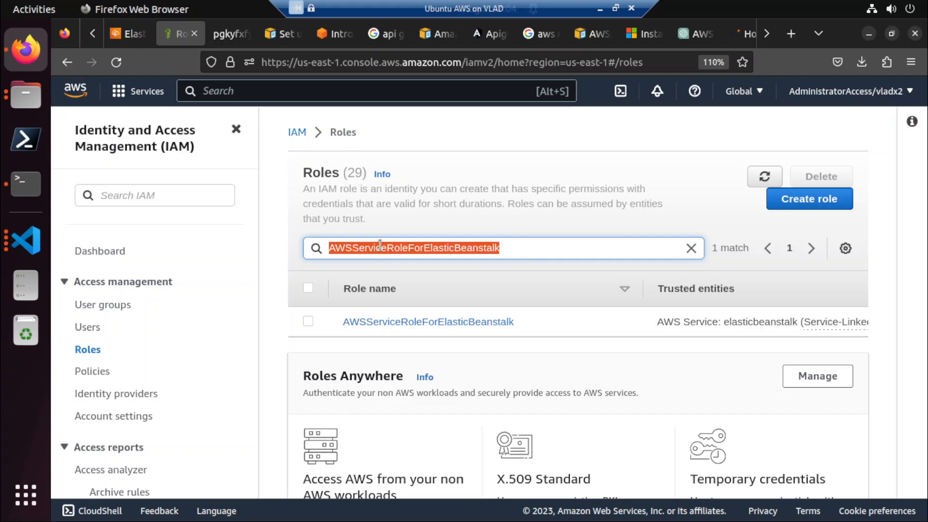
pyautogui.press('BackSpace')
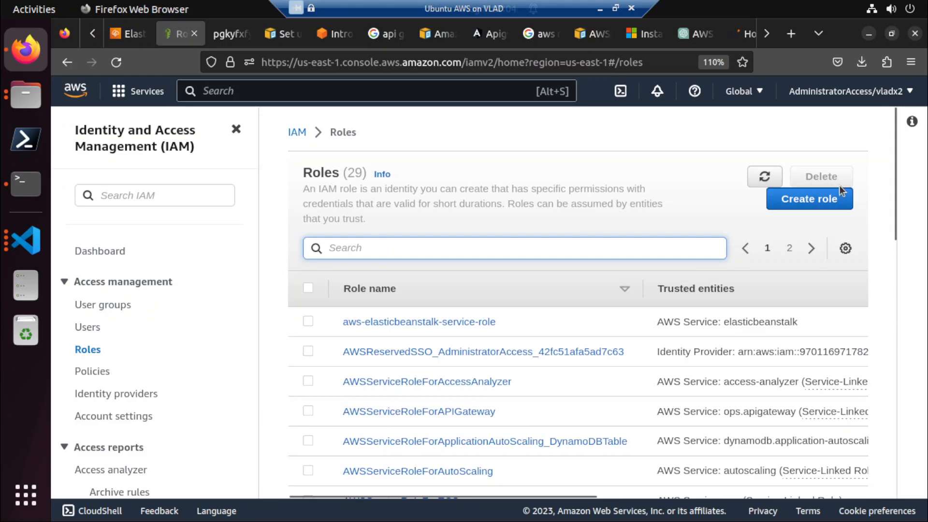
# Start a new IAM role for an AWS service with the EC2 use case, and open policy creation from its permissions stage.
pyautogui.click(812, 203)
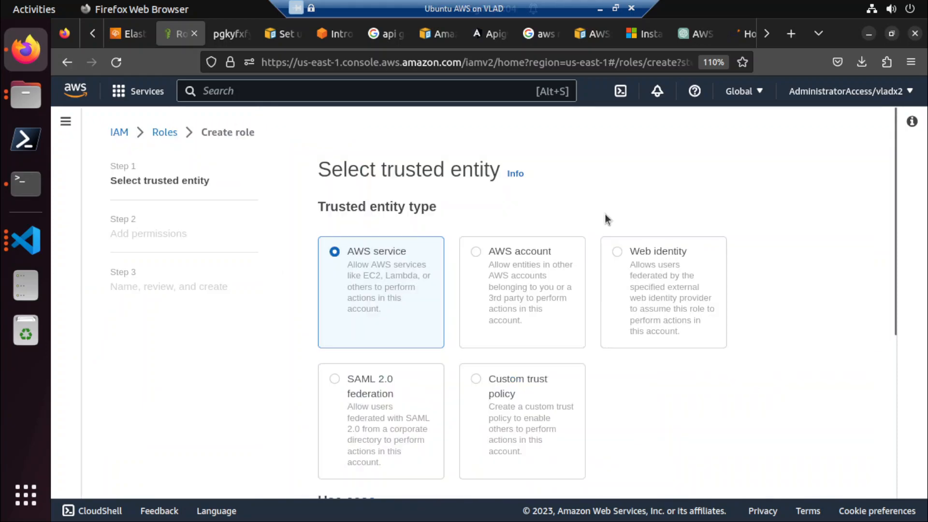
pyautogui.scroll(-5, 468, 299)
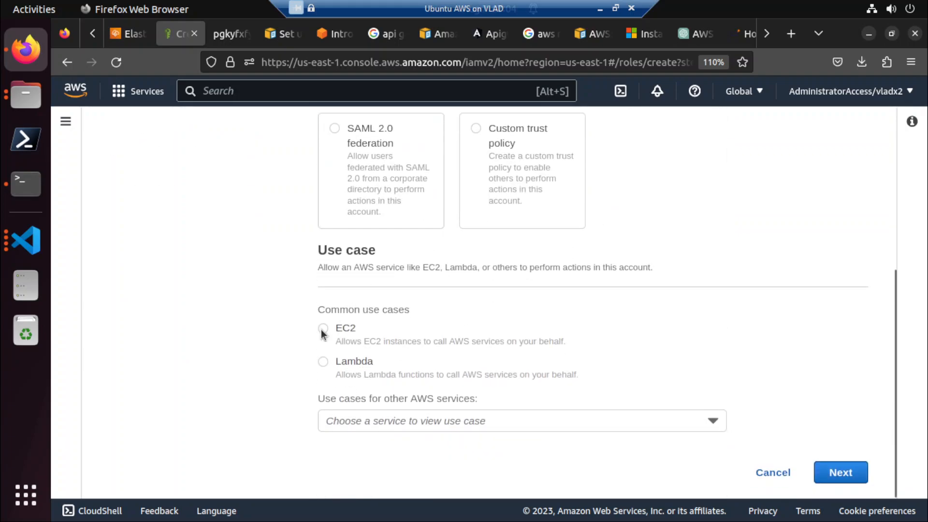
pyautogui.click(832, 475)
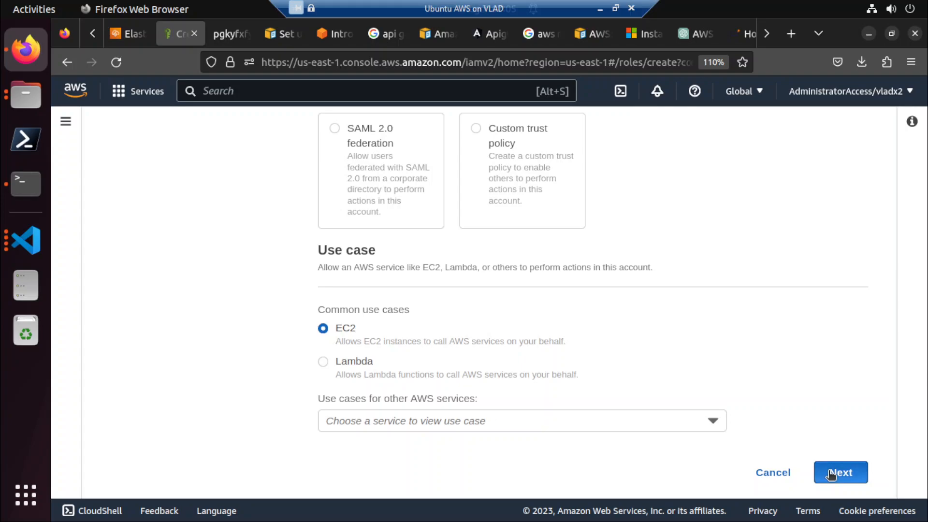
pyautogui.scroll(5, 352, 240)
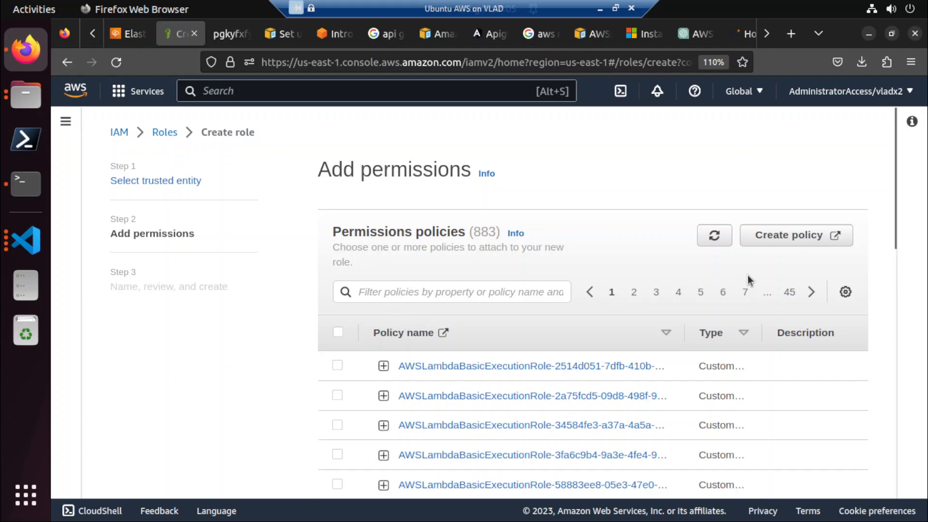
pyautogui.click(782, 236)
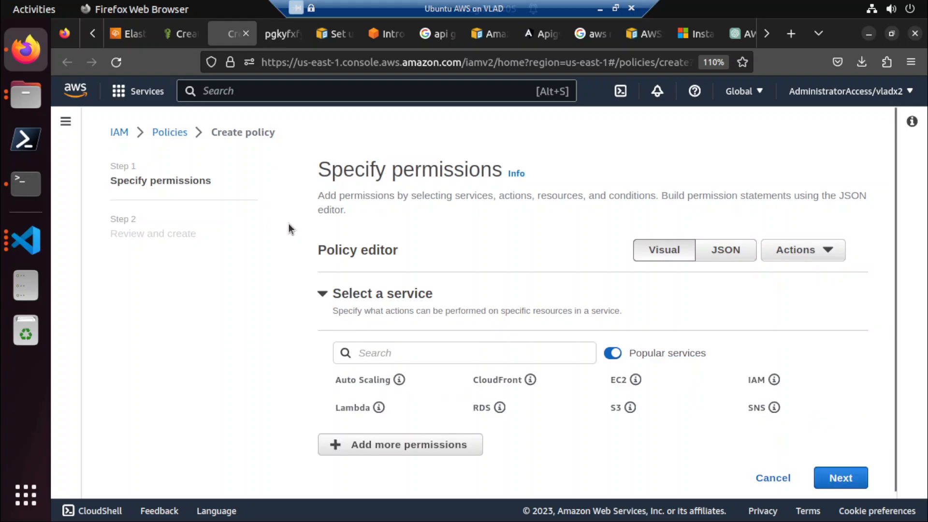
# Open the EC2 instance profile's permission details in Elastic Beanstalk and copy the policy name AWSElasticBeanstalkWebTier.
pyautogui.click(129, 39)
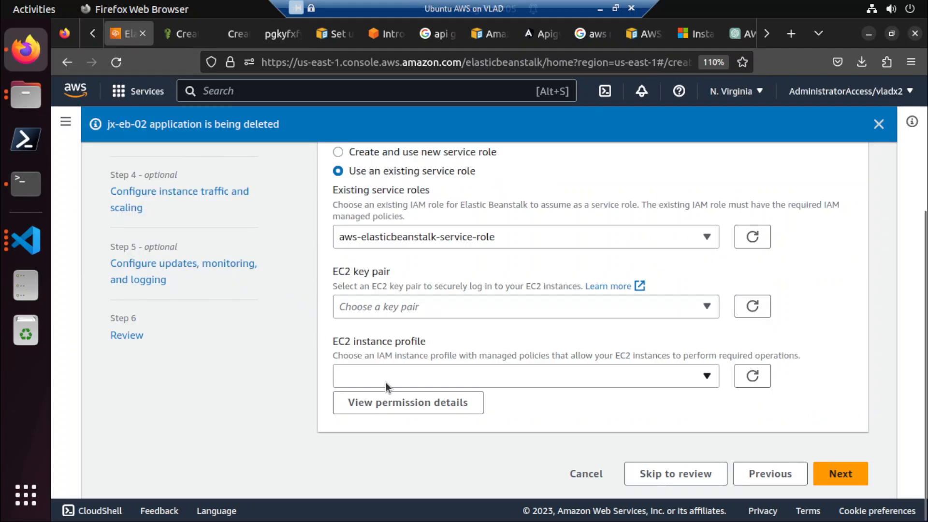
pyautogui.click(385, 402)
pyautogui.scroll(-2, 309, 358)
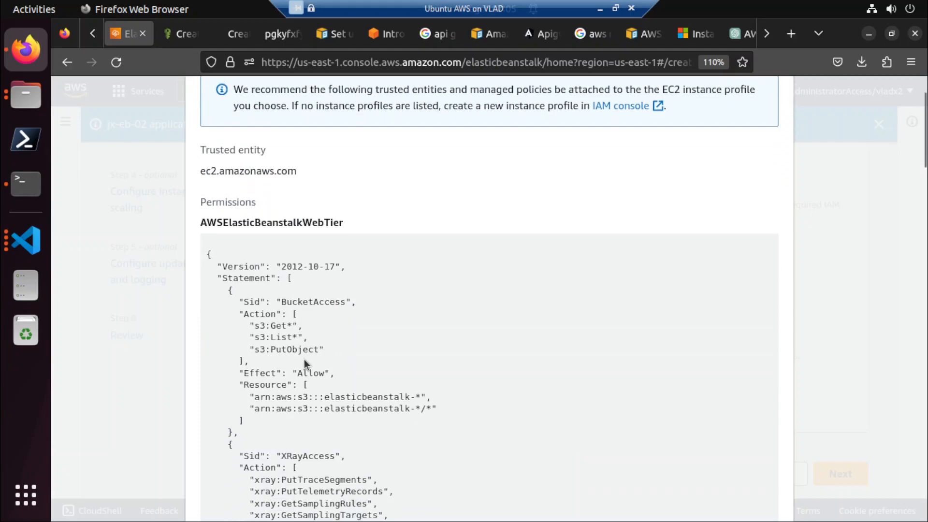
pyautogui.moveTo(207, 251); pyautogui.dragTo(239, 361)
pyautogui.scroll(-2, 238, 362)
pyautogui.doubleClick(302, 144)
pyautogui.hotkey('ctrl', 'c')
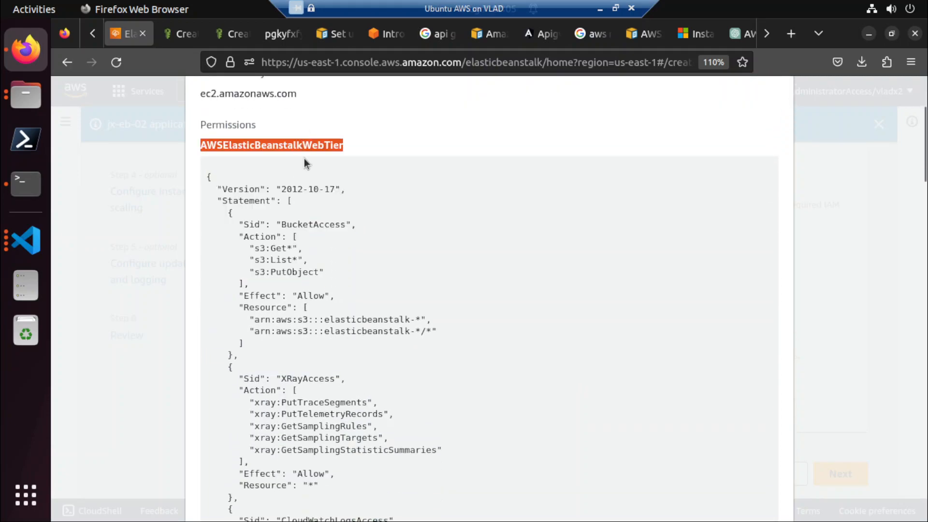
# Cancel the new policy in IAM and search the Policies list for AWSElasticBeanstalkWebTier.
pyautogui.click(186, 35)
pyautogui.click(229, 39)
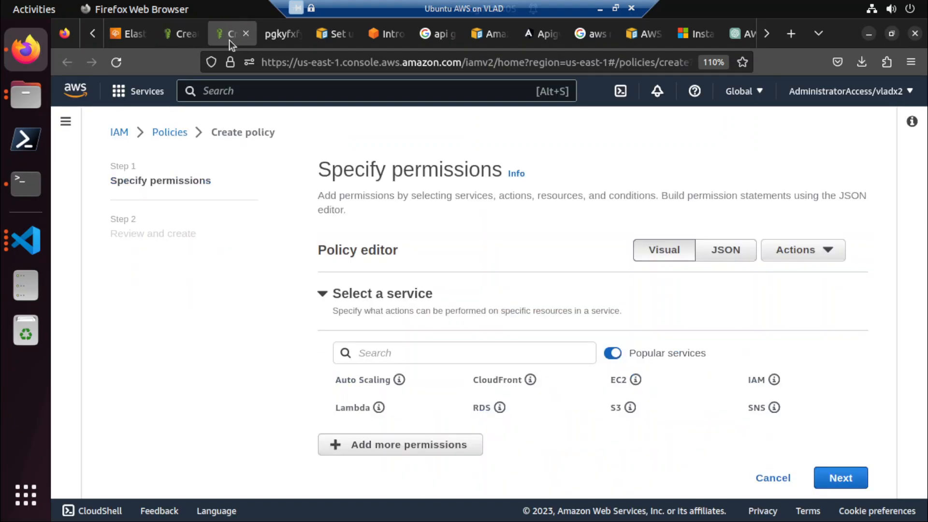
pyautogui.click(771, 477)
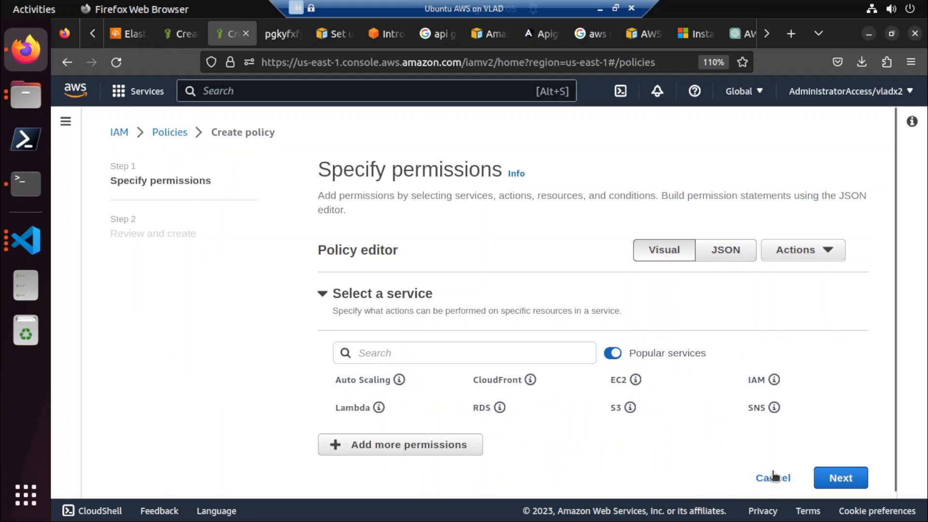
pyautogui.click(509, 230)
pyautogui.hotkey('ctrl', 'v')
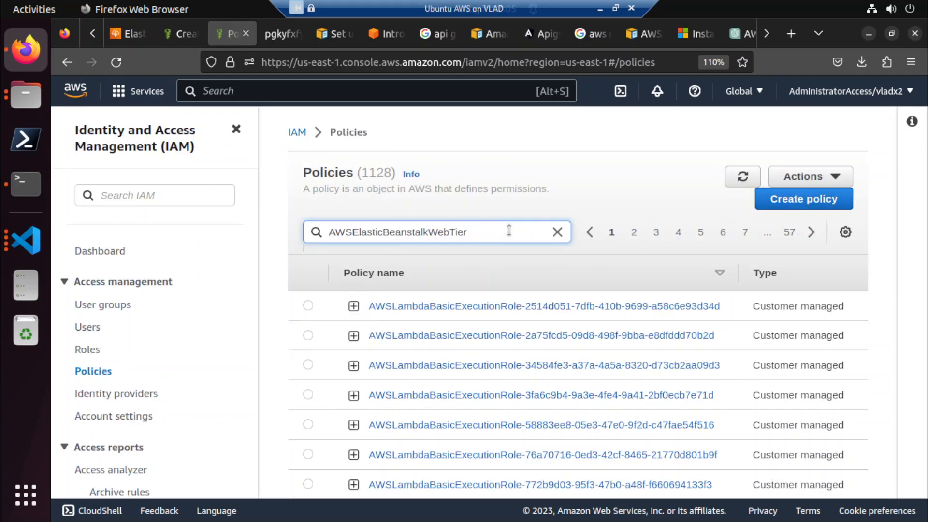
pyautogui.press('Return')
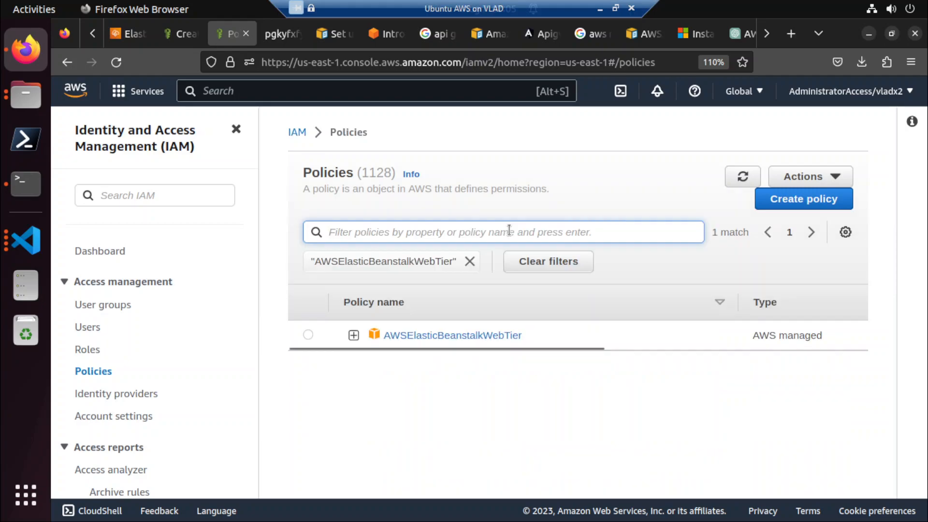
pyautogui.click(308, 334)
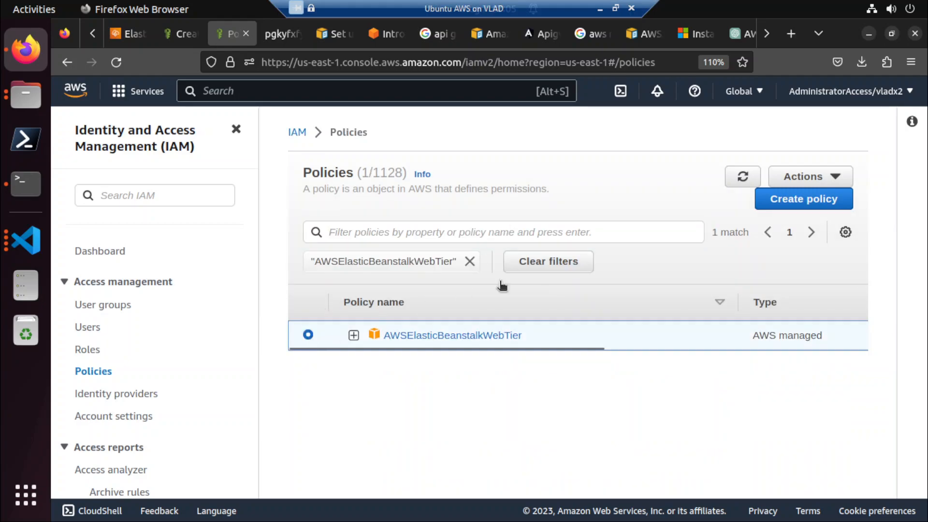
pyautogui.click(790, 202)
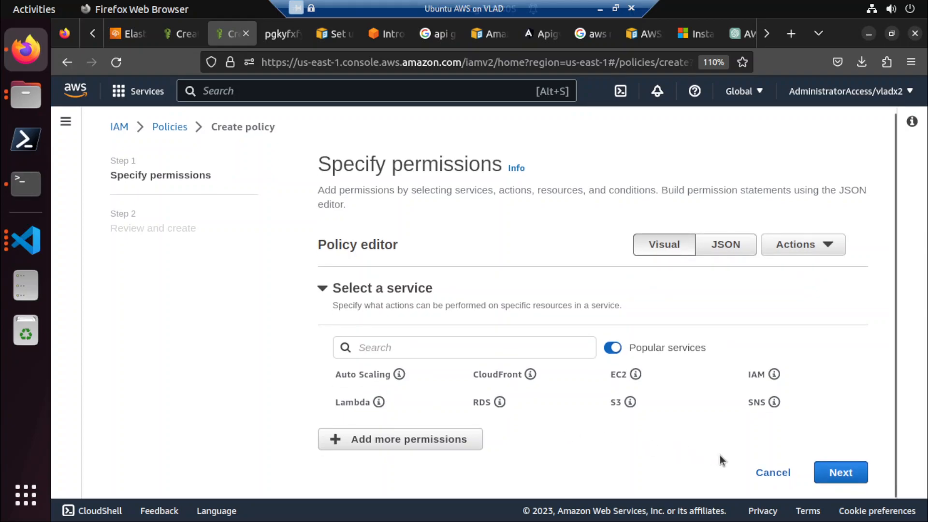
pyautogui.click(828, 476)
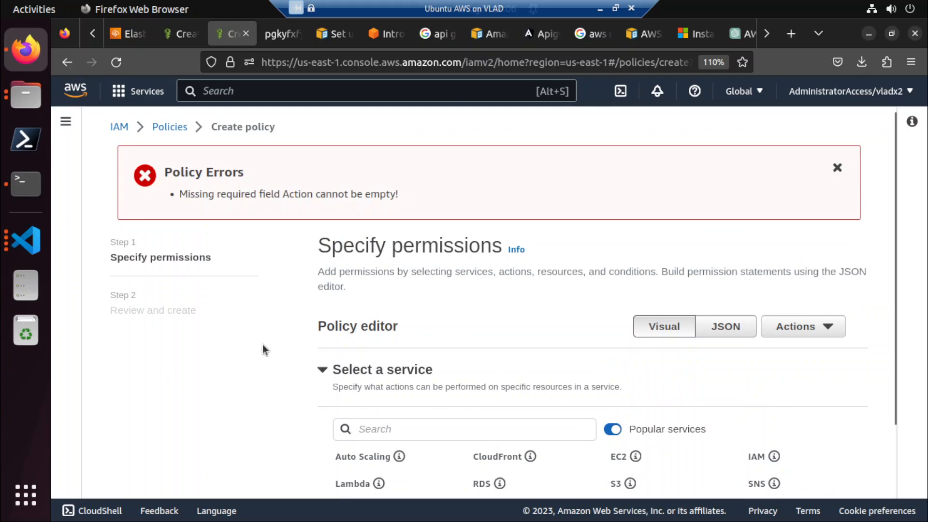
pyautogui.scroll(-3, 250, 358)
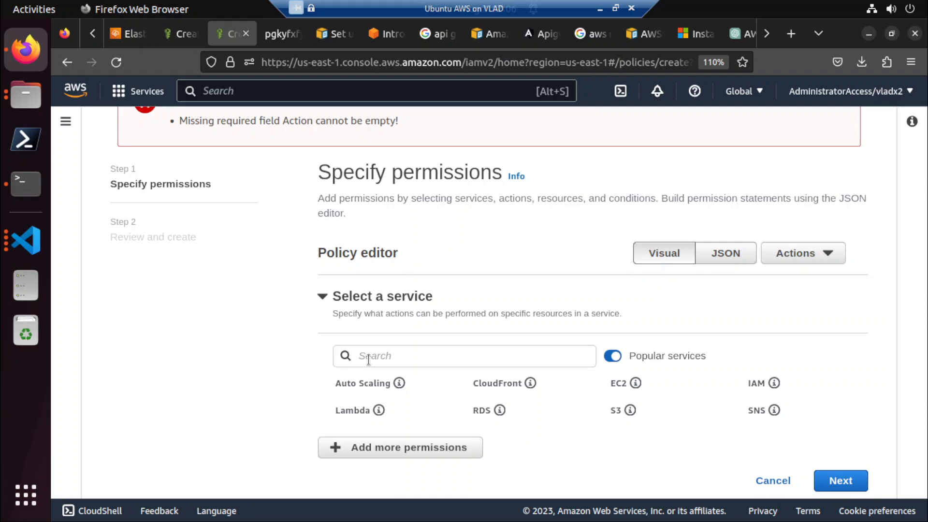
pyautogui.click(788, 253)
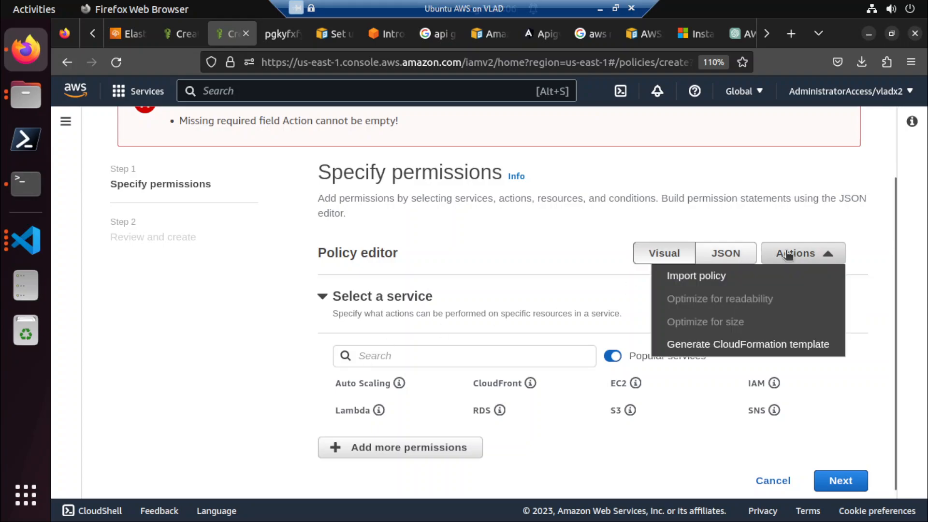
pyautogui.click(478, 268)
pyautogui.click(331, 299)
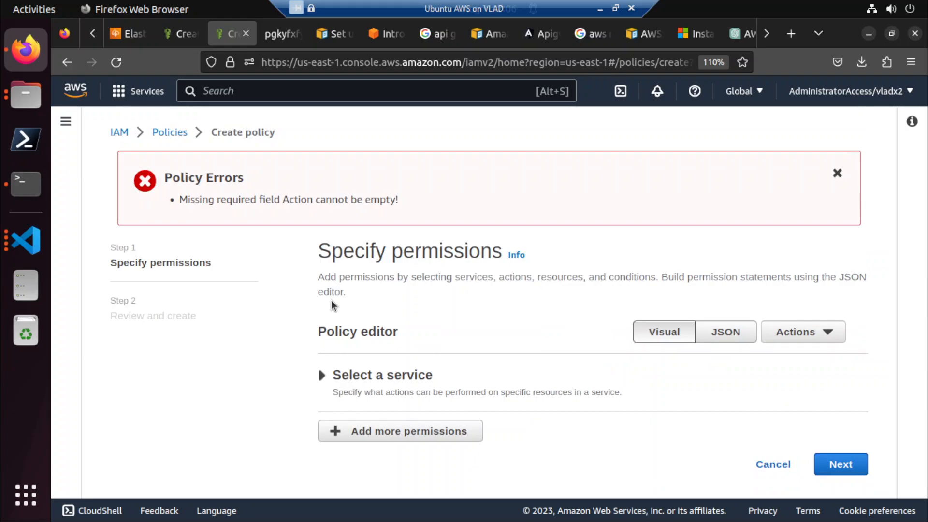
pyautogui.click(774, 465)
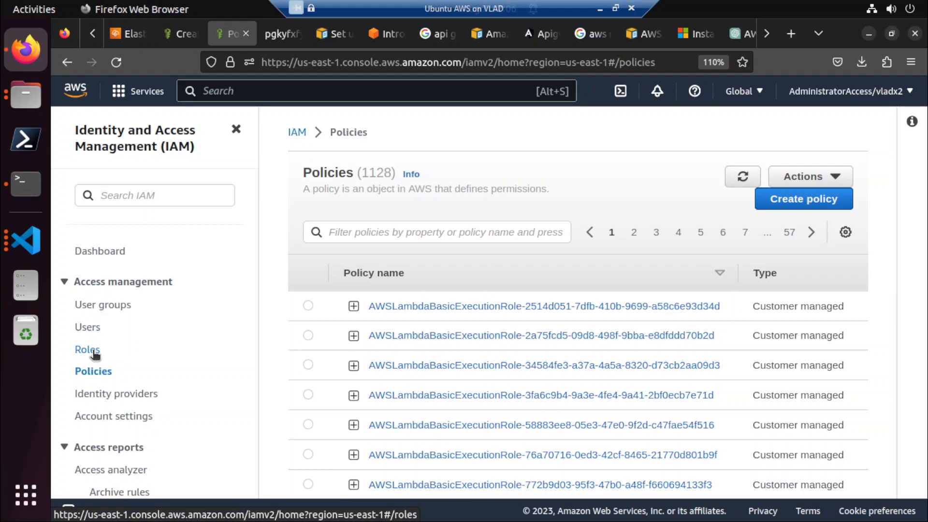
# Start a new role from the IAM Roles list with AWS service as the trusted entity type.
pyautogui.click(305, 132)
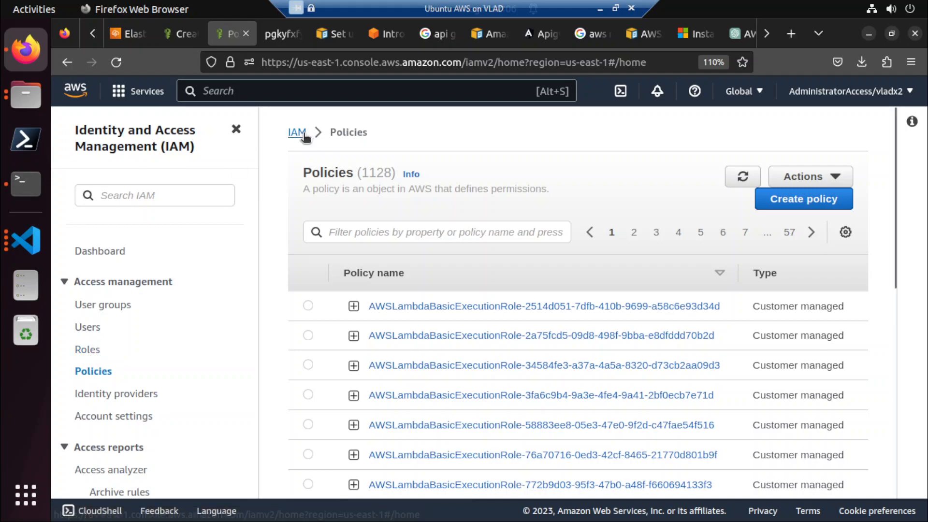
pyautogui.click(78, 352)
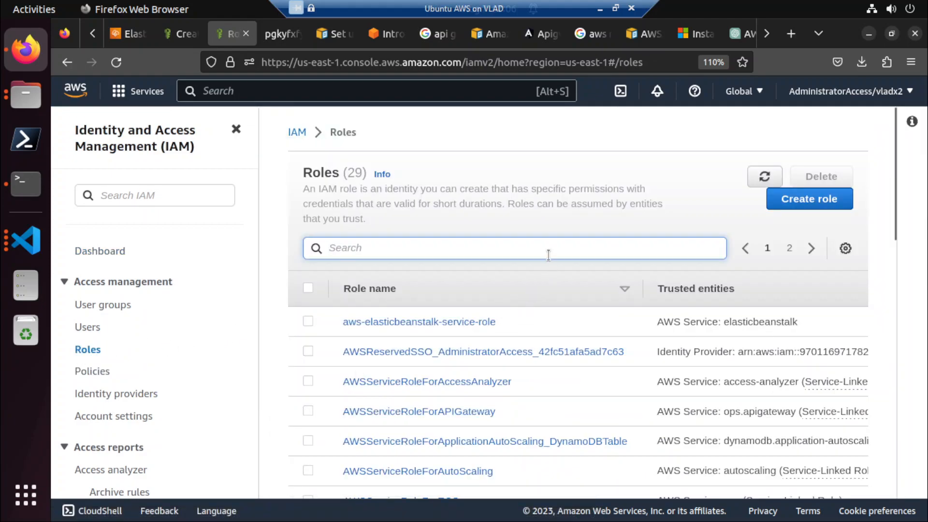
pyautogui.click(794, 203)
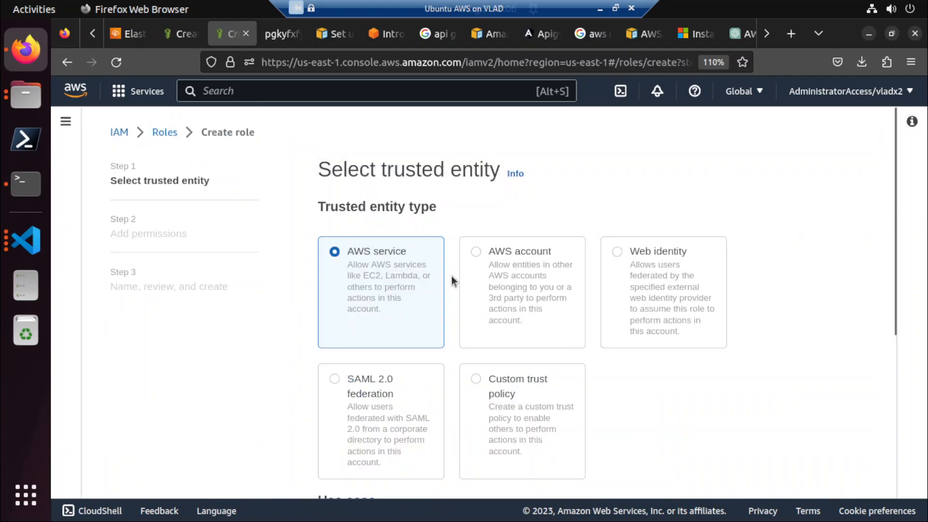
pyautogui.scroll(-5, 464, 309)
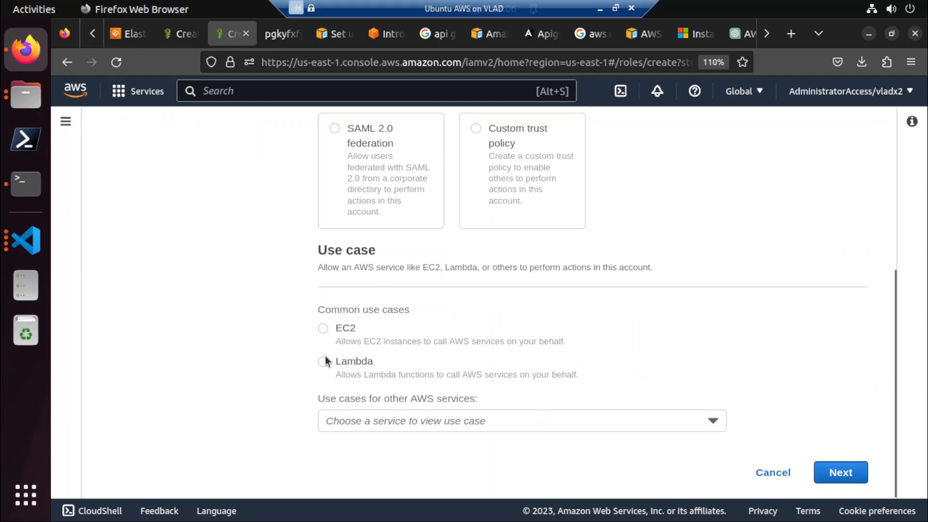
pyautogui.scroll(5, 326, 329)
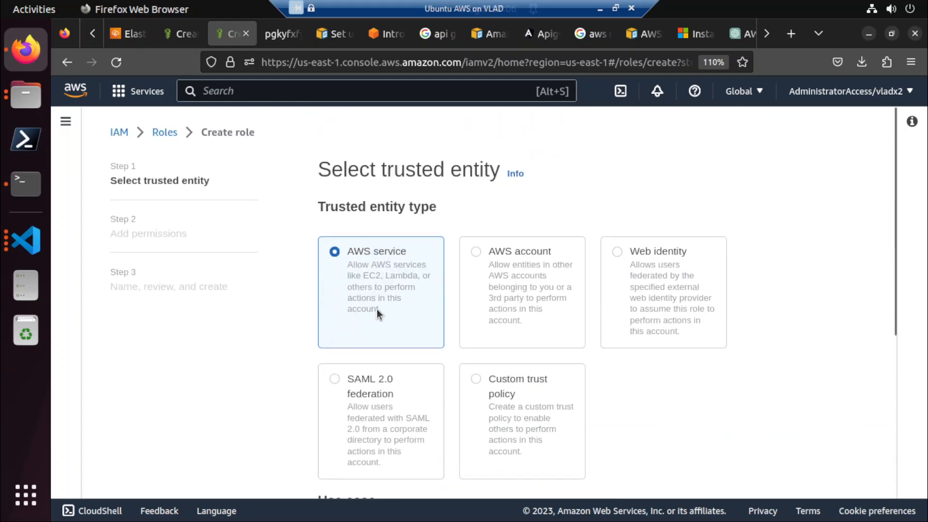
pyautogui.click(326, 68)
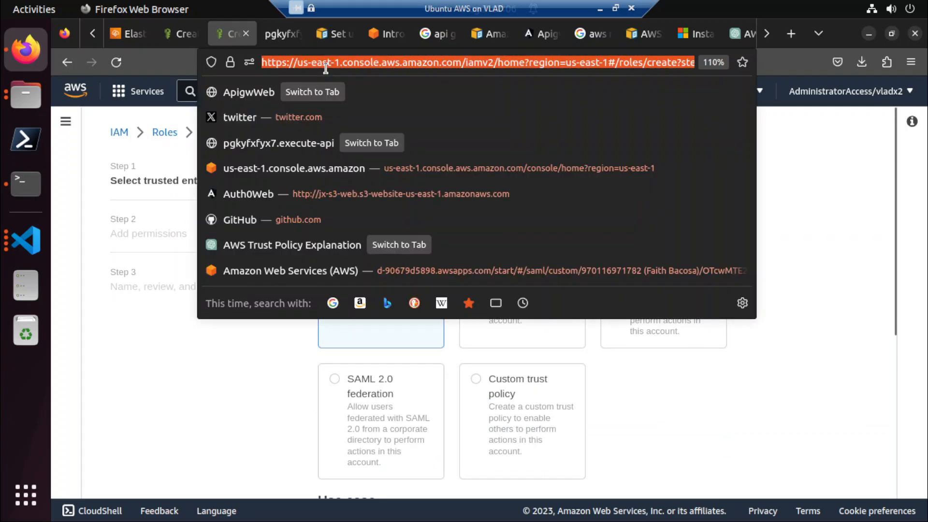
pyautogui.click(225, 439)
pyautogui.scroll(-5, 374, 380)
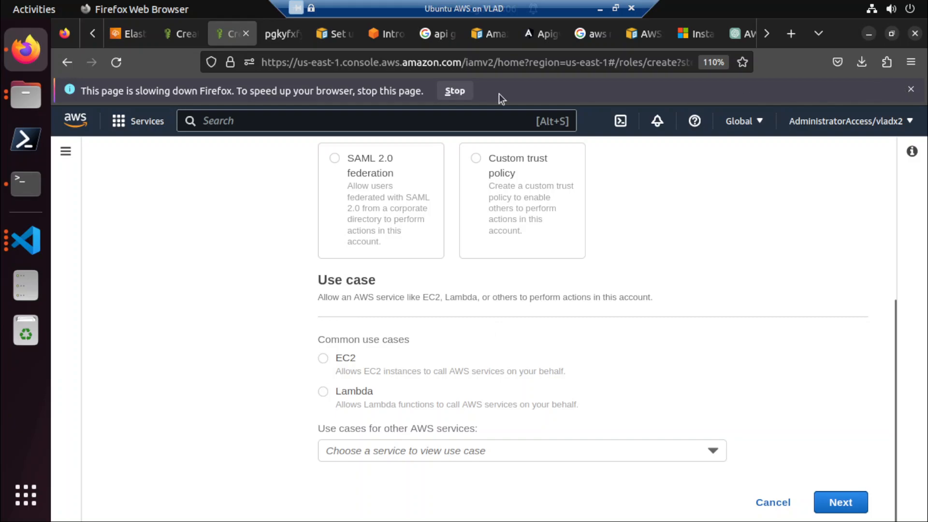
# Close the AWS Google search page, the CloudFormation resource policy documentation and the Install page beside it.
pyautogui.click(594, 33)
pyautogui.click(608, 34)
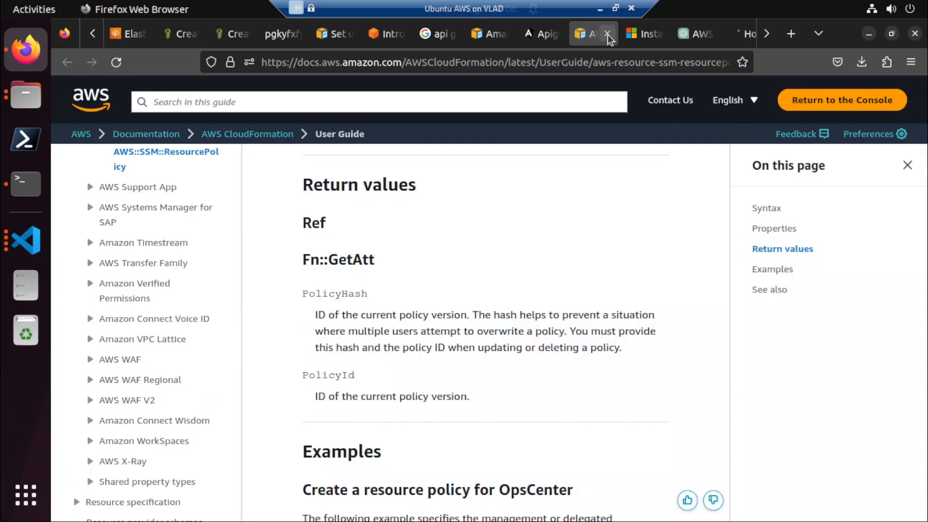
pyautogui.click(607, 33)
pyautogui.click(608, 34)
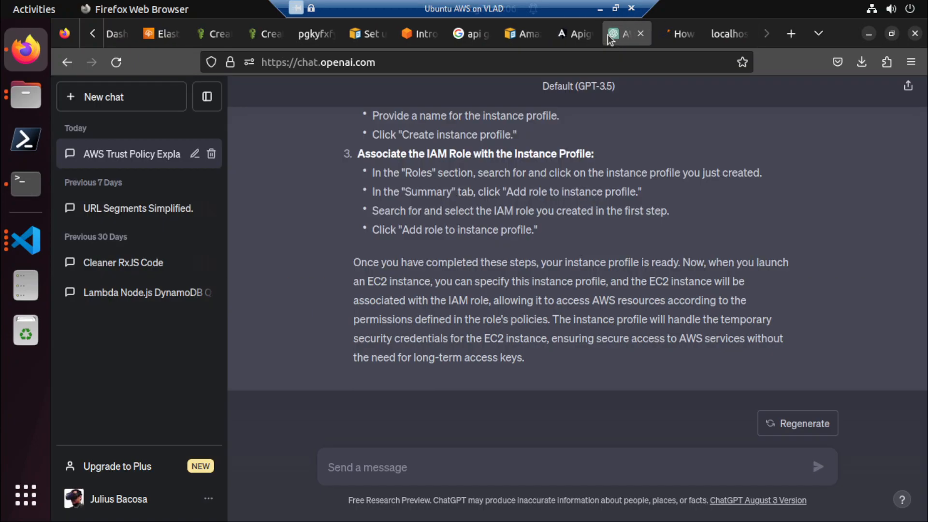
# Close the older Create role page at its Add permissions stage and dismiss the slow-page notice on the remaining one.
pyautogui.click(211, 34)
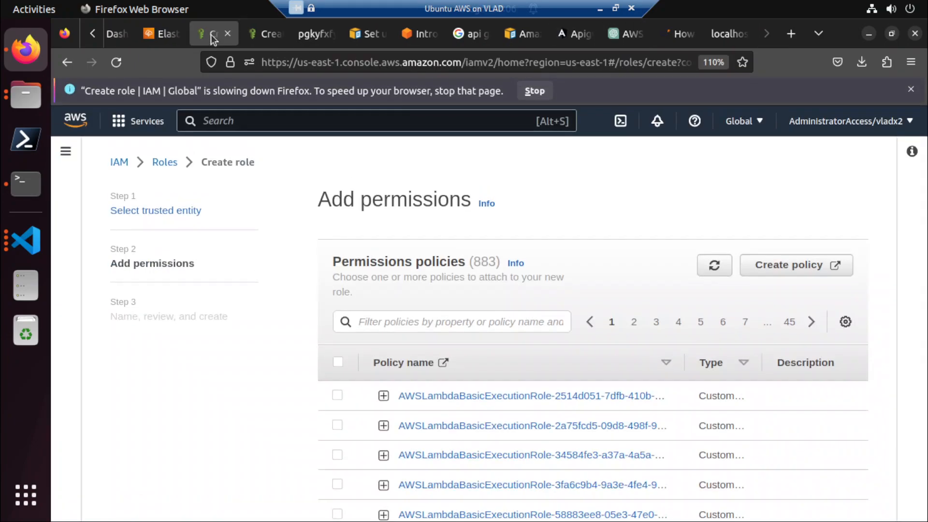
pyautogui.click(259, 34)
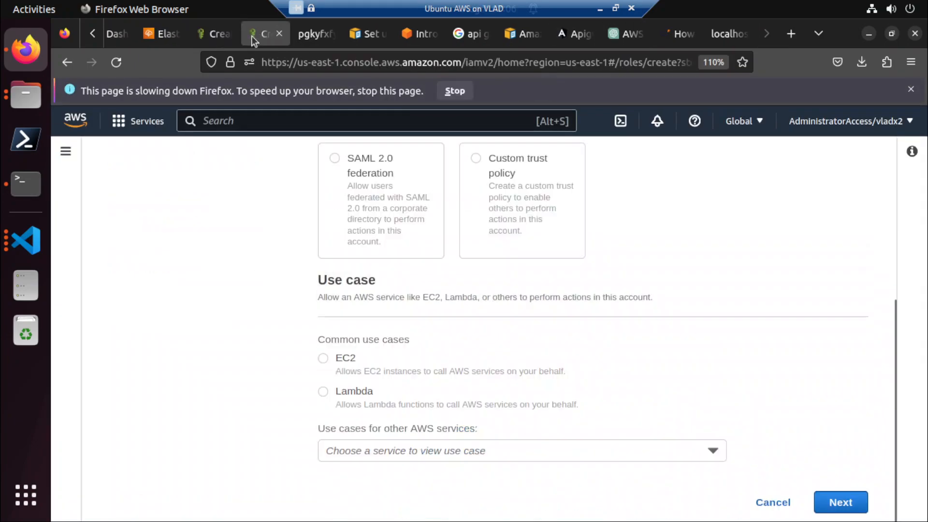
pyautogui.click(222, 39)
pyautogui.click(227, 33)
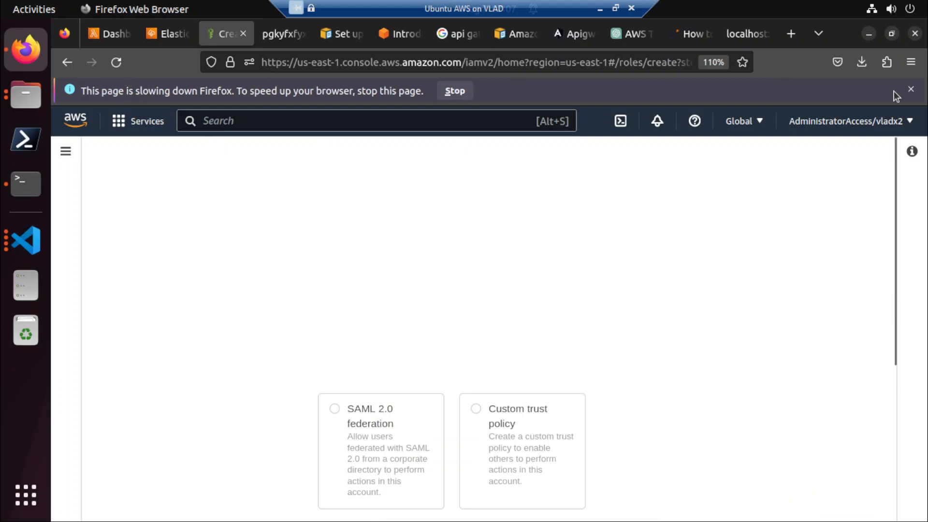
pyautogui.click(910, 89)
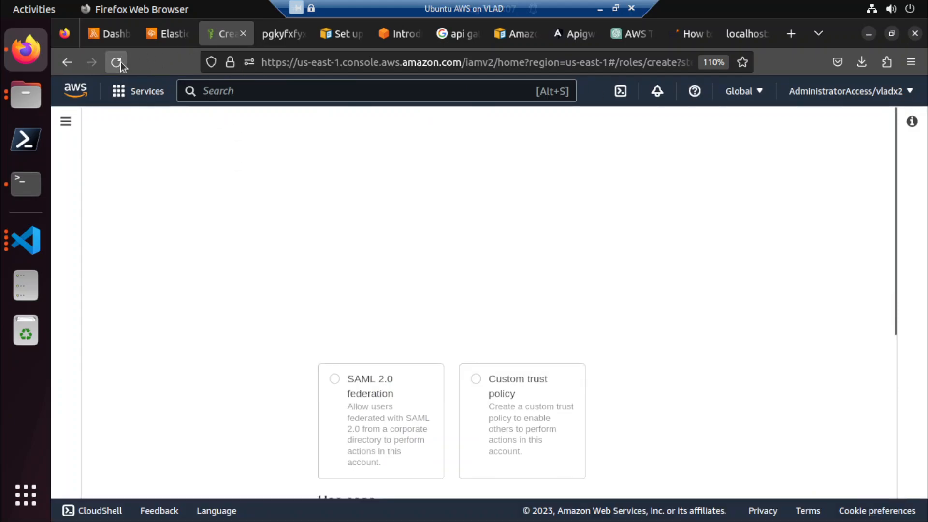
pyautogui.click(158, 37)
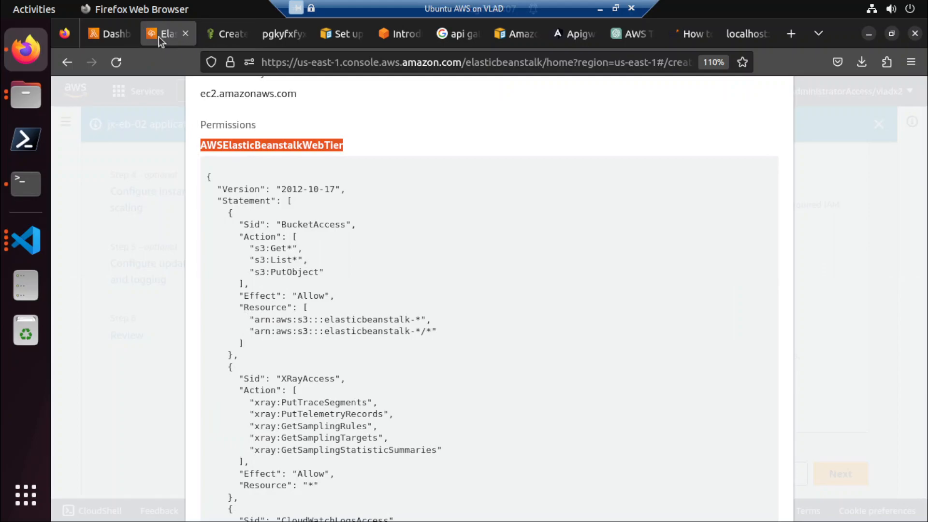
pyautogui.click(240, 38)
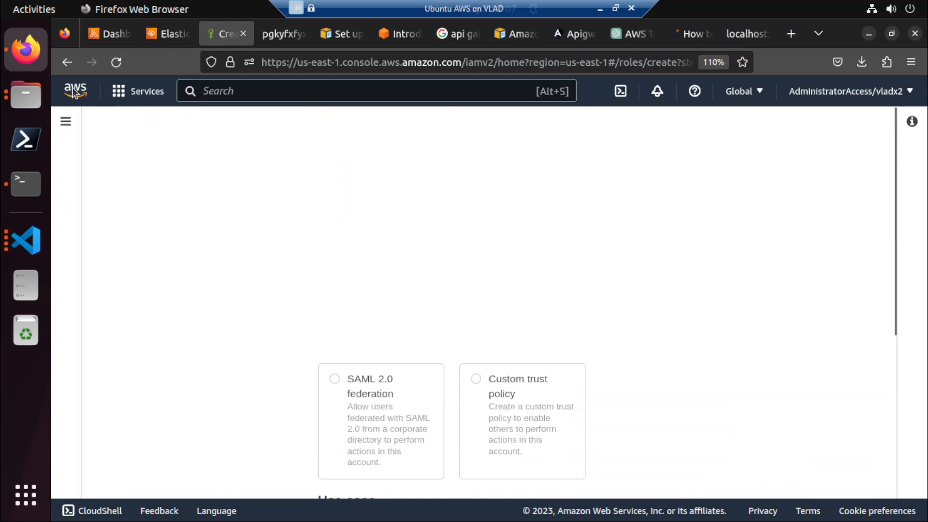
pyautogui.click(341, 39)
pyautogui.click(25, 184)
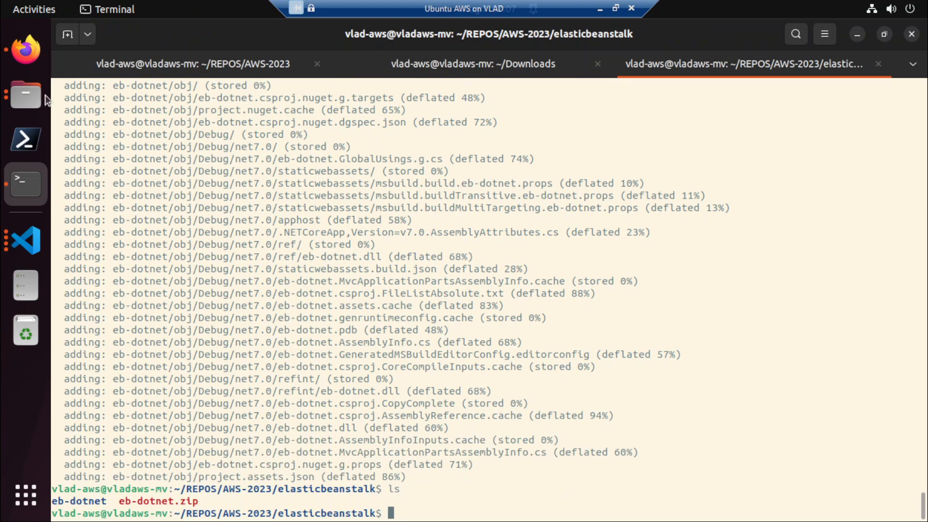
pyautogui.click(24, 56)
# Close the ApigwWeb page and the Amazon page next to the AWS Trust Policy chat.
pyautogui.click(548, 62)
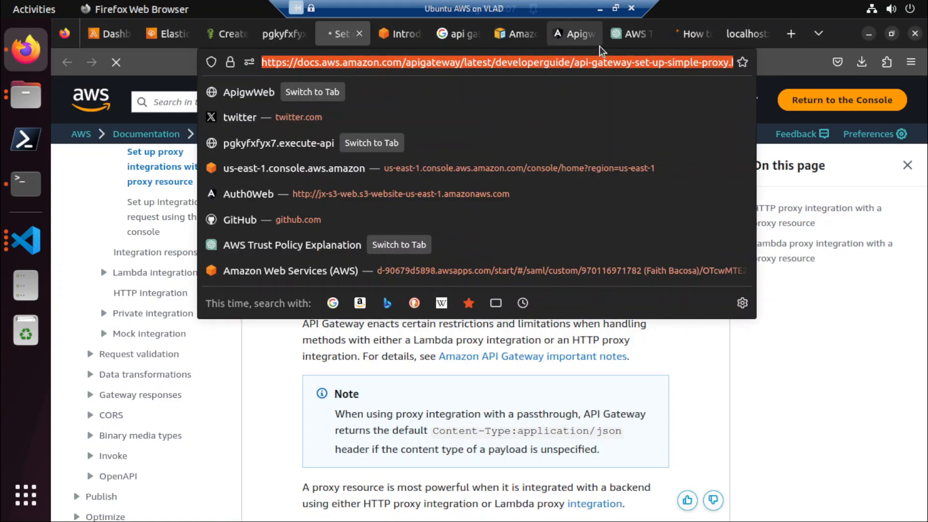
pyautogui.click(568, 36)
pyautogui.click(591, 34)
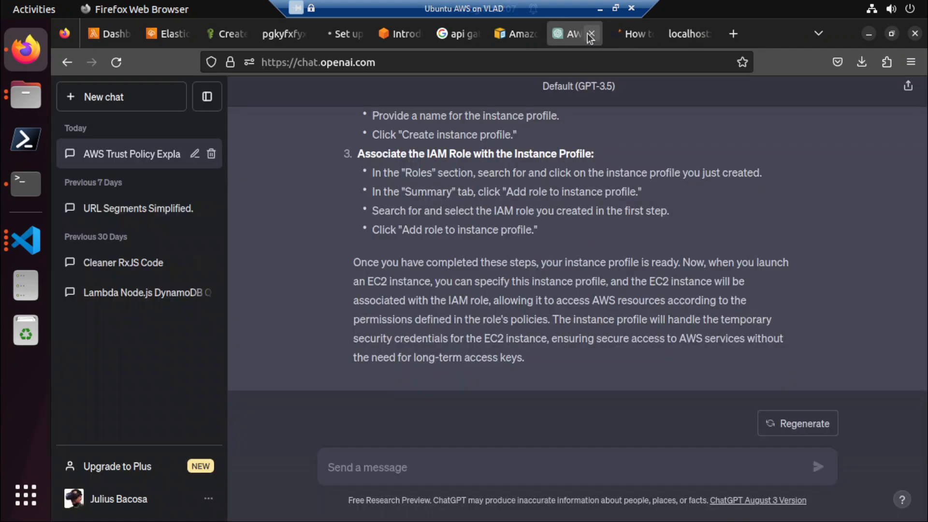
pyautogui.click(519, 34)
pyautogui.click(534, 34)
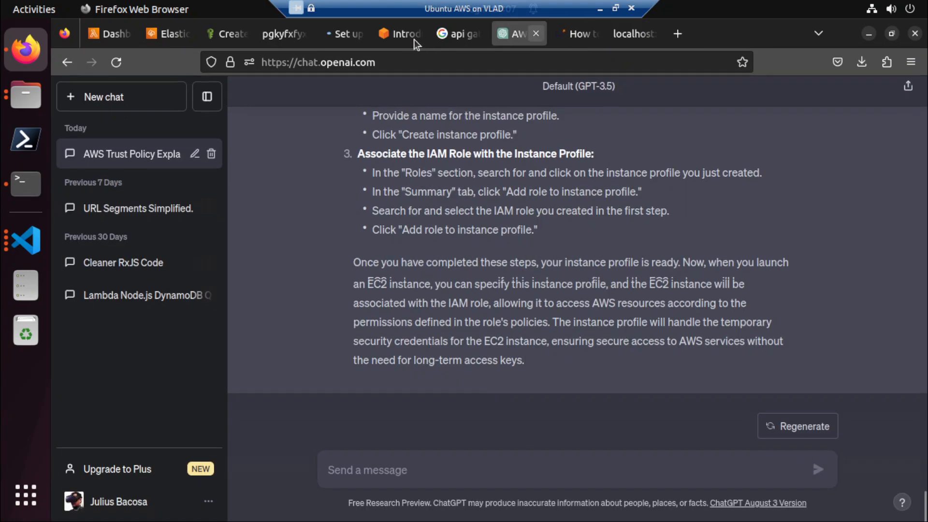
# Stop the slow Create role page and close the pgkyfxfyx7 execute-api page.
pyautogui.click(234, 38)
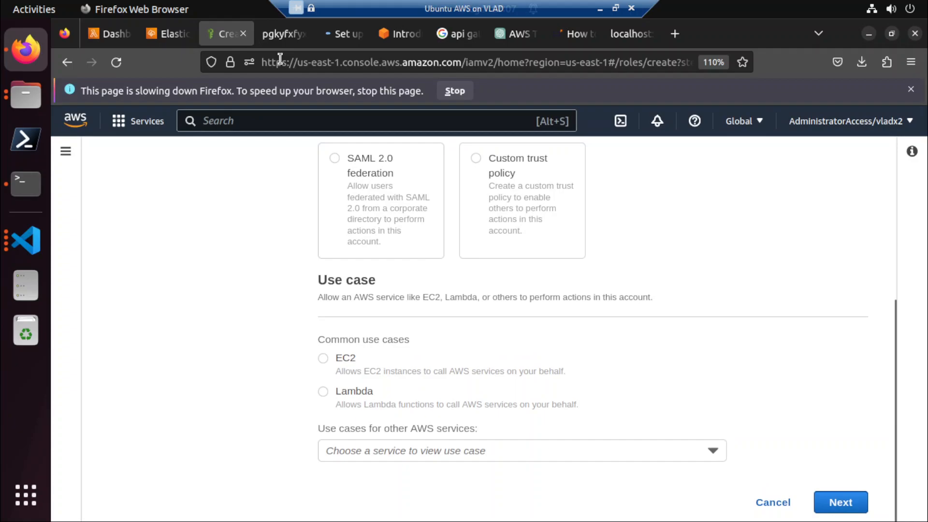
pyautogui.click(448, 92)
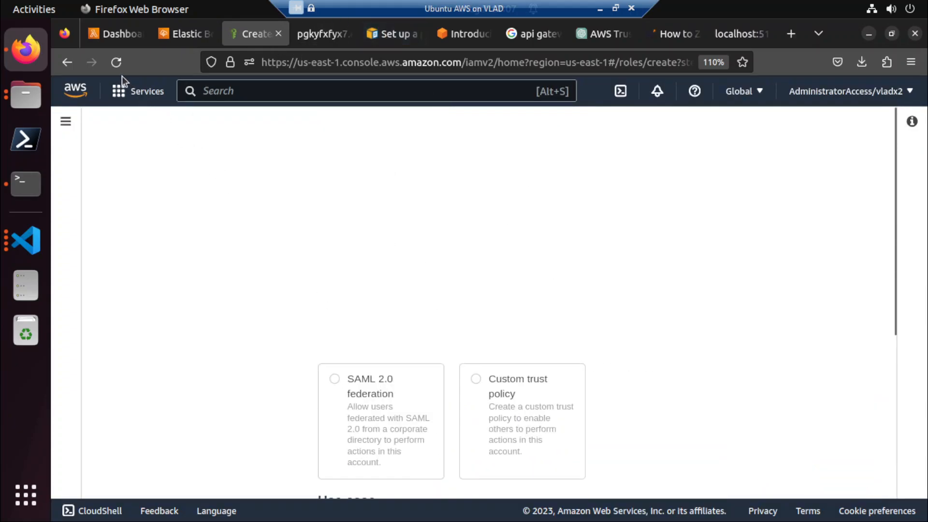
pyautogui.click(337, 38)
pyautogui.click(347, 38)
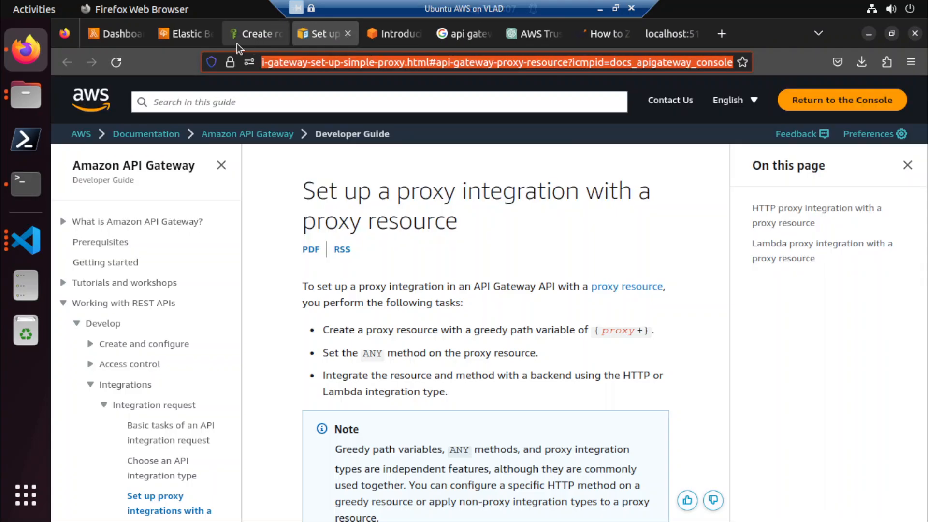
# Choose EC2 as the use case for the new role on the Create role page.
pyautogui.click(246, 41)
pyautogui.scroll(-5, 382, 317)
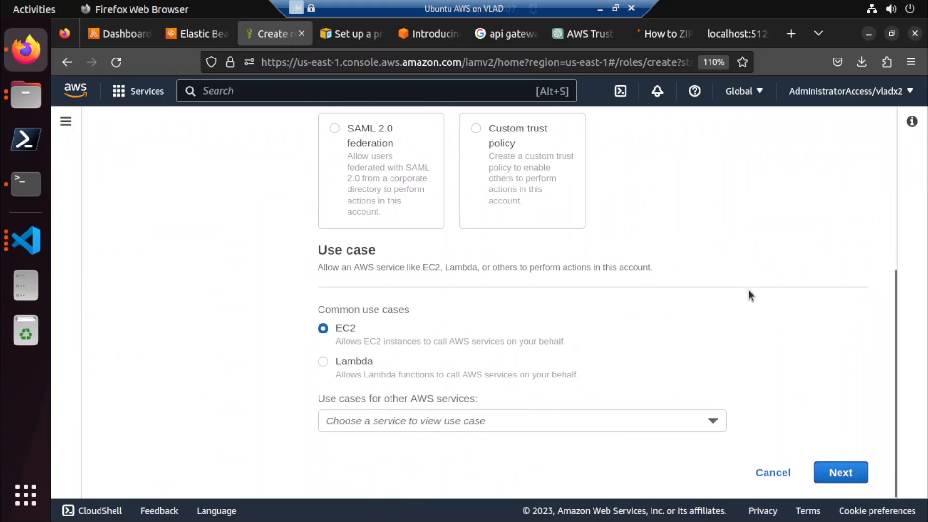
pyautogui.scroll(5, 785, 358)
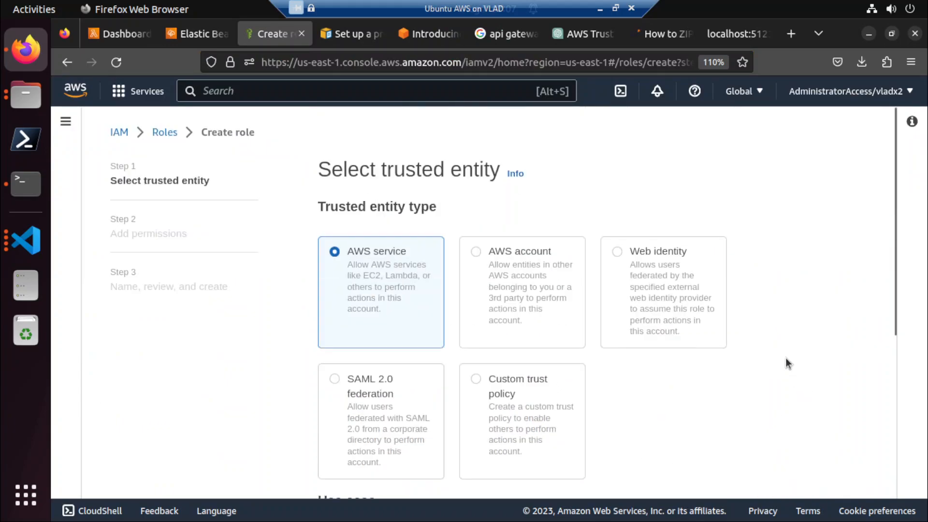
pyautogui.scroll(-5, 786, 363)
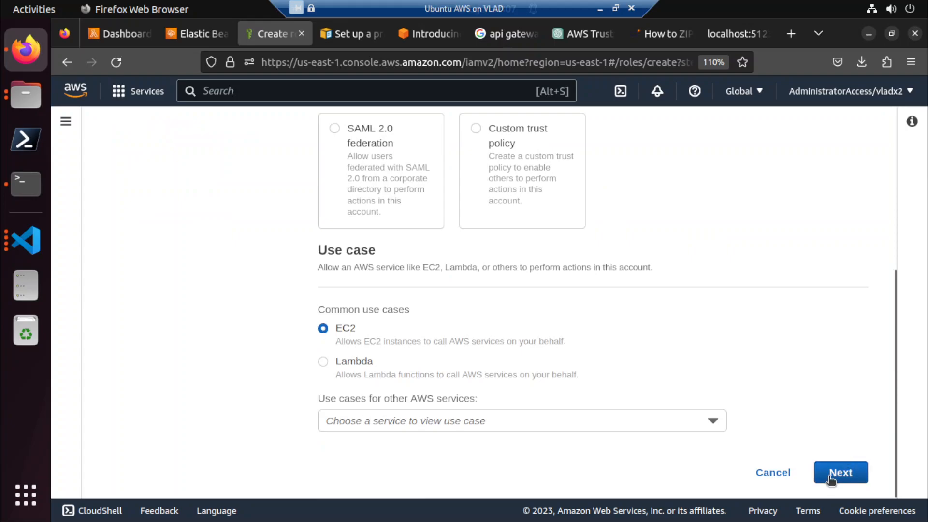
pyautogui.scroll(5, 659, 245)
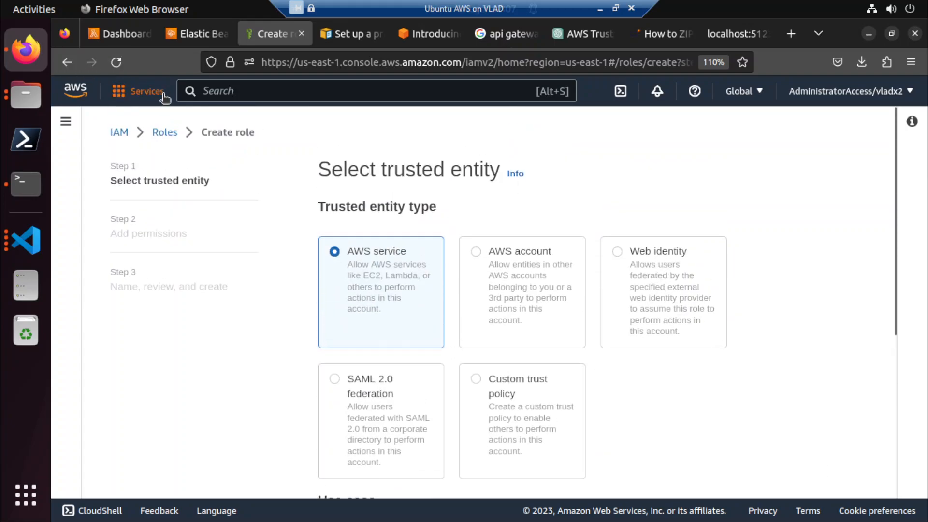
# Reload the Create role page and return to its trusted entity stage.
pyautogui.click(70, 94)
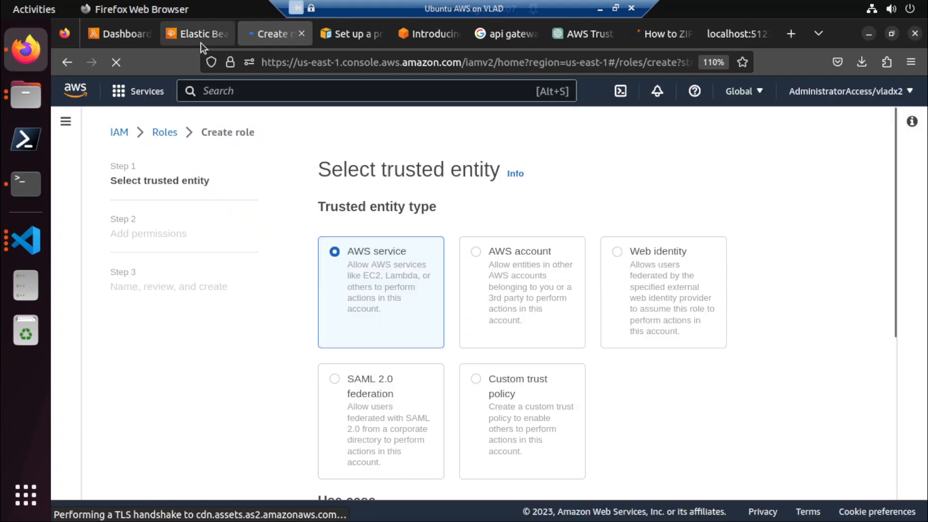
pyautogui.click(201, 39)
pyautogui.click(275, 32)
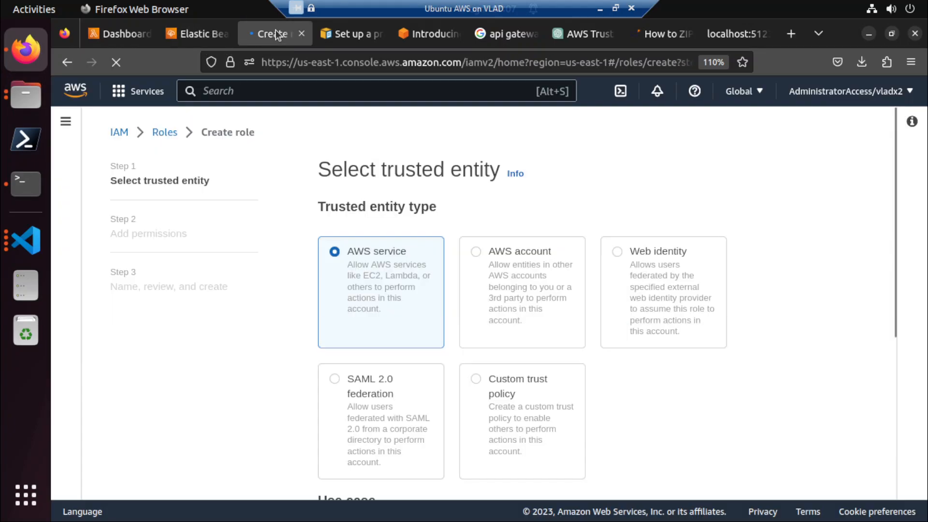
# Choose EC2 as the use case for the new role and continue to adding permissions.
pyautogui.scroll(-5, 538, 332)
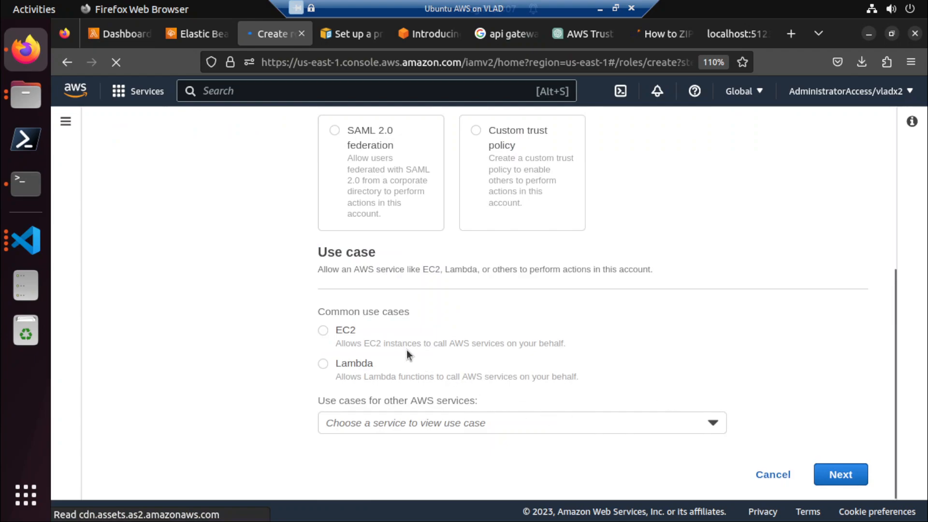
pyautogui.click(419, 319)
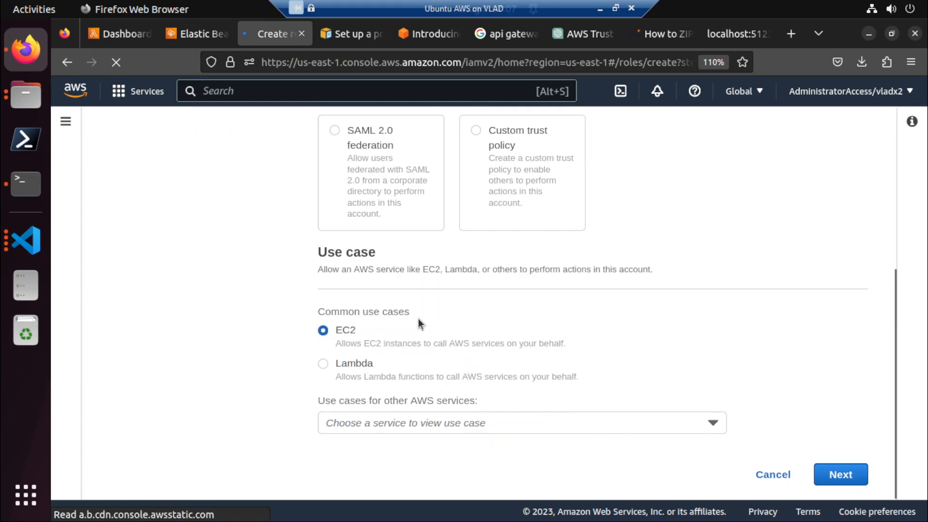
pyautogui.click(836, 476)
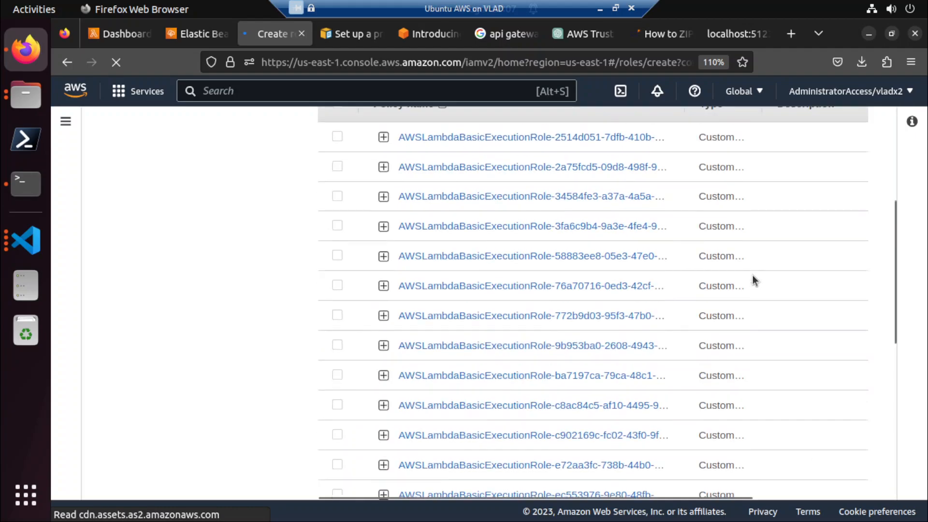
# Filter the permissions policies by AWSElasticBeanstalkWebTier.
pyautogui.click(462, 288)
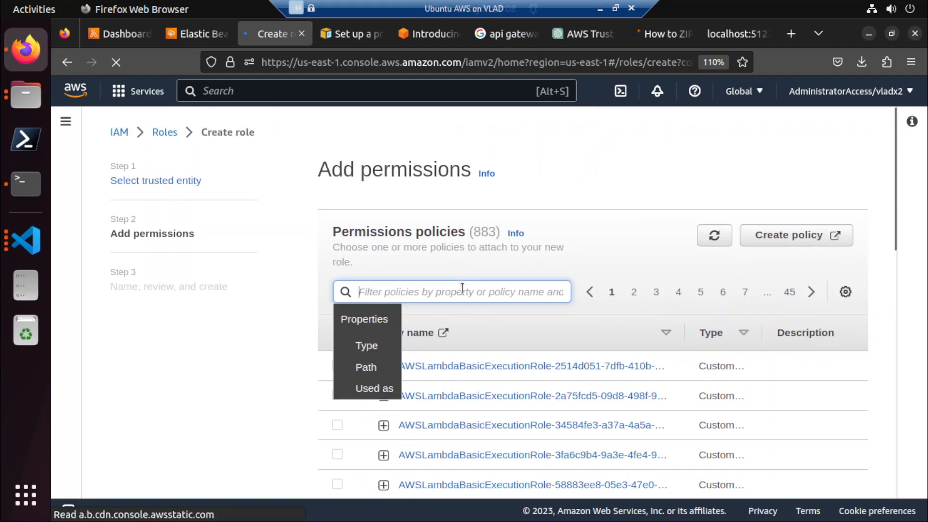
pyautogui.write('AWSElasticBeanstalkWebTier')
pyautogui.press('Return')
pyautogui.click(248, 375)
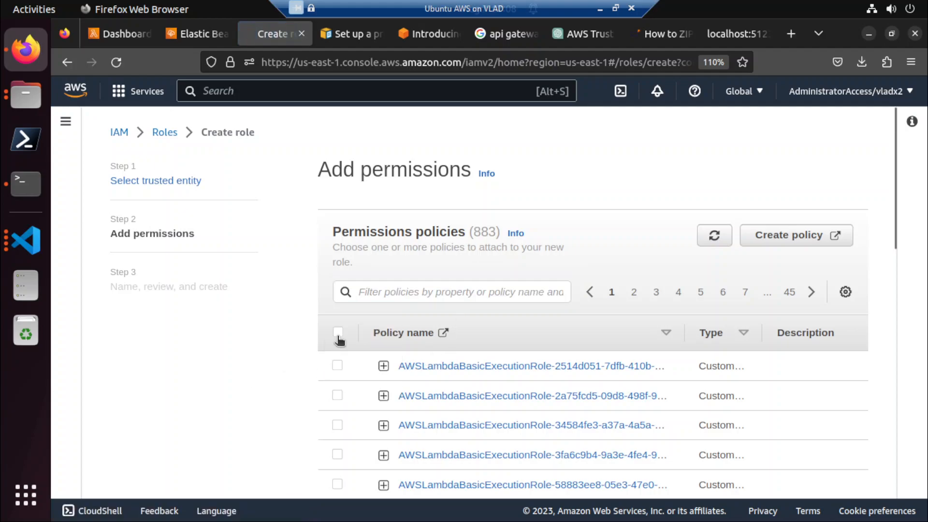
pyautogui.click(435, 291)
pyautogui.write('AWSElasticBeanstalkWebTier')
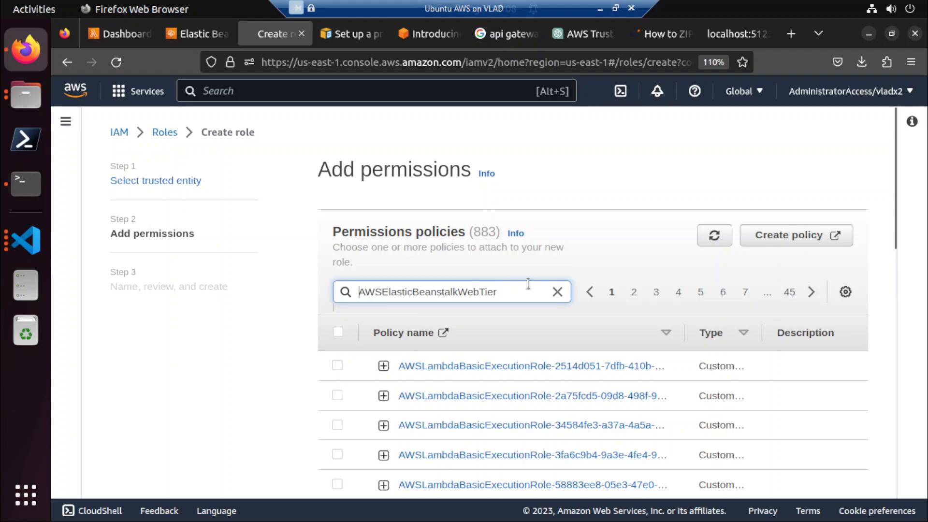
pyautogui.press('Return')
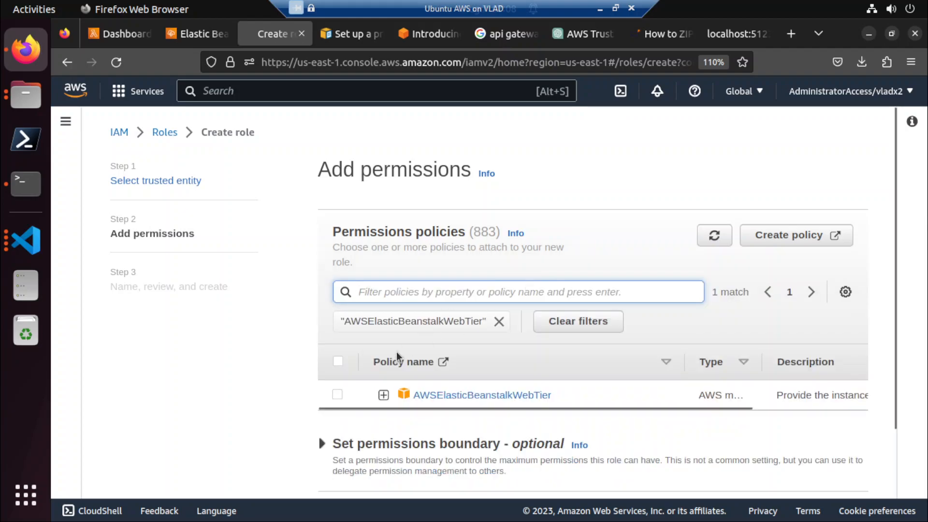
# Attach the AWSElasticBeanstalkWebTier policy to the role and continue to naming and review.
pyautogui.click(338, 395)
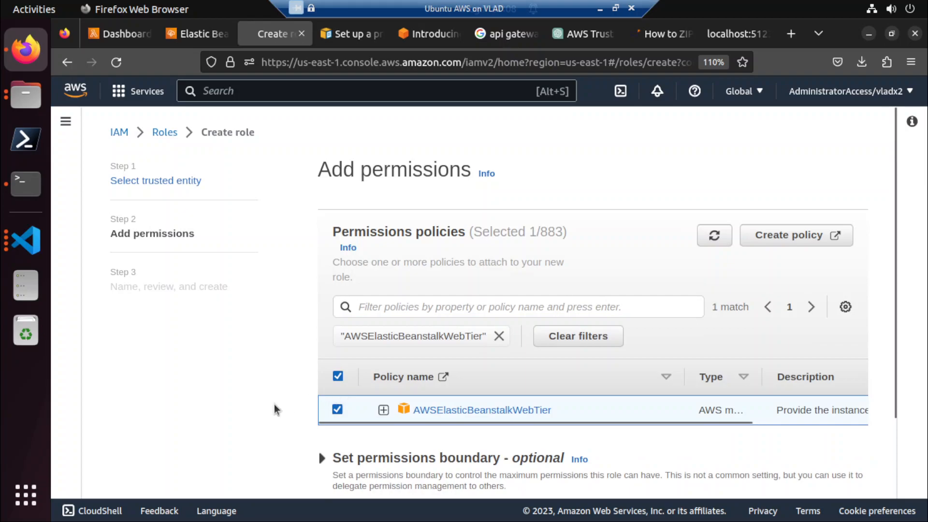
pyautogui.scroll(-2, 274, 404)
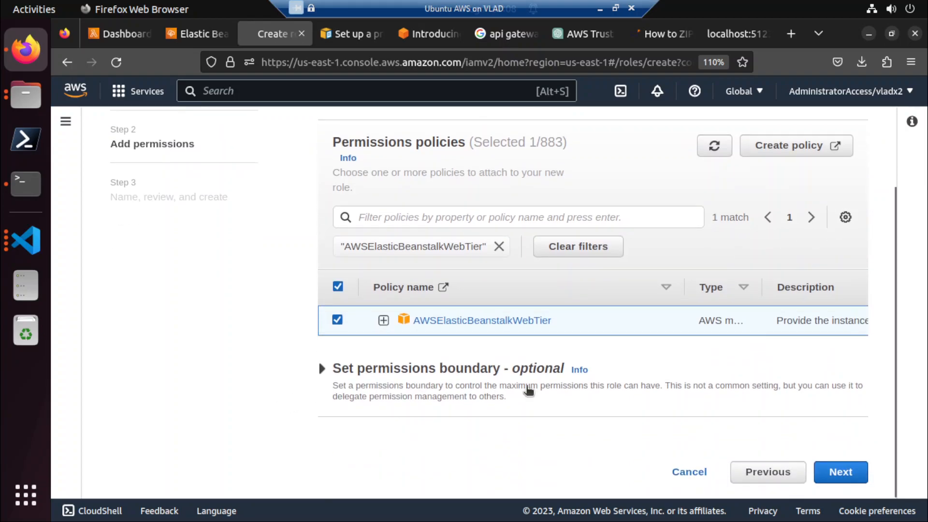
pyautogui.click(832, 472)
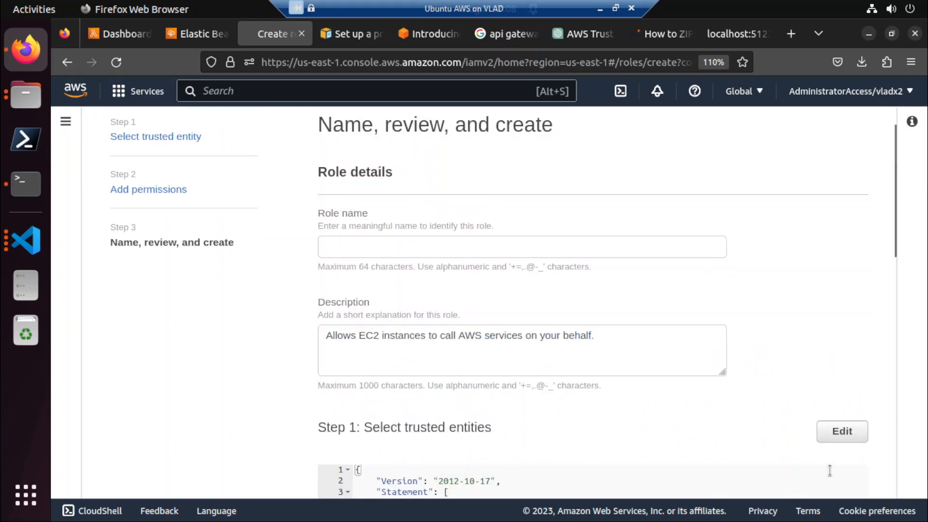
# Name the new role JxEBRole.
pyautogui.click(340, 245)
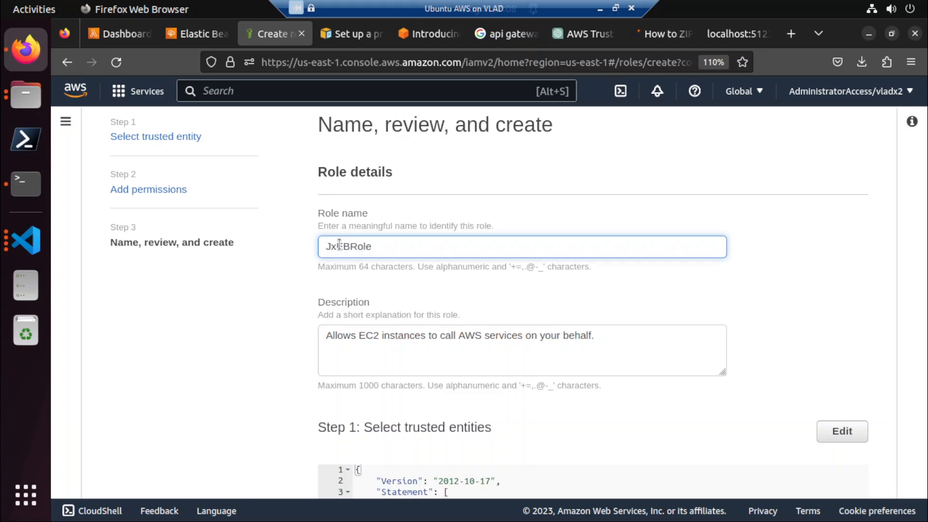
pyautogui.doubleClick(340, 245)
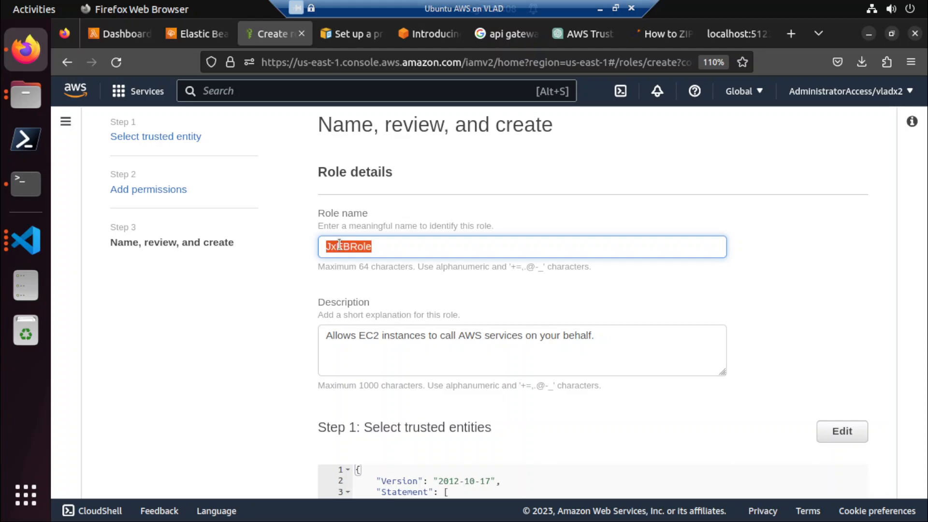
pyautogui.scroll(-5, 402, 369)
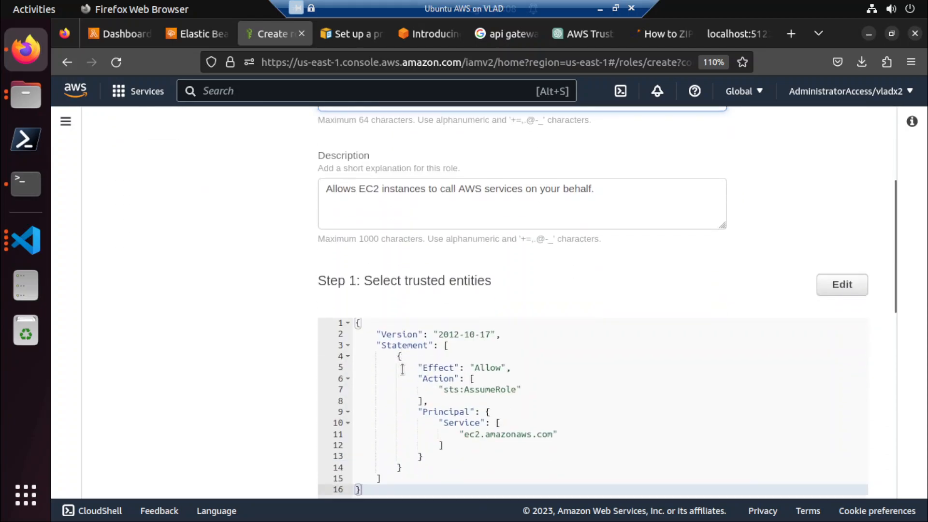
# Select the statement blocks of the AWSElasticBeanstalkWebTier JSON on the Elastic Beanstalk page and place the cursor after the role's trust policy statement.
pyautogui.click(195, 32)
pyautogui.click(283, 41)
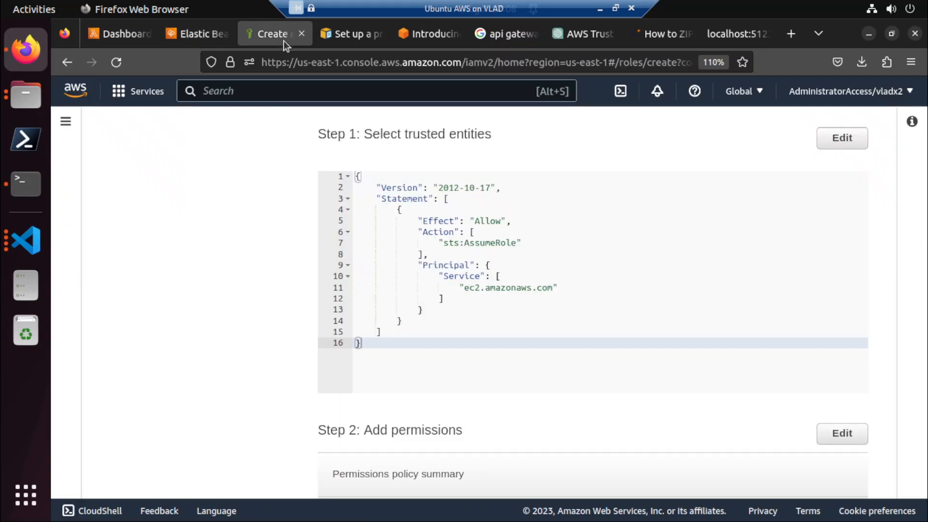
pyautogui.click(197, 34)
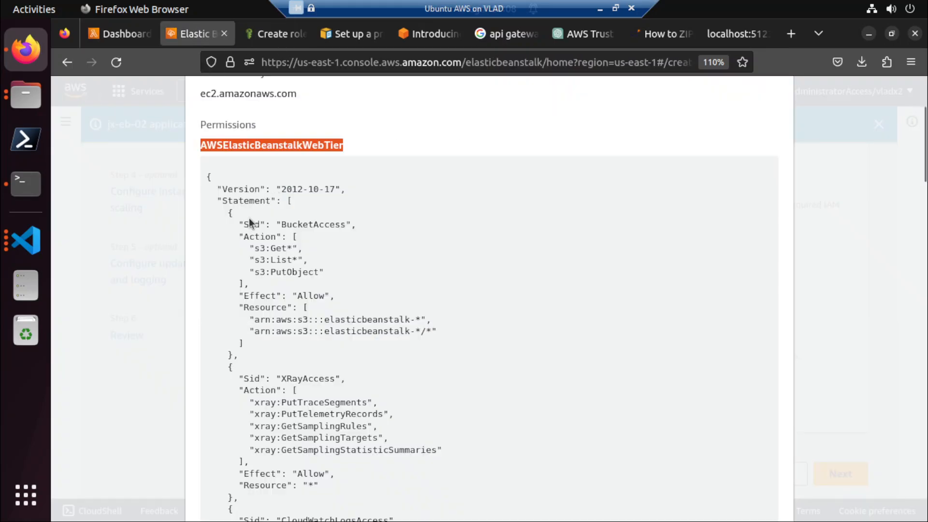
pyautogui.moveTo(228, 213); pyautogui.dragTo(260, 356)
pyautogui.scroll(-5, 260, 356)
pyautogui.moveTo(242, 479)
pyautogui.mouseDown()
pyautogui.moveTo(236, 487)
pyautogui.moveTo(248, 464)
pyautogui.moveTo(235, 476)
pyautogui.mouseUp()
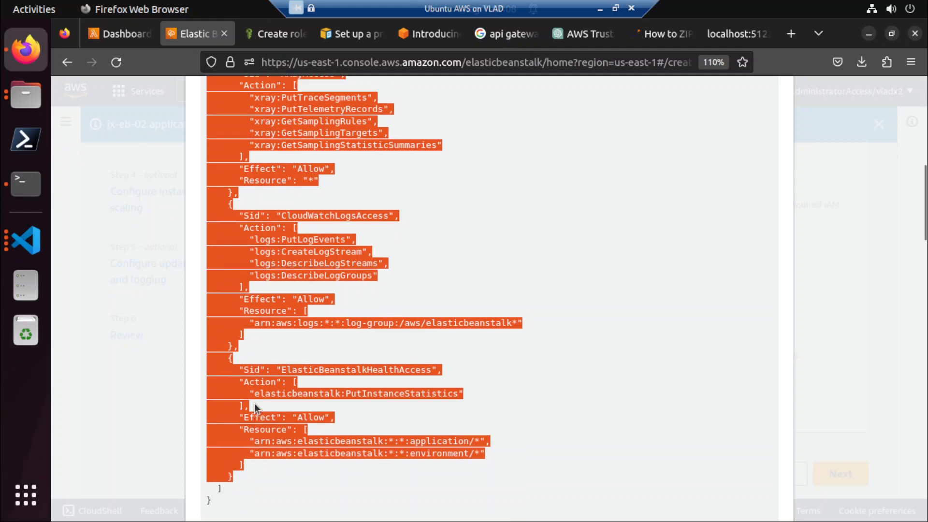
pyautogui.scroll(8, 254, 404)
pyautogui.click(283, 33)
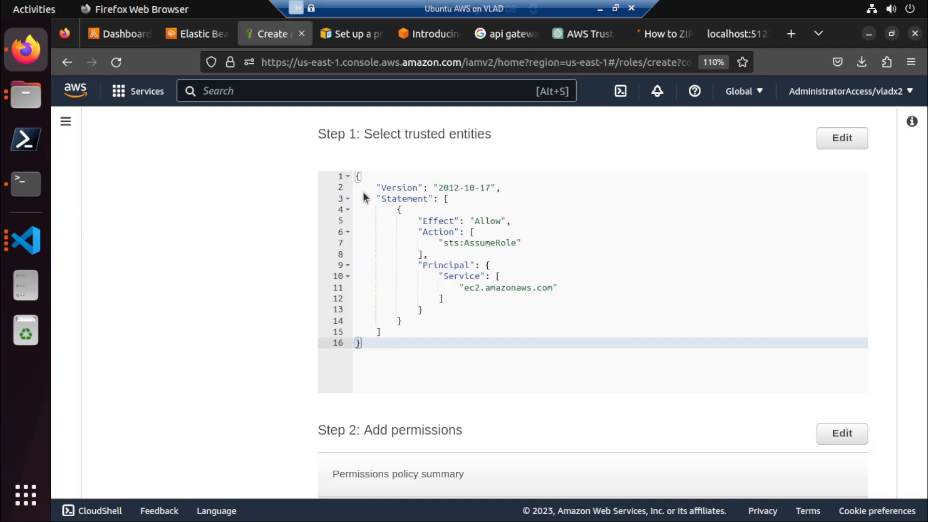
pyautogui.click(415, 329)
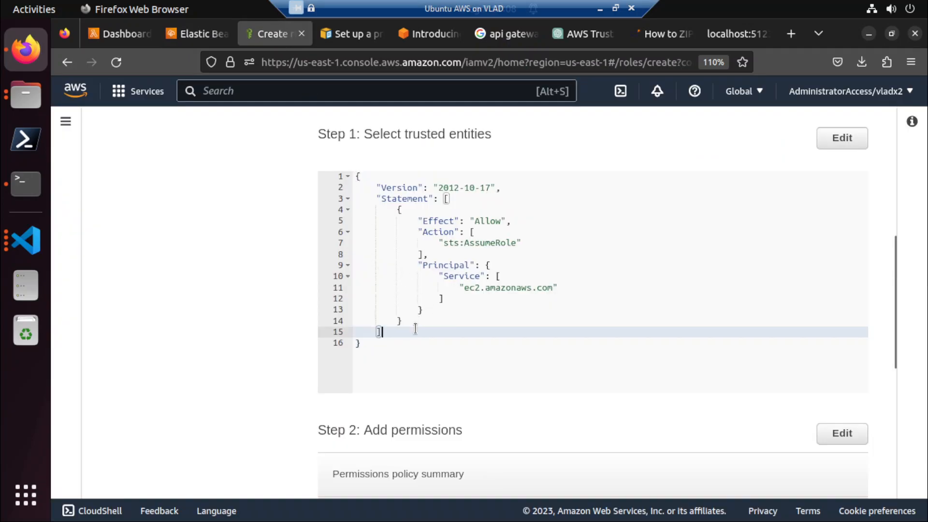
pyautogui.click(422, 325)
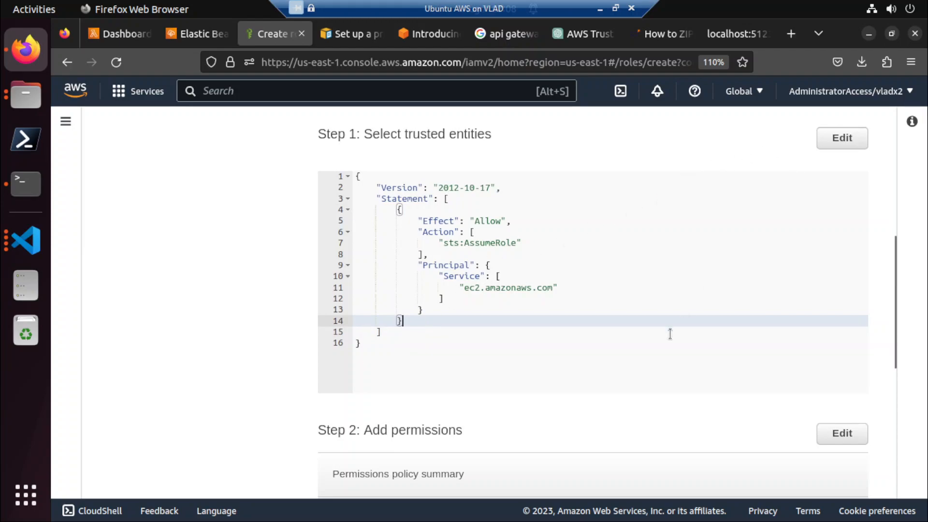
# Select the complete AWSElasticBeanstalkWebTier policy JSON in the instance profile permissions and return to the role review.
pyautogui.scroll(-3, 670, 334)
pyautogui.scroll(1, 478, 208)
pyautogui.click(196, 33)
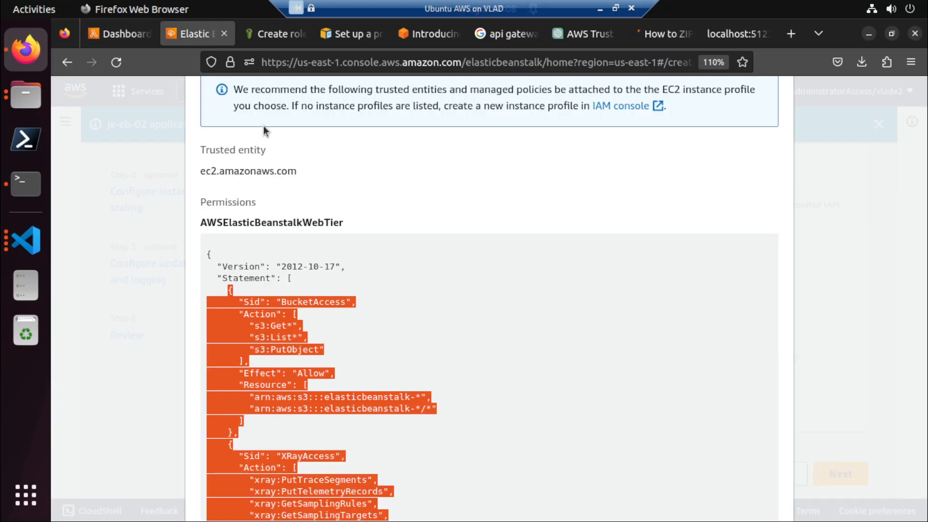
pyautogui.scroll(3, 339, 268)
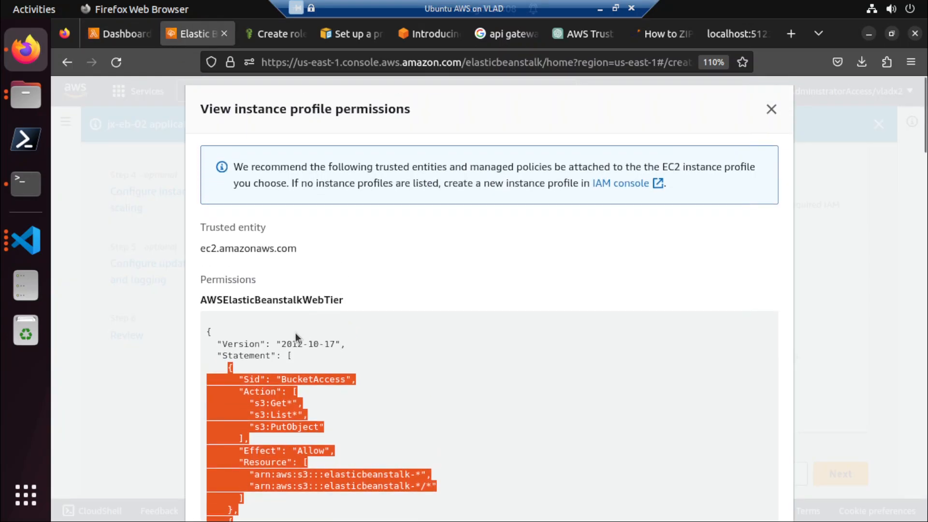
pyautogui.moveTo(208, 334); pyautogui.dragTo(260, 419)
pyautogui.scroll(-7, 259, 419)
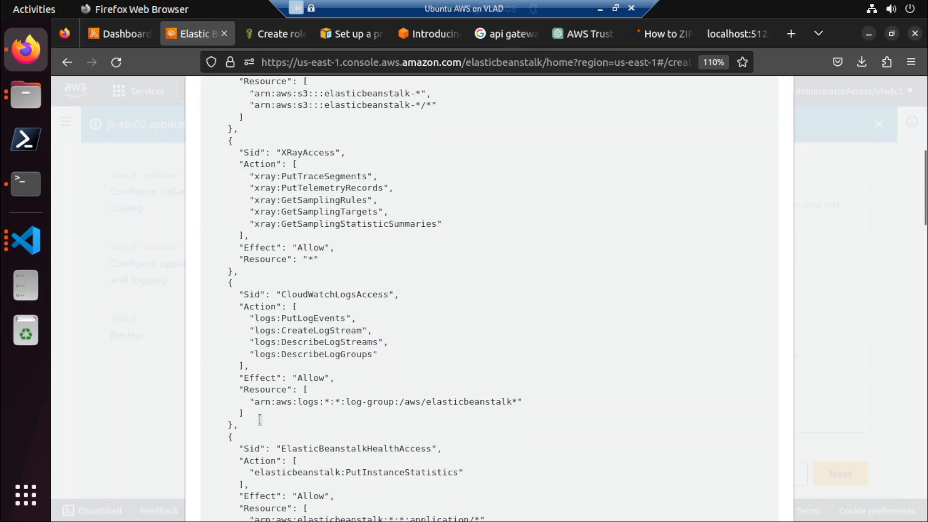
pyautogui.scroll(-4, 259, 419)
pyautogui.keyDown('shift'); pyautogui.click(224, 341); pyautogui.keyUp('shift')
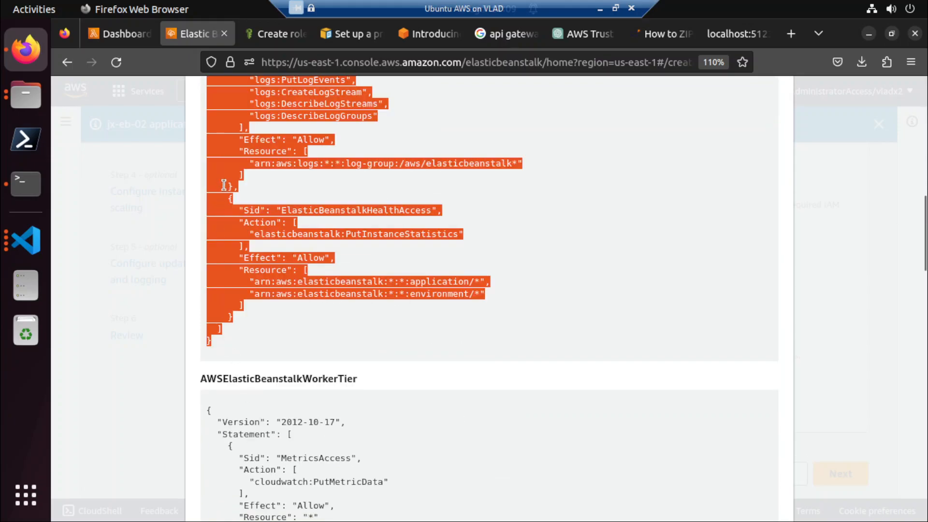
pyautogui.click(273, 33)
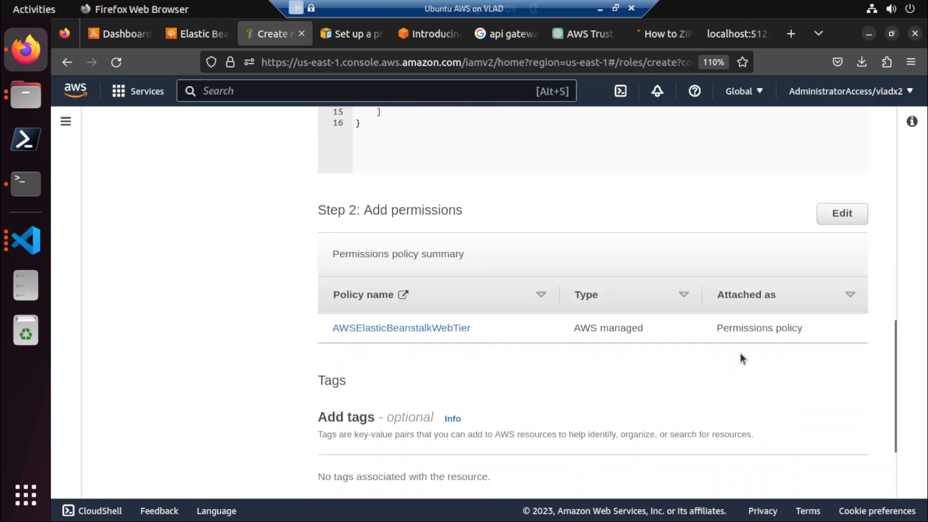
# Reopen the role's permissions for editing, start to cancel the role creation and stay on the page instead.
pyautogui.click(858, 211)
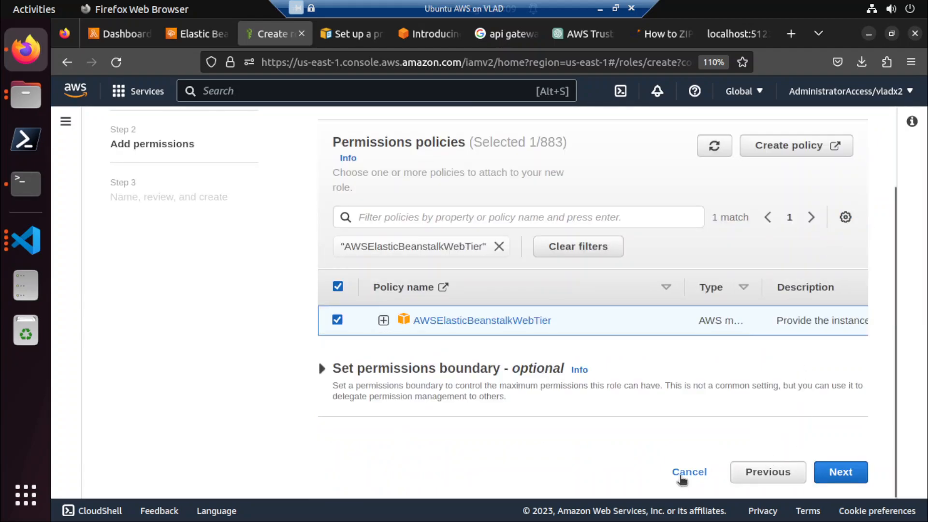
pyautogui.click(682, 475)
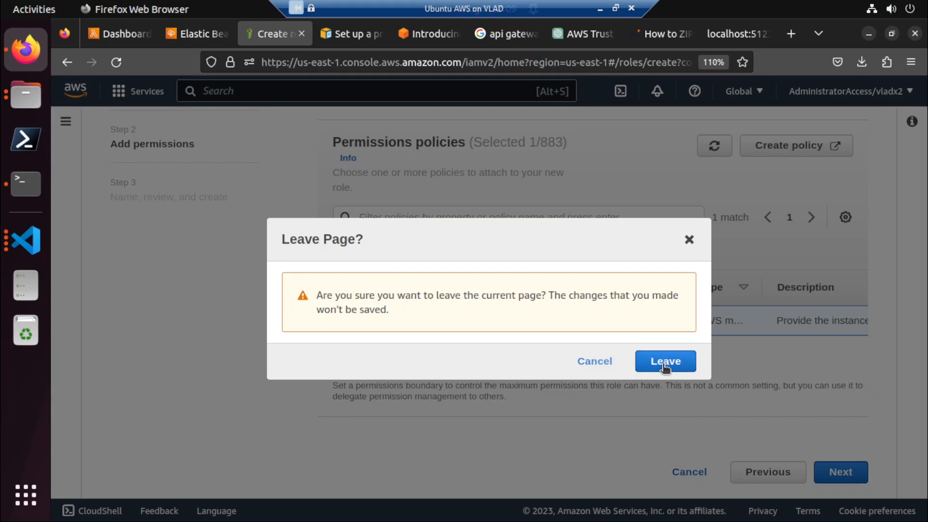
pyautogui.click(595, 362)
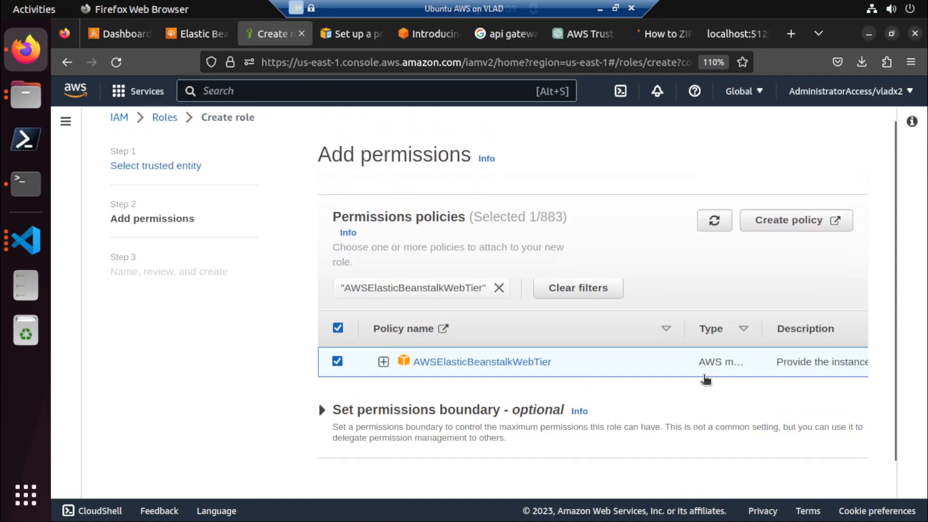
pyautogui.scroll(1, 586, 421)
pyautogui.scroll(-2, 547, 416)
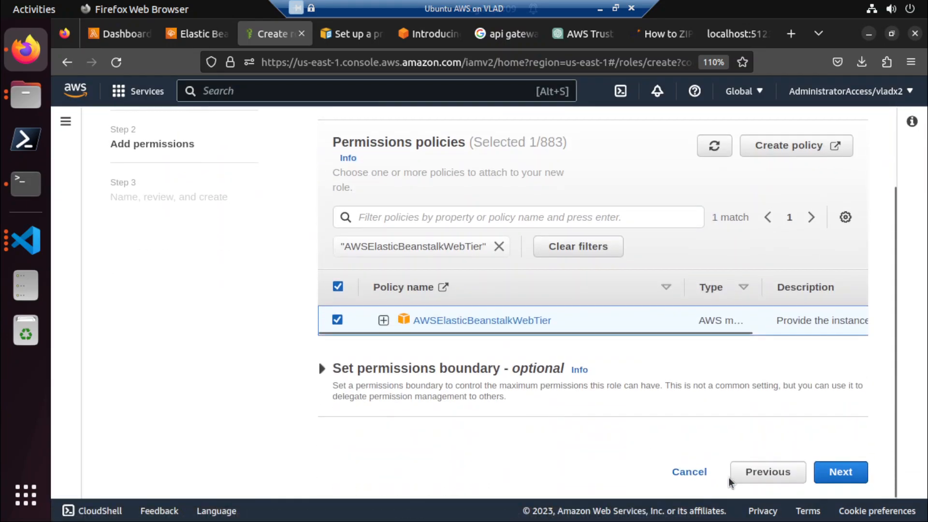
pyautogui.click(696, 472)
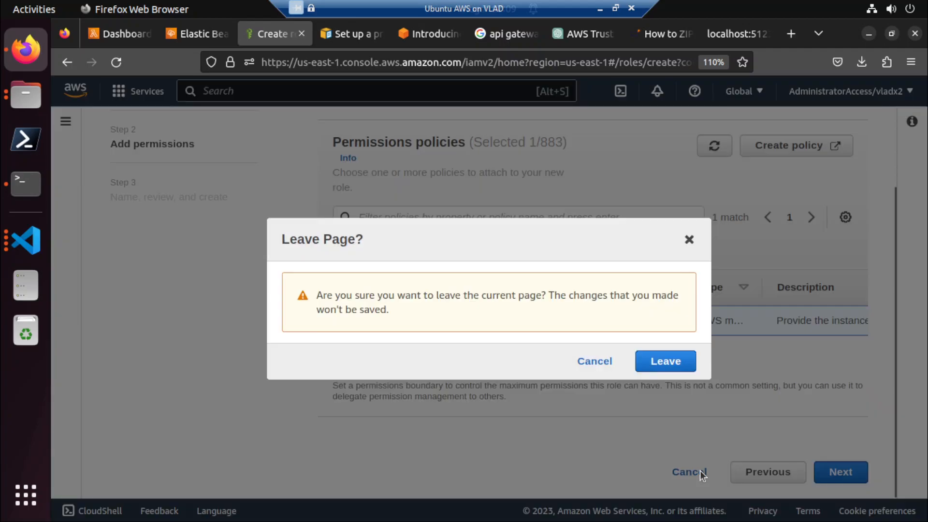
pyautogui.click(607, 365)
pyautogui.scroll(2, 595, 328)
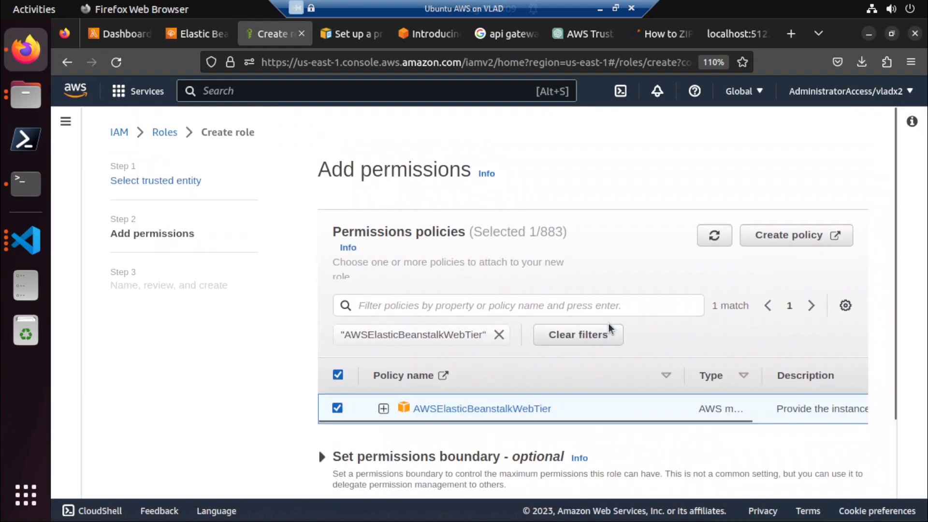
pyautogui.scroll(-2, 698, 425)
# Revisit the trusted entity and permissions stages, return to the final review and check the role's trust policy, attached policy and tags.
pyautogui.click(768, 473)
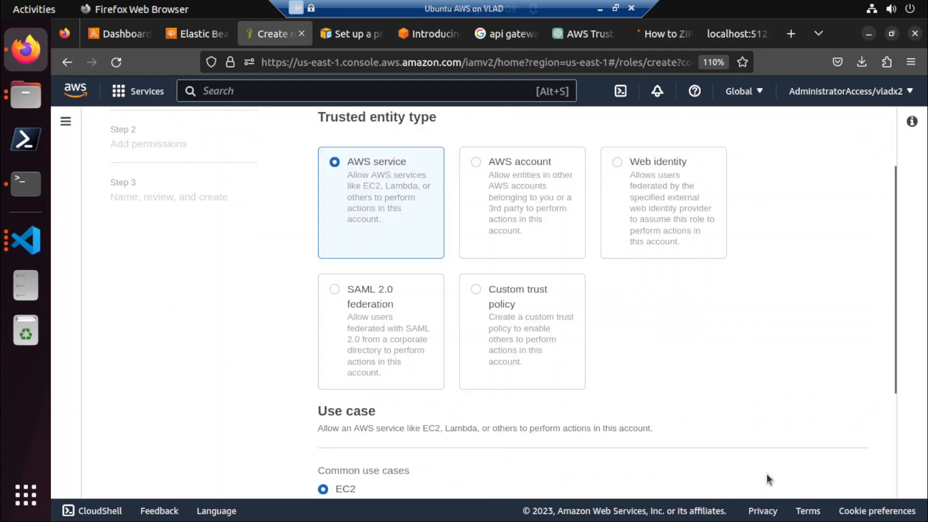
pyautogui.scroll(-3, 648, 378)
pyautogui.click(831, 482)
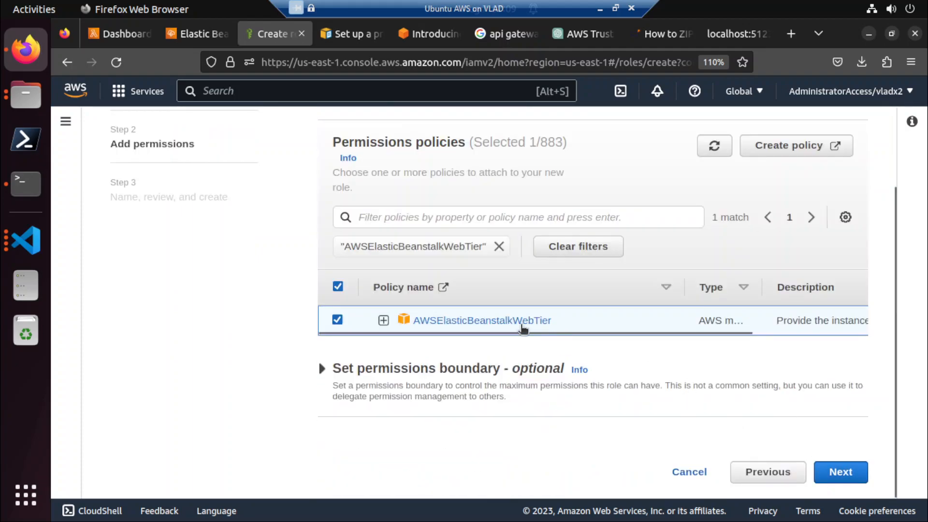
pyautogui.click(836, 475)
pyautogui.scroll(-4, 720, 396)
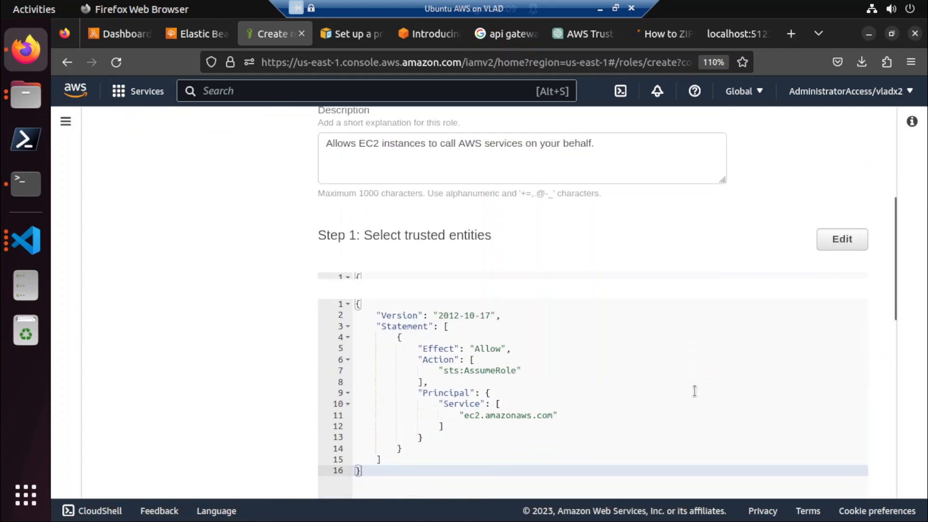
pyautogui.scroll(-7, 561, 391)
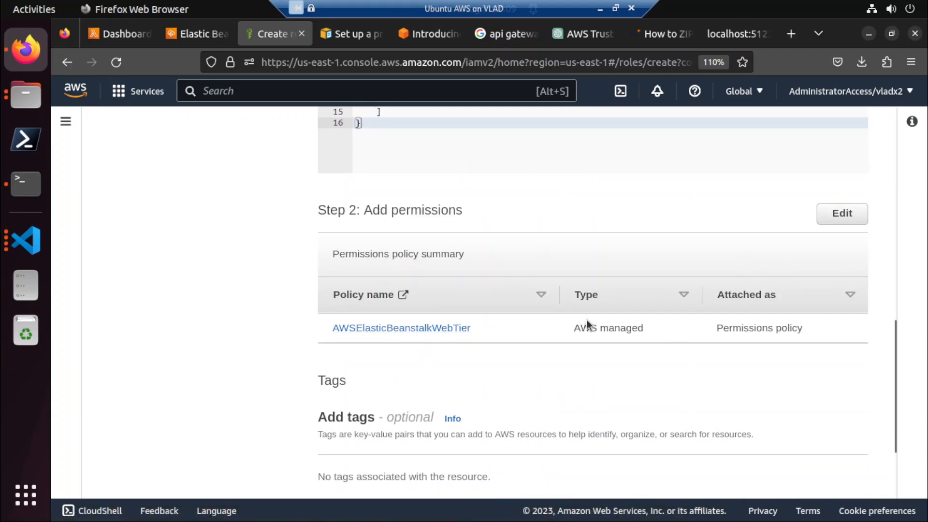
pyautogui.scroll(-2, 501, 381)
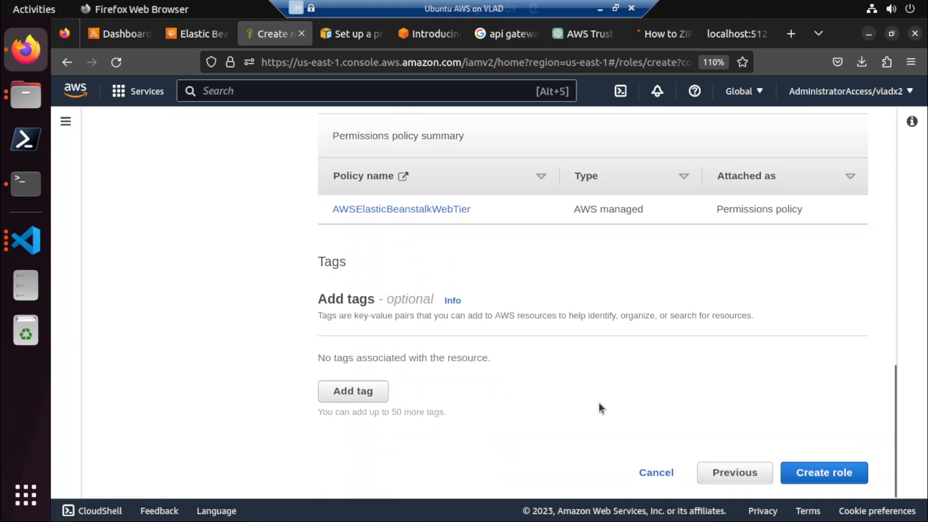
# Create the JxEBRole role from the final review and wait for the roles list.
pyautogui.click(839, 478)
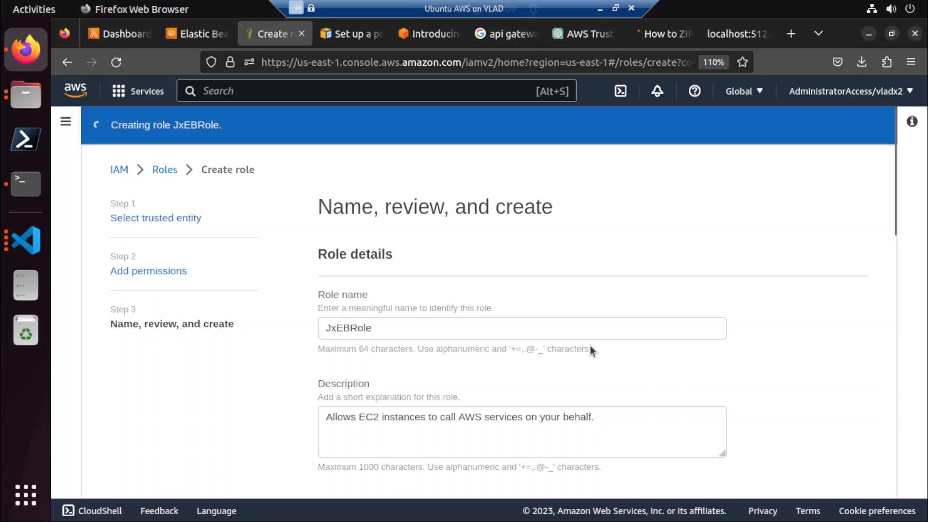
pyautogui.scroll(-5, 590, 346)
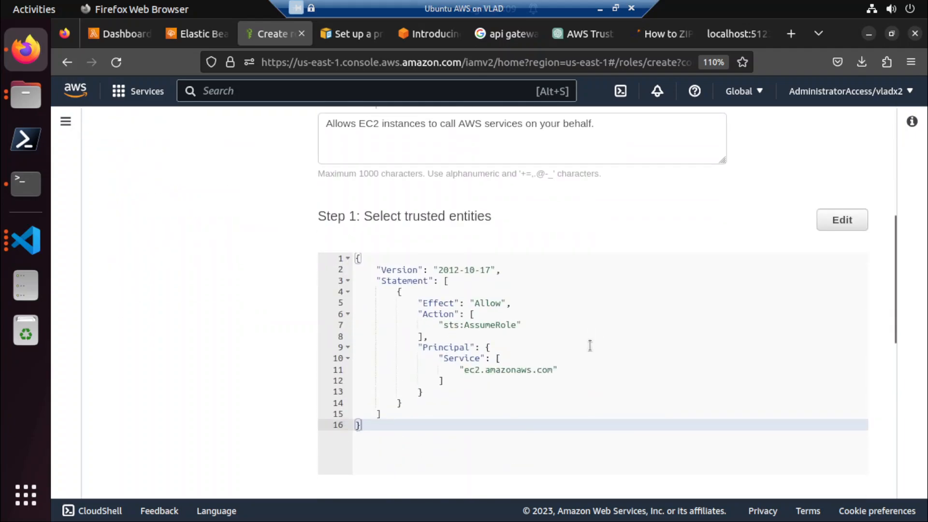
pyautogui.scroll(4, 591, 346)
pyautogui.scroll(-4, 590, 346)
pyautogui.scroll(5, 590, 346)
pyautogui.scroll(-9, 557, 360)
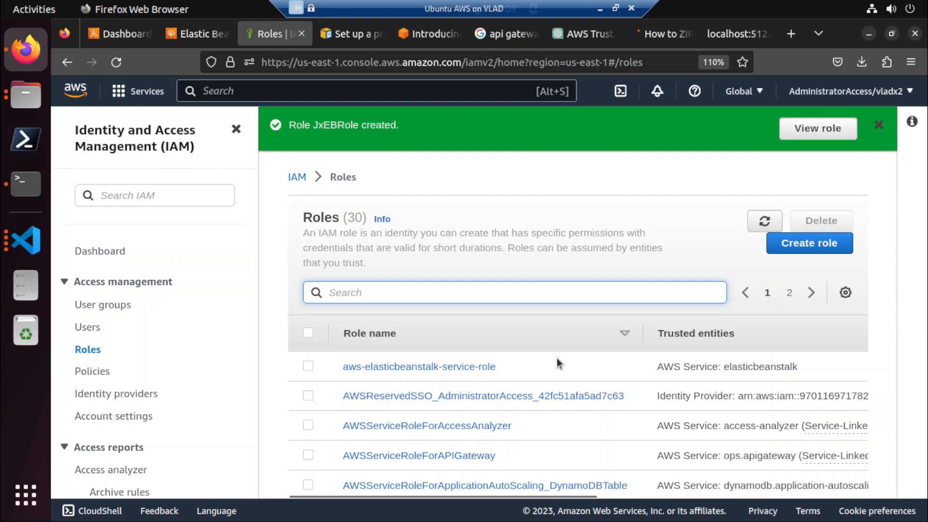
# Return to the Elastic Beanstalk setup, refresh the EC2 instance profiles, choose JxEBRole and proceed to the networking stage.
pyautogui.click(130, 34)
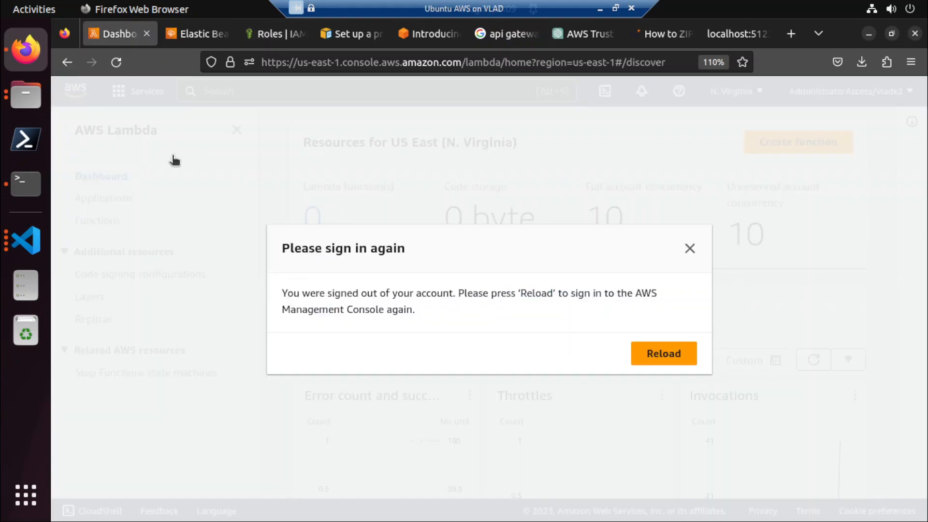
pyautogui.click(690, 248)
pyautogui.click(199, 33)
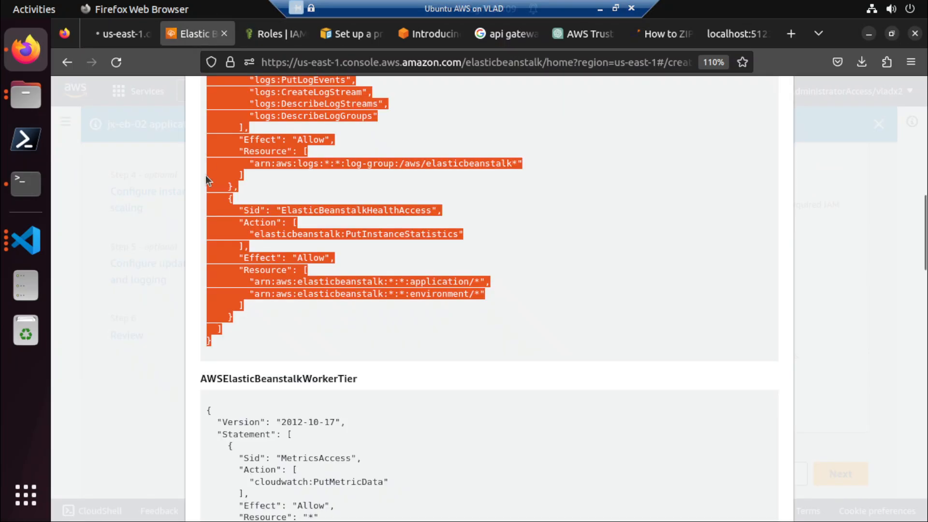
pyautogui.click(165, 170)
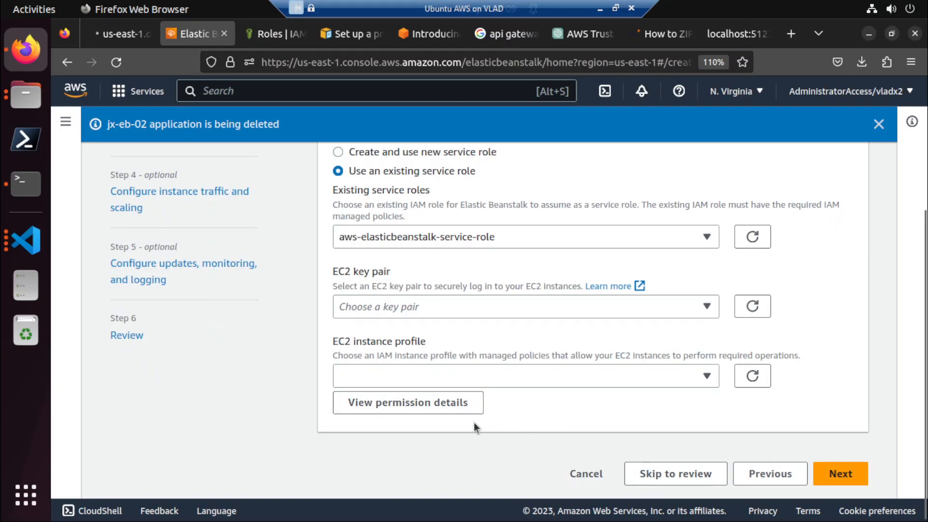
pyautogui.click(753, 376)
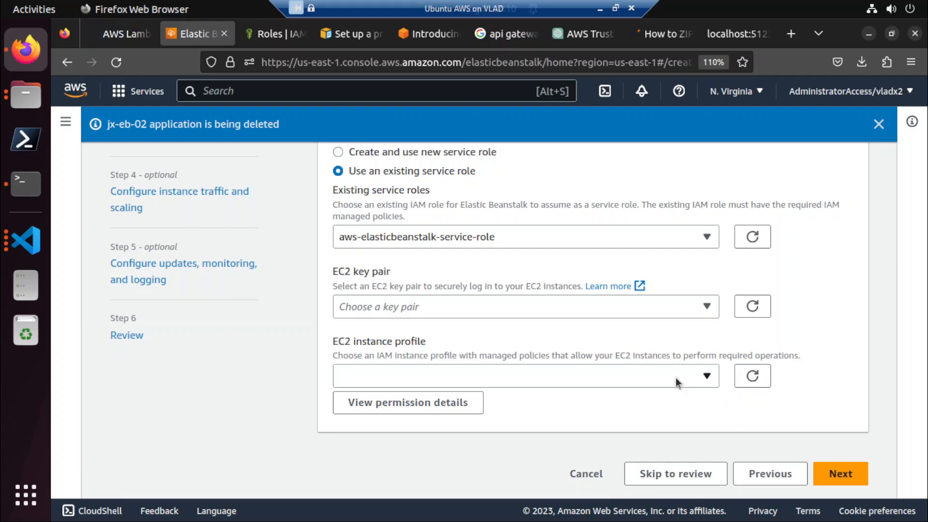
pyautogui.click(675, 378)
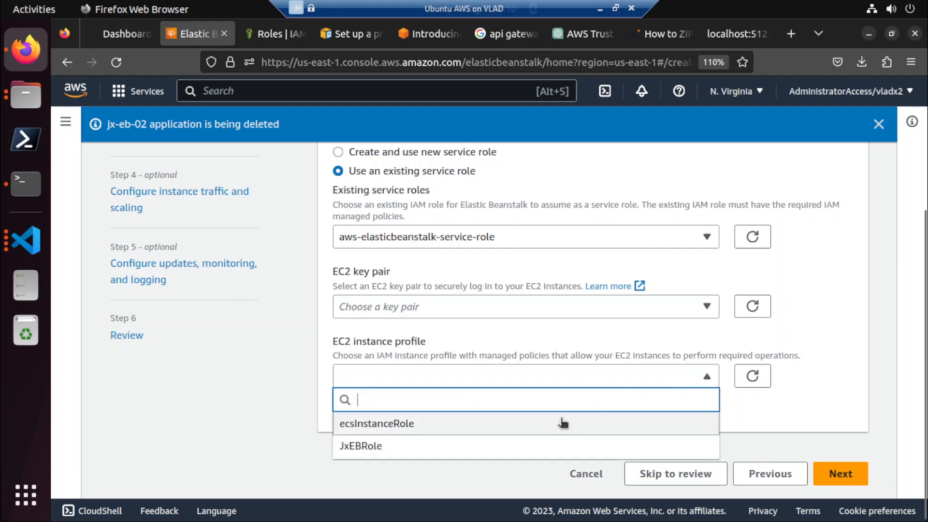
pyautogui.click(420, 447)
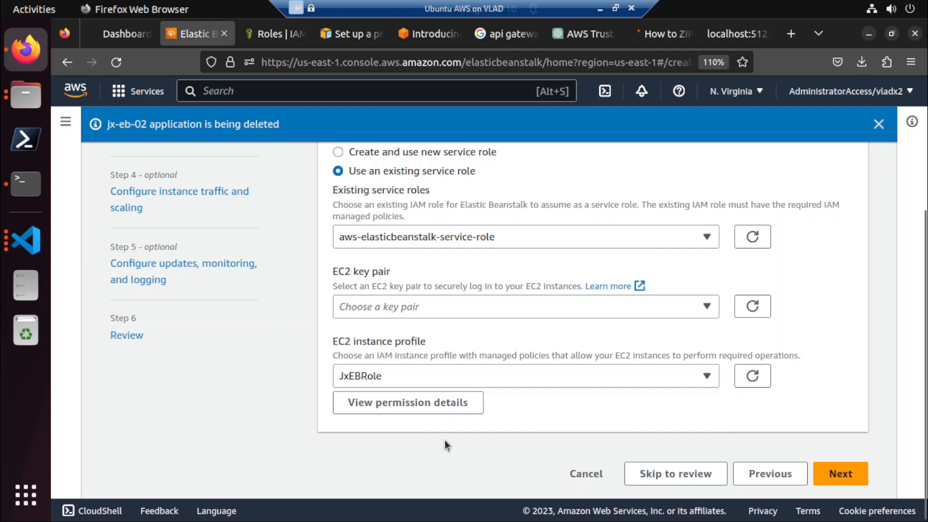
pyautogui.click(846, 476)
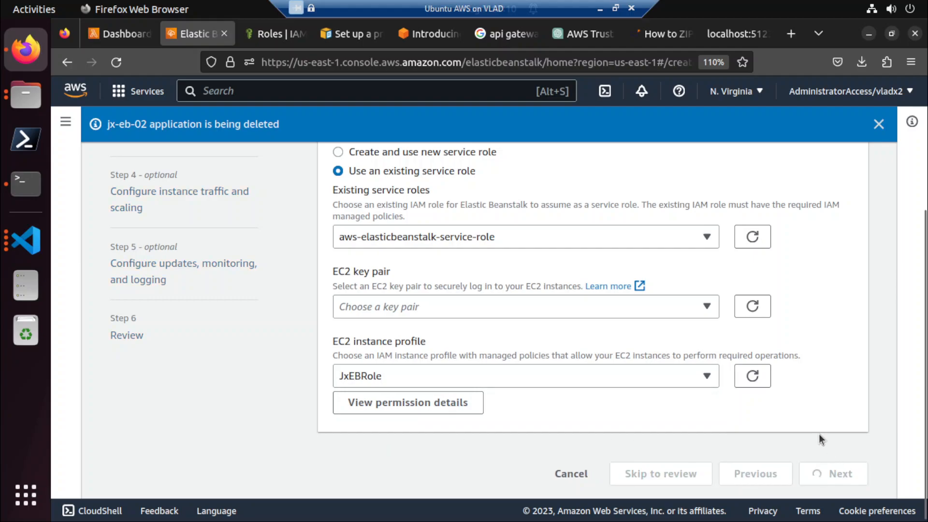
# Search the IAM roles for "jxEB", open JxEBRole and check its attached permissions policies.
pyautogui.click(274, 33)
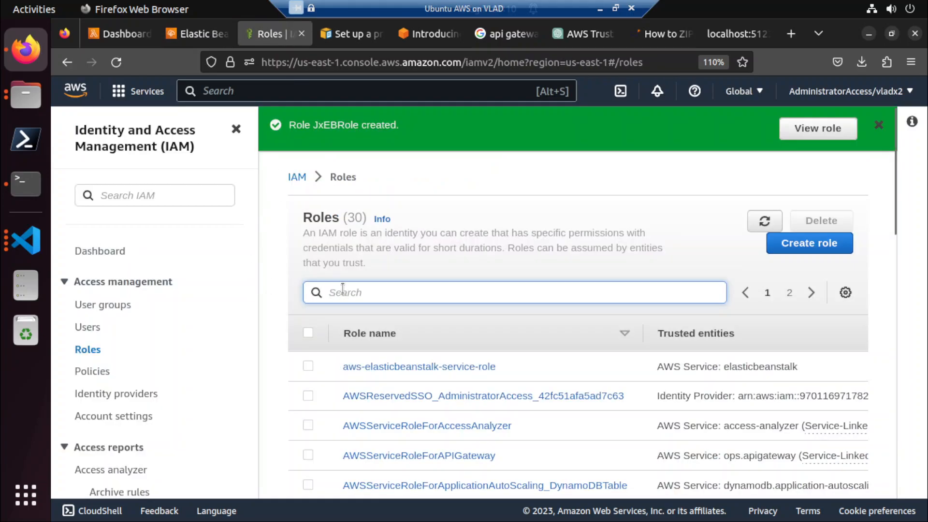
pyautogui.write('jx')
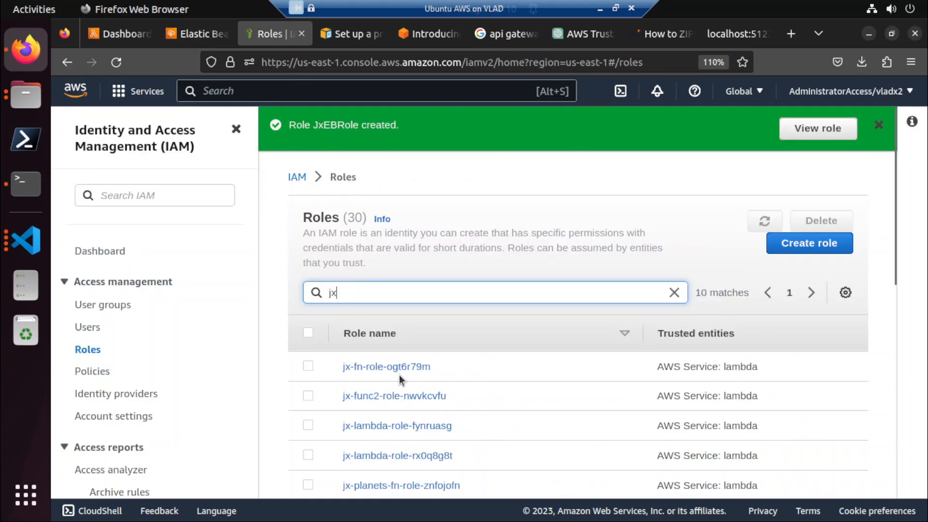
pyautogui.write('EB')
pyautogui.click(371, 369)
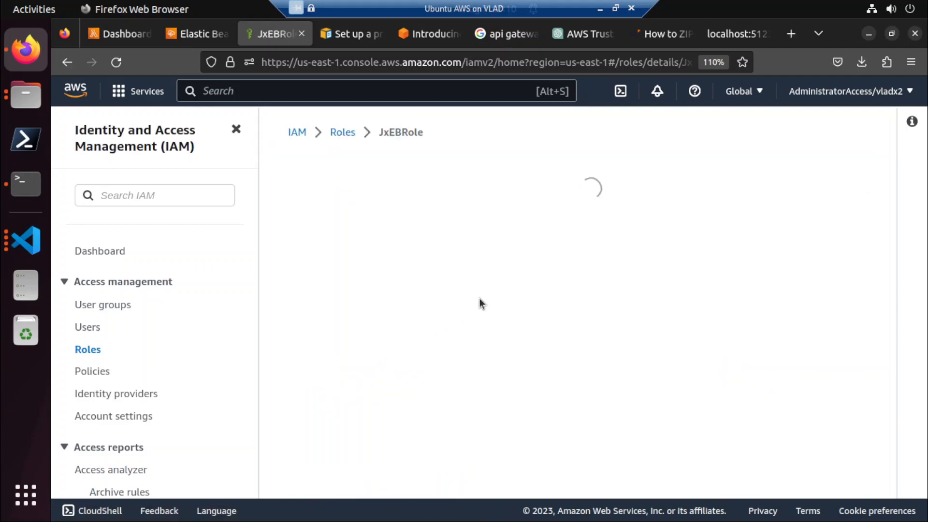
pyautogui.scroll(-10, 480, 298)
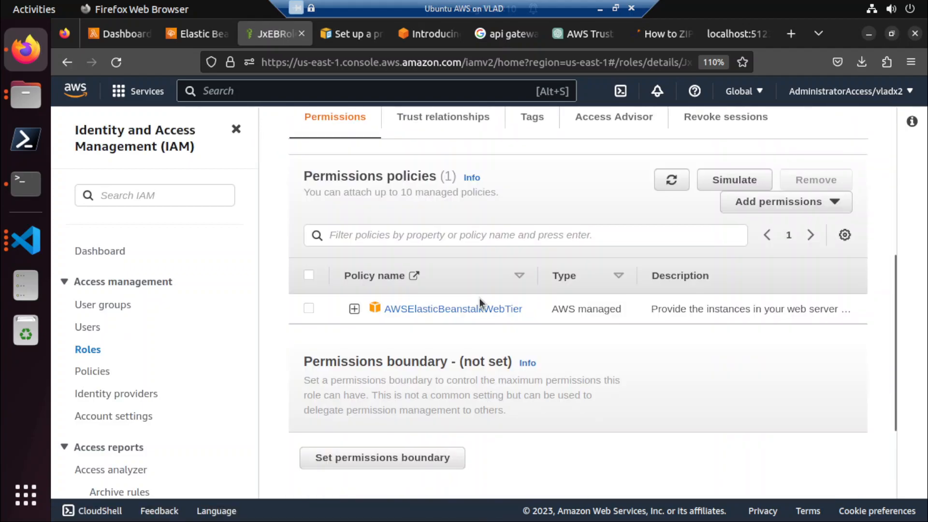
pyautogui.scroll(3, 480, 298)
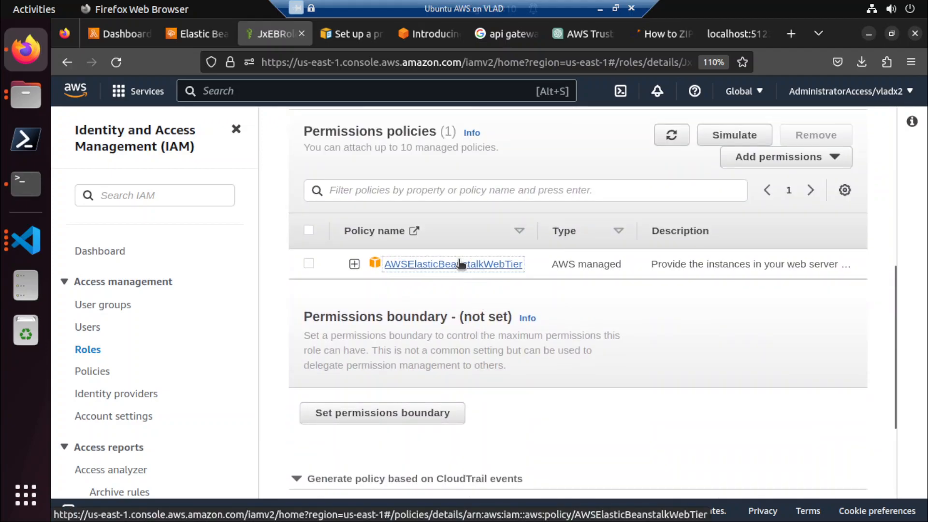
# Open the AWSElasticBeanstalkWebTier policy and examine which services and access levels it allows.
pyautogui.click(459, 264)
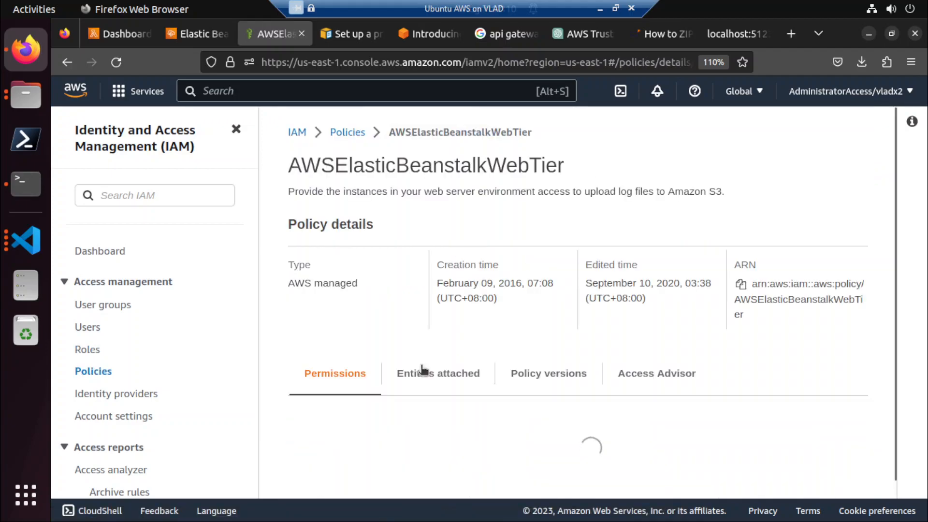
pyautogui.scroll(-1, 414, 369)
pyautogui.scroll(-5, 425, 393)
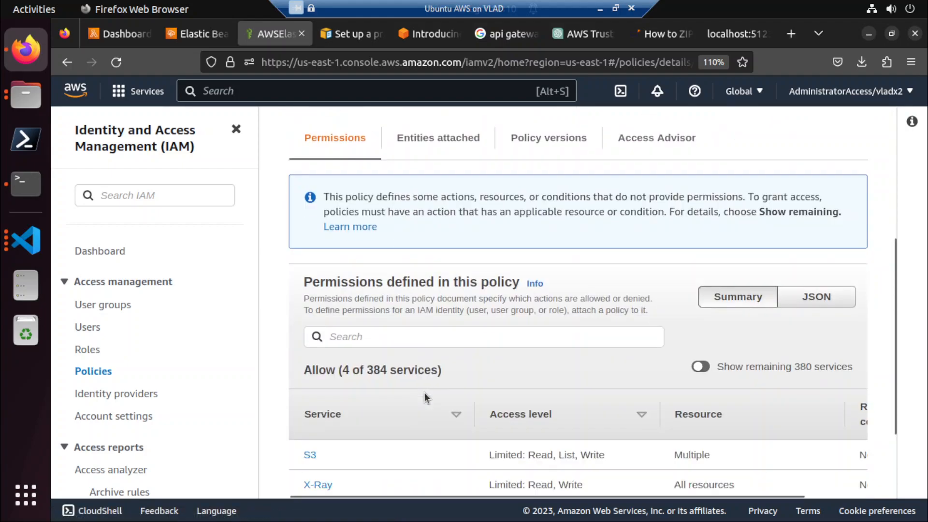
pyautogui.scroll(-2, 424, 391)
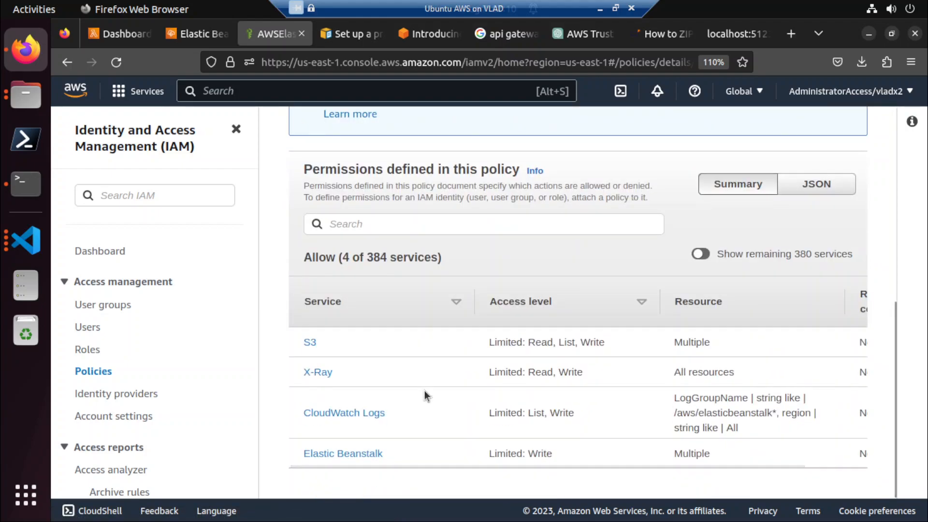
pyautogui.scroll(6, 425, 390)
pyautogui.click(130, 38)
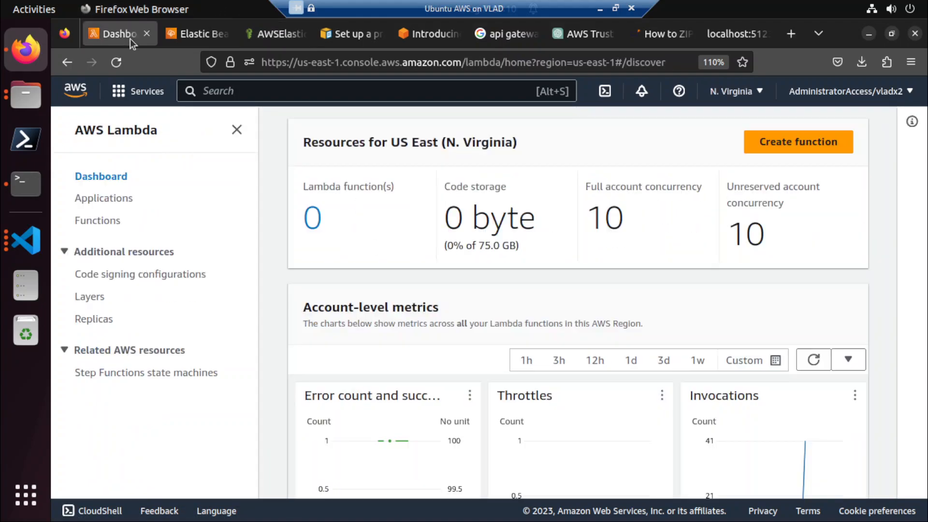
# In the Elastic Beanstalk networking stage, select the 172.31.0.0/16 VPC, activate the public IP address and choose the us-east-1a instance subnet.
pyautogui.click(192, 31)
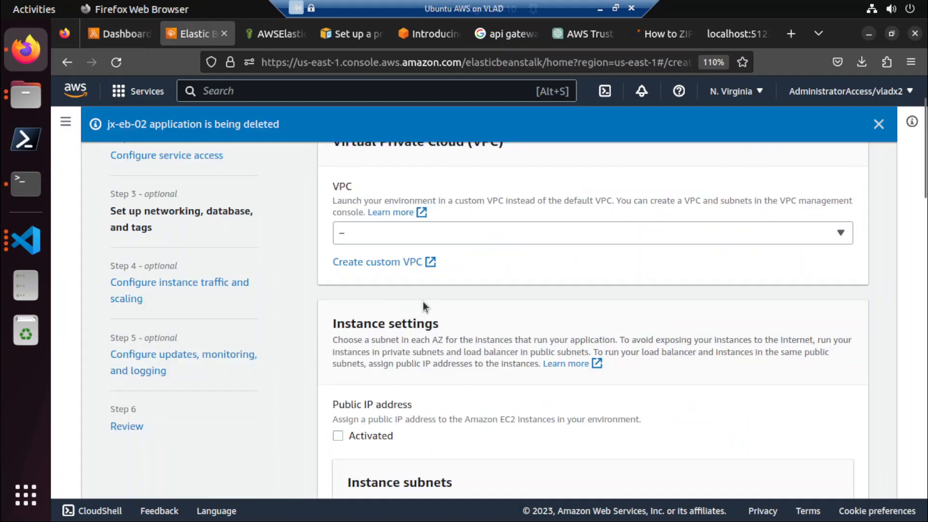
pyautogui.click(423, 236)
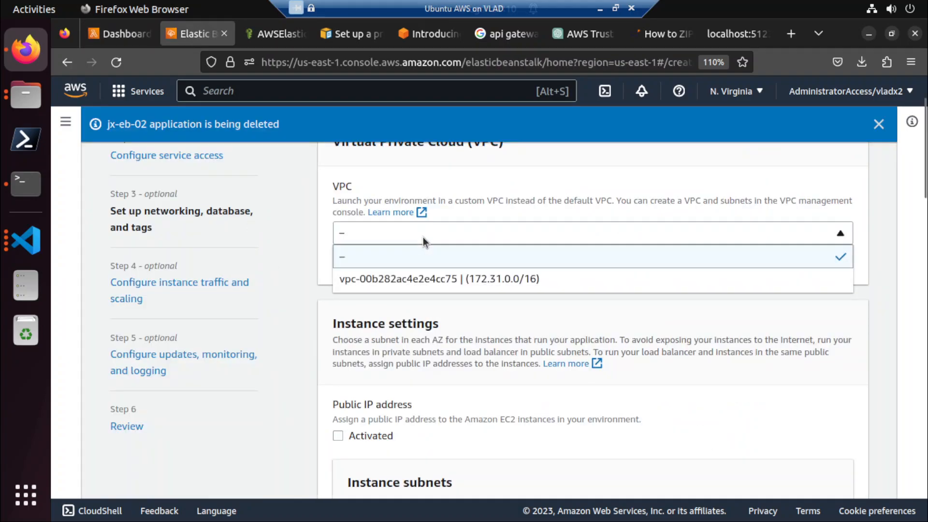
pyautogui.click(409, 281)
pyautogui.scroll(-4, 453, 300)
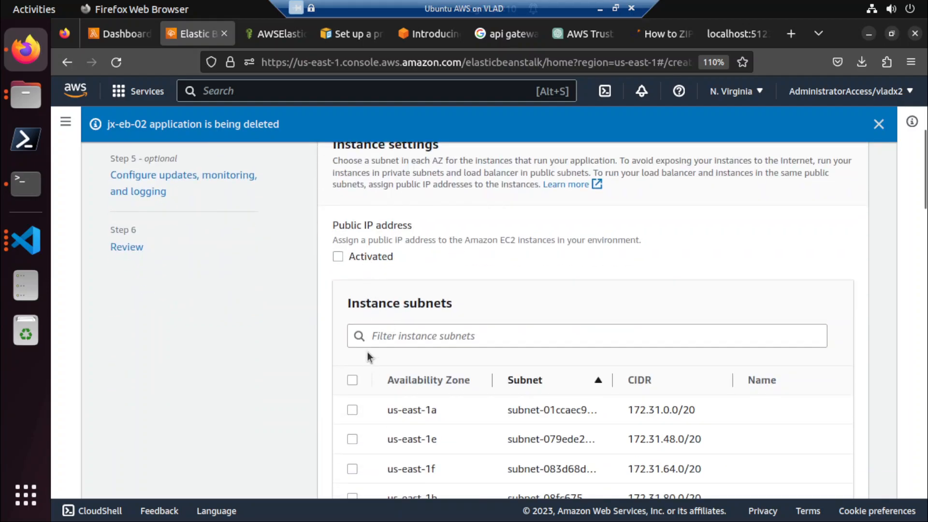
pyautogui.click(355, 257)
pyautogui.click(353, 410)
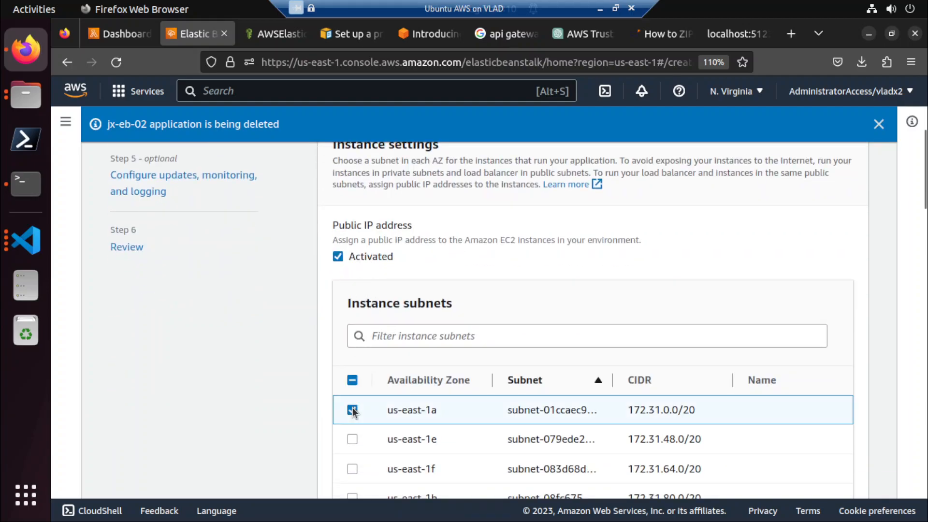
# Leave the database and tag settings at their defaults and proceed to the instance traffic and scaling stage.
pyautogui.scroll(-6, 340, 408)
pyautogui.scroll(-4, 339, 406)
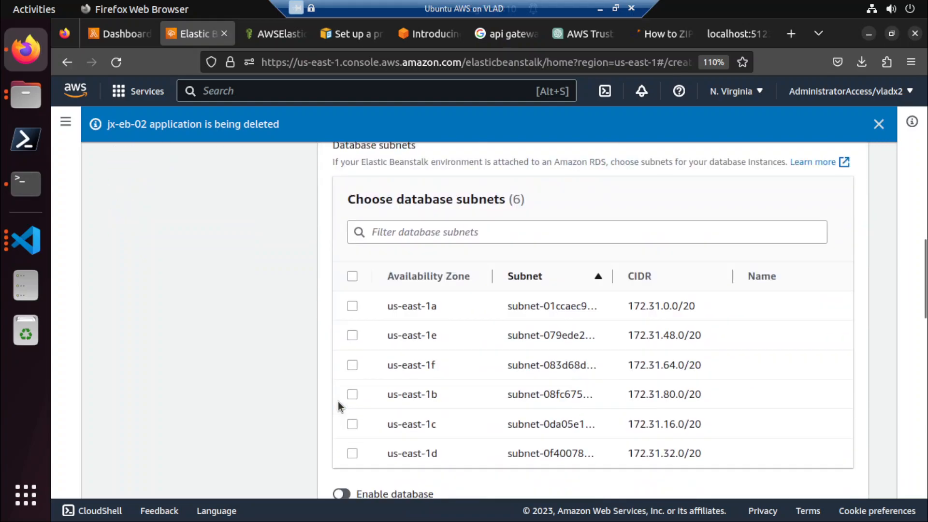
pyautogui.scroll(-10, 338, 401)
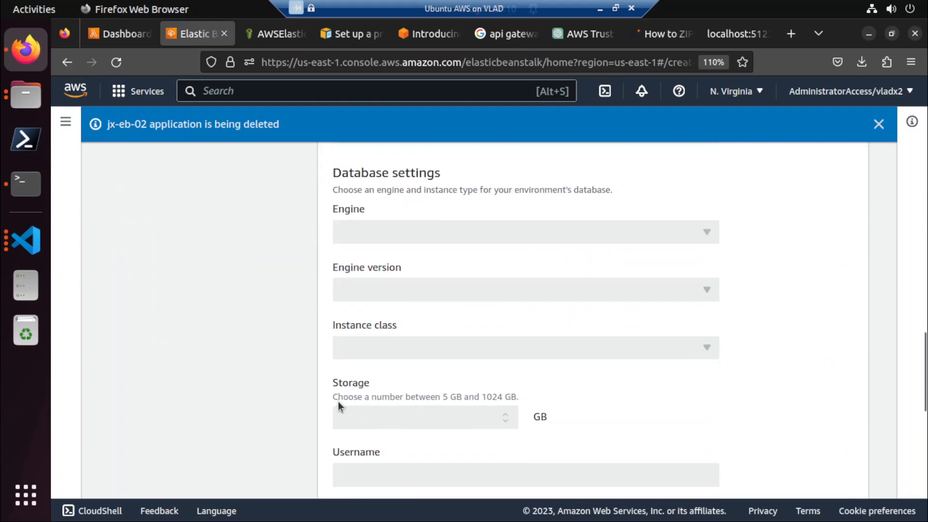
pyautogui.scroll(-11, 338, 401)
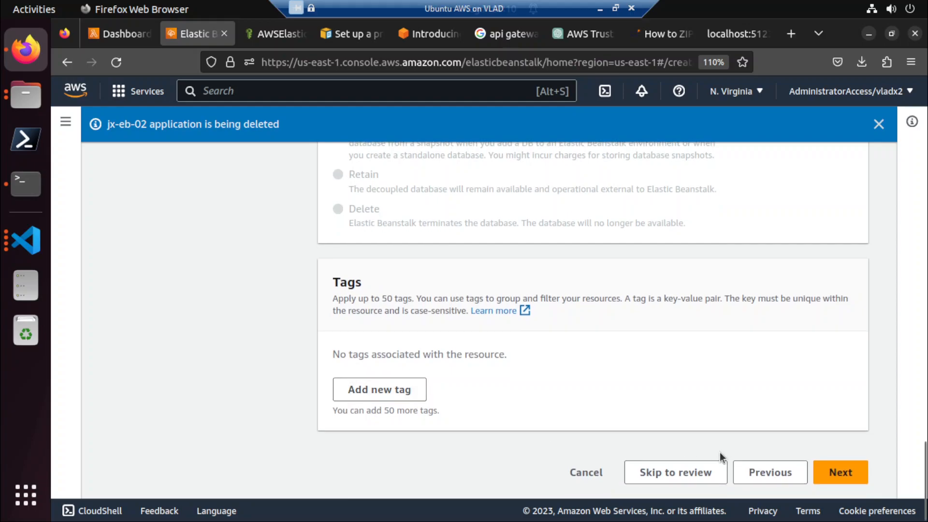
pyautogui.click(820, 474)
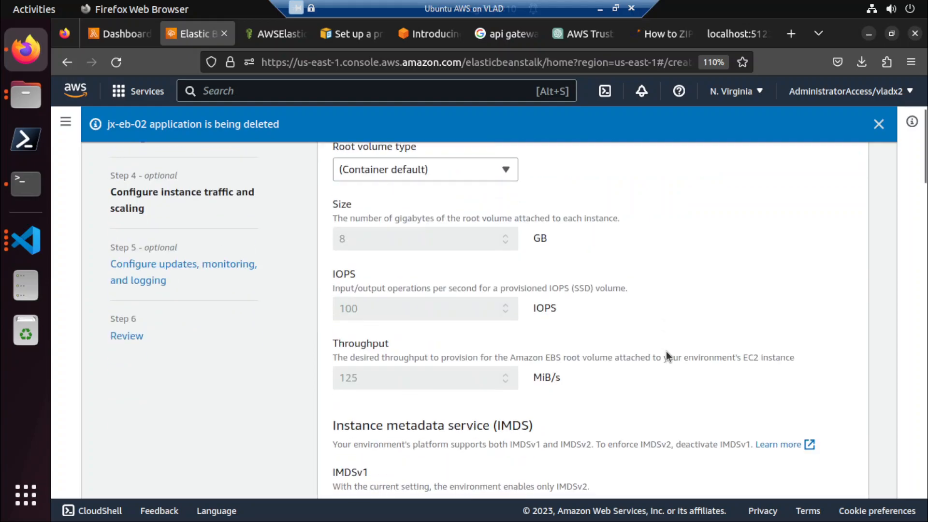
# Keep the container default root volume type and select the default EC2 security group.
pyautogui.scroll(-2, 666, 352)
pyautogui.scroll(4, 667, 352)
pyautogui.click(438, 261)
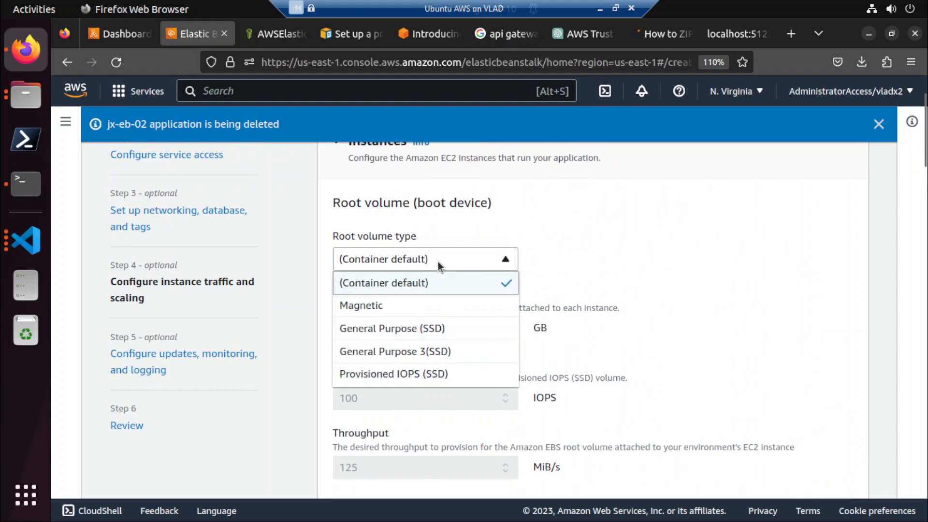
pyautogui.click(590, 232)
pyautogui.scroll(-6, 602, 377)
pyautogui.scroll(-5, 602, 376)
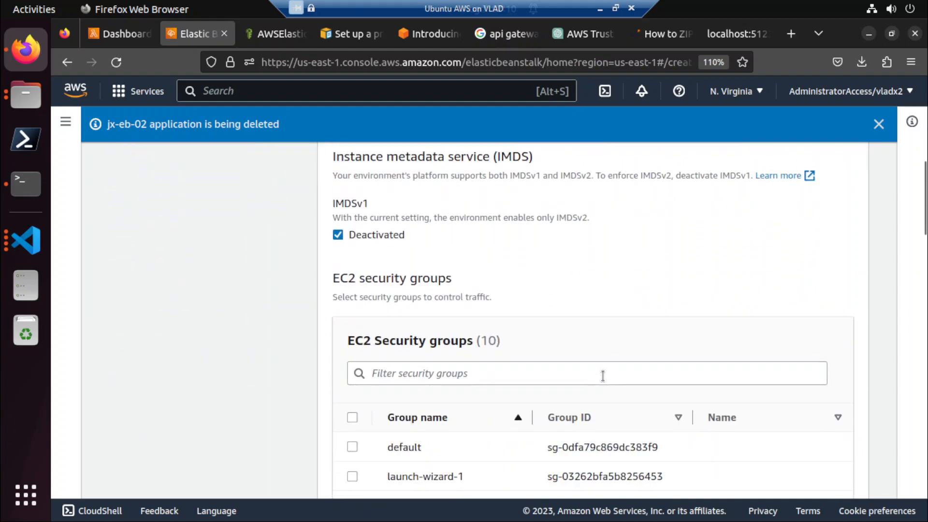
pyautogui.click(352, 268)
# Keep the single-instance, On-Demand and x86_64 capacity settings and remove t3.small from the instance types.
pyautogui.scroll(-7, 282, 312)
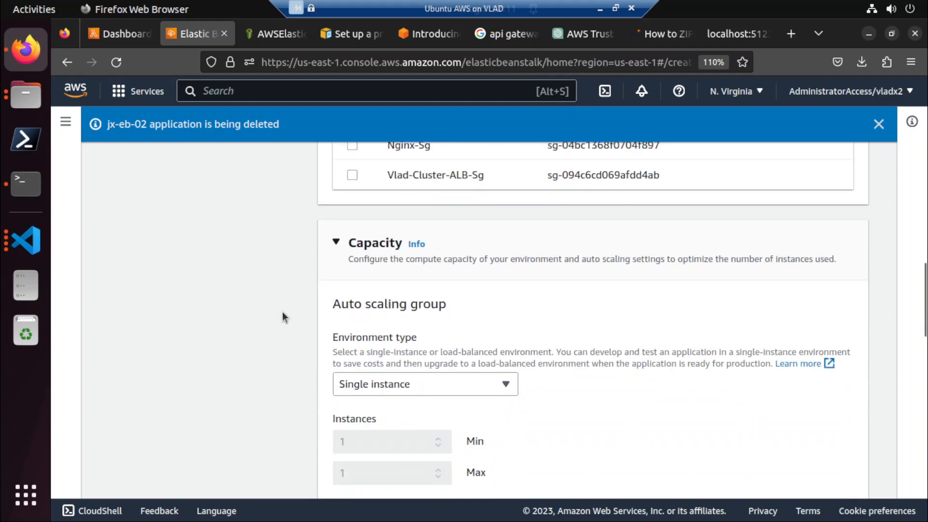
pyautogui.scroll(-4, 309, 336)
pyautogui.scroll(-2, 308, 335)
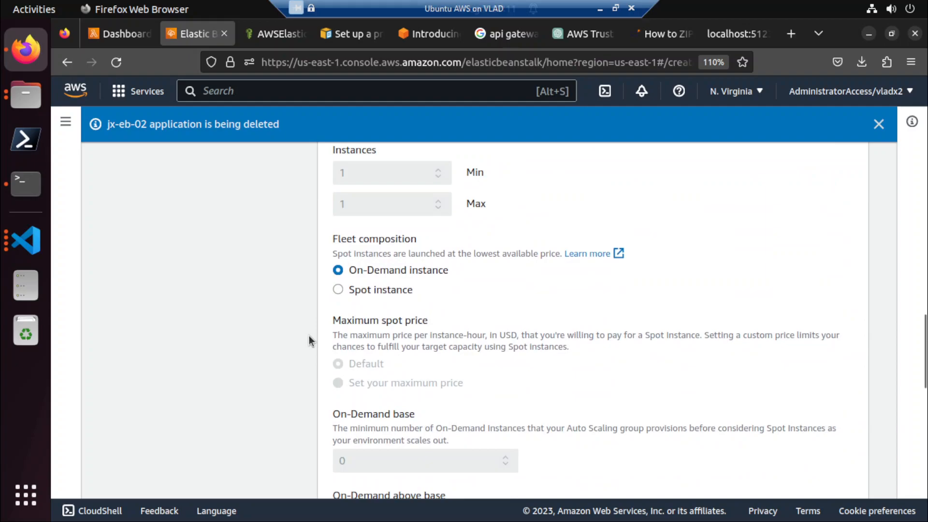
pyautogui.scroll(-7, 309, 336)
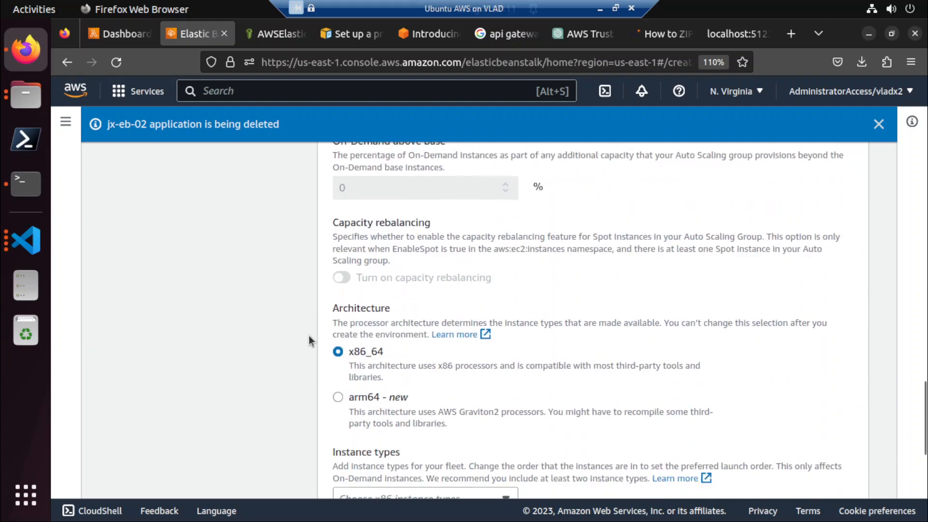
pyautogui.scroll(-5, 309, 336)
pyautogui.click(389, 345)
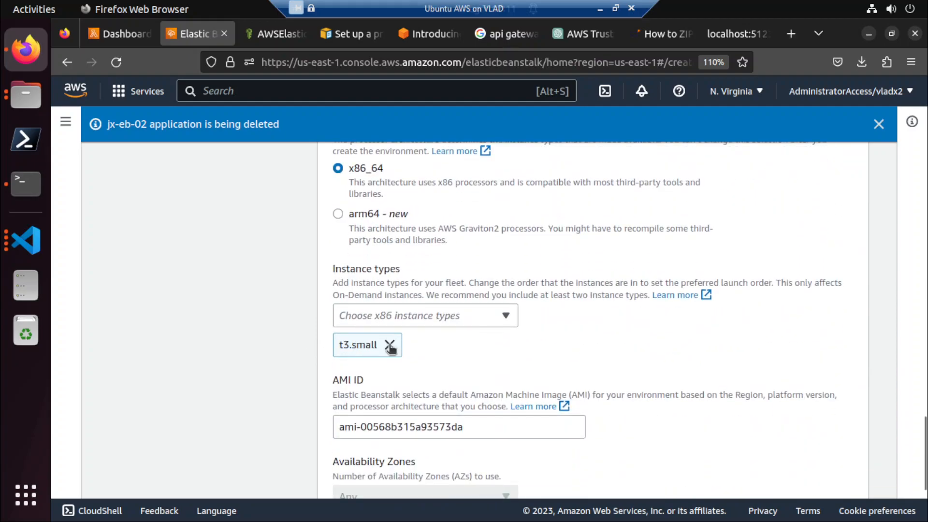
pyautogui.click(389, 345)
# Choose t2.small as the x86 instance type and proceed to the updates, monitoring and logging stage.
pyautogui.click(384, 317)
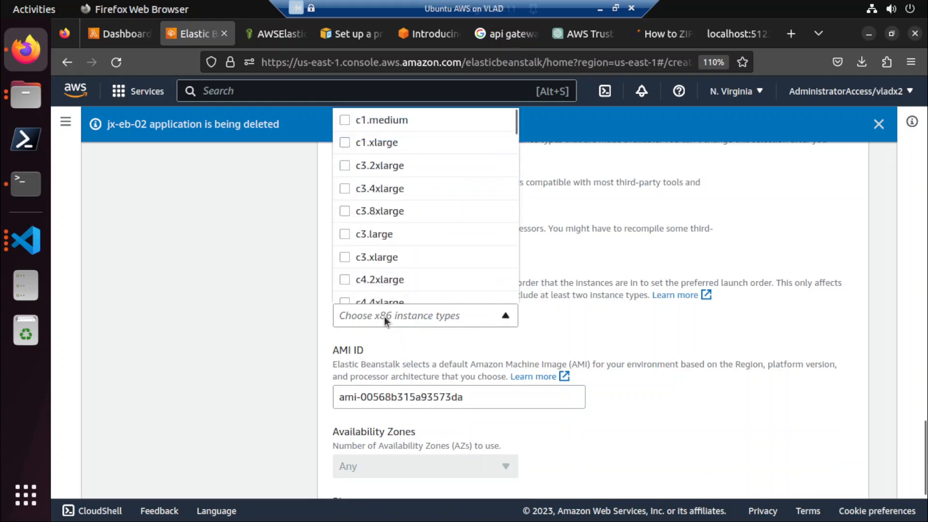
pyautogui.write('t2')
pyautogui.scroll(-1, 390, 287)
pyautogui.scroll(-1, 390, 285)
pyautogui.scroll(-2, 384, 270)
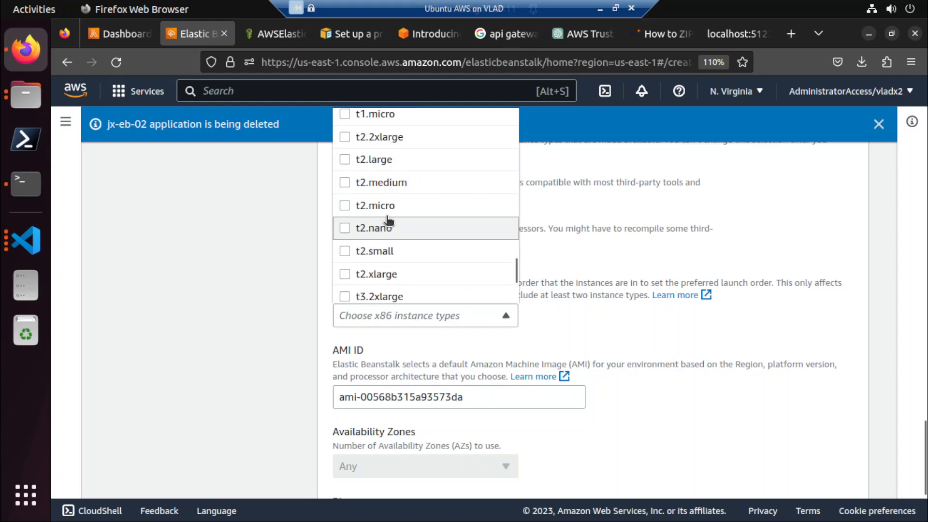
pyautogui.click(390, 251)
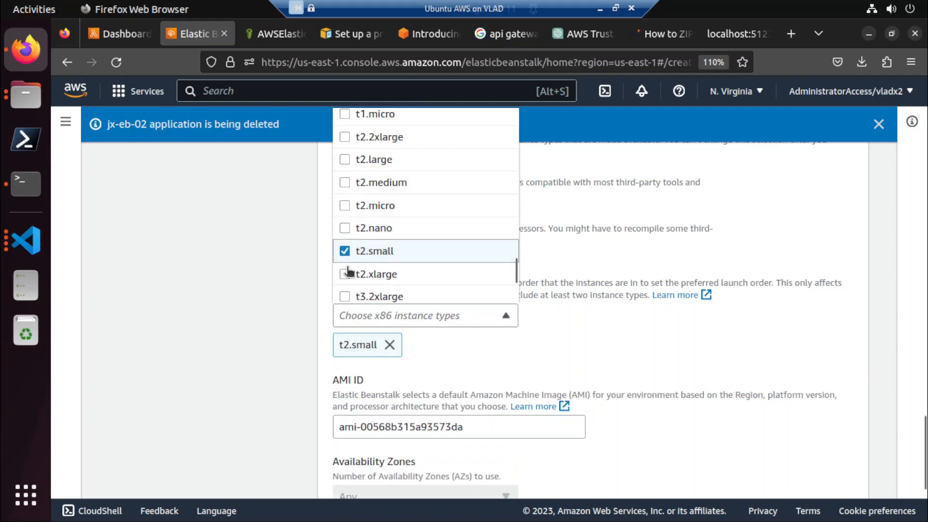
pyautogui.click(241, 319)
pyautogui.scroll(-3, 240, 320)
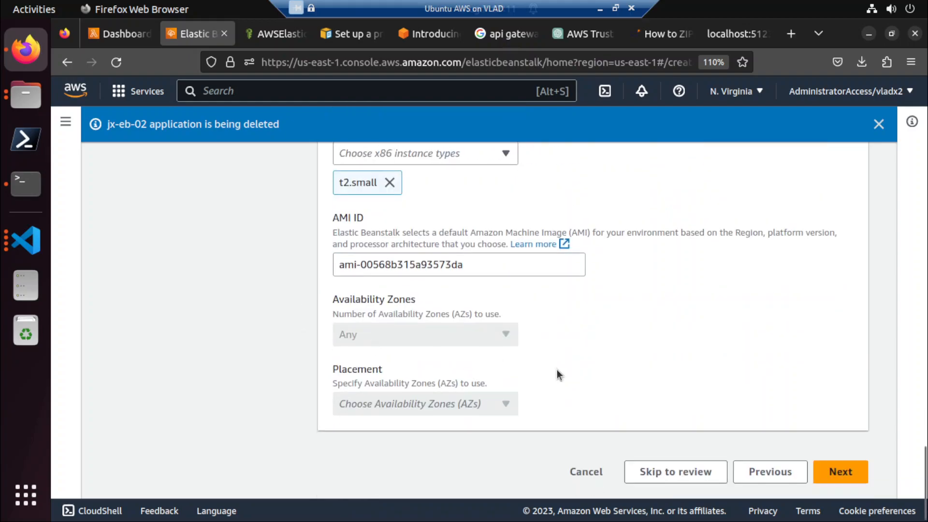
pyautogui.click(826, 471)
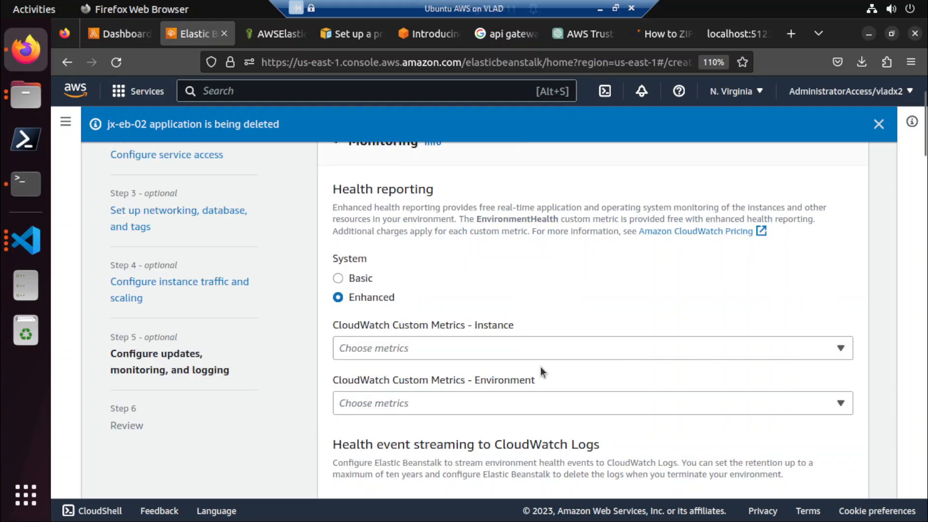
# Set the health reporting system to Basic in the monitoring settings.
pyautogui.click(443, 347)
pyautogui.click(443, 346)
pyautogui.click(338, 282)
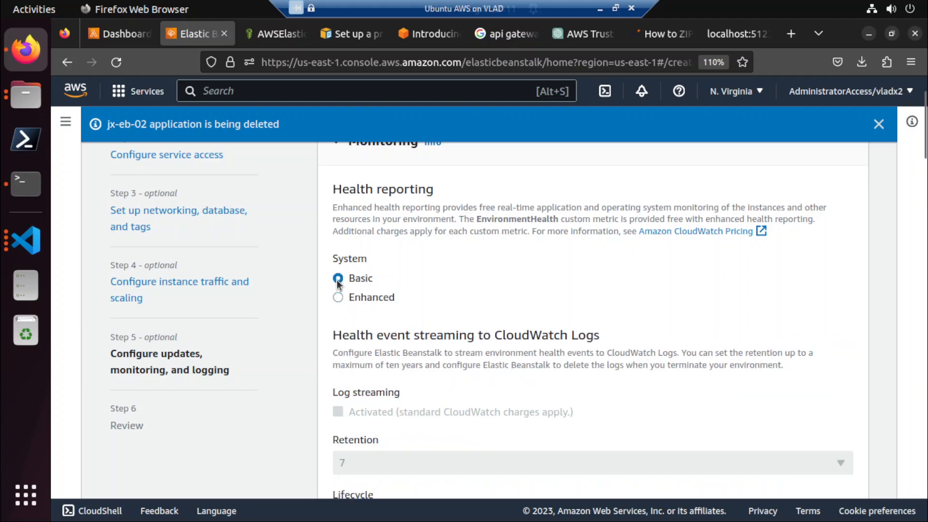
# Look through the managed update, email notification, deployment and platform software settings, leave them at their defaults and try to proceed to the review.
pyautogui.scroll(-8, 321, 393)
pyautogui.scroll(-4, 321, 392)
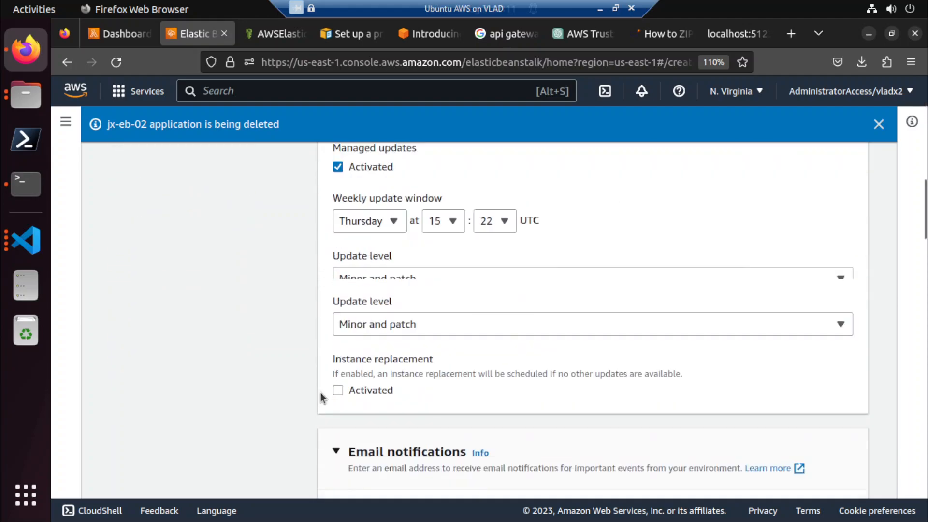
pyautogui.scroll(-2, 322, 395)
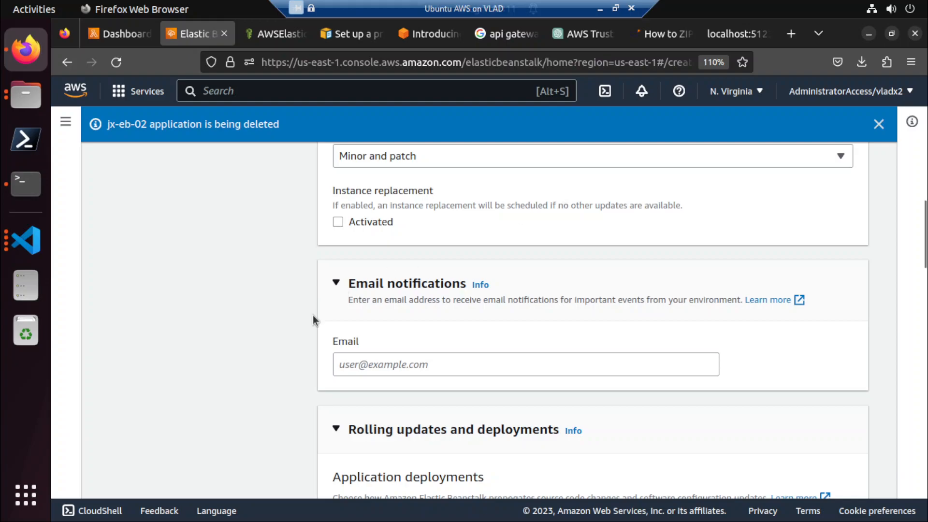
pyautogui.scroll(-3, 307, 326)
pyautogui.click(385, 275)
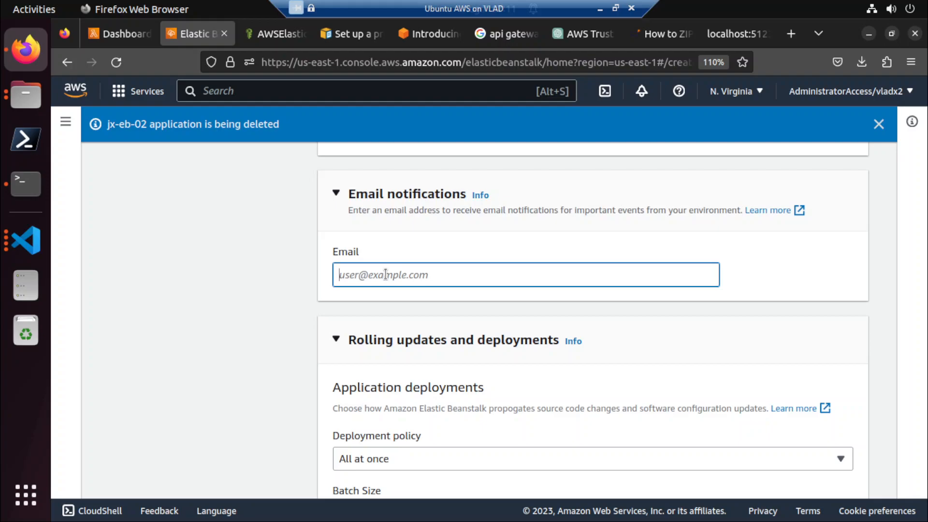
pyautogui.scroll(-7, 304, 390)
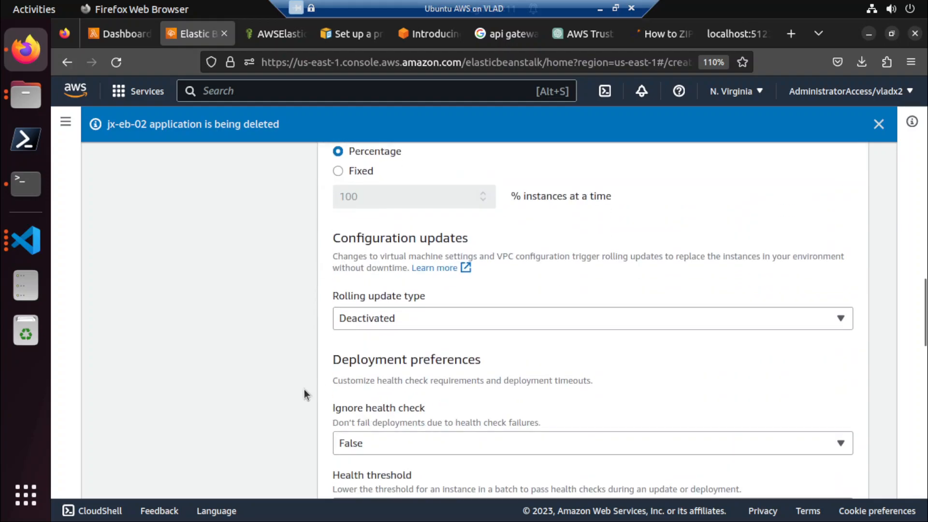
pyautogui.scroll(3, 303, 389)
pyautogui.scroll(-3, 303, 389)
pyautogui.scroll(-2, 303, 389)
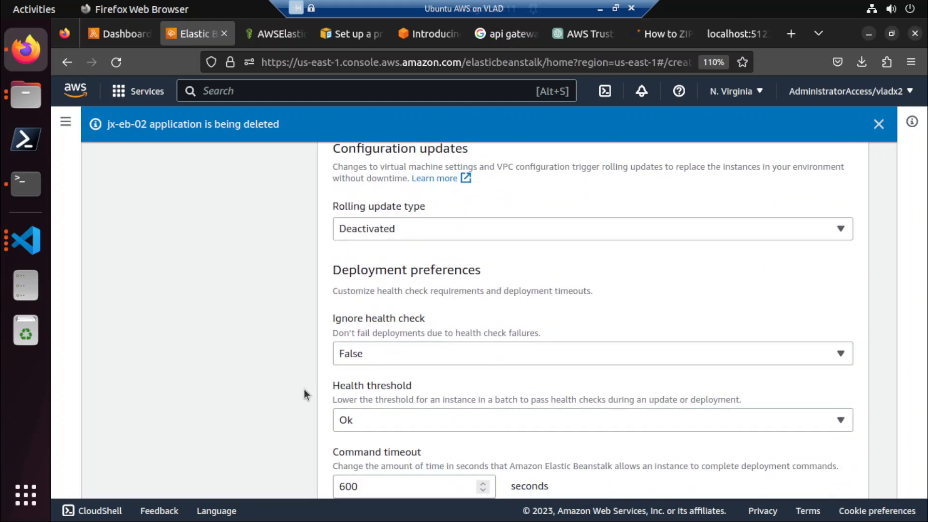
pyautogui.scroll(-7, 304, 389)
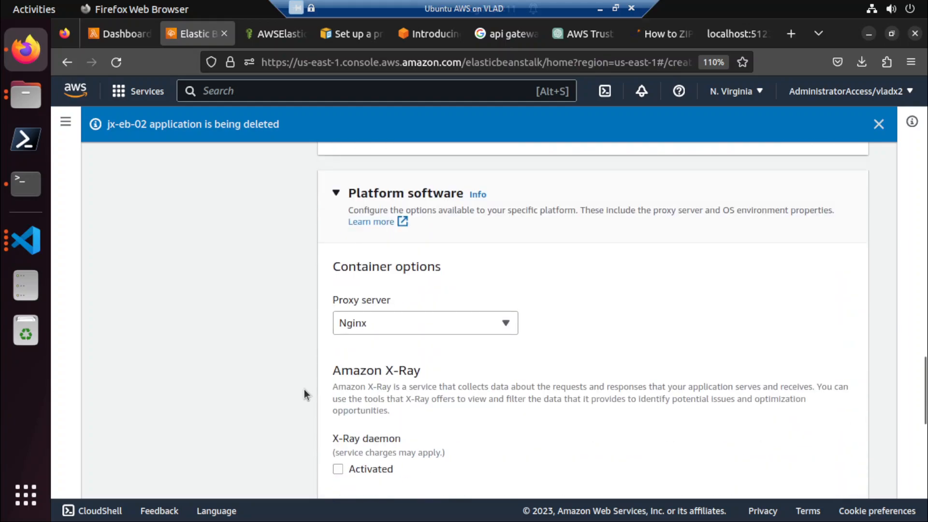
pyautogui.scroll(-7, 304, 390)
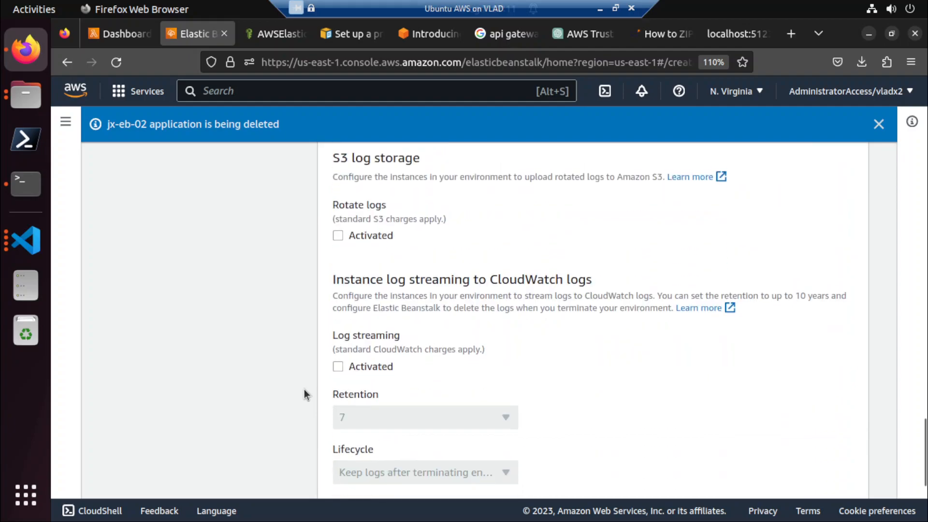
pyautogui.scroll(-2, 303, 390)
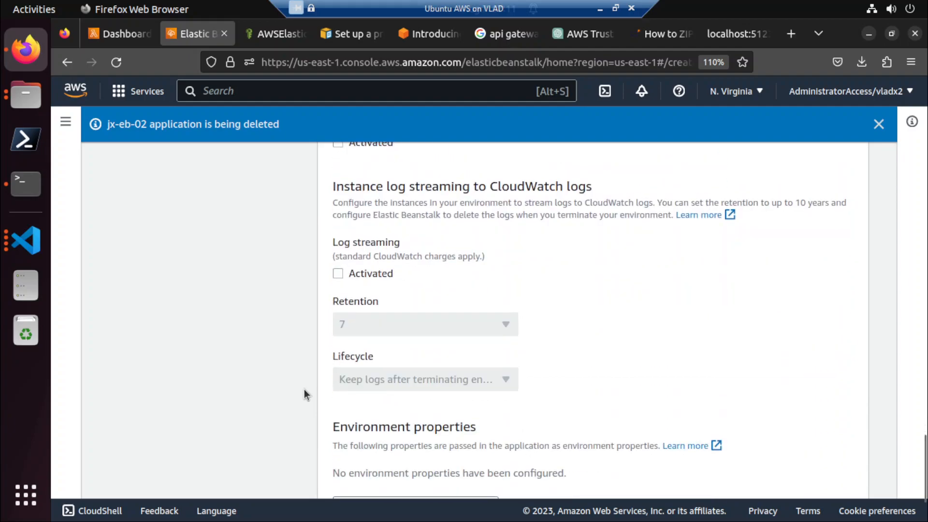
pyautogui.scroll(-2, 304, 389)
pyautogui.click(830, 472)
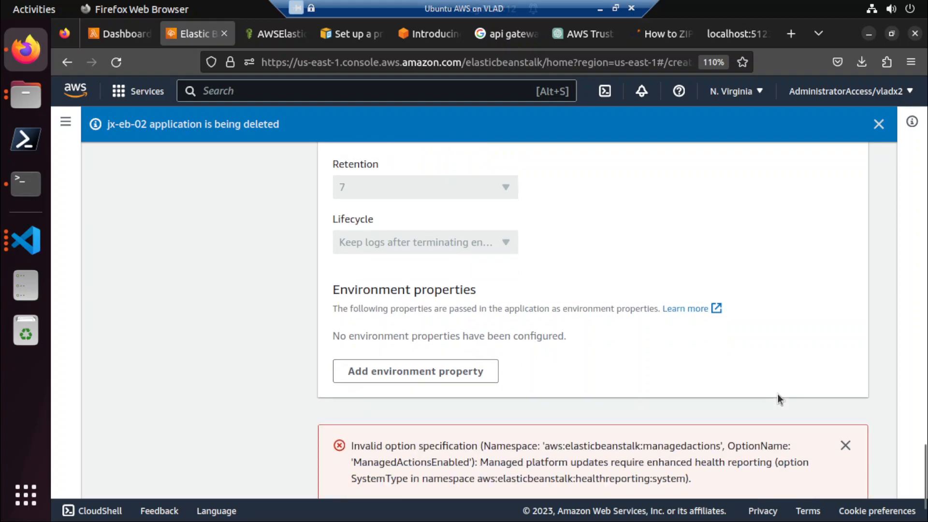
# Read the managed platform updates error and set the health reporting system to Enhanced.
pyautogui.scroll(-2, 778, 393)
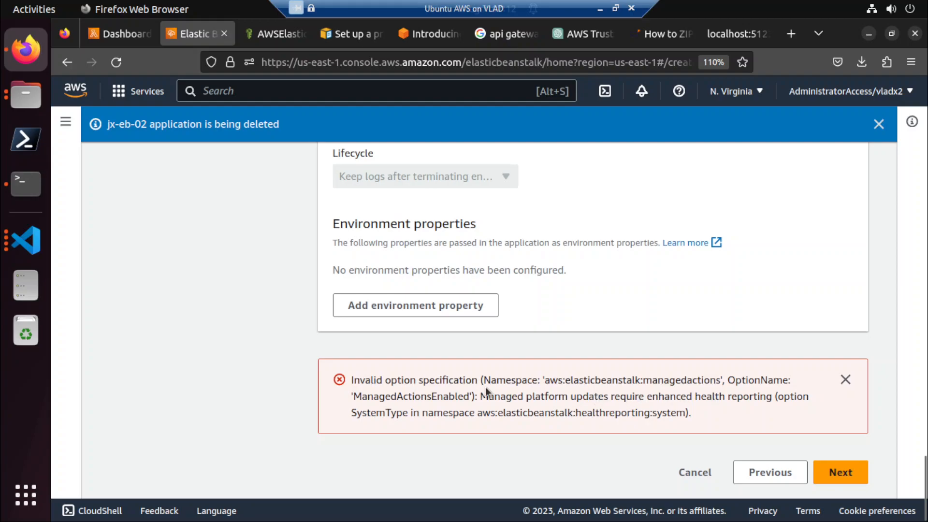
pyautogui.scroll(20, 284, 385)
pyautogui.scroll(8, 284, 386)
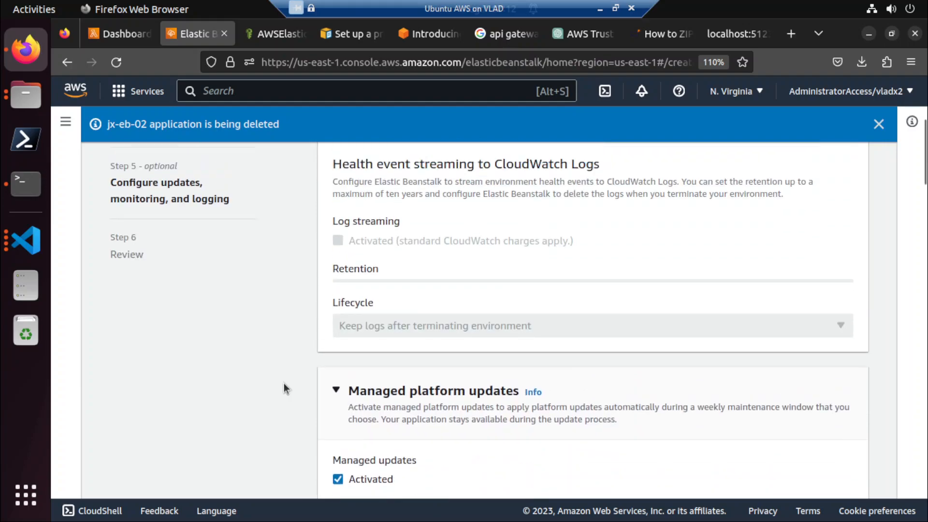
pyautogui.scroll(1, 283, 385)
pyautogui.scroll(-3, 300, 397)
pyautogui.scroll(10, 332, 397)
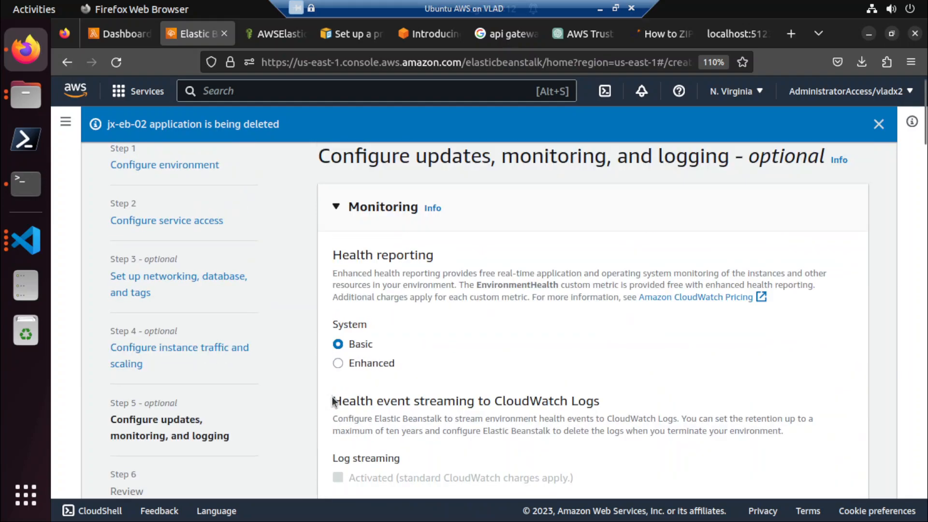
pyautogui.click(337, 379)
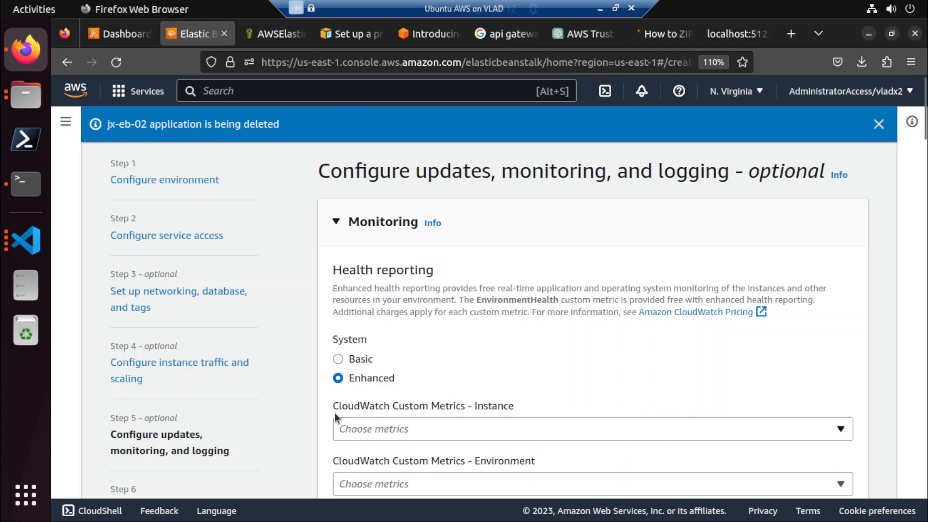
# Keep the remaining monitoring and logging settings, proceed to the review stage and go to the end of its summary.
pyautogui.scroll(-5, 337, 413)
pyautogui.scroll(-20, 337, 416)
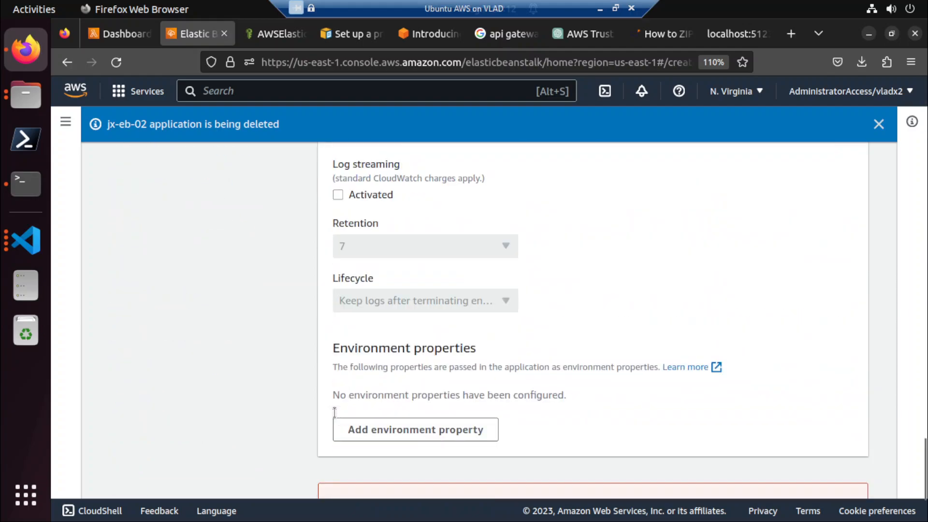
pyautogui.click(843, 480)
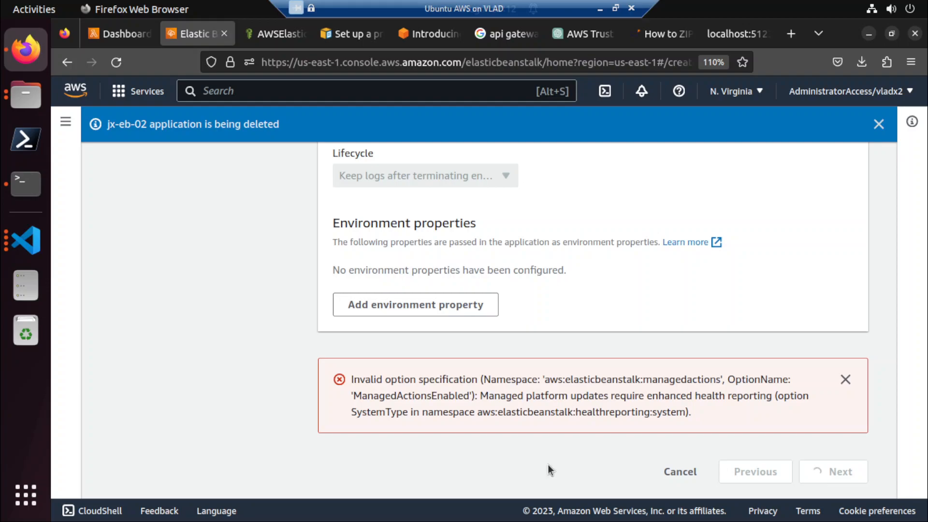
pyautogui.scroll(-5, 548, 465)
pyautogui.scroll(-15, 547, 465)
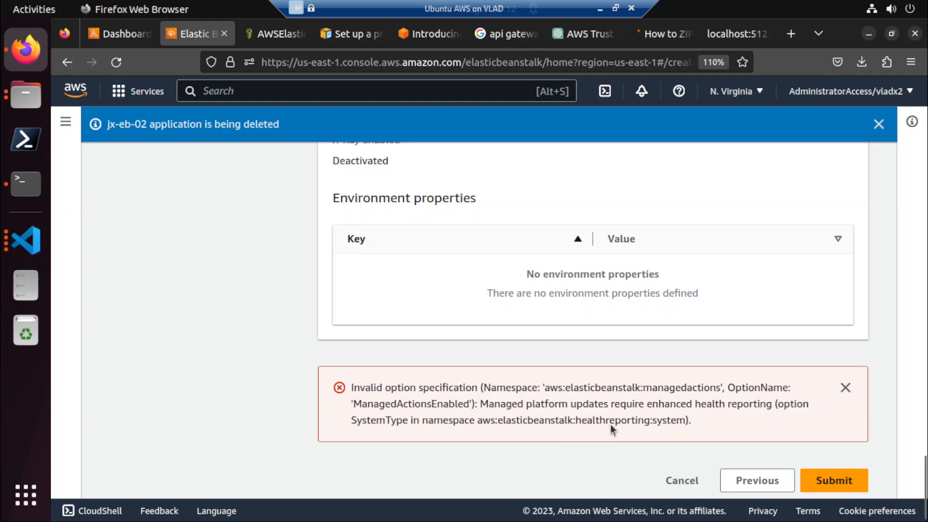
# Read the managed platform updates error and examine the monitoring and update settings in the review summary.
pyautogui.scroll(-1, 611, 425)
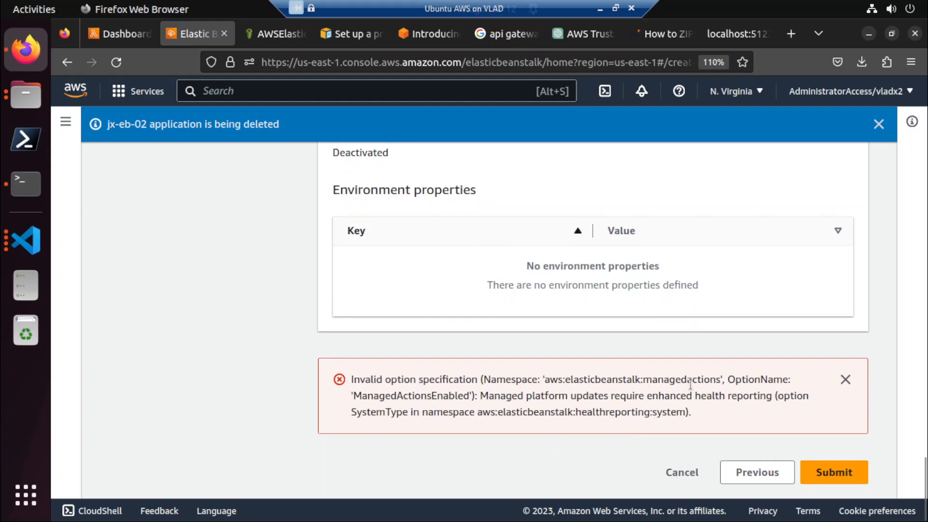
pyautogui.scroll(15, 690, 384)
pyautogui.scroll(10, 691, 384)
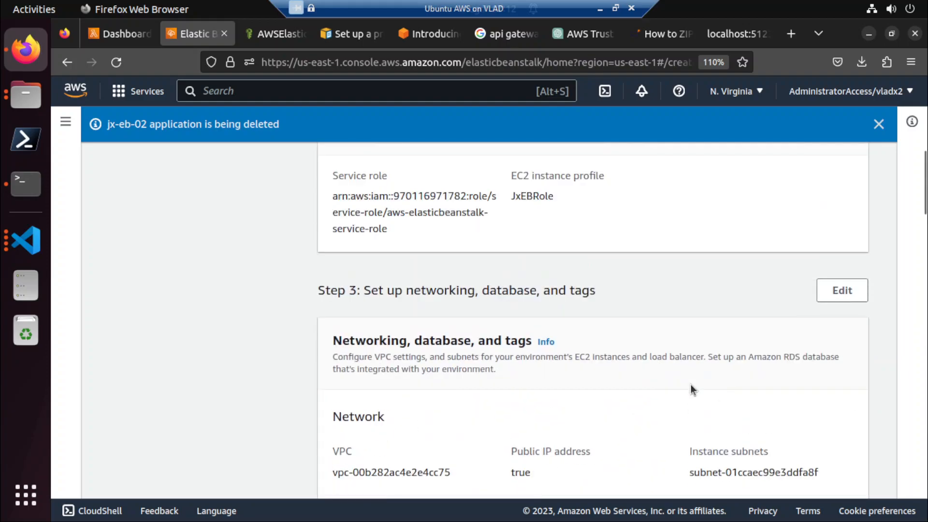
pyautogui.scroll(-3, 691, 384)
pyautogui.scroll(3, 691, 384)
pyautogui.scroll(-12, 691, 385)
pyautogui.scroll(-12, 691, 385)
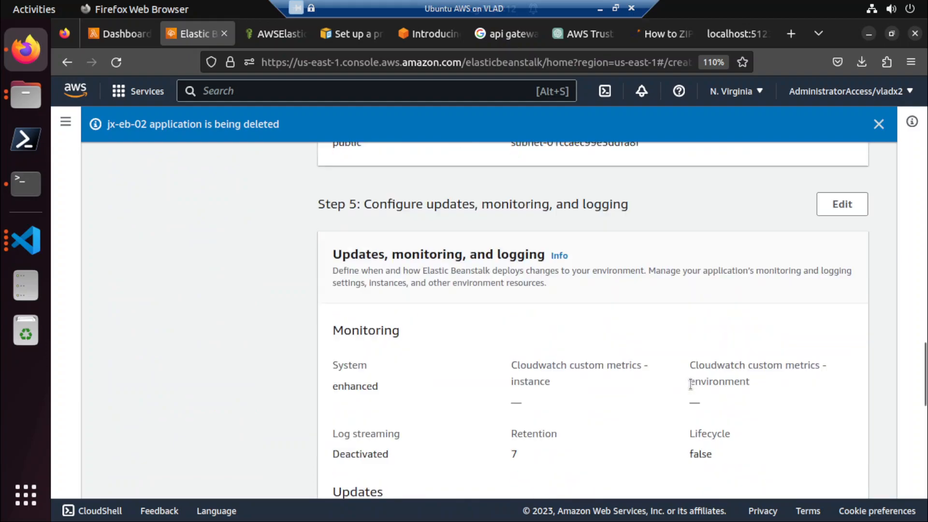
pyautogui.scroll(12, 690, 384)
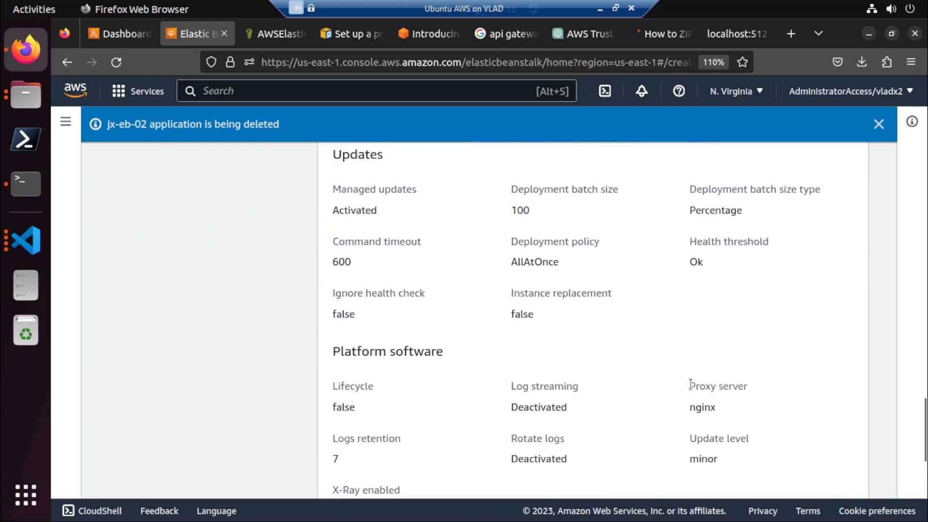
pyautogui.scroll(2, 691, 384)
# Reopen the Step 5 updates, monitoring and logging configuration for editing from the review.
pyautogui.click(840, 322)
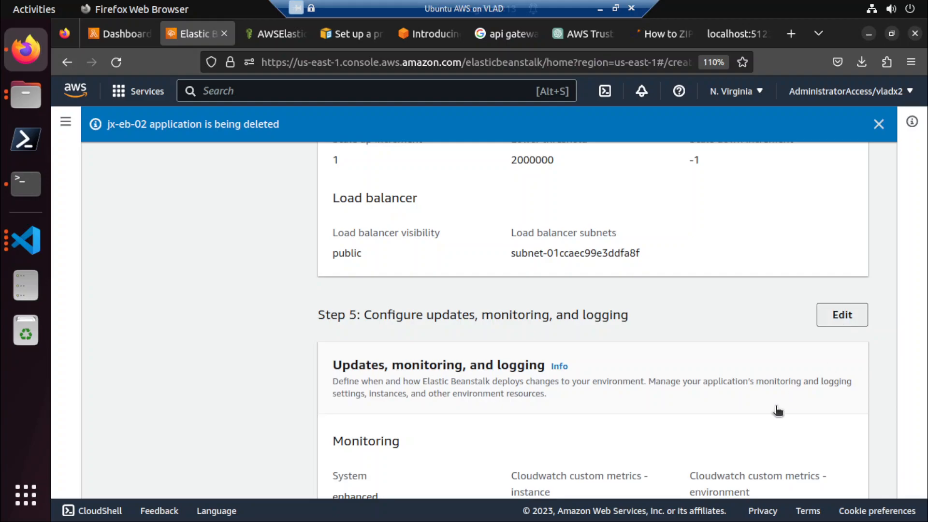
pyautogui.scroll(-8, 749, 433)
pyautogui.scroll(8, 746, 431)
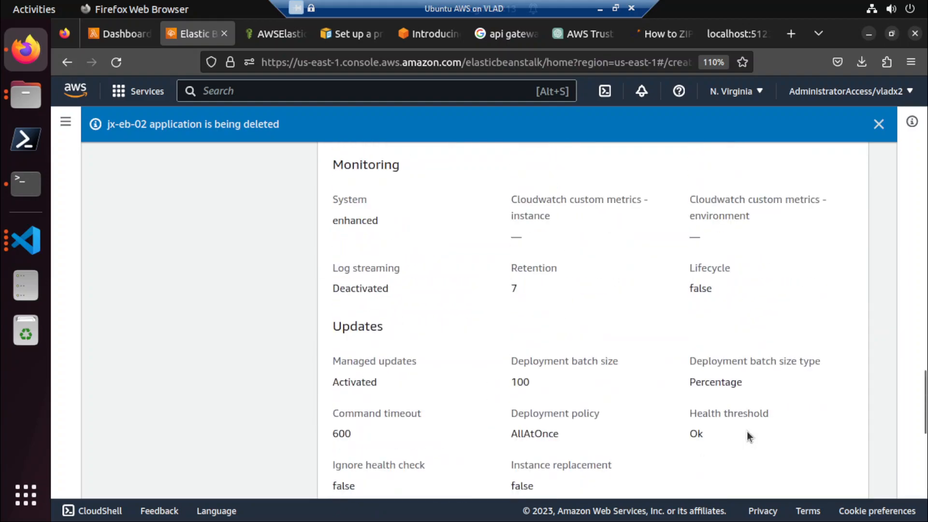
pyautogui.click(821, 323)
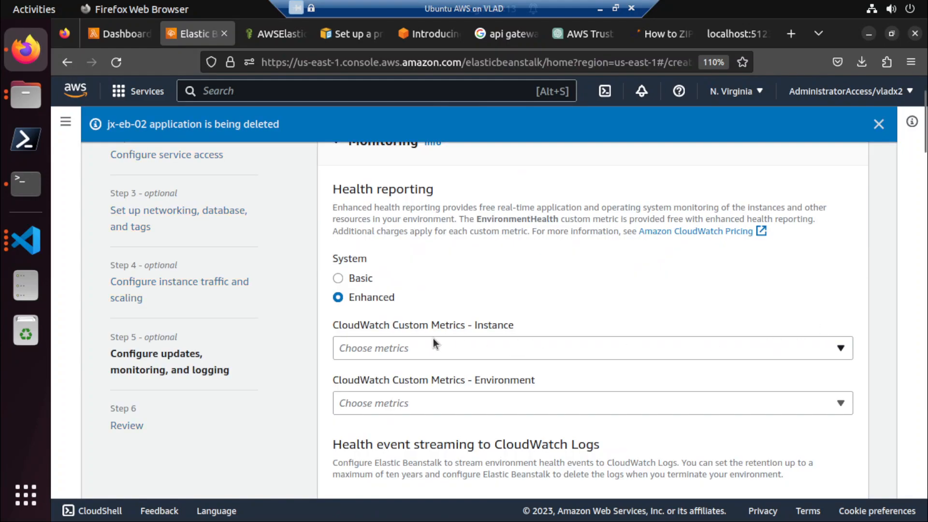
# Add ApplicationLatencyP10 to the CloudWatch custom metrics for the instance.
pyautogui.click(396, 348)
pyautogui.click(395, 348)
pyautogui.click(396, 348)
pyautogui.scroll(-6, 425, 170)
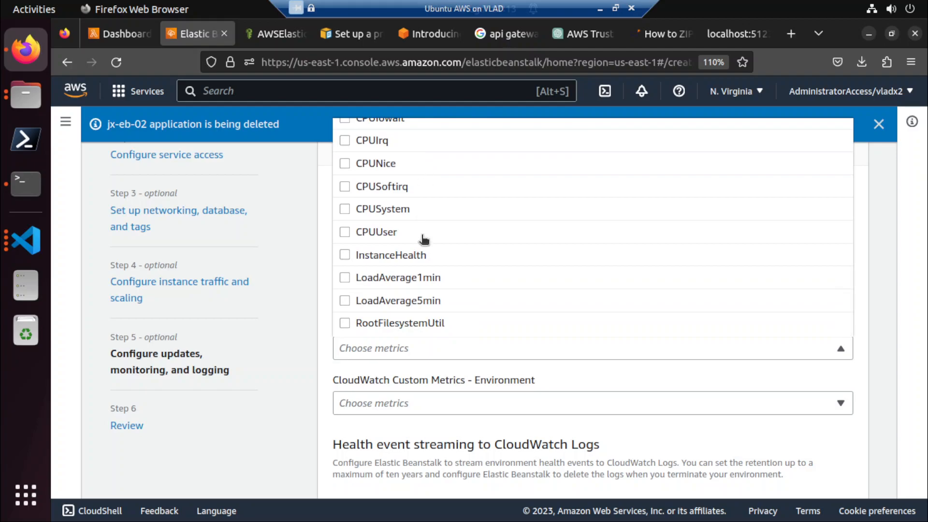
pyautogui.scroll(10, 419, 287)
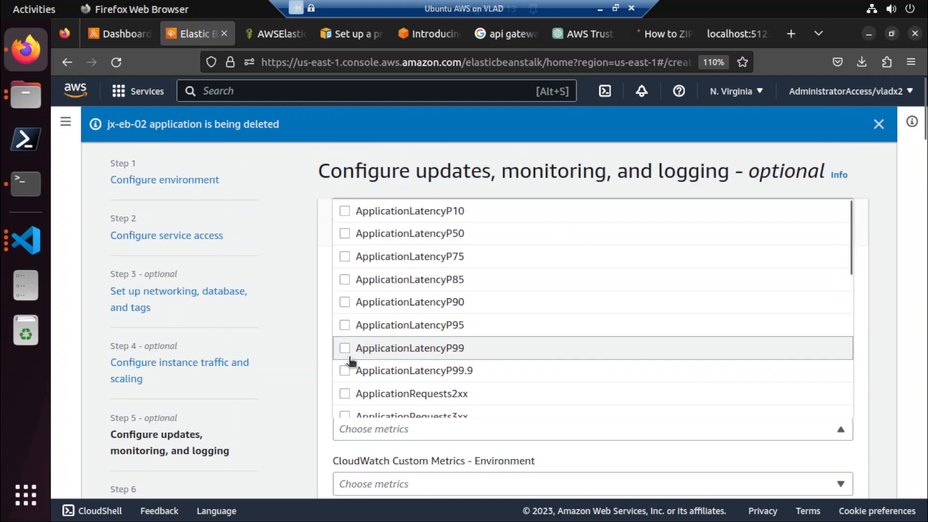
pyautogui.click(344, 213)
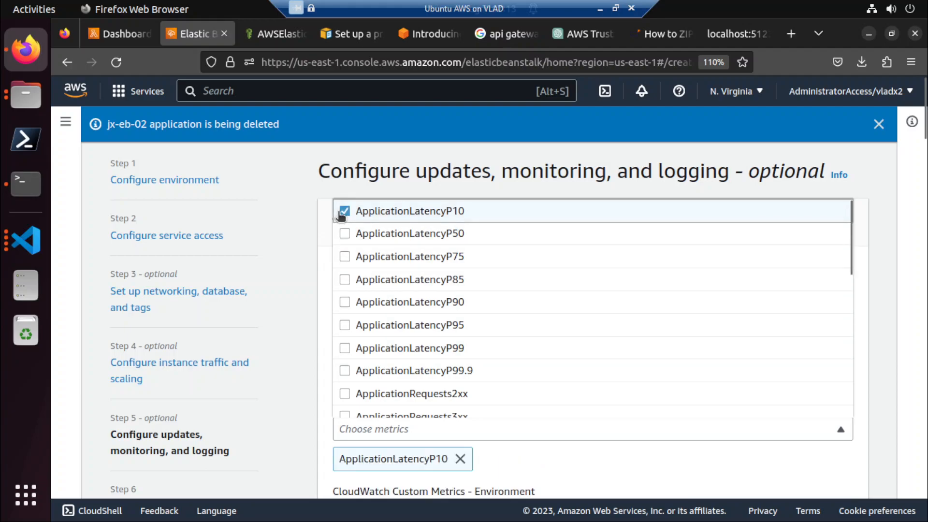
pyautogui.click(320, 249)
# Add ApplicationLatencyP10 to the CloudWatch custom metrics for the environment.
pyautogui.scroll(-5, 319, 326)
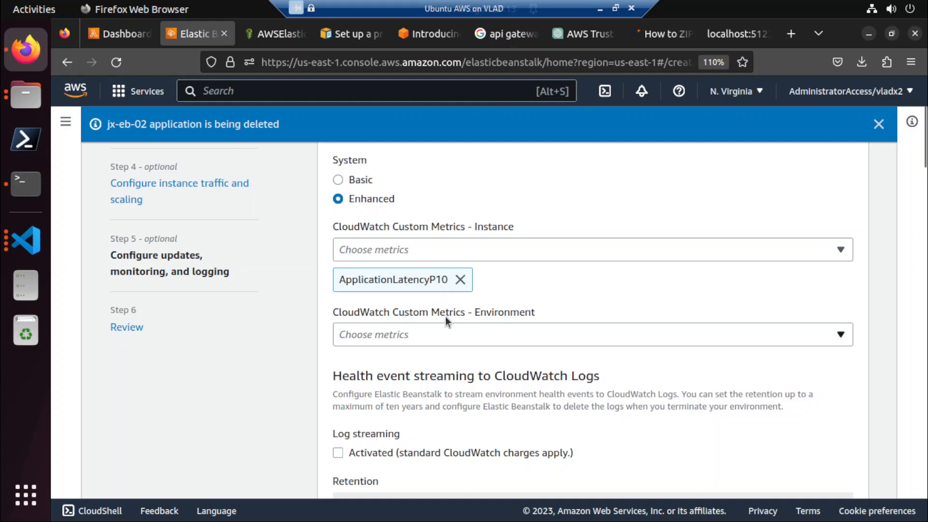
pyautogui.click(439, 337)
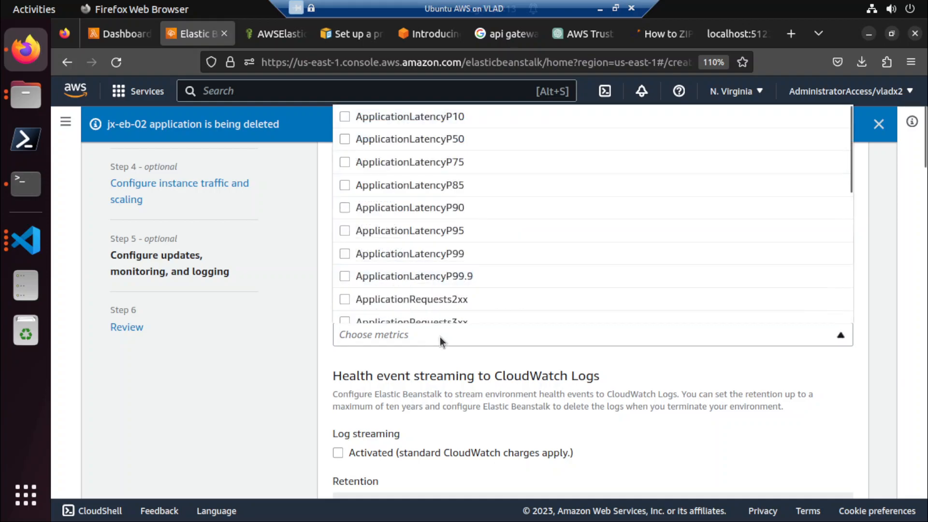
pyautogui.click(382, 125)
pyautogui.scroll(-3, 348, 309)
pyautogui.scroll(-3, 348, 319)
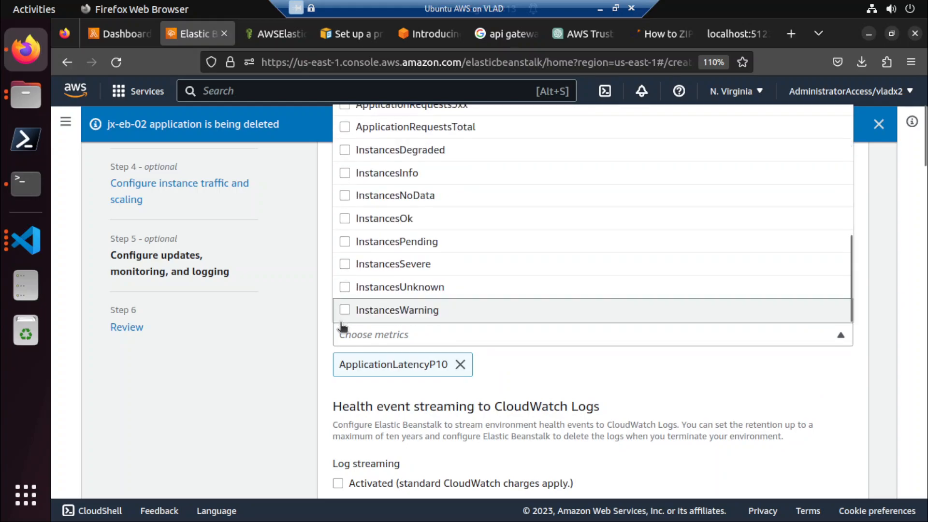
pyautogui.click(299, 384)
# Deactivate managed updates in the managed platform updates settings.
pyautogui.scroll(-2, 300, 388)
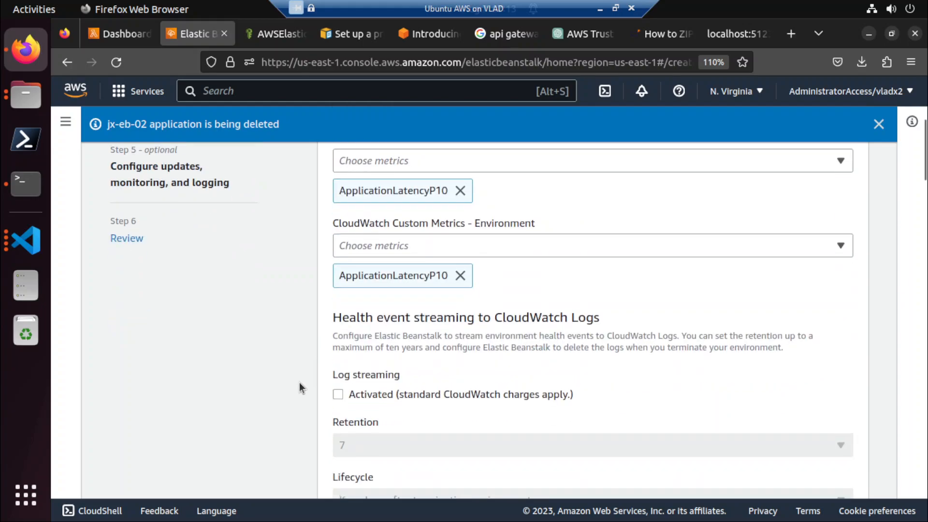
pyautogui.scroll(-10, 300, 387)
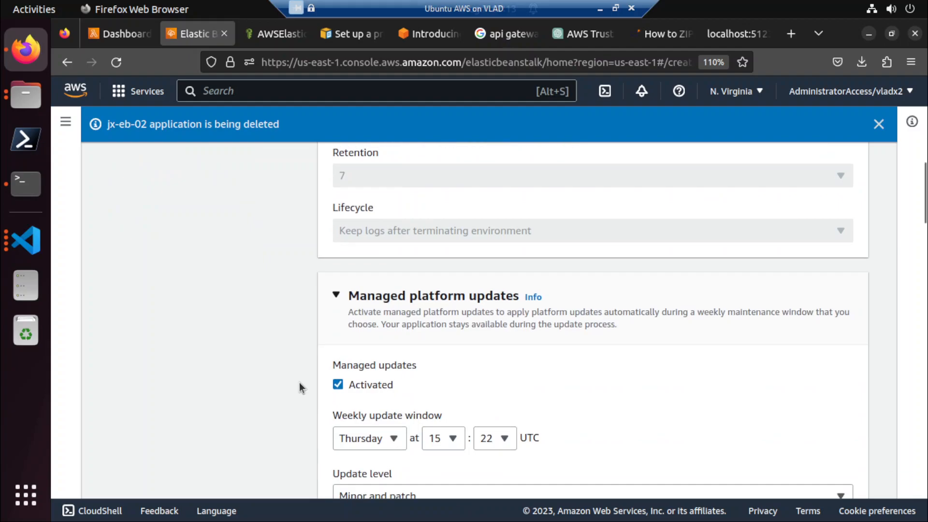
pyautogui.scroll(4, 299, 388)
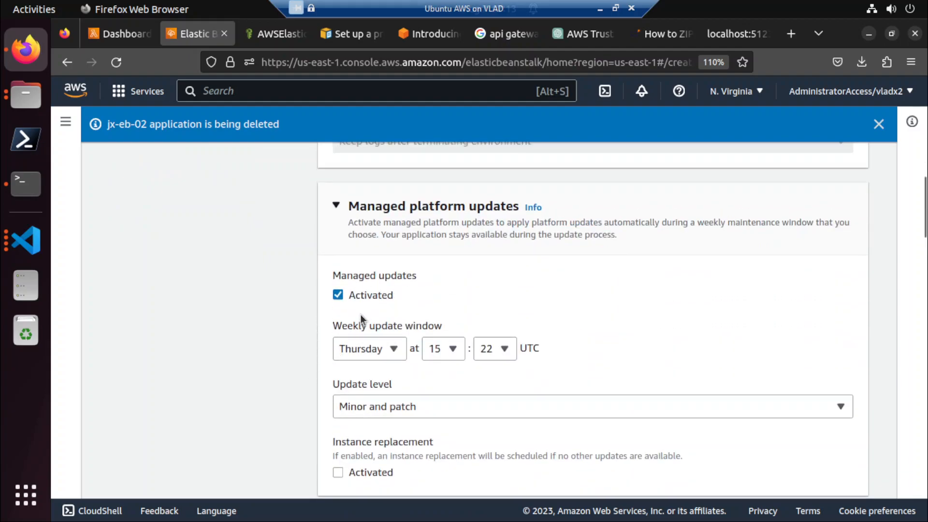
pyautogui.click(358, 296)
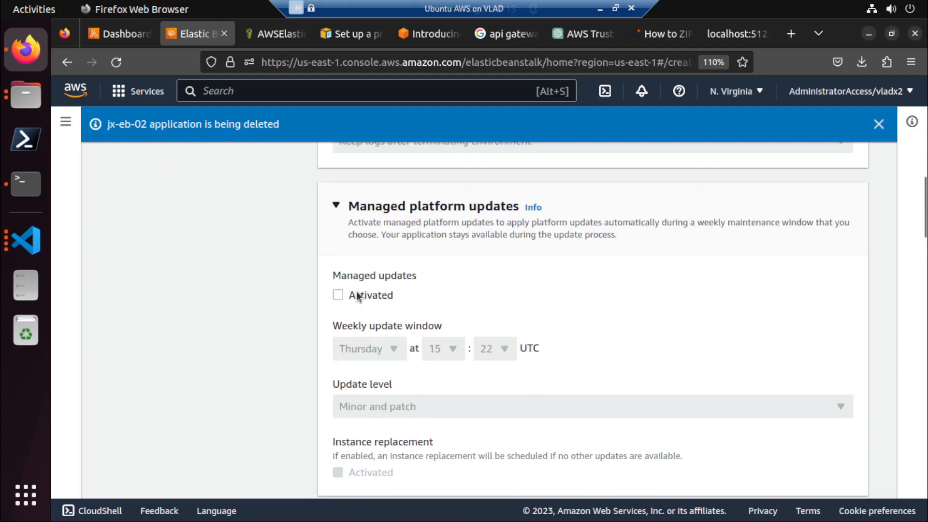
# Remove ApplicationLatencyP10 from both the instance and the environment CloudWatch custom metrics.
pyautogui.scroll(15, 263, 312)
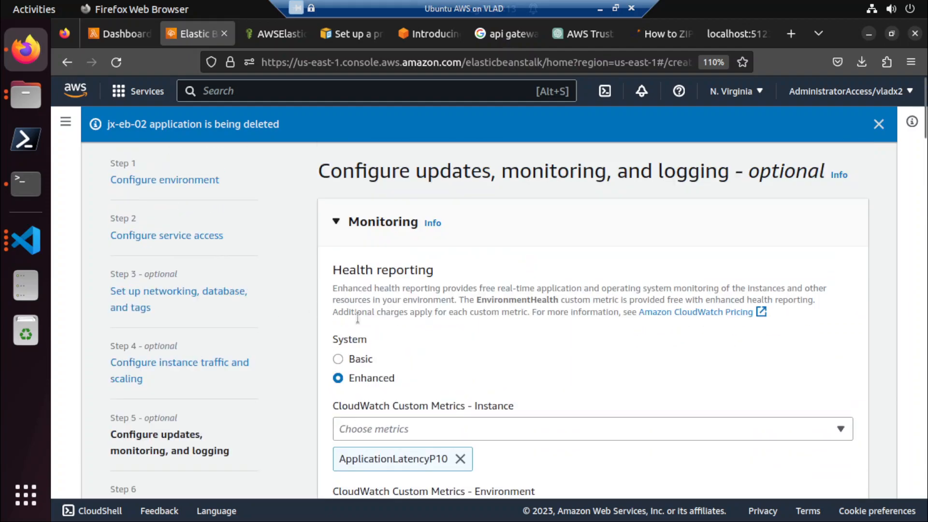
pyautogui.scroll(-2, 421, 429)
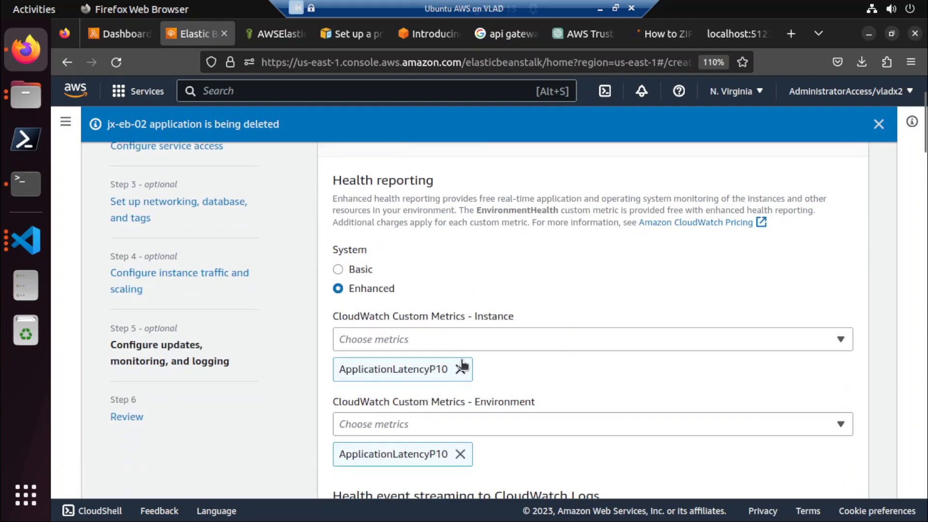
pyautogui.click(460, 369)
pyautogui.click(460, 424)
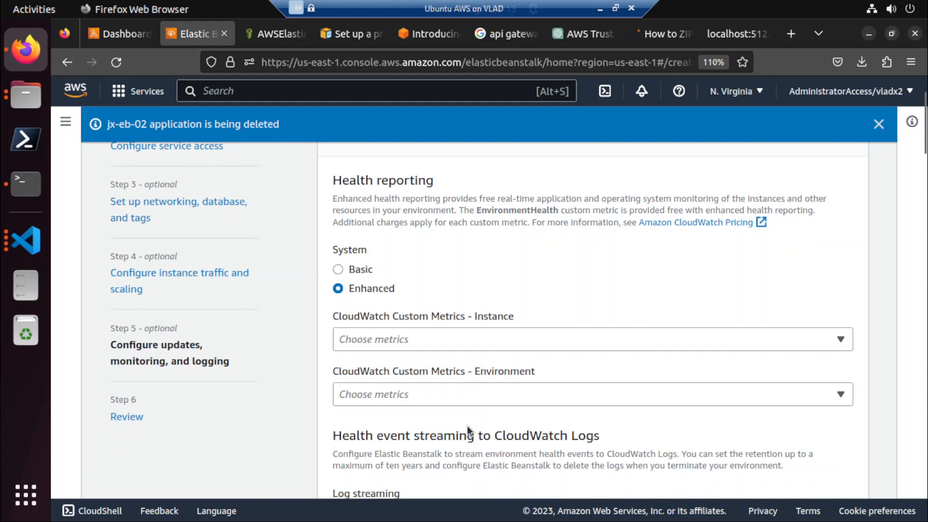
# Keep the remaining notification, deployment and platform software settings and proceed to the review stage.
pyautogui.scroll(-2, 437, 387)
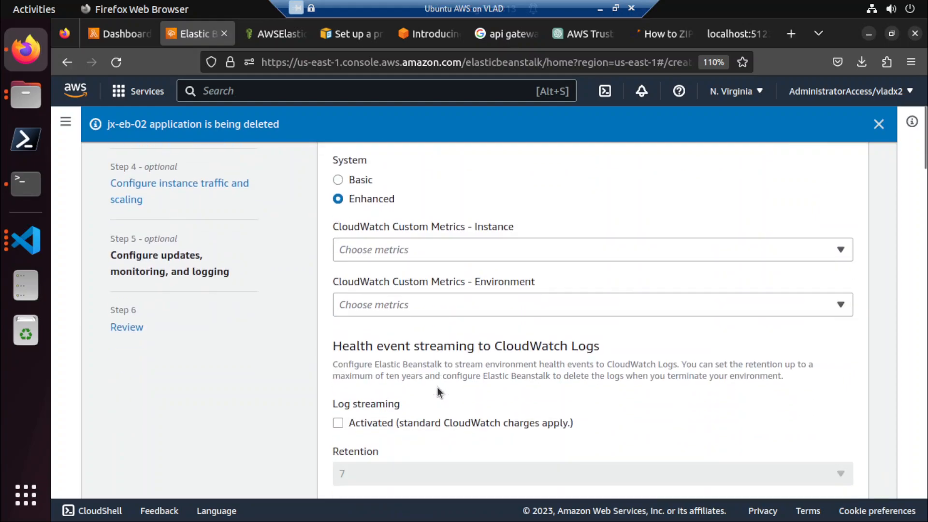
pyautogui.scroll(-4, 437, 387)
pyautogui.scroll(-6, 437, 387)
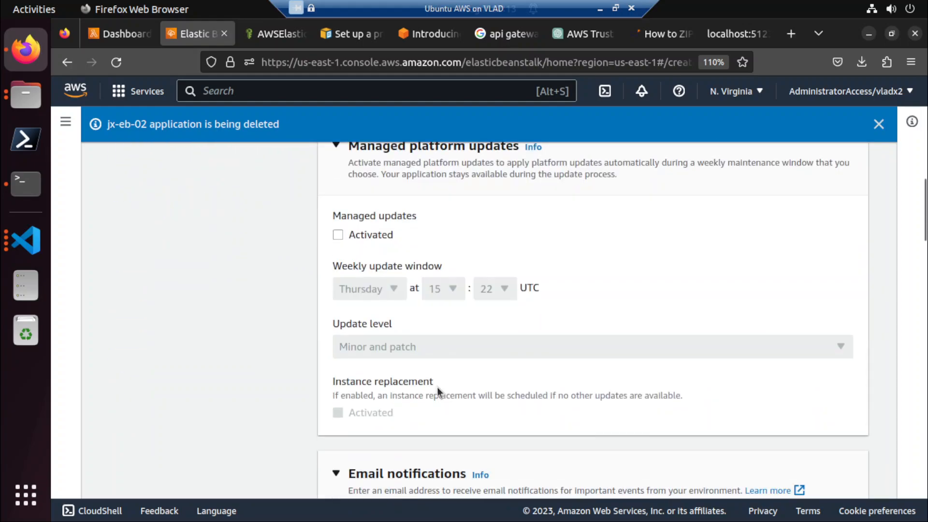
pyautogui.scroll(-8, 437, 387)
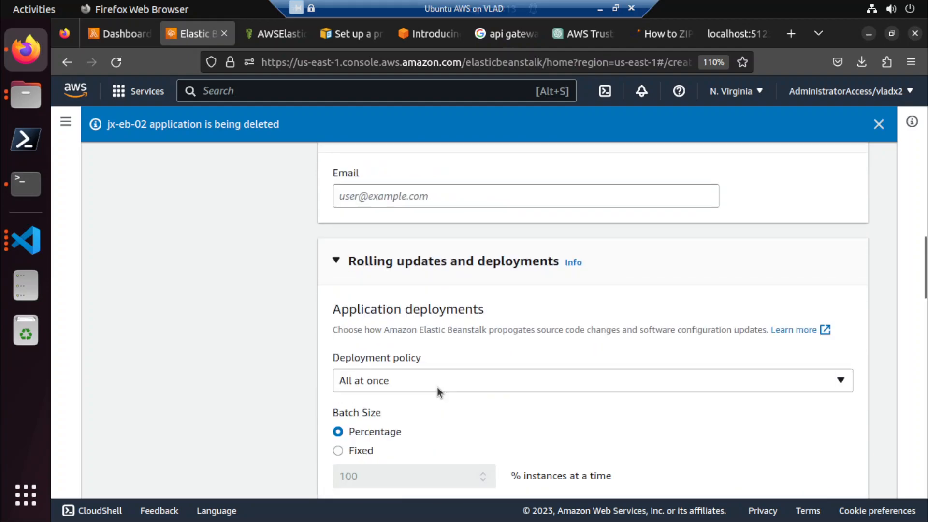
pyautogui.scroll(-6, 437, 387)
pyautogui.scroll(-20, 437, 386)
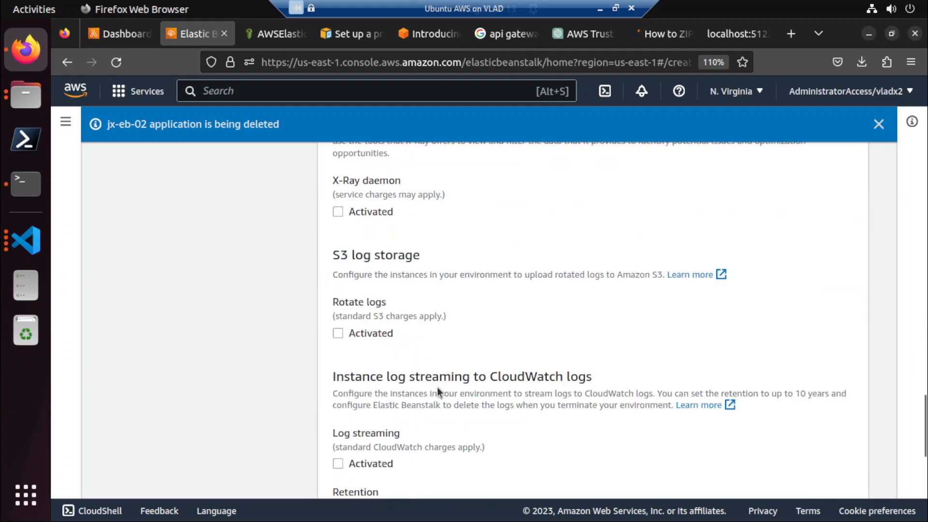
pyautogui.scroll(-1, 437, 390)
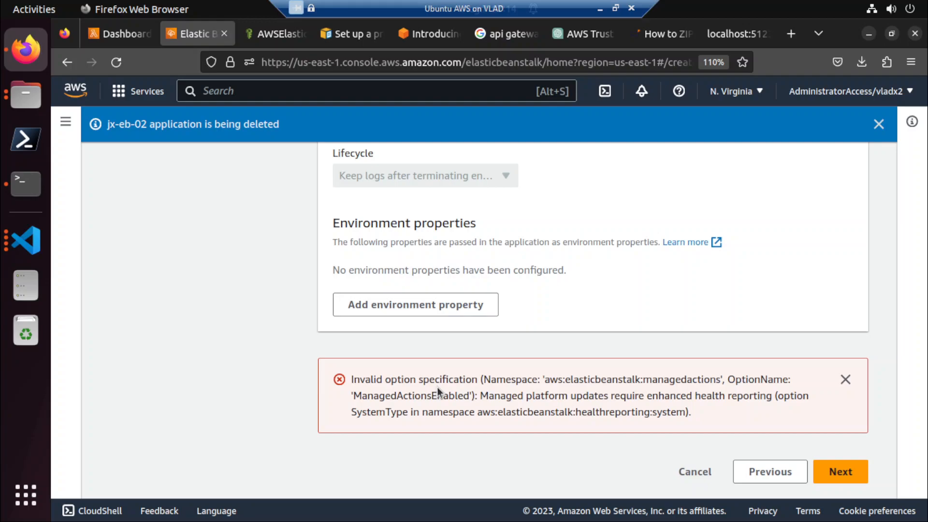
pyautogui.click(836, 471)
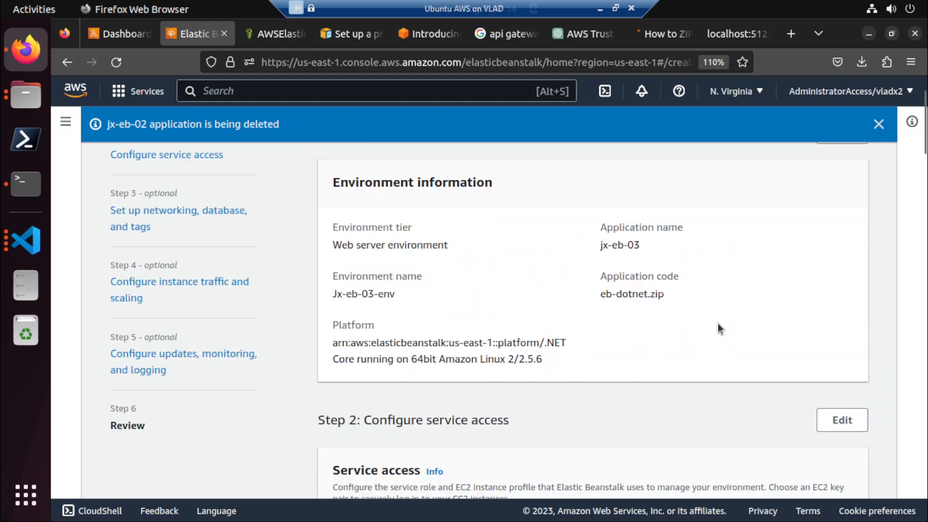
# Check the review summary from service access to platform software, including the error at its end.
pyautogui.scroll(-10, 710, 338)
pyautogui.scroll(-10, 704, 354)
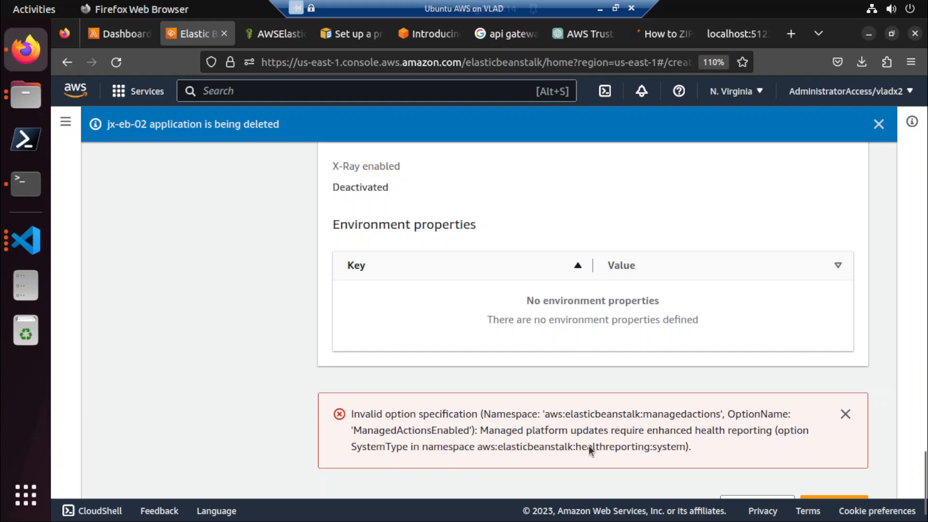
pyautogui.scroll(15, 591, 446)
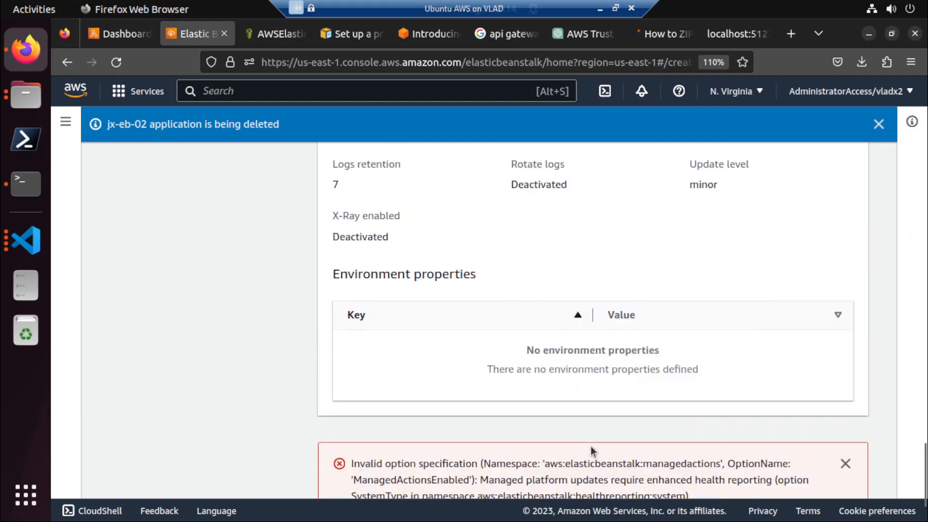
pyautogui.scroll(2, 590, 446)
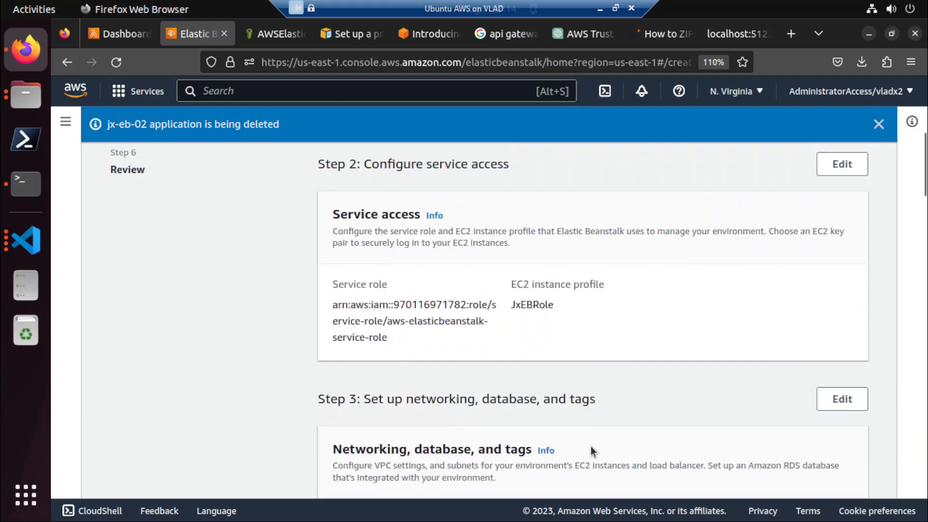
pyautogui.scroll(-15, 590, 446)
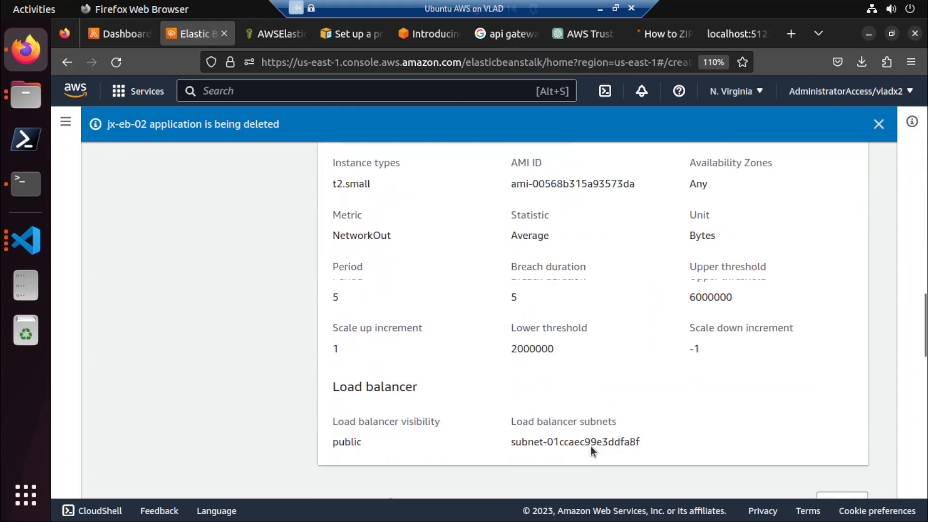
pyautogui.scroll(-10, 591, 446)
pyautogui.scroll(5, 591, 445)
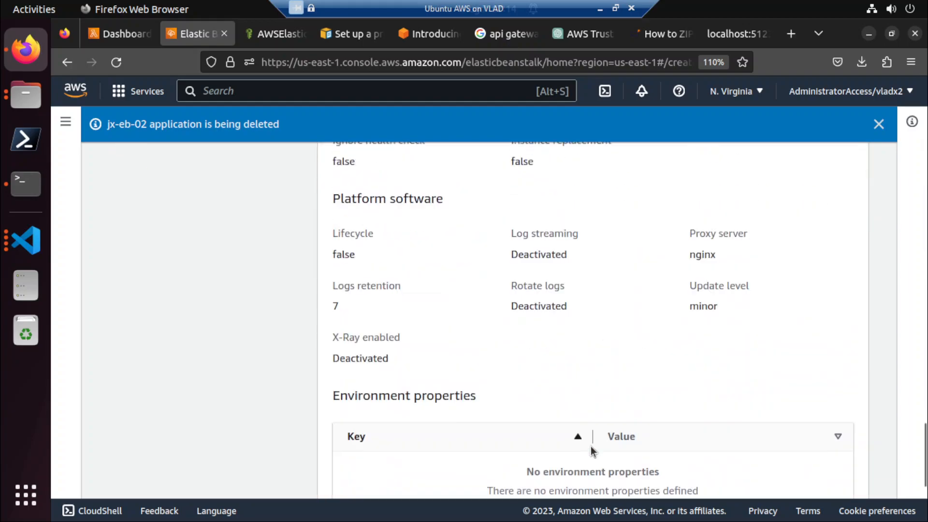
pyautogui.scroll(10, 680, 376)
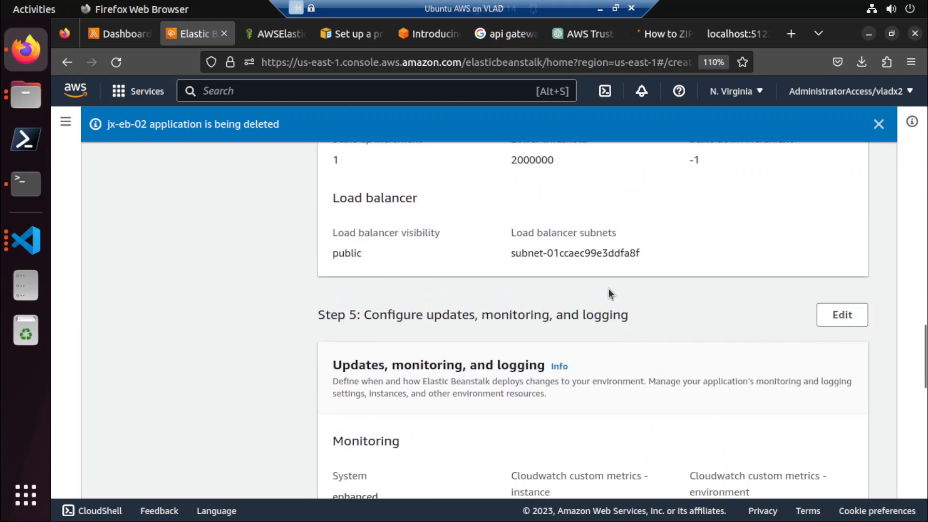
pyautogui.scroll(-5, 607, 288)
pyautogui.scroll(3, 607, 288)
pyautogui.scroll(3, 610, 291)
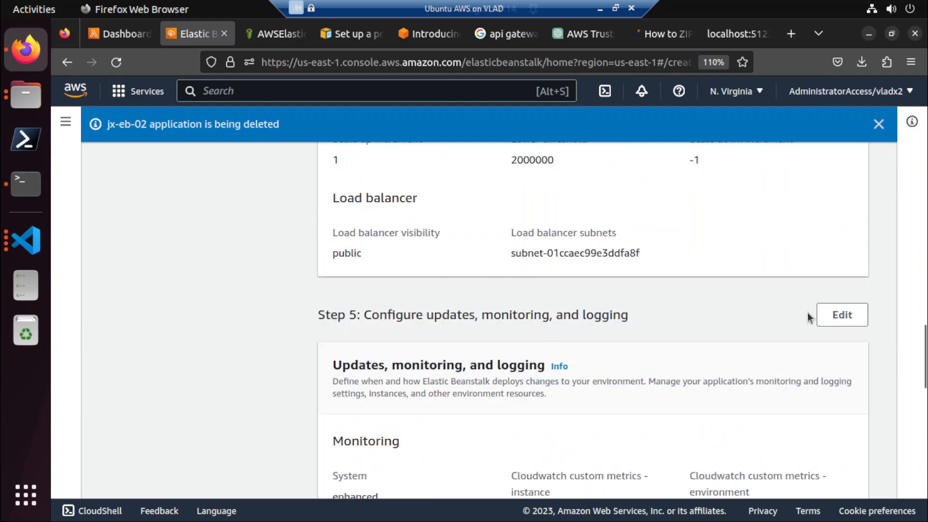
# Edit Step 5 again from the review and check its health reporting and CloudWatch log streaming settings.
pyautogui.click(832, 322)
pyautogui.scroll(-3, 832, 325)
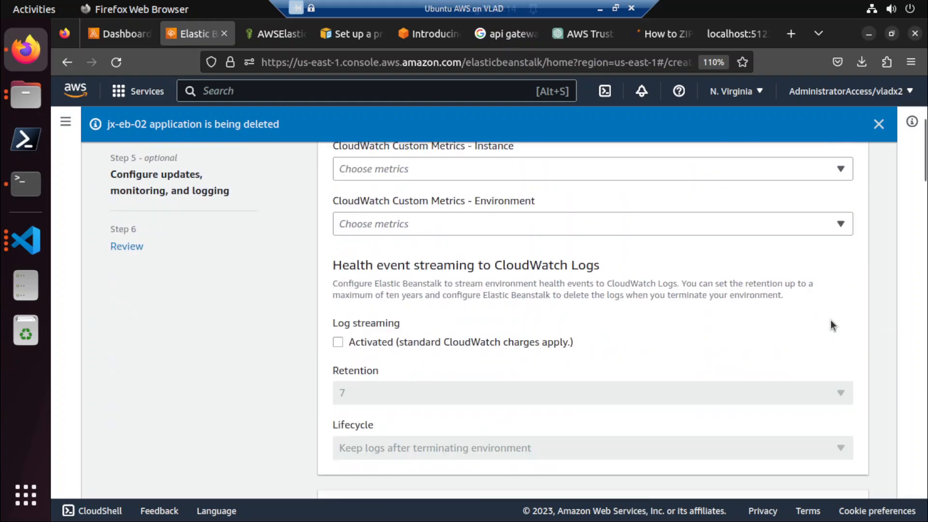
pyautogui.scroll(4, 832, 325)
pyautogui.scroll(-15, 667, 355)
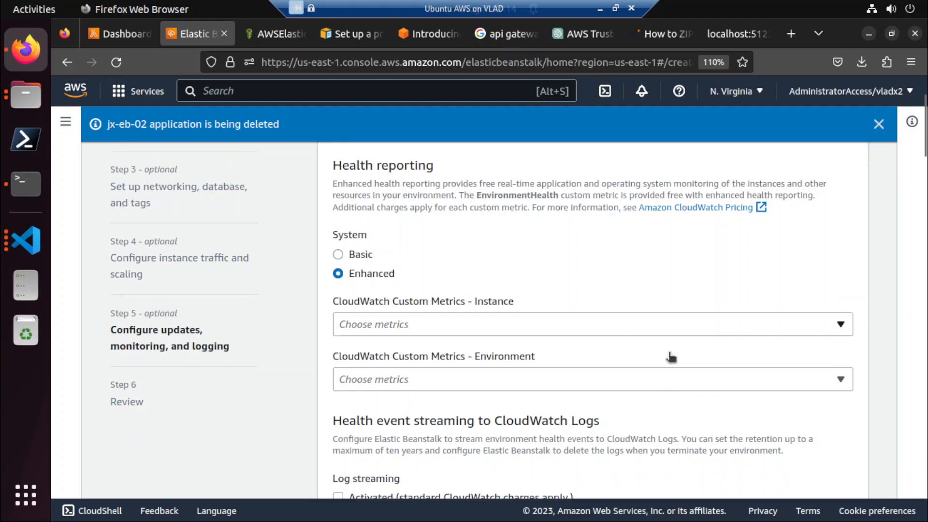
# Read the error at the end of Step 5 and compare it with the managed platform updates and health reporting settings.
pyautogui.scroll(-10, 669, 358)
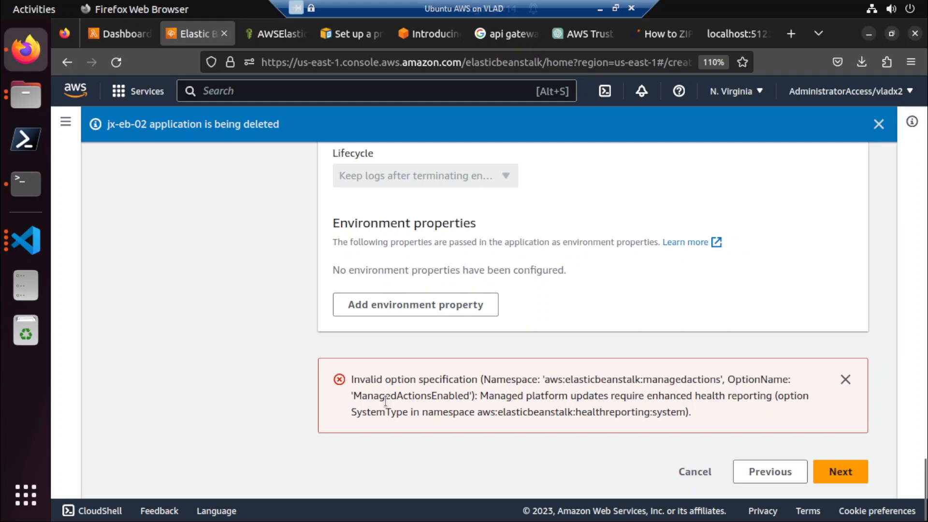
pyautogui.scroll(10, 253, 378)
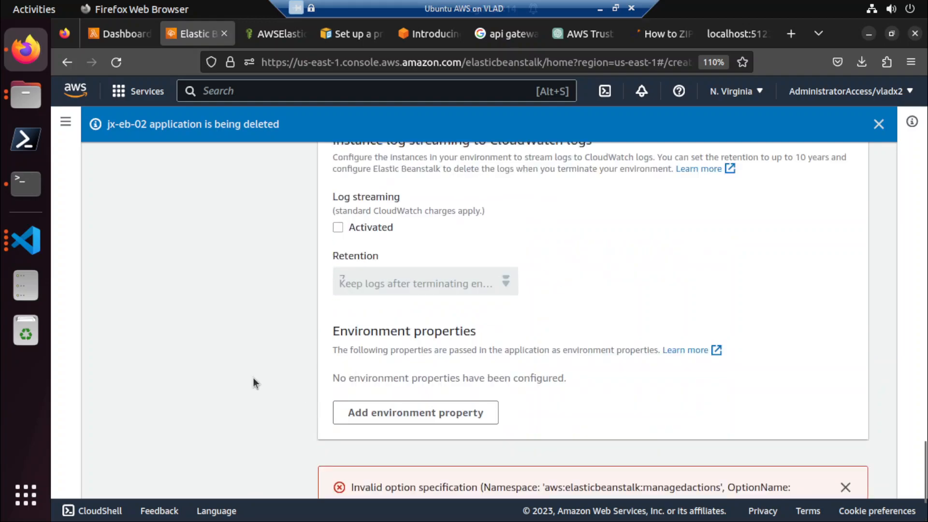
pyautogui.scroll(9, 253, 378)
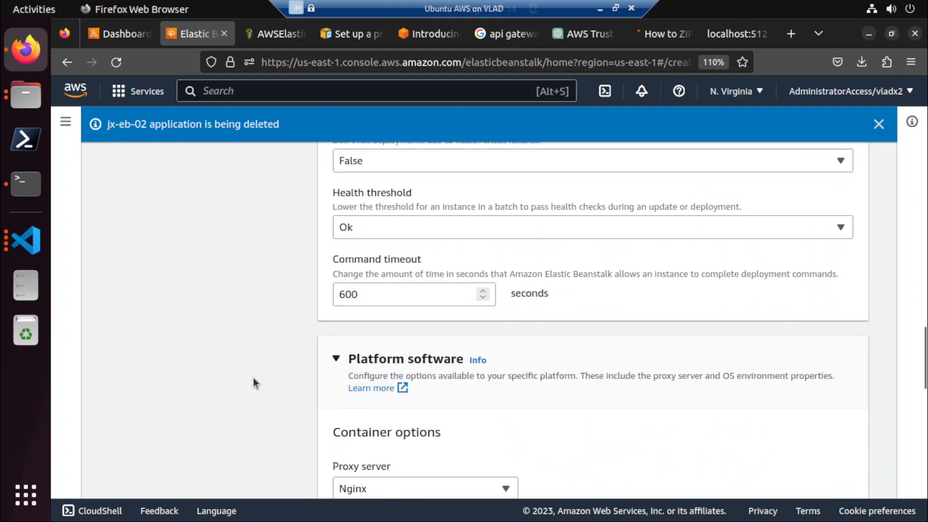
pyautogui.scroll(9, 253, 378)
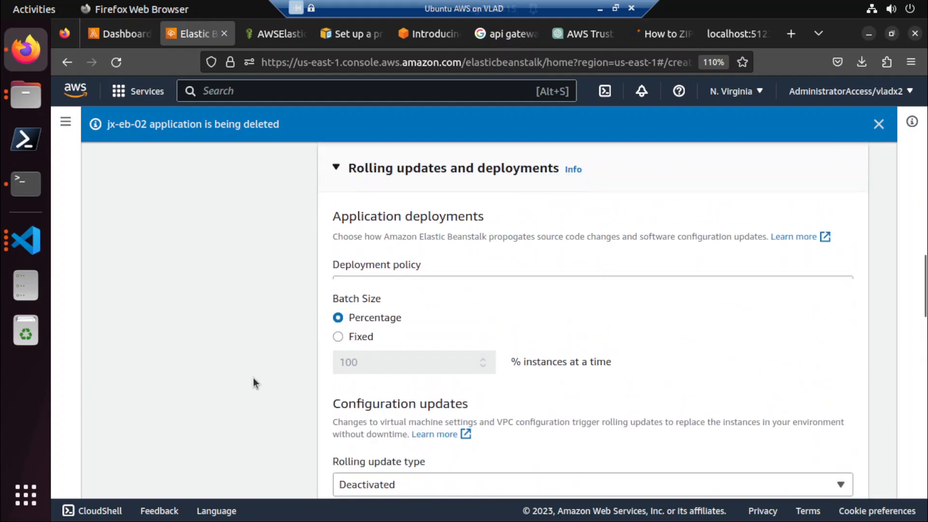
pyautogui.scroll(1, 254, 378)
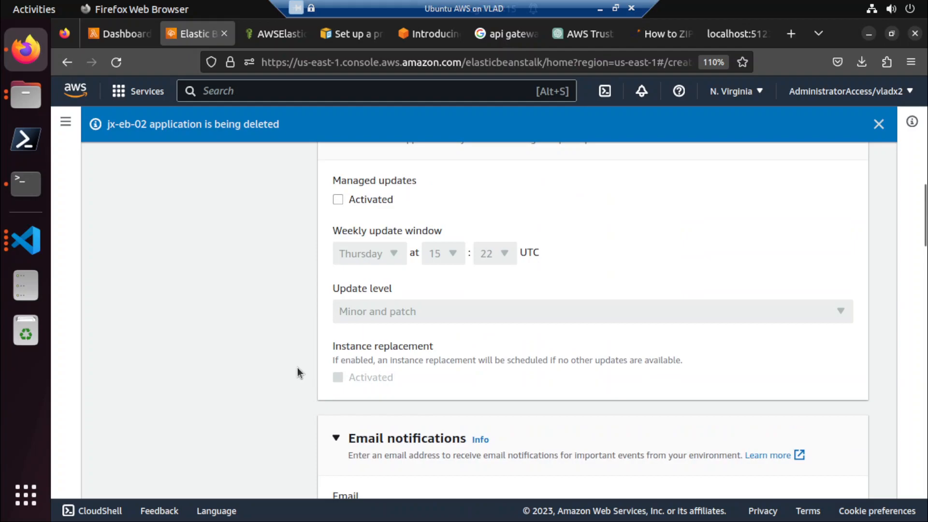
pyautogui.scroll(2, 378, 299)
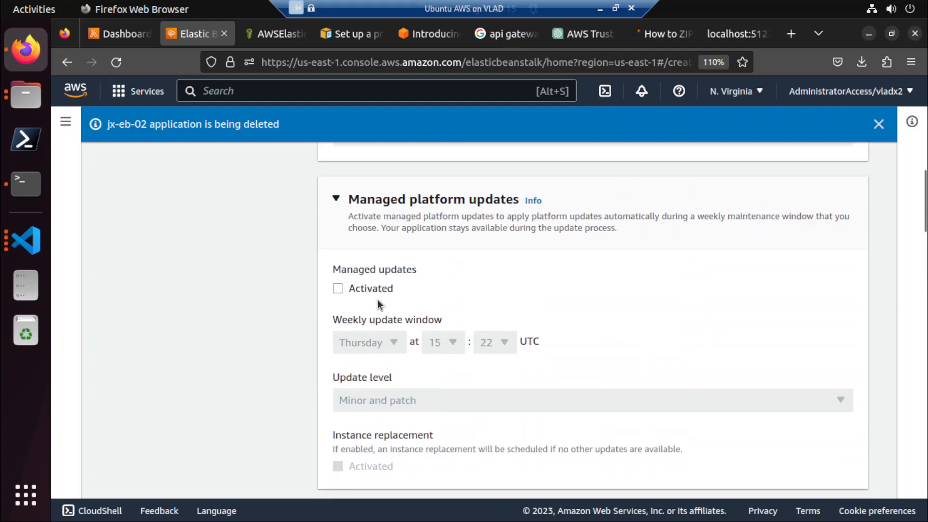
pyautogui.scroll(2, 378, 300)
pyautogui.scroll(2, 378, 300)
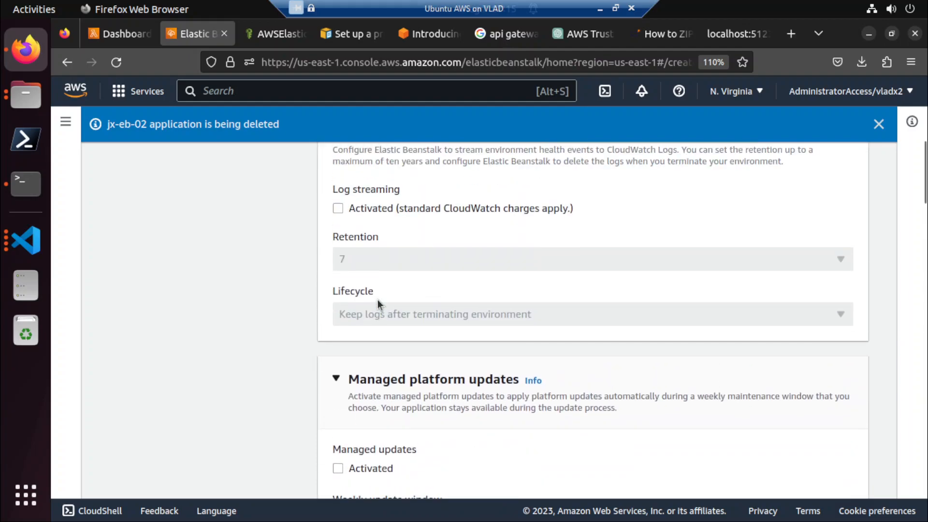
pyautogui.scroll(4, 379, 303)
pyautogui.scroll(4, 379, 303)
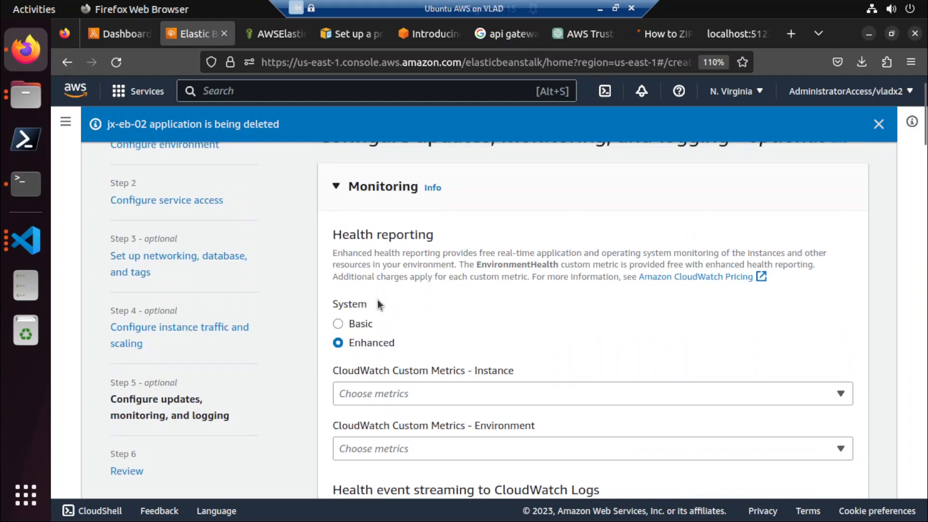
pyautogui.scroll(1, 378, 302)
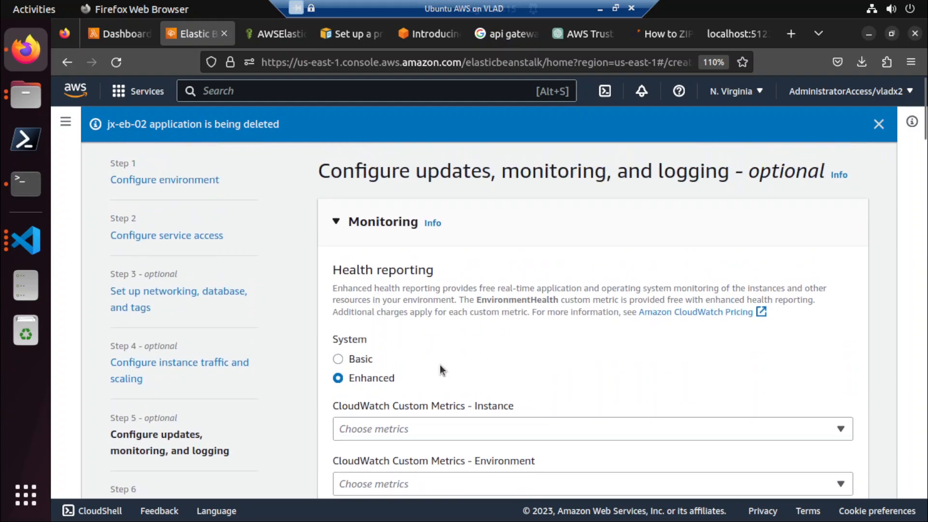
# Recheck the Step 5 deployment, platform software and health reporting system options against the managed actions error.
pyautogui.scroll(-2, 441, 370)
pyautogui.scroll(-10, 440, 365)
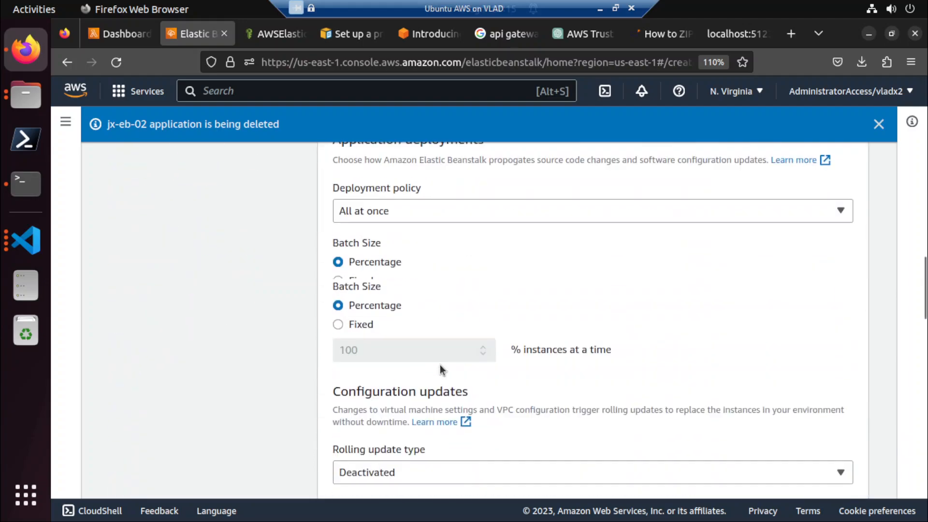
pyautogui.scroll(-6, 440, 367)
pyautogui.scroll(-6, 440, 365)
pyautogui.scroll(-6, 439, 364)
pyautogui.scroll(-5, 439, 364)
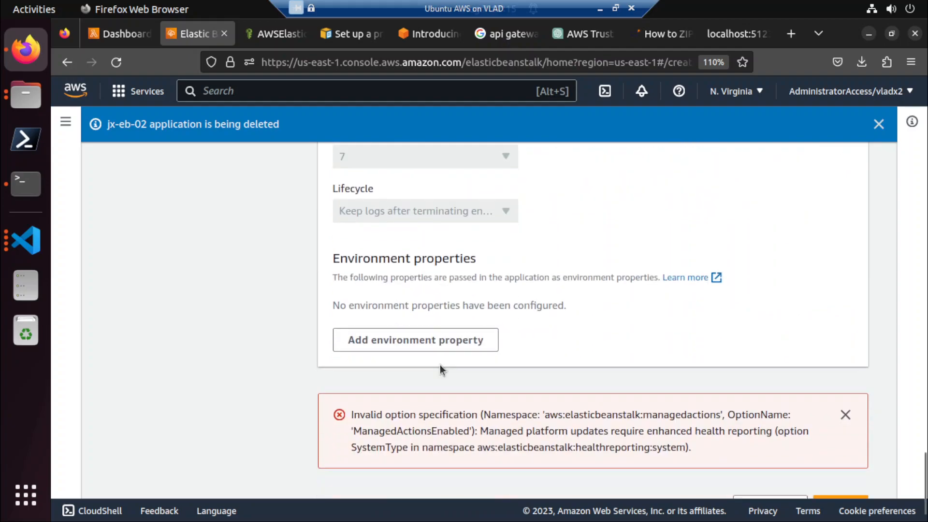
pyautogui.scroll(-1, 440, 365)
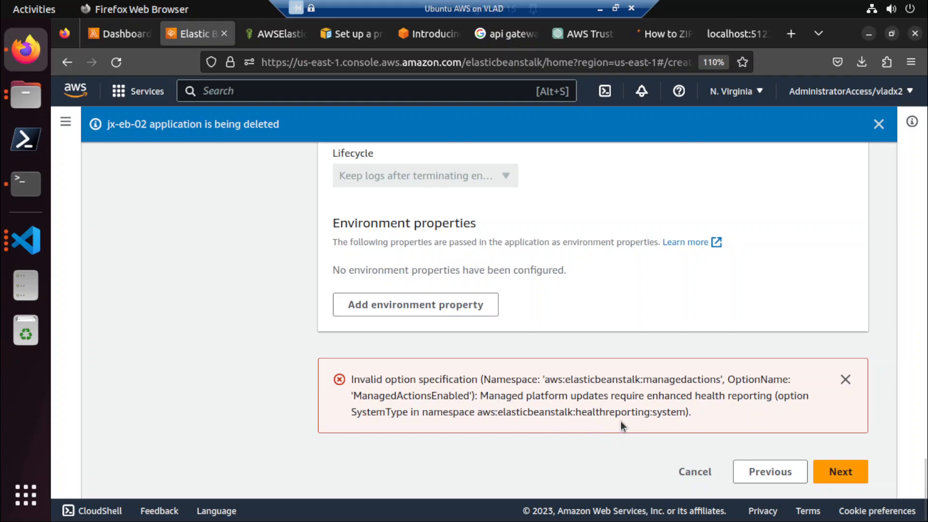
pyautogui.scroll(10, 620, 421)
pyautogui.scroll(15, 621, 426)
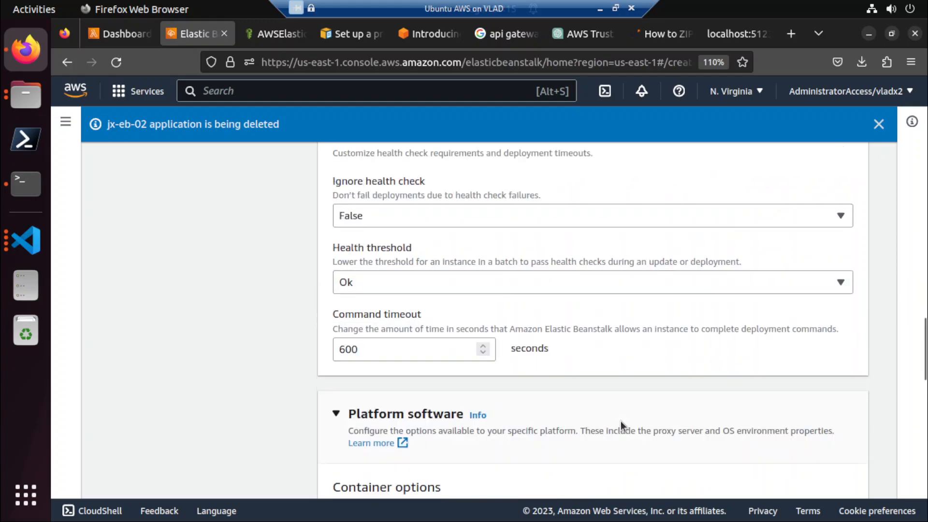
pyautogui.scroll(-5, 621, 426)
pyautogui.scroll(-15, 620, 421)
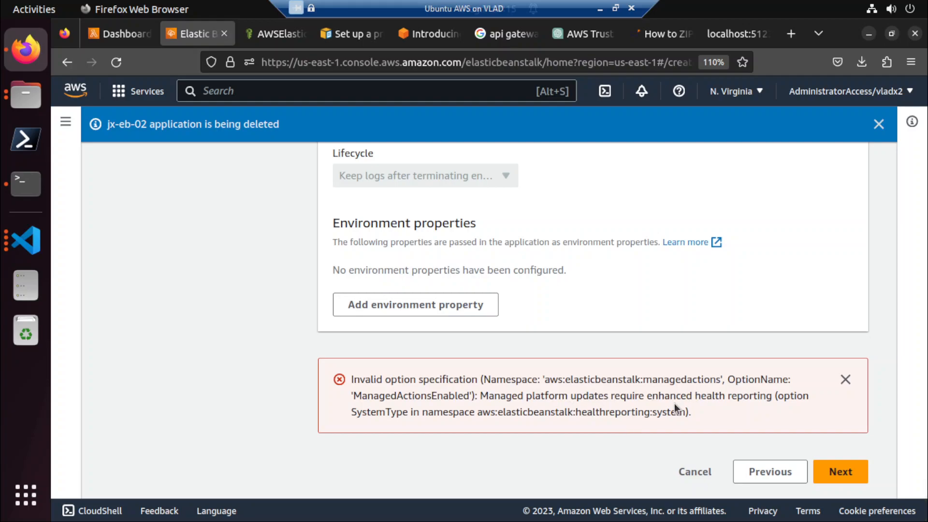
pyautogui.scroll(15, 674, 404)
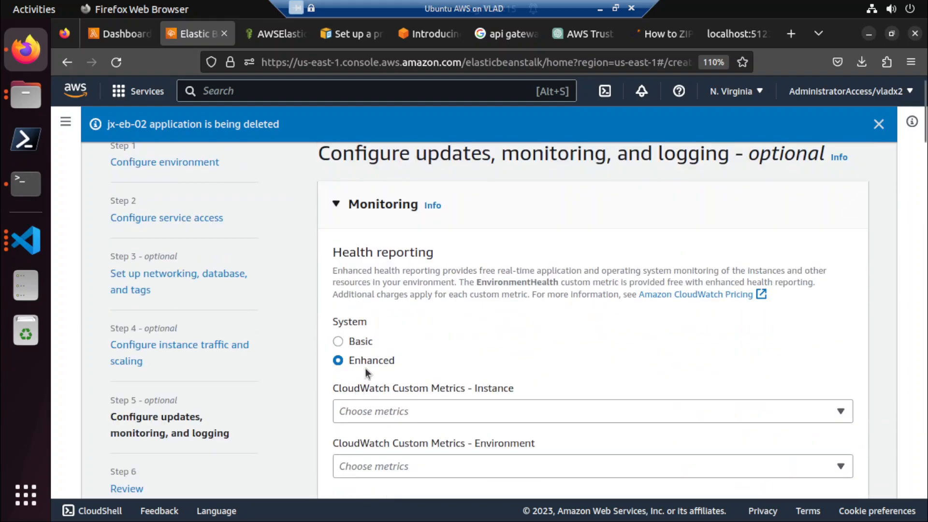
pyautogui.scroll(1, 367, 367)
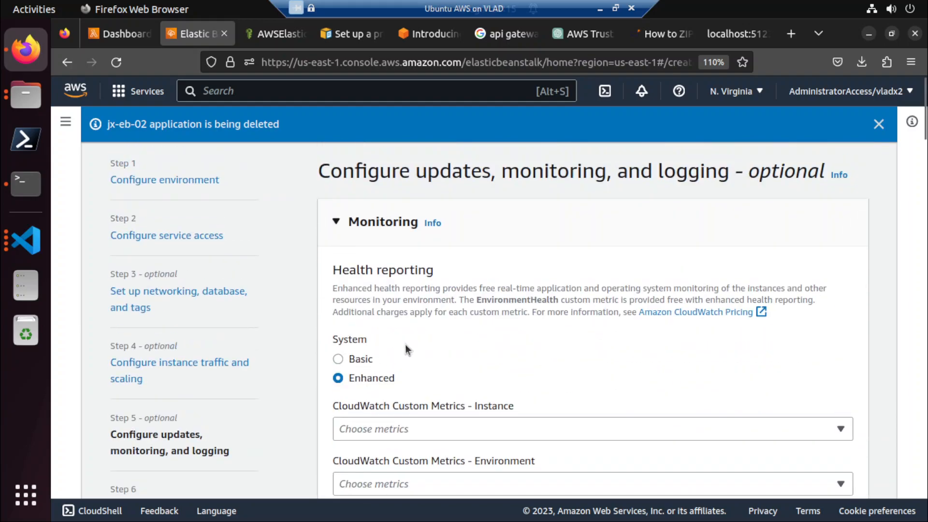
# Select ApplicationLatencyP10 for both the instance and the environment CloudWatch custom metrics.
pyautogui.scroll(-3, 405, 345)
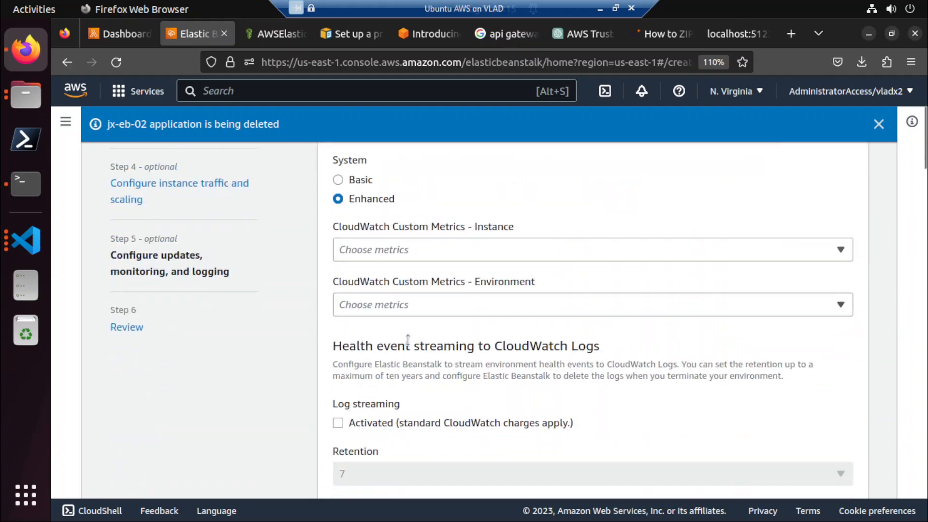
pyautogui.click(414, 246)
pyautogui.click(407, 275)
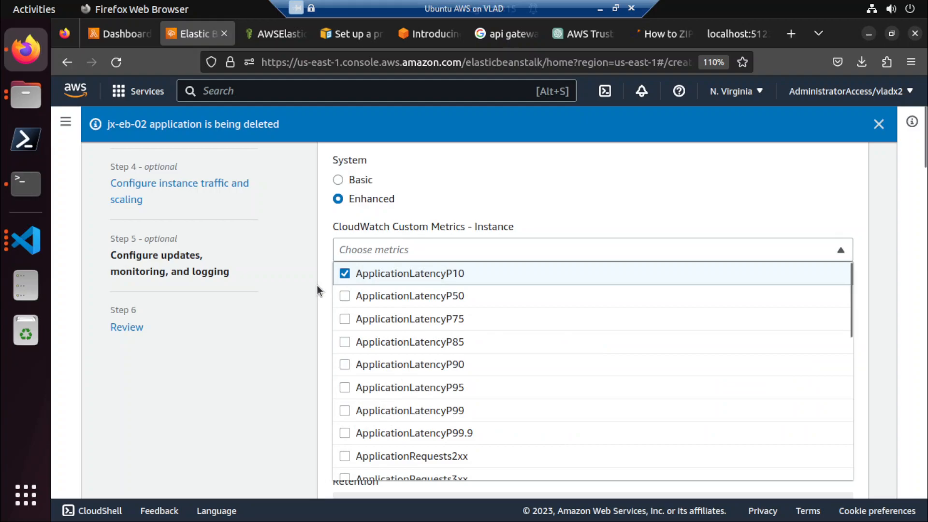
pyautogui.click(317, 285)
pyautogui.click(364, 338)
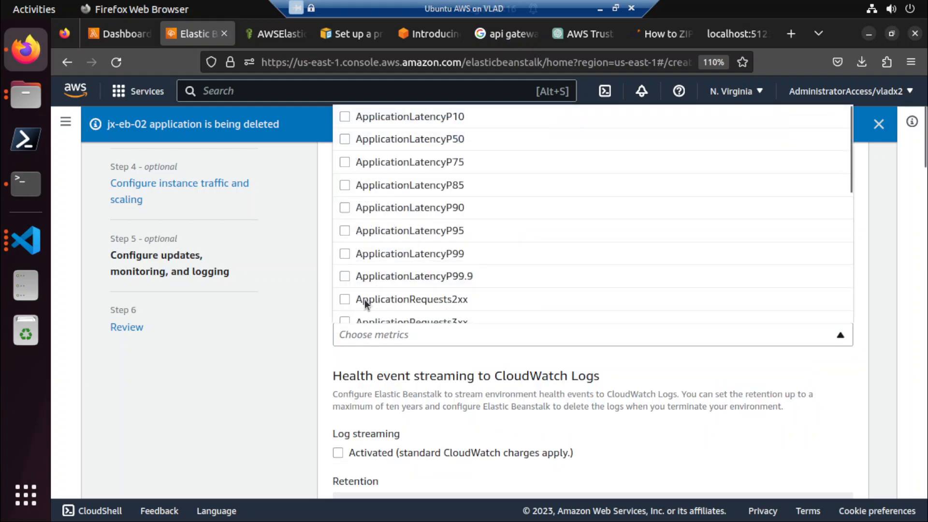
pyautogui.click(384, 117)
pyautogui.click(304, 402)
# Set Ignore health check to True in the deployment preferences.
pyautogui.scroll(-5, 303, 403)
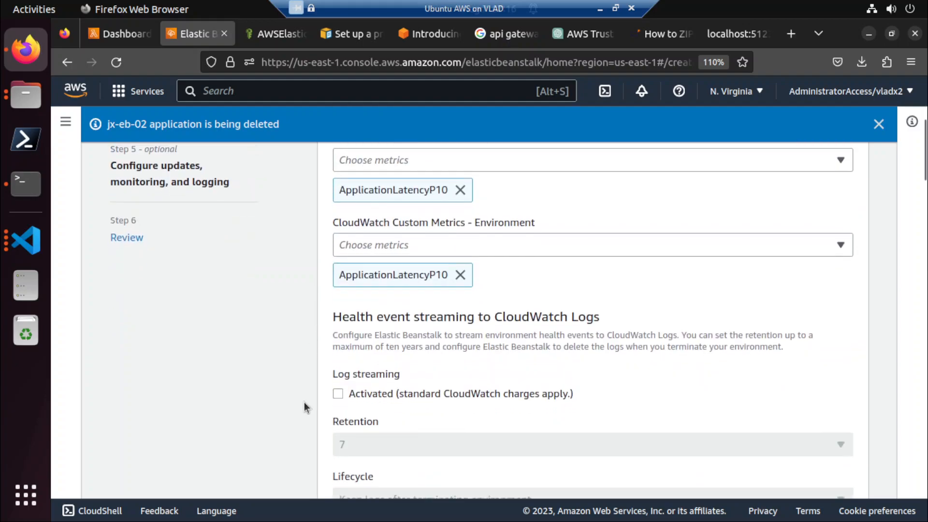
pyautogui.scroll(-2, 304, 402)
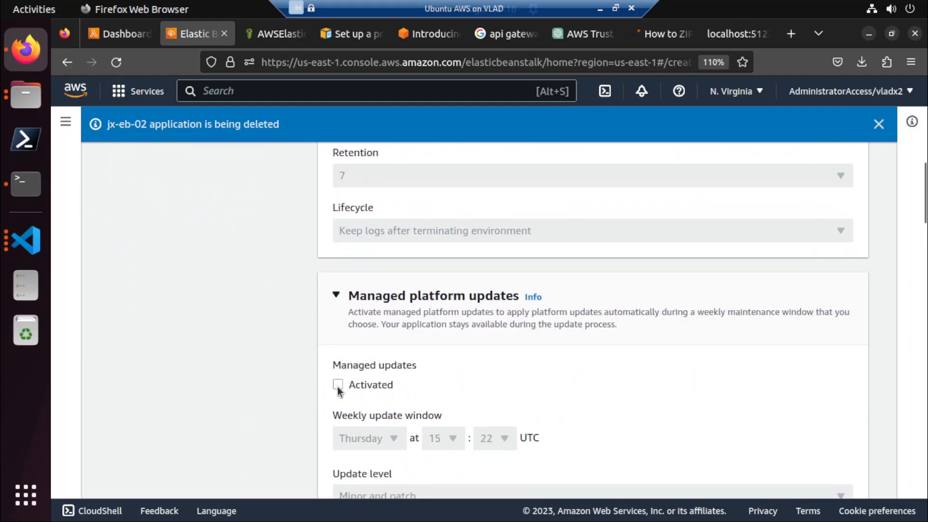
pyautogui.scroll(-4, 337, 391)
pyautogui.scroll(-2, 337, 390)
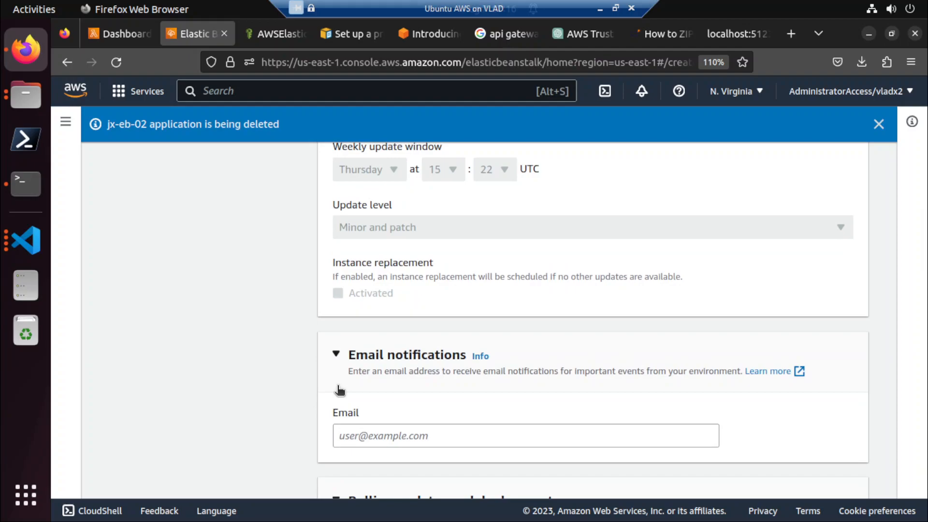
pyautogui.scroll(-7, 340, 391)
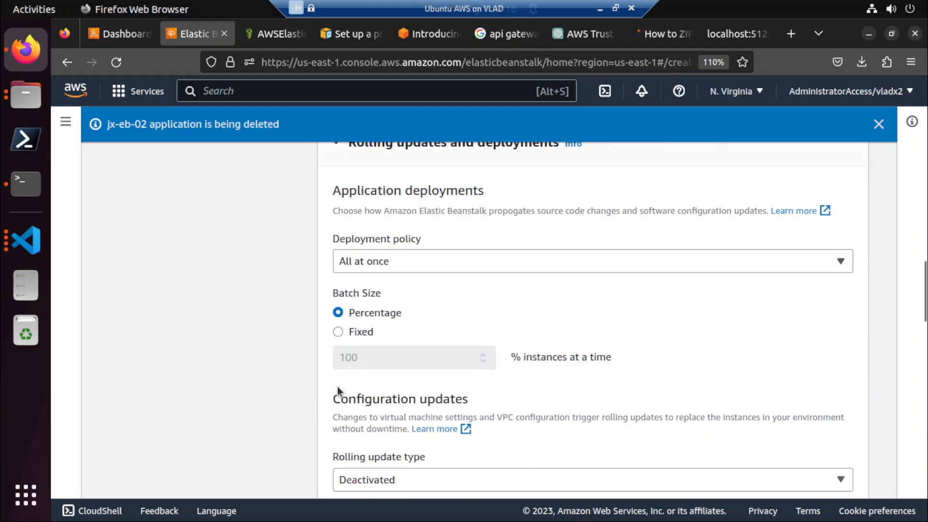
pyautogui.scroll(-5, 338, 386)
pyautogui.scroll(-2, 337, 387)
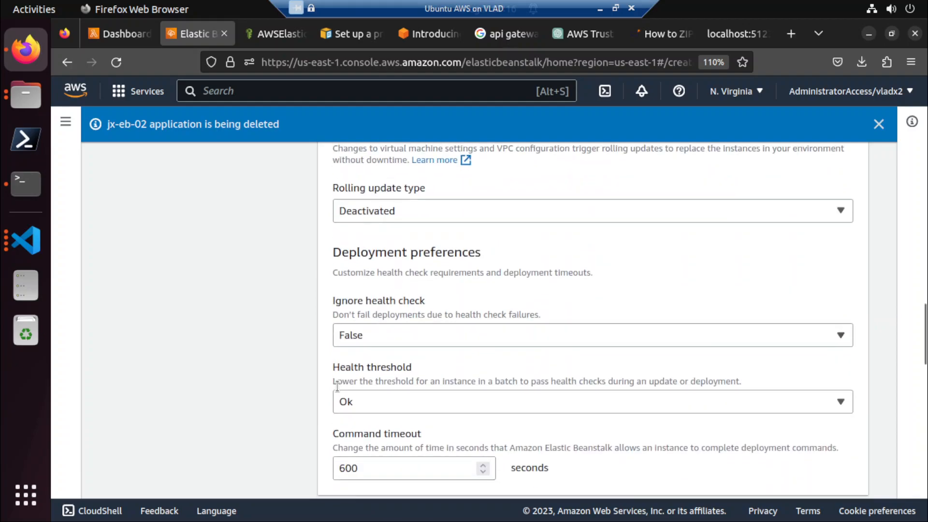
pyautogui.scroll(-2, 338, 387)
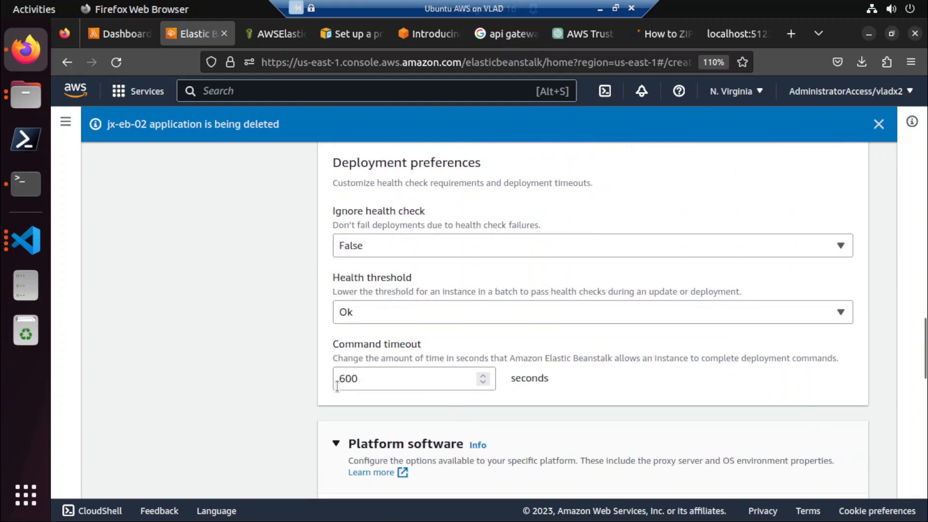
pyautogui.click(378, 245)
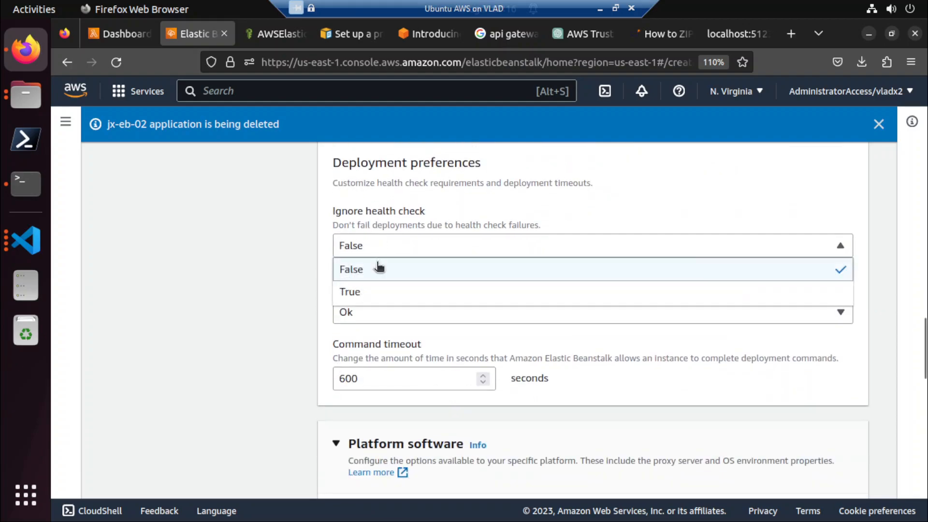
pyautogui.click(361, 292)
# Proceed to the review stage and check the summary down to the error at its end.
pyautogui.scroll(-12, 297, 302)
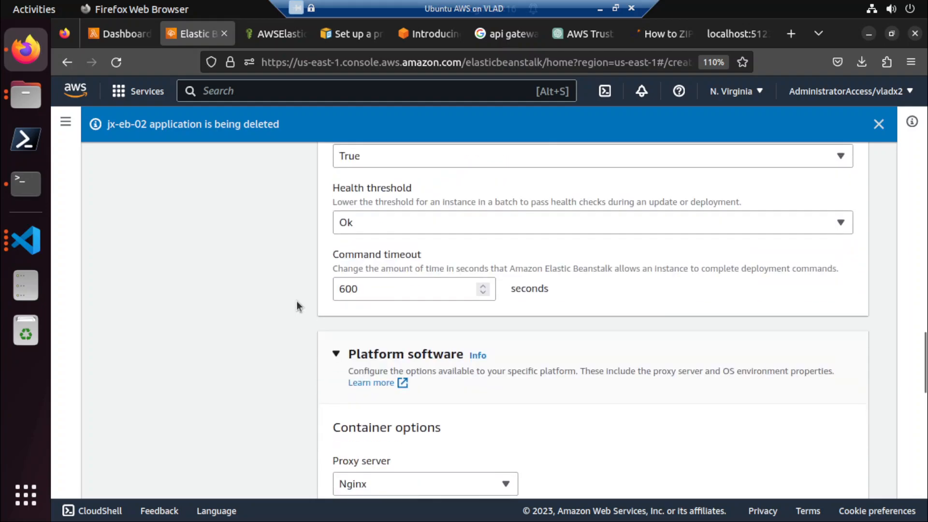
pyautogui.scroll(-8, 297, 304)
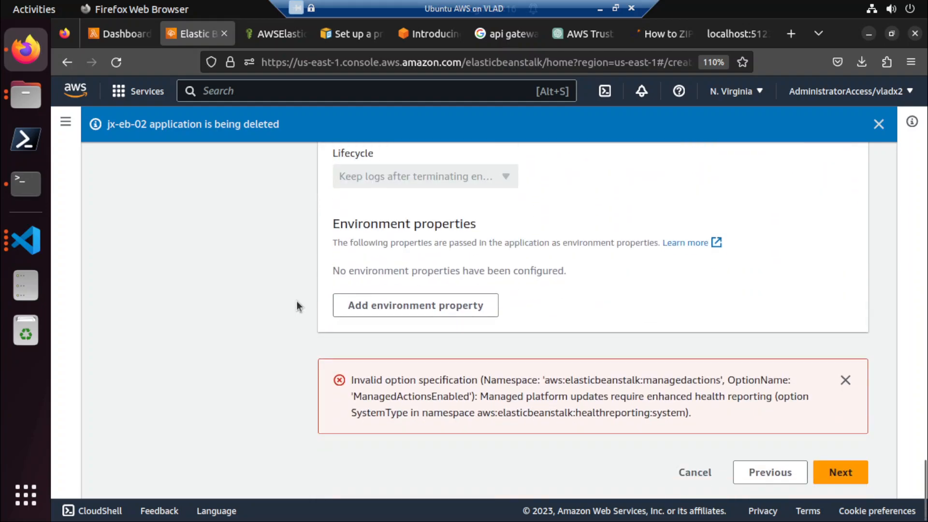
pyautogui.click(830, 481)
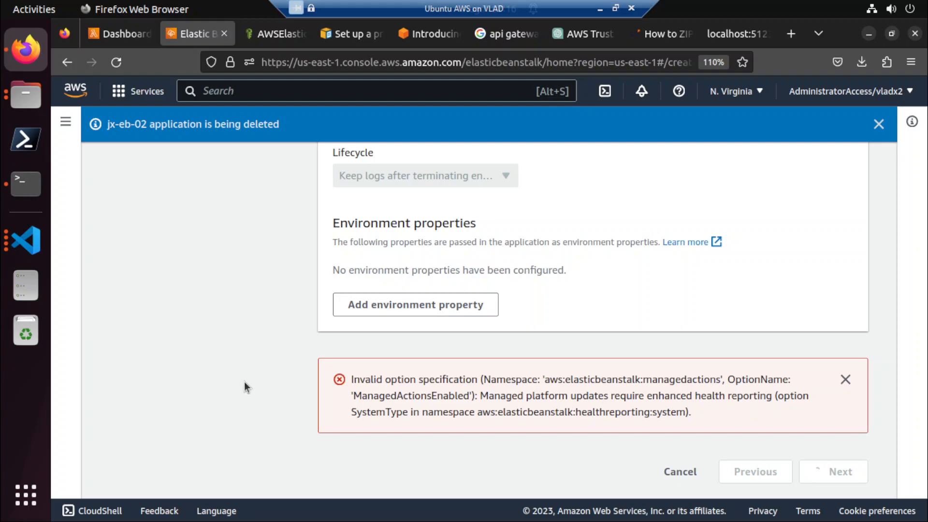
pyautogui.scroll(-10, 691, 367)
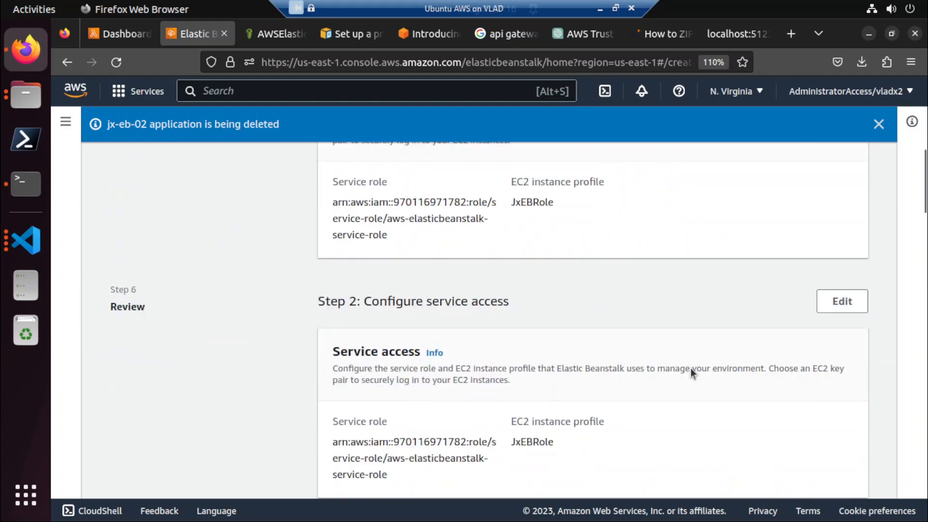
pyautogui.scroll(-15, 691, 367)
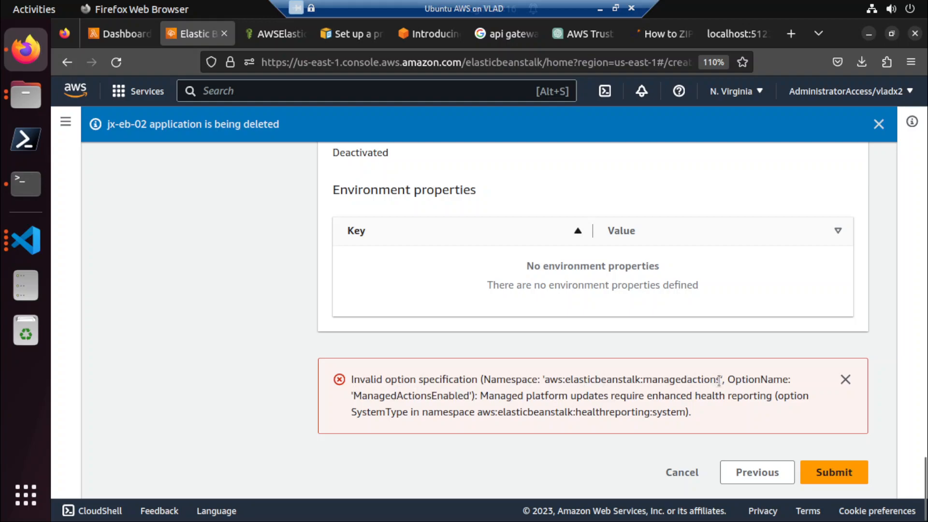
# Dismiss the jx-eb-02 deletion notice and leave the creation wizard for the Elastic Beanstalk applications list.
pyautogui.scroll(20, 537, 320)
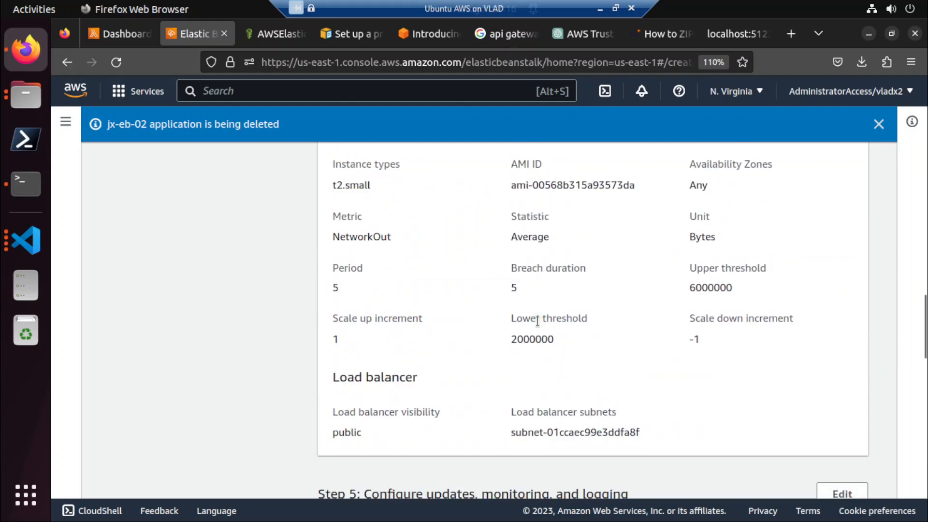
pyautogui.scroll(3, 537, 321)
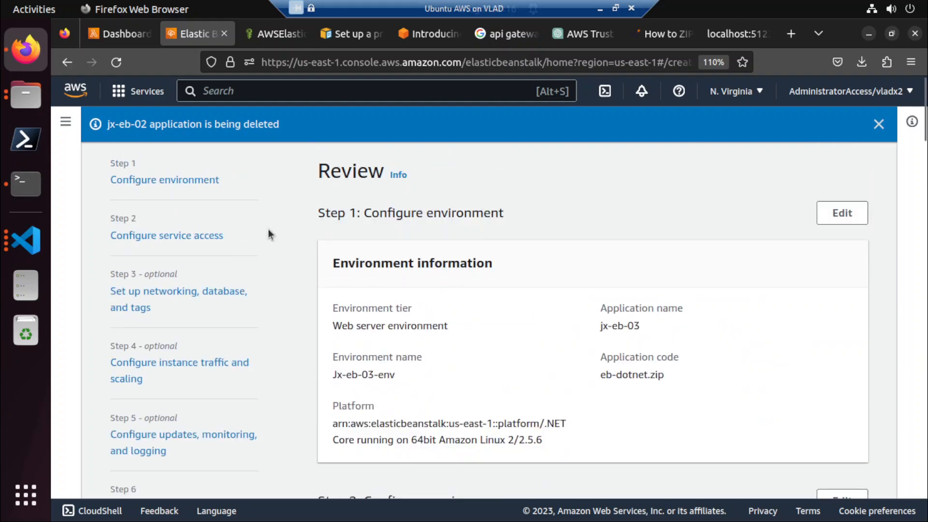
pyautogui.click(879, 125)
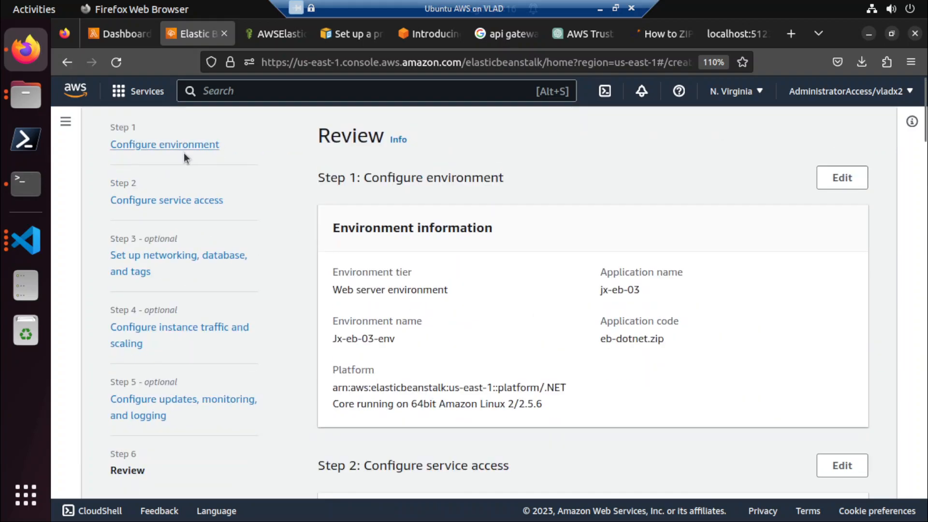
pyautogui.click(65, 121)
pyautogui.click(120, 177)
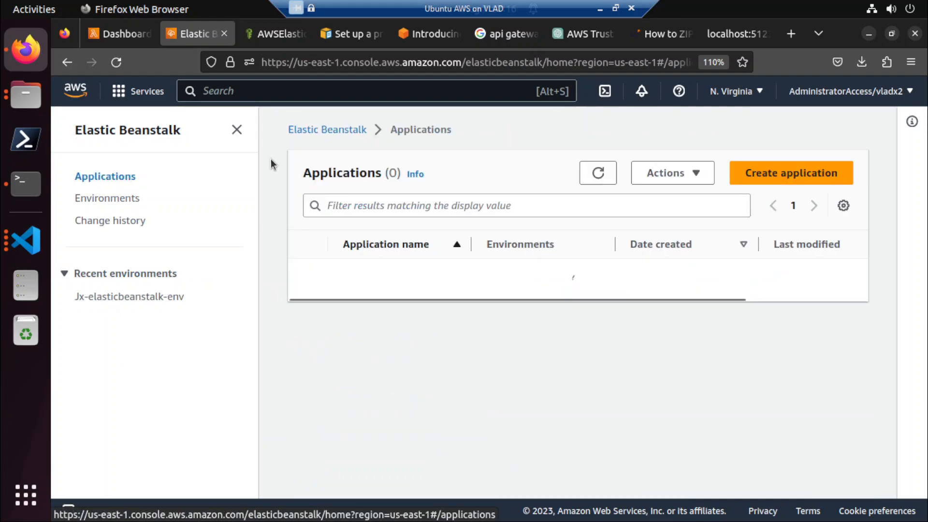
# Delete the jx-eb-03 application, confirming the deletion with its name.
pyautogui.click(308, 278)
pyautogui.click(686, 180)
pyautogui.click(674, 221)
pyautogui.click(532, 328)
pyautogui.moveTo(376, 273); pyautogui.dragTo(418, 274)
pyautogui.hotkey('ctrl', 'c')
pyautogui.click(385, 323)
pyautogui.hotkey('ctrl', 'v')
pyautogui.click(650, 379)
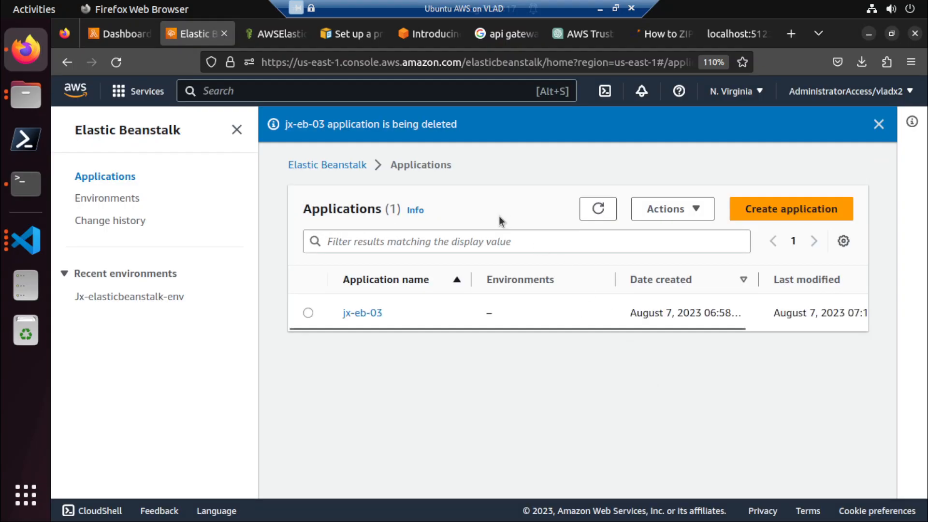
# Check the Jx-elasticbeanstalk-env environment and the actions available for it, and refresh the environments list.
pyautogui.click(130, 298)
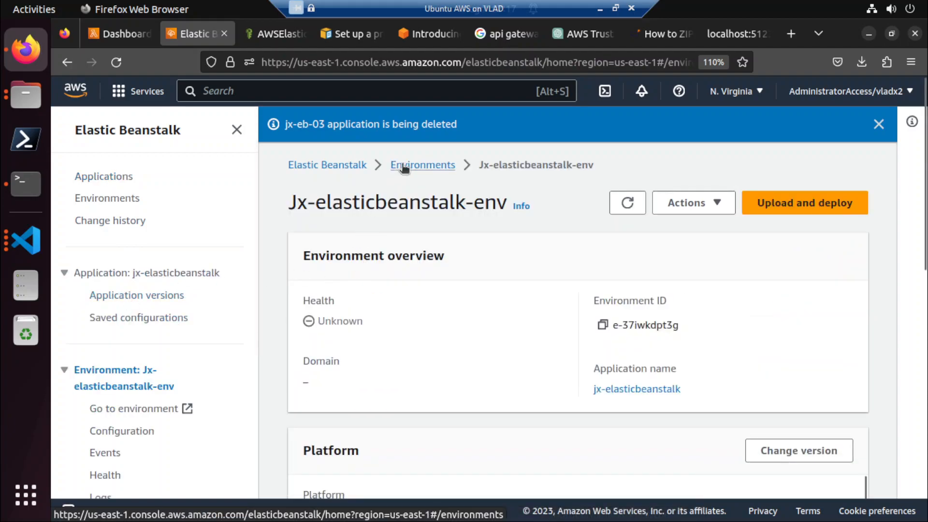
pyautogui.click(403, 166)
pyautogui.click(308, 309)
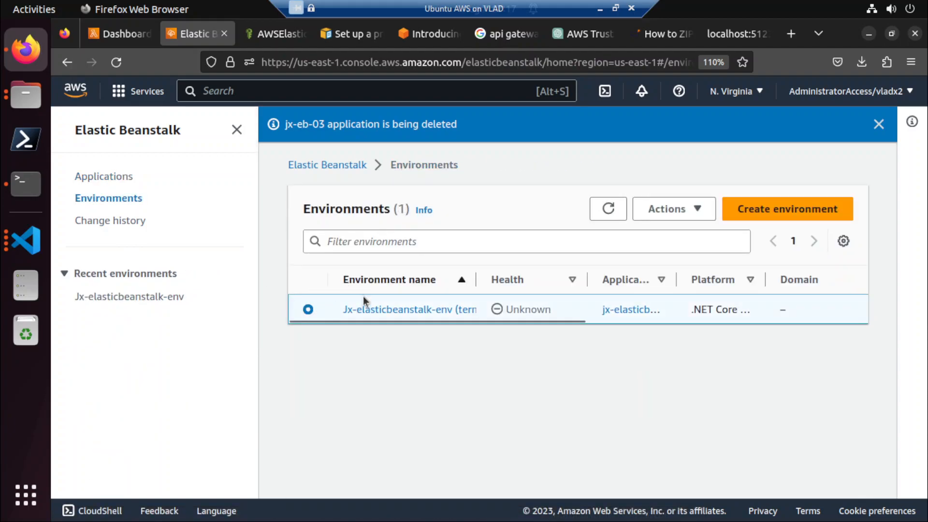
pyautogui.click(662, 210)
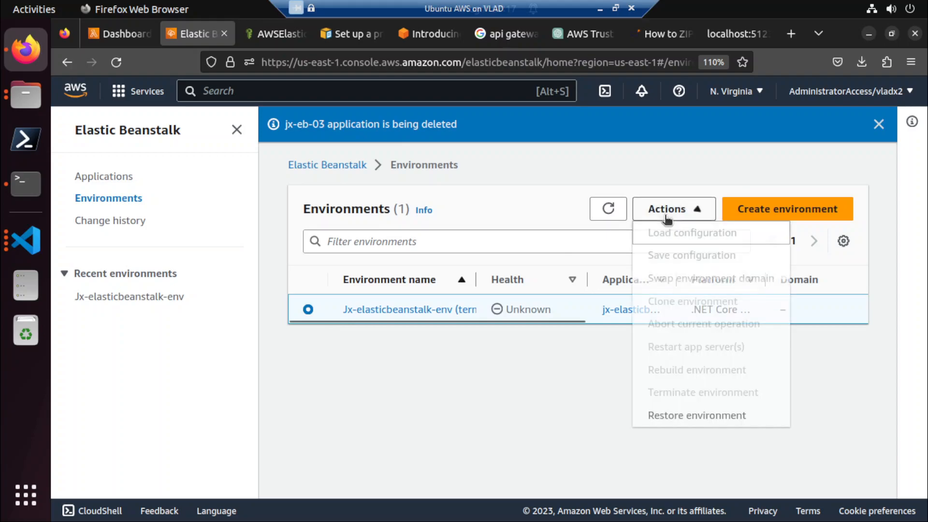
pyautogui.click(533, 193)
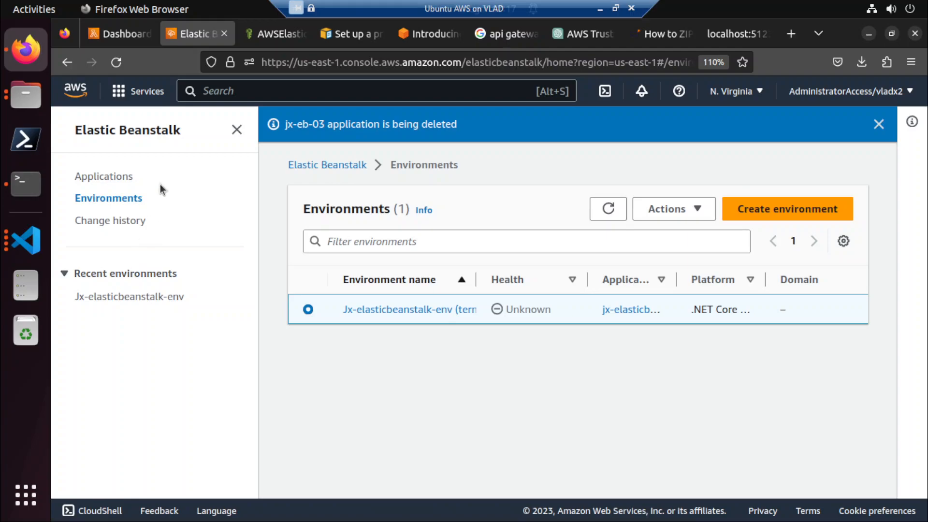
pyautogui.click(601, 216)
pyautogui.click(111, 177)
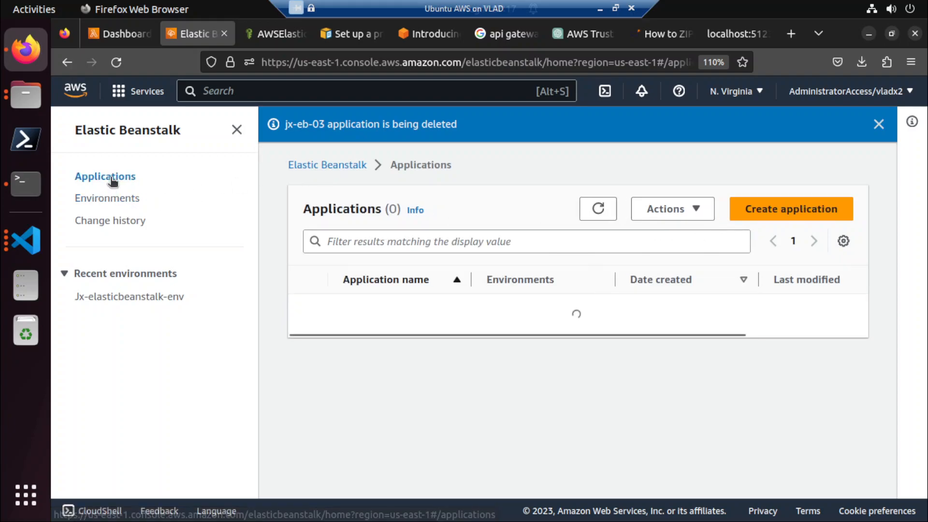
pyautogui.click(115, 221)
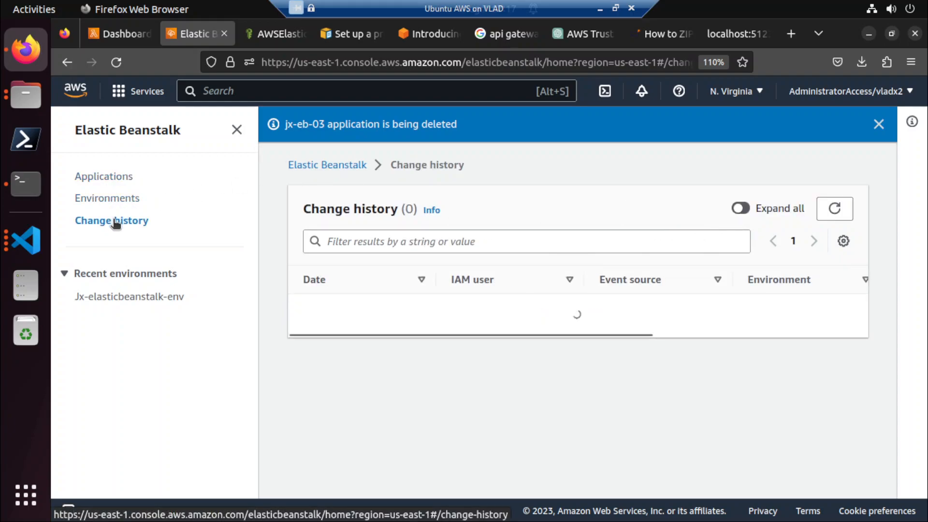
pyautogui.click(112, 177)
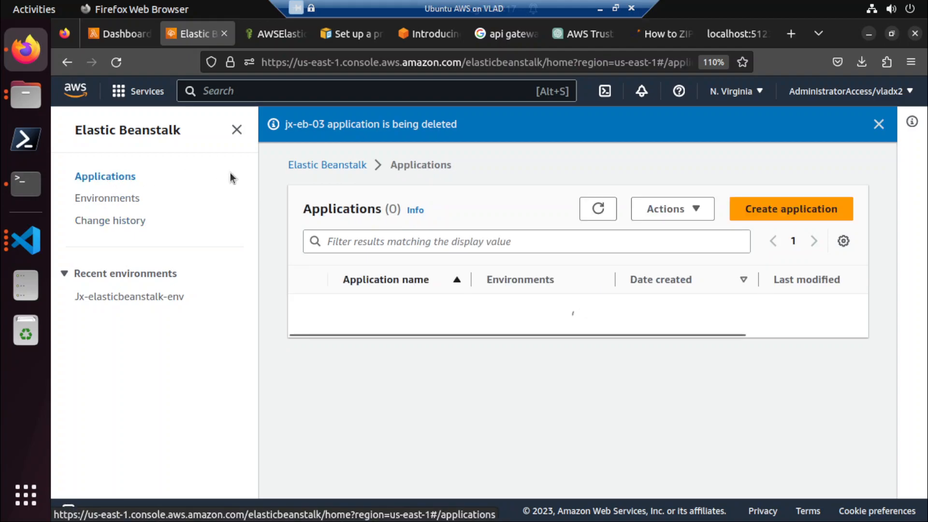
pyautogui.click(353, 167)
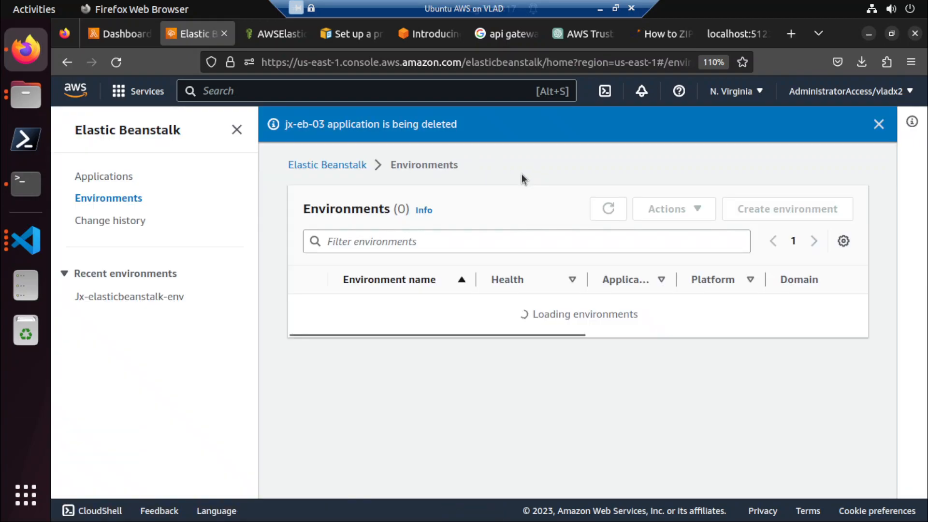
pyautogui.click(122, 176)
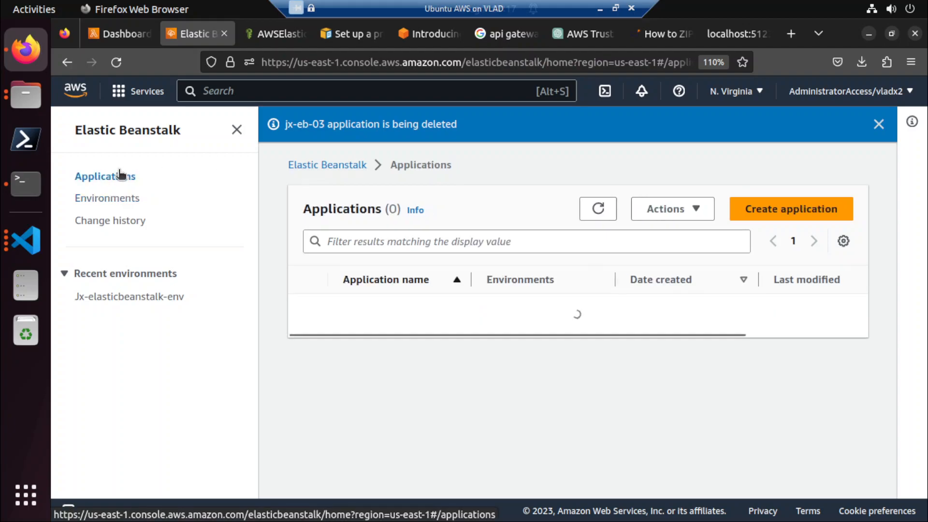
pyautogui.click(745, 209)
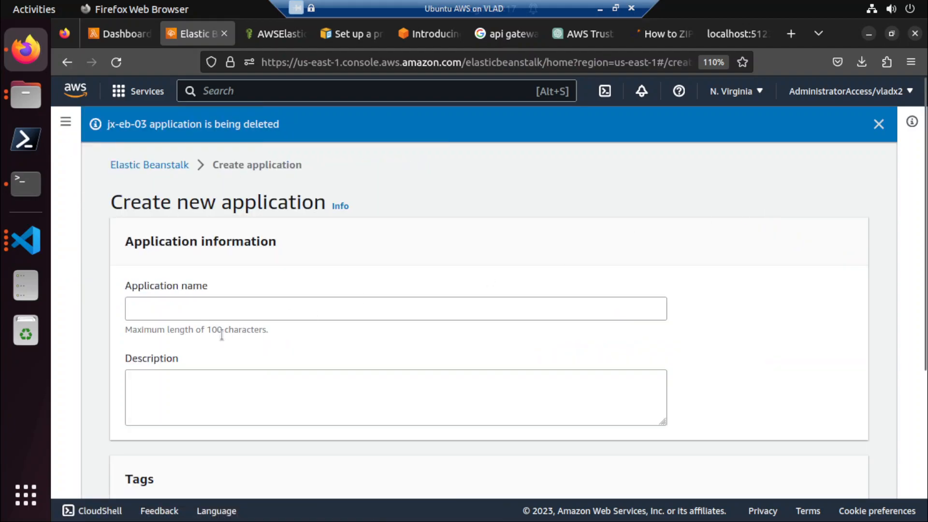
pyautogui.scroll(-4, 221, 316)
pyautogui.scroll(5, 222, 317)
pyautogui.click(173, 167)
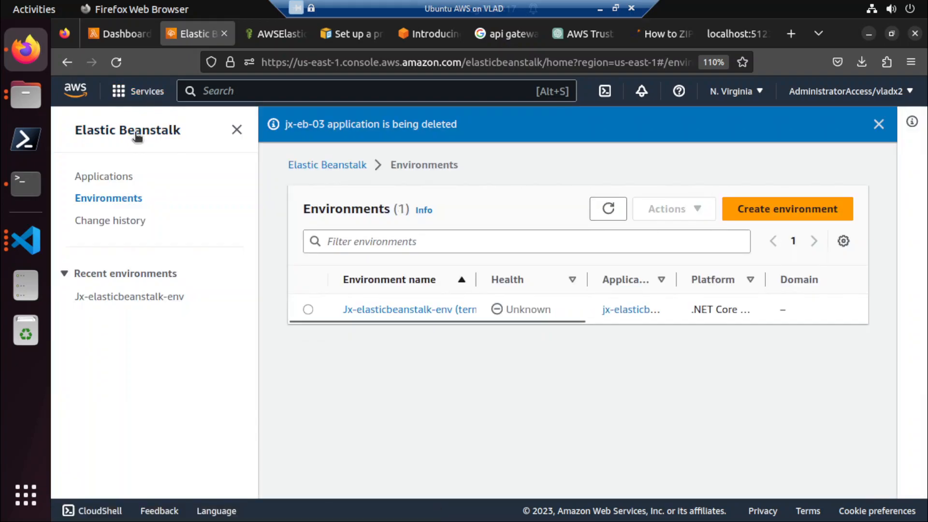
# Start creating a web server application from the Elastic Beanstalk welcome page and name it jx-eb-04.
pyautogui.click(136, 128)
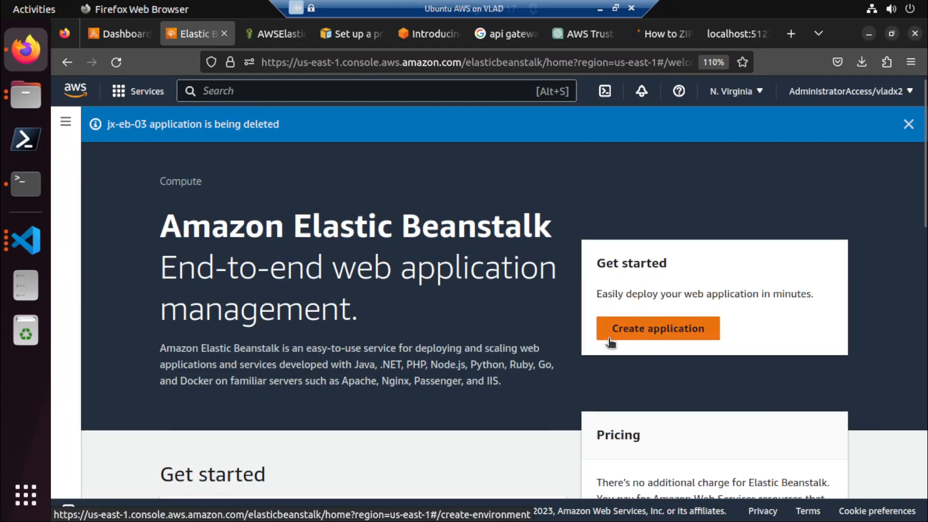
pyautogui.scroll(-5, 610, 344)
pyautogui.scroll(5, 609, 340)
pyautogui.click(617, 337)
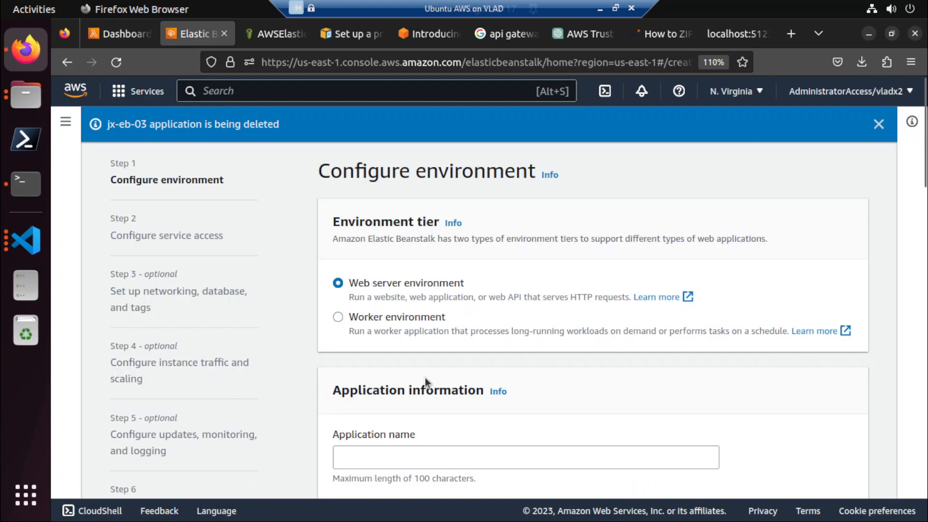
pyautogui.scroll(-3, 366, 332)
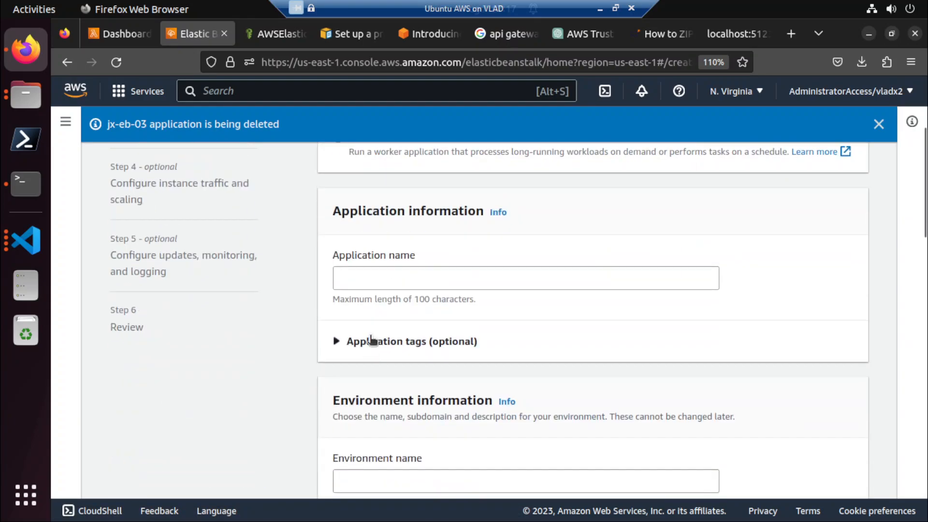
pyautogui.click(383, 282)
pyautogui.write('jx-eb-03')
pyautogui.press('BackSpace')
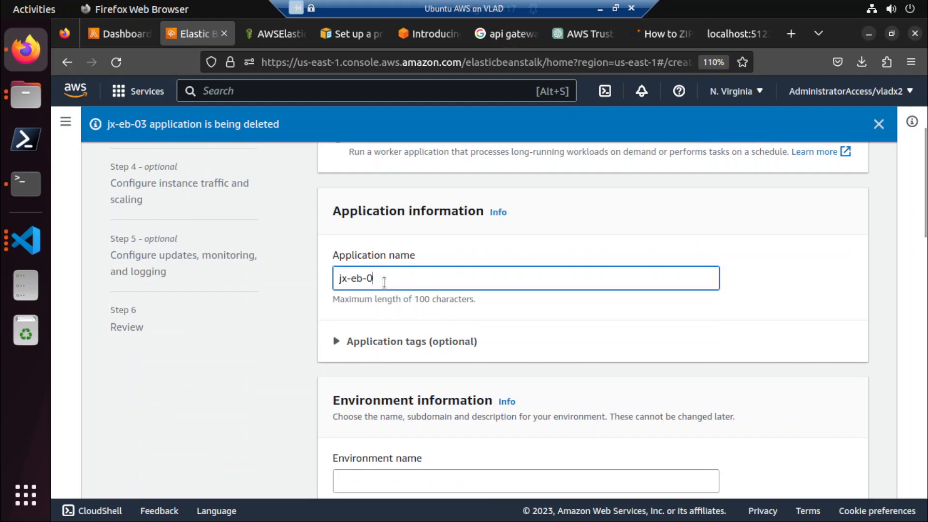
pyautogui.write('4')
pyautogui.hotkey('ctrl', 'a')
# Choose the managed .NET Core on Linux platform, branch .NET Core running on 64bit Amazon Linux 2, version 2.5.6 (Recommended).
pyautogui.scroll(-1, 387, 303)
pyautogui.scroll(-5, 386, 302)
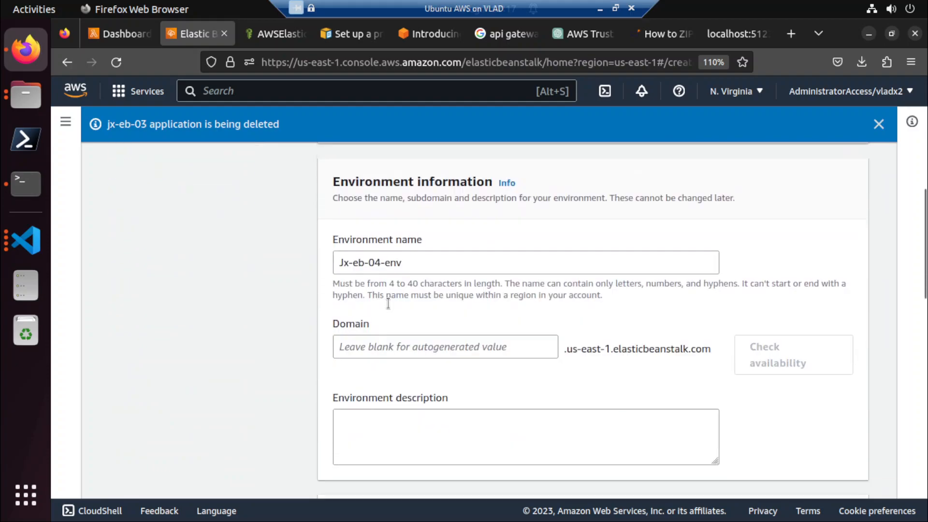
pyautogui.scroll(-3, 422, 319)
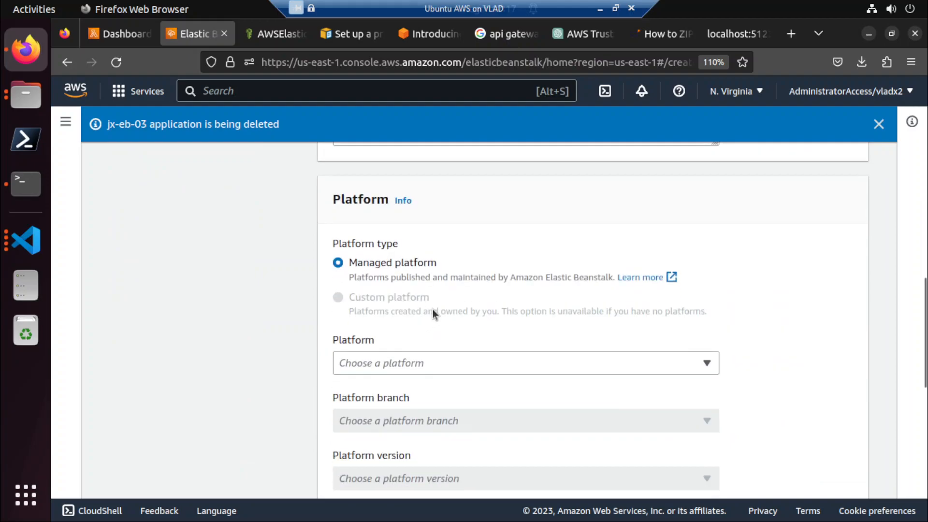
pyautogui.scroll(-2, 507, 317)
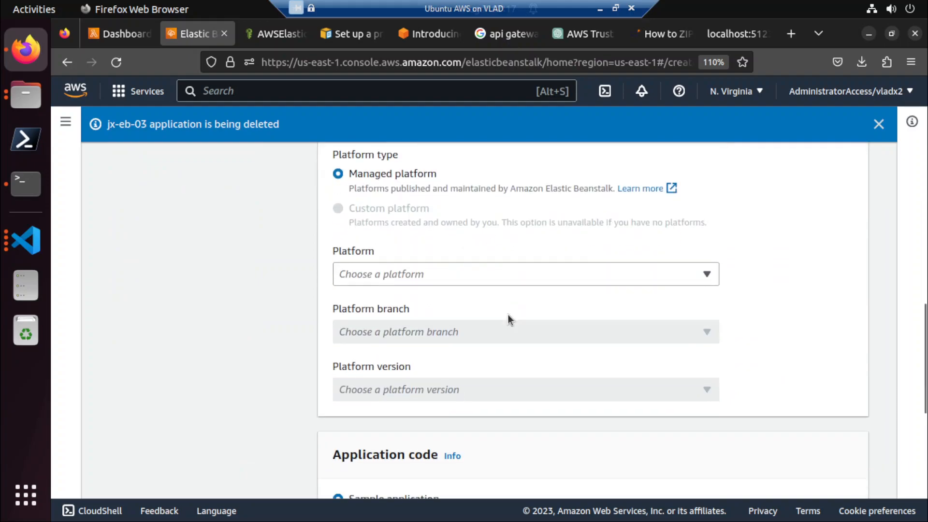
pyautogui.click(482, 272)
pyautogui.click(427, 300)
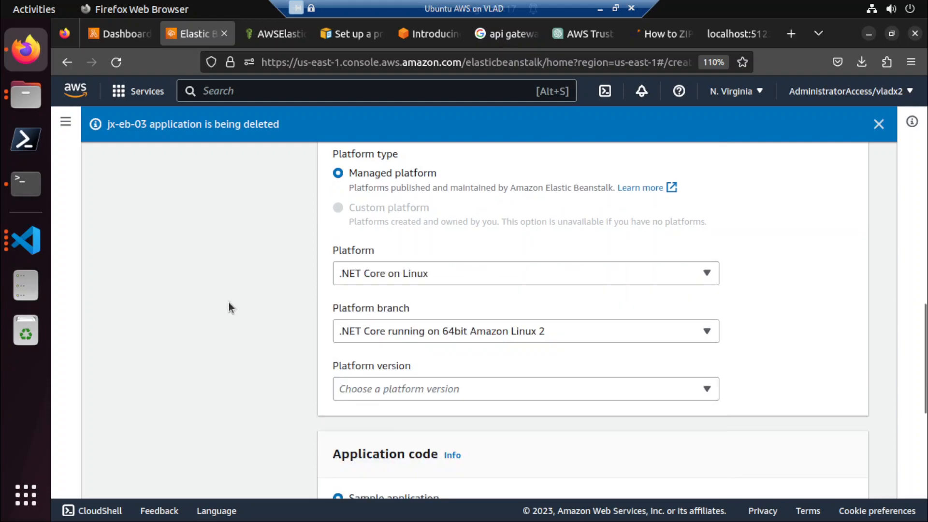
pyautogui.scroll(-2, 227, 304)
pyautogui.click(358, 302)
pyautogui.click(357, 303)
# Choose to upload your own application code and supply the local file eb-dotnet.zip.
pyautogui.scroll(-2, 205, 339)
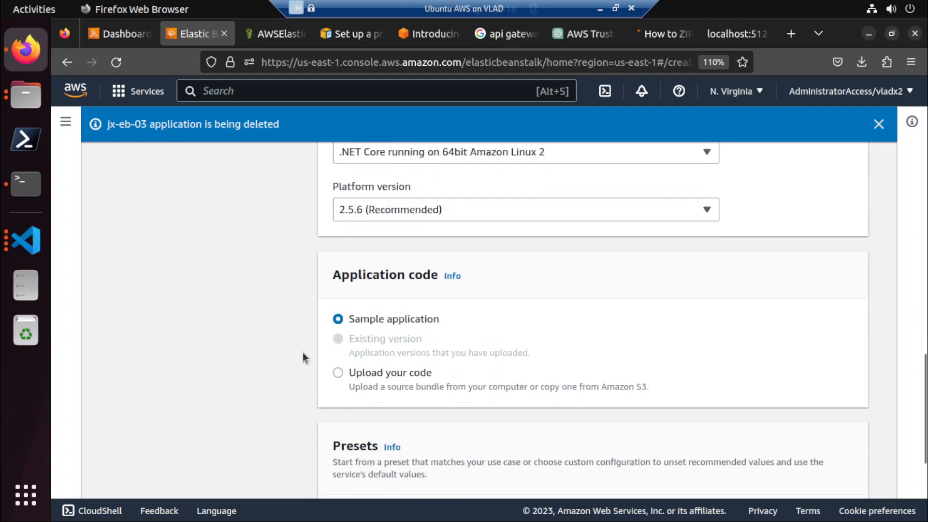
pyautogui.click(349, 372)
pyautogui.scroll(-4, 358, 396)
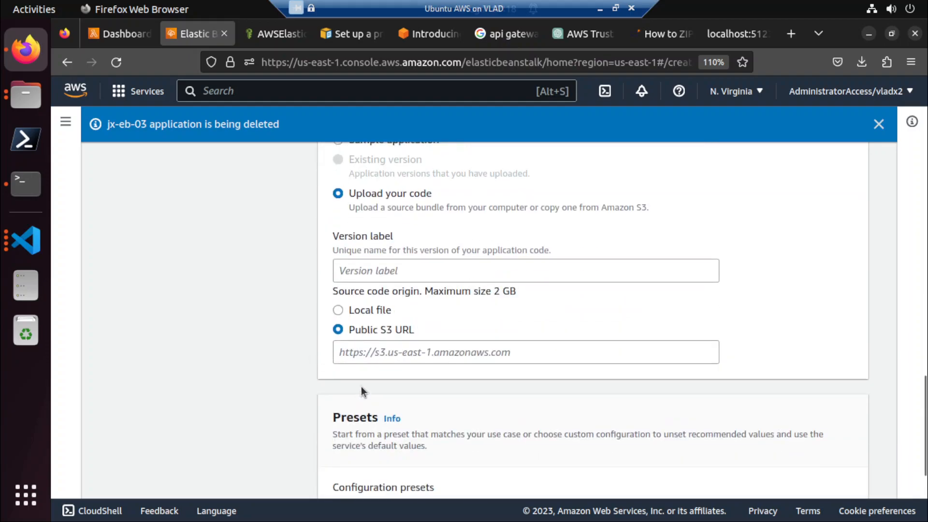
pyautogui.click(374, 309)
pyautogui.click(407, 357)
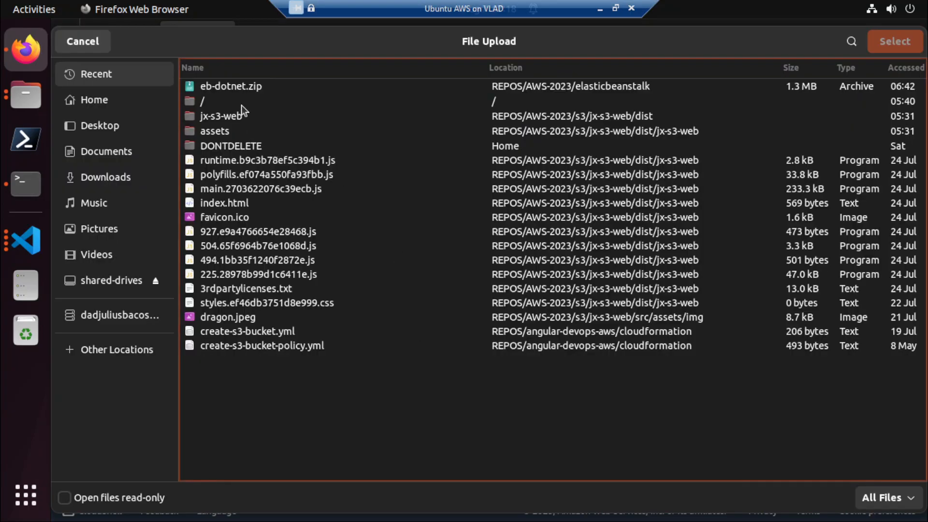
pyautogui.doubleClick(243, 86)
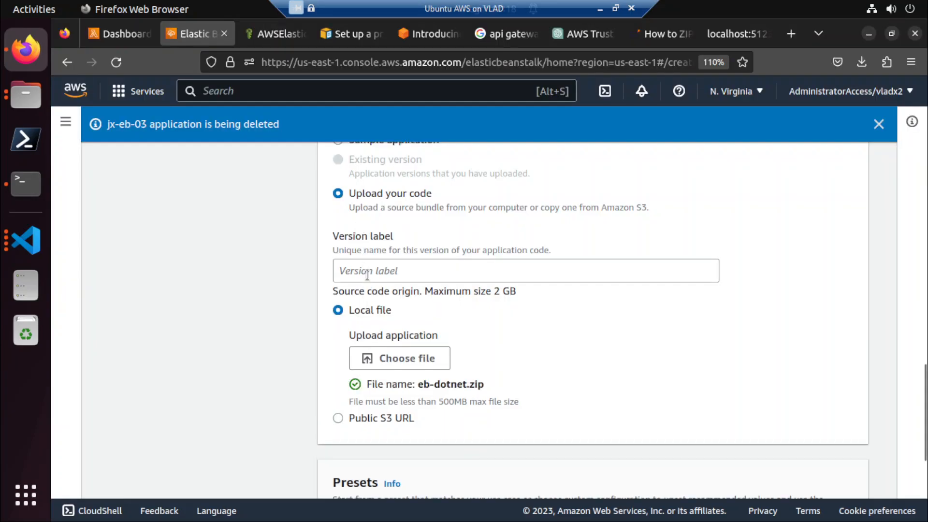
# Label the application version eb-dotnet-04 and continue to the service access stage.
pyautogui.click(367, 275)
pyautogui.write('eb-')
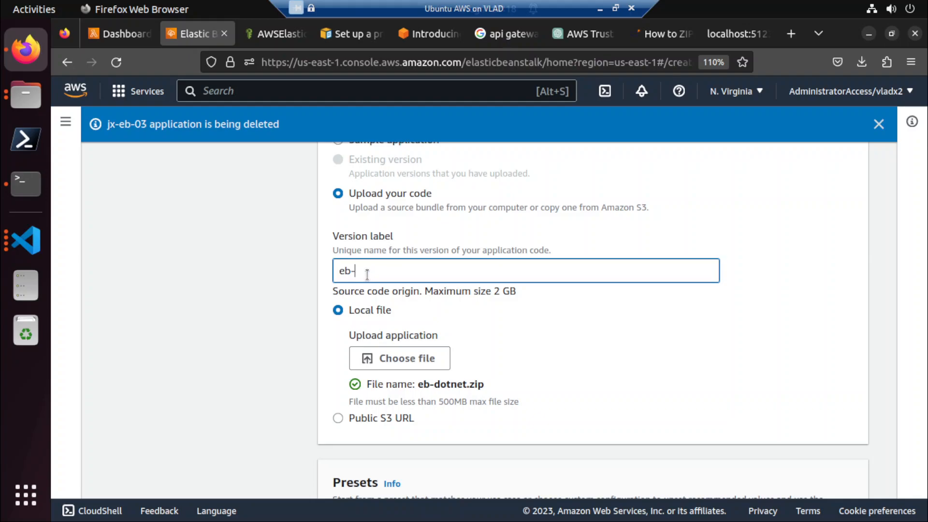
pyautogui.write('dtotnet-04')
pyautogui.scroll(-5, 368, 275)
pyautogui.click(849, 474)
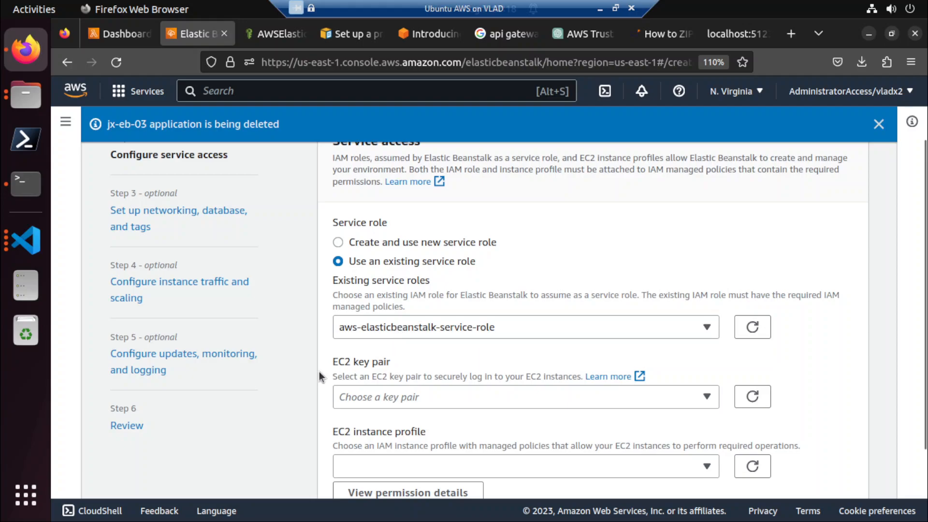
# Set the EC2 instance profile to JxEBRole without a key pair and continue to the networking stage.
pyautogui.scroll(-3, 319, 373)
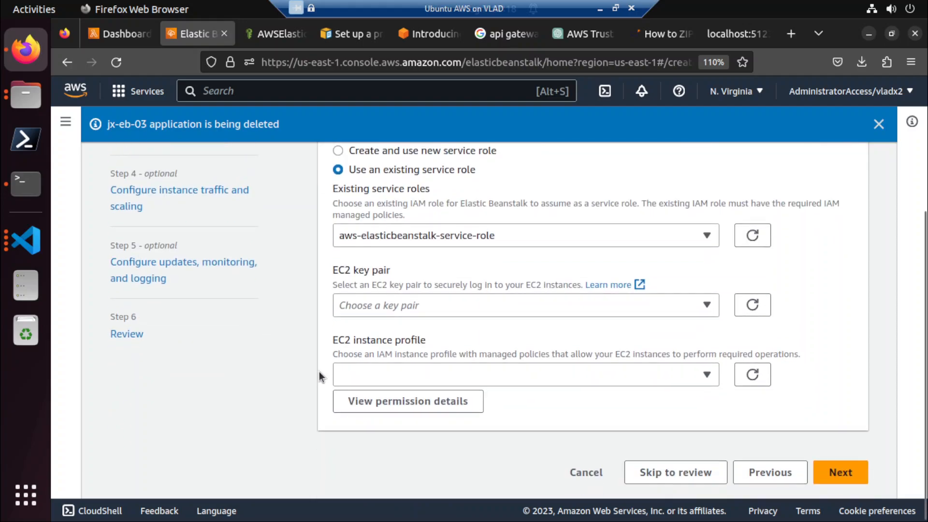
pyautogui.click(366, 305)
pyautogui.click(326, 331)
pyautogui.click(373, 375)
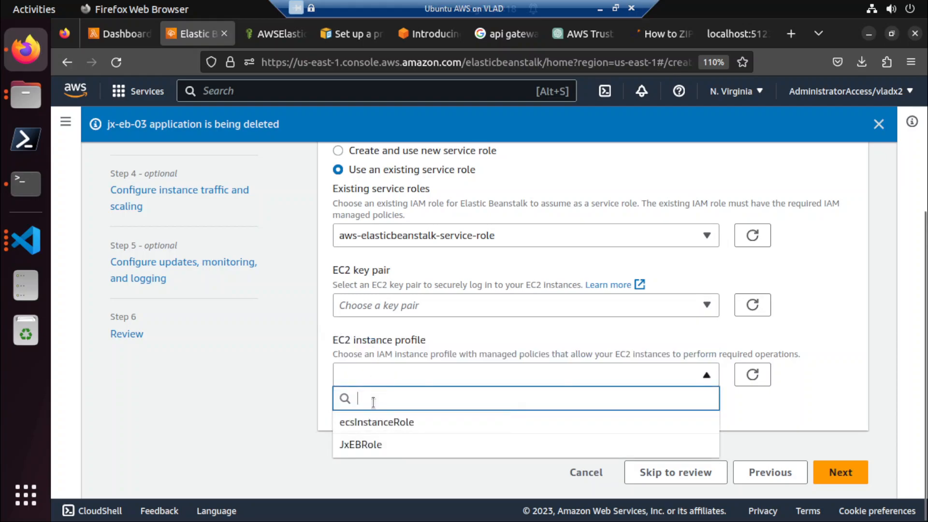
pyautogui.click(373, 444)
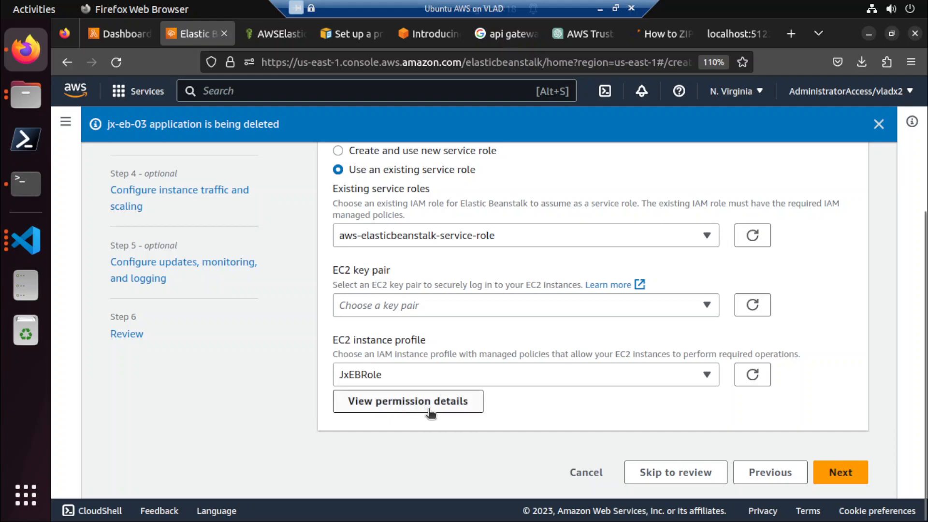
pyautogui.click(843, 474)
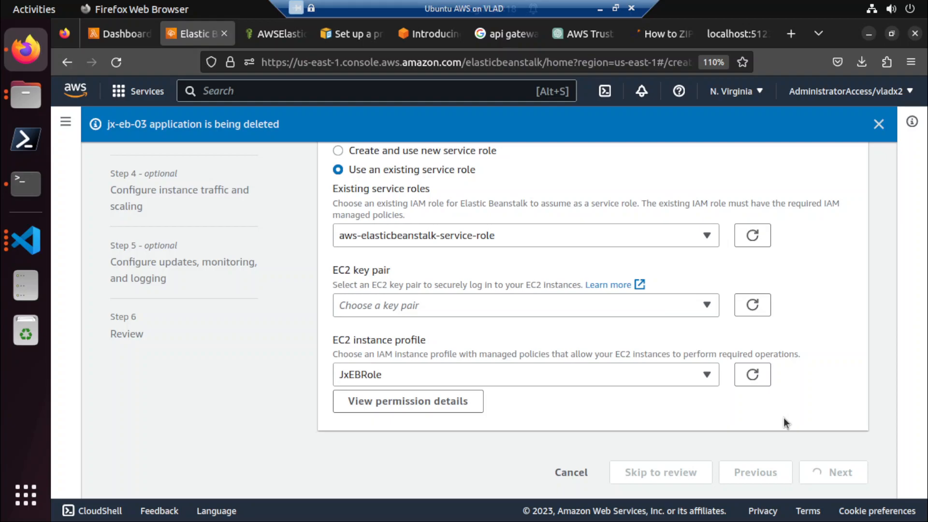
# Select the 172.31.0.0/16 VPC for the environment.
pyautogui.scroll(2, 784, 418)
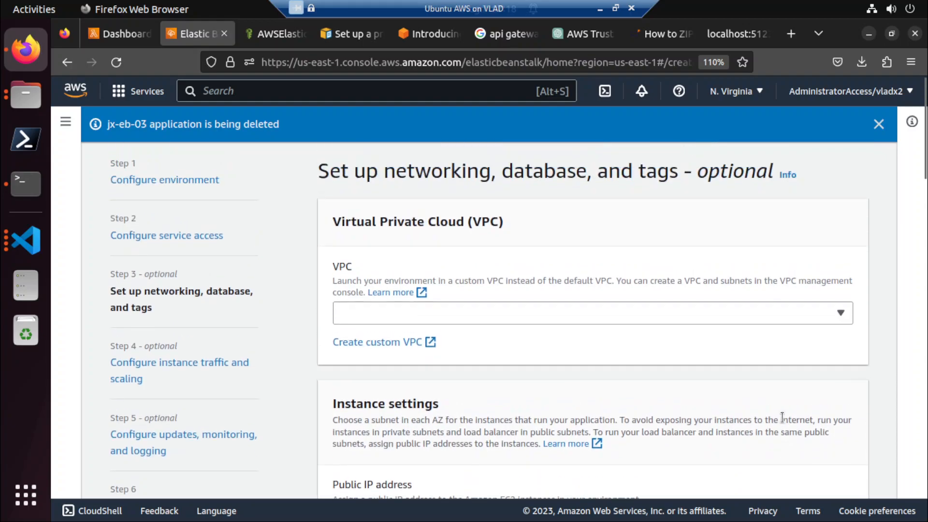
pyautogui.click(388, 312)
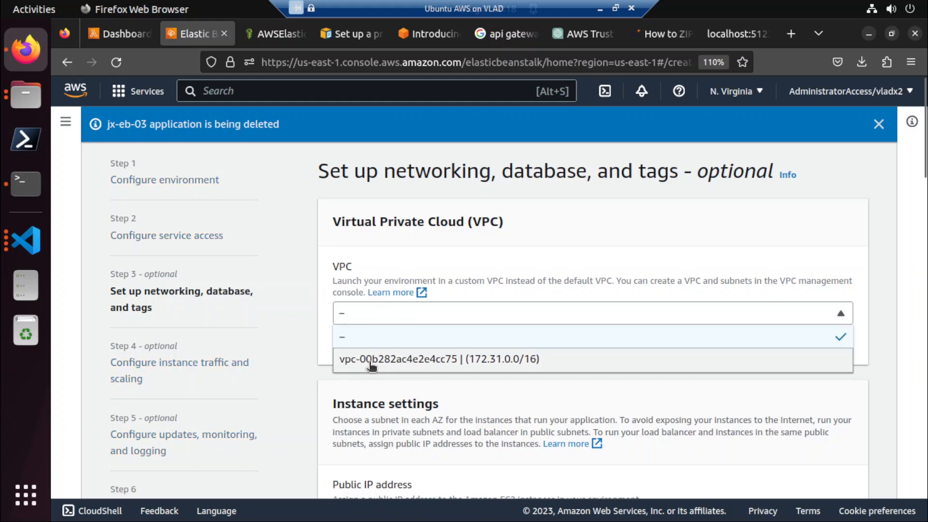
pyautogui.click(344, 358)
# Activate the public IP address for the instances and select one instance subnet.
pyautogui.scroll(-3, 334, 376)
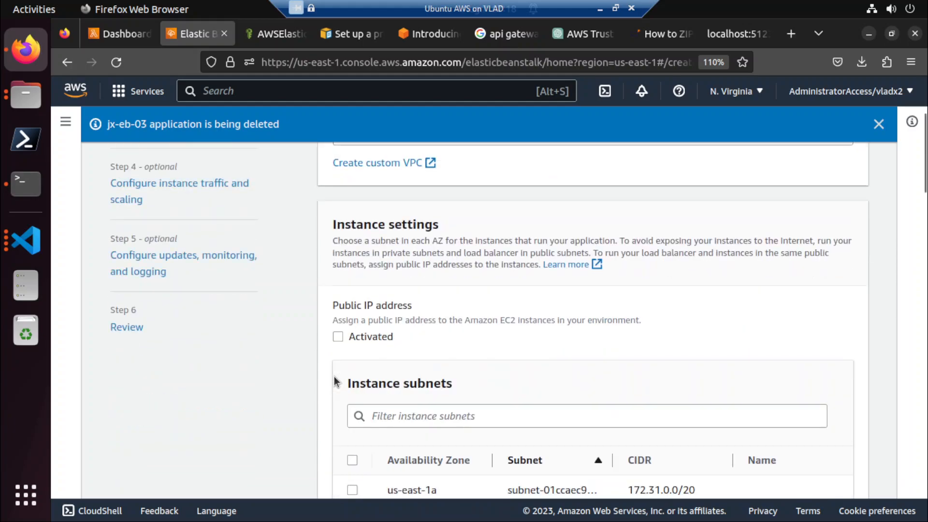
pyautogui.click(338, 336)
pyautogui.scroll(-2, 335, 347)
pyautogui.click(351, 401)
pyautogui.scroll(-6, 350, 402)
pyautogui.scroll(-8, 350, 401)
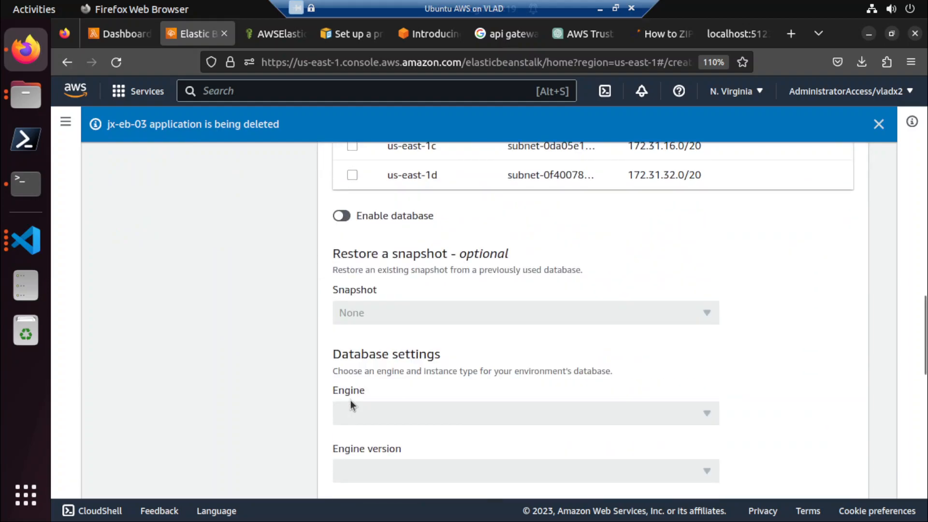
pyautogui.scroll(-3, 350, 401)
pyautogui.scroll(-5, 350, 400)
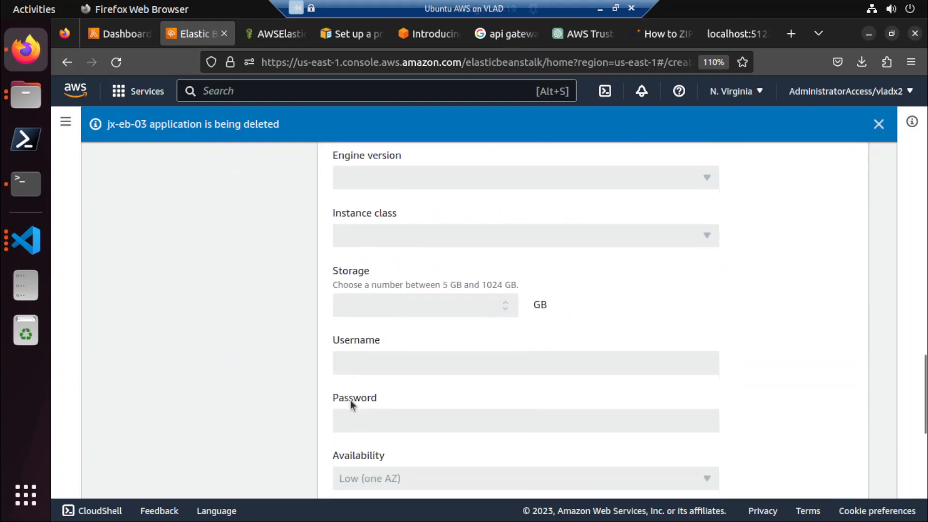
pyautogui.scroll(-5, 350, 399)
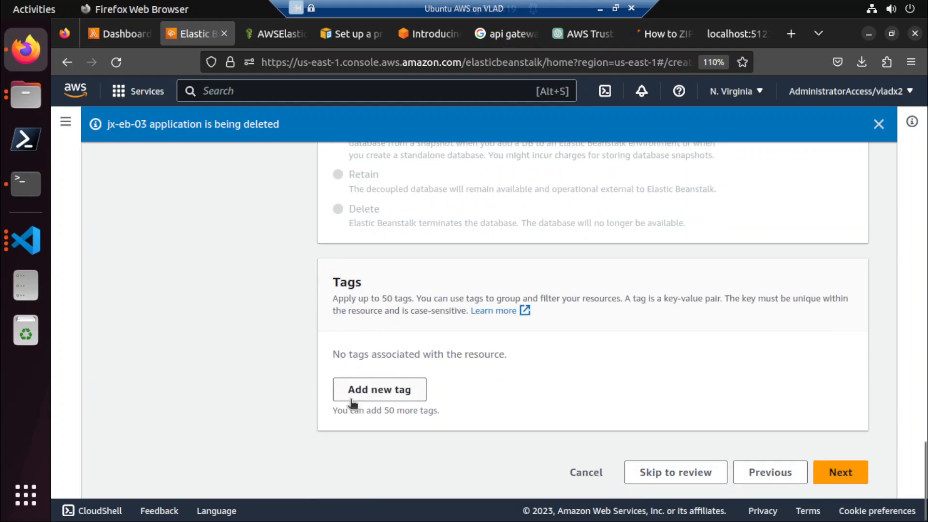
# Continue to the instance traffic and scaling stage and select the default EC2 security group.
pyautogui.click(839, 478)
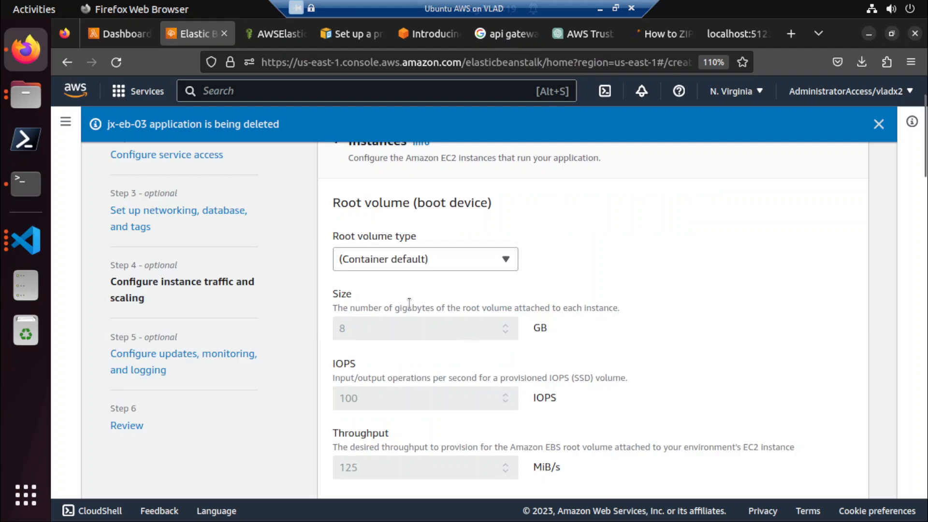
pyautogui.scroll(-5, 437, 381)
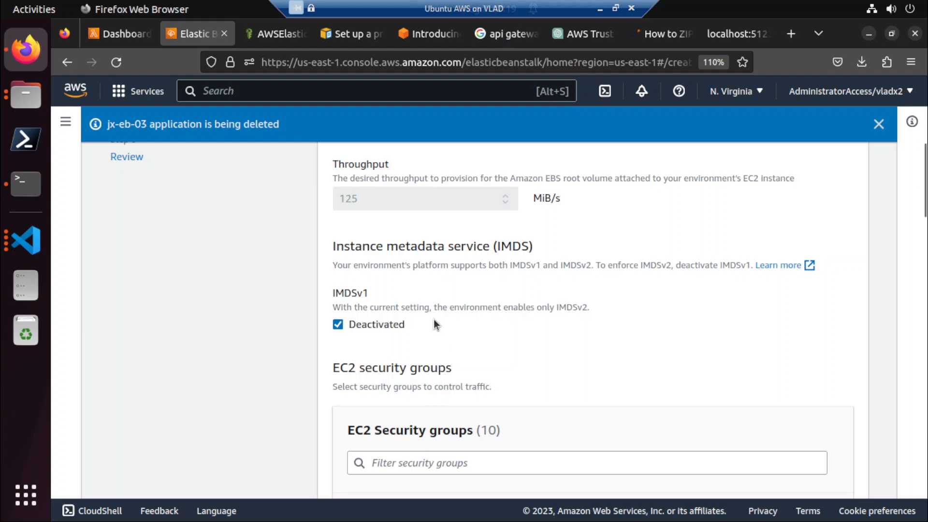
pyautogui.scroll(-3, 433, 324)
pyautogui.click(352, 358)
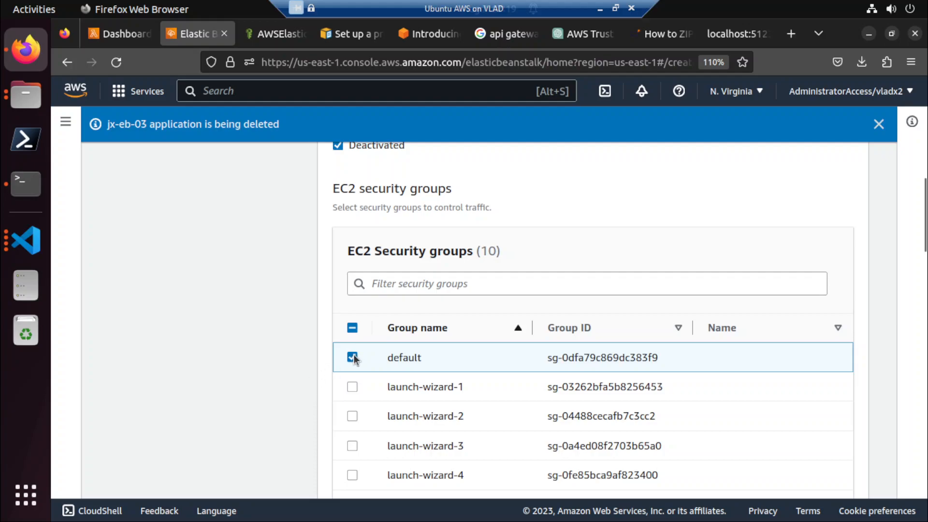
# Remove the t3.micro and t3.small instance types from the environment's capacity settings.
pyautogui.scroll(-5, 268, 404)
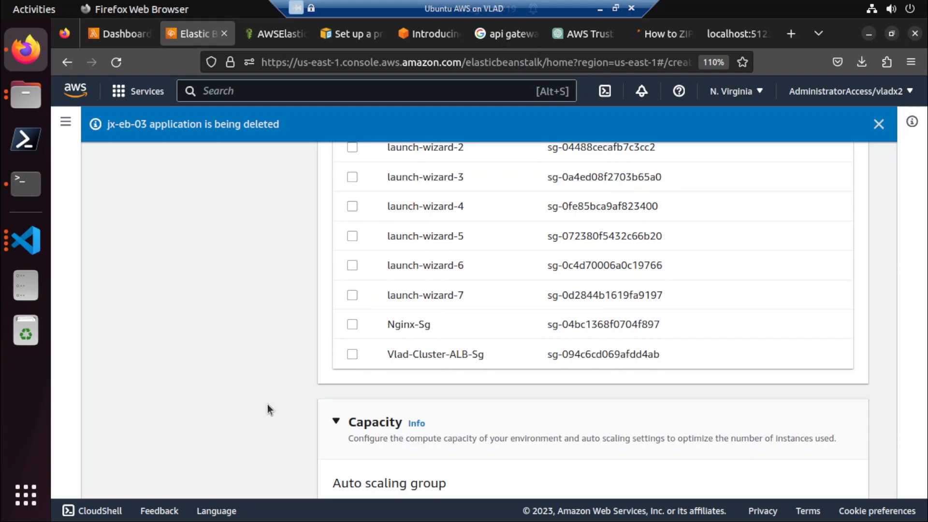
pyautogui.scroll(-2, 268, 405)
pyautogui.scroll(-2, 269, 406)
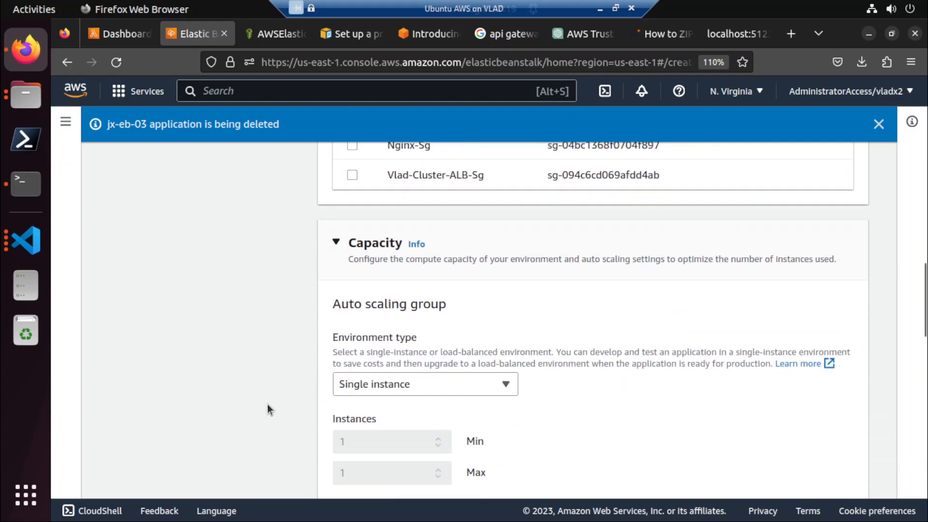
pyautogui.scroll(-2, 268, 405)
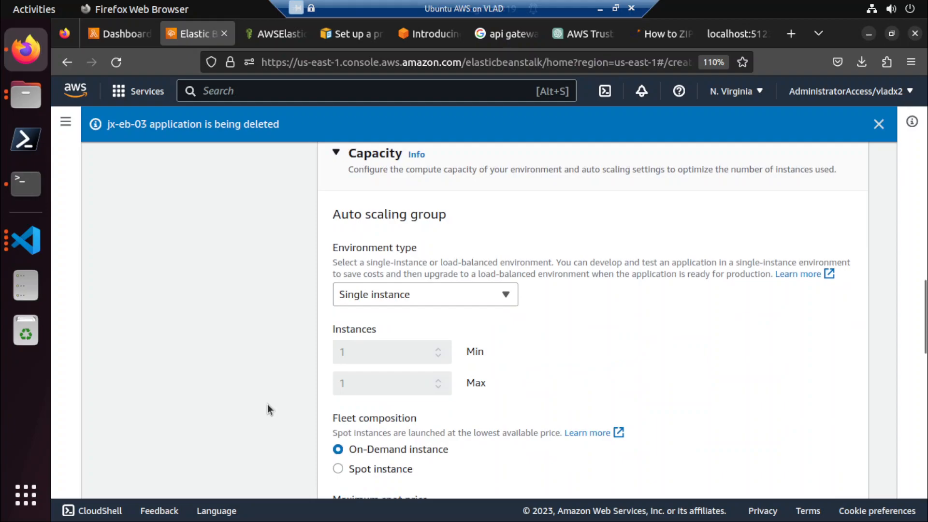
pyautogui.scroll(-4, 268, 409)
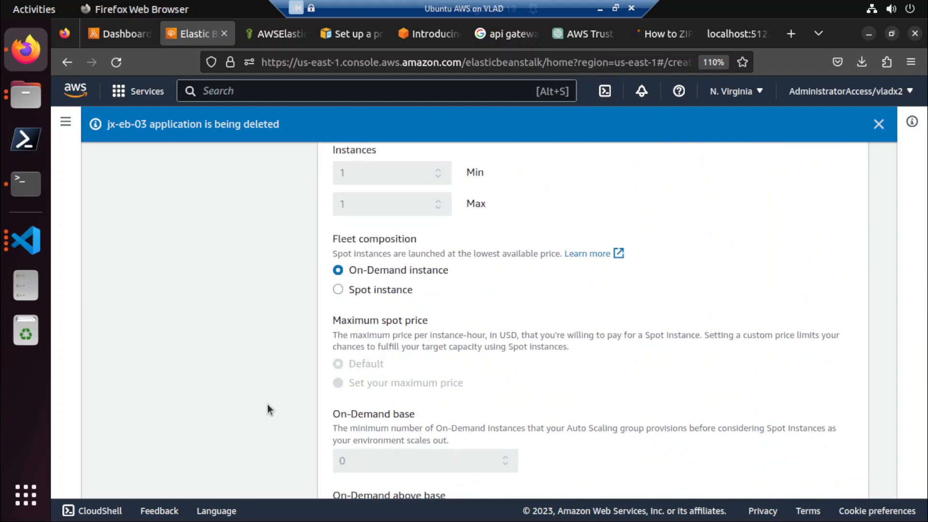
pyautogui.scroll(-5, 267, 409)
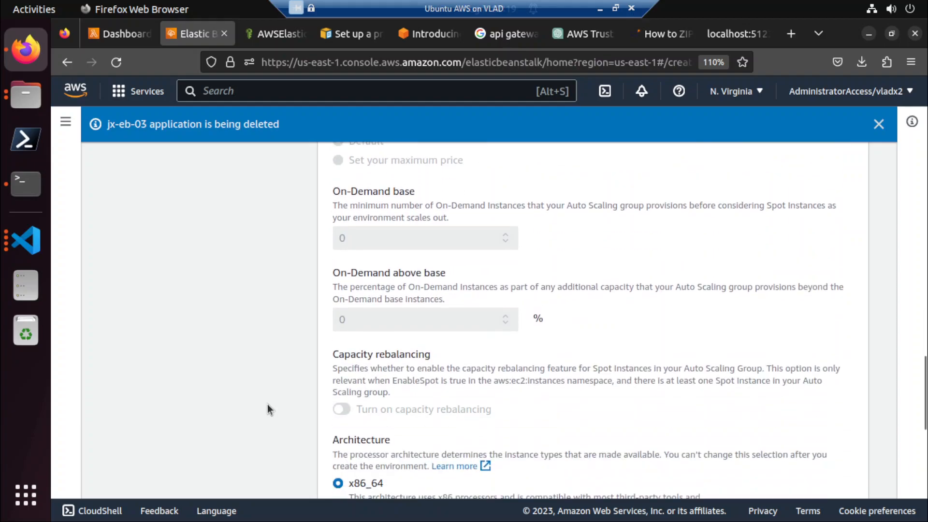
pyautogui.scroll(-3, 268, 409)
pyautogui.scroll(-3, 267, 407)
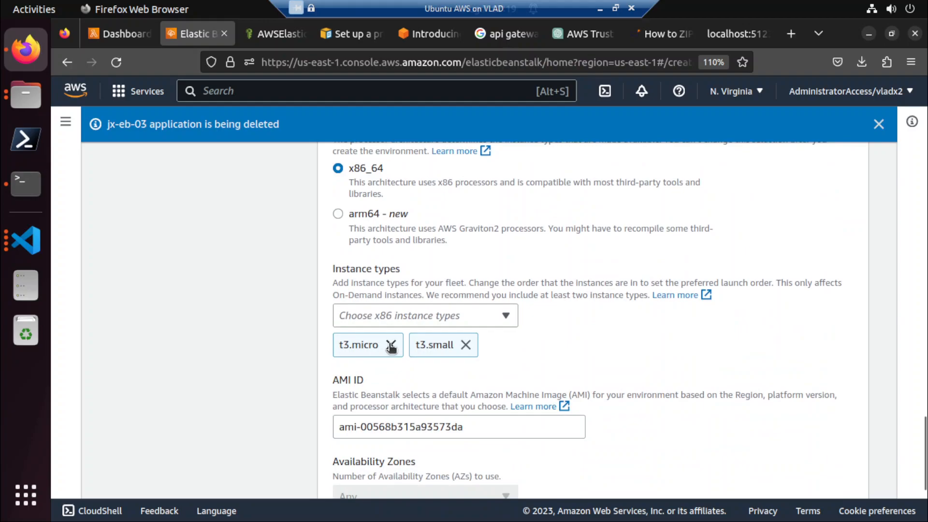
pyautogui.click(389, 345)
pyautogui.click(389, 344)
# Add t2.small as the instance type and continue to the updates, monitoring, and logging stage.
pyautogui.click(392, 318)
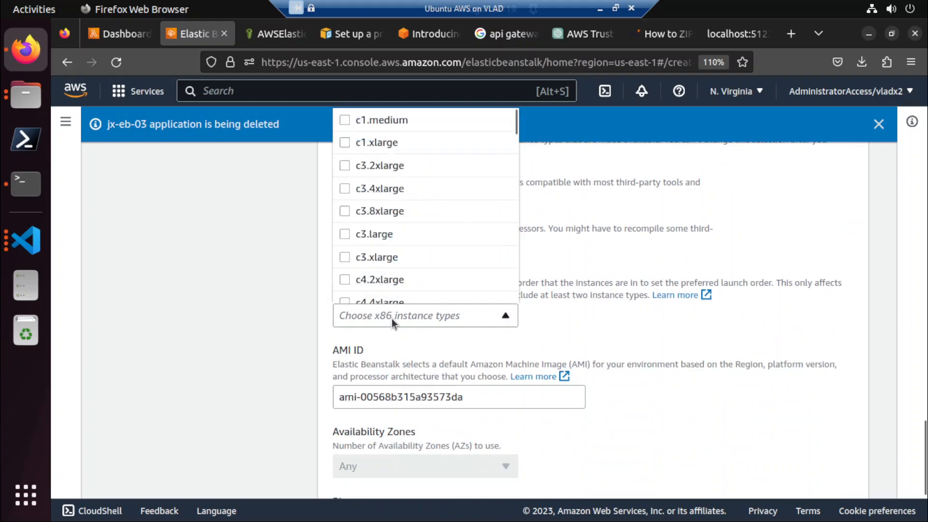
pyautogui.press('t')
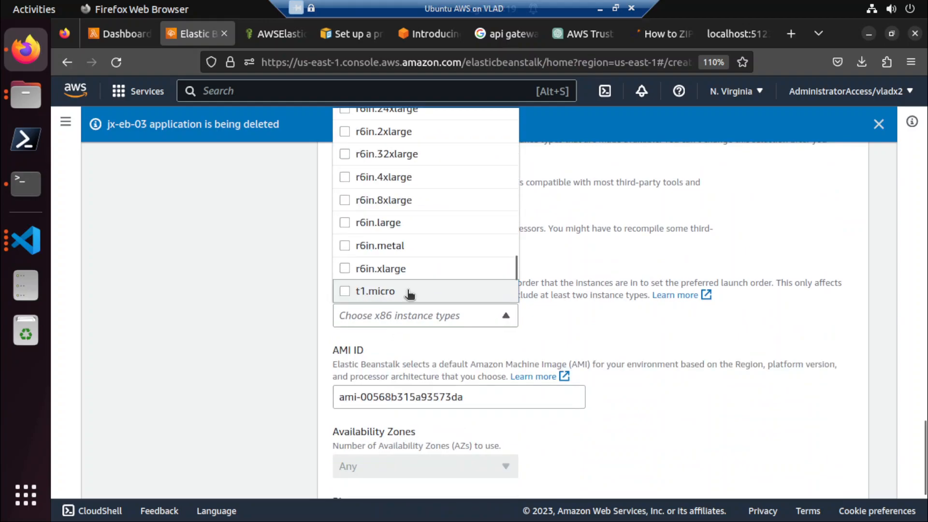
pyautogui.scroll(-3, 408, 292)
pyautogui.scroll(-3, 400, 269)
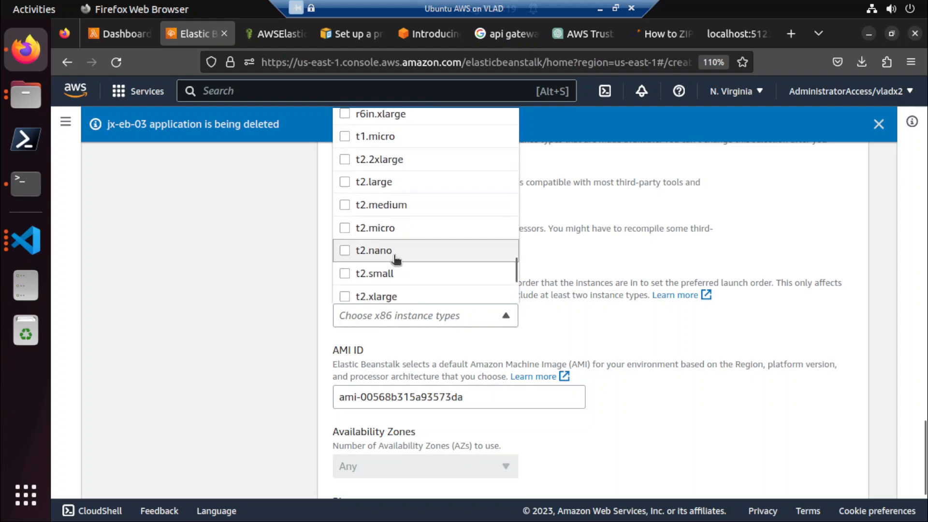
pyautogui.click(388, 273)
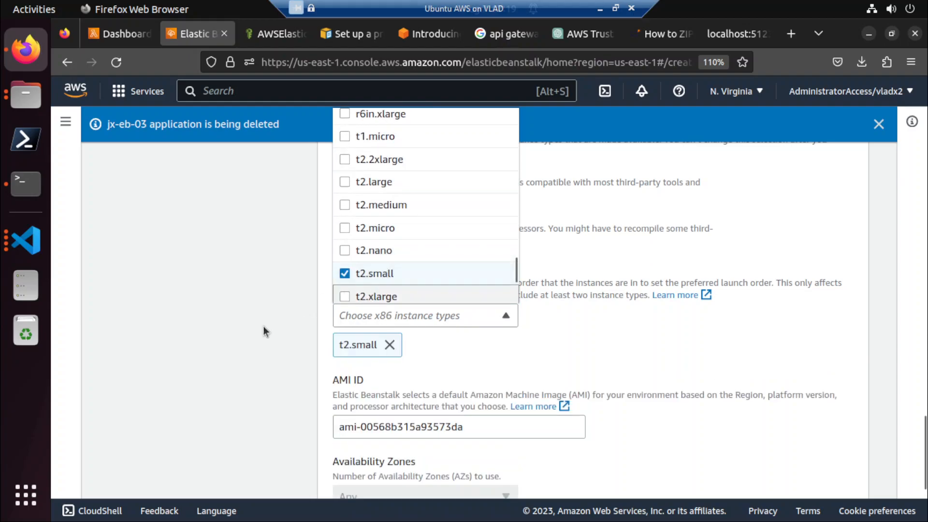
pyautogui.click(263, 327)
pyautogui.scroll(-2, 263, 327)
pyautogui.scroll(-2, 264, 327)
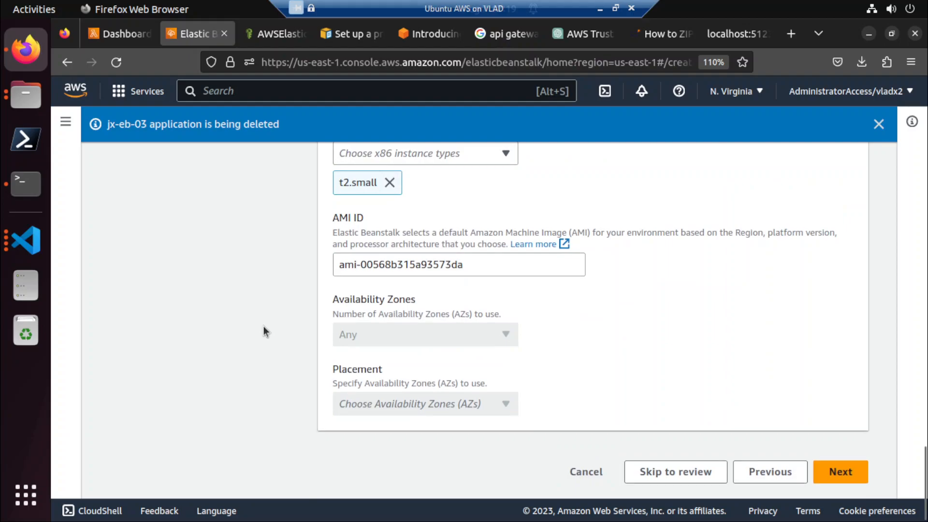
pyautogui.click(816, 473)
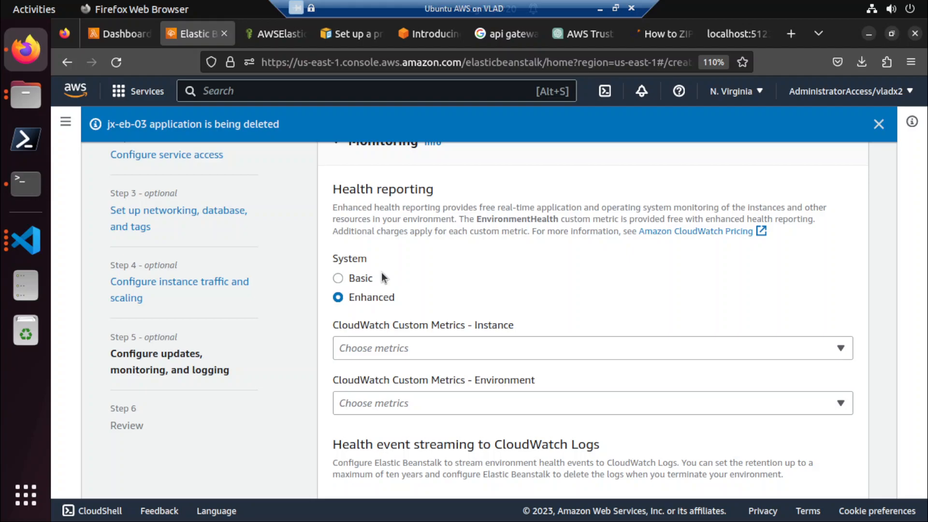
# Add the ApplicationLatencyP10 CloudWatch custom metric for both the instance and the environment.
pyautogui.click(409, 348)
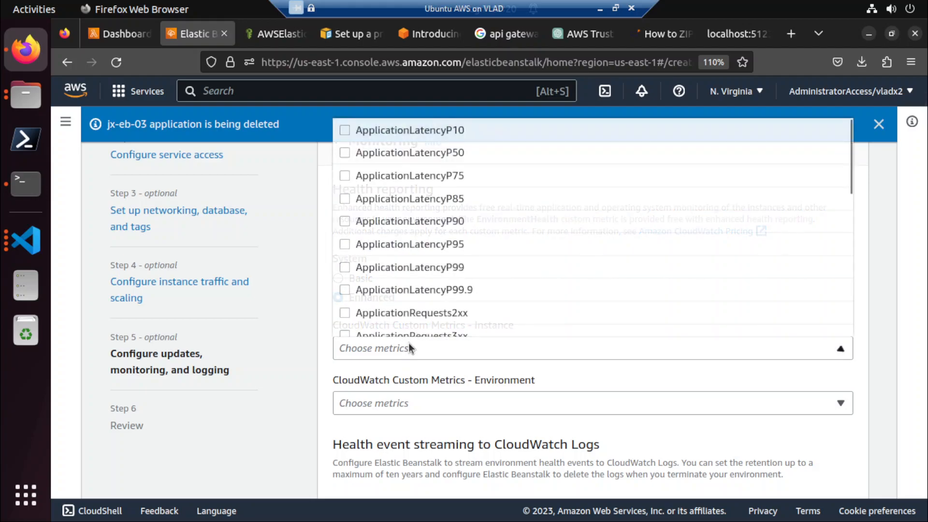
pyautogui.click(420, 130)
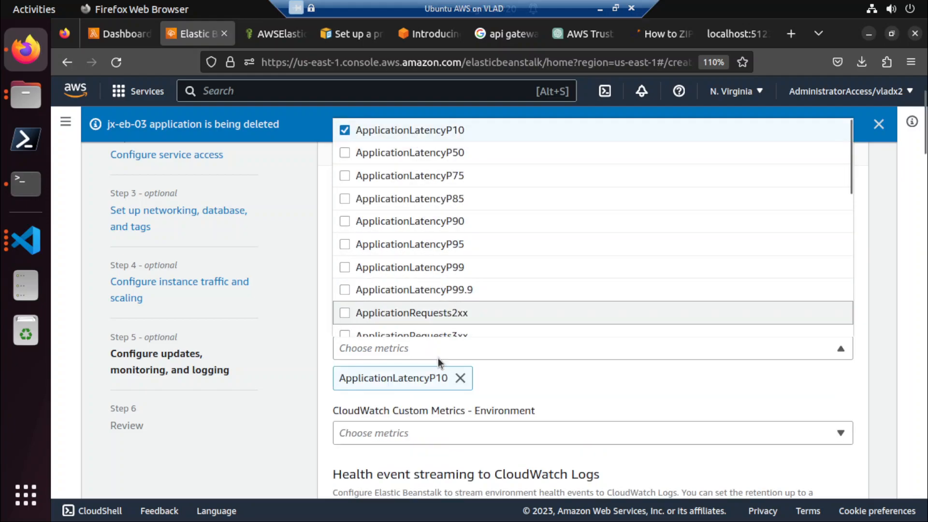
pyautogui.scroll(2, 447, 429)
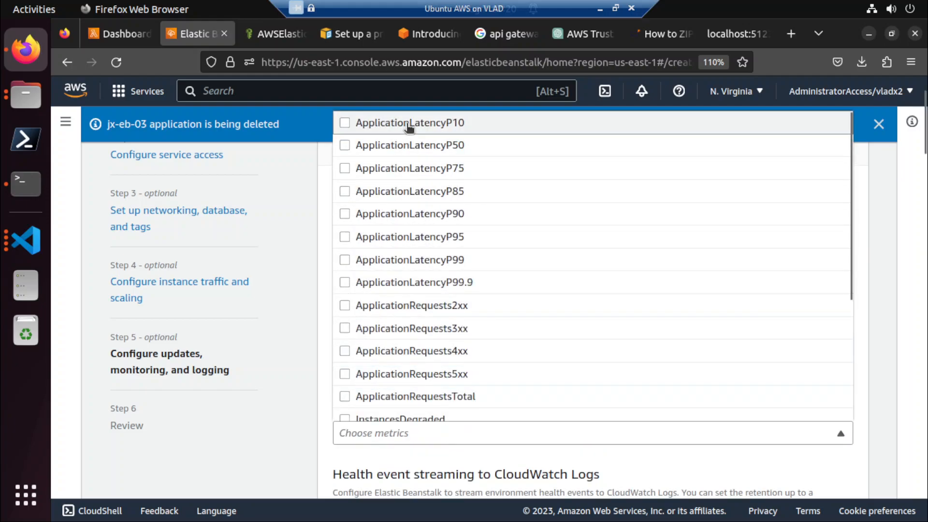
pyautogui.click(325, 461)
pyautogui.scroll(-4, 326, 460)
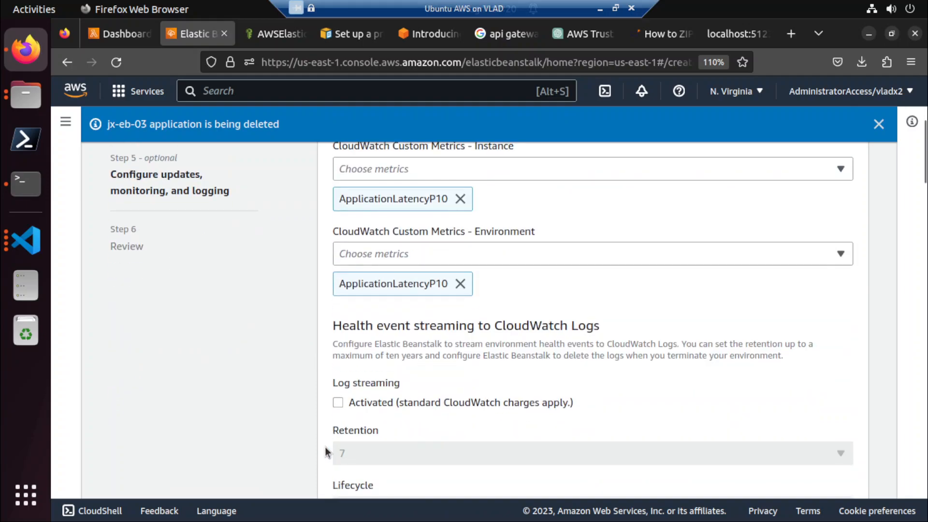
# Activate log streaming for health events to CloudWatch Logs and continue to the review stage.
pyautogui.click(339, 402)
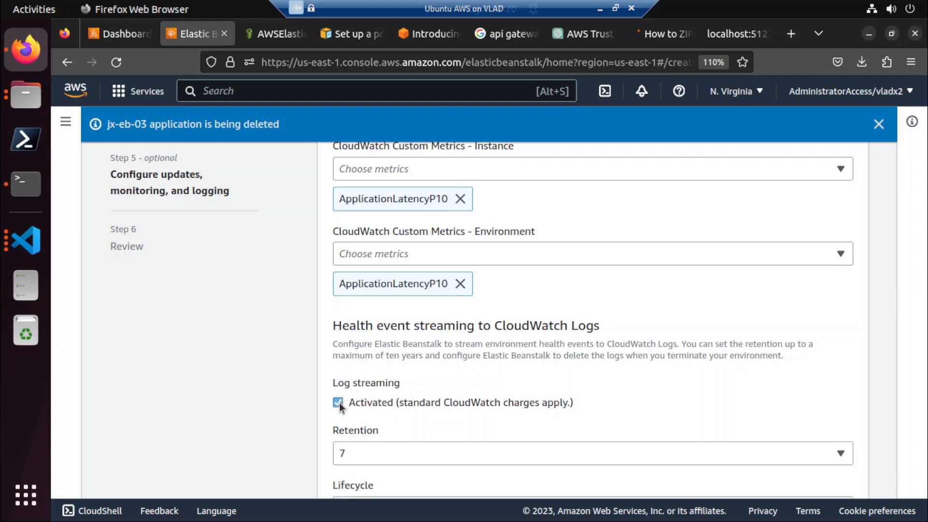
pyautogui.scroll(-5, 298, 411)
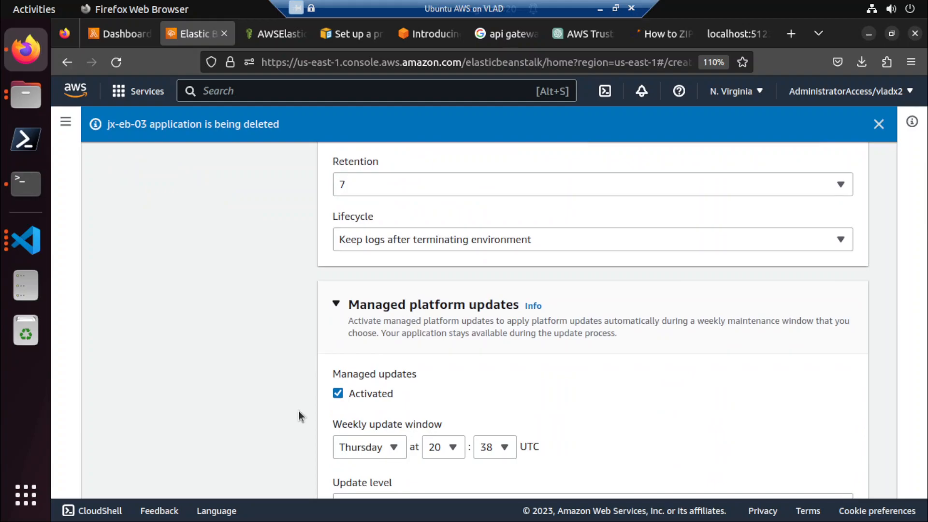
pyautogui.scroll(-2, 299, 410)
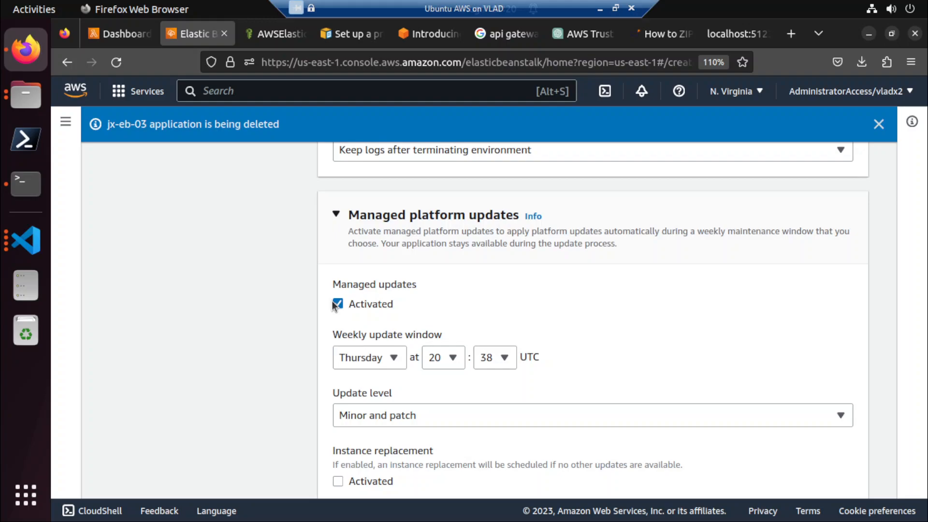
pyautogui.scroll(-3, 323, 335)
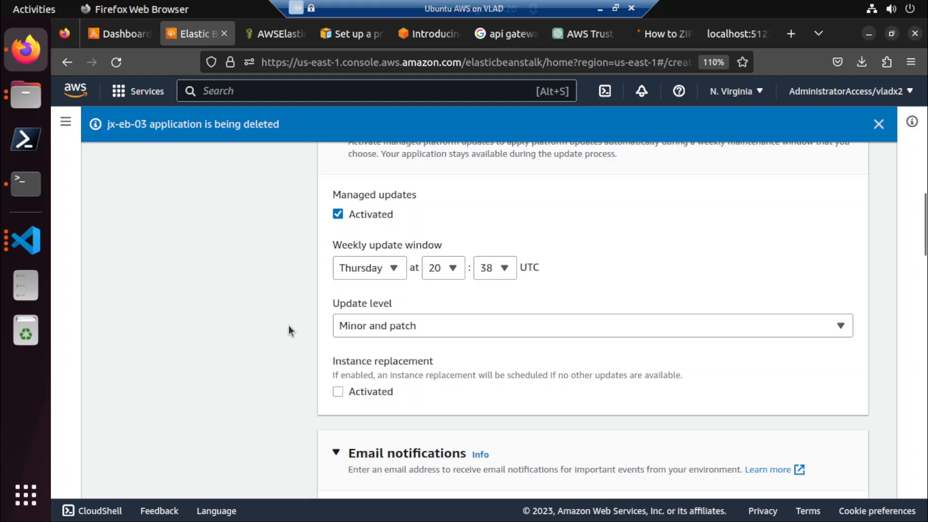
pyautogui.scroll(-6, 288, 325)
pyautogui.scroll(-14, 312, 379)
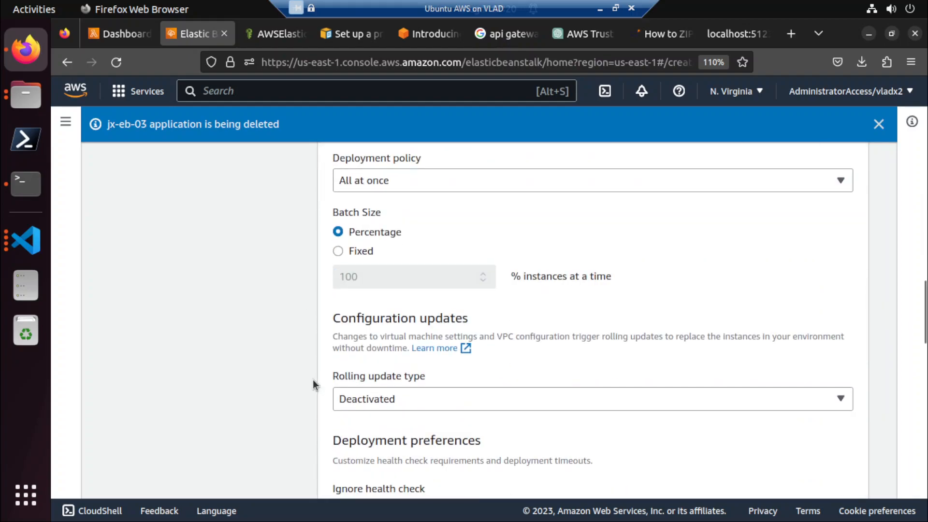
pyautogui.scroll(-9, 313, 378)
pyautogui.scroll(-19, 312, 379)
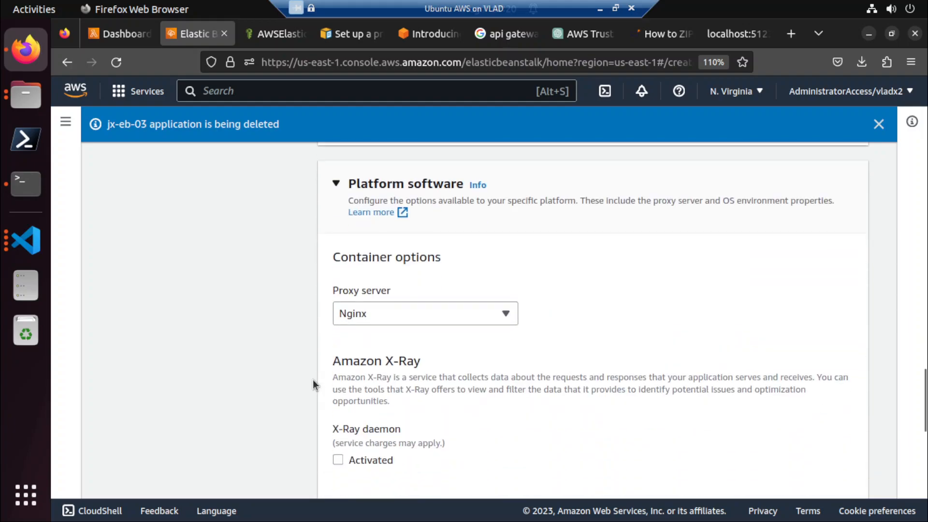
pyautogui.scroll(-8, 313, 379)
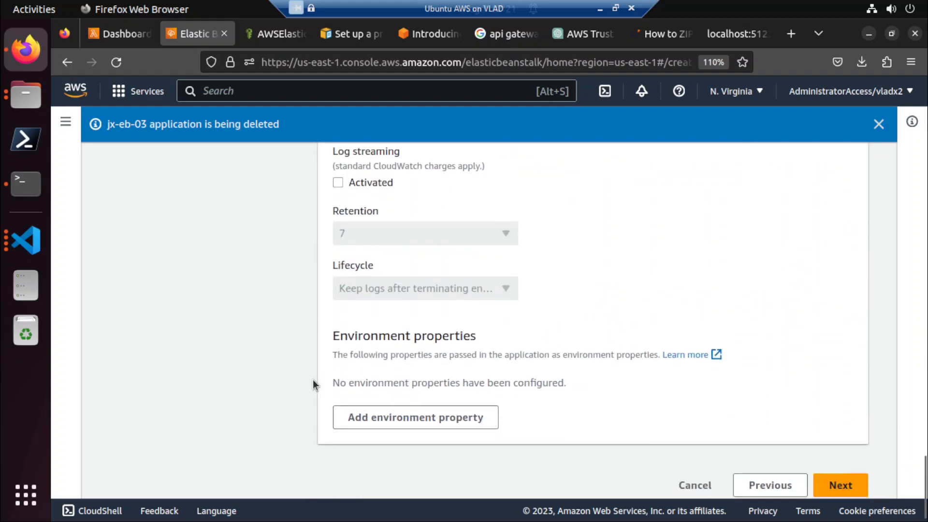
pyautogui.click(826, 472)
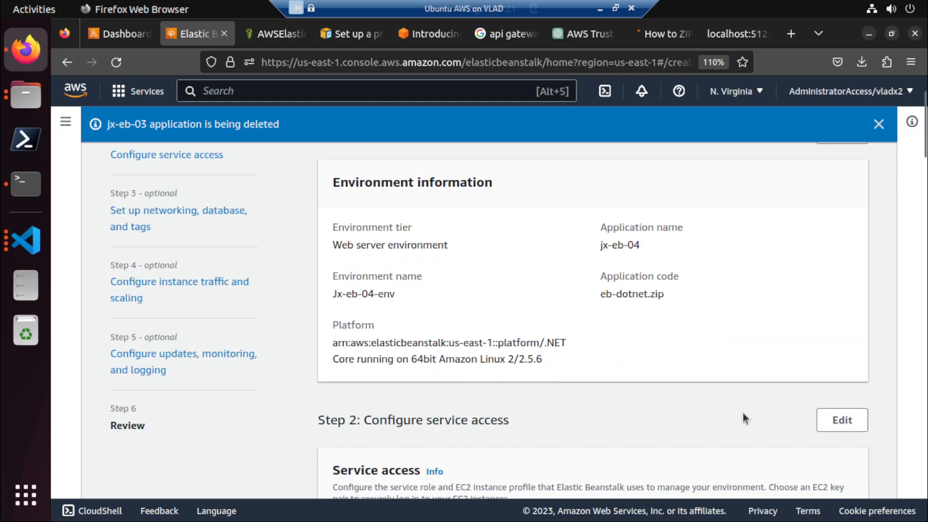
# Submit the reviewed jx-eb-04 environment configuration and dismiss the jx-eb-03 deletion notice.
pyautogui.scroll(-20, 744, 413)
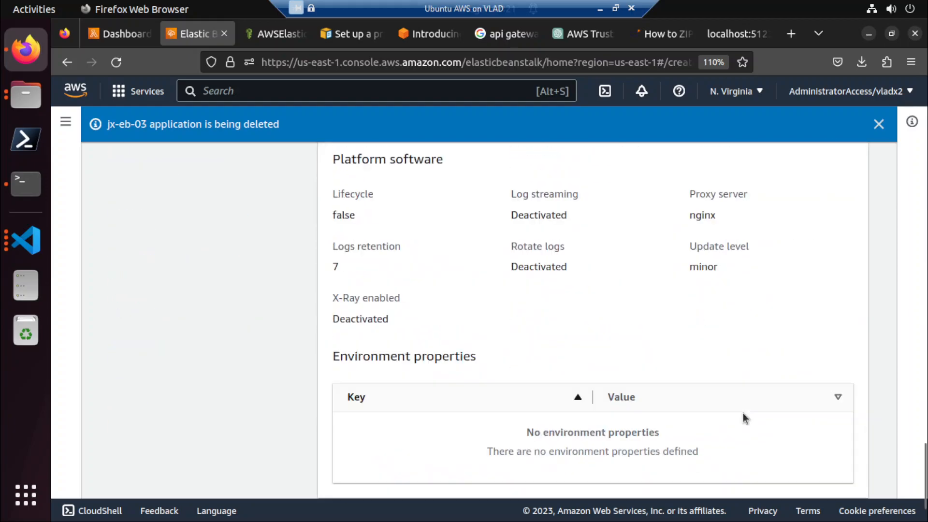
pyautogui.click(827, 473)
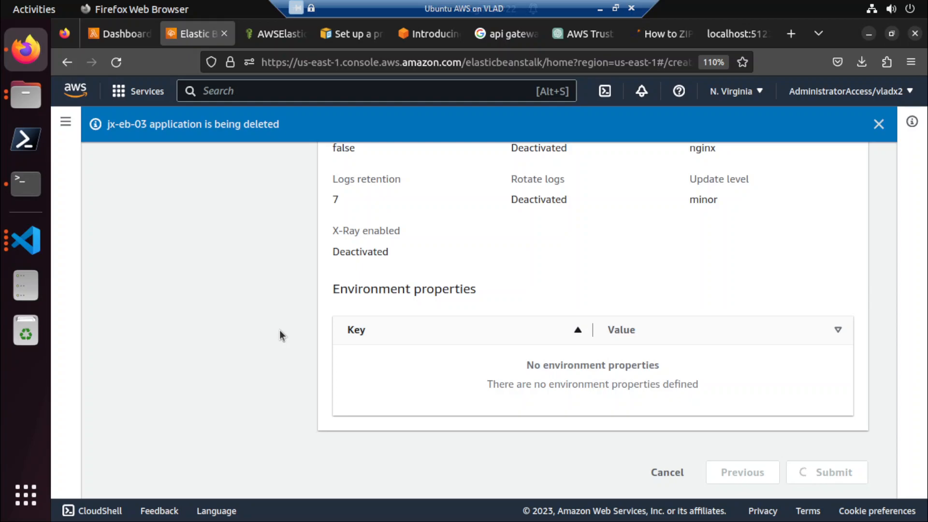
pyautogui.scroll(15, 279, 332)
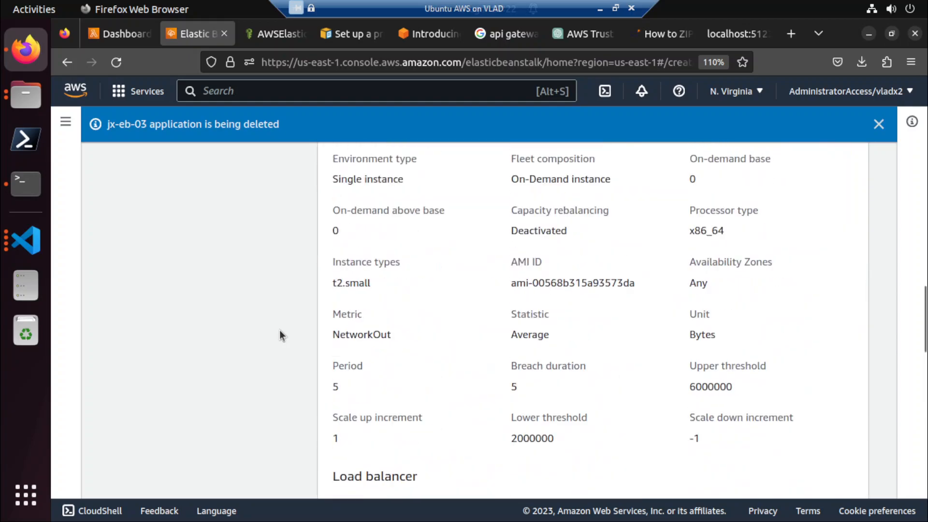
pyautogui.scroll(-12, 281, 334)
pyautogui.scroll(-4, 281, 334)
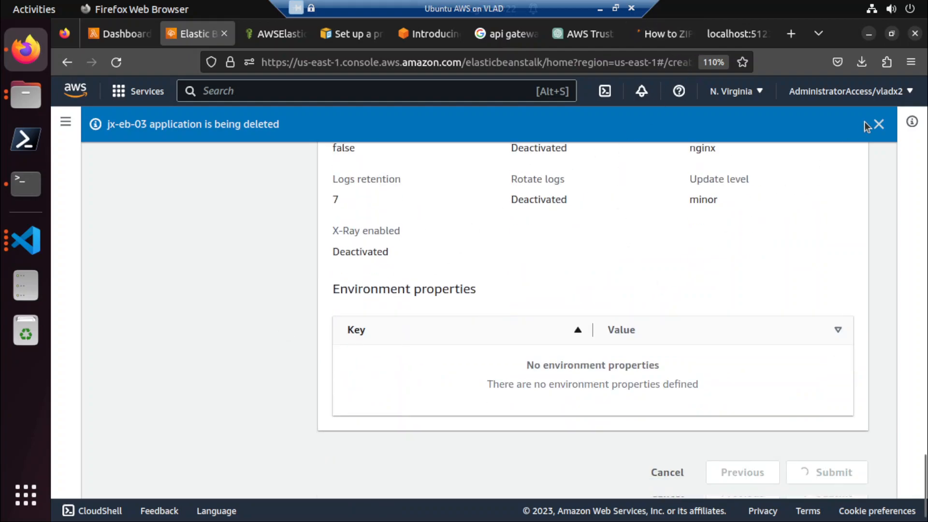
pyautogui.click(879, 124)
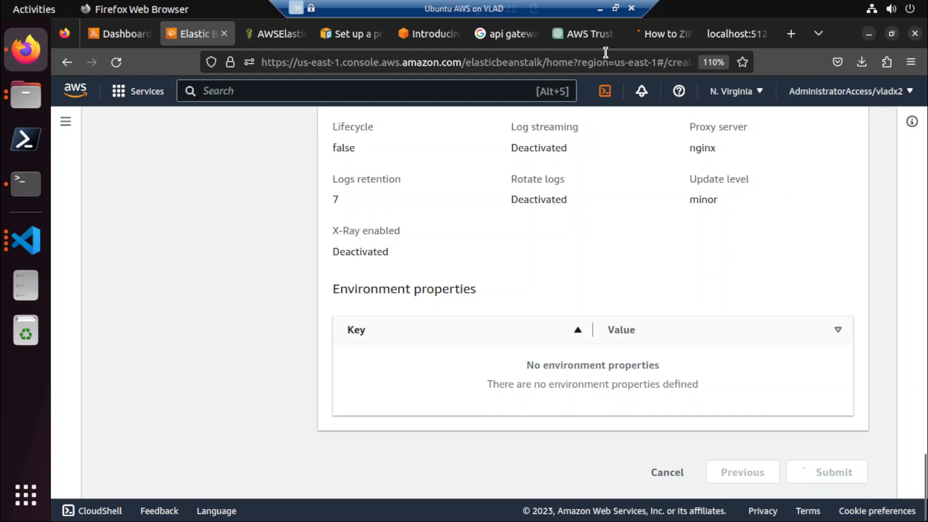
# Ask ChatGPT "how long does it take for elastic beanstalk to launch the application".
pyautogui.click(594, 38)
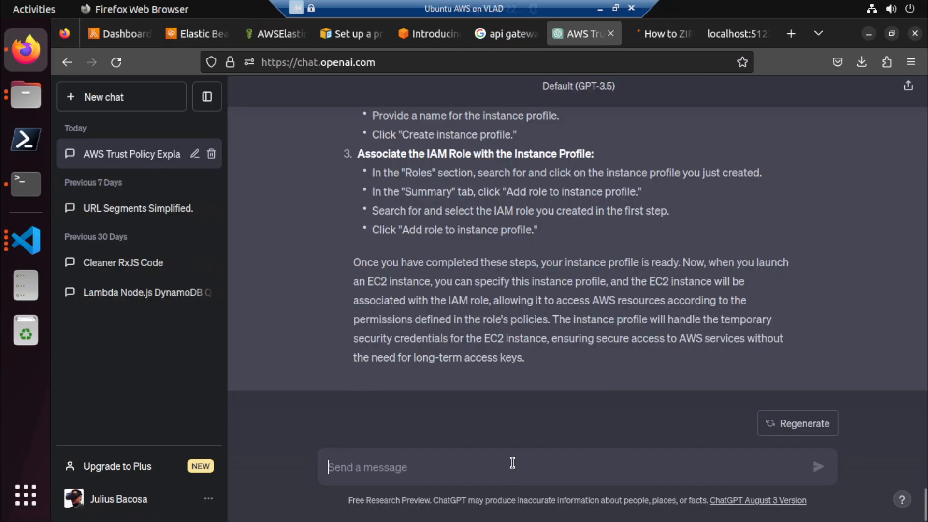
pyautogui.write('how I')
pyautogui.write('ong does it take for elasb')
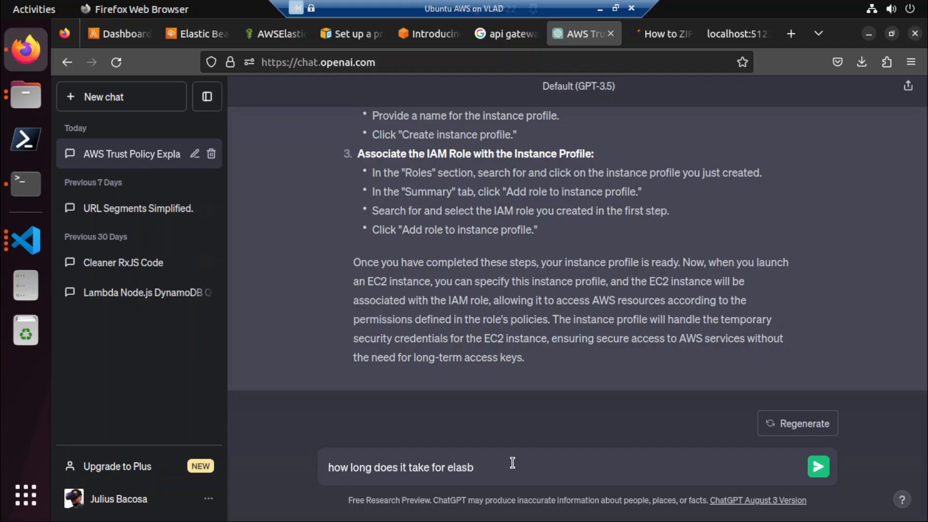
pyautogui.press('BackSpace')
pyautogui.write('tic bea')
pyautogui.write('ns')
pyautogui.write('talk to c')
pyautogui.write('om')
pyautogui.press('BackSpace')
pyautogui.press('BackSpace')
pyautogui.write('reate')
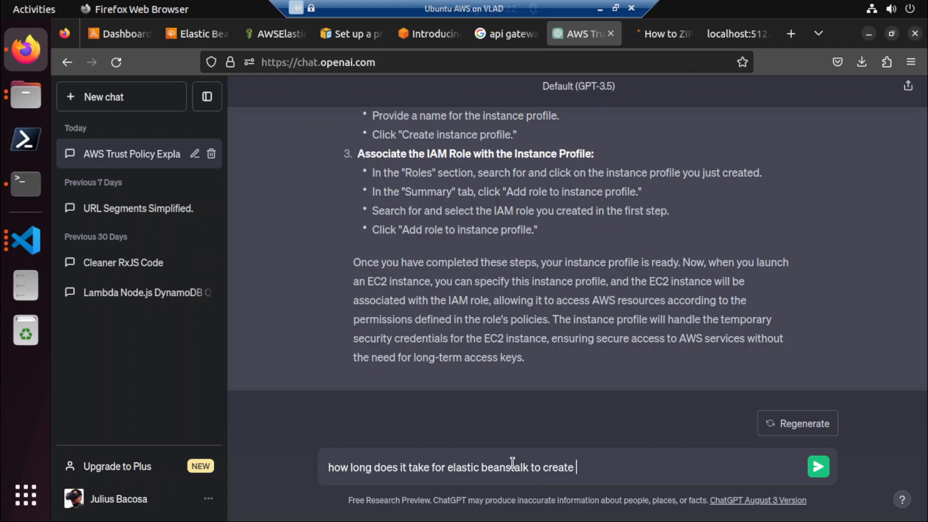
pyautogui.press('BackSpace')
pyautogui.press('BackSpace')
pyautogui.press('BackSpace')
pyautogui.press('BackSpace')
pyautogui.press('BackSpace')
pyautogui.press('BackSpace')
pyautogui.write('launch the application')
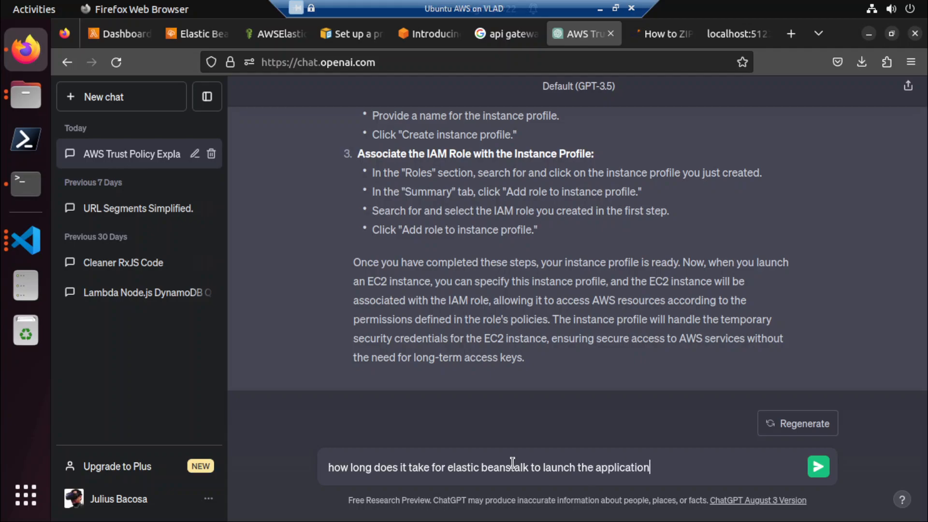
pyautogui.press('Return')
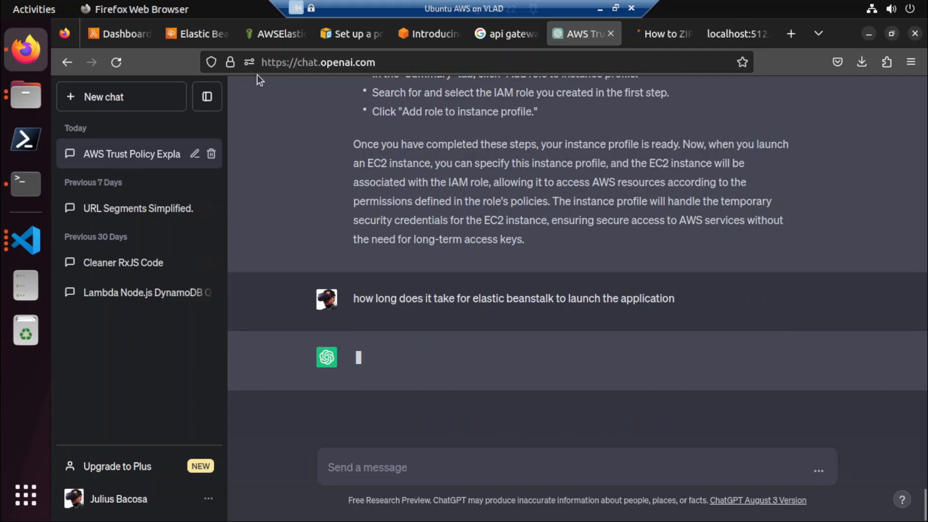
# Check the launch events of Jx-eb-04-env in Elastic Beanstalk and read ChatGPT's answer about the launch process.
pyautogui.click(189, 33)
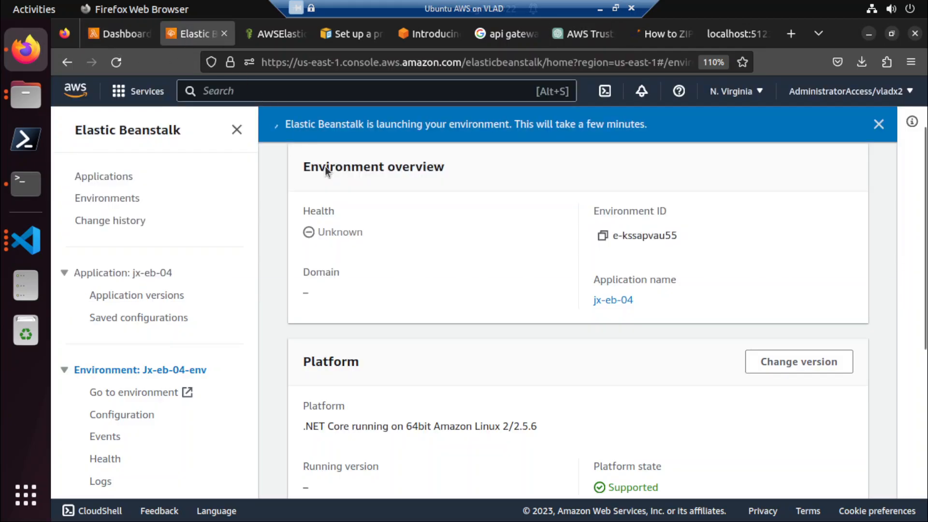
pyautogui.scroll(-6, 441, 250)
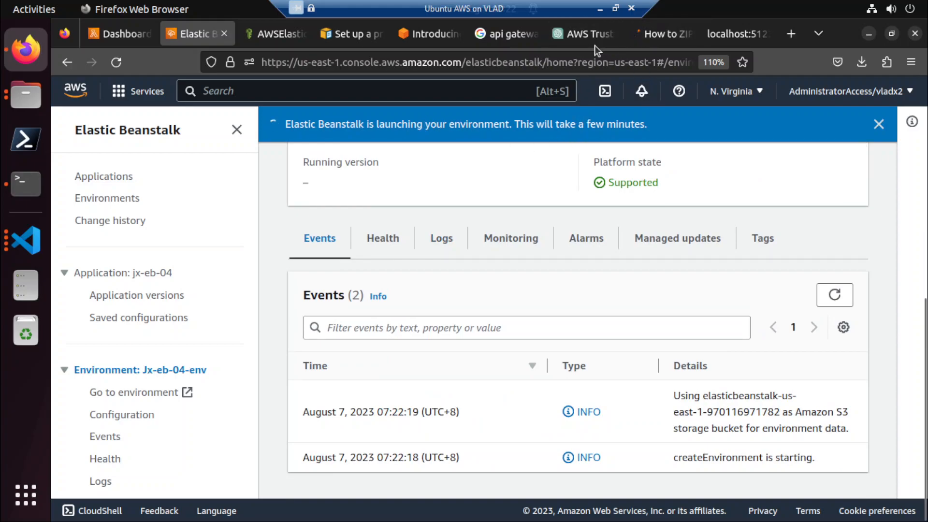
pyautogui.click(582, 33)
pyautogui.scroll(9, 586, 228)
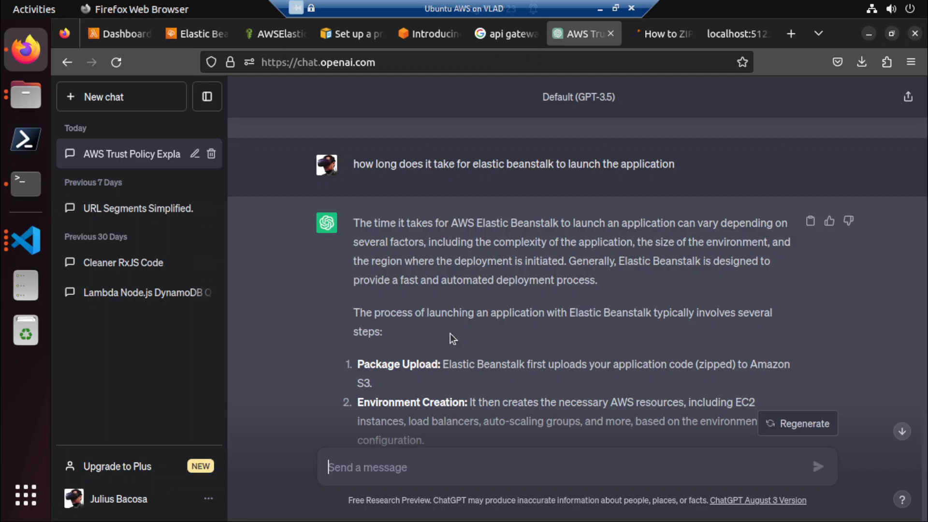
pyautogui.scroll(-2, 450, 333)
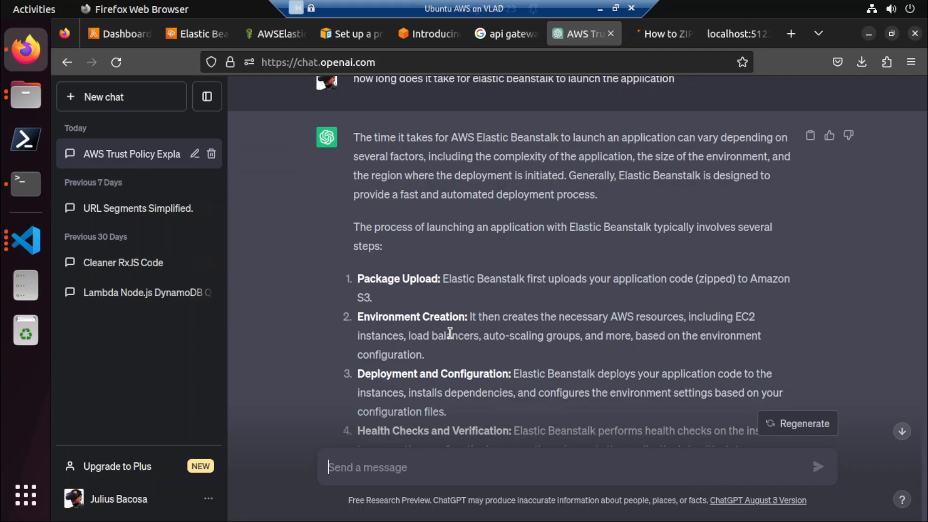
pyautogui.scroll(-2, 450, 333)
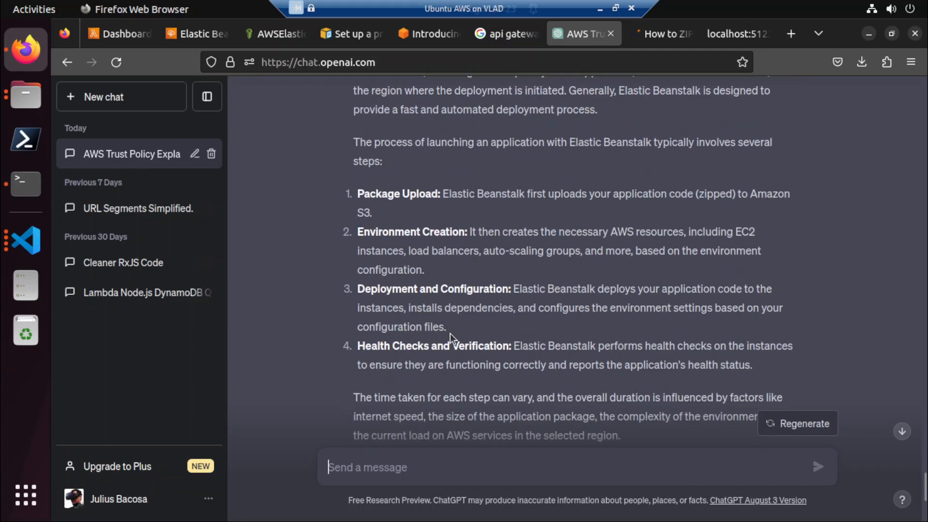
pyautogui.click(193, 36)
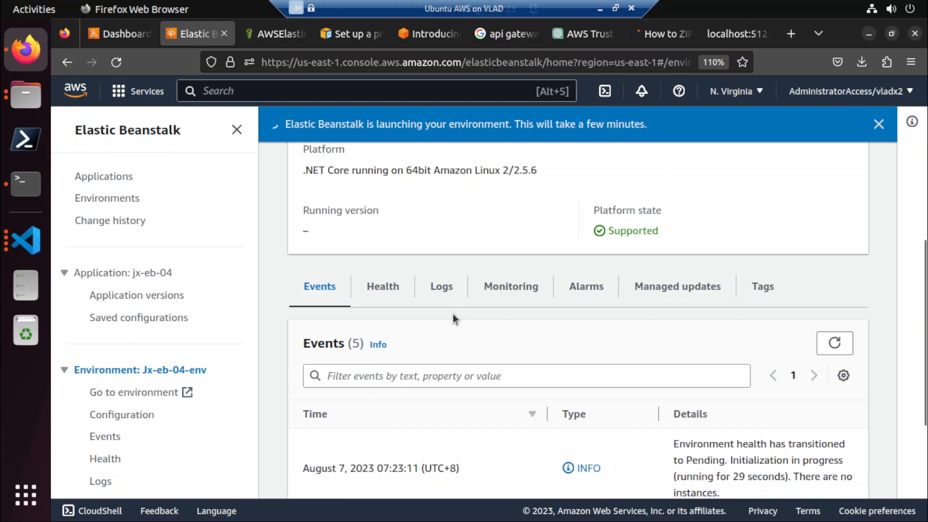
pyautogui.scroll(-5, 453, 314)
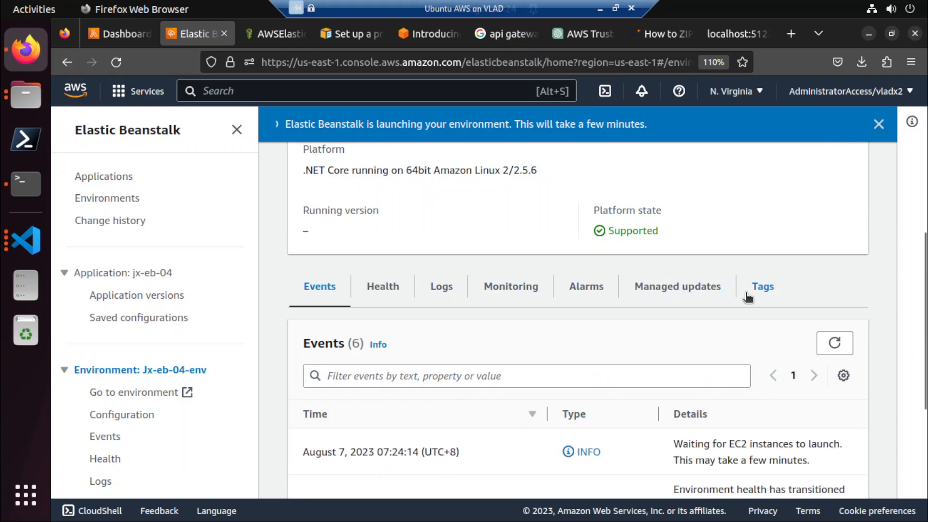
pyautogui.scroll(-3, 747, 296)
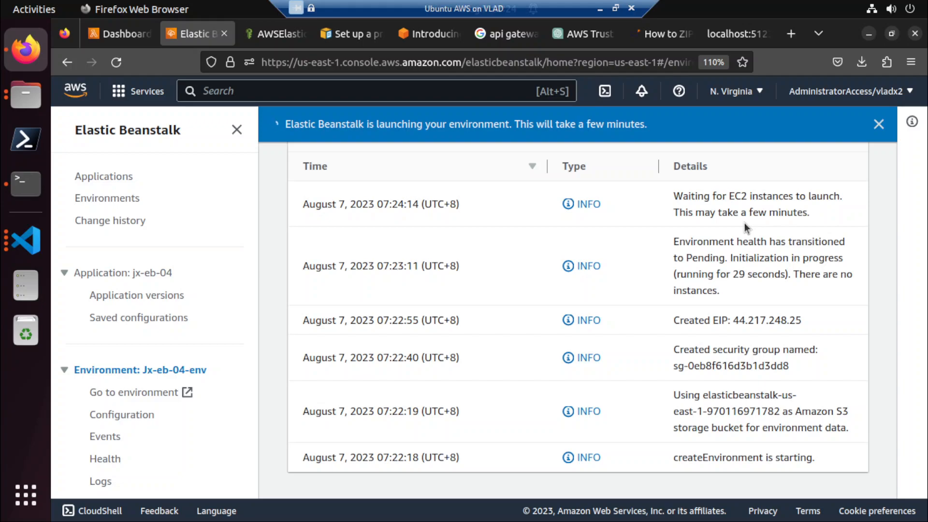
pyautogui.scroll(-4, 139, 246)
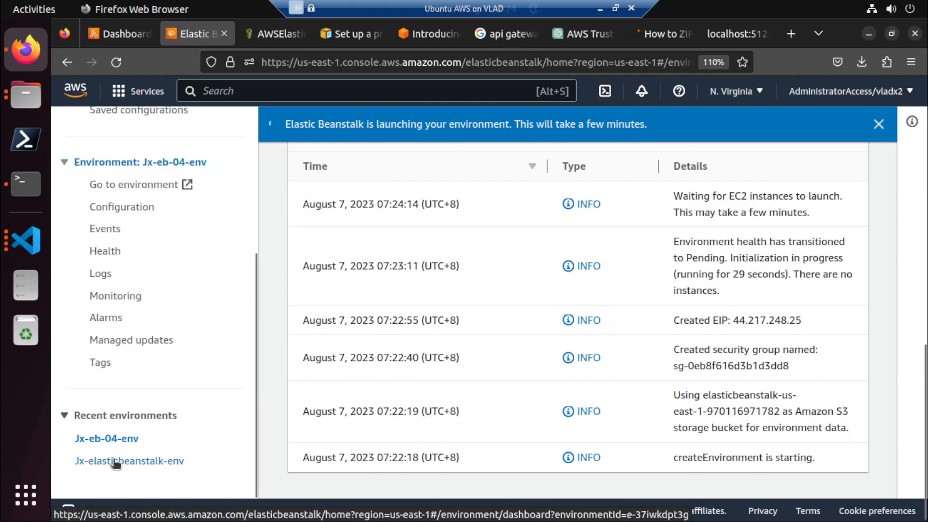
# Ask ChatGPT "how to delete an elastic beanstalk environment" and read through the answer.
pyautogui.click(599, 38)
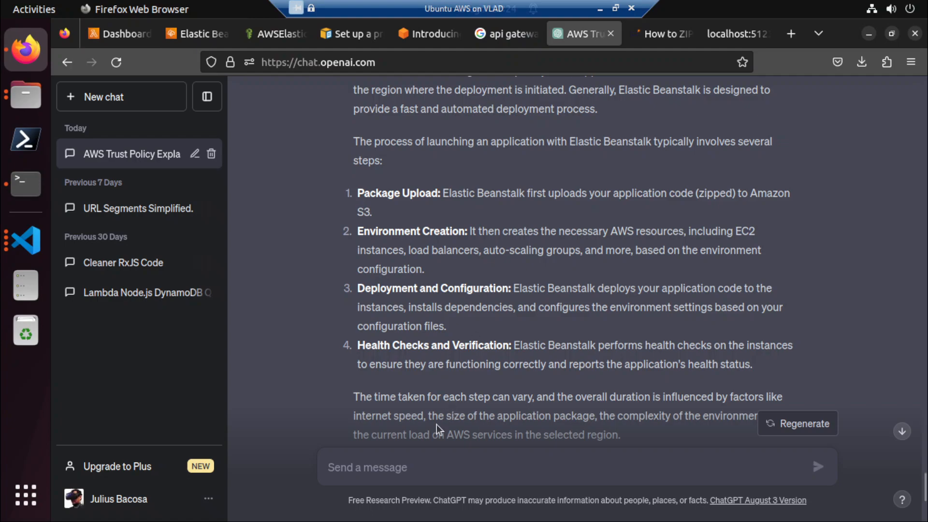
pyautogui.write('how to delete an ela')
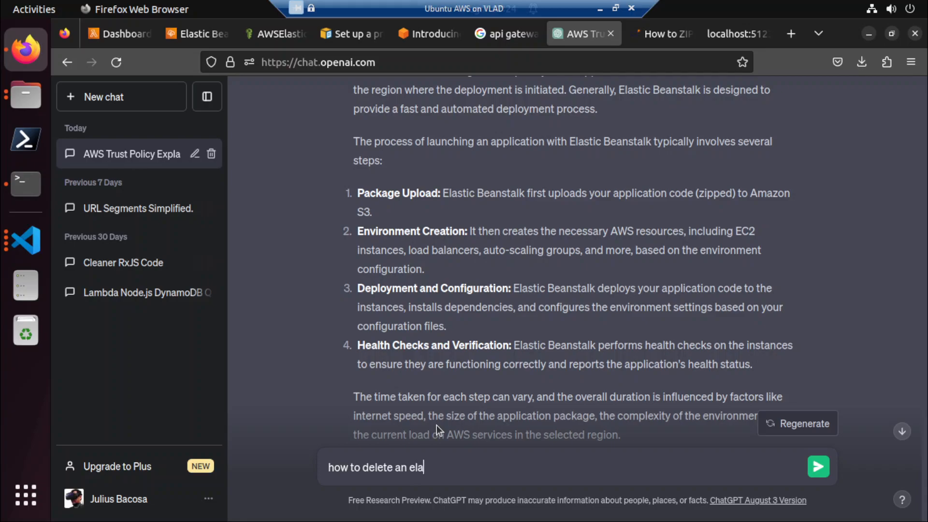
pyautogui.write('stic beanstalk environment')
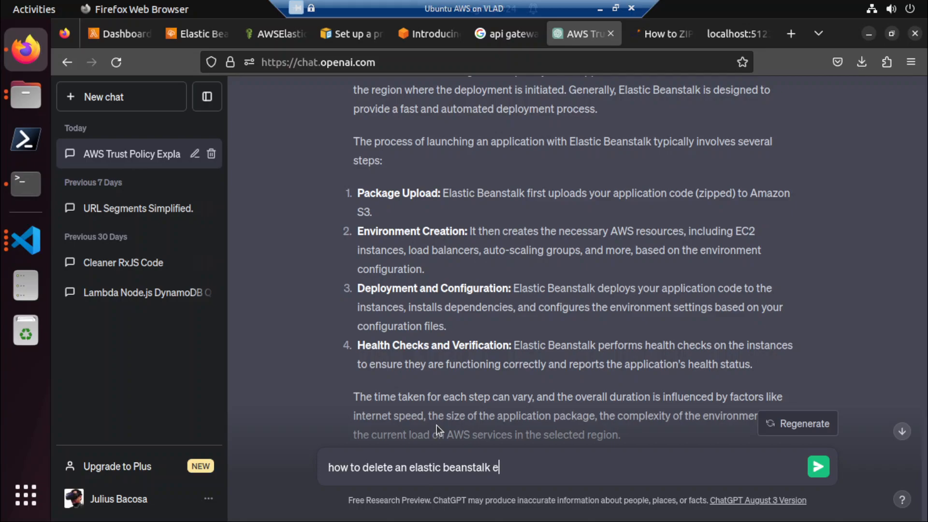
pyautogui.press('Return')
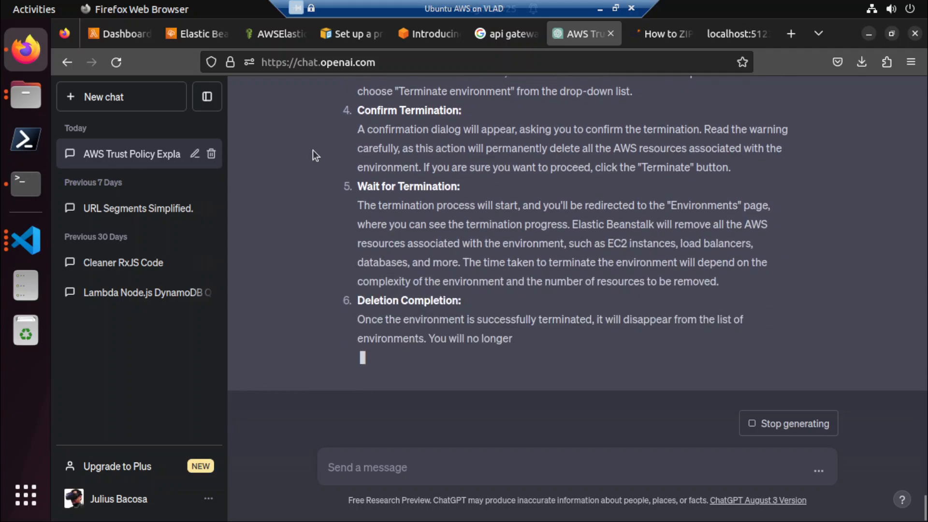
pyautogui.scroll(10, 312, 149)
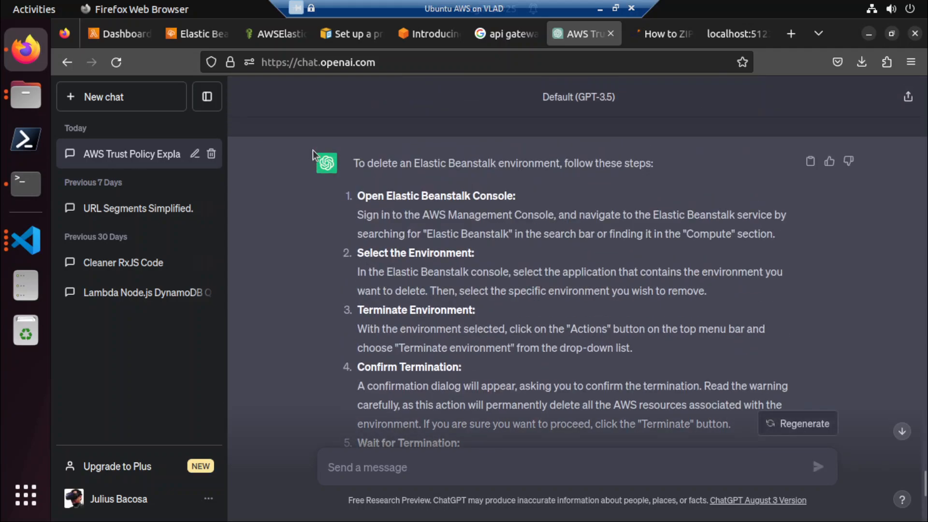
pyautogui.scroll(-3, 340, 224)
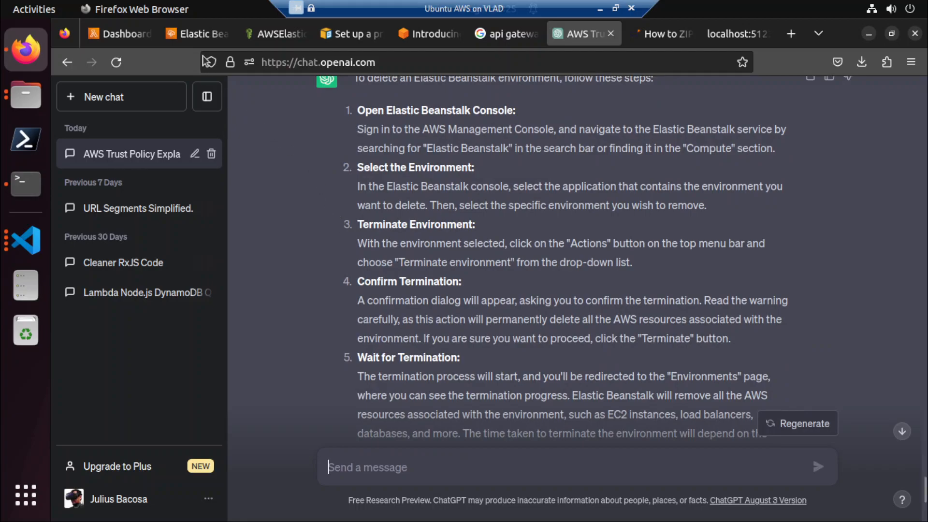
# Examine the overview, running version and event log of Jx-eb-04-env in Elastic Beanstalk for deployment errors.
pyautogui.click(200, 35)
pyautogui.scroll(-4, 143, 428)
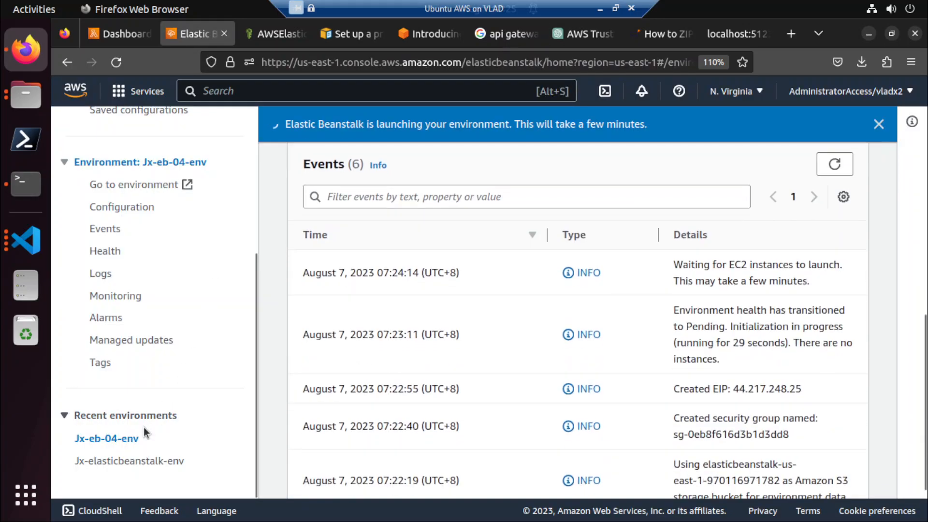
pyautogui.scroll(7, 384, 370)
pyautogui.scroll(3, 384, 370)
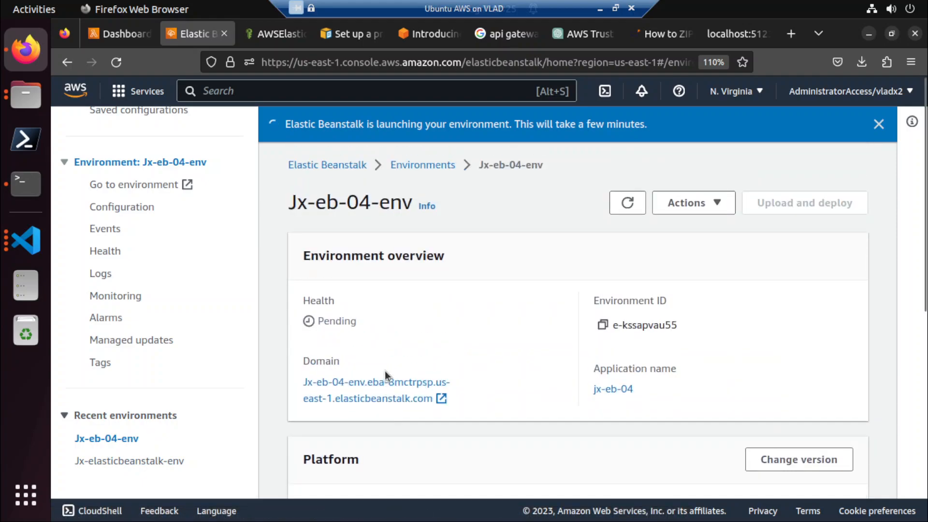
pyautogui.scroll(-5, 385, 371)
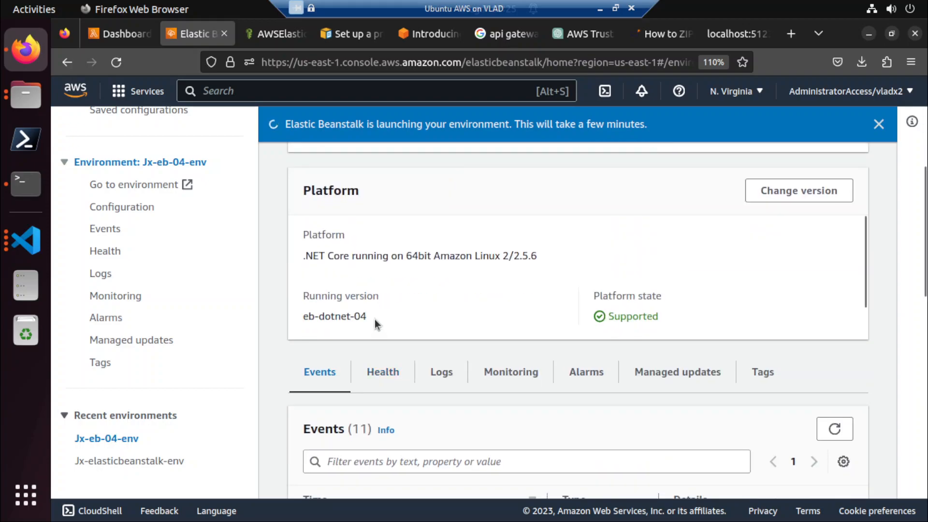
pyautogui.scroll(-4, 375, 319)
pyautogui.scroll(3, 337, 334)
pyautogui.scroll(-8, 337, 334)
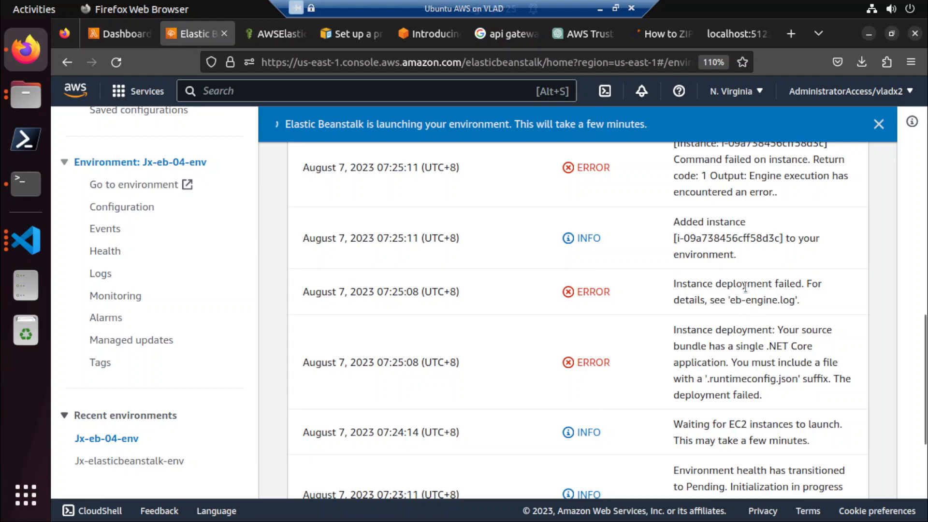
pyautogui.scroll(3, 745, 286)
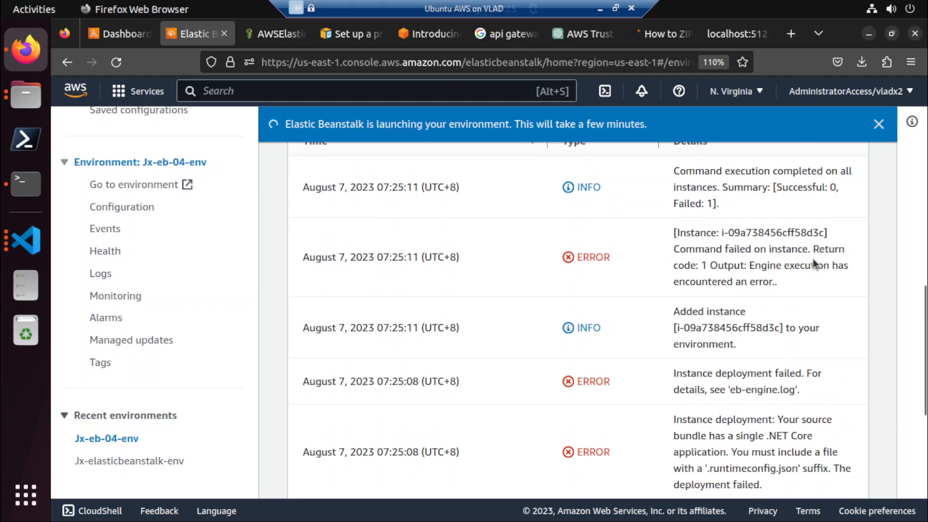
pyautogui.scroll(-5, 802, 256)
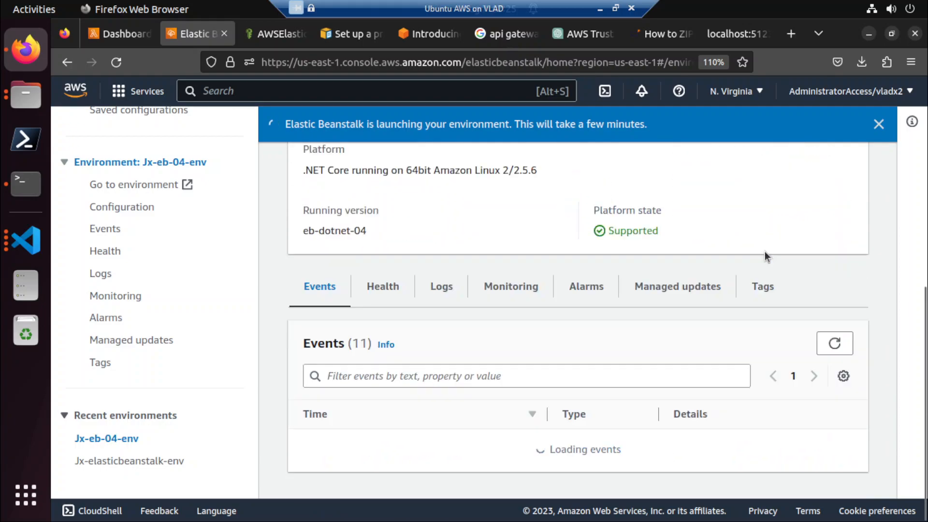
pyautogui.scroll(-10, 764, 254)
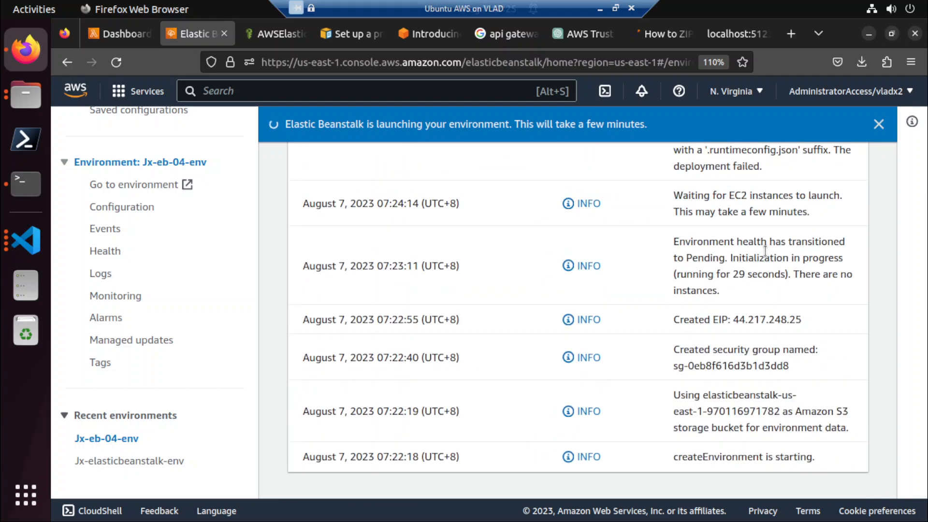
pyautogui.scroll(15, 764, 251)
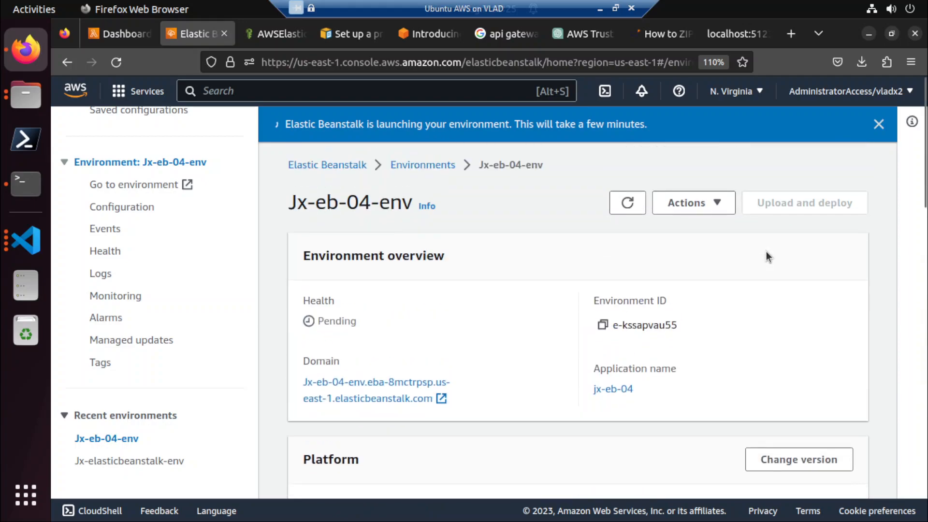
pyautogui.scroll(-15, 766, 251)
pyautogui.scroll(-1, 766, 252)
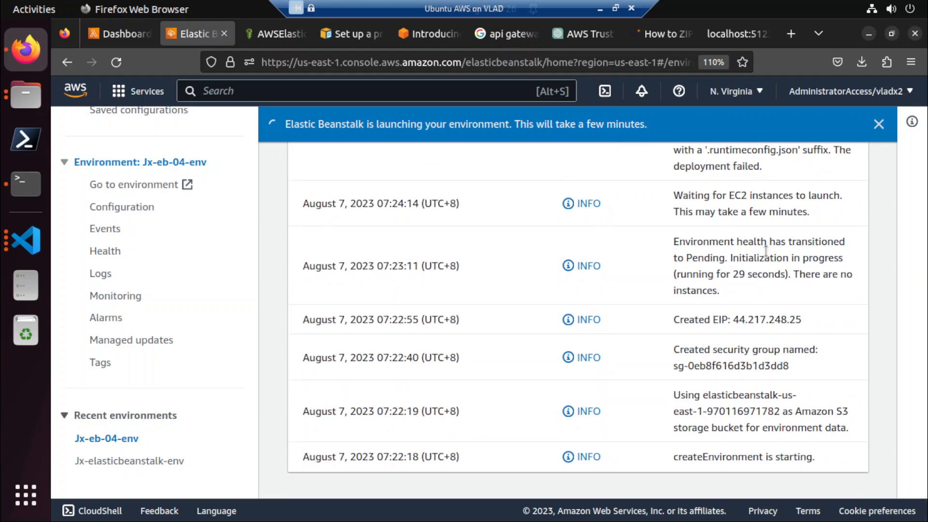
pyautogui.scroll(10, 766, 252)
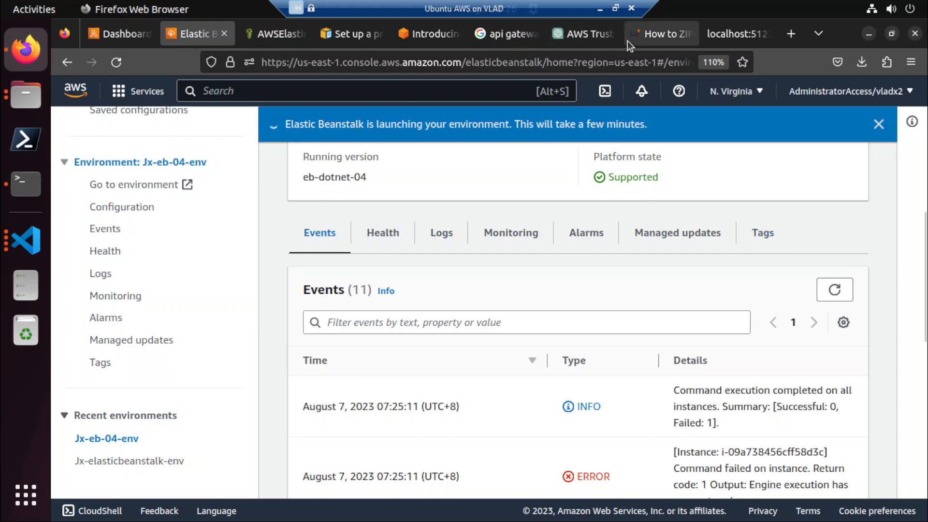
# Close the linuxhint ZIP folder tutorial and the localhost page.
pyautogui.click(639, 34)
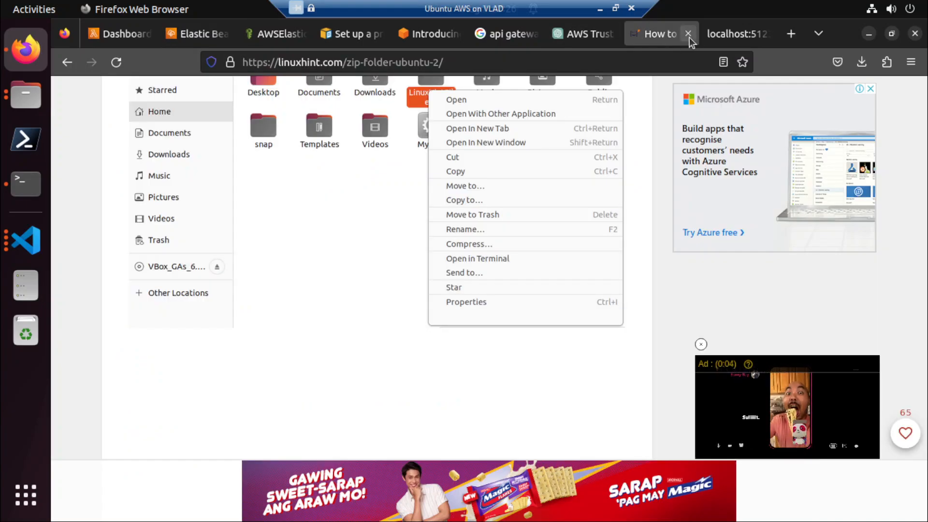
pyautogui.click(689, 36)
pyautogui.click(689, 37)
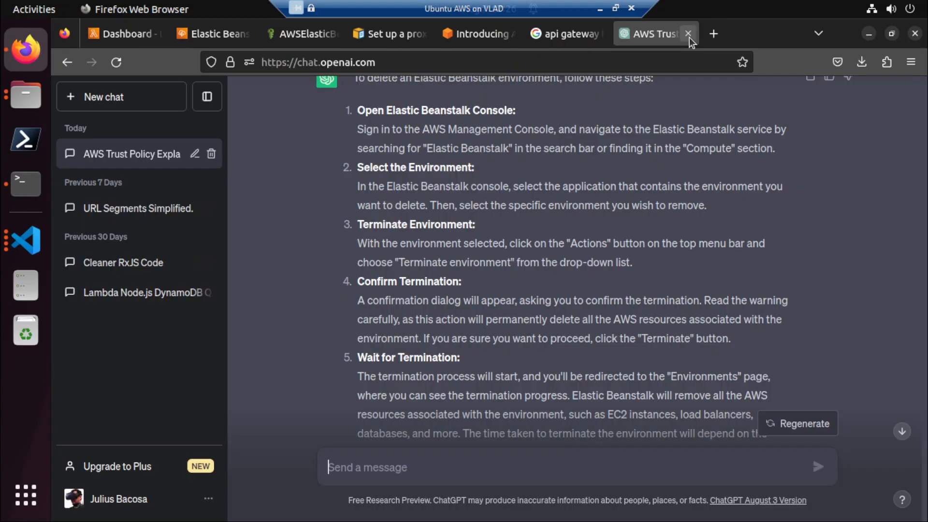
# Look at the functions list in the AWS Lambda console and return to the Lambda dashboard.
pyautogui.click(127, 34)
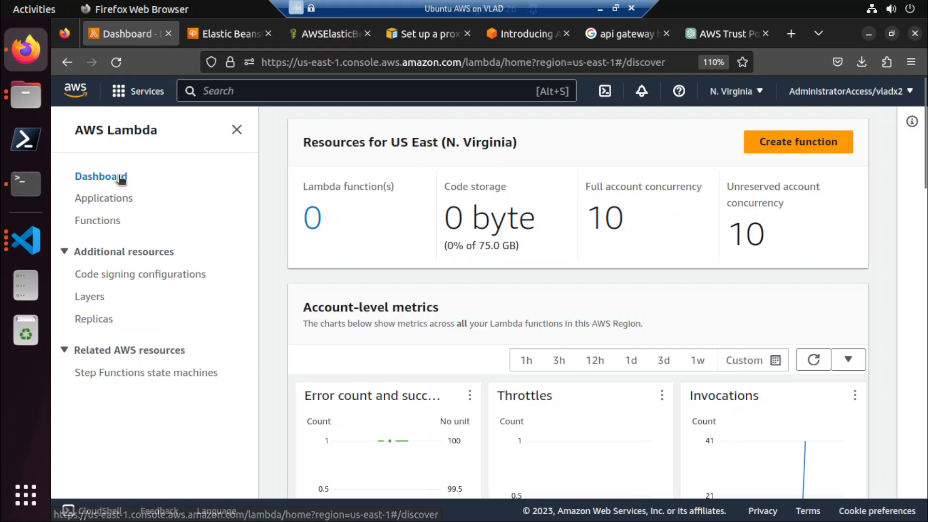
pyautogui.click(107, 196)
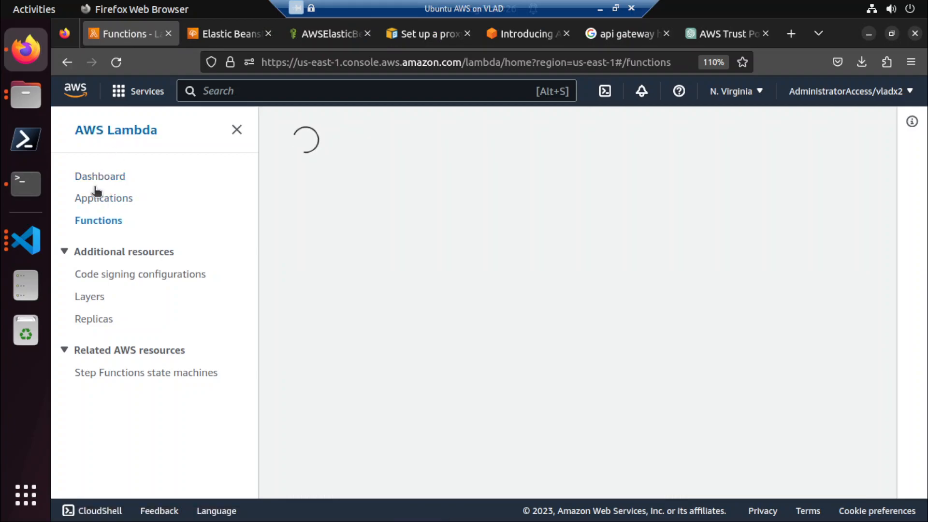
pyautogui.click(97, 177)
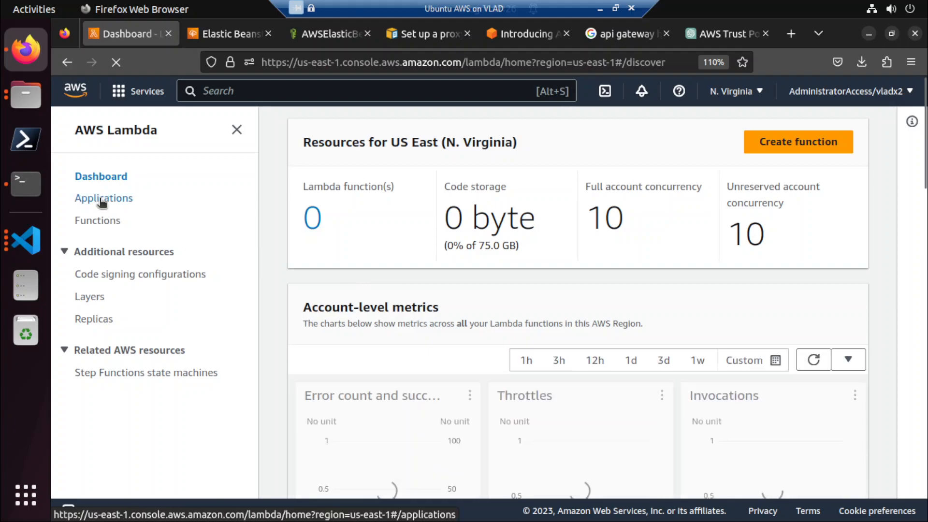
# Check the applications and functions lists in the AWS Lambda console.
pyautogui.click(101, 201)
pyautogui.click(99, 223)
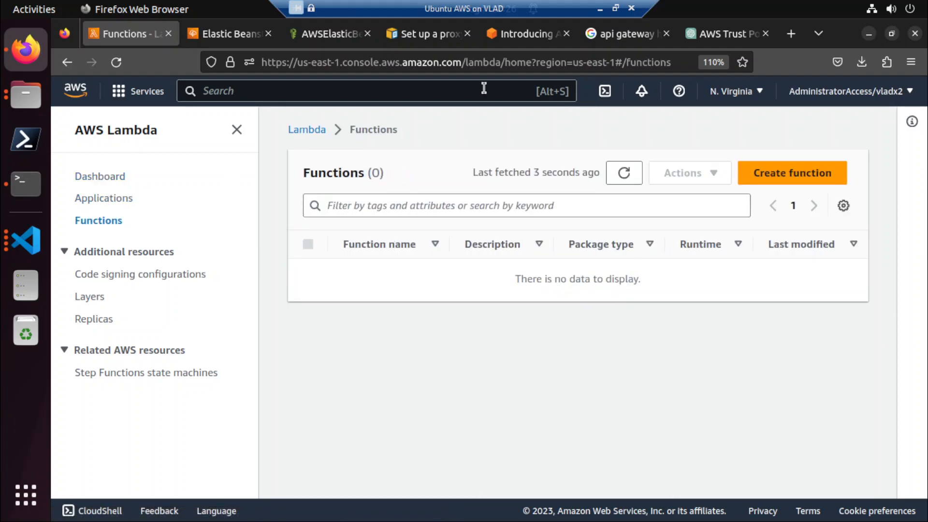
# Return to Elastic Beanstalk, refresh Jx-eb-04-env, and review its overview, platform and event log.
pyautogui.click(228, 32)
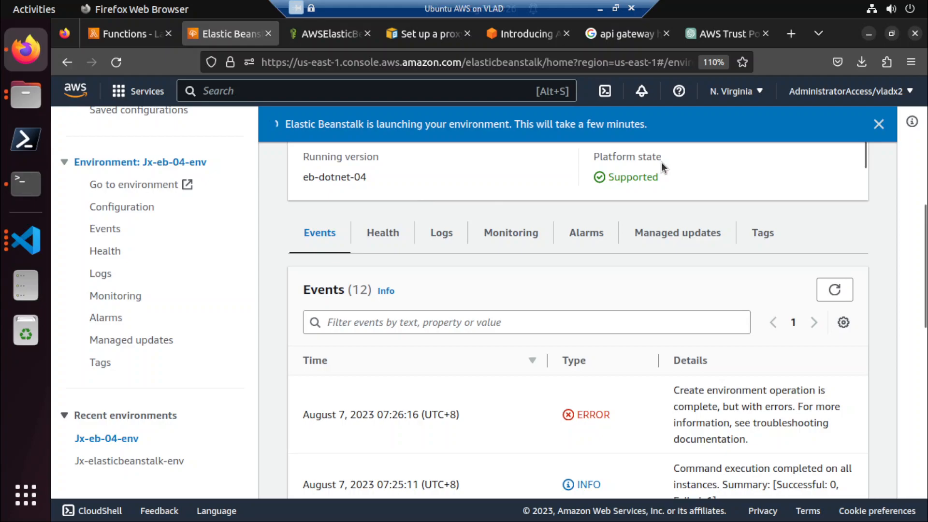
pyautogui.scroll(-7, 660, 360)
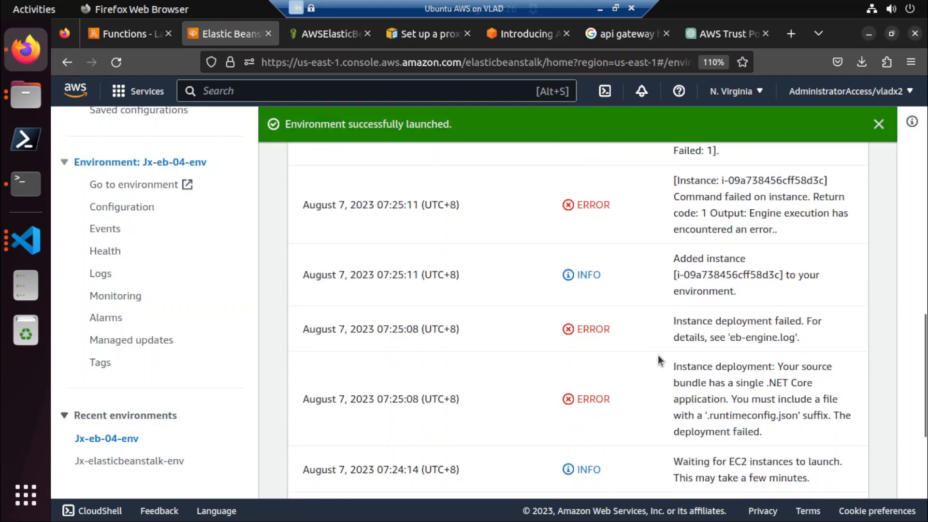
pyautogui.scroll(15, 658, 360)
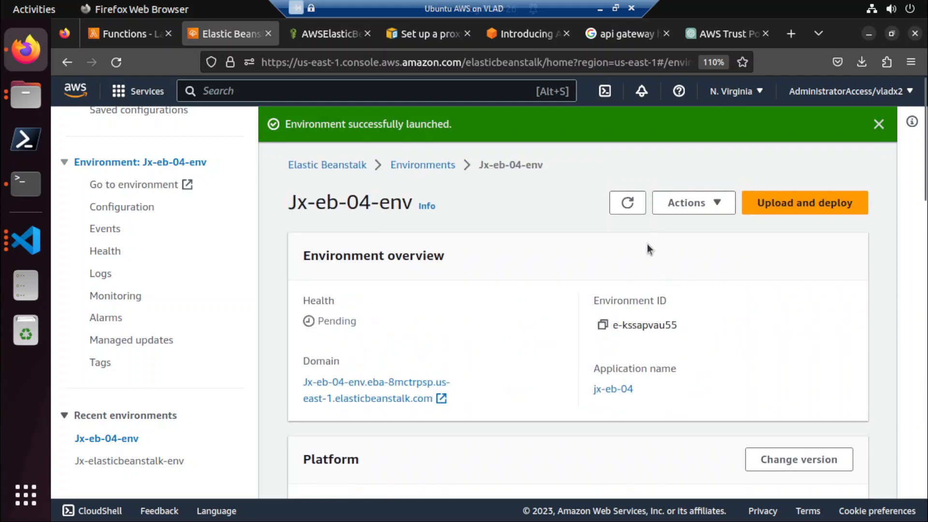
pyautogui.scroll(-7, 650, 234)
pyautogui.scroll(7, 645, 328)
pyautogui.click(627, 203)
pyautogui.scroll(-10, 622, 314)
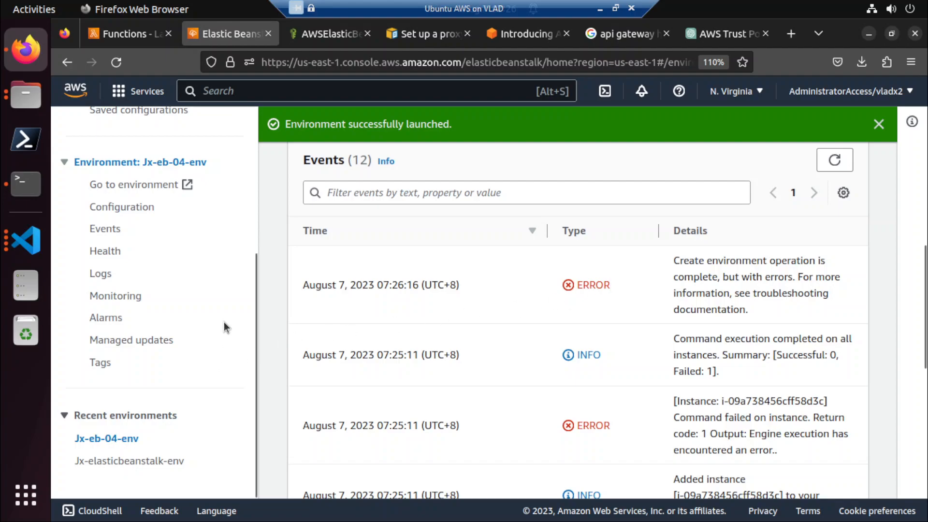
pyautogui.scroll(5, 408, 306)
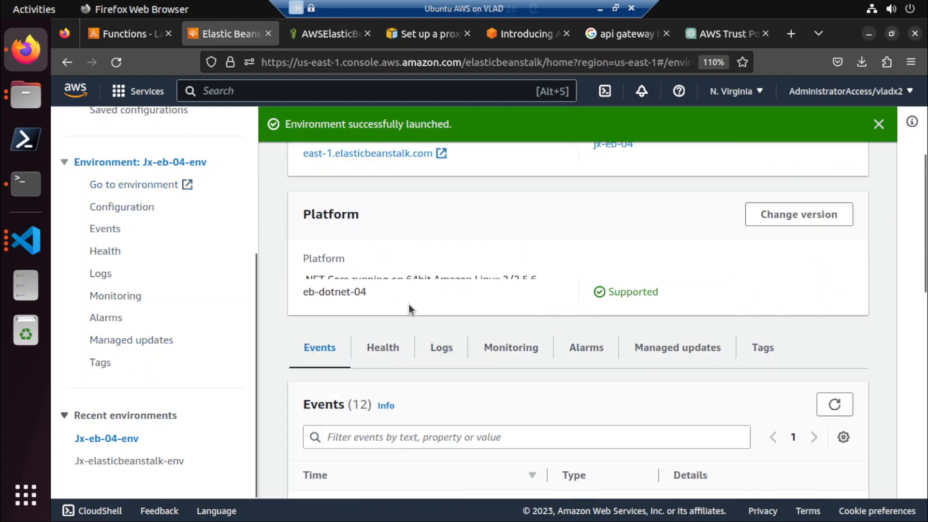
pyautogui.scroll(4, 150, 271)
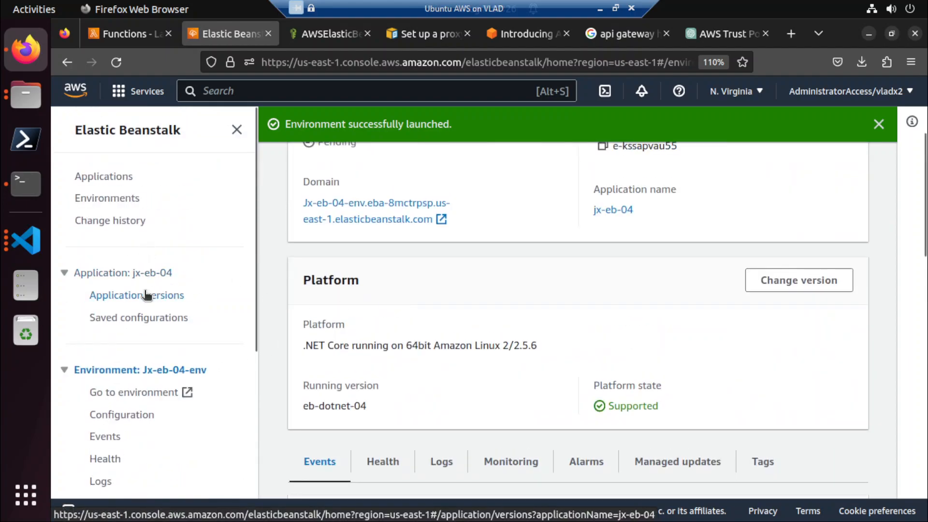
# Look at the application versions and environment list of jx-eb-04, then reopen the Jx-eb-04-env overview.
pyautogui.click(140, 295)
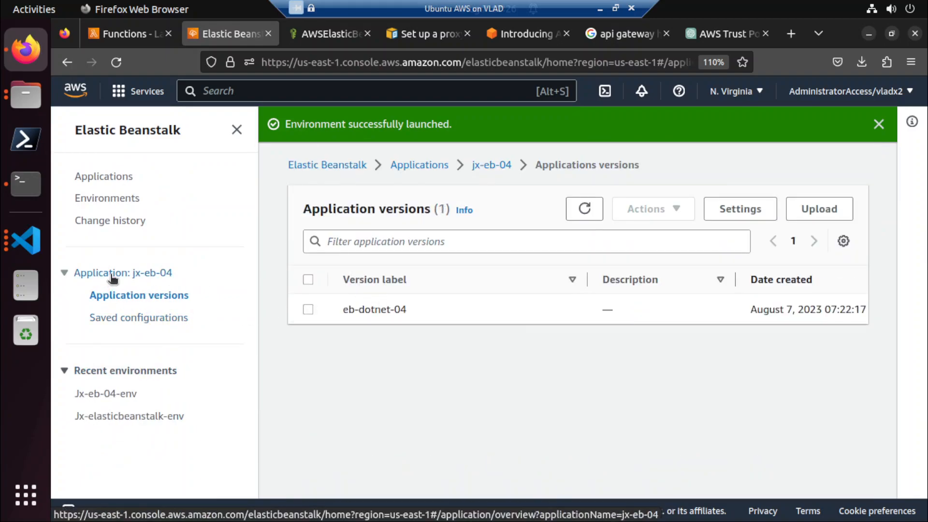
pyautogui.click(493, 165)
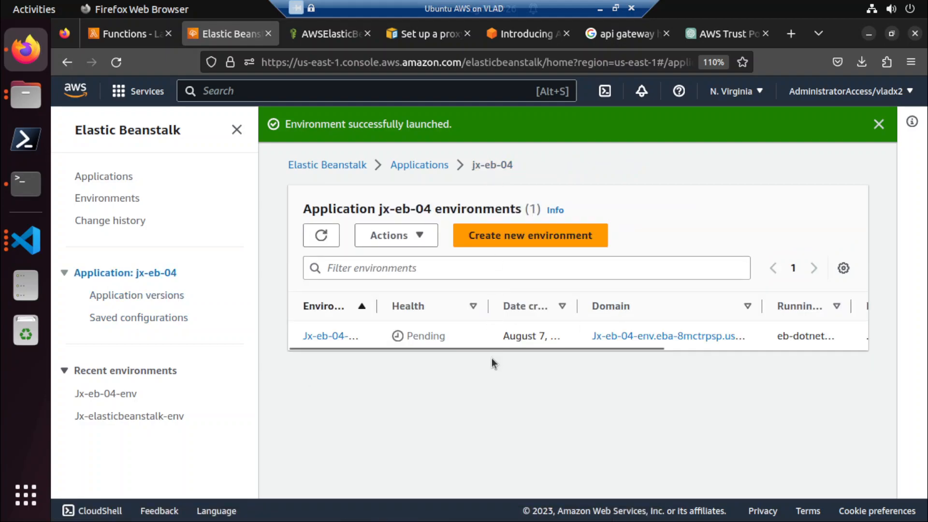
pyautogui.click(329, 335)
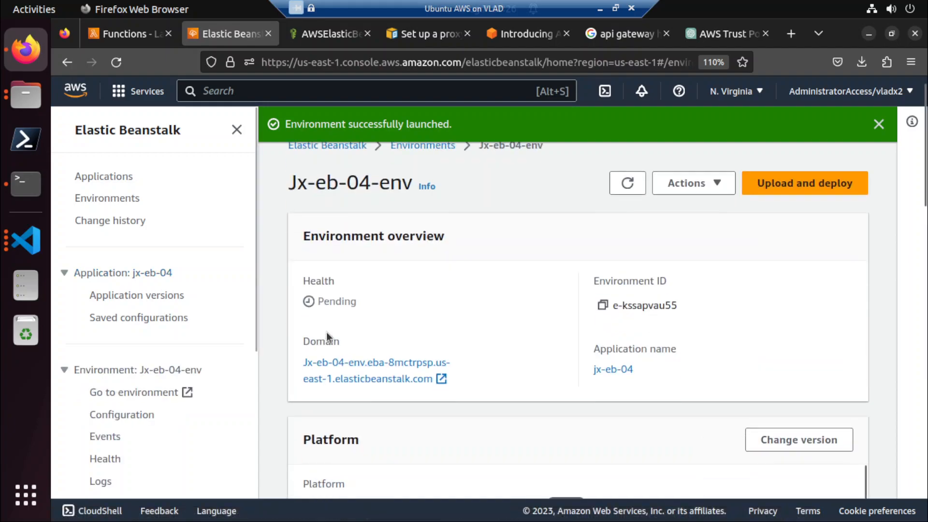
pyautogui.scroll(-5, 326, 332)
pyautogui.scroll(4, 327, 332)
# Open the Jx-eb-04-env domain link in a new tab, check its loading, and return to the environment overview.
pyautogui.rightClick(368, 312)
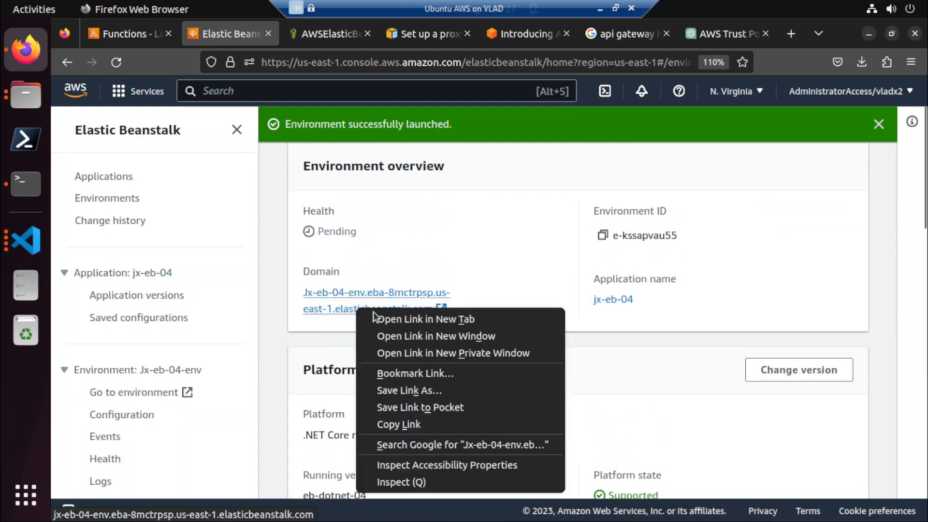
pyautogui.click(382, 319)
pyautogui.click(303, 37)
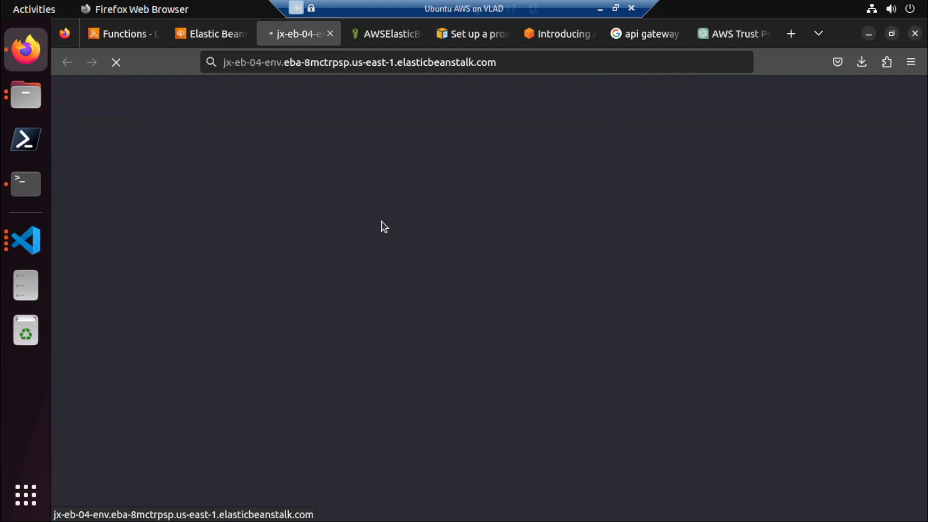
pyautogui.click(219, 34)
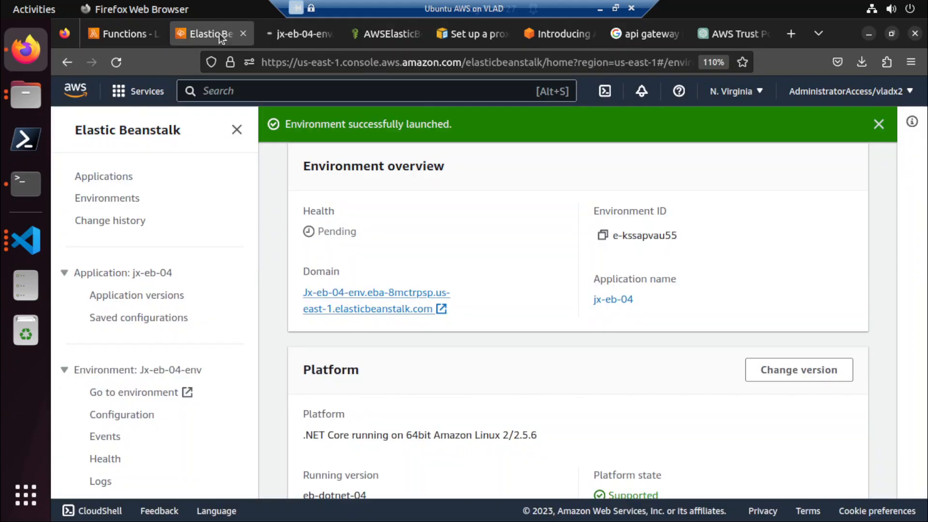
pyautogui.click(311, 33)
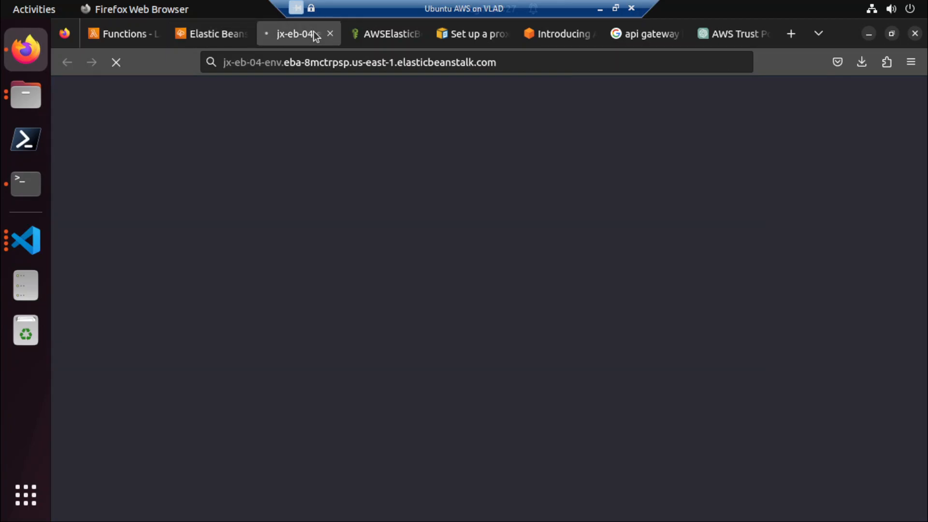
pyautogui.click(227, 37)
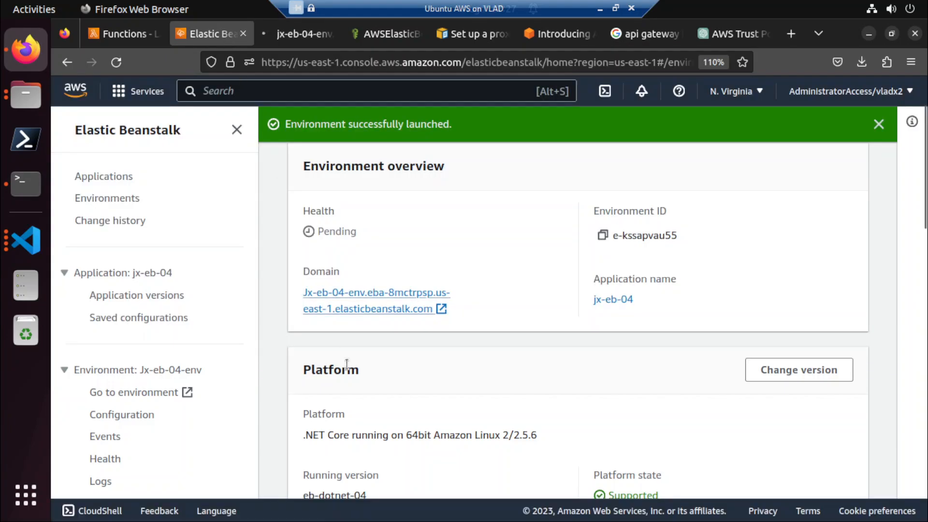
# Read the error details in the Jx-eb-04-env event log to find why the instance deployment failed.
pyautogui.scroll(-5, 347, 364)
pyautogui.scroll(-2, 346, 364)
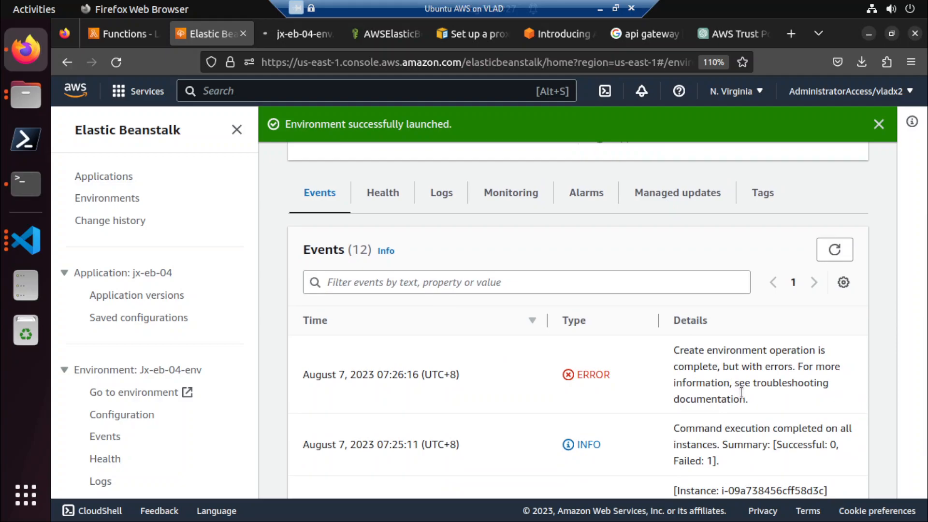
pyautogui.scroll(-4, 741, 449)
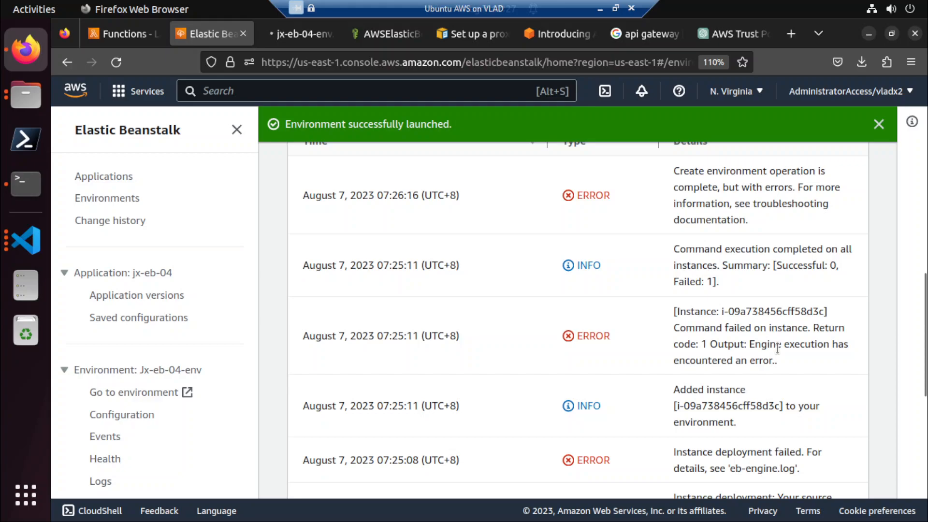
pyautogui.scroll(-2, 742, 383)
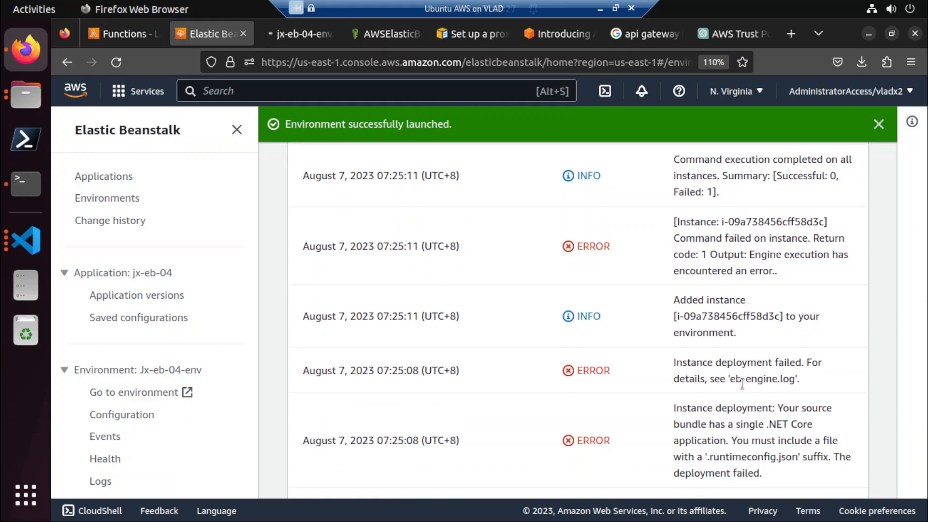
pyautogui.scroll(-5, 741, 428)
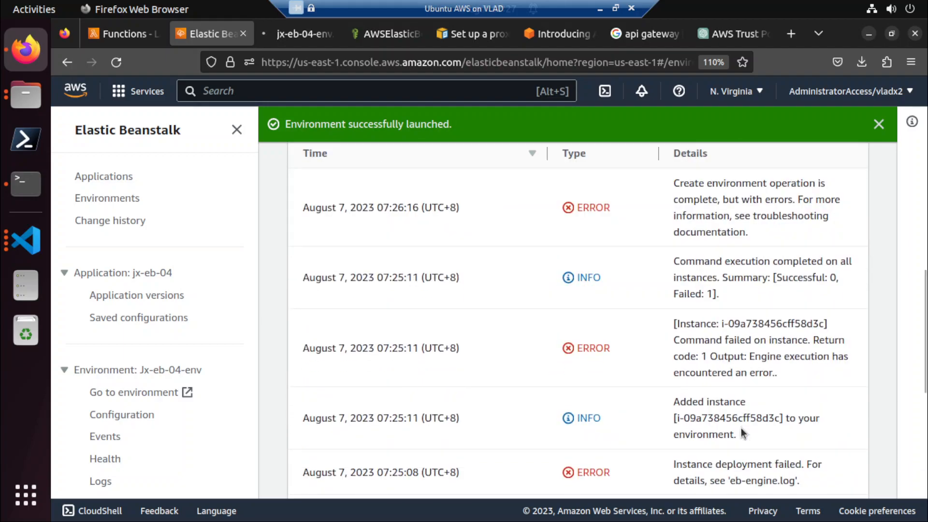
pyautogui.scroll(-2, 743, 433)
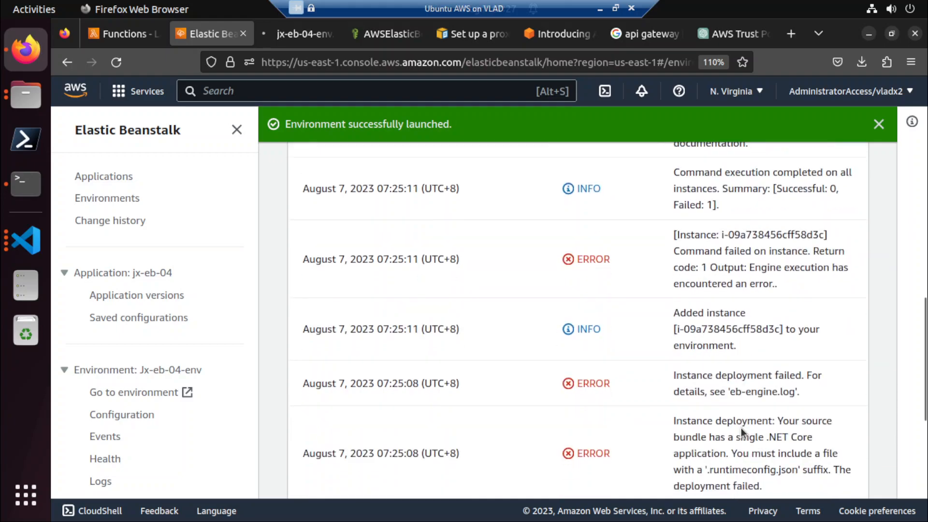
pyautogui.scroll(-2, 741, 428)
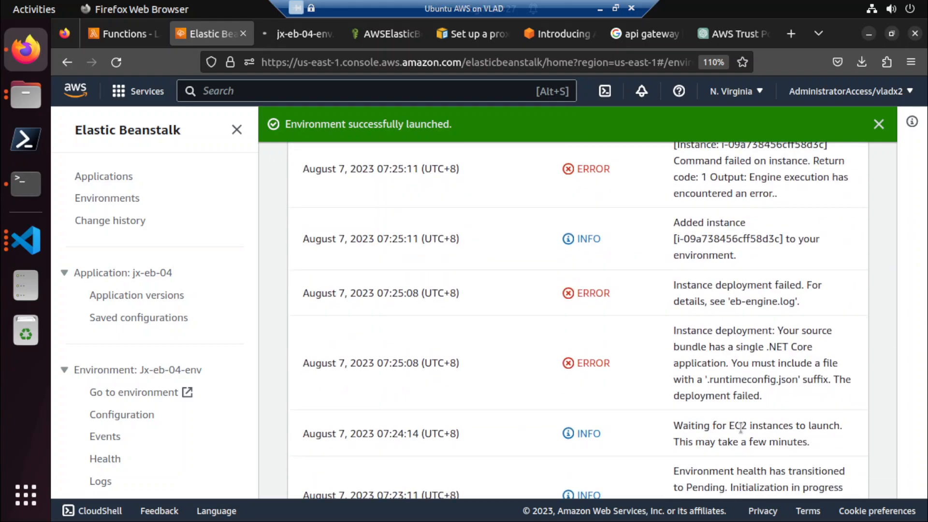
# Select jx-eb-04 in the Elastic Beanstalk applications list and check the tab with the environment's web page.
pyautogui.click(96, 174)
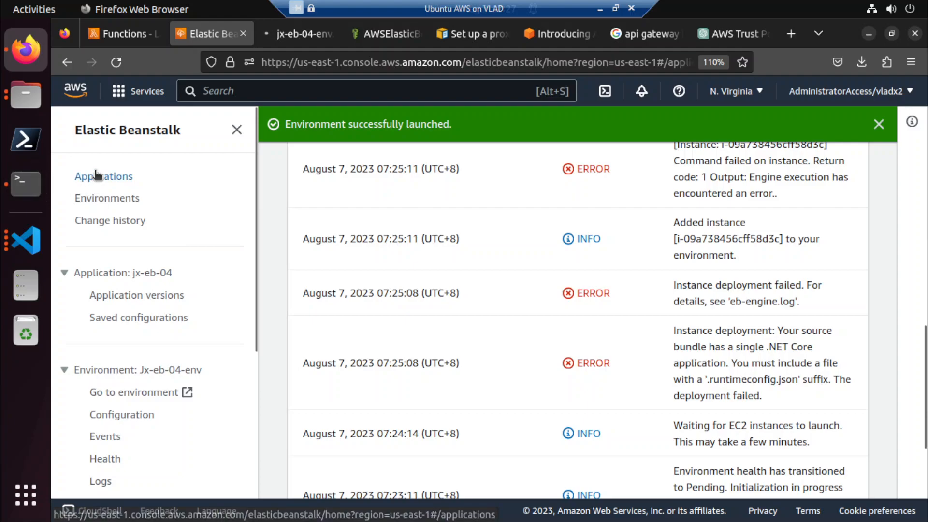
pyautogui.click(308, 313)
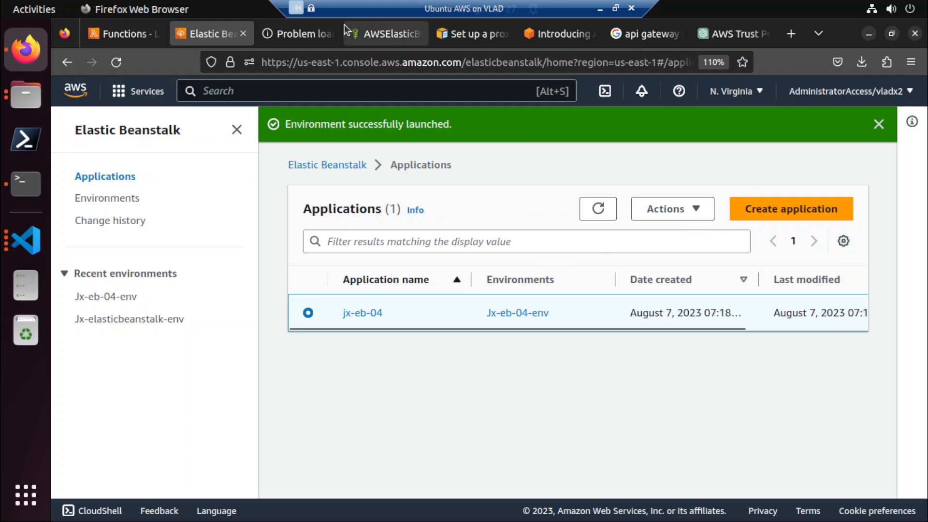
pyautogui.click(292, 34)
pyautogui.click(221, 25)
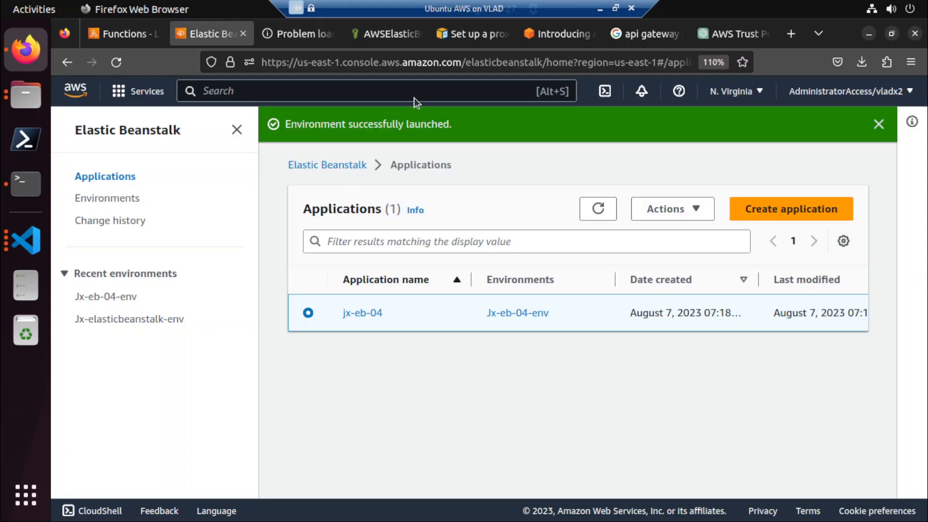
pyautogui.click(674, 214)
pyautogui.click(670, 259)
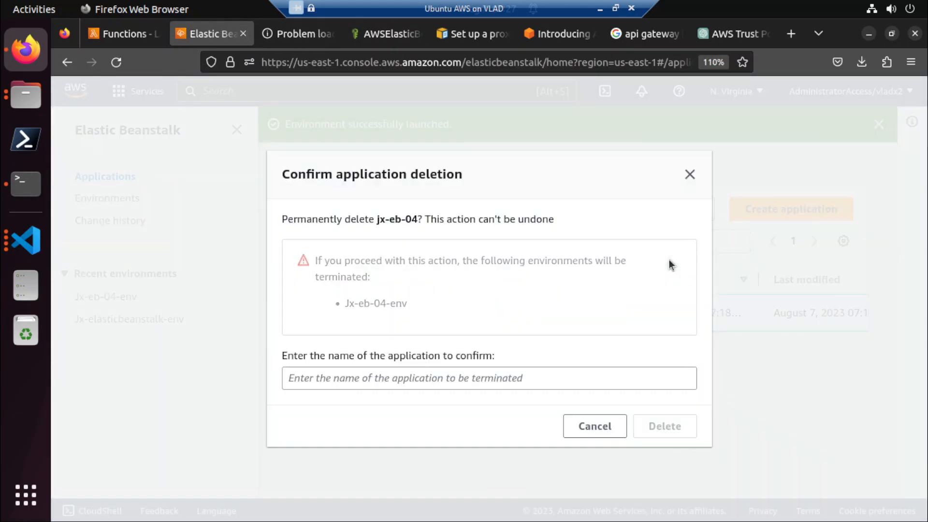
pyautogui.click(615, 419)
# Delete the jx-eb-04 application, entering its name to confirm the deletion.
pyautogui.click(673, 211)
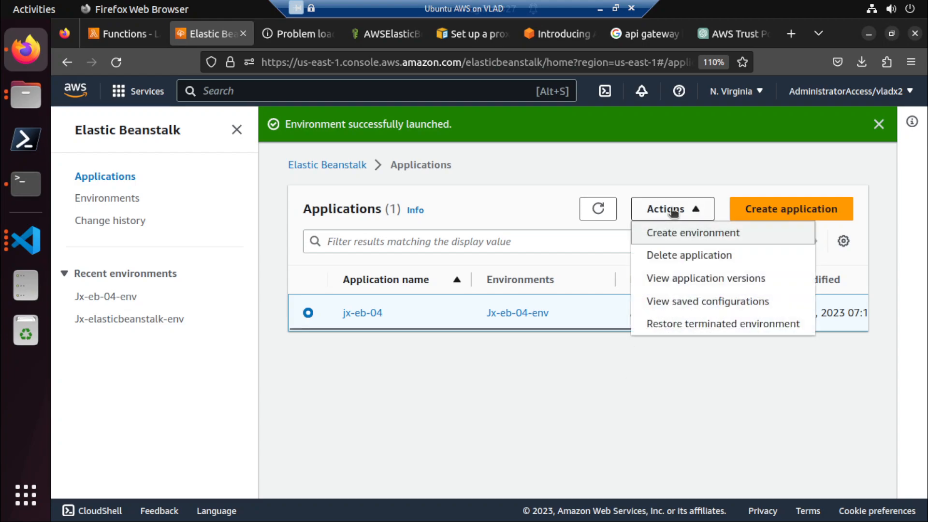
pyautogui.click(687, 261)
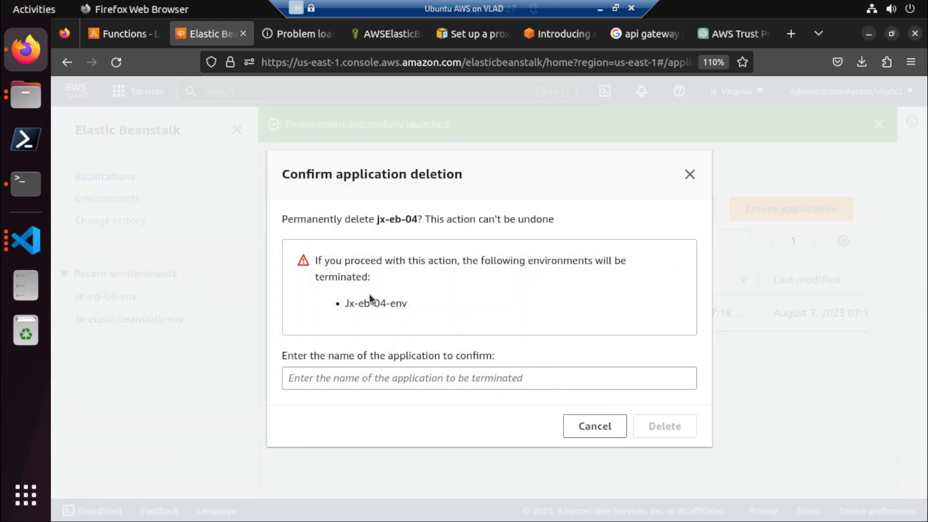
pyautogui.moveTo(380, 221); pyautogui.dragTo(417, 220)
pyautogui.hotkey('ctrl', 'c')
pyautogui.click(374, 221)
pyautogui.middleClick(378, 370)
pyautogui.click(655, 426)
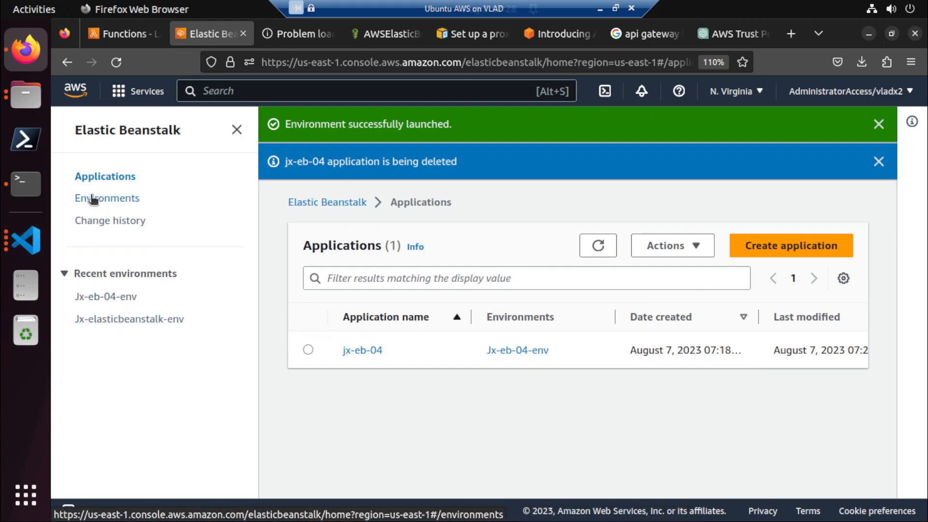
# Start creating a new web server environment and name its application jx-eb.
pyautogui.click(812, 246)
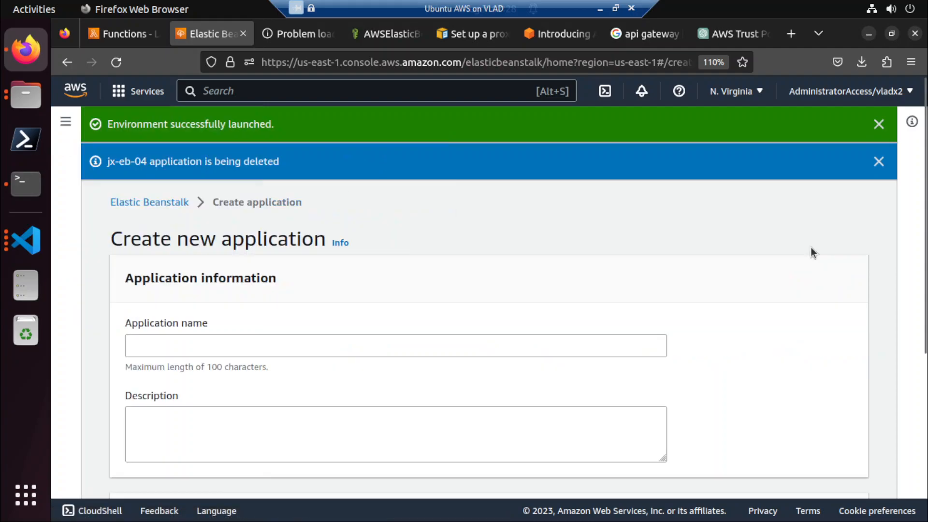
pyautogui.click(182, 199)
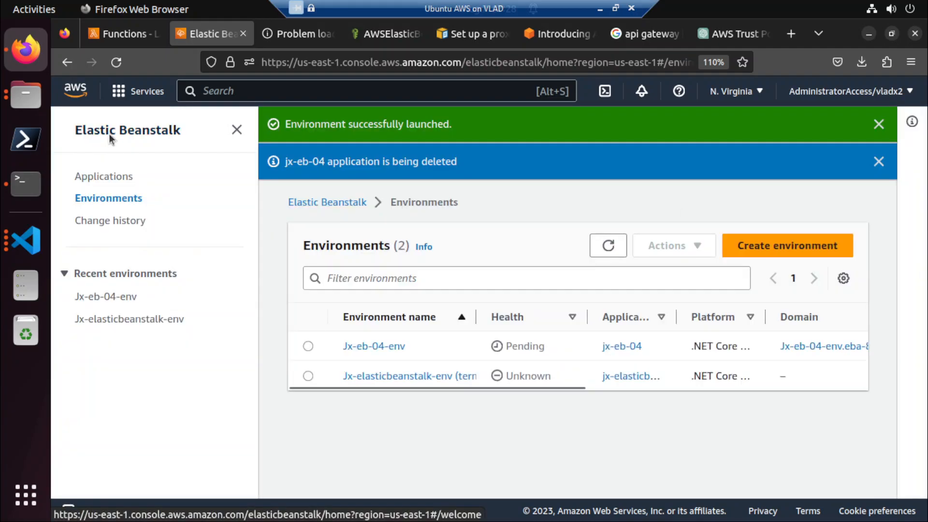
pyautogui.click(109, 133)
pyautogui.click(665, 370)
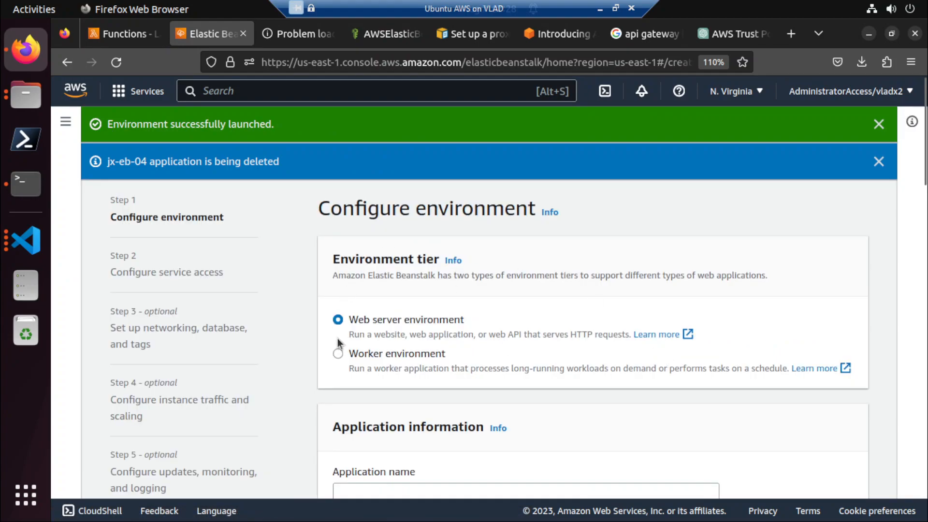
pyautogui.scroll(-3, 352, 361)
pyautogui.click(378, 314)
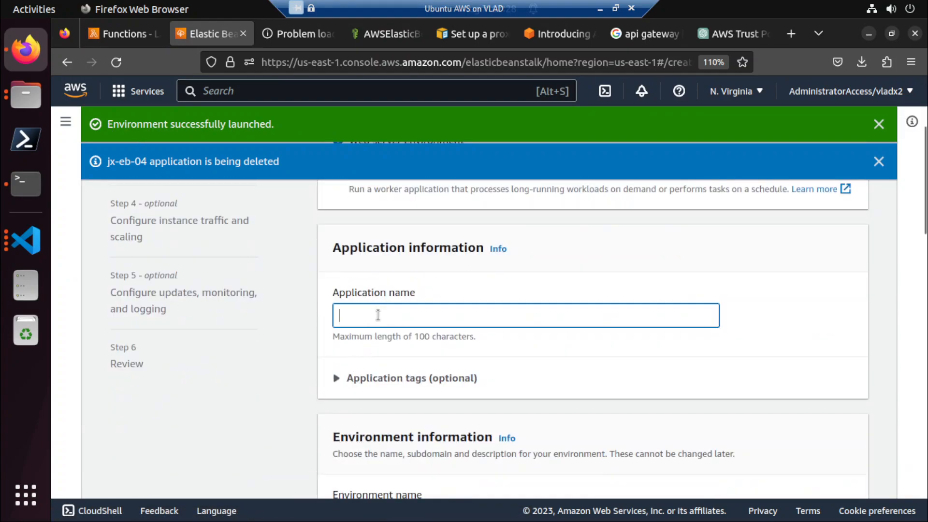
pyautogui.write('jx-eb-05')
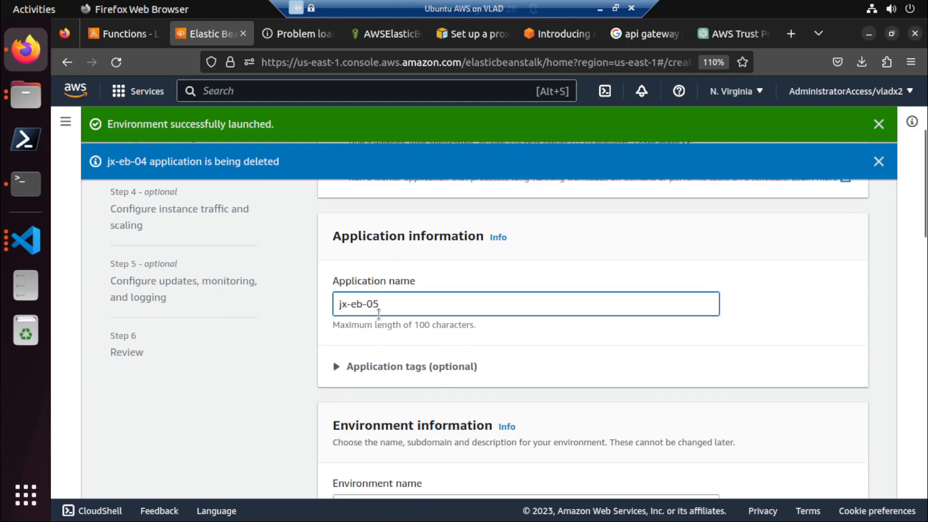
# Choose the .NET Core on Linux platform, keep the sample application and single instance preset, and continue to service access.
pyautogui.scroll(-5, 427, 301)
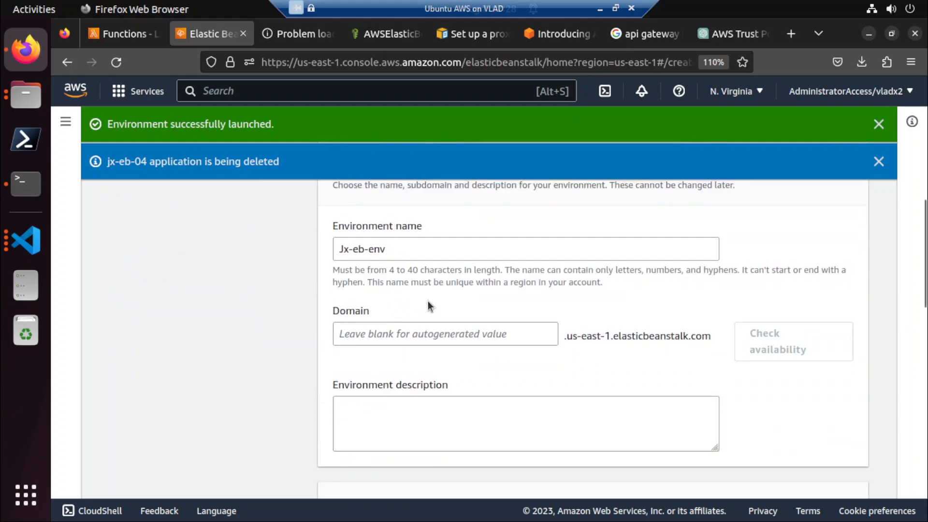
pyautogui.scroll(-3, 437, 430)
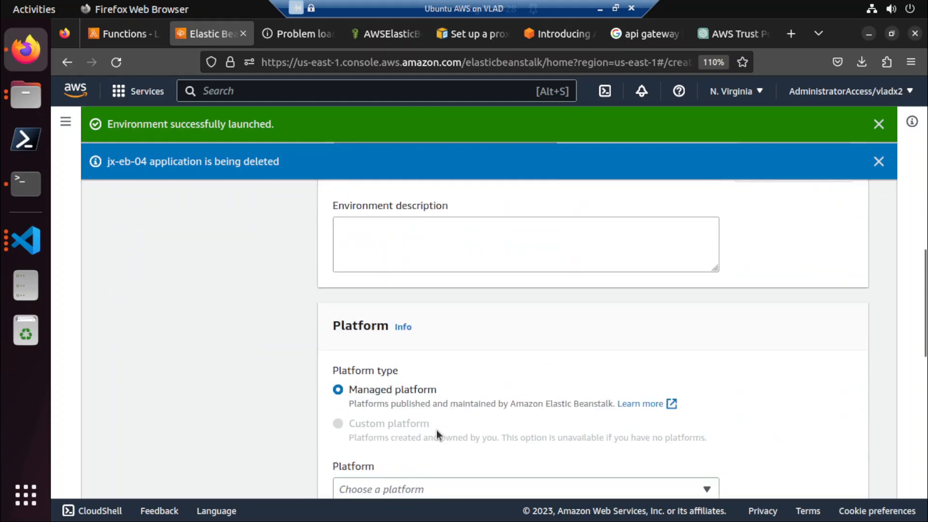
pyautogui.scroll(-5, 432, 424)
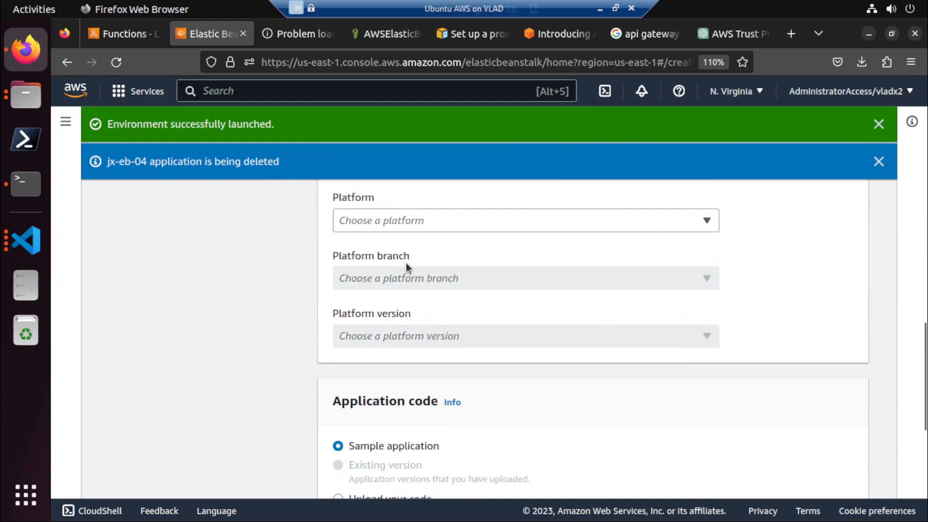
pyautogui.click(416, 225)
pyautogui.click(405, 246)
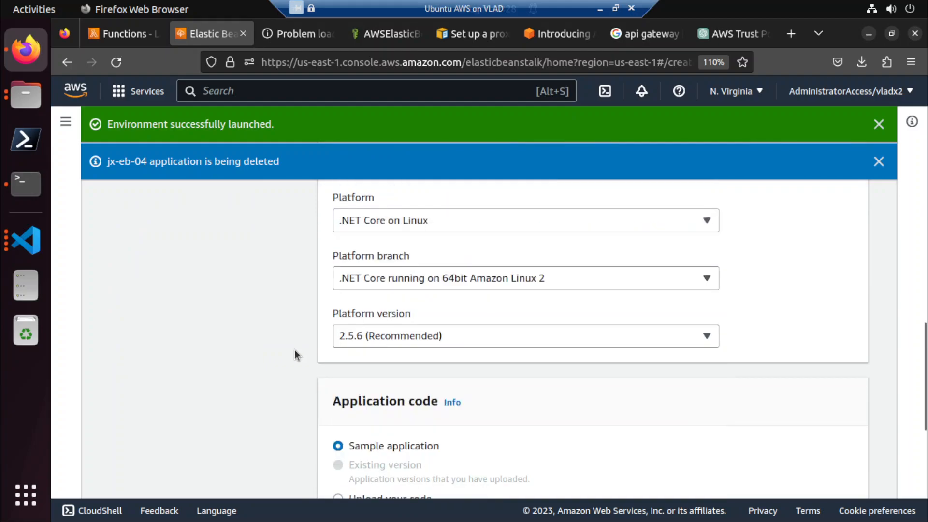
pyautogui.scroll(-3, 293, 358)
pyautogui.scroll(-3, 380, 406)
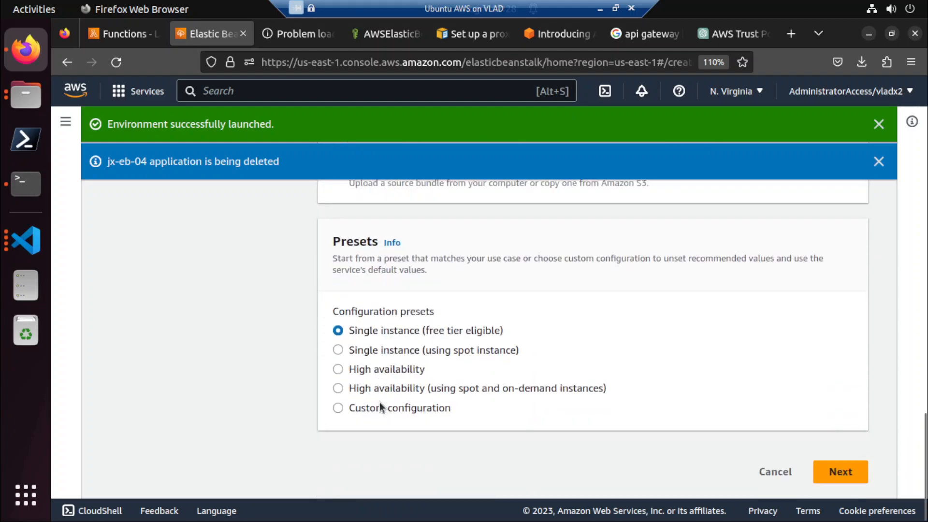
pyautogui.click(828, 468)
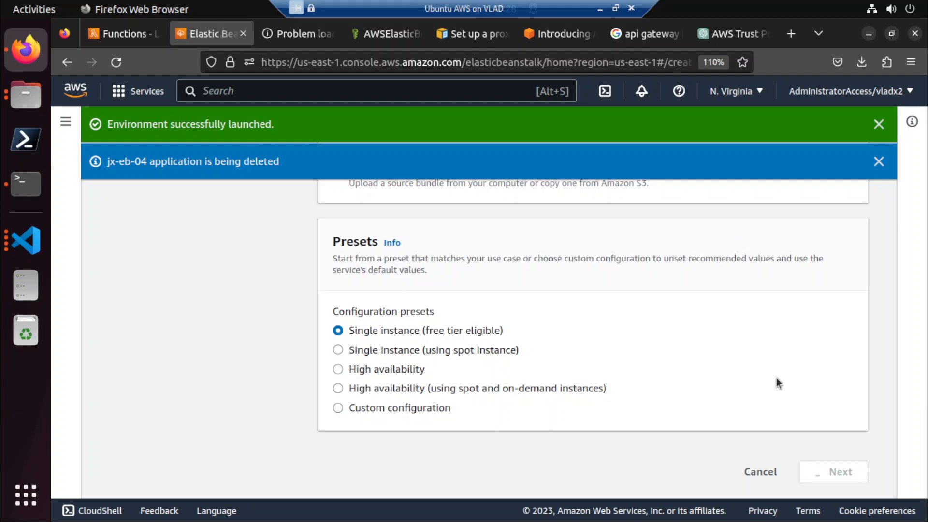
# Keep aws-elasticbeanstalk-service-role as the service role, set the EC2 instance profile to JxEBRole, and continue to networking.
pyautogui.scroll(3, 776, 378)
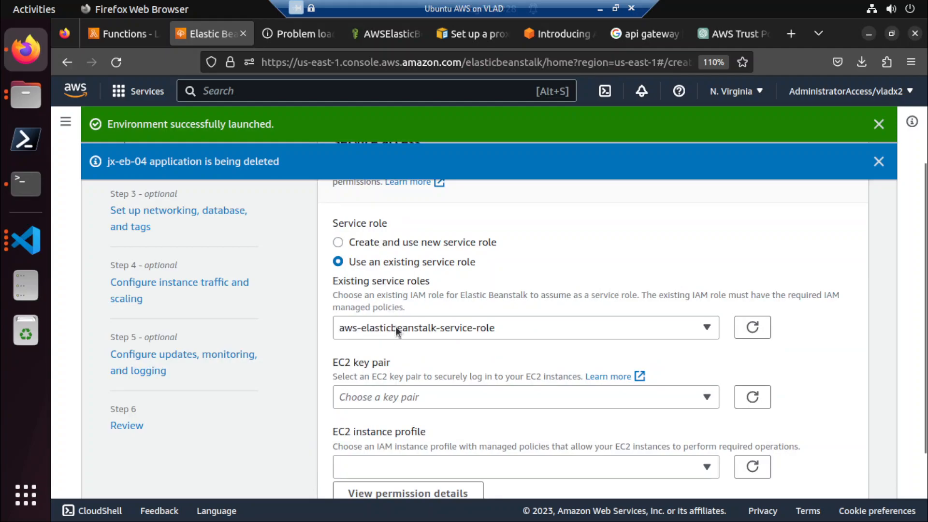
pyautogui.scroll(-2, 381, 410)
pyautogui.click(401, 373)
pyautogui.click(379, 444)
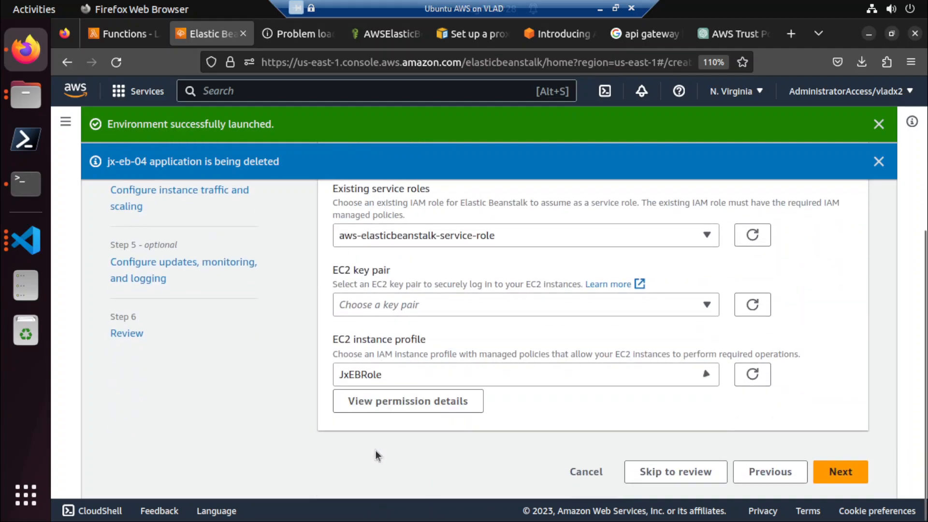
pyautogui.click(831, 474)
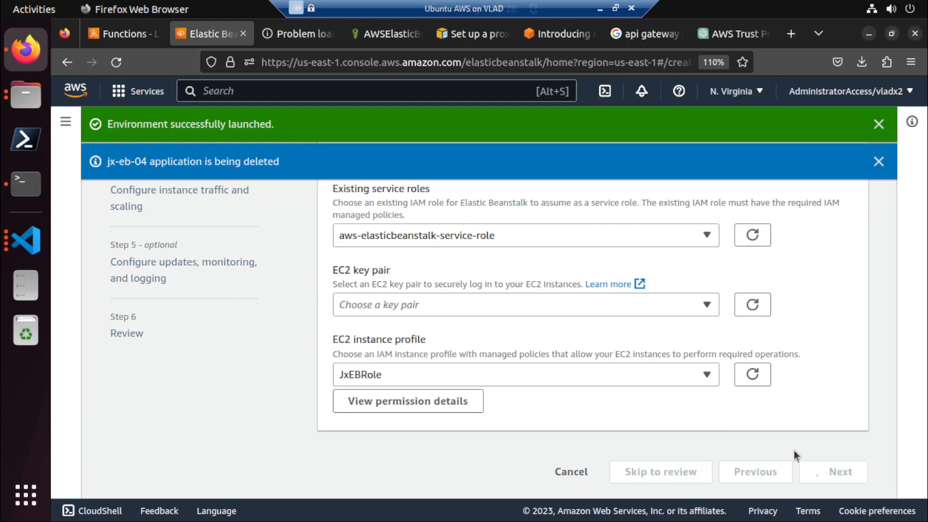
pyautogui.scroll(-10, 685, 436)
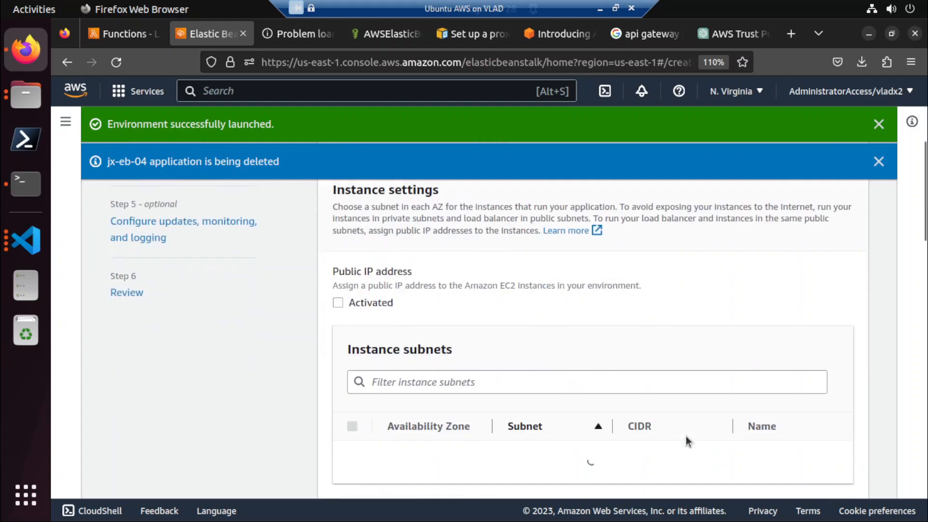
pyautogui.scroll(-10, 693, 467)
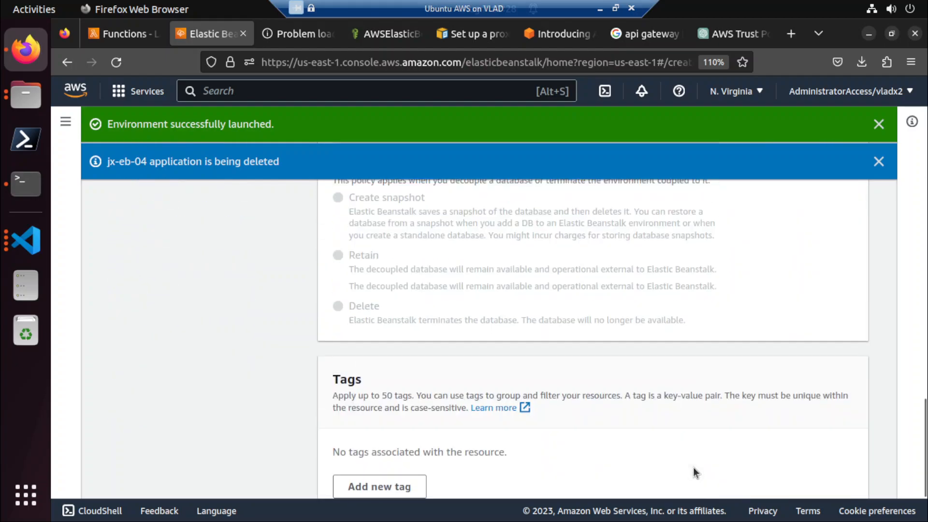
pyautogui.scroll(5, 705, 379)
pyautogui.scroll(-5, 705, 379)
pyautogui.click(769, 472)
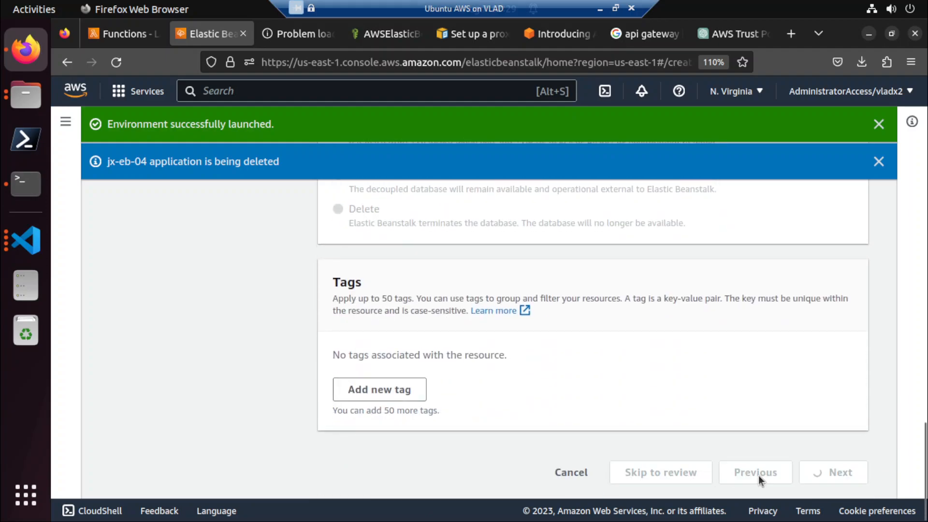
pyautogui.scroll(10, 216, 264)
pyautogui.scroll(-10, 215, 265)
pyautogui.scroll(-3, 815, 485)
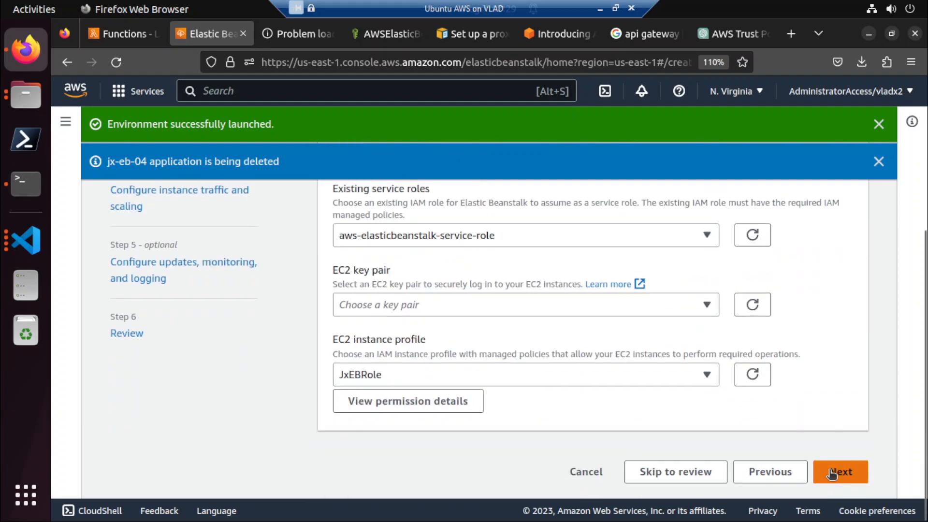
pyautogui.click(829, 474)
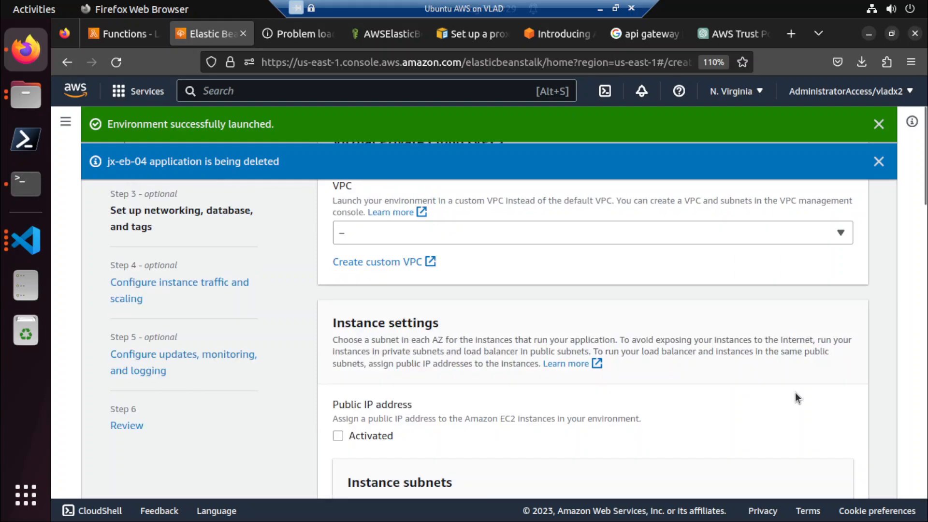
# Select the 172.31.0.0/16 VPC, activate the public IP address, and choose the us-east-1a instance subnet.
pyautogui.click(384, 232)
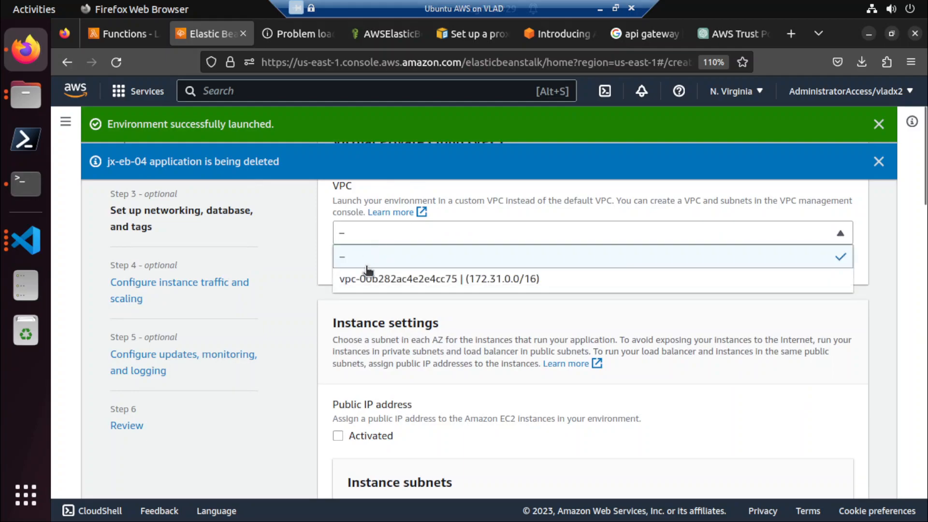
pyautogui.click(370, 276)
pyautogui.scroll(-3, 326, 416)
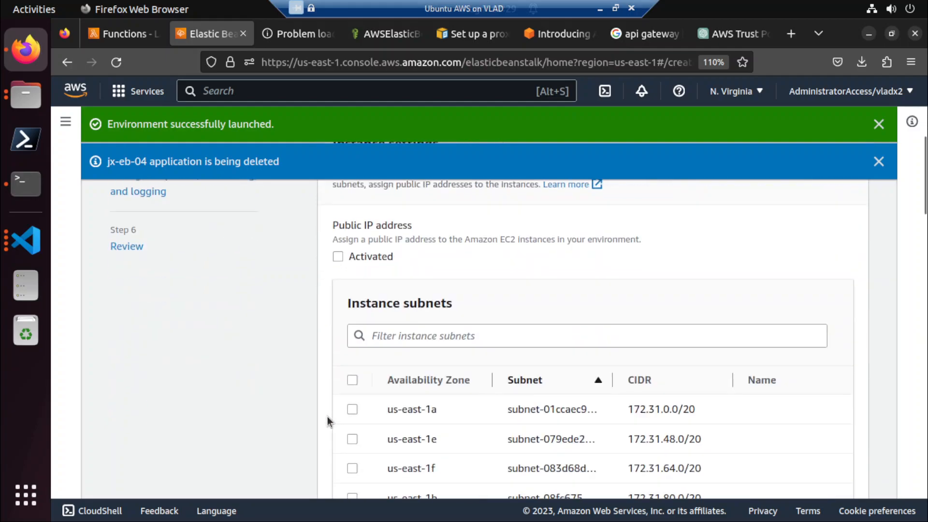
pyautogui.click(337, 256)
pyautogui.click(353, 409)
# Leave the database disabled and the tags empty, and continue to the instance traffic and scaling settings.
pyautogui.scroll(-1, 259, 428)
pyautogui.scroll(-8, 259, 428)
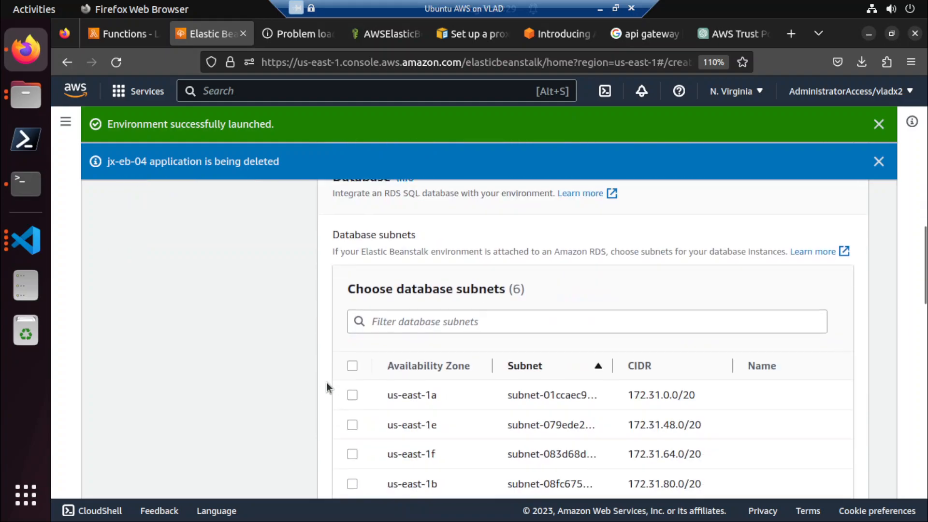
pyautogui.scroll(-6, 327, 381)
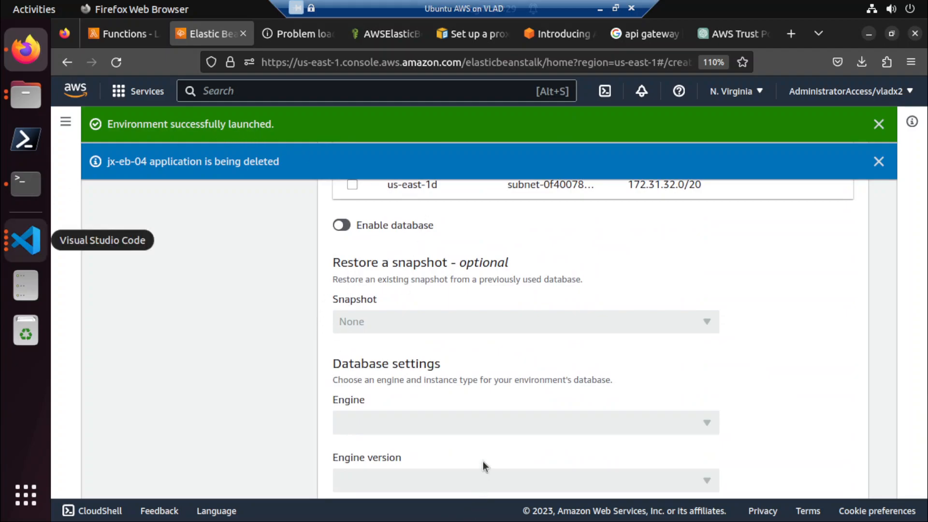
pyautogui.scroll(-8, 283, 329)
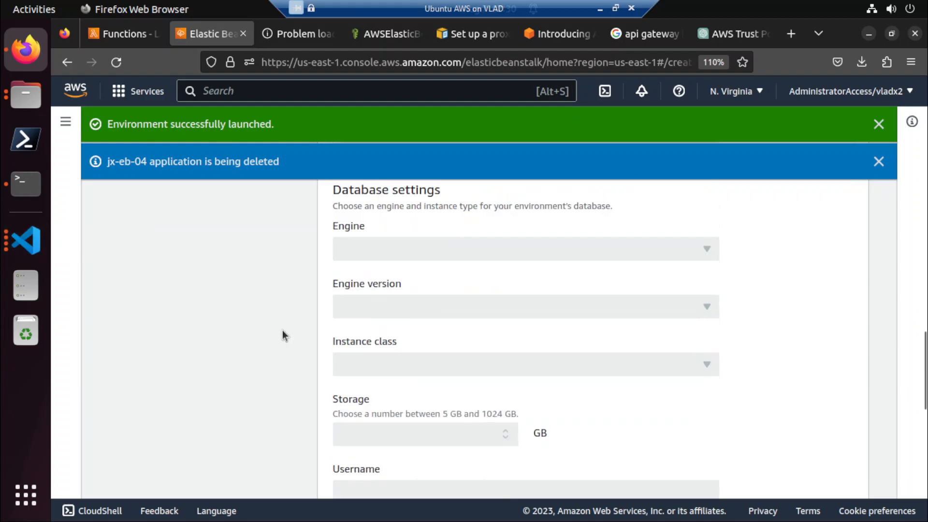
pyautogui.scroll(-5, 282, 329)
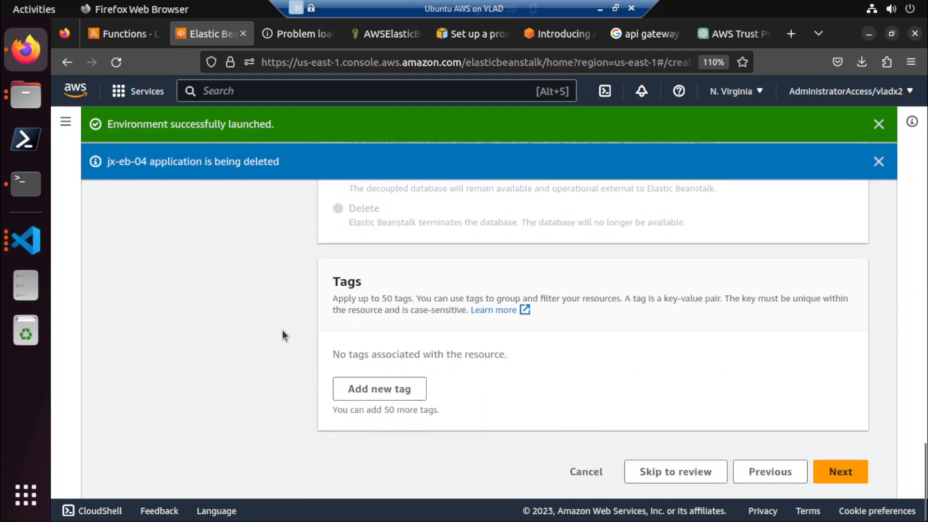
pyautogui.click(854, 476)
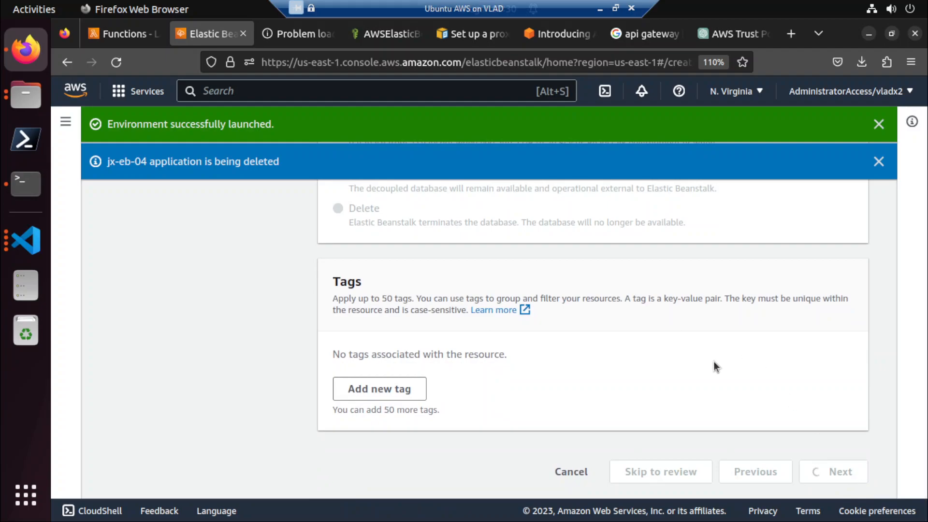
# Select the default EC2 security group for the environment's instances.
pyautogui.scroll(-10, 714, 361)
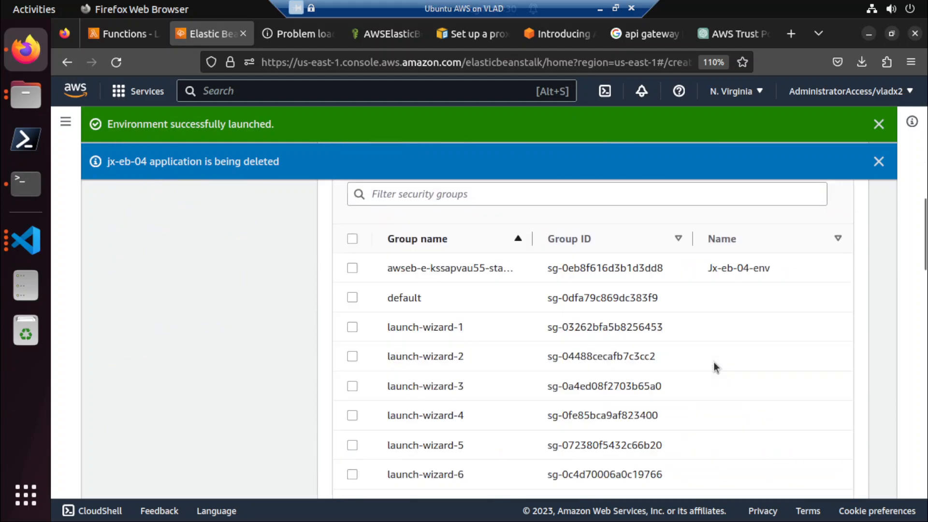
pyautogui.scroll(3, 354, 279)
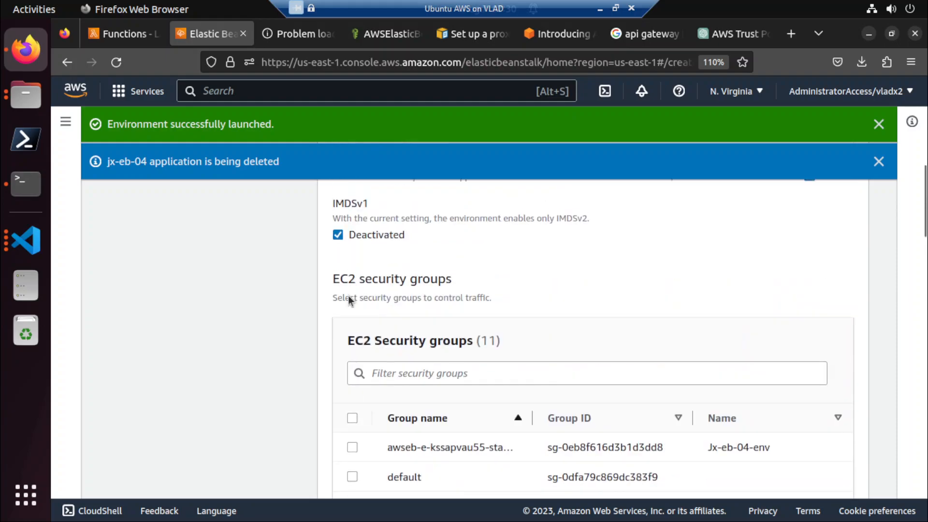
pyautogui.click(352, 477)
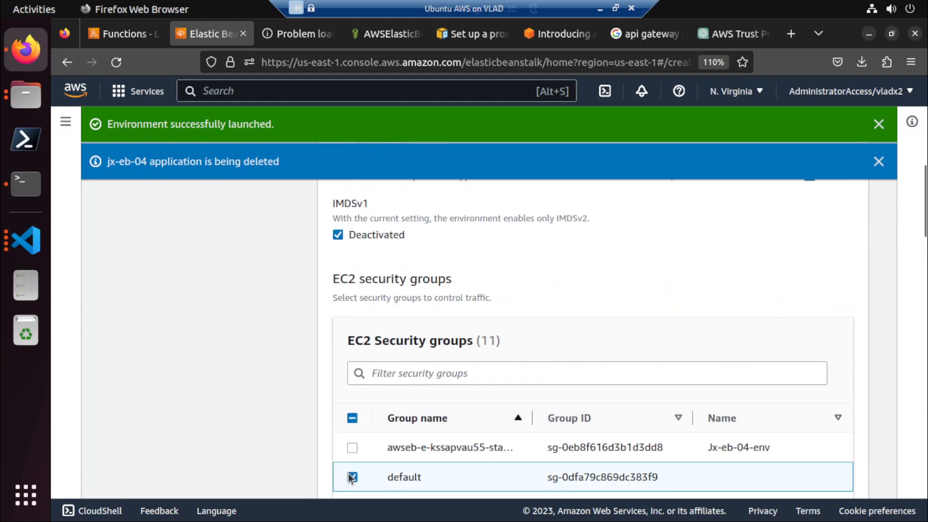
# Remove the t3.micro and t3.small instance types, select t2.small, and continue to updates, monitoring, and logging.
pyautogui.scroll(9, 283, 422)
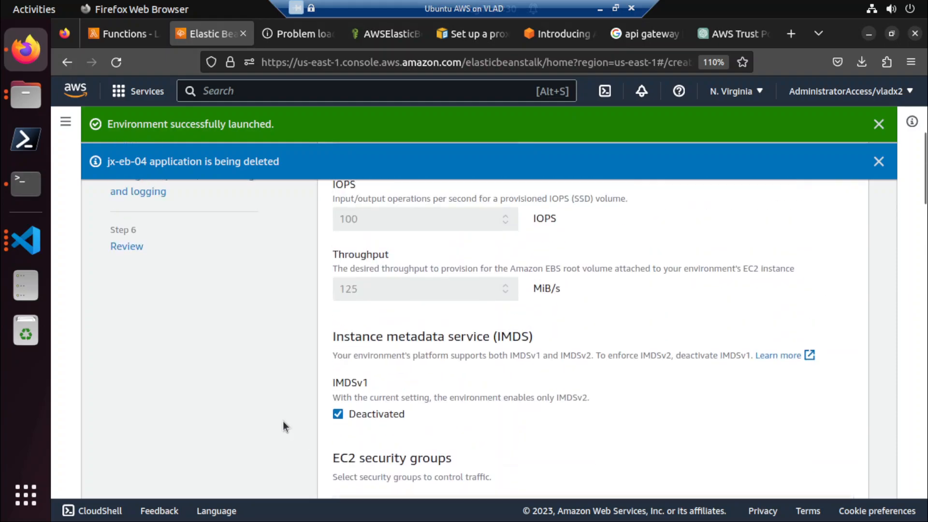
pyautogui.scroll(-8, 283, 422)
pyautogui.scroll(-15, 283, 421)
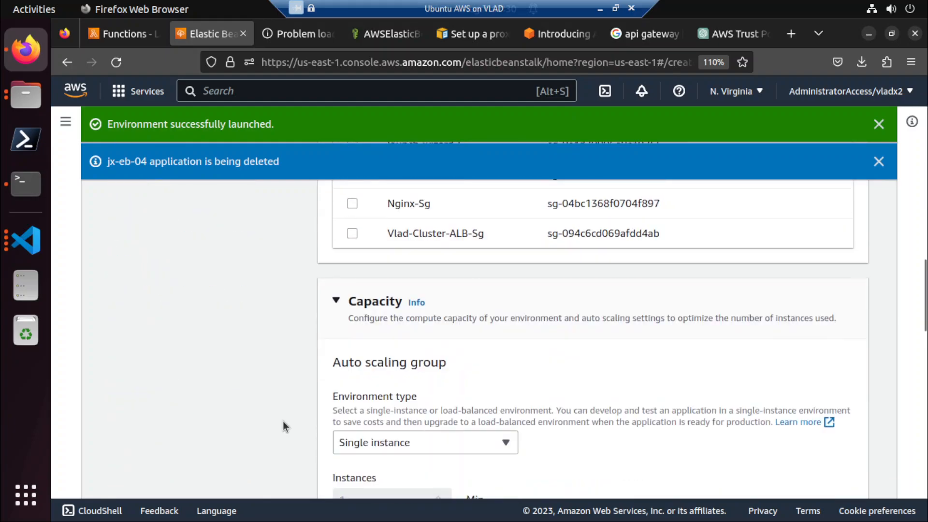
pyautogui.scroll(-9, 283, 422)
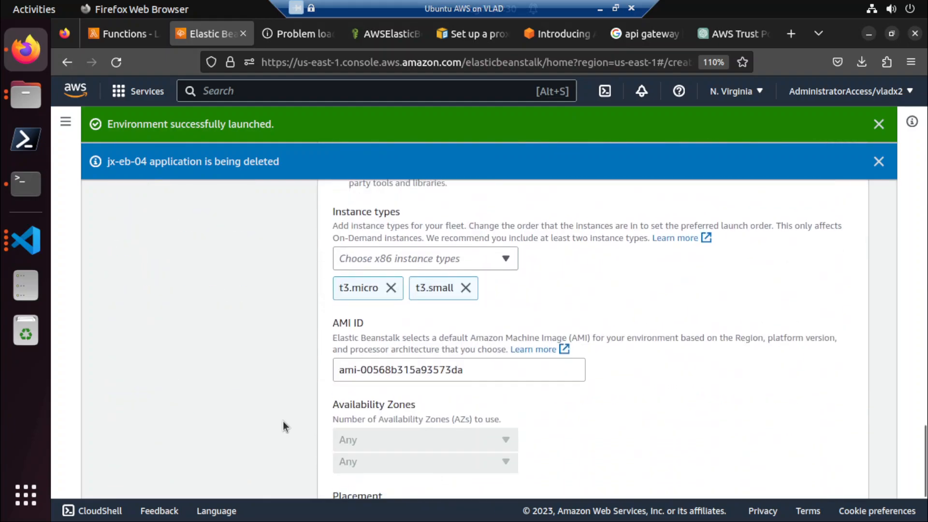
pyautogui.scroll(8, 312, 391)
pyautogui.scroll(-5, 384, 413)
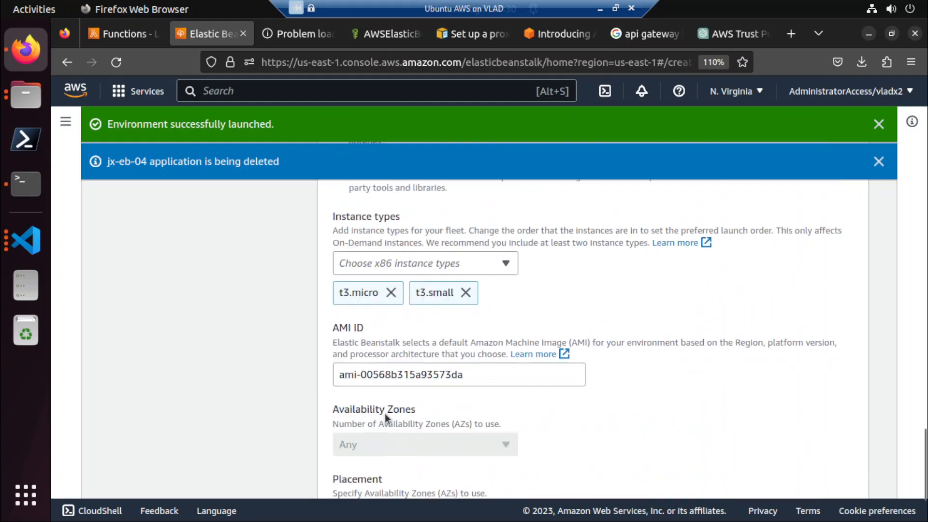
pyautogui.click(392, 272)
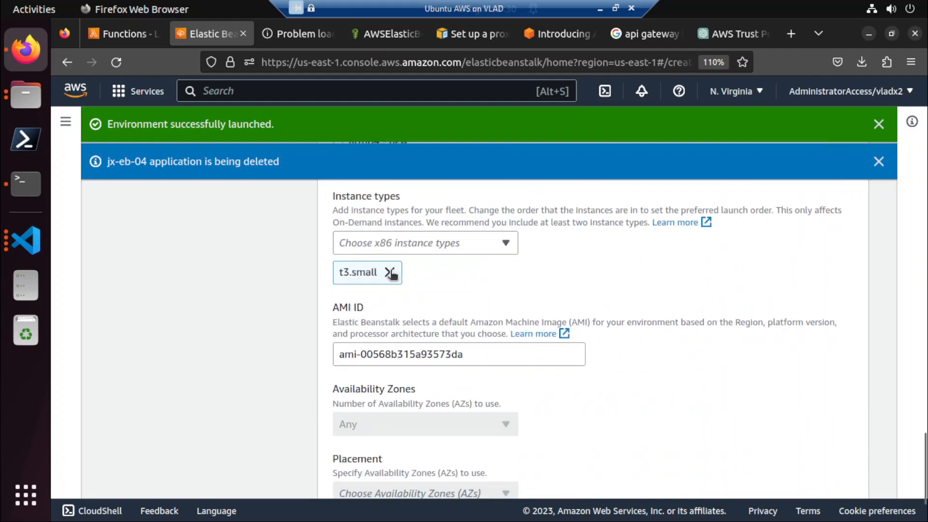
pyautogui.click(389, 272)
pyautogui.click(390, 245)
pyautogui.scroll(-20, 387, 367)
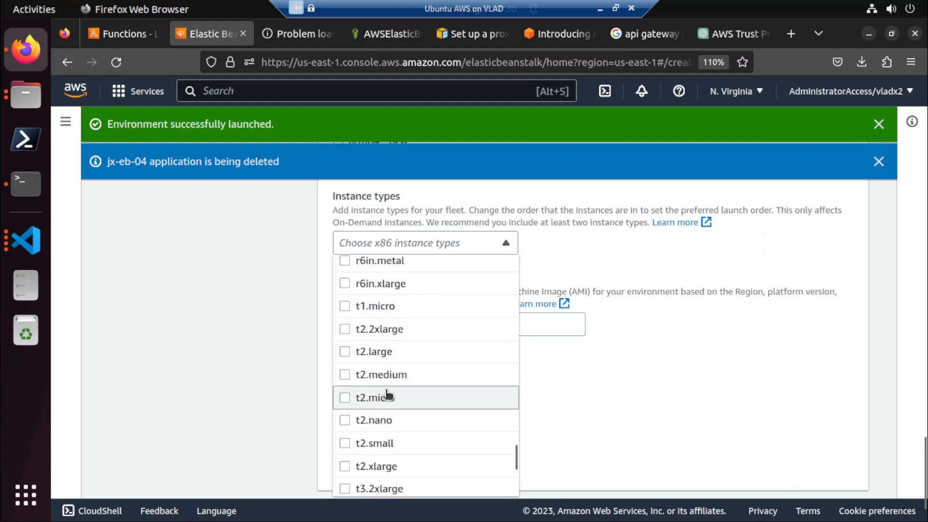
pyautogui.click(380, 443)
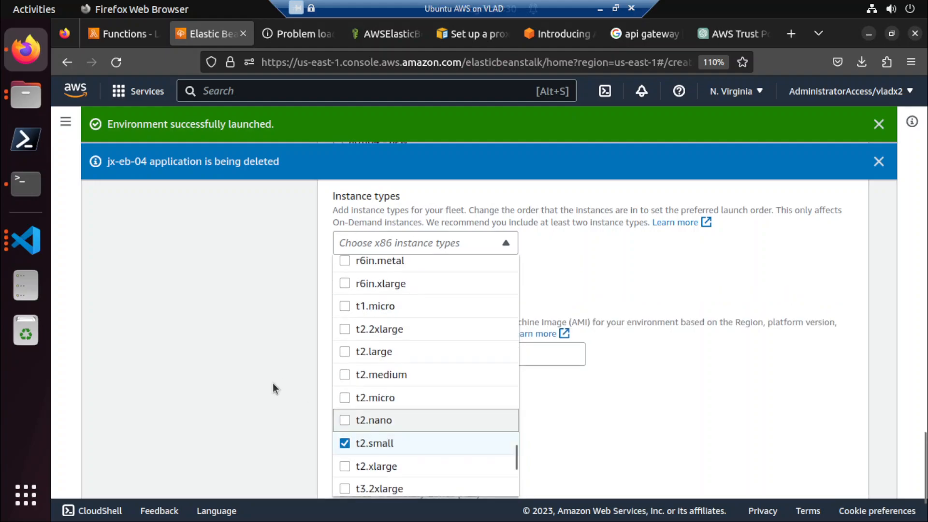
pyautogui.click(273, 383)
pyautogui.scroll(-3, 272, 383)
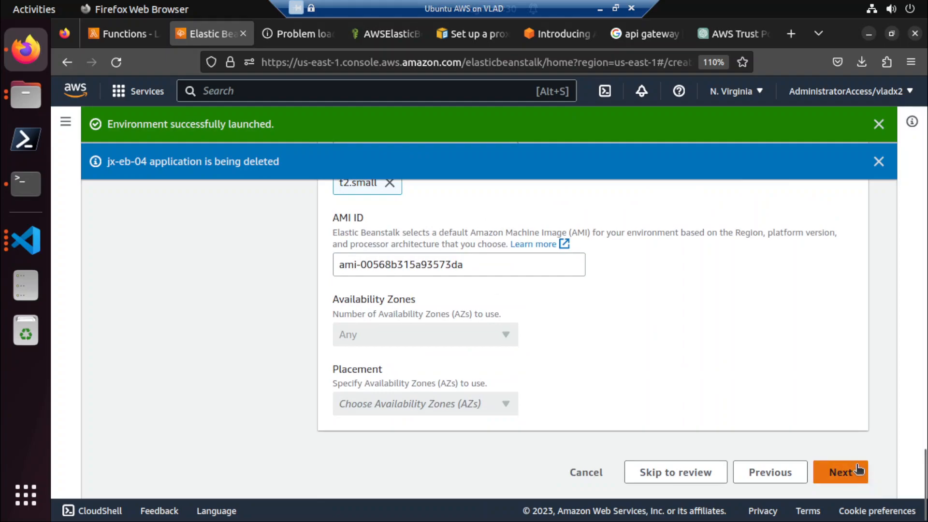
pyautogui.click(847, 476)
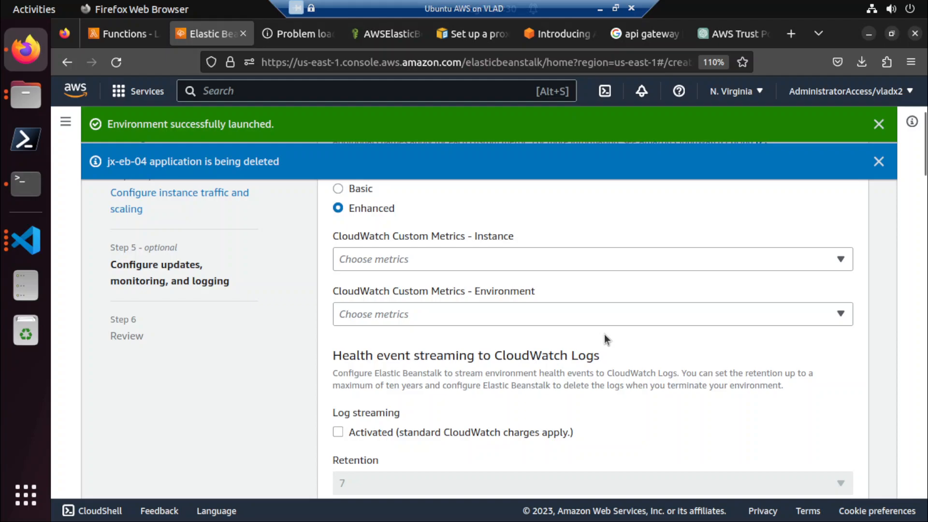
# Keep the default monitoring, deployment, and logging settings with no environment properties, and continue to the review.
pyautogui.scroll(-5, 382, 309)
pyautogui.scroll(-15, 378, 340)
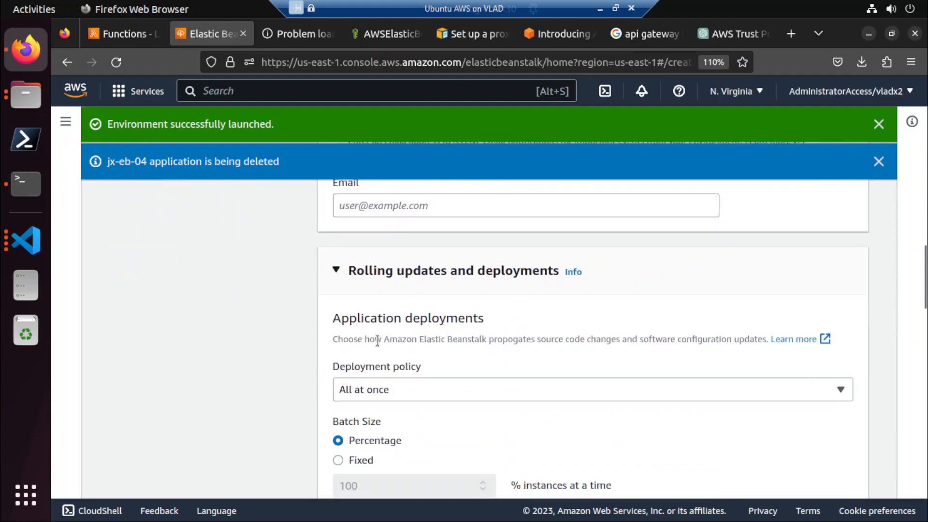
pyautogui.scroll(-15, 378, 340)
pyautogui.scroll(-10, 379, 344)
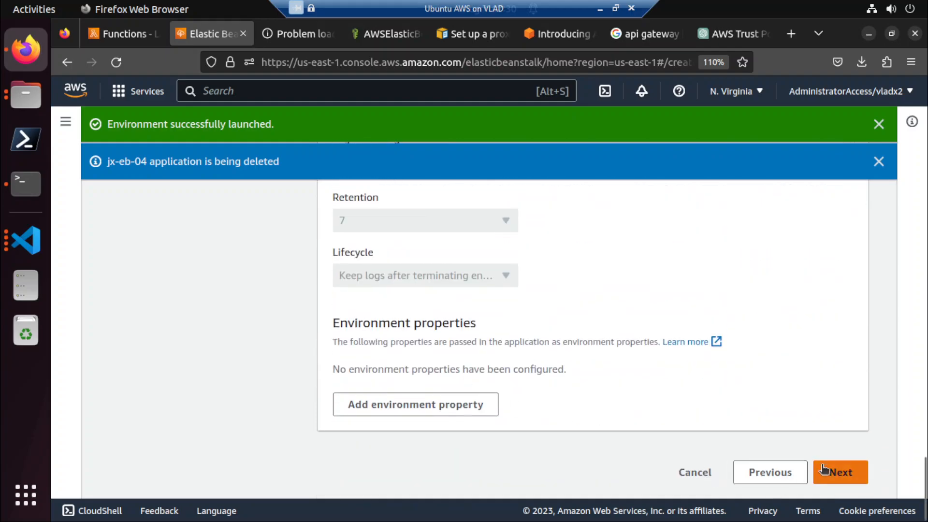
pyautogui.click(822, 467)
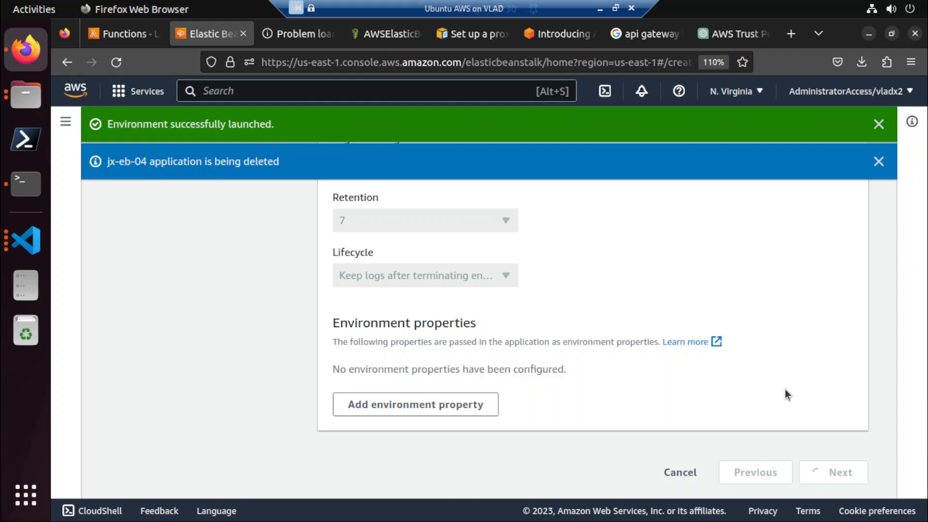
# Submit the reviewed configuration to create the environment, and check its platform details and launch events.
pyautogui.scroll(-10, 785, 389)
pyautogui.scroll(-15, 785, 389)
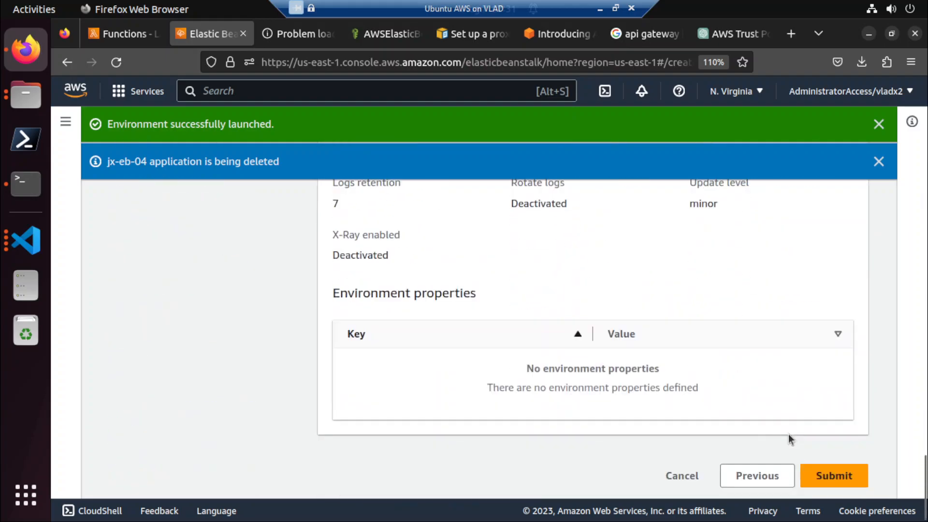
pyautogui.click(812, 476)
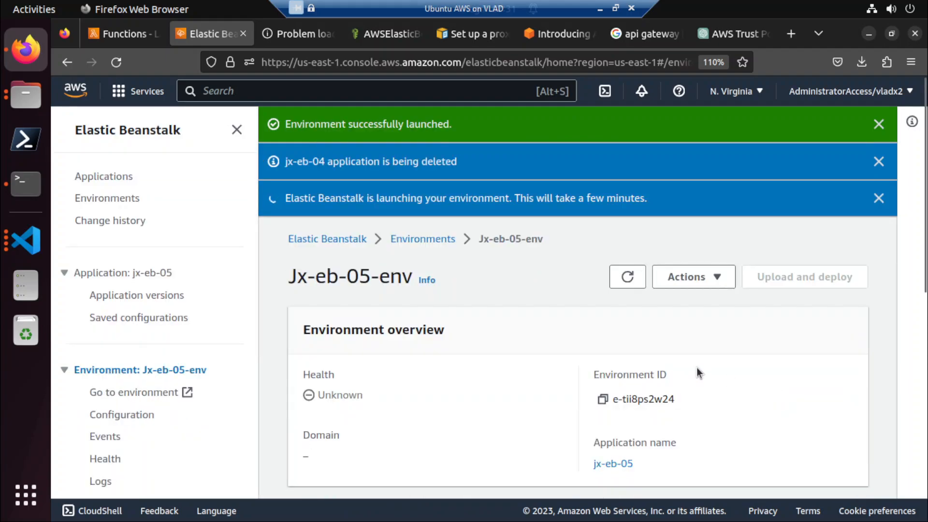
pyautogui.scroll(-5, 697, 370)
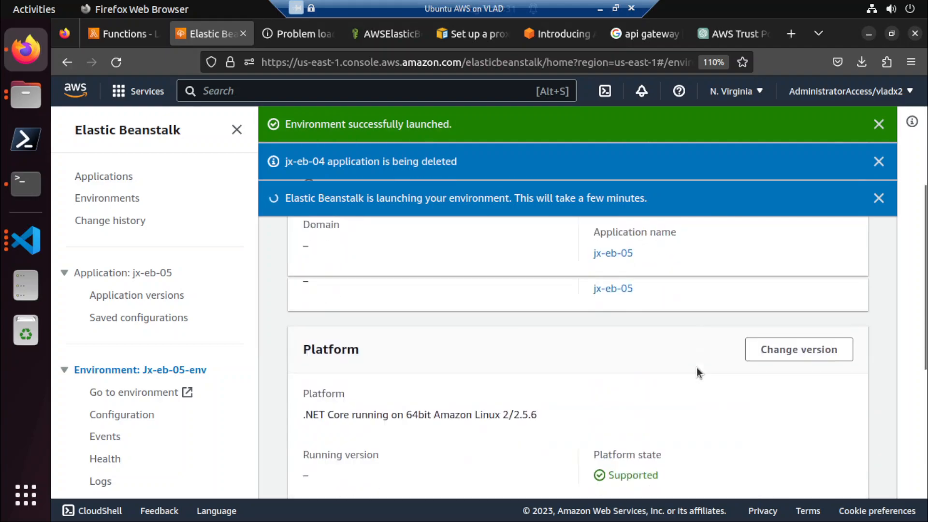
pyautogui.scroll(-4, 697, 371)
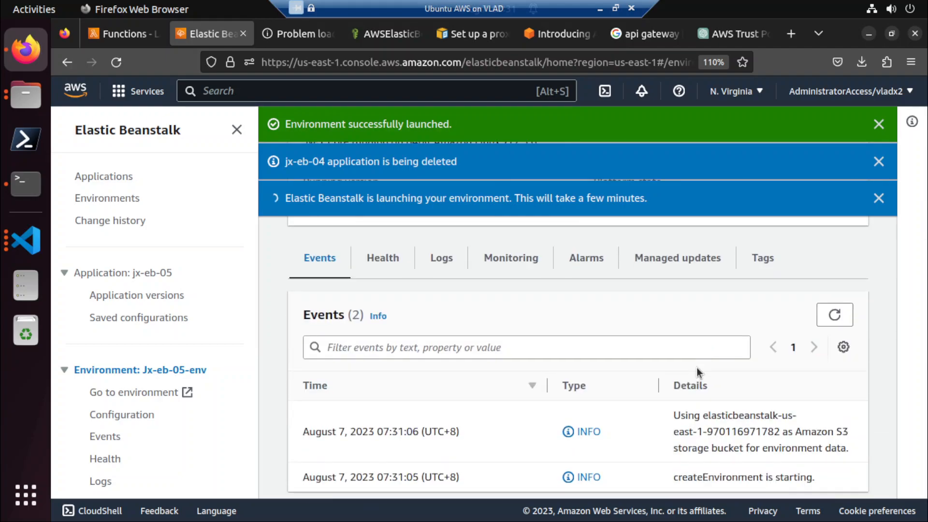
pyautogui.scroll(-1, 697, 372)
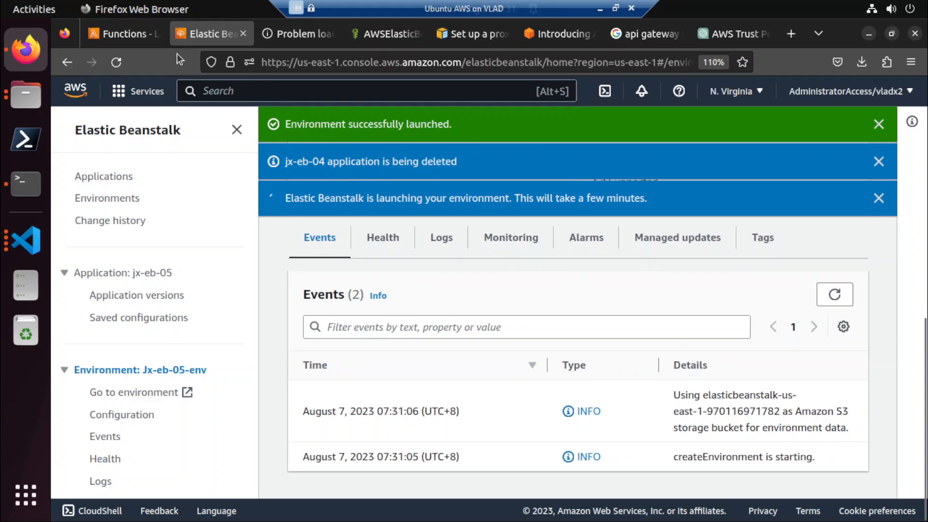
# Find the EC2 service from the Lambda console page and open its list of instances.
pyautogui.click(137, 39)
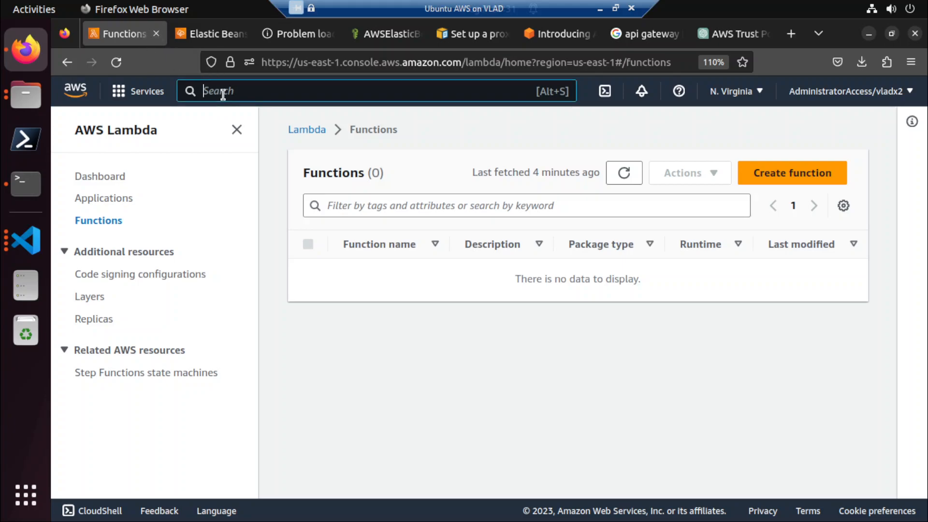
pyautogui.write('ec2')
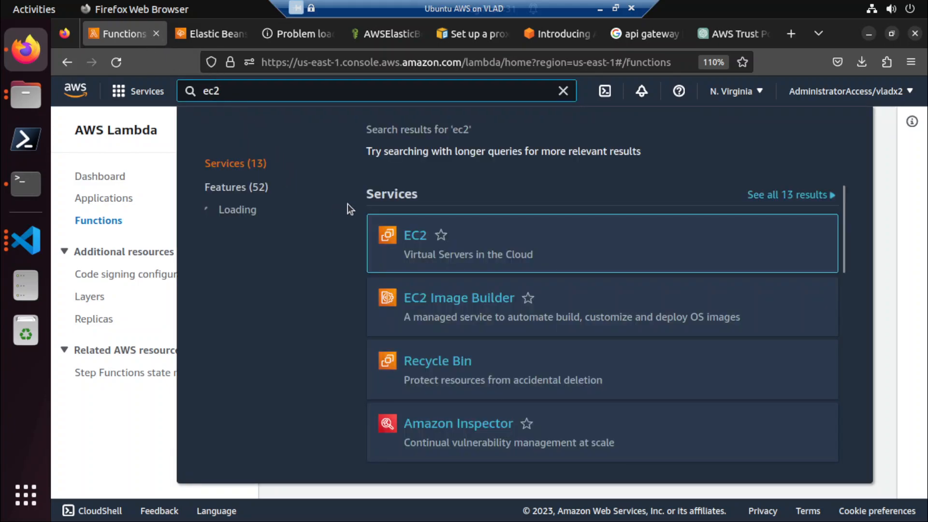
pyautogui.click(420, 236)
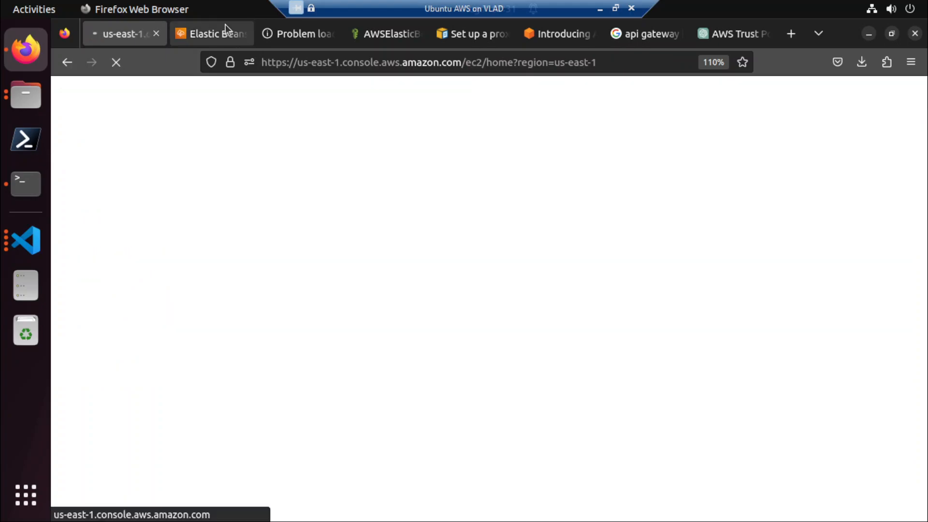
pyautogui.click(225, 27)
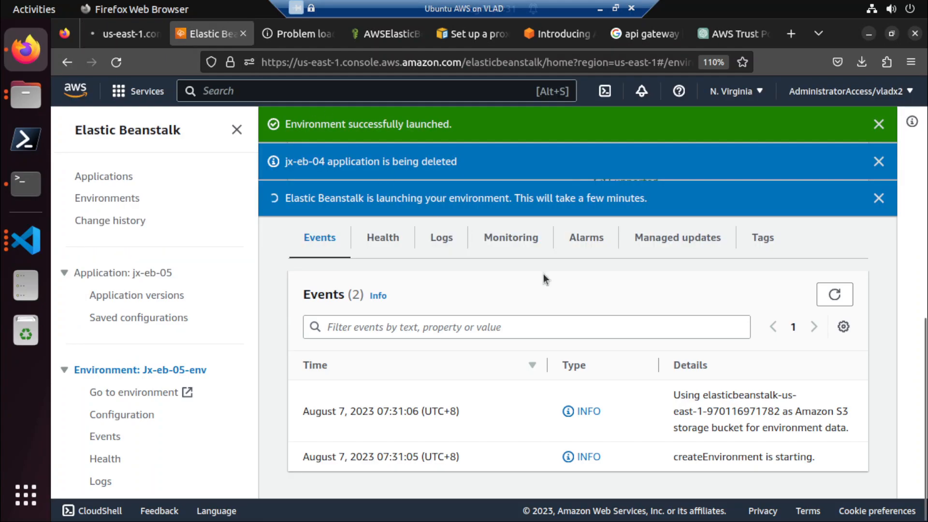
pyautogui.click(130, 35)
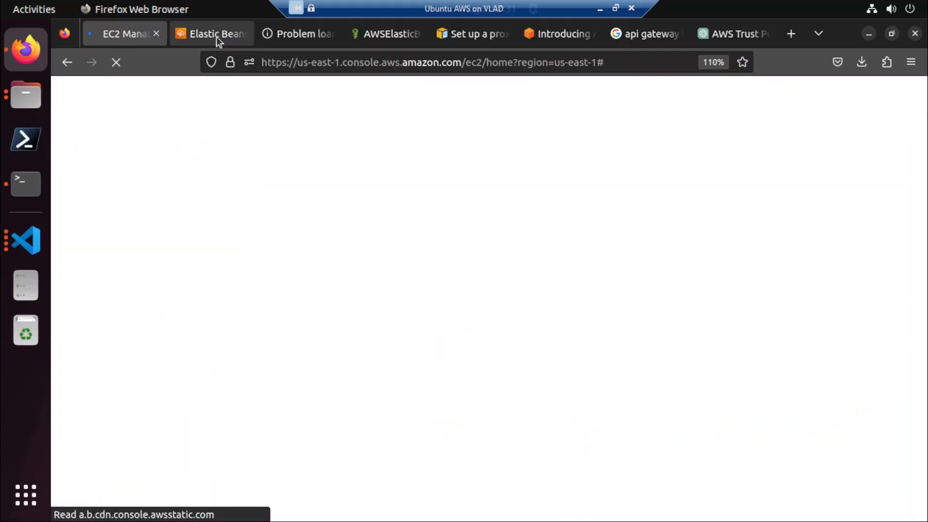
pyautogui.click(216, 37)
pyautogui.click(124, 32)
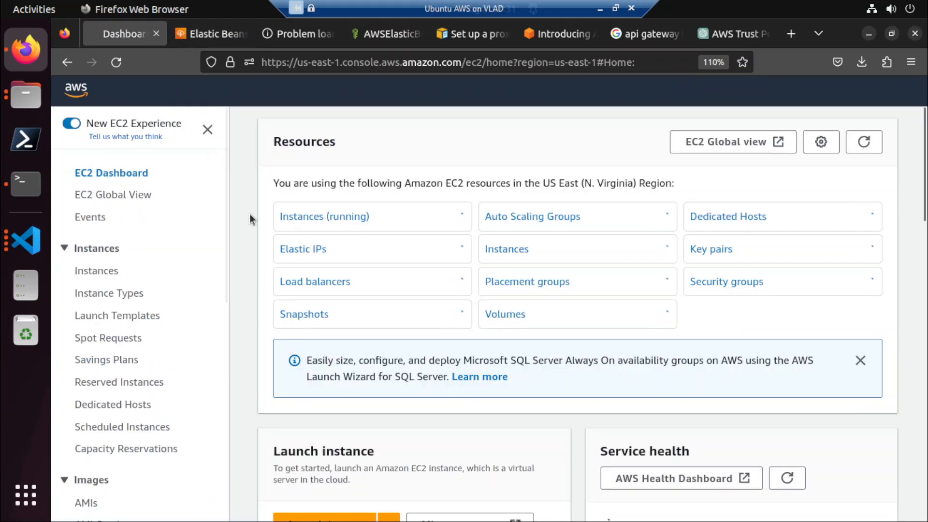
pyautogui.click(99, 272)
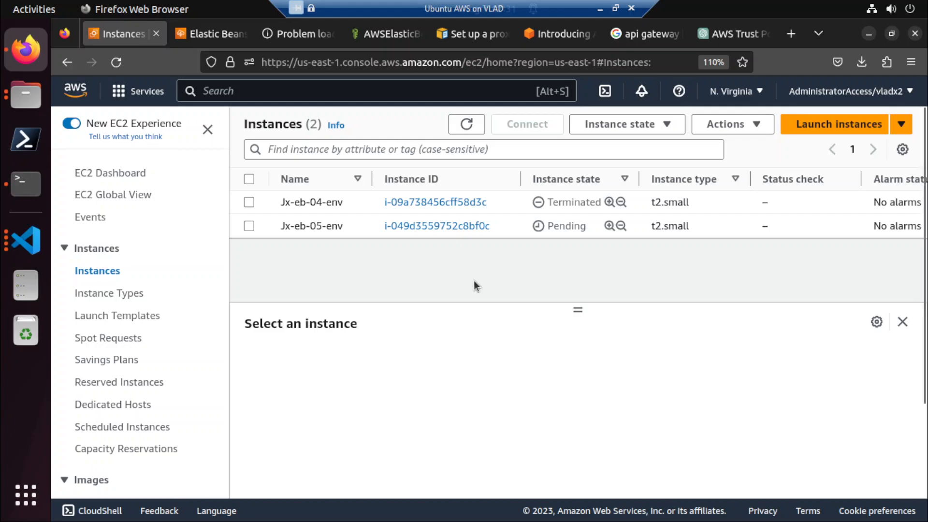
# Compare the launch events of Jx-eb-05-env with the state of its EC2 instance.
pyautogui.click(213, 34)
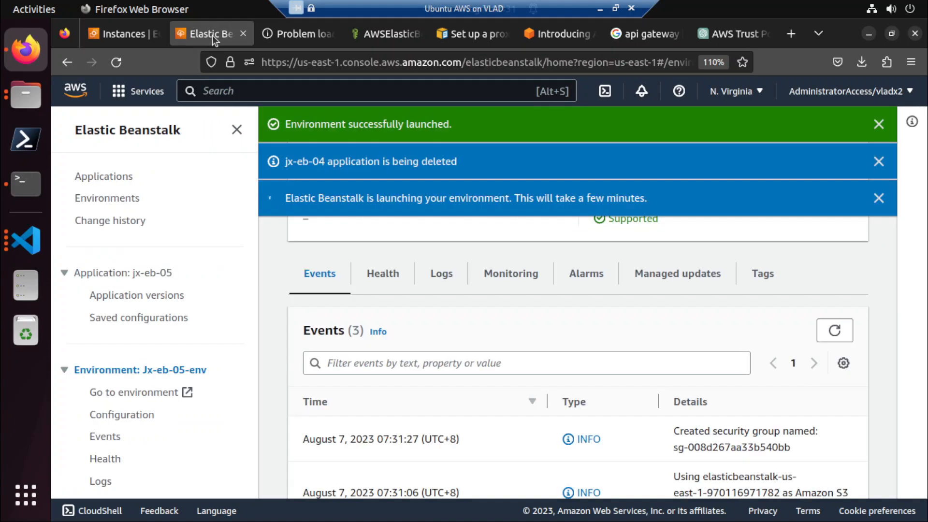
pyautogui.scroll(-2, 282, 328)
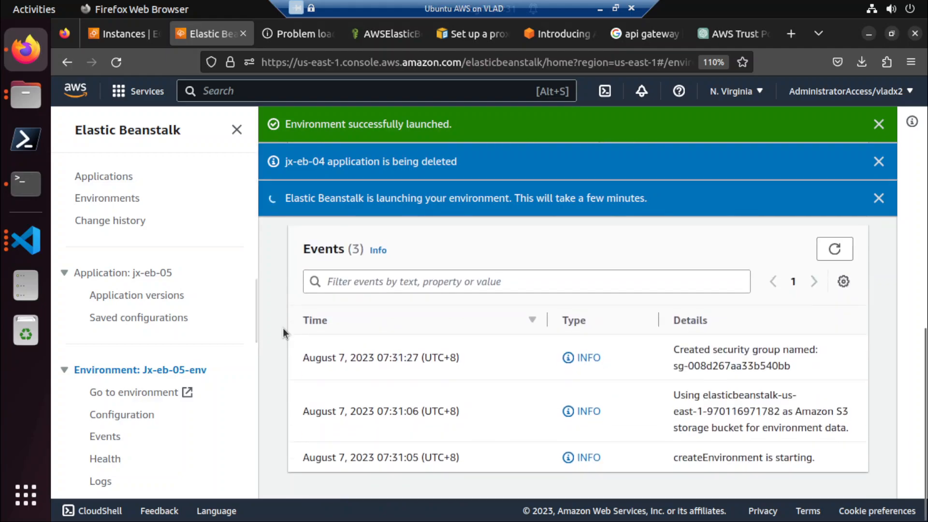
pyautogui.click(124, 34)
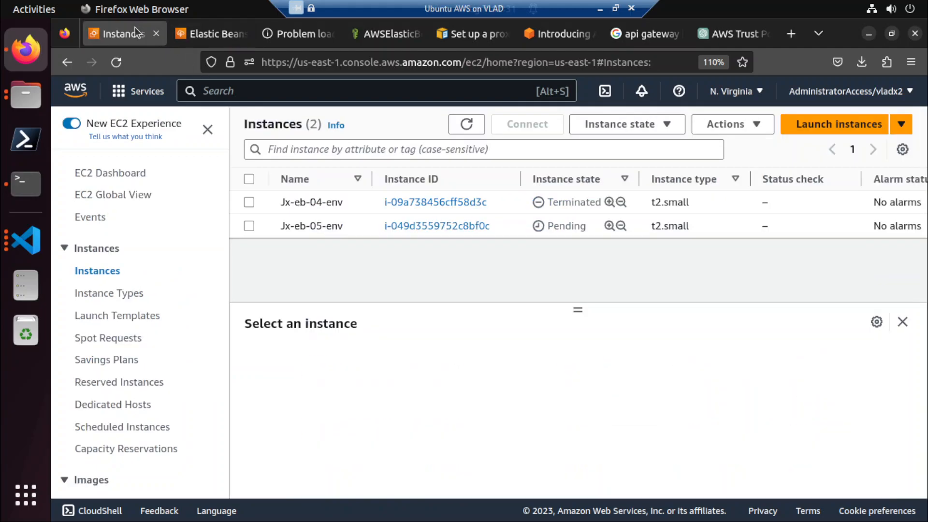
pyautogui.scroll(-2, 127, 348)
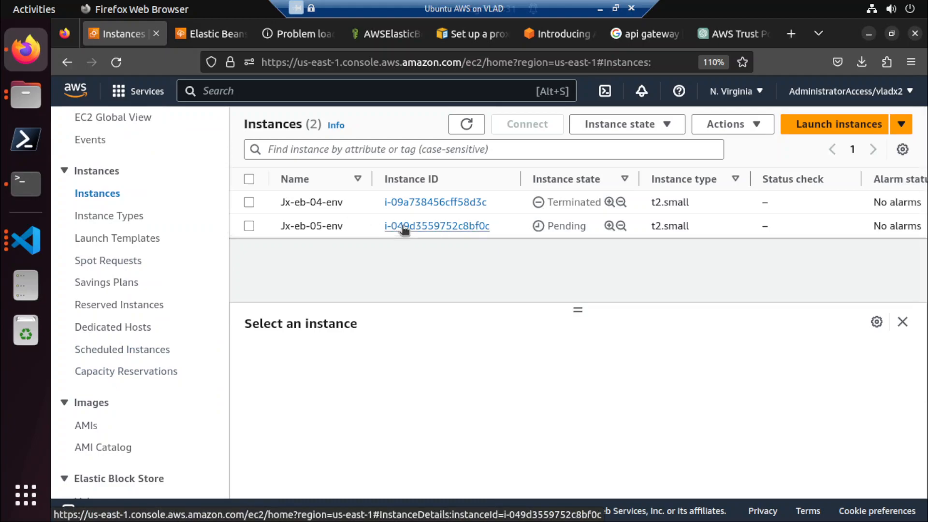
# Return to the Jx-eb-05-env environment page and dismiss its notification banners.
pyautogui.click(199, 33)
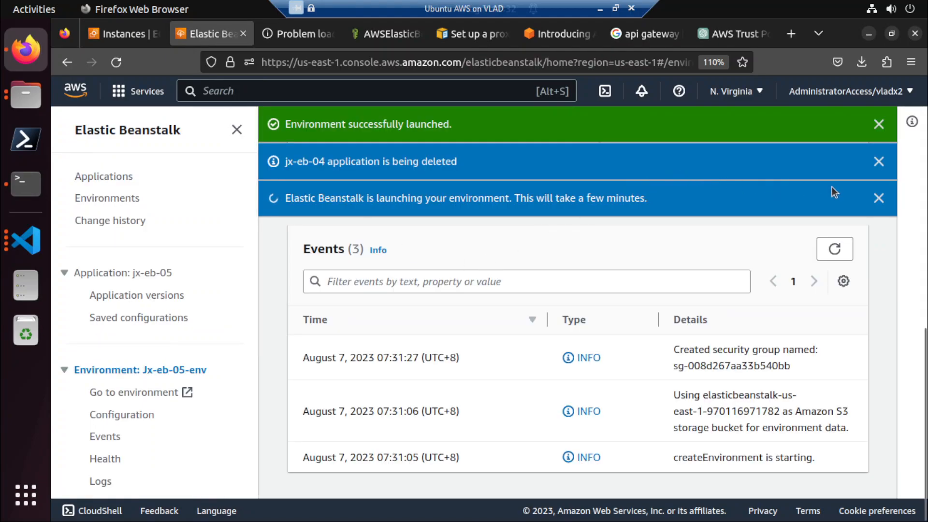
pyautogui.click(878, 161)
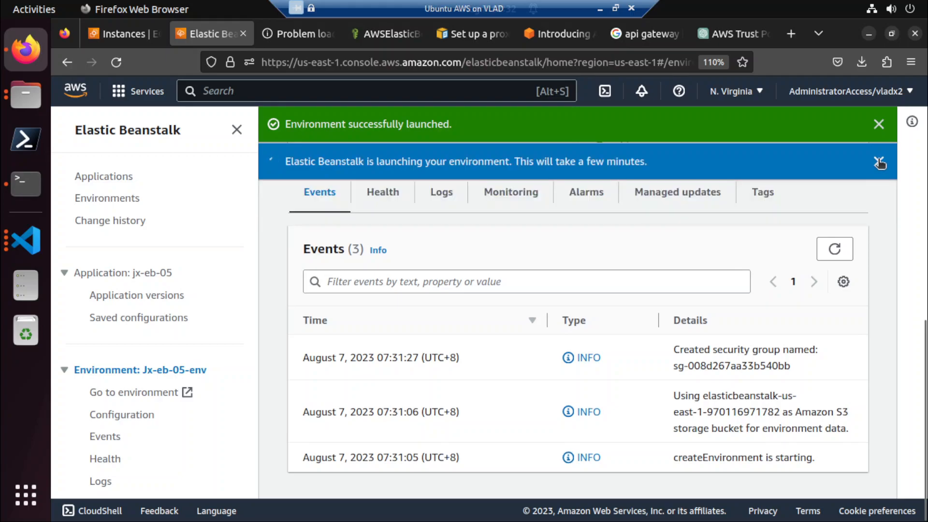
pyautogui.click(879, 162)
# Examine the platform details and events of Jx-eb-05-env, refreshing the event list to follow the launch progress.
pyautogui.scroll(-3, 526, 321)
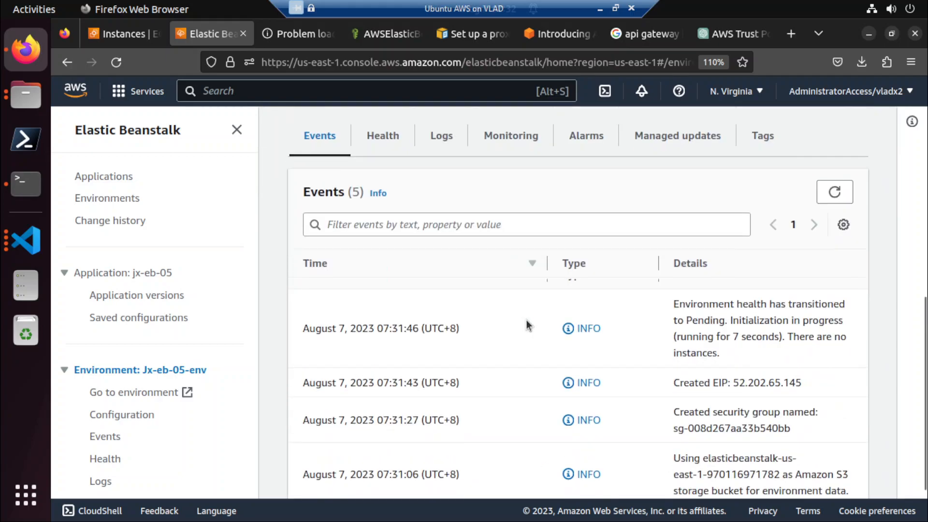
pyautogui.scroll(-2, 527, 323)
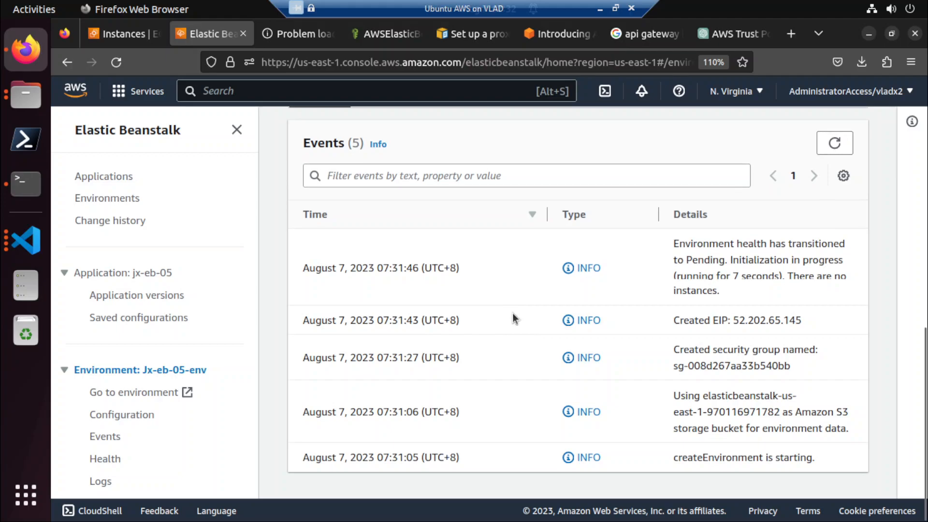
pyautogui.scroll(3, 514, 319)
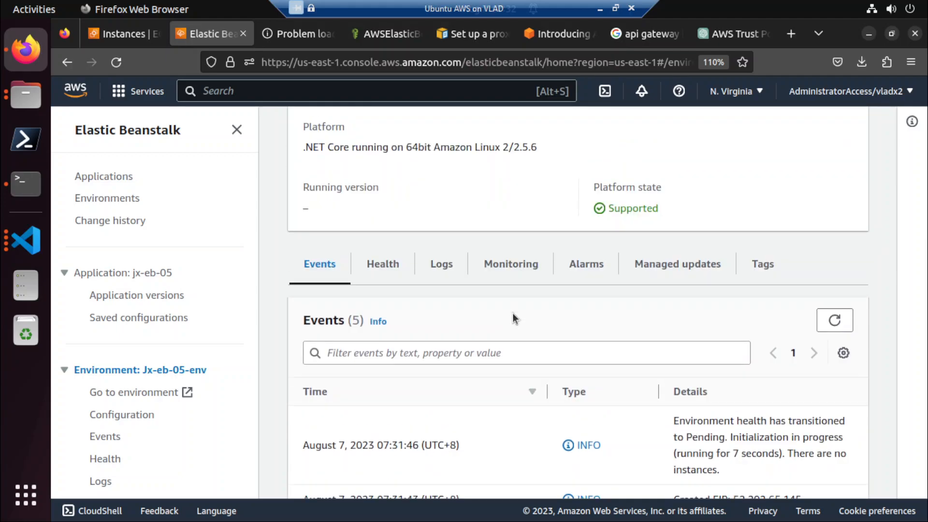
pyautogui.scroll(-3, 512, 314)
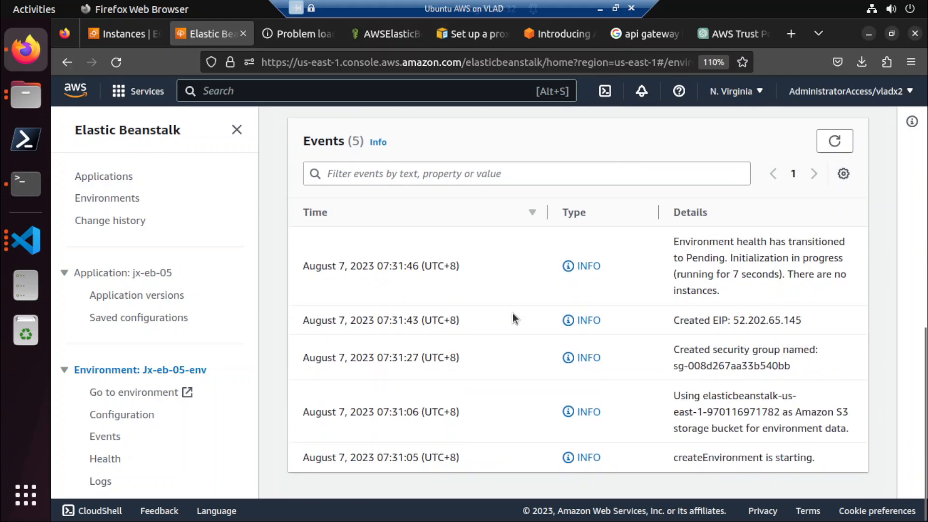
pyautogui.scroll(4, 512, 314)
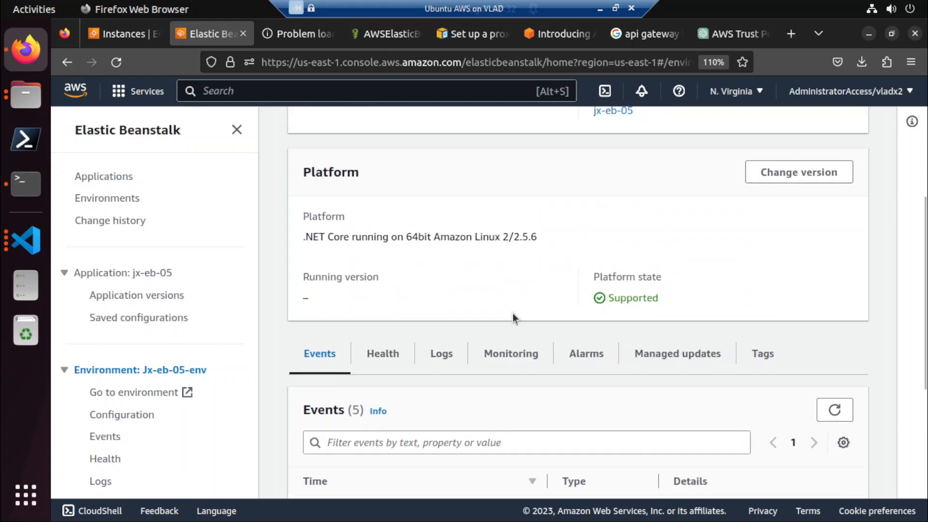
pyautogui.scroll(-4, 513, 315)
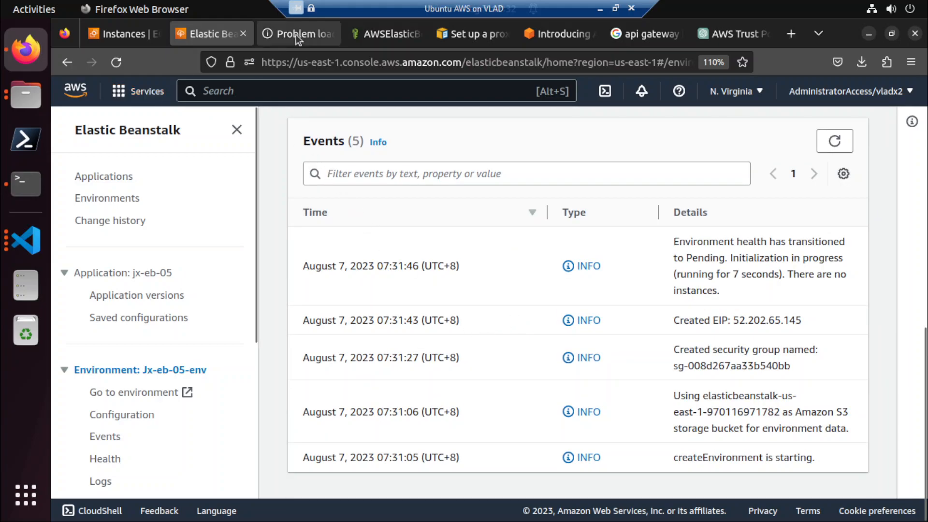
pyautogui.scroll(4, 412, 204)
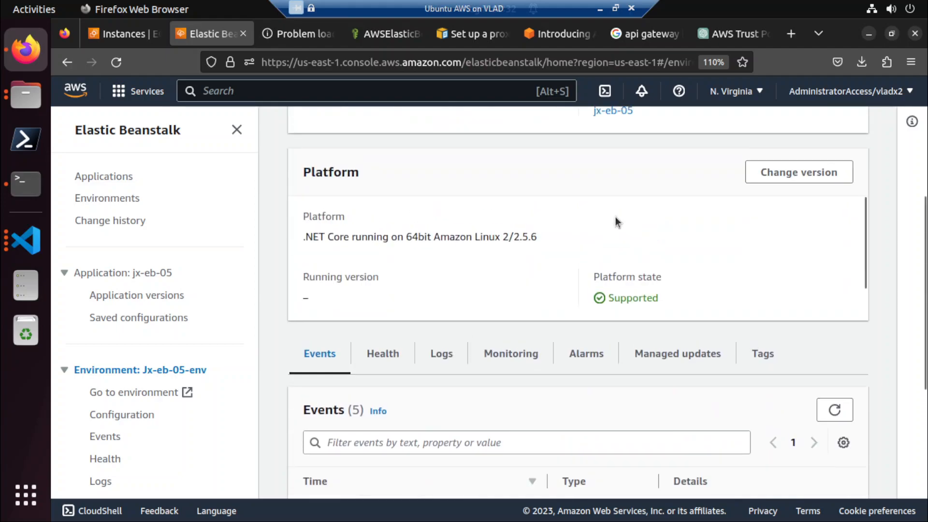
pyautogui.click(835, 410)
pyautogui.scroll(-2, 747, 383)
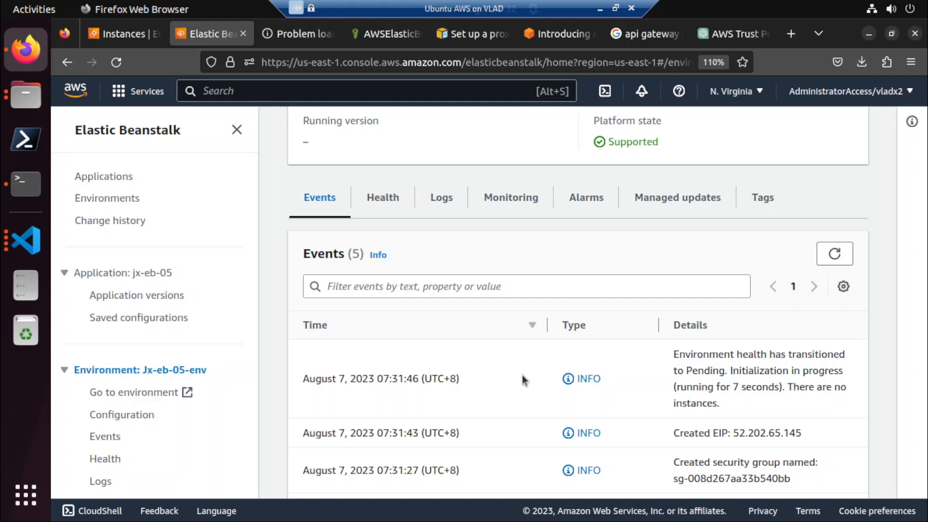
pyautogui.scroll(-3, 522, 375)
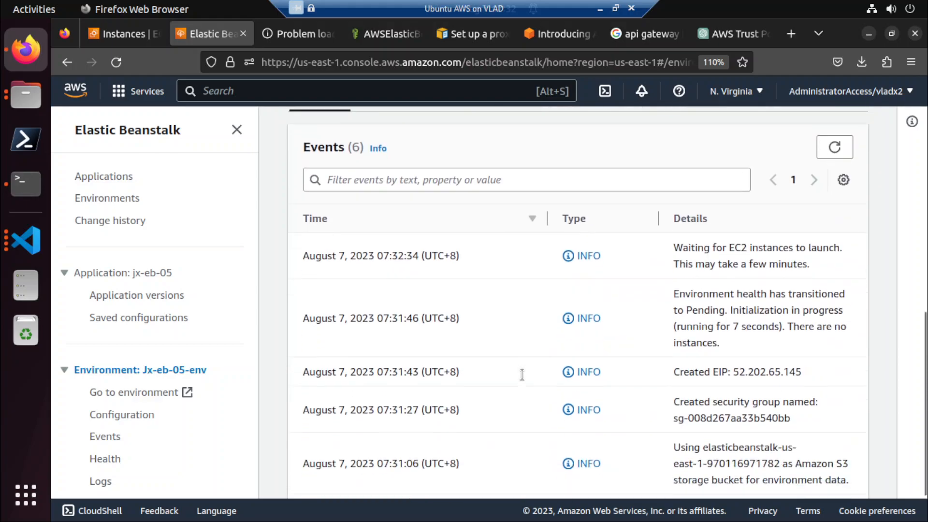
pyautogui.scroll(-1, 522, 375)
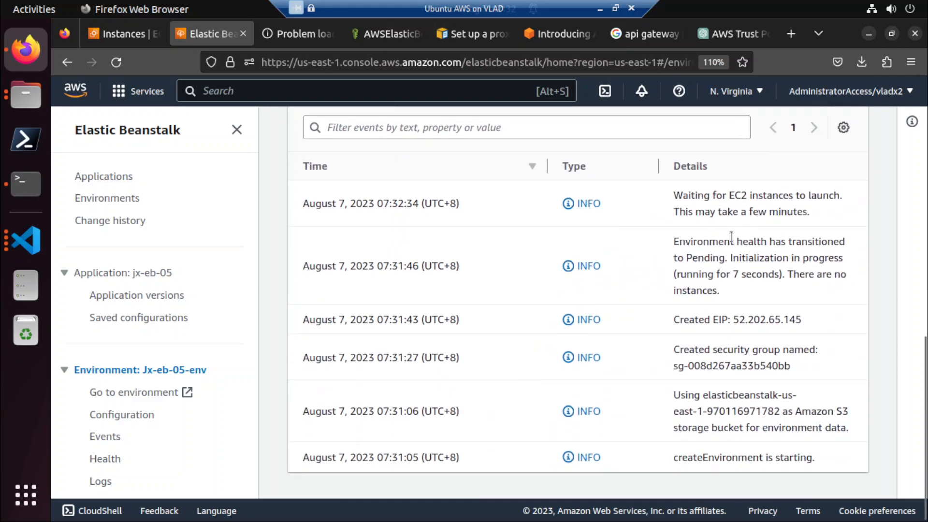
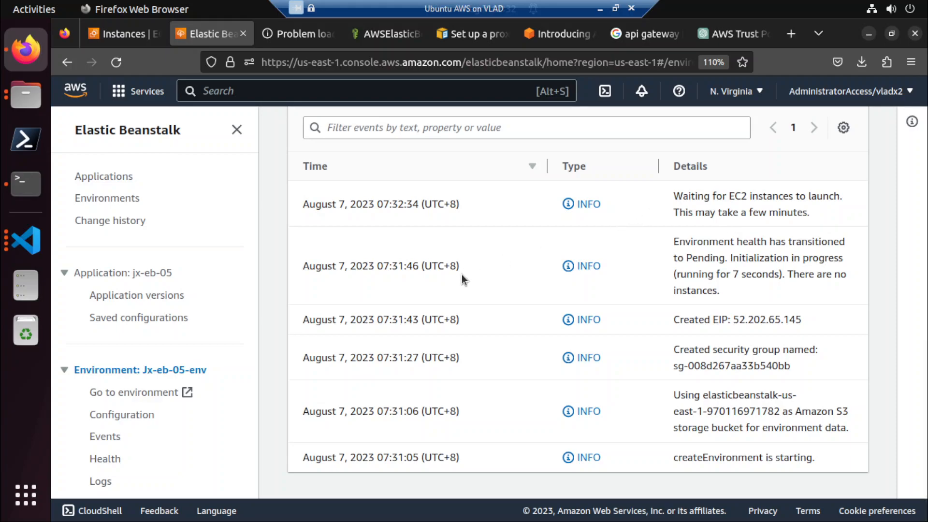
# Go to the EC2 console and open the list of key pairs.
pyautogui.click(117, 30)
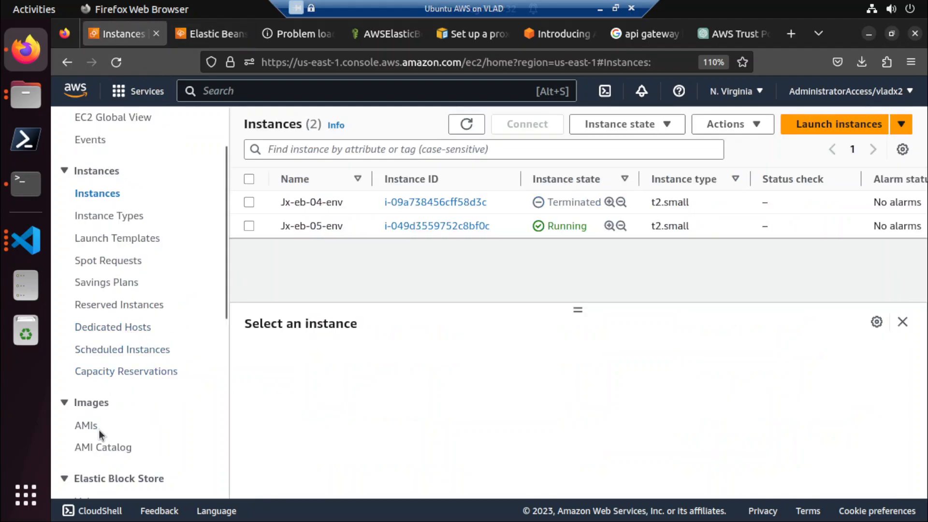
pyautogui.scroll(-5, 135, 282)
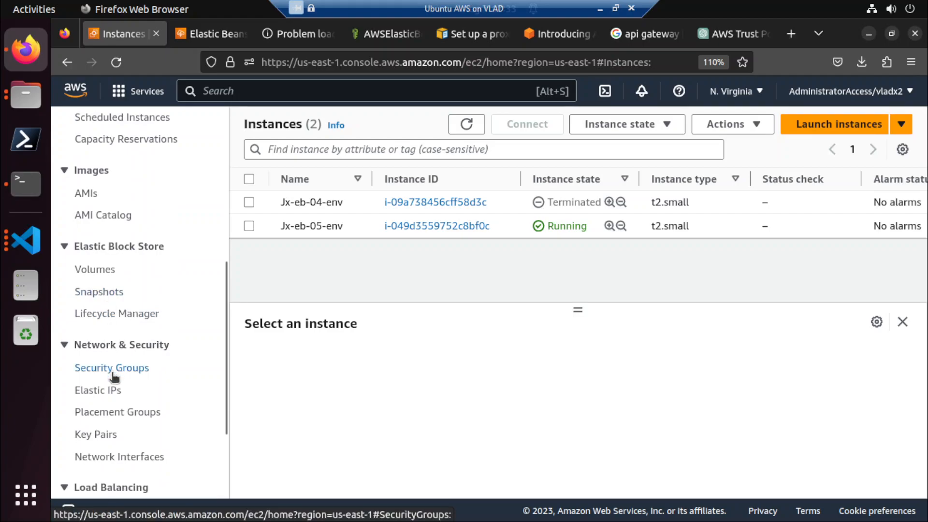
pyautogui.scroll(-2, 111, 370)
pyautogui.click(106, 357)
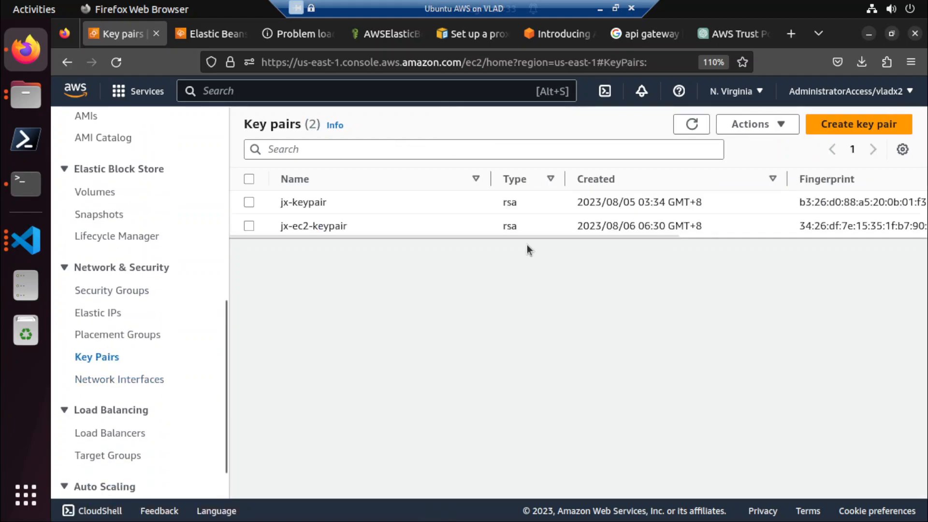
# Delete the jx-keypair and jx-ec2-keypair key pairs, entering Delete as the confirmation text.
pyautogui.click(249, 226)
pyautogui.click(250, 203)
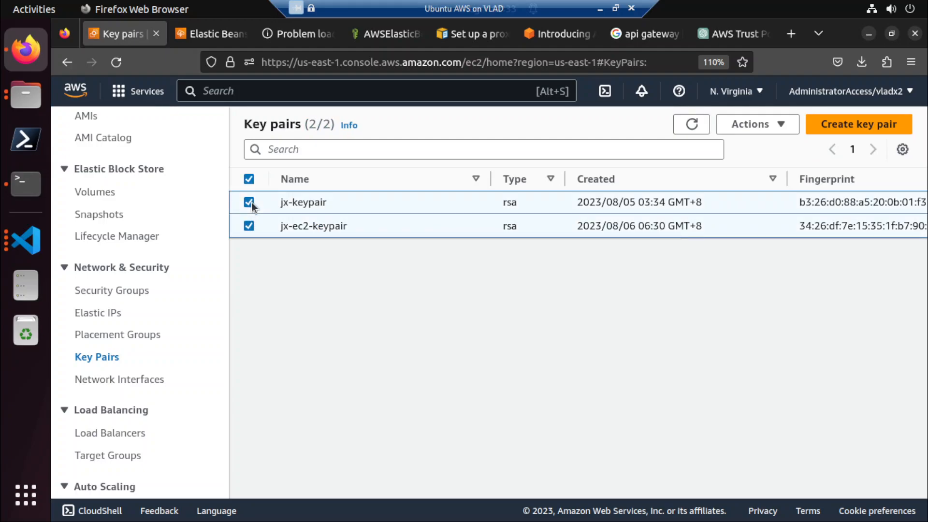
pyautogui.click(747, 132)
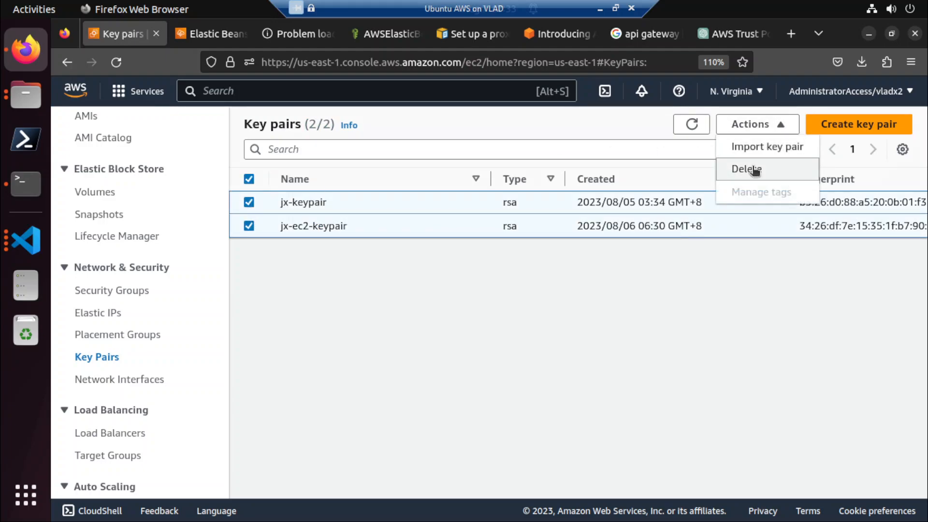
pyautogui.click(755, 169)
pyautogui.click(569, 321)
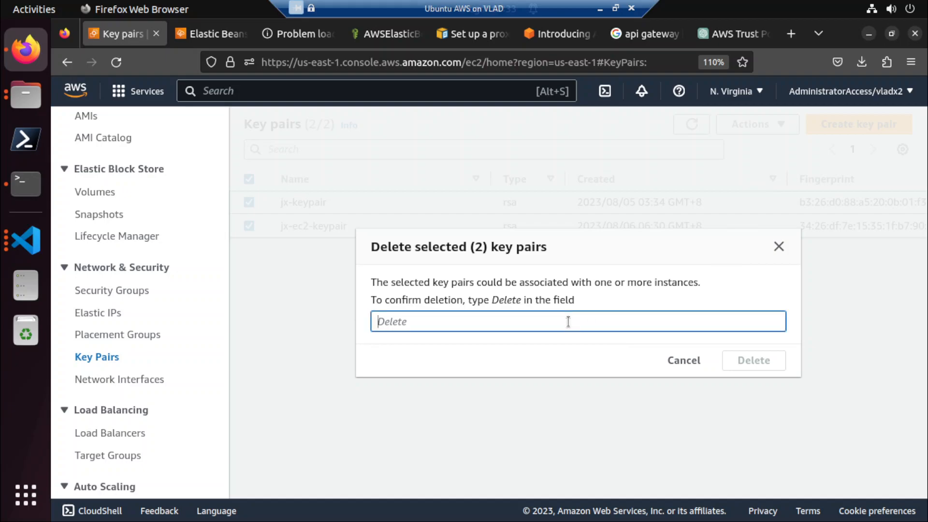
pyautogui.write('Delete')
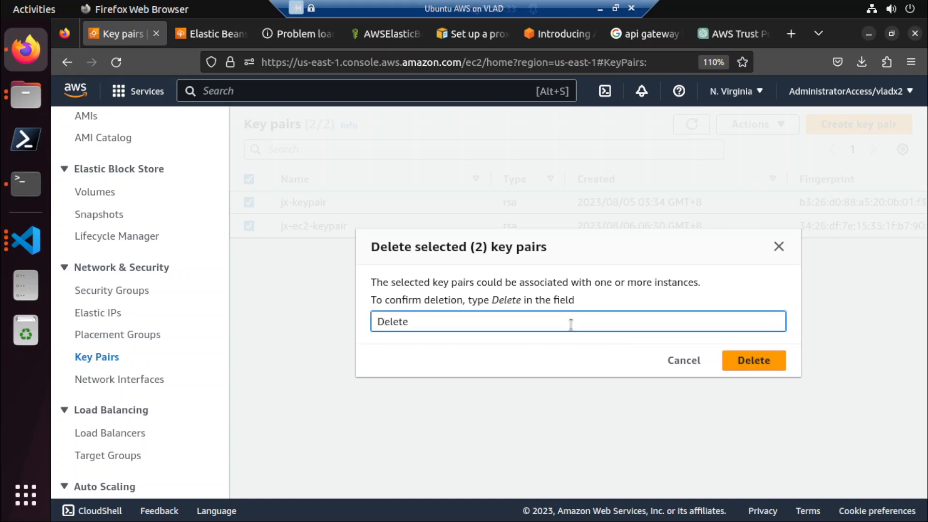
pyautogui.click(741, 362)
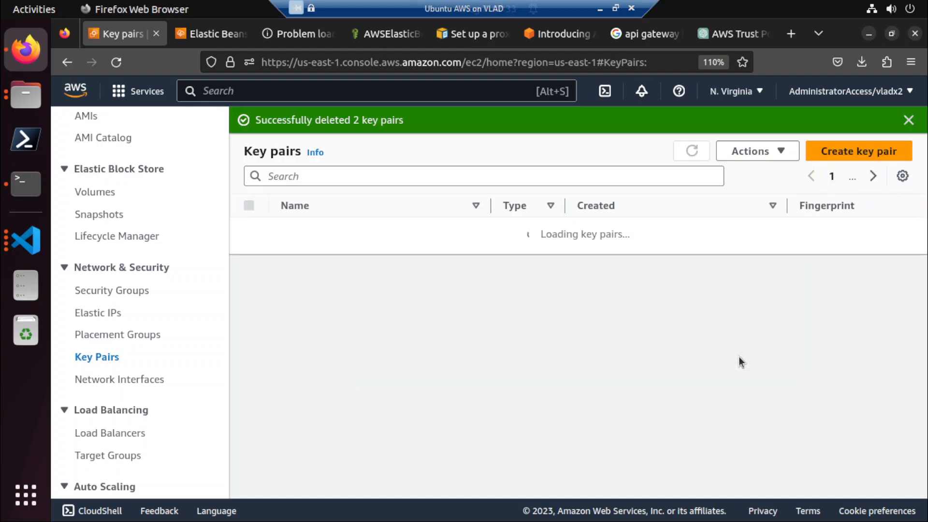
# Create an RSA key pair named jx-eb-keypair with the .pem private key file format.
pyautogui.click(841, 154)
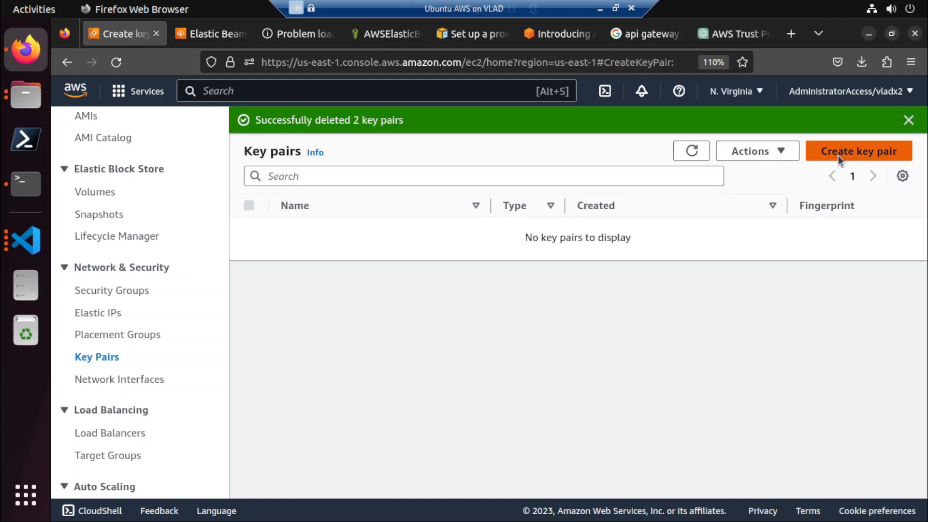
pyautogui.click(272, 311)
pyautogui.write('kx-')
pyautogui.press('BackSpace')
pyautogui.press('BackSpace')
pyautogui.press('BackSpace')
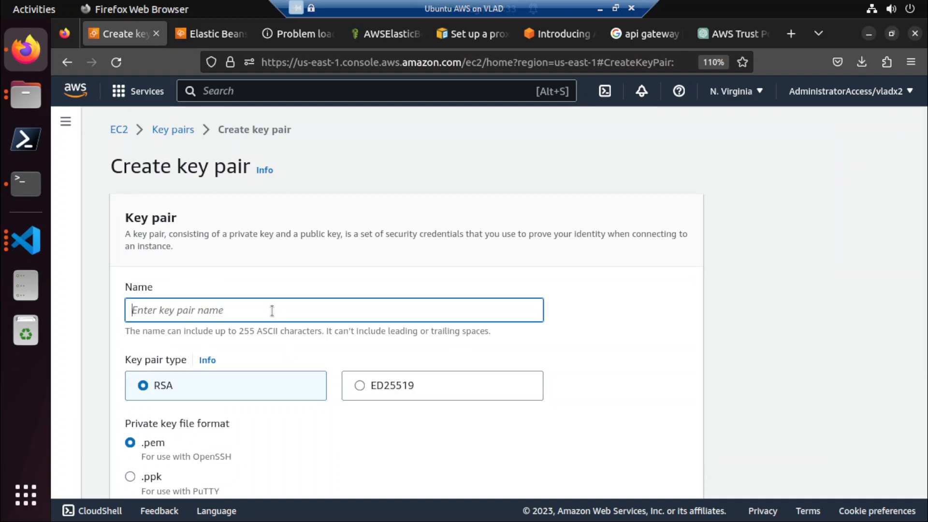
pyautogui.write('jx-eb')
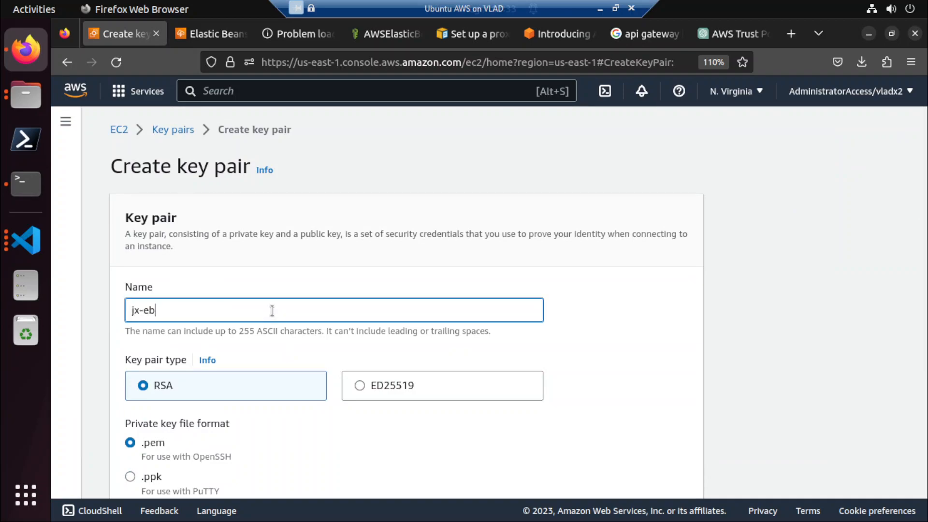
pyautogui.write('-keypair')
pyautogui.scroll(-3, 272, 311)
pyautogui.click(632, 472)
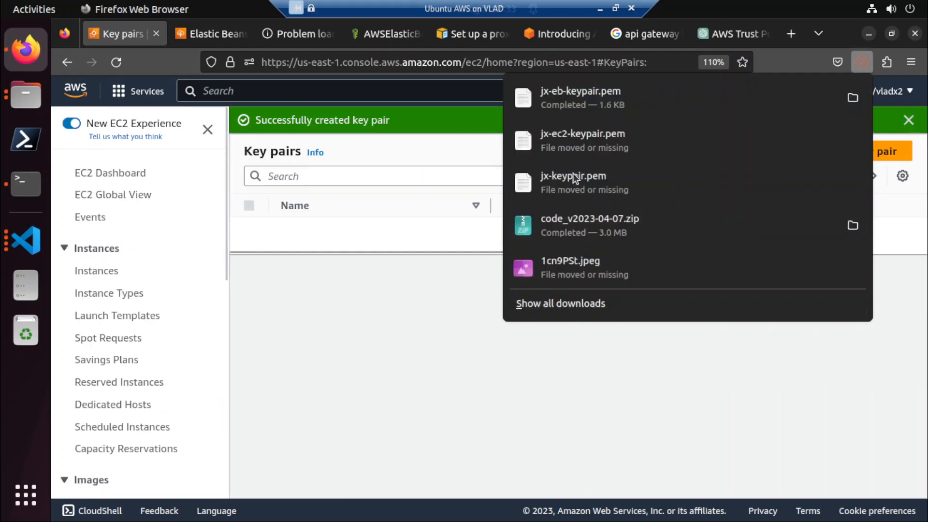
# Remove jx-ec2-keypair.pem, jx-keypair.pem and 1cn9PSt.jpeg from the browser's download history.
pyautogui.rightClick(661, 139)
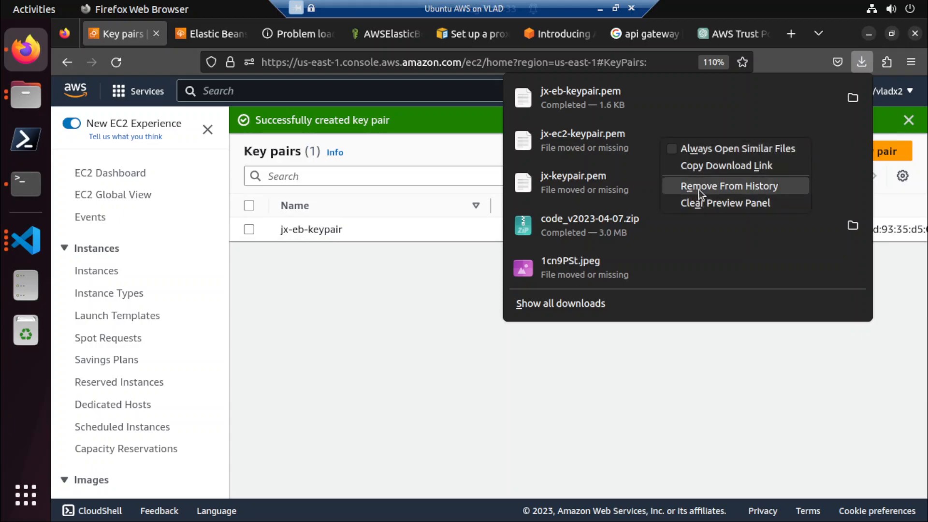
pyautogui.click(698, 188)
pyautogui.rightClick(649, 140)
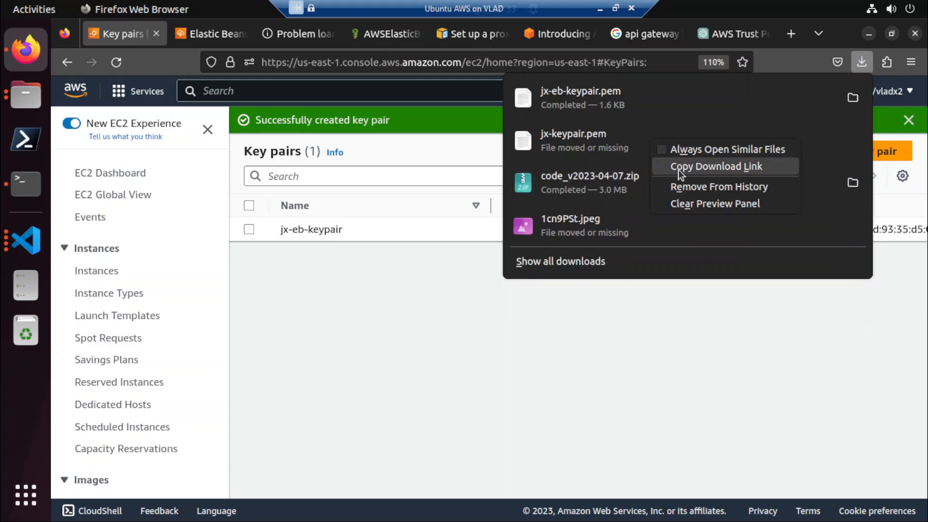
pyautogui.click(682, 189)
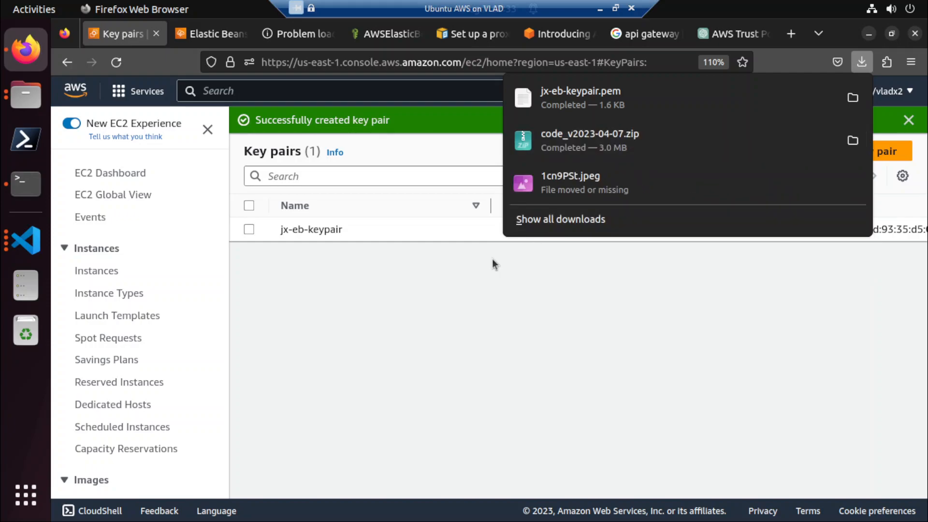
pyautogui.rightClick(623, 185)
pyautogui.click(660, 251)
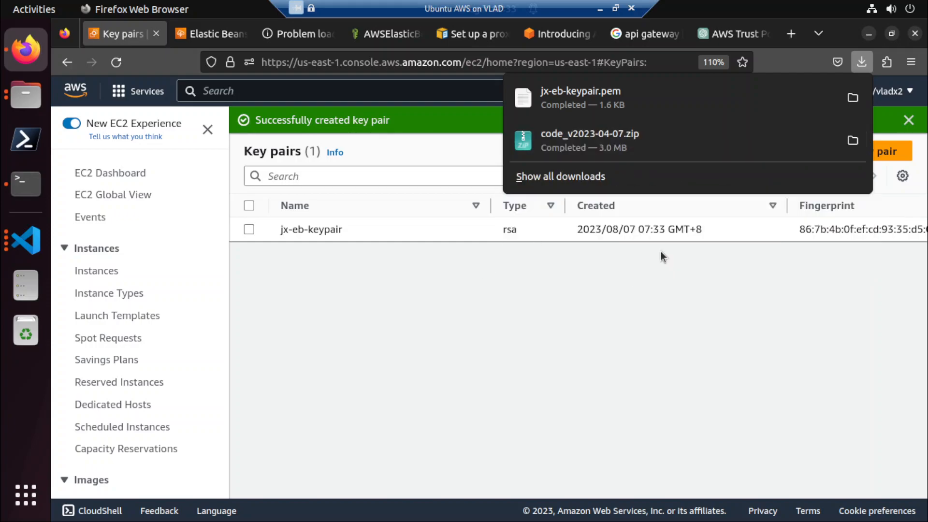
pyautogui.click(513, 307)
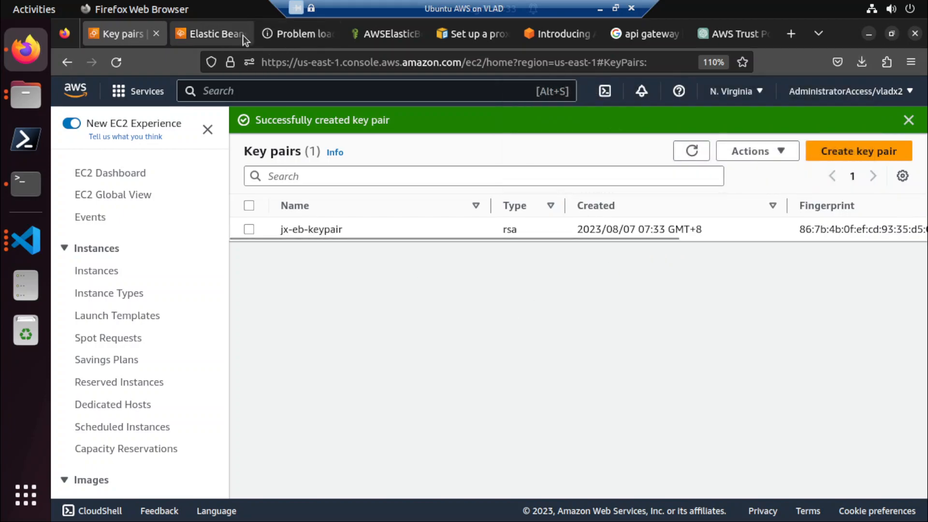
# Refresh the events of the Jx-eb-05-env Elastic Beanstalk environment and check its launch progress.
pyautogui.click(214, 32)
pyautogui.scroll(-5, 665, 255)
pyautogui.scroll(2, 676, 240)
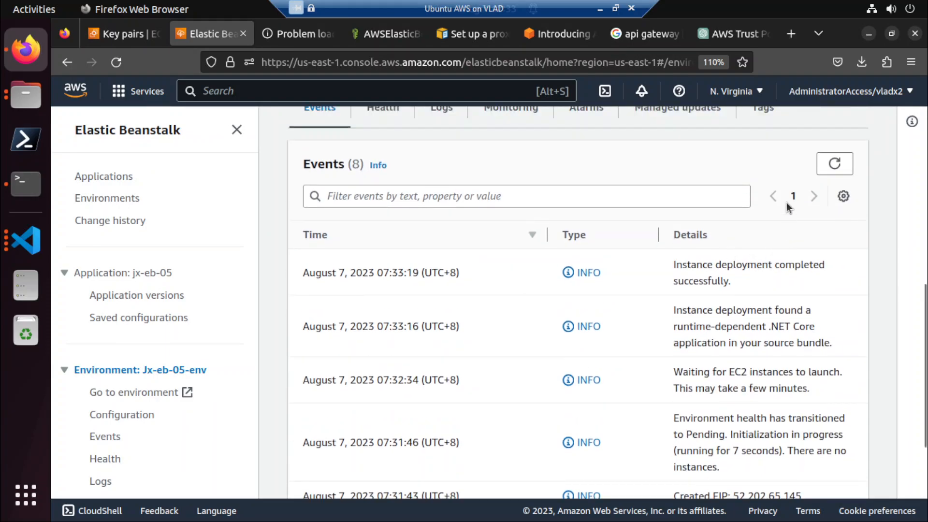
pyautogui.click(832, 162)
pyautogui.scroll(5, 564, 295)
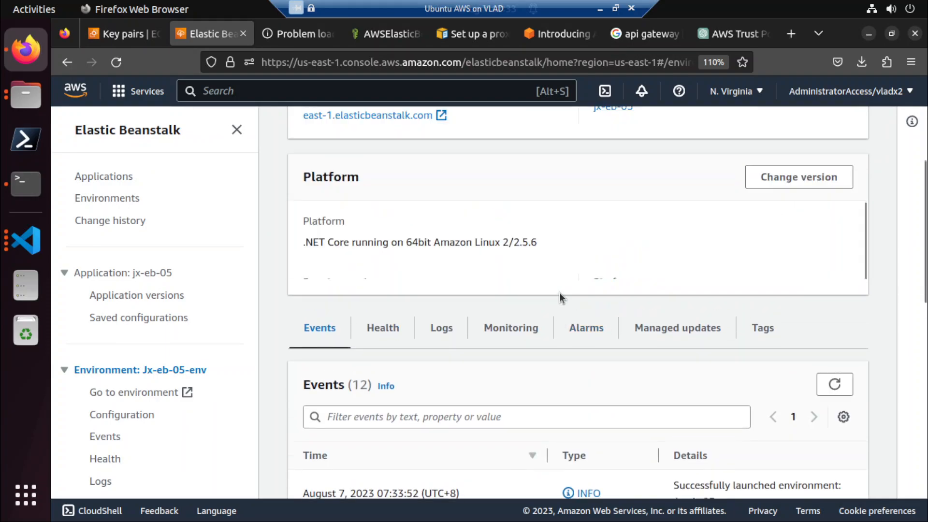
# Open the Jx-eb-05-env domain link in a new tab to check the site, and return to the environment page.
pyautogui.rightClick(370, 346)
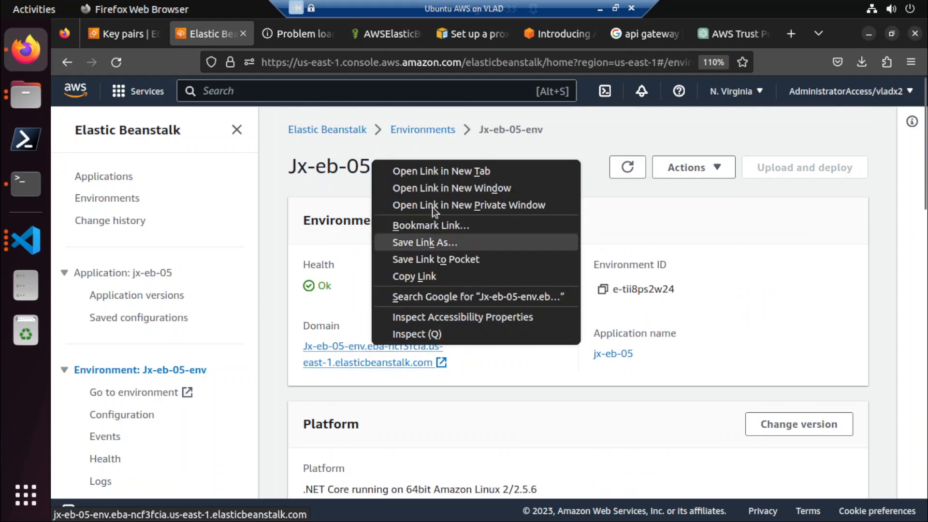
pyautogui.click(445, 167)
pyautogui.click(267, 39)
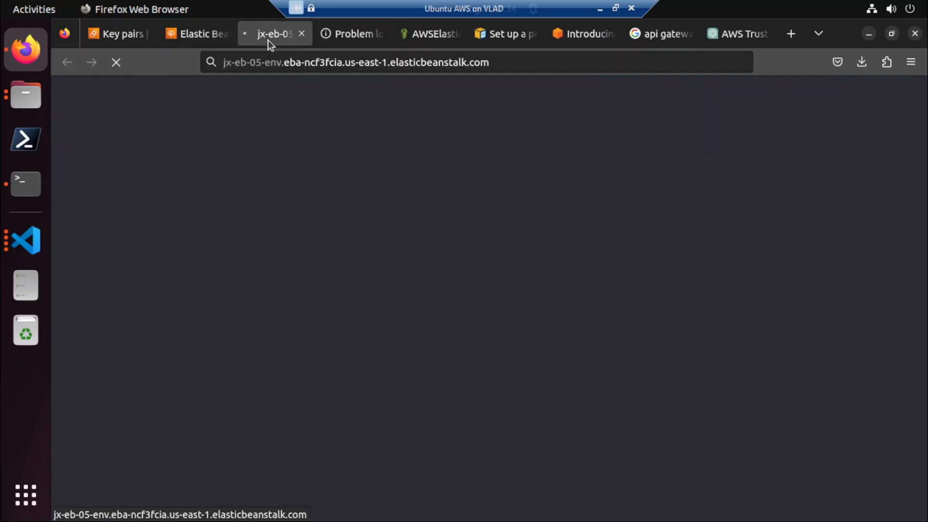
pyautogui.click(193, 34)
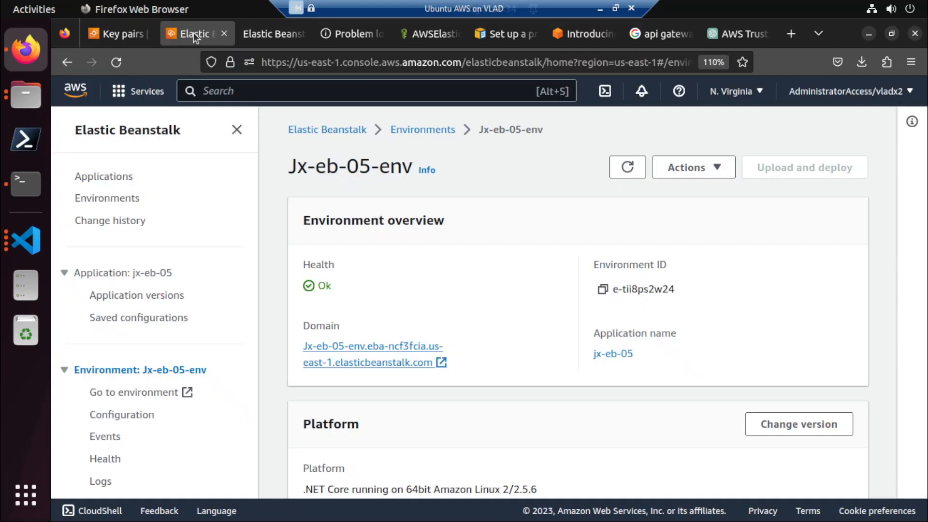
# Open the connection options for the running Jx-eb-05-env EC2 instance.
pyautogui.click(114, 34)
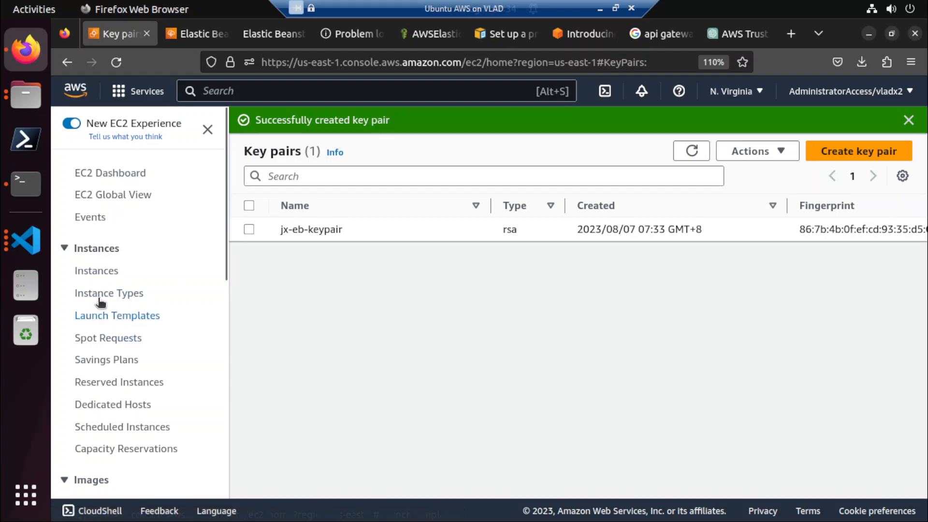
pyautogui.click(105, 273)
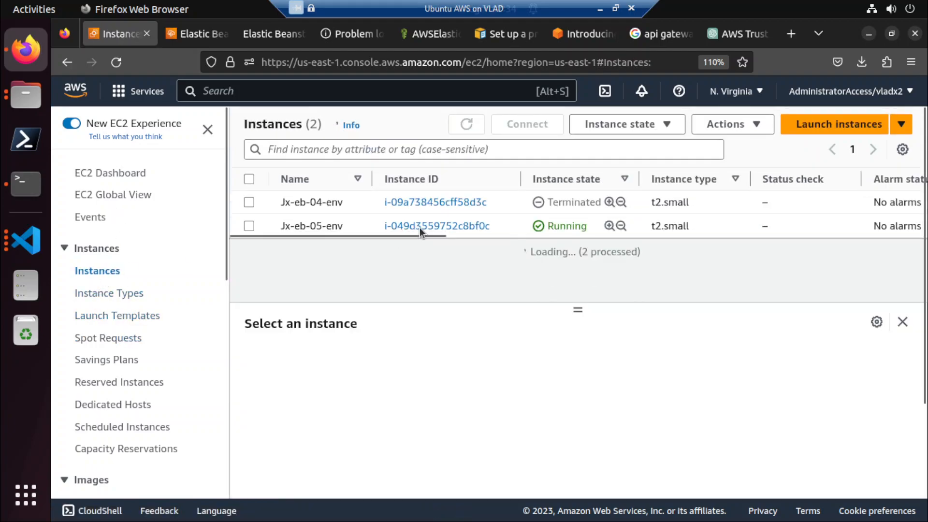
pyautogui.click(419, 225)
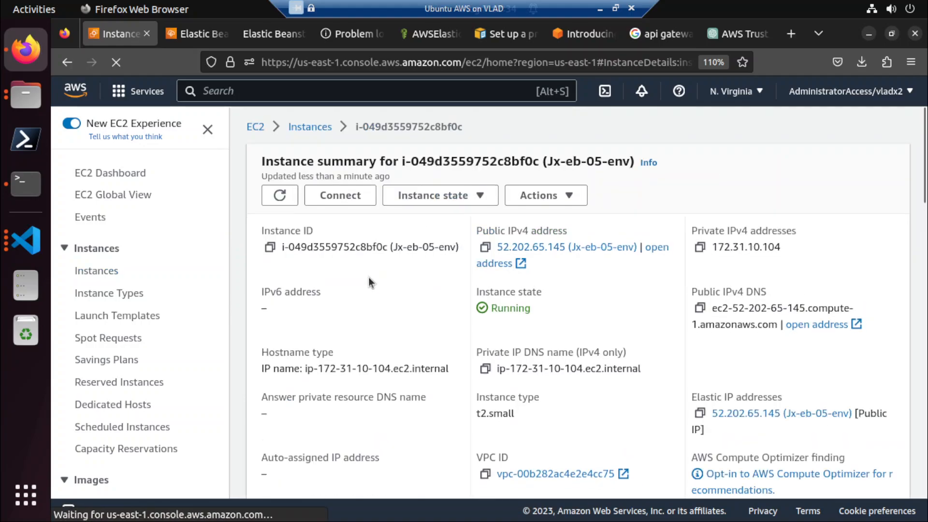
pyautogui.click(344, 198)
# Copy the example ssh command from the instance's SSH client instructions.
pyautogui.scroll(-4, 420, 261)
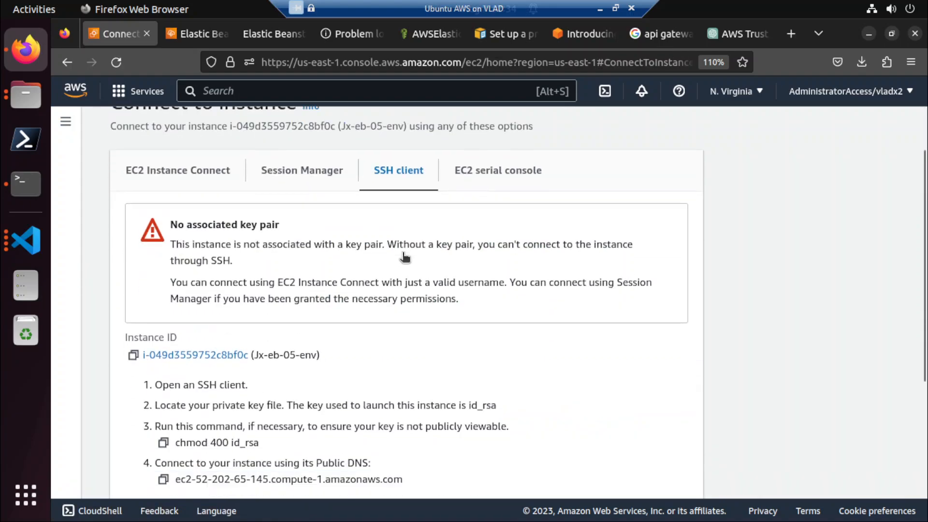
pyautogui.scroll(-2, 263, 304)
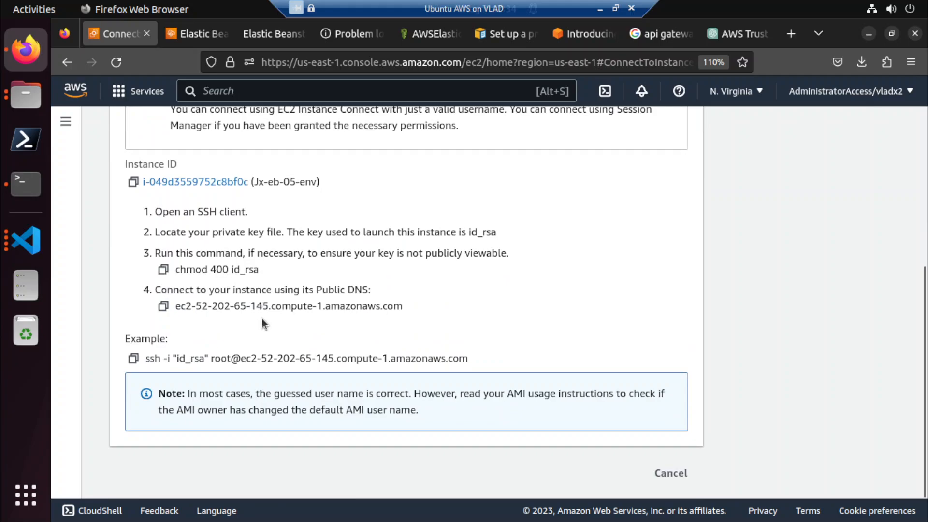
pyautogui.moveTo(471, 358); pyautogui.dragTo(152, 358)
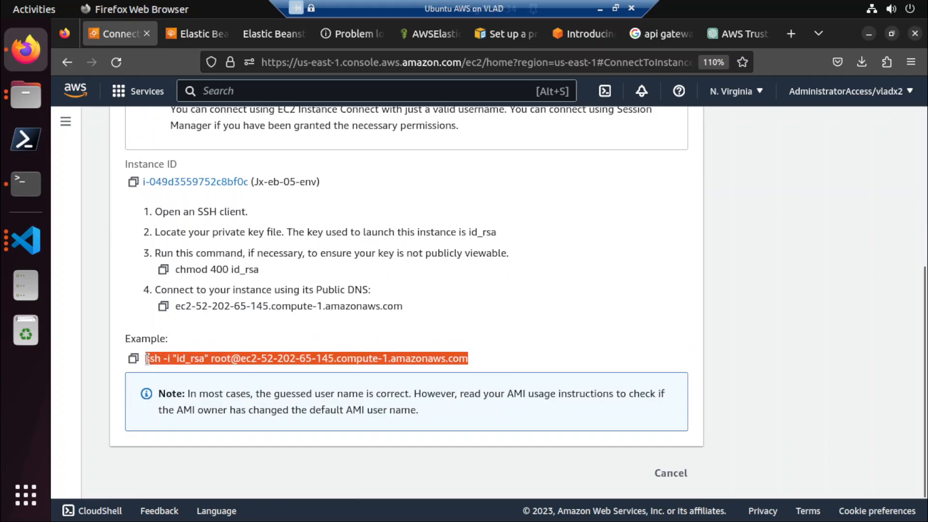
pyautogui.rightClick(147, 358)
pyautogui.click(203, 373)
# Try to connect to the instance through EC2 Instance Connect as root over its public IP, and close the connection tab.
pyautogui.scroll(2, 215, 188)
pyautogui.scroll(3, 214, 188)
pyautogui.click(193, 237)
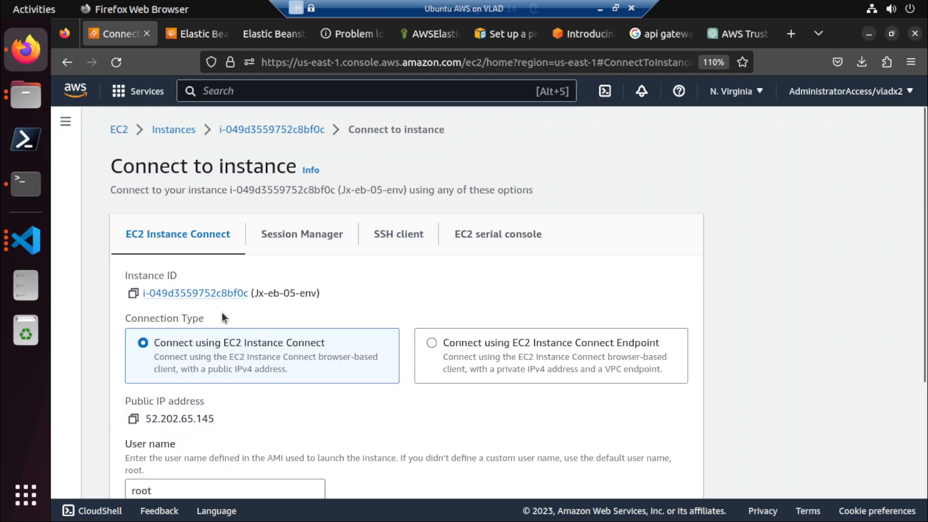
pyautogui.scroll(-4, 222, 312)
pyautogui.scroll(3, 224, 312)
pyautogui.scroll(-3, 312, 358)
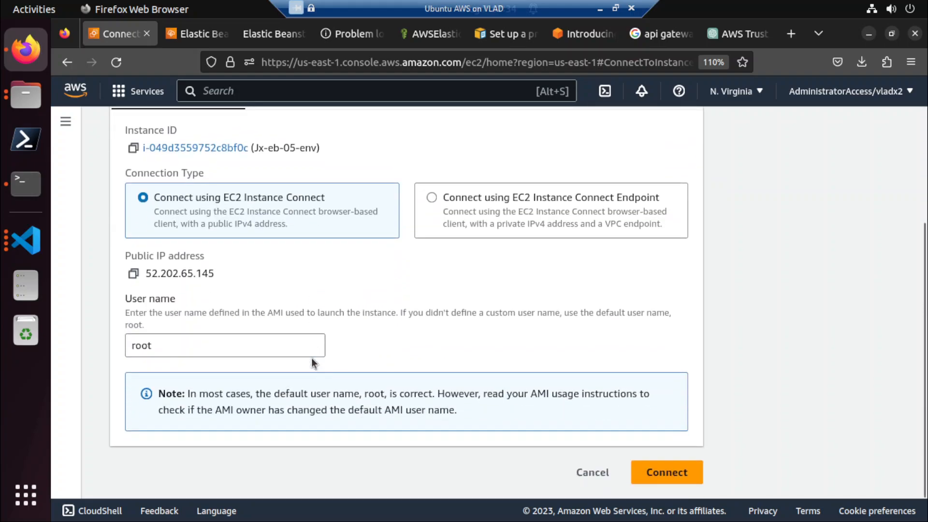
pyautogui.click(637, 476)
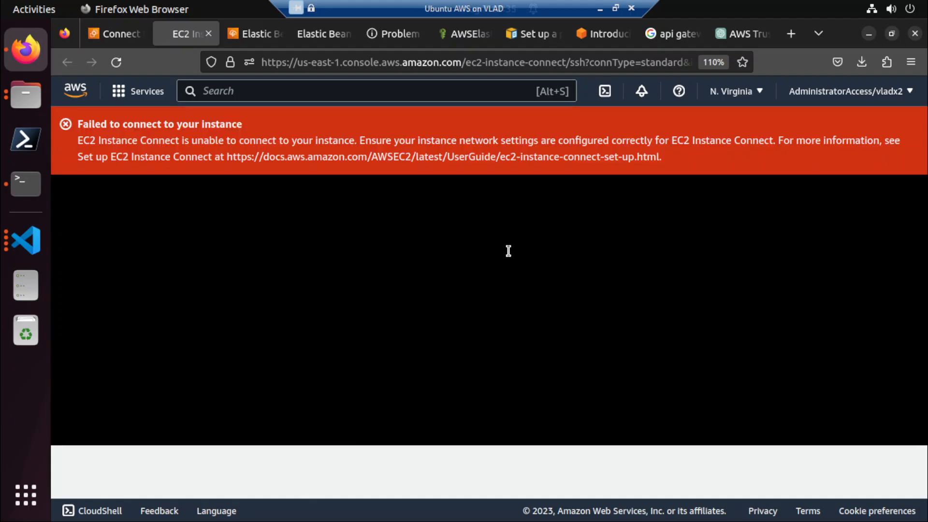
pyautogui.click(209, 34)
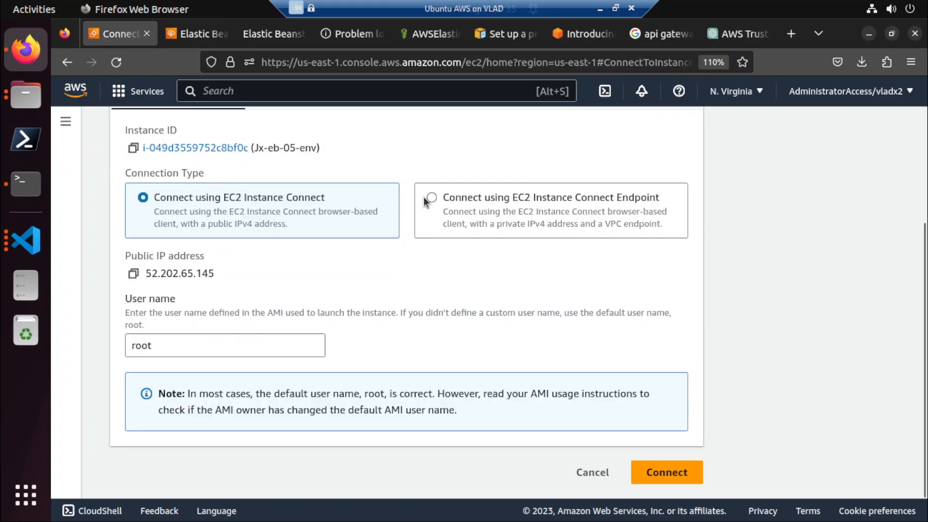
# Choose the EC2 Instance Connect Endpoint connection type and open the form for creating an endpoint.
pyautogui.click(425, 200)
pyautogui.scroll(-2, 319, 351)
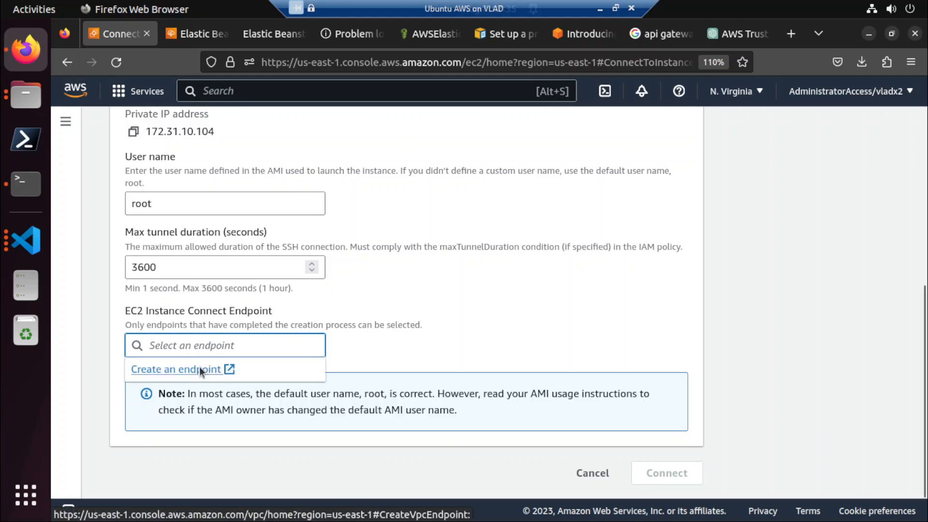
pyautogui.click(200, 367)
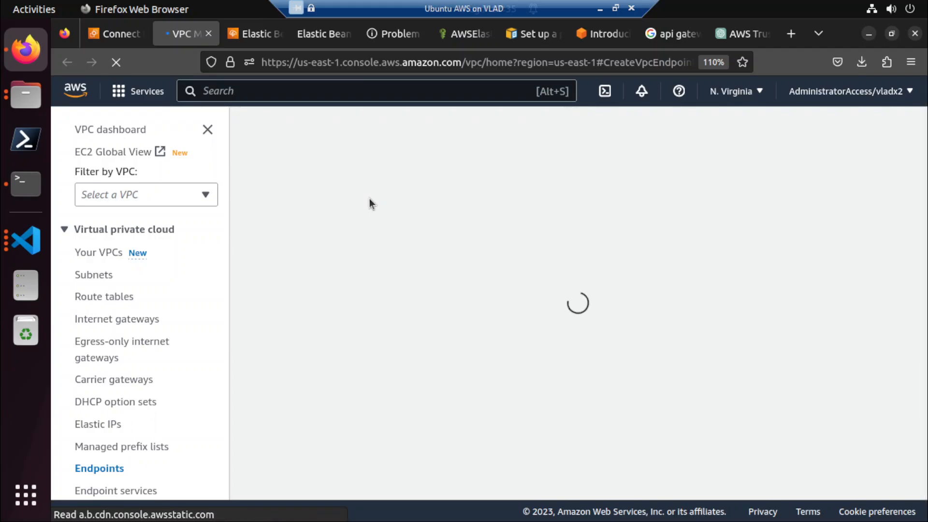
# Set the new endpoint's service category to EC2 Instance Connect Endpoint and its VPC to vpc-00b282ac4e2e4cc75.
pyautogui.scroll(-5, 369, 198)
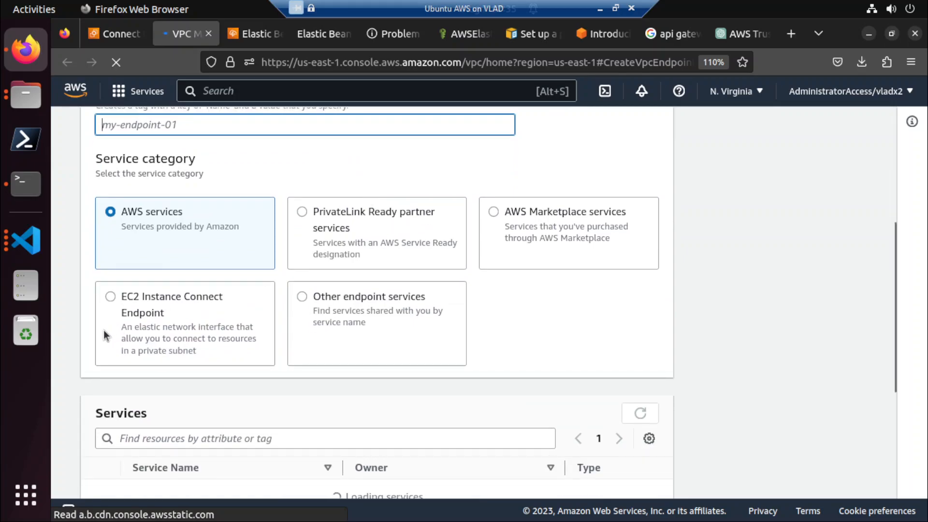
pyautogui.click(129, 297)
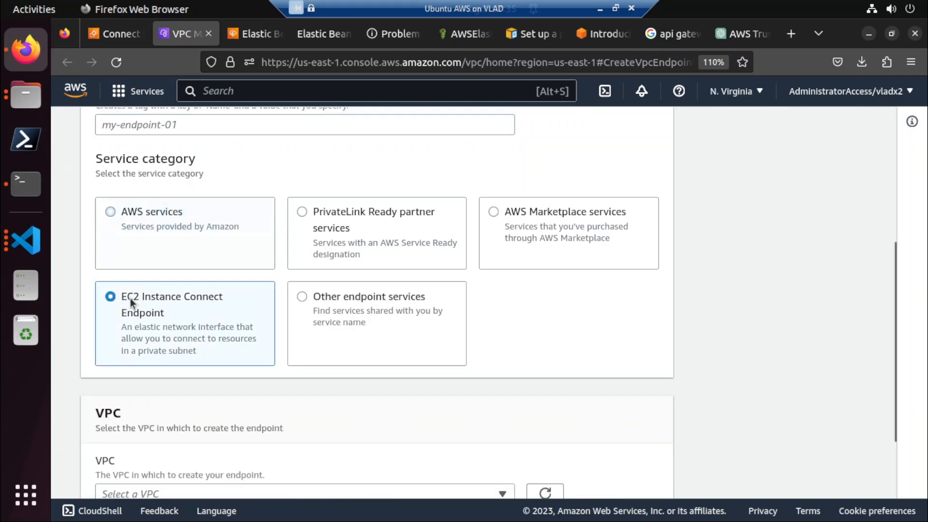
pyautogui.scroll(-3, 129, 297)
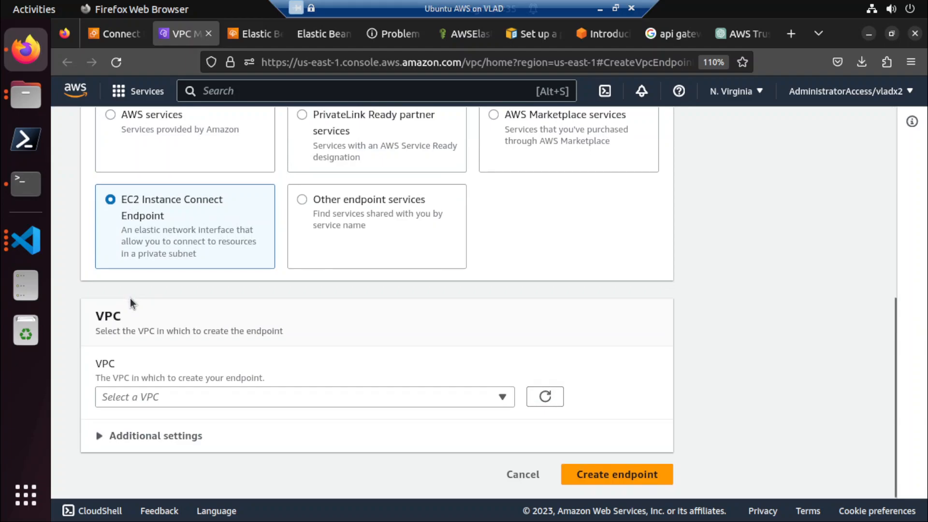
pyautogui.click(150, 396)
pyautogui.click(153, 372)
# Assign the default security group sg-0dfa79c869dc383f9 to the endpoint.
pyautogui.scroll(-3, 152, 372)
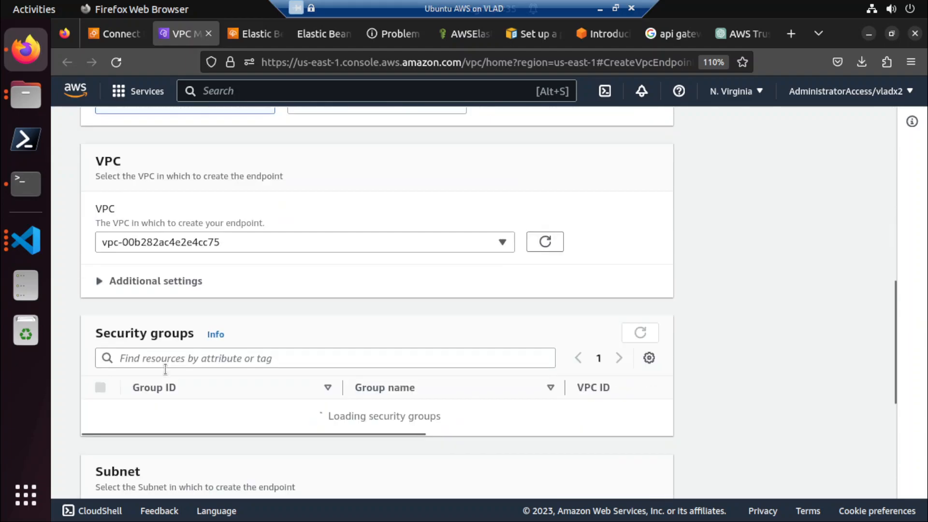
pyautogui.scroll(-2, 181, 375)
pyautogui.scroll(-3, 184, 369)
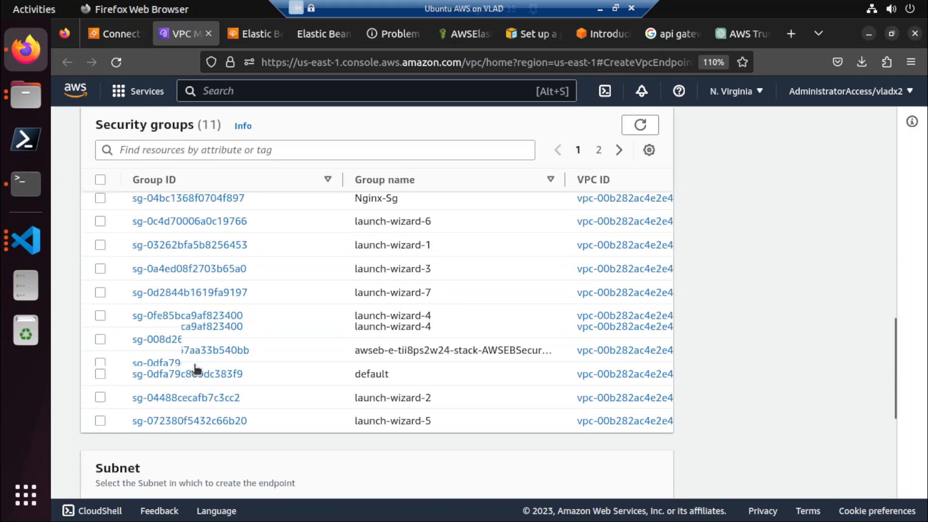
pyautogui.click(100, 344)
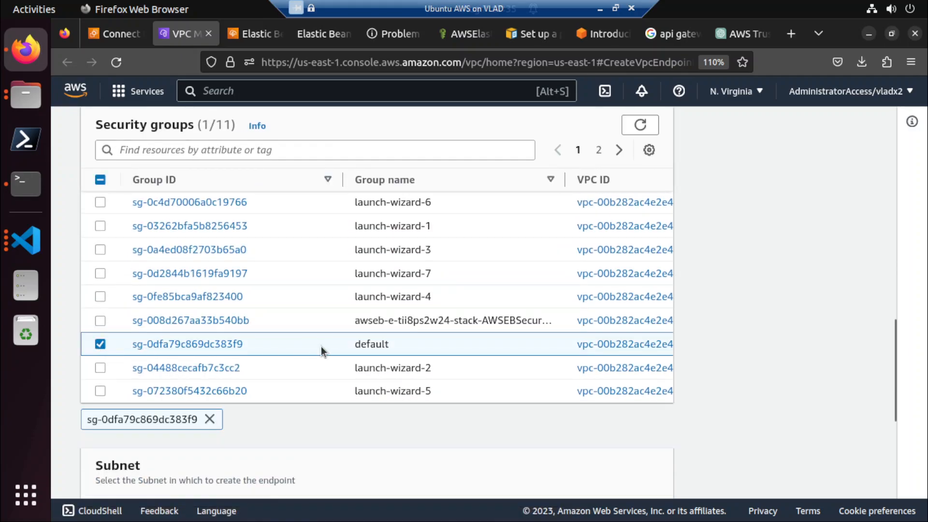
# Look through the subnets available for the new endpoint.
pyautogui.scroll(-5, 321, 346)
pyautogui.click(314, 322)
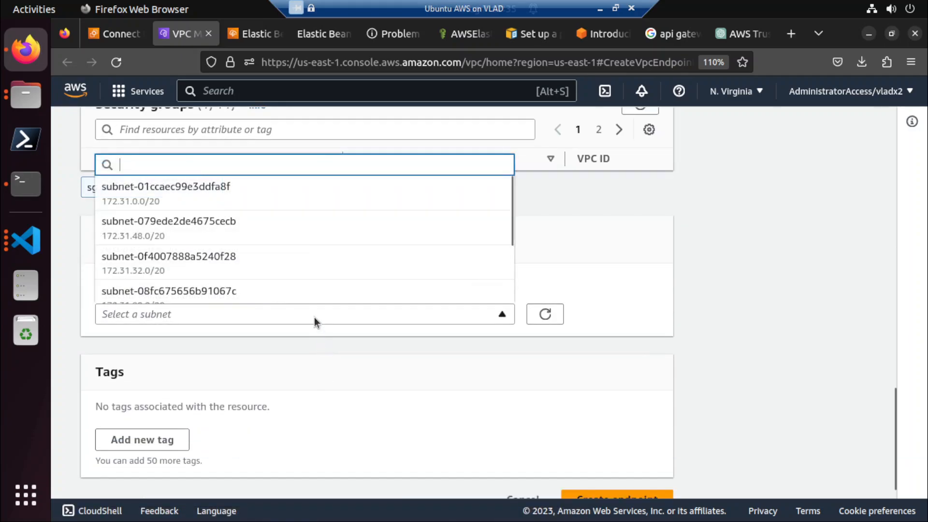
pyautogui.scroll(-3, 305, 244)
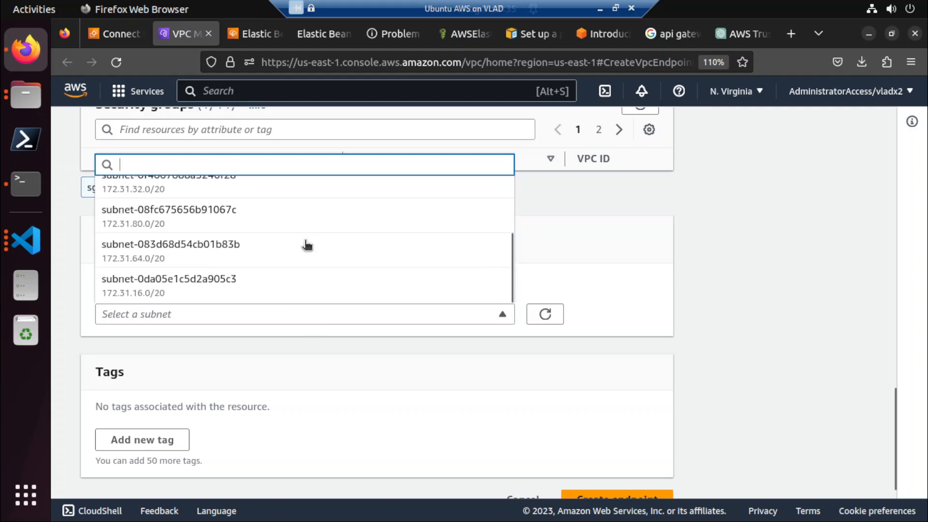
pyautogui.scroll(2, 305, 244)
# Copy the instance subnet ID from the network settings in the Jx-eb-05-env Elastic Beanstalk configuration.
pyautogui.click(124, 34)
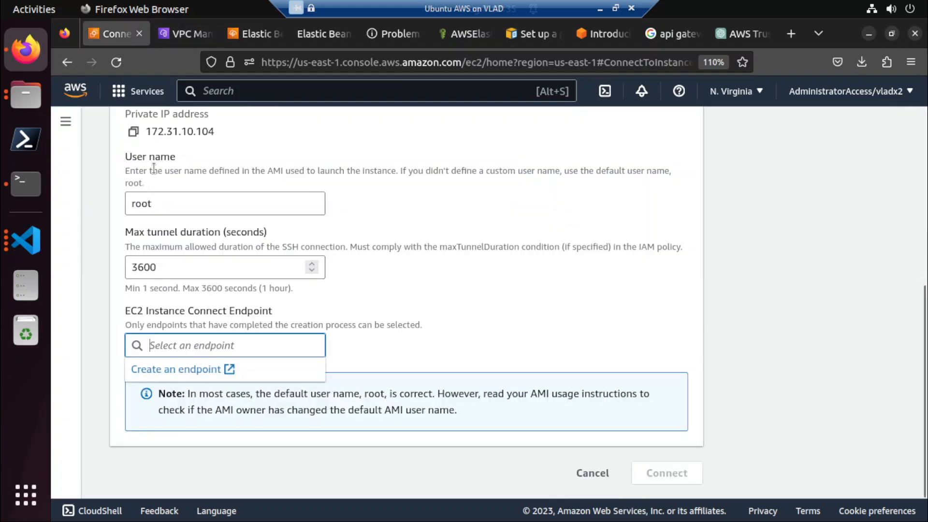
pyautogui.click(267, 35)
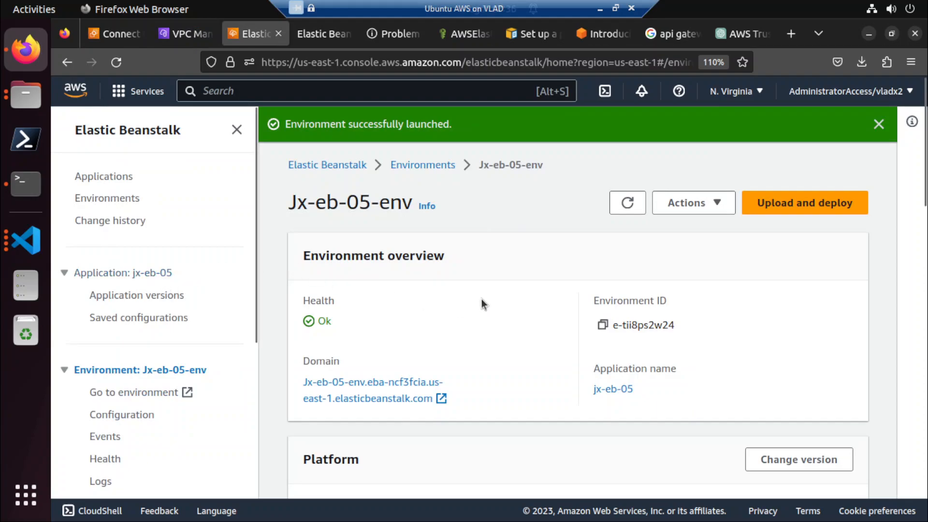
pyautogui.scroll(-5, 453, 232)
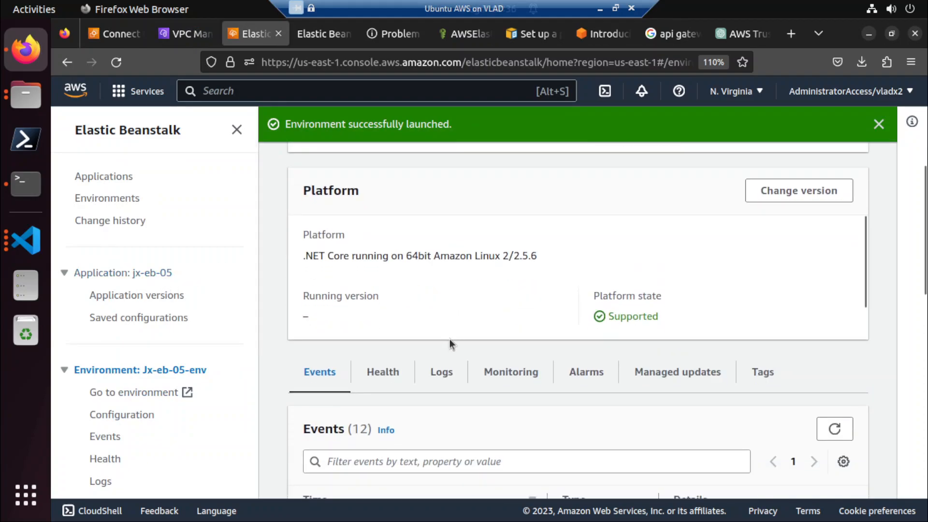
pyautogui.click(116, 416)
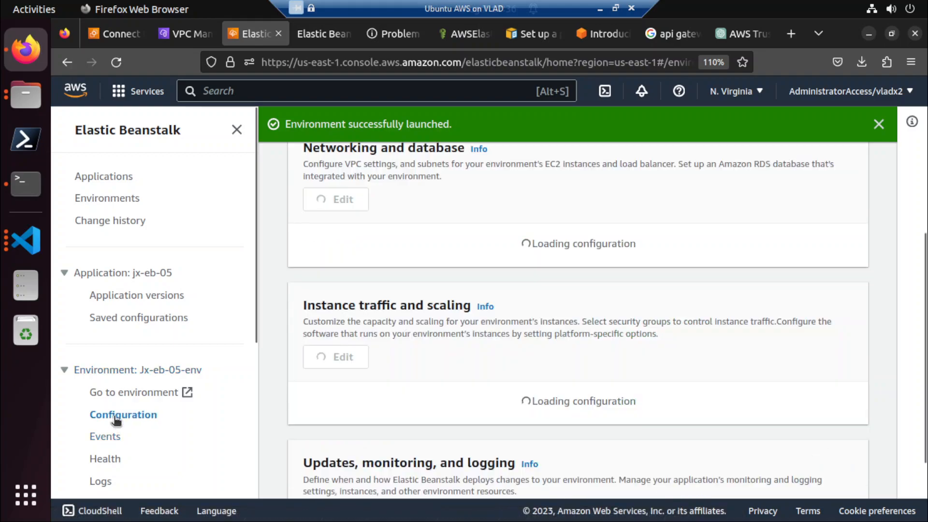
pyautogui.scroll(-3, 145, 386)
pyautogui.scroll(-2, 419, 342)
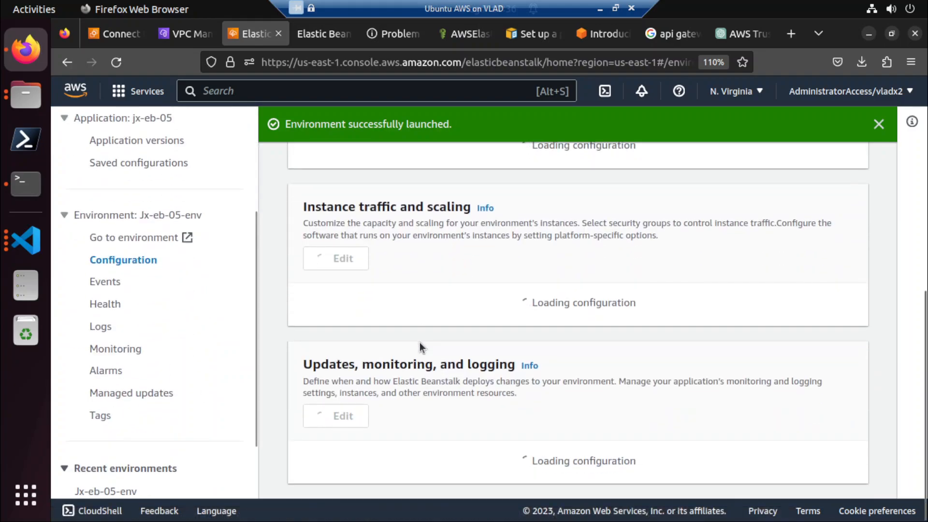
pyautogui.scroll(5, 419, 342)
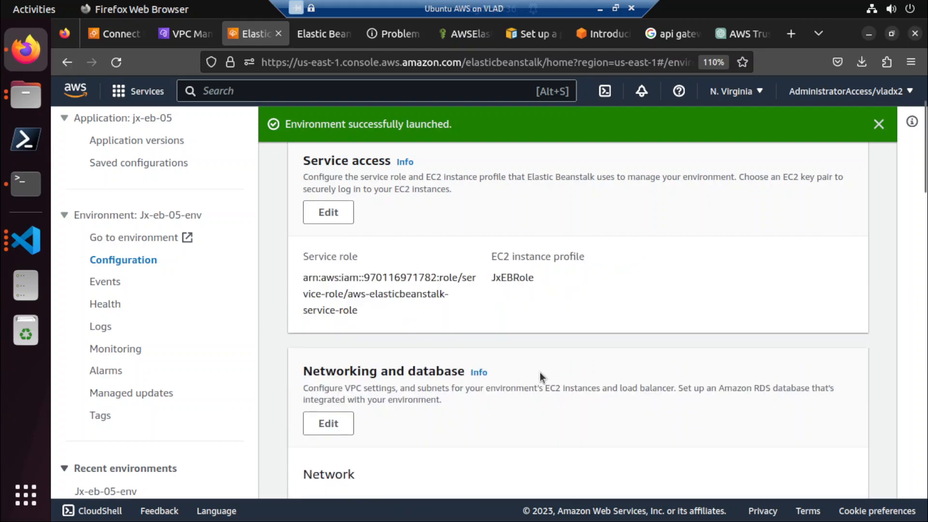
pyautogui.scroll(-2, 541, 375)
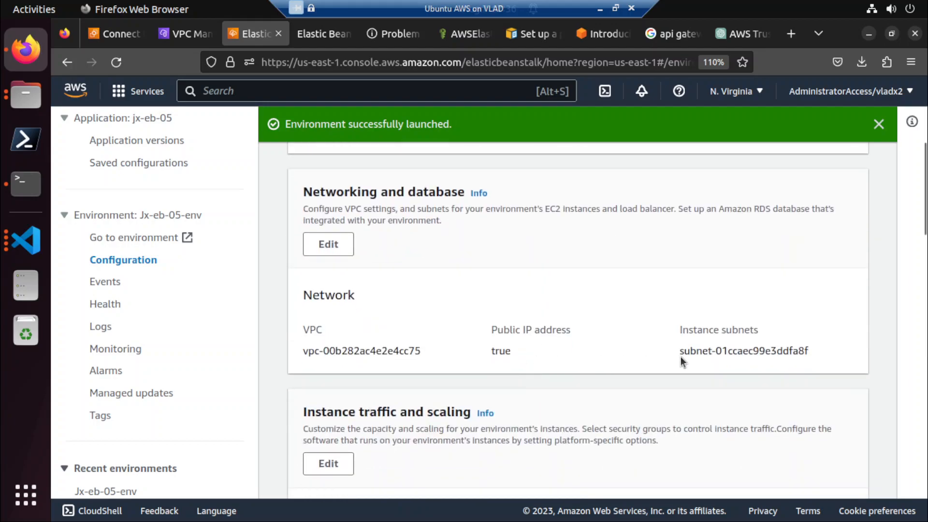
pyautogui.moveTo(679, 356); pyautogui.dragTo(856, 356)
pyautogui.hotkey('ctrl', 'c')
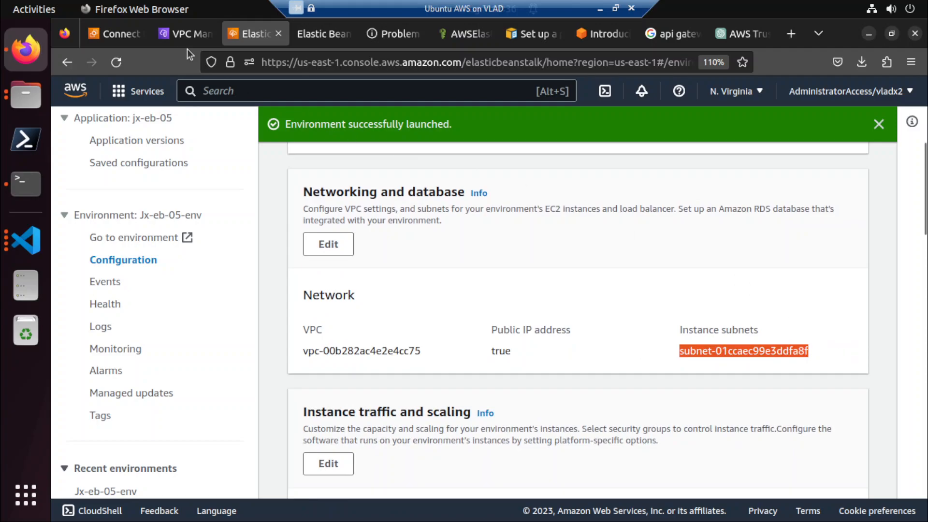
pyautogui.click(123, 36)
pyautogui.hotkey('ctrl', 'v')
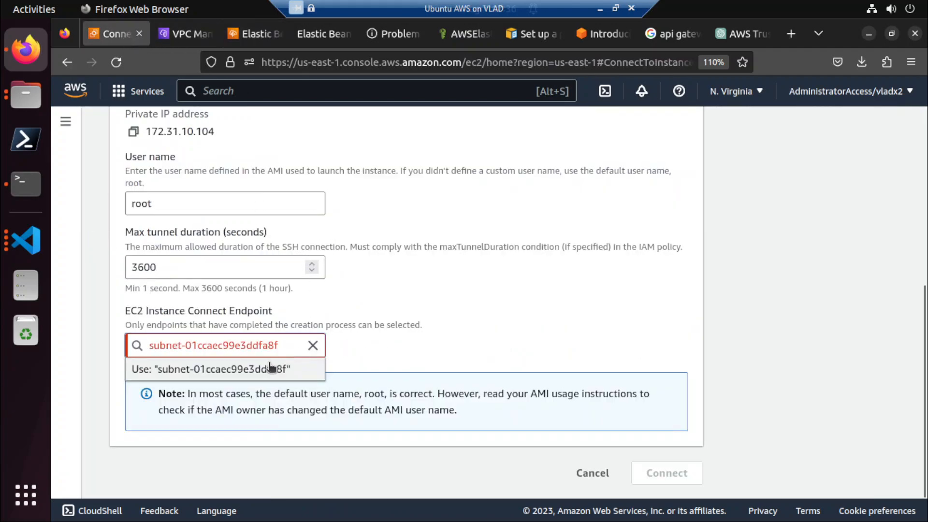
pyautogui.click(242, 366)
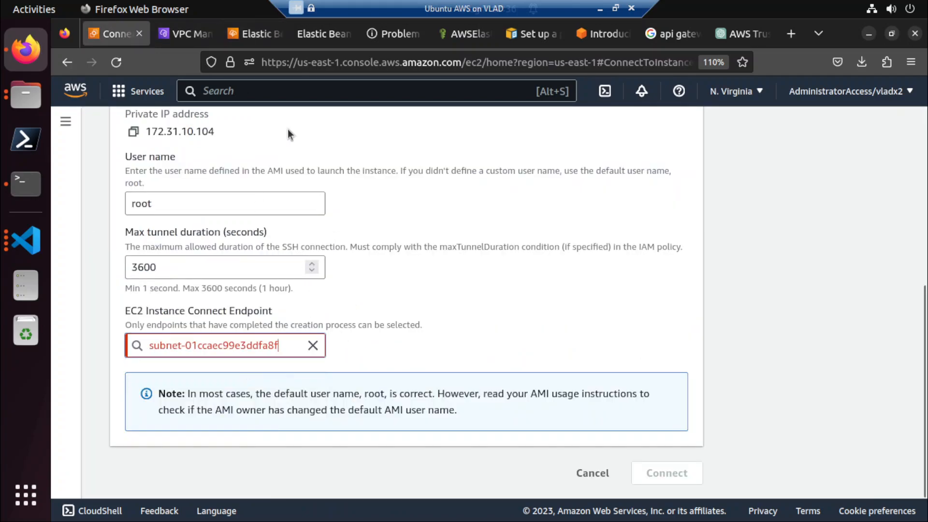
# Set the endpoint's subnet to subnet-01ccaec99e3ddfa8f and create the endpoint.
pyautogui.click(199, 38)
pyautogui.click(202, 315)
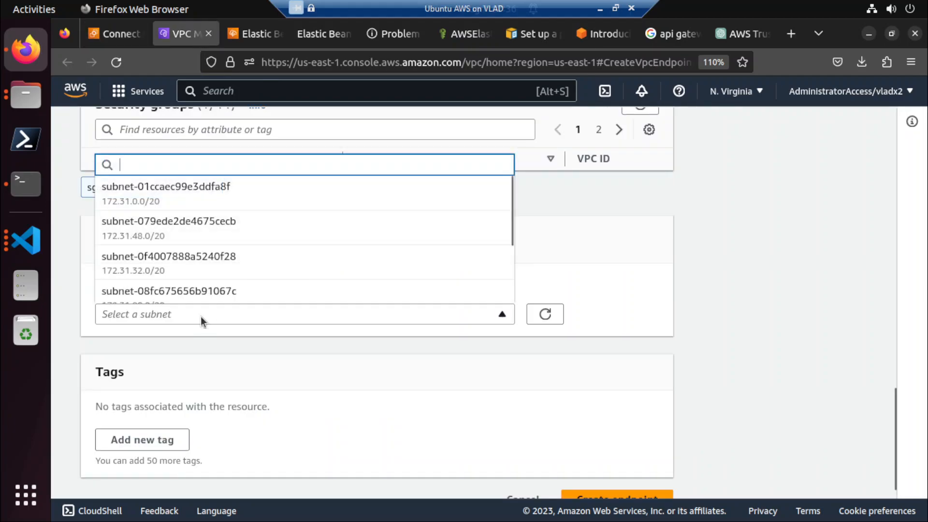
pyautogui.hotkey('ctrl', 'v')
pyautogui.click(206, 276)
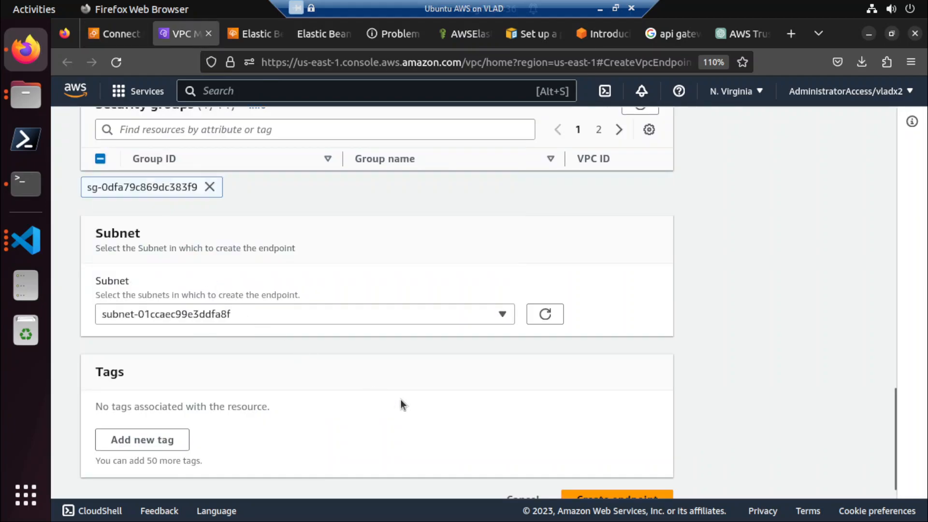
pyautogui.scroll(-1, 403, 401)
pyautogui.click(589, 473)
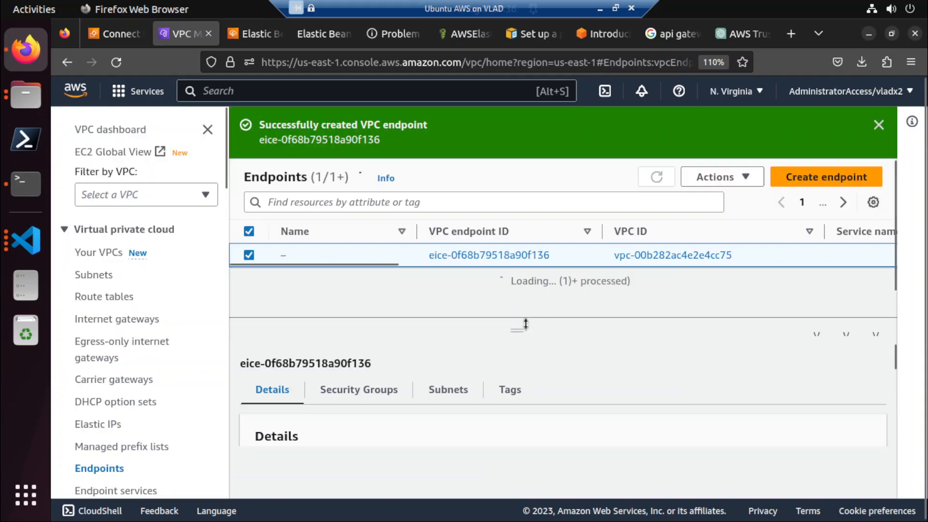
# Return to the instance connection page and check which EC2 Instance Connect Endpoints can be selected.
pyautogui.click(112, 34)
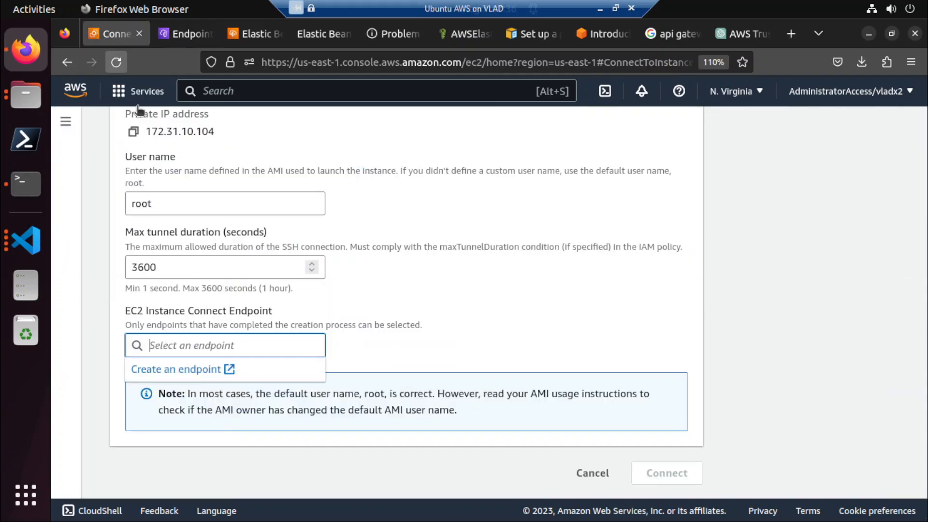
pyautogui.click(406, 344)
pyautogui.click(154, 347)
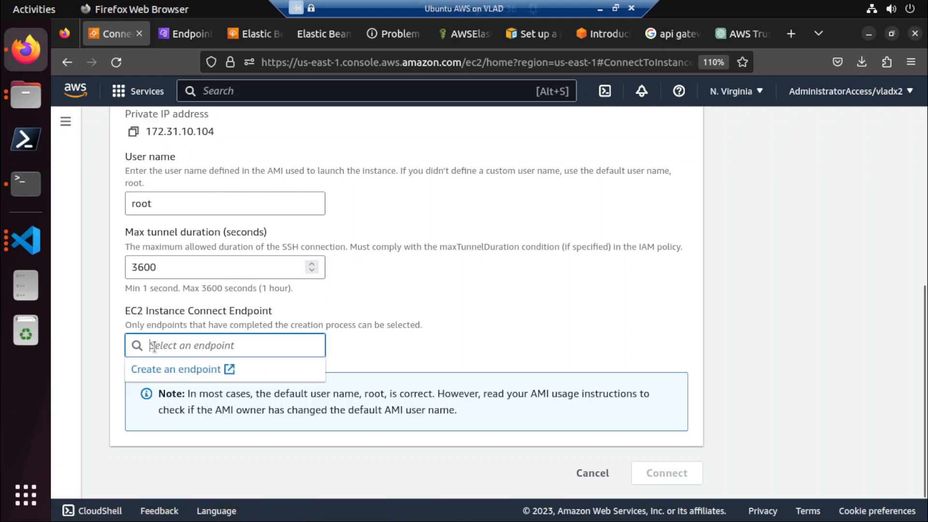
# Copy the endpoint ID eice-0f68b79518a90f136, try to use it as the instance's connect endpoint, and clear the entry.
pyautogui.click(175, 38)
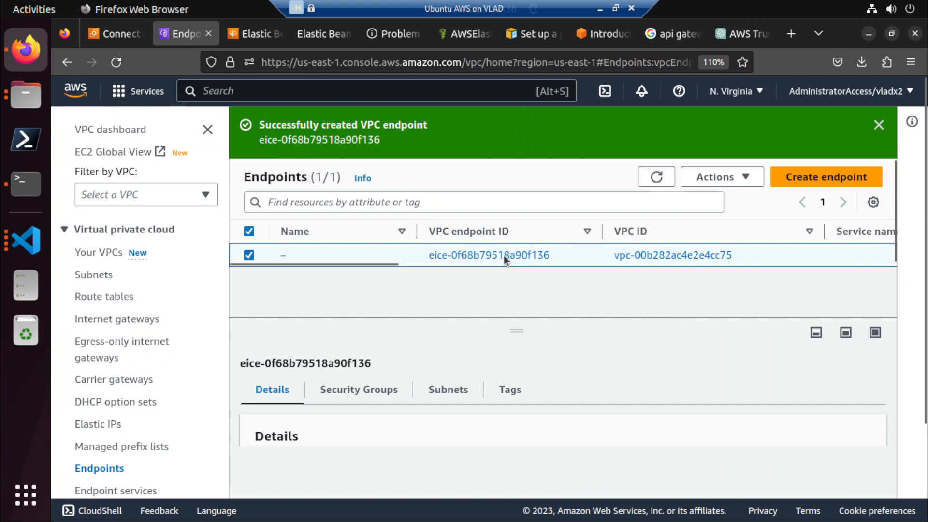
pyautogui.moveTo(418, 250); pyautogui.dragTo(563, 251)
pyautogui.click(562, 252)
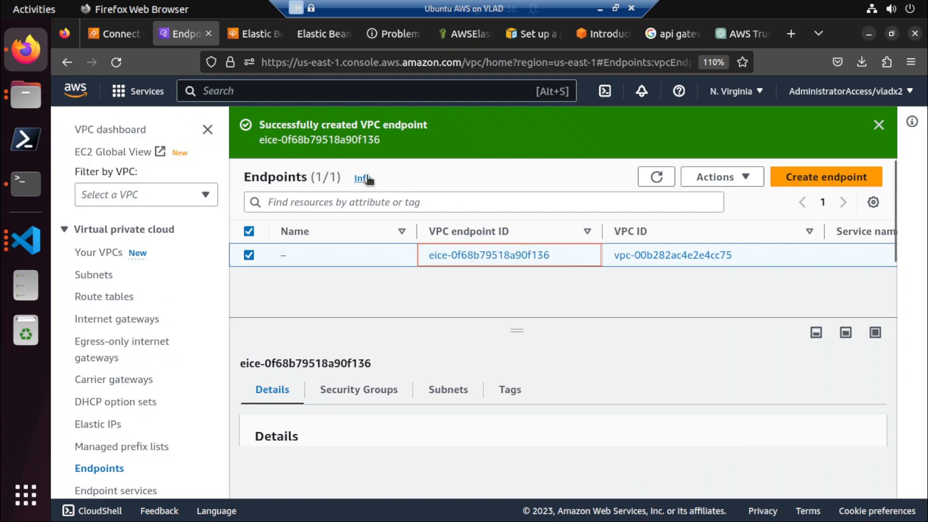
pyautogui.click(533, 255)
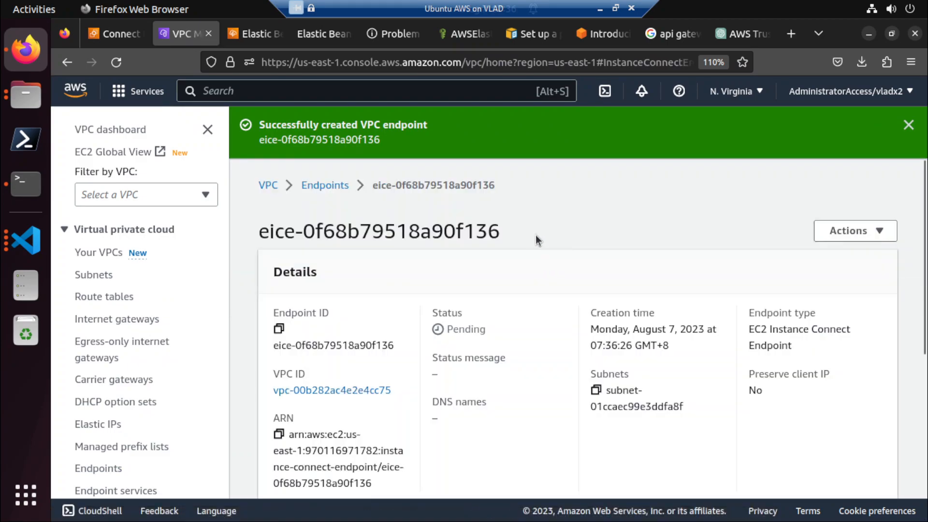
pyautogui.moveTo(503, 231); pyautogui.dragTo(257, 215)
pyautogui.hotkey('ctrl', 'c')
pyautogui.click(118, 33)
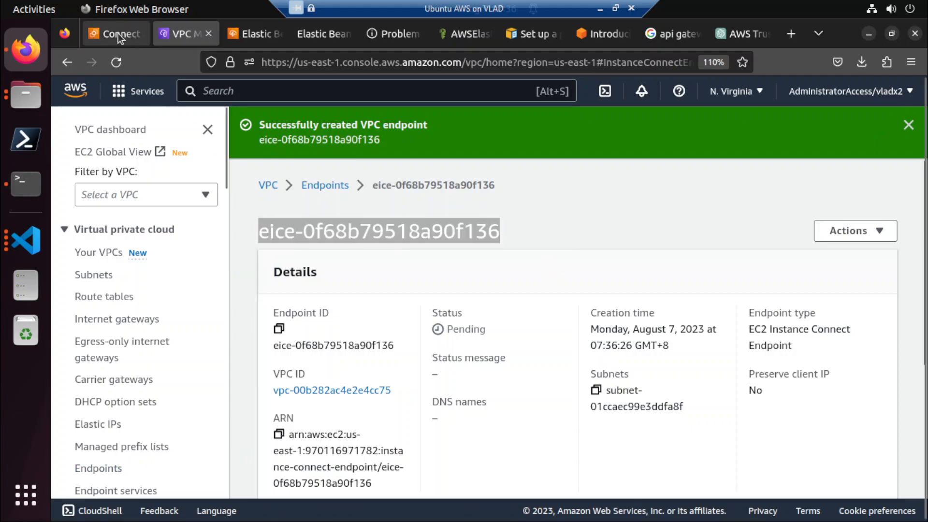
pyautogui.hotkey('ctrl', 'v')
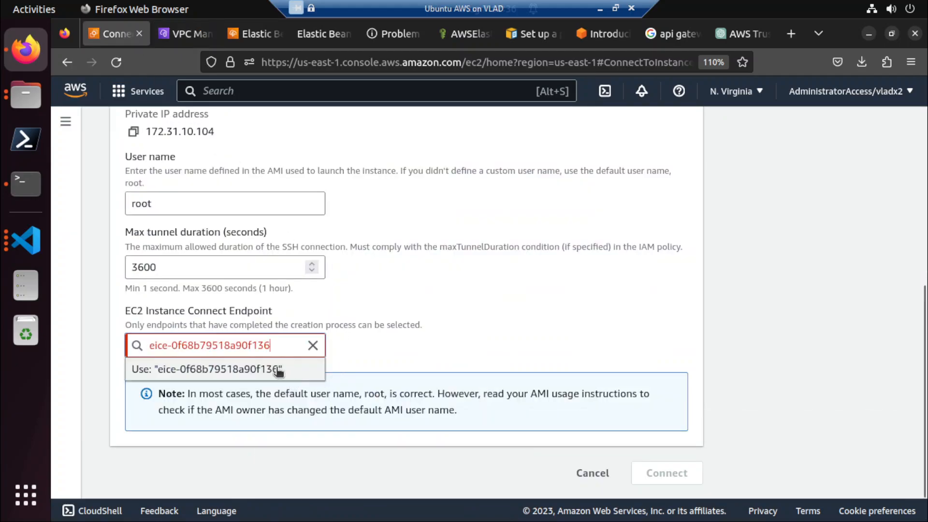
pyautogui.click(236, 371)
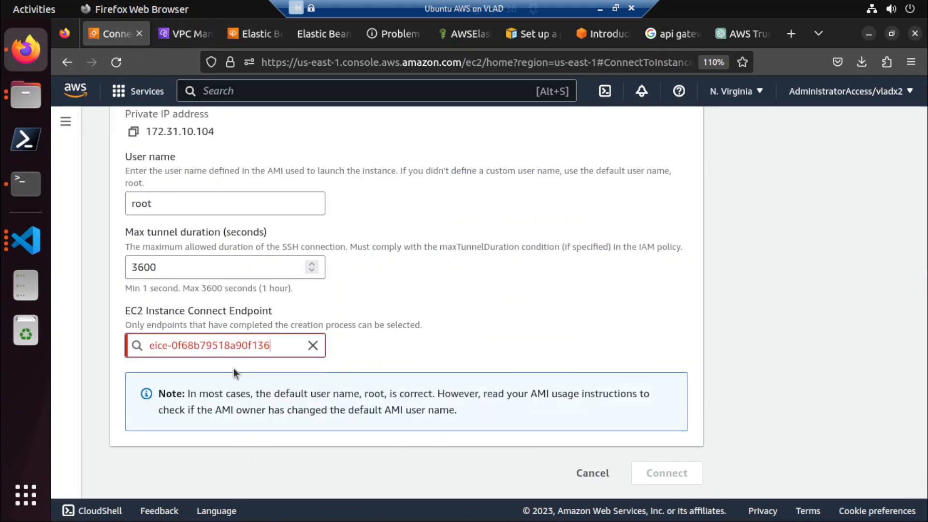
pyautogui.click(312, 346)
# Check the new endpoint's entry and its linked VPC, and return to the endpoints list.
pyautogui.click(193, 30)
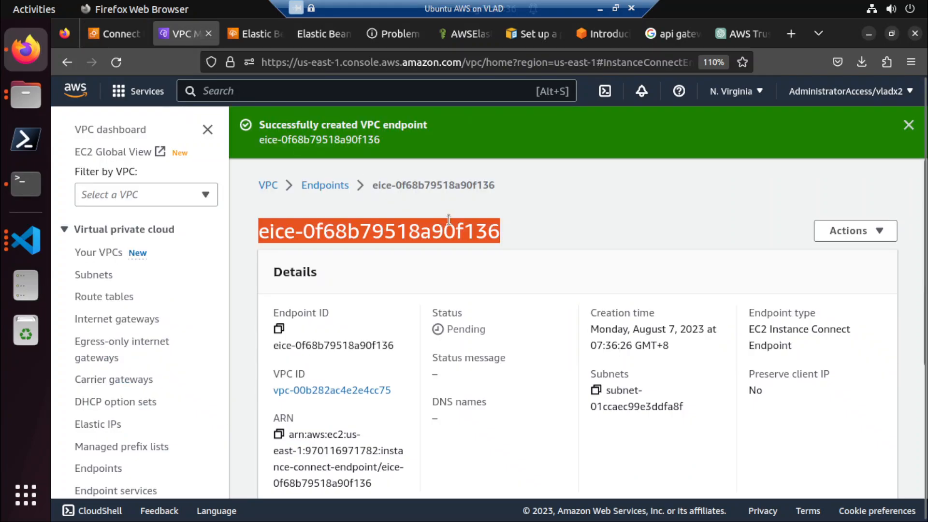
pyautogui.click(333, 186)
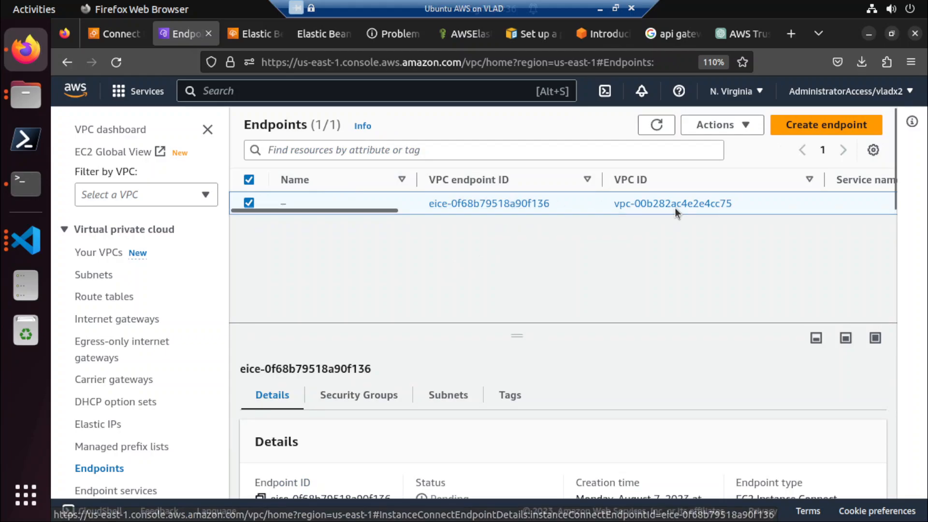
pyautogui.click(663, 203)
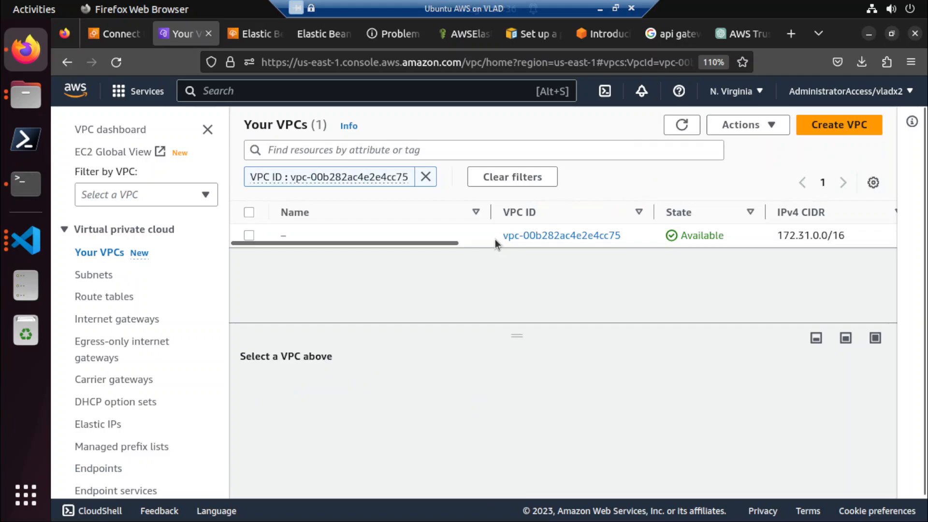
pyautogui.click(67, 62)
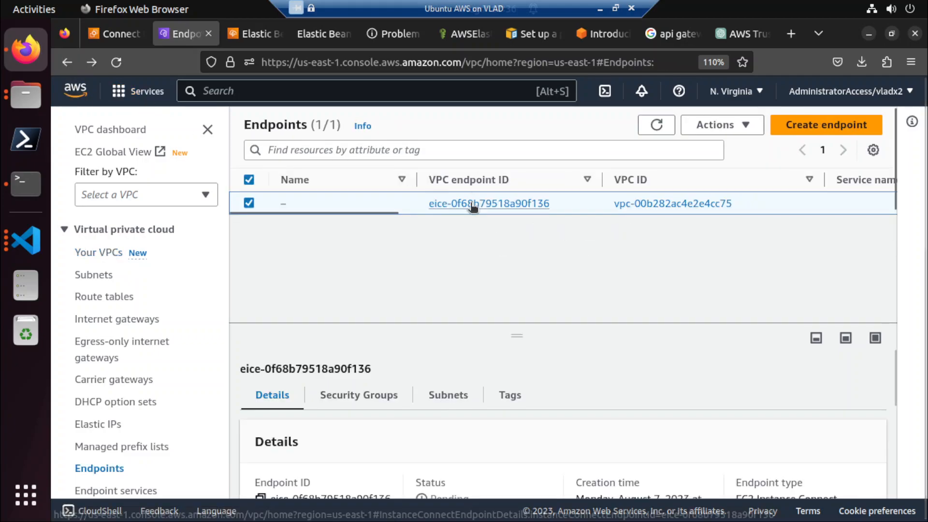
# Copy the endpoint ID from its details page, try it again as the instance's connect endpoint, and clear the entry.
pyautogui.click(472, 203)
pyautogui.moveTo(505, 181); pyautogui.dragTo(261, 182)
pyautogui.hotkey('ctrl', 'c')
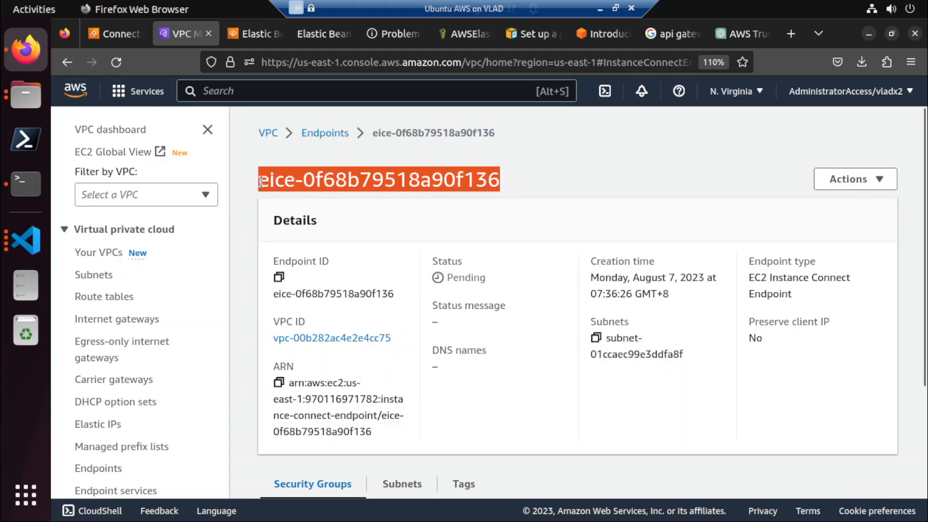
pyautogui.click(113, 33)
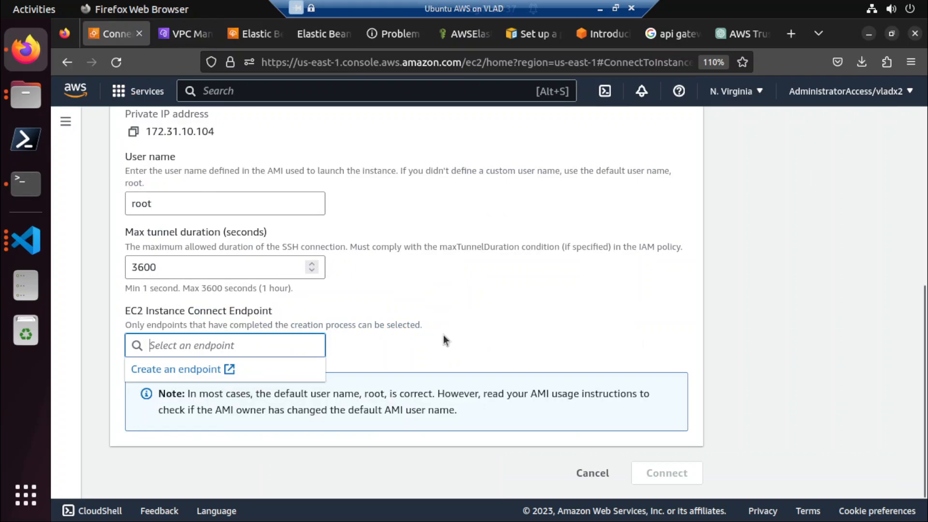
pyautogui.hotkey('ctrl', 'v')
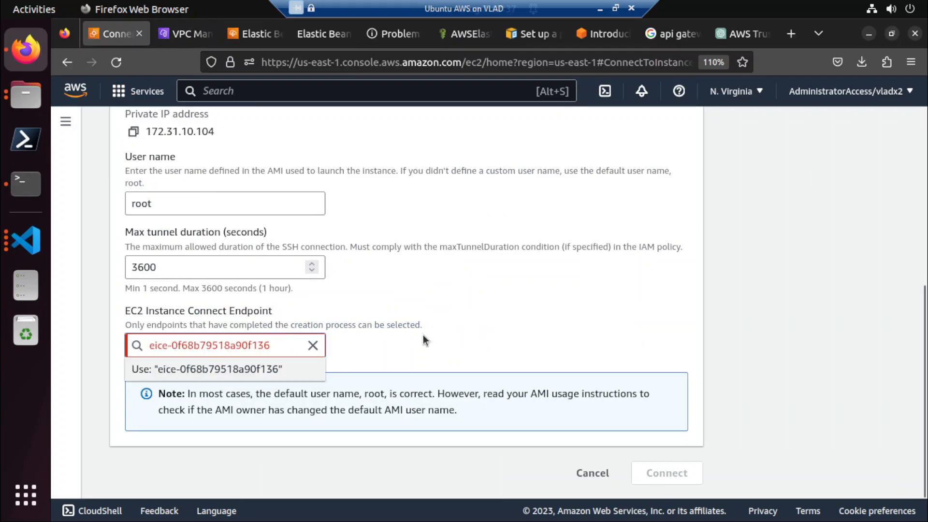
pyautogui.click(313, 345)
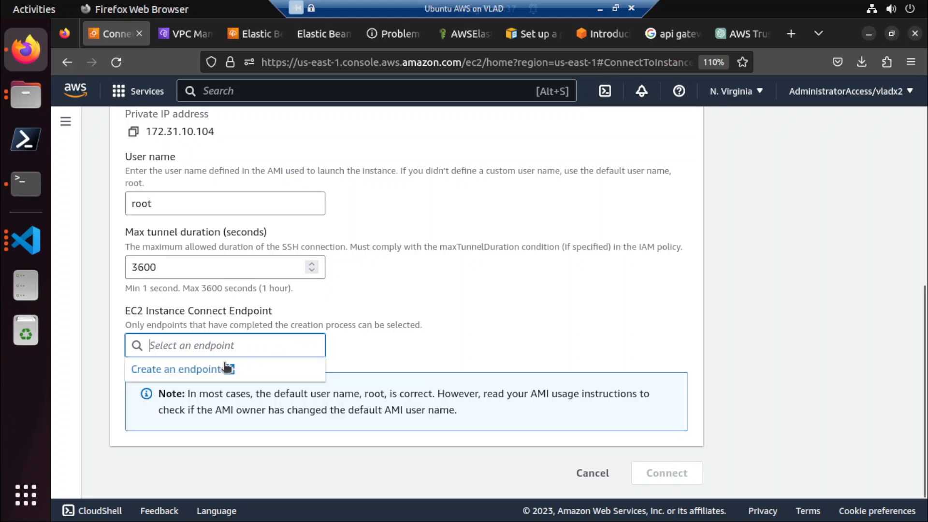
# Return to the endpoints list and refresh it repeatedly to check the endpoint's status.
pyautogui.click(182, 35)
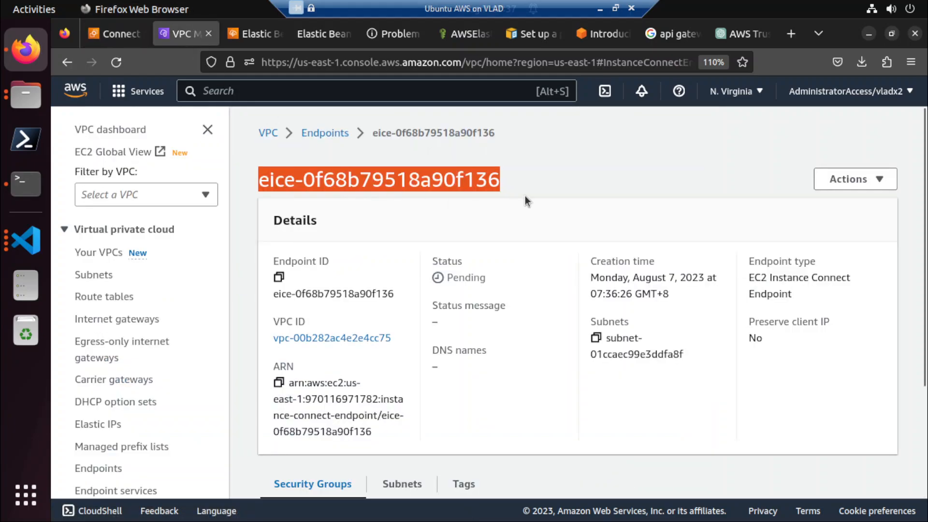
pyautogui.click(341, 136)
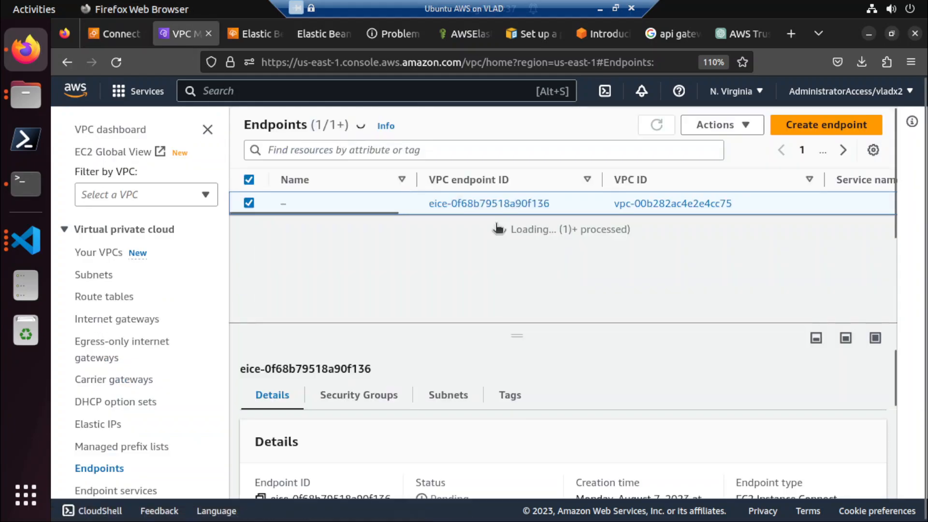
pyautogui.moveTo(366, 214); pyautogui.dragTo(631, 226)
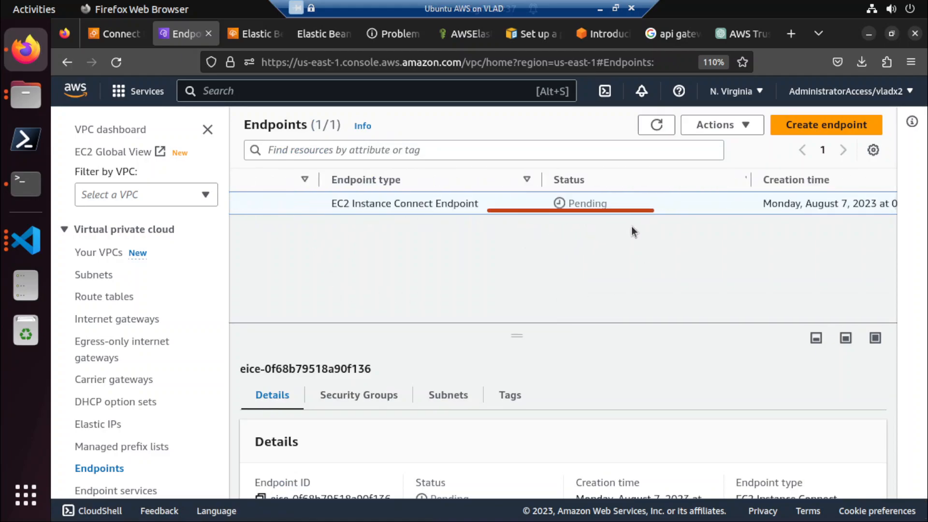
pyautogui.click(659, 126)
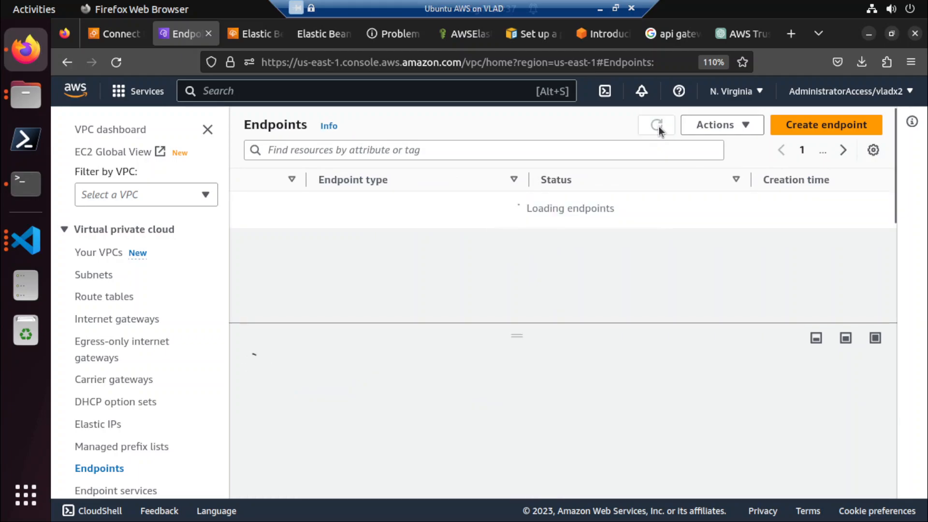
pyautogui.click(658, 126)
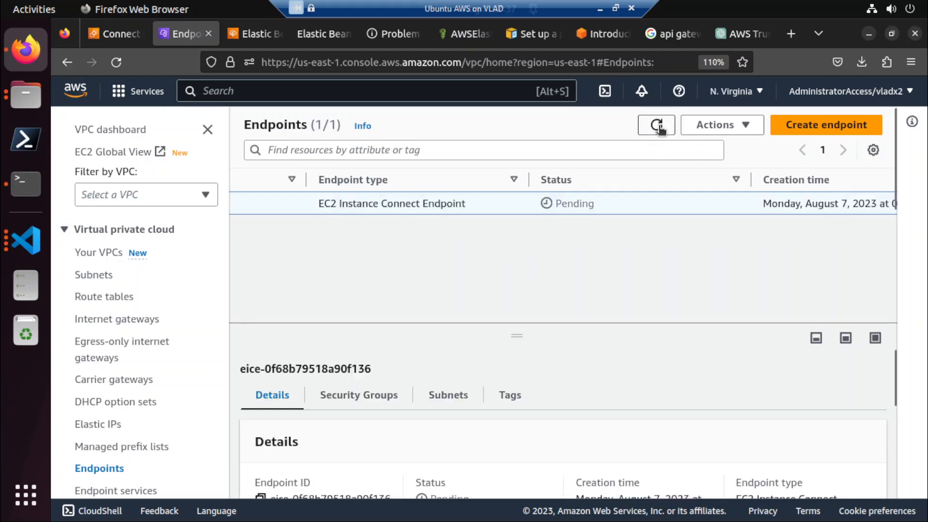
pyautogui.click(659, 127)
pyautogui.click(658, 127)
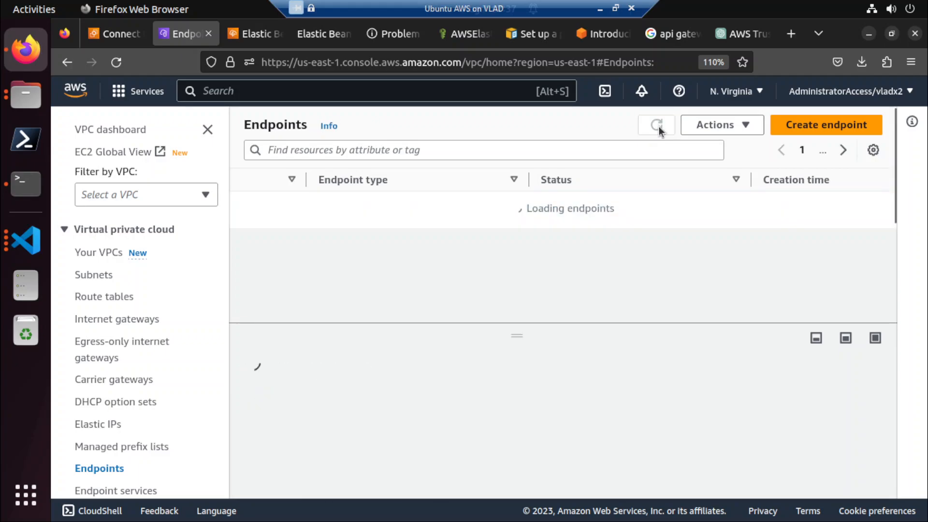
pyautogui.click(658, 126)
pyautogui.click(658, 126)
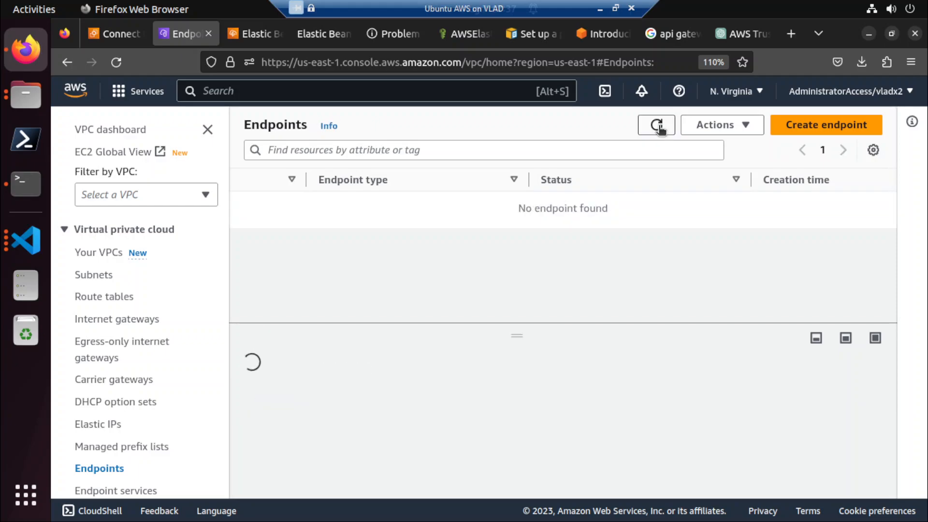
# Look up the VPC linked to the endpoint and return to the endpoints list.
pyautogui.click(291, 211)
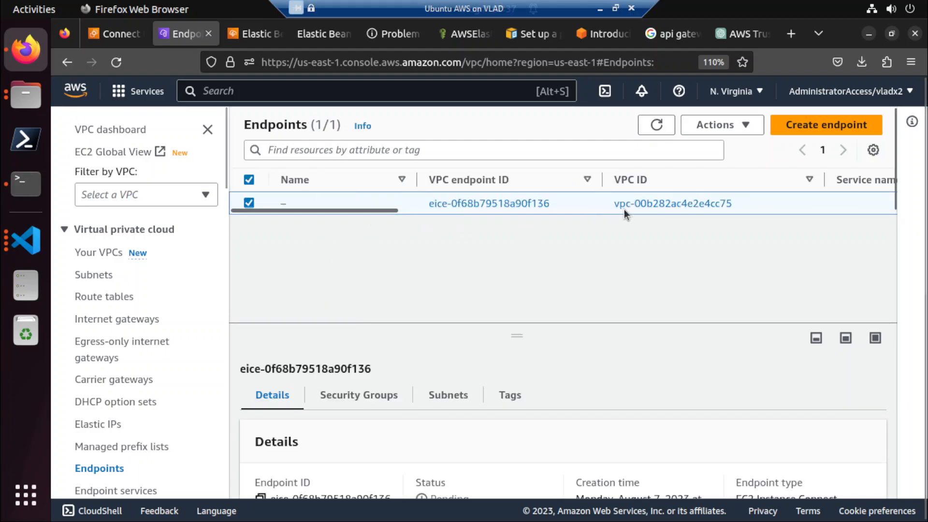
pyautogui.click(641, 203)
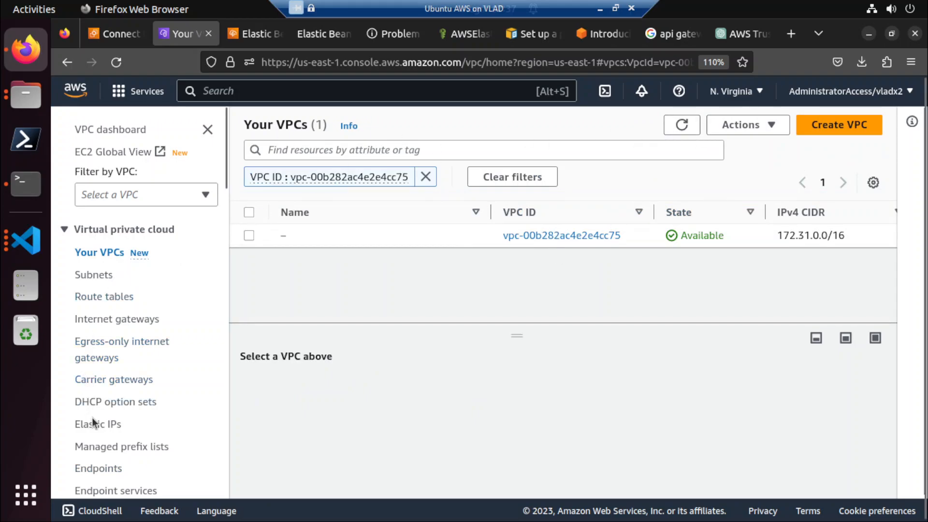
pyautogui.scroll(-3, 95, 425)
pyautogui.click(99, 391)
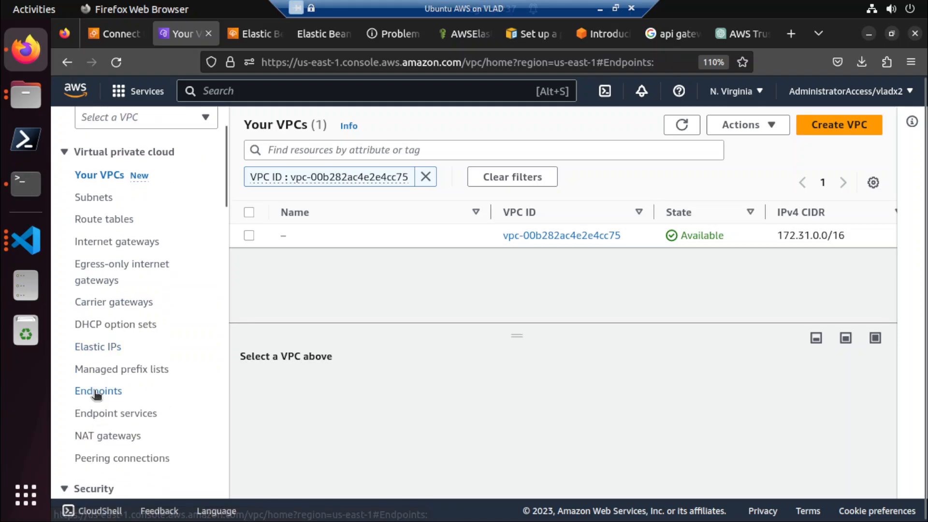
# Review the details and security groups of endpoint eice-0f68b79518a90f136.
pyautogui.click(457, 203)
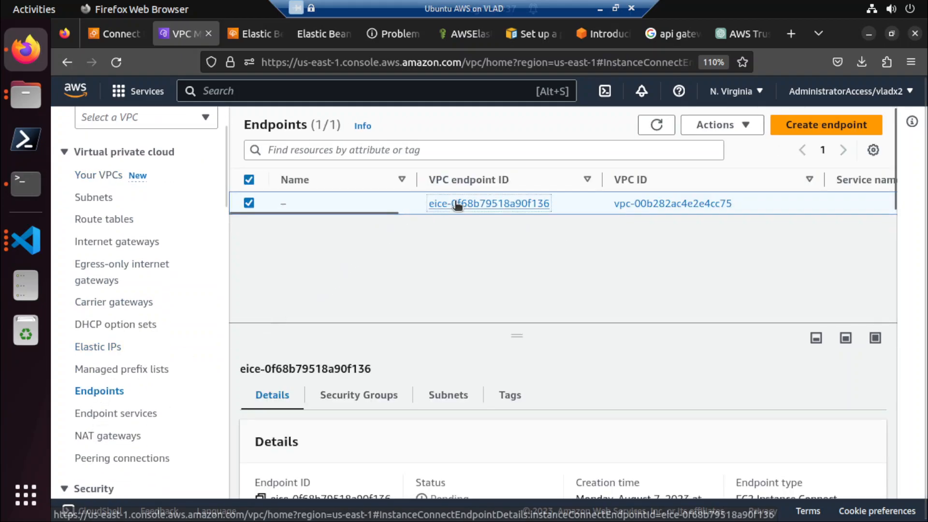
pyautogui.scroll(-3, 82, 413)
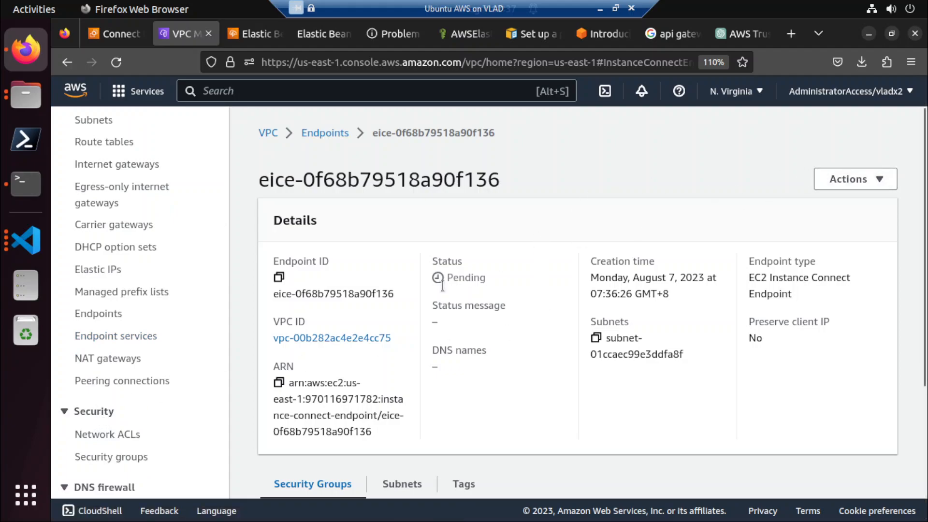
pyautogui.scroll(-3, 442, 286)
pyautogui.scroll(3, 416, 338)
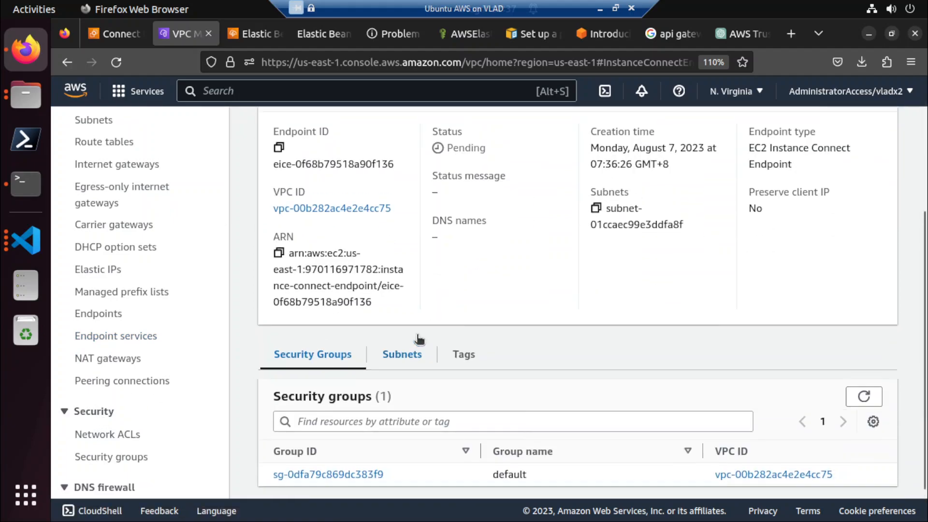
# Refresh the endpoints list and reopen the endpoint's details to recheck its status.
pyautogui.click(338, 134)
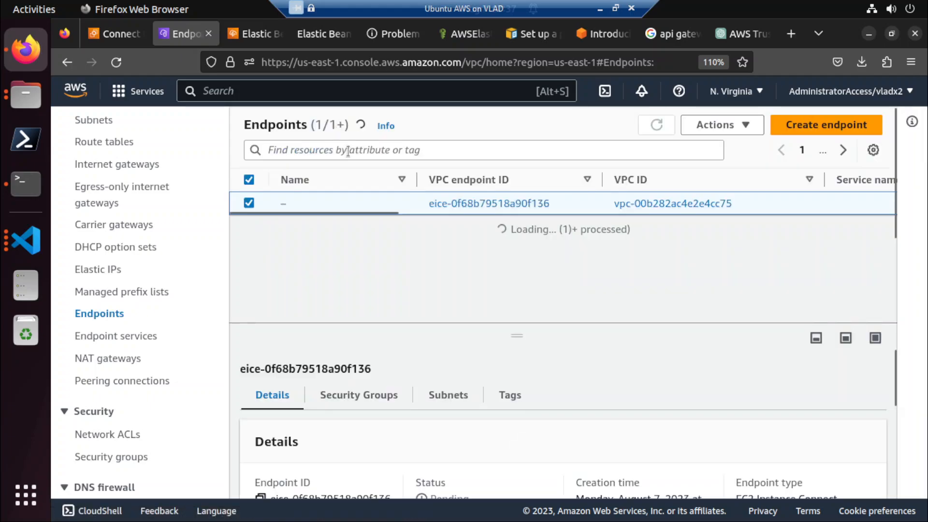
pyautogui.click(657, 125)
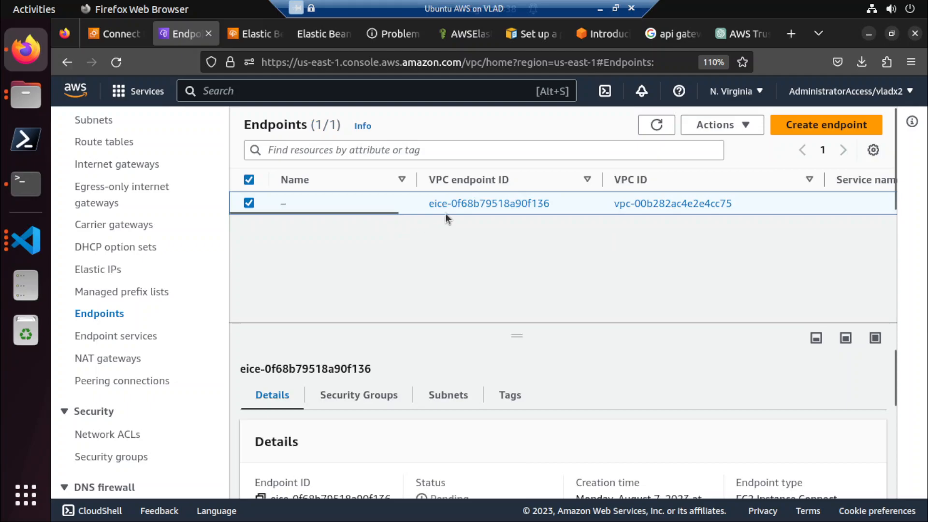
pyautogui.click(464, 203)
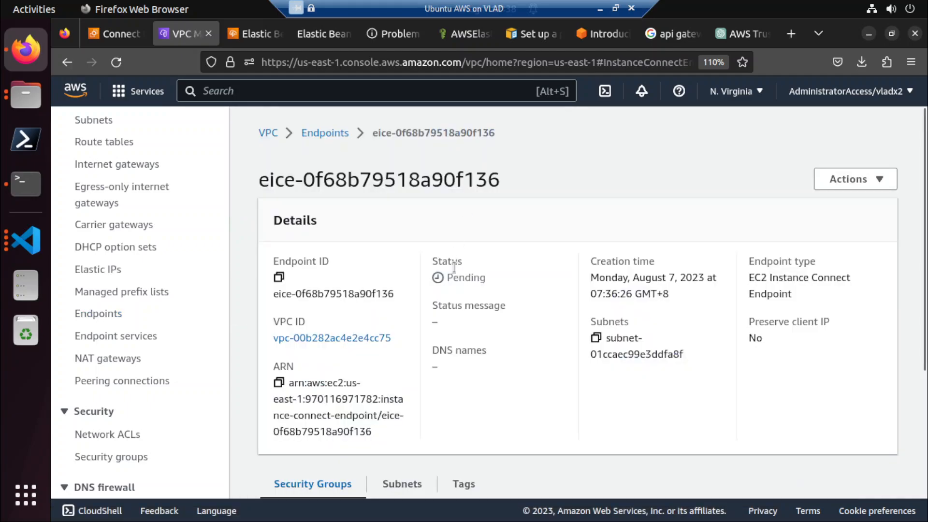
# Recheck the selectable endpoints on the instance connection page, and view and close the form for creating an endpoint.
pyautogui.click(130, 35)
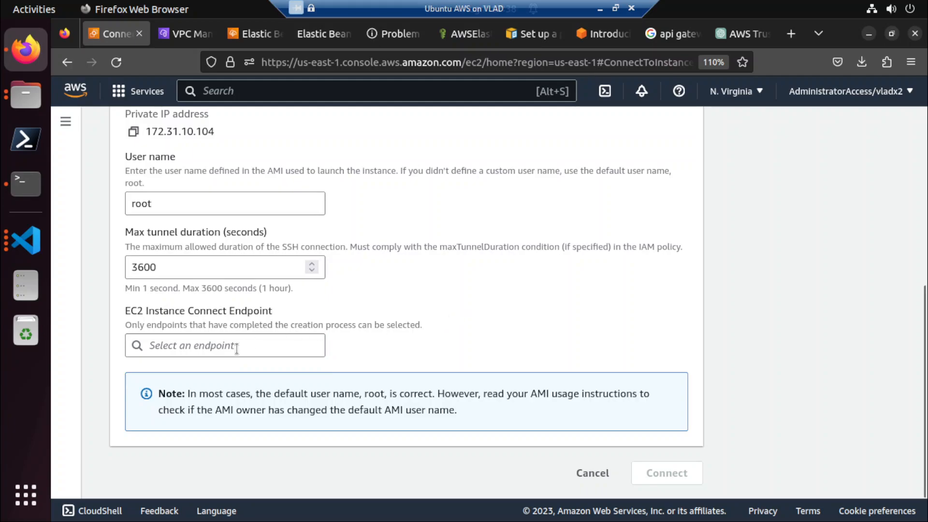
pyautogui.click(214, 340)
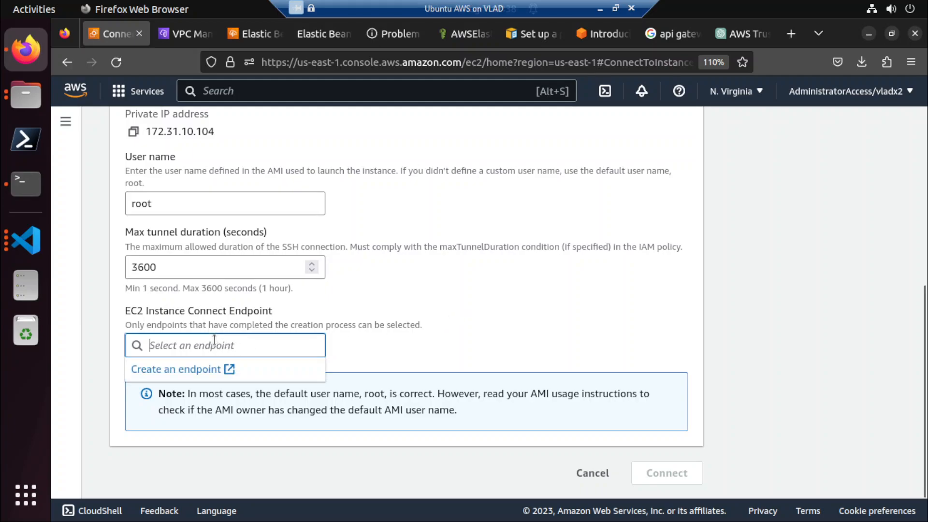
pyautogui.click(205, 373)
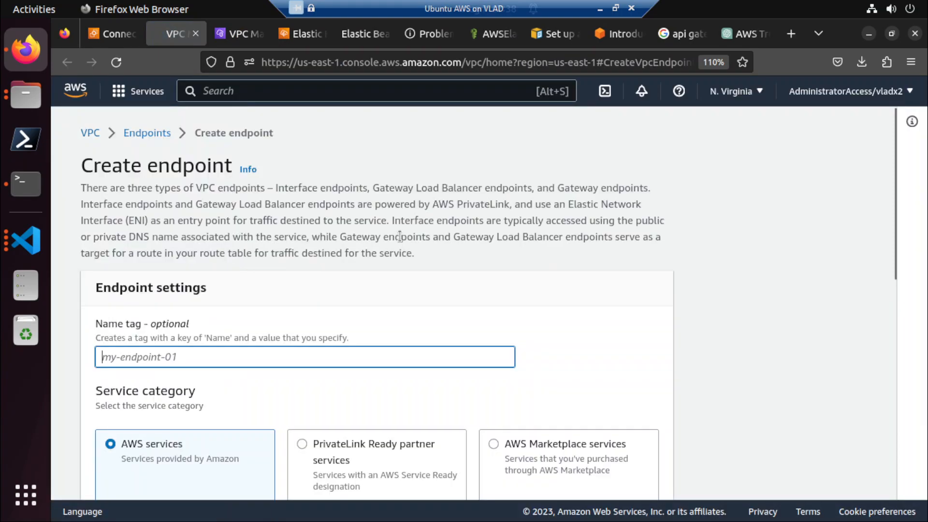
pyautogui.scroll(-3, 389, 240)
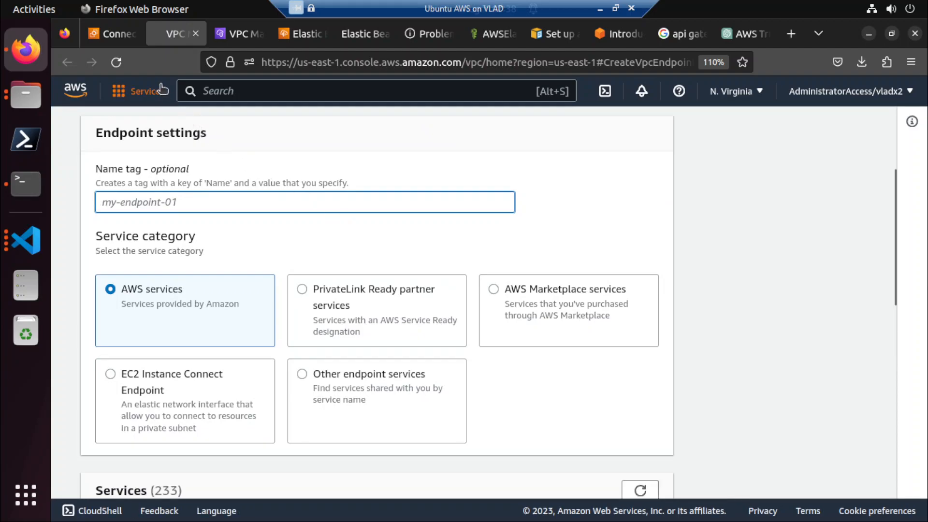
pyautogui.click(195, 34)
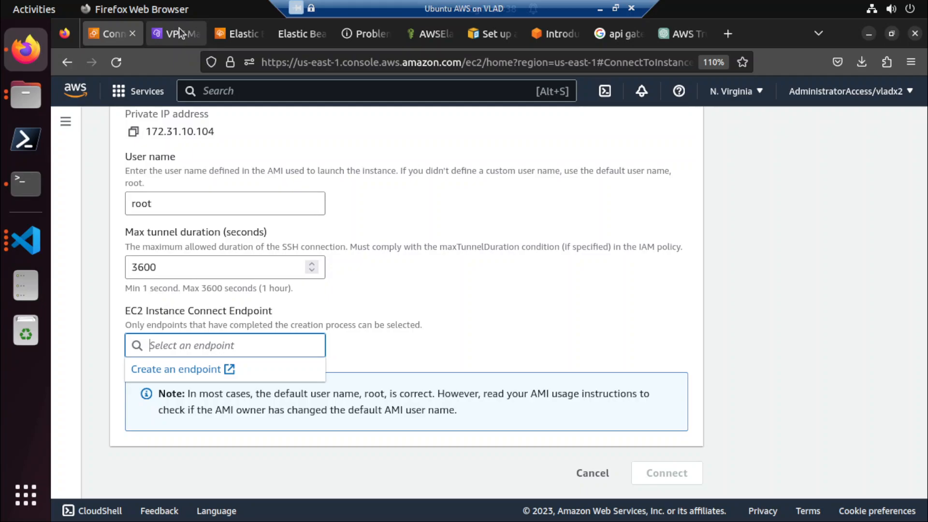
# Inspect the existing endpoint's security groups and subnets, and reopen its details from the endpoints list.
pyautogui.click(179, 34)
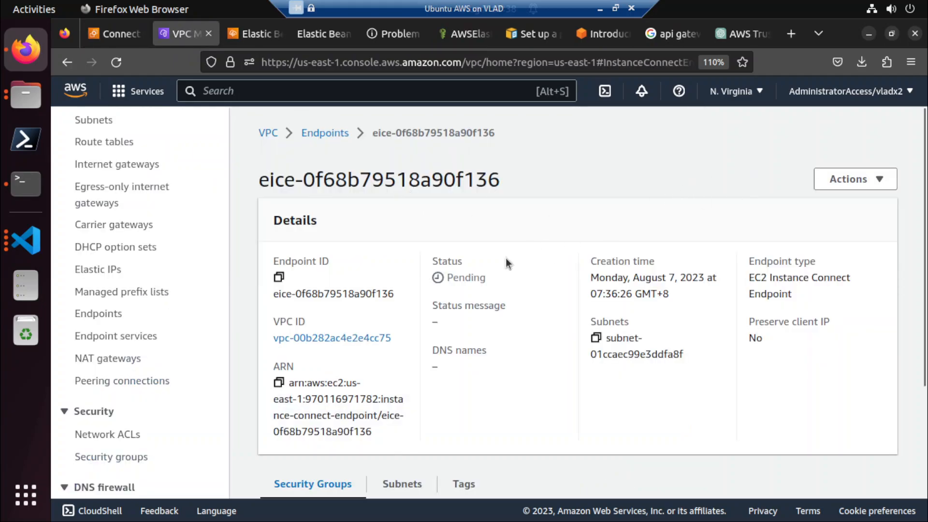
pyautogui.scroll(-3, 506, 263)
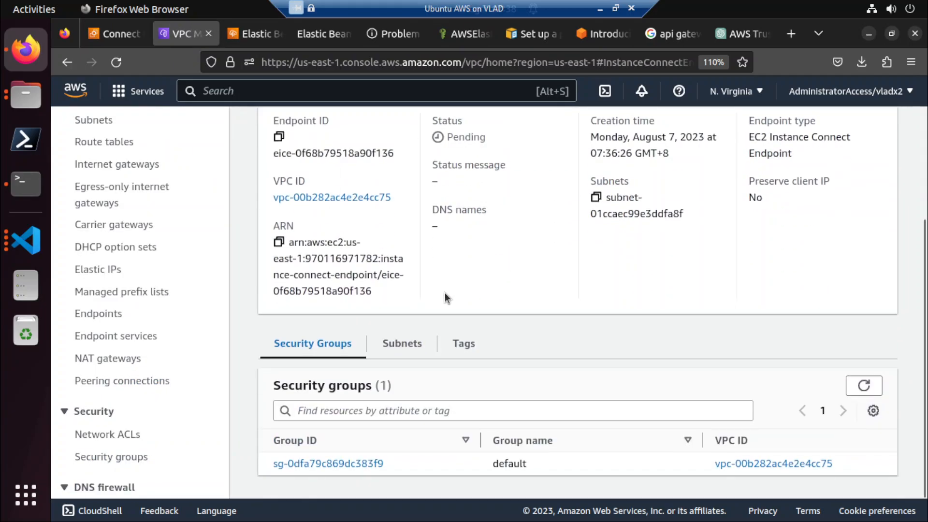
pyautogui.click(408, 343)
pyautogui.scroll(2, 397, 240)
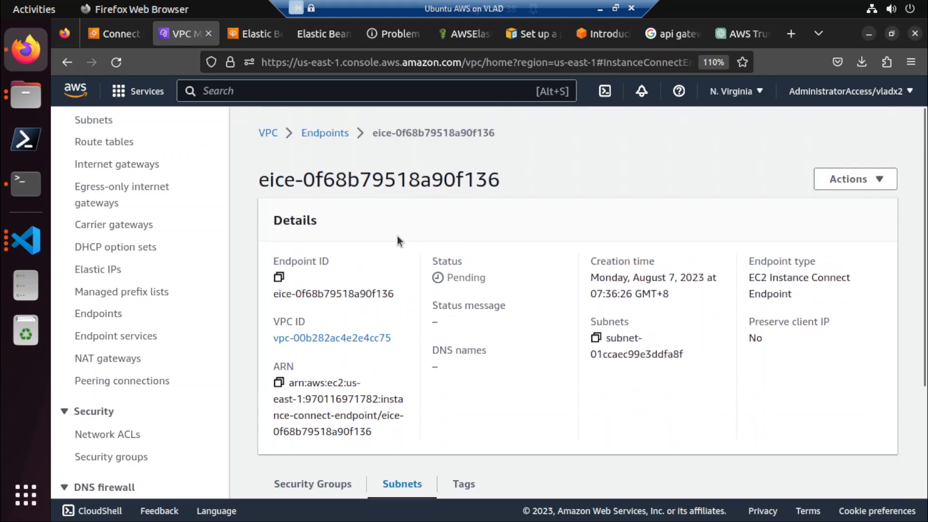
pyautogui.click(341, 135)
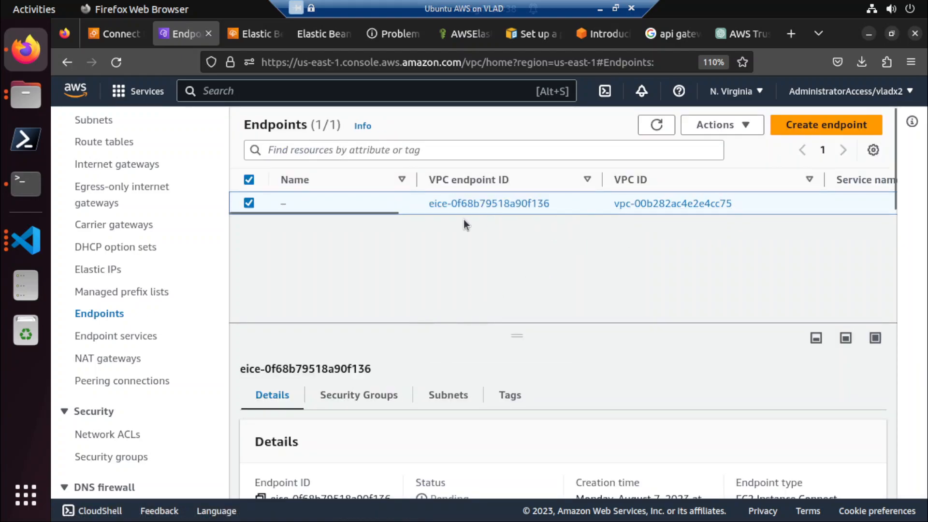
pyautogui.click(457, 203)
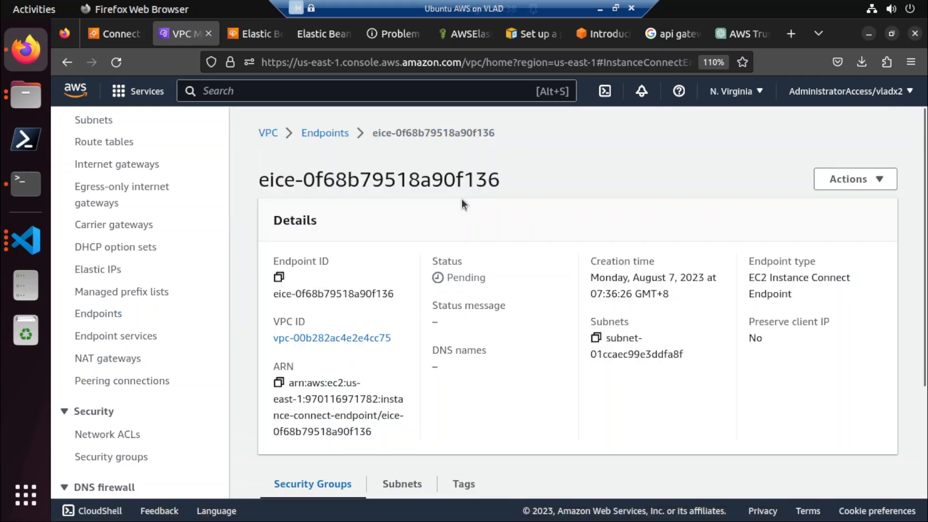
# Switch to ChatGPT, ask "VPC endpoint stuck to pending status", and read the troubleshooting reply.
pyautogui.click(732, 34)
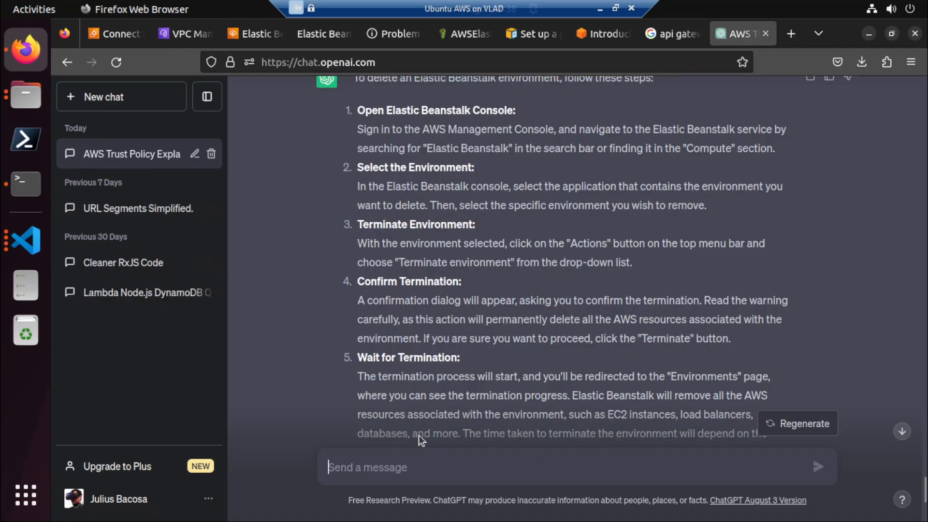
pyautogui.write('VPOC')
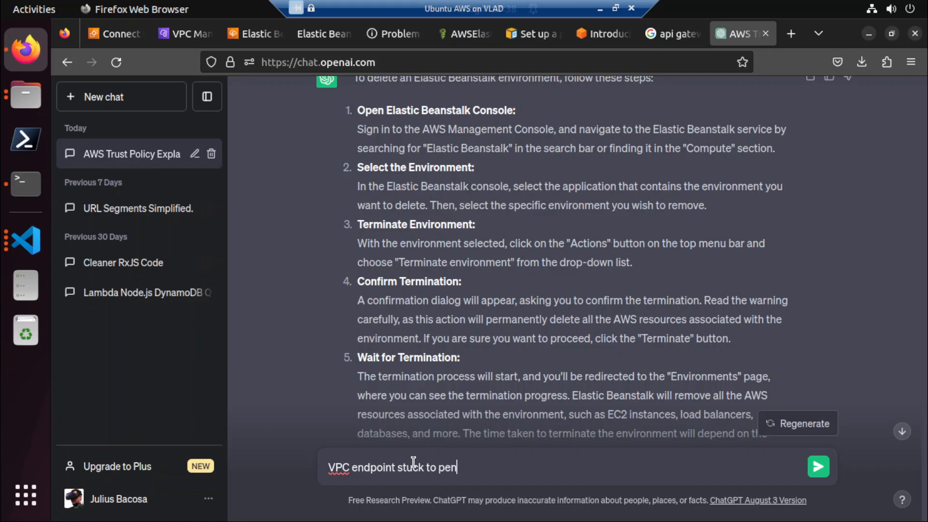
pyautogui.write('statu')
pyautogui.press('Return')
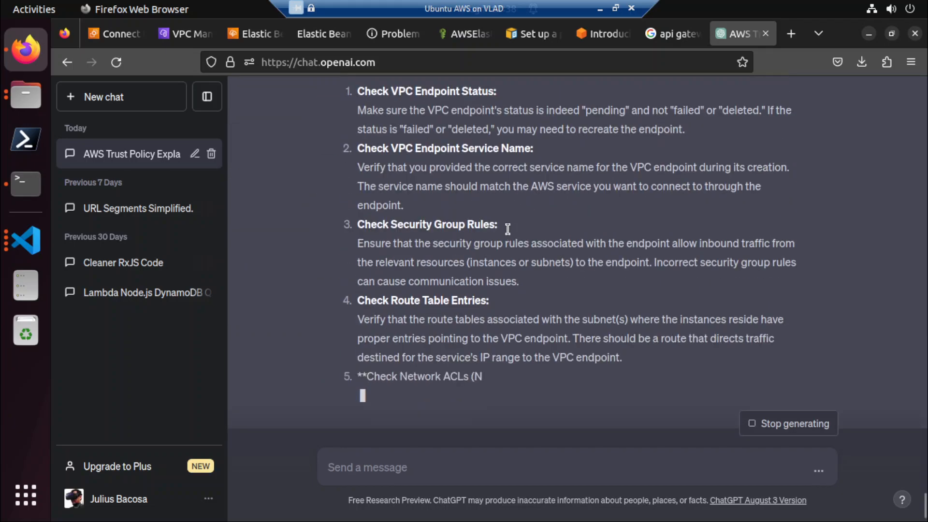
pyautogui.scroll(3, 509, 230)
pyautogui.scroll(2, 508, 230)
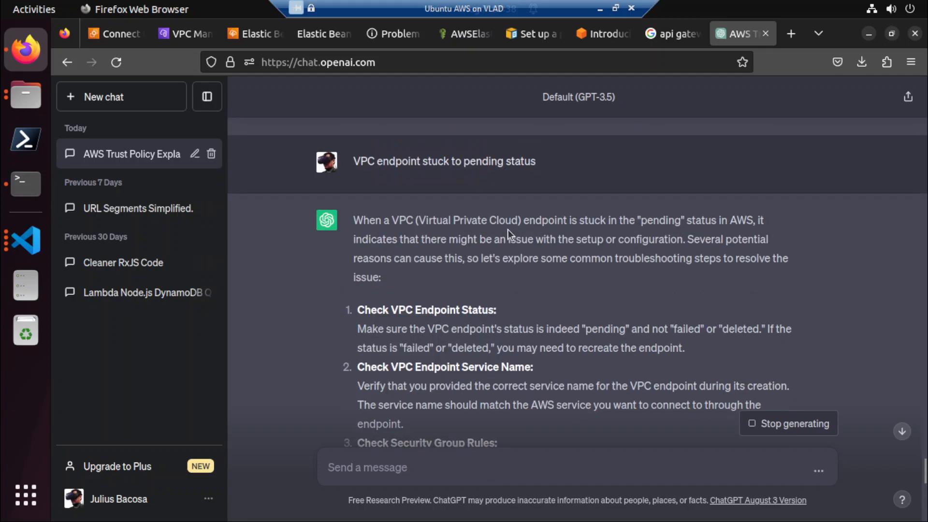
pyautogui.scroll(-2, 508, 230)
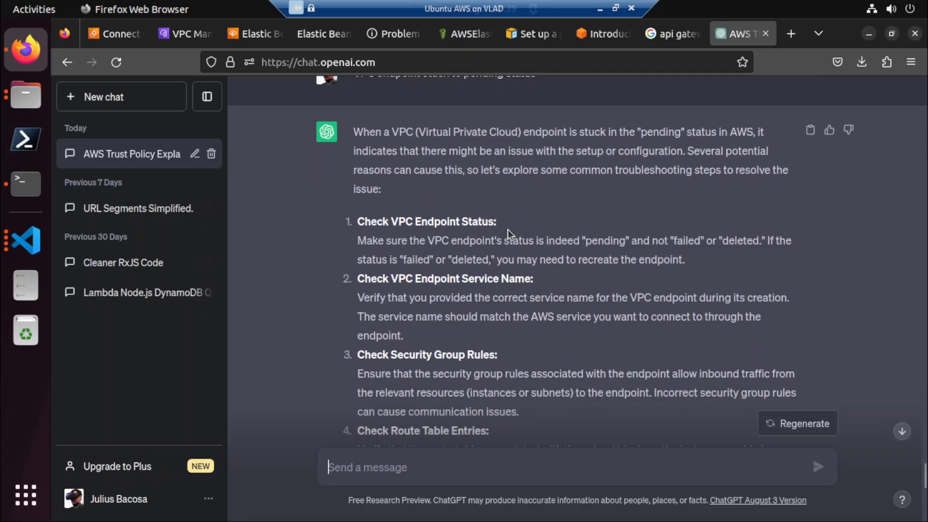
# Read the rest of ChatGPT's troubleshooting checklist for a VPC endpoint stuck in pending status.
pyautogui.scroll(-2, 509, 230)
pyautogui.scroll(-2, 509, 230)
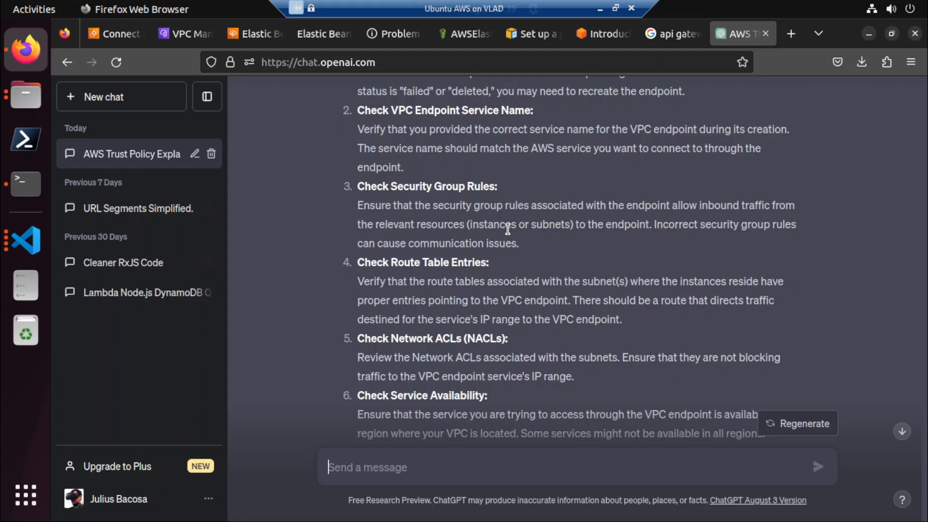
pyautogui.scroll(-6, 508, 229)
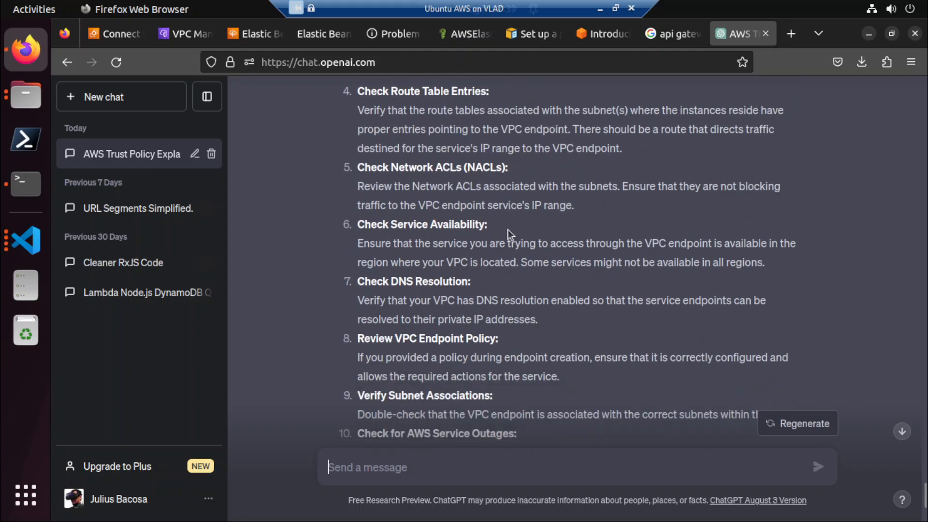
pyautogui.scroll(-2, 509, 230)
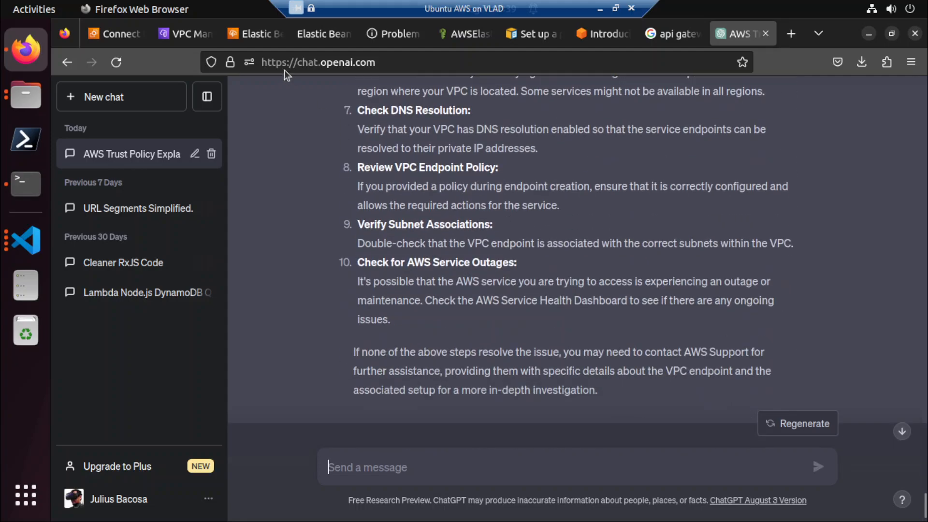
# Return to the VPC console, view the actions available for the endpoint, and review its details from the endpoints list.
pyautogui.click(191, 33)
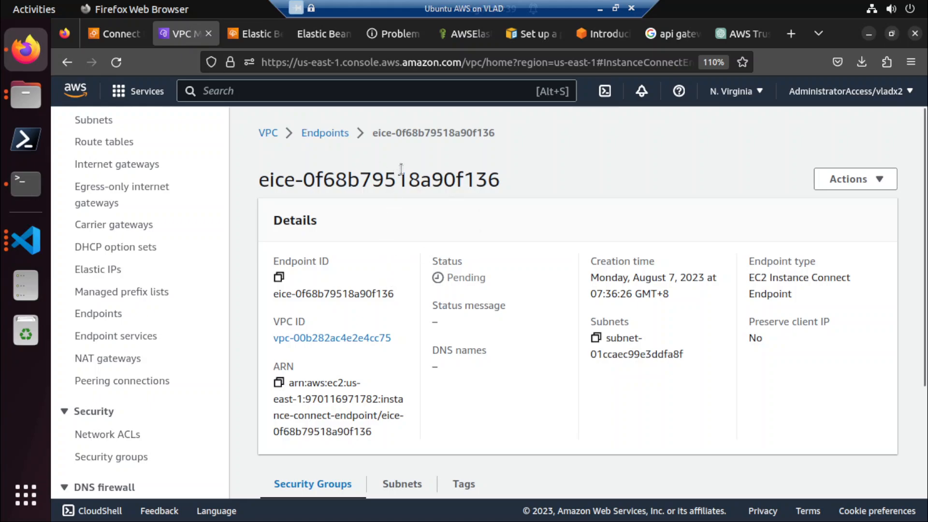
pyautogui.click(856, 179)
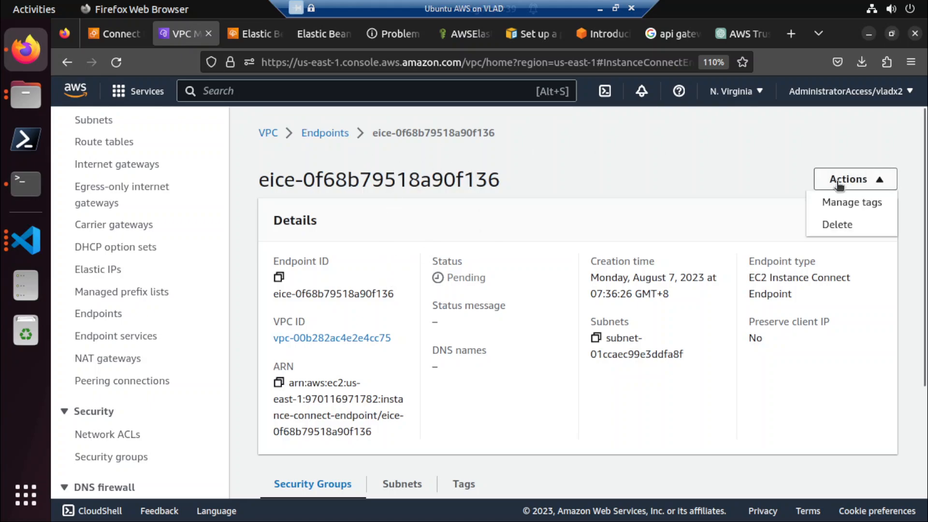
pyautogui.click(414, 179)
pyautogui.click(323, 133)
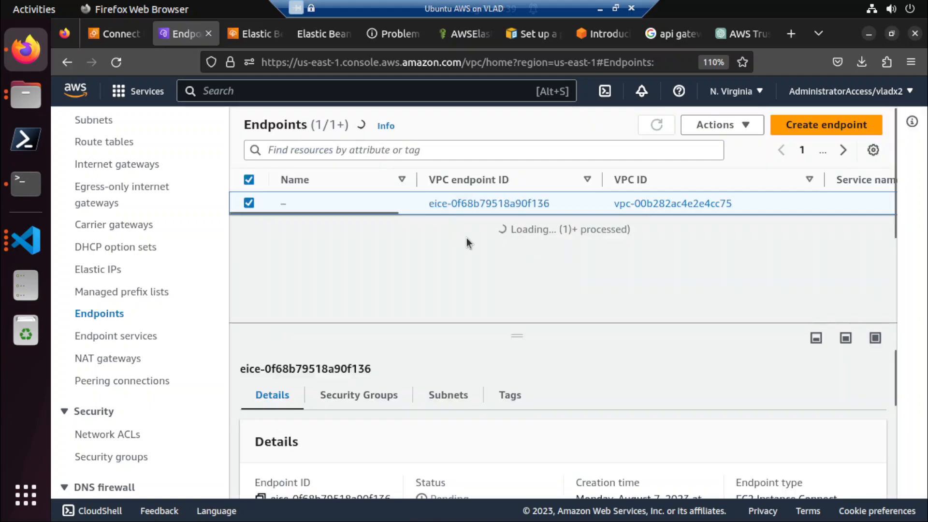
pyautogui.scroll(-3, 409, 361)
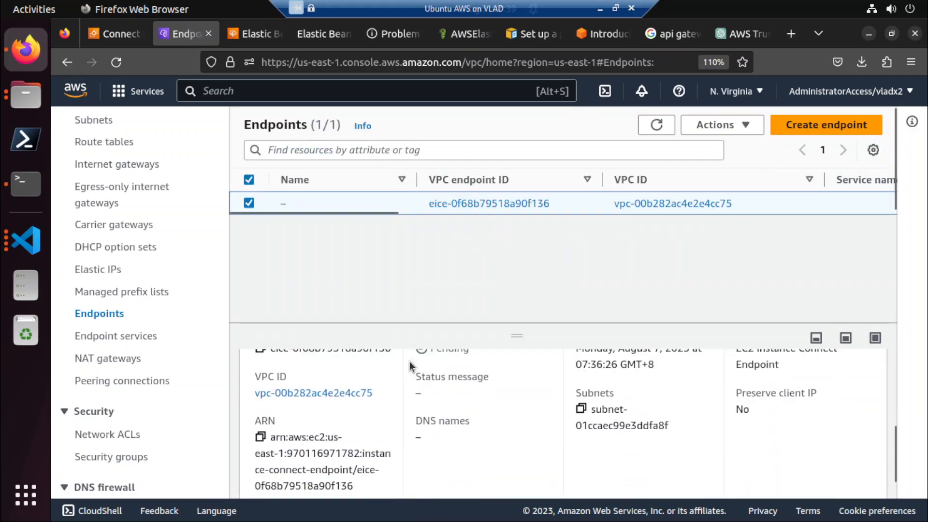
pyautogui.scroll(3, 410, 361)
# Refresh the endpoints list repeatedly and recheck the Instance Connect endpoint's status in its details.
pyautogui.click(656, 124)
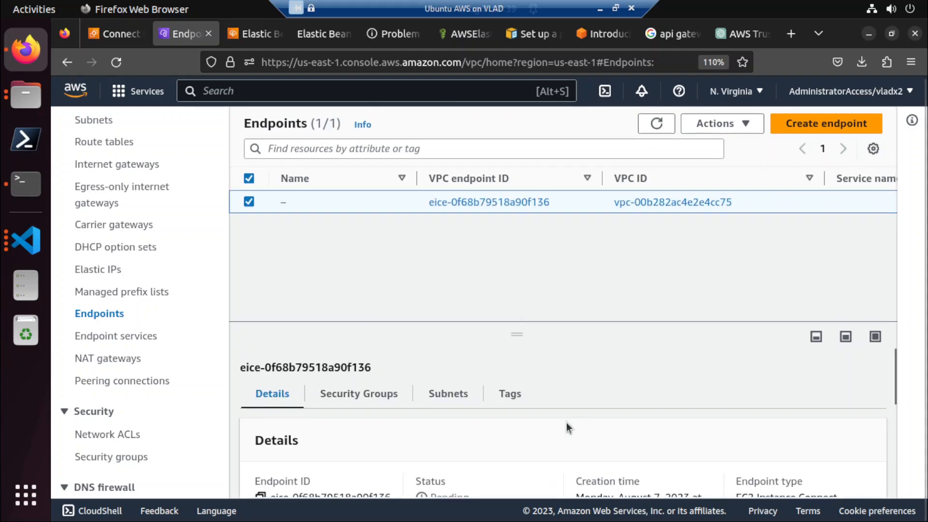
pyautogui.scroll(-4, 567, 423)
pyautogui.scroll(2, 566, 423)
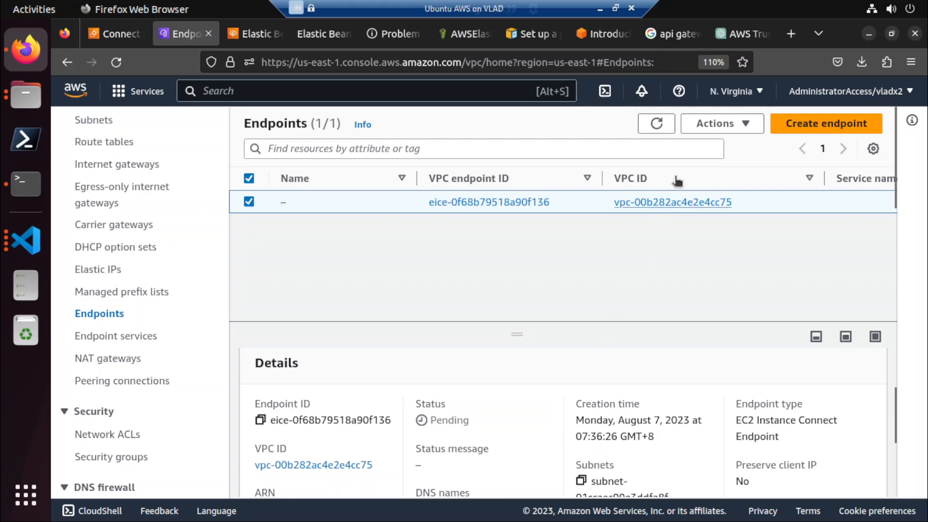
pyautogui.click(654, 126)
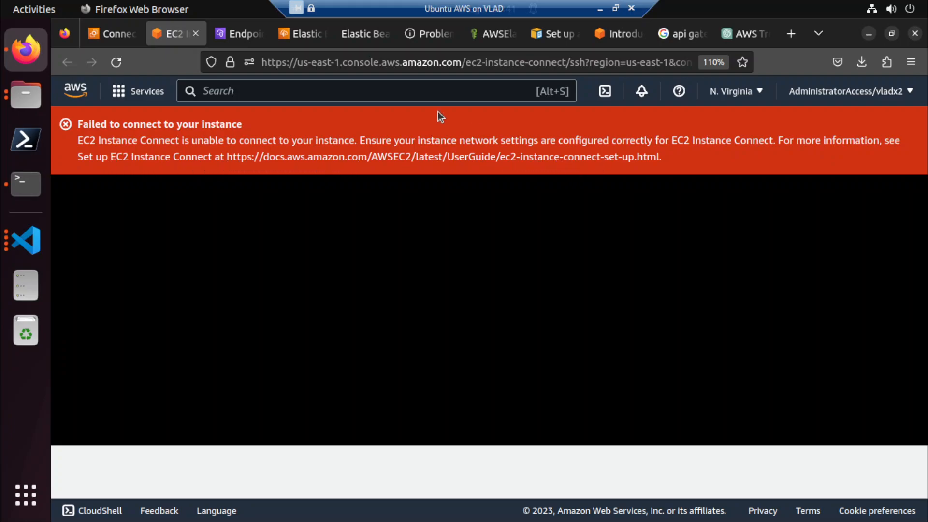
pyautogui.click(254, 34)
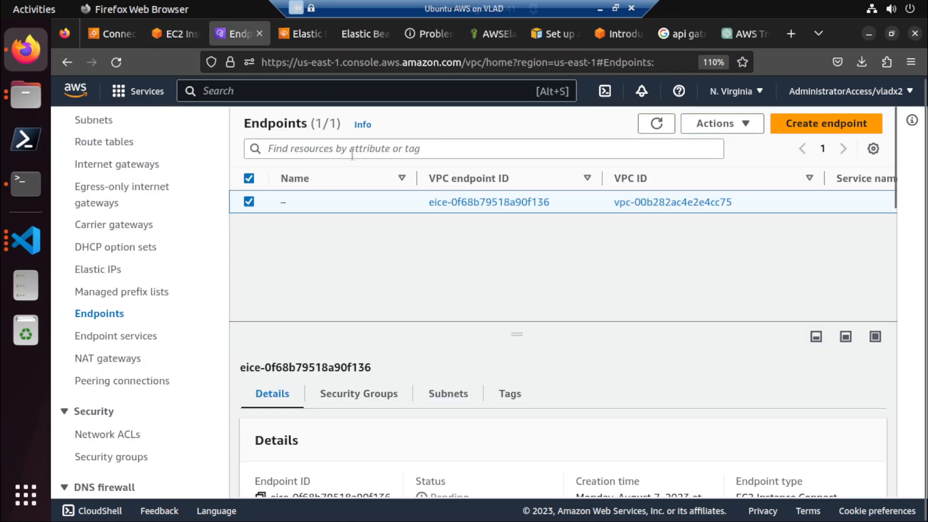
pyautogui.click(665, 125)
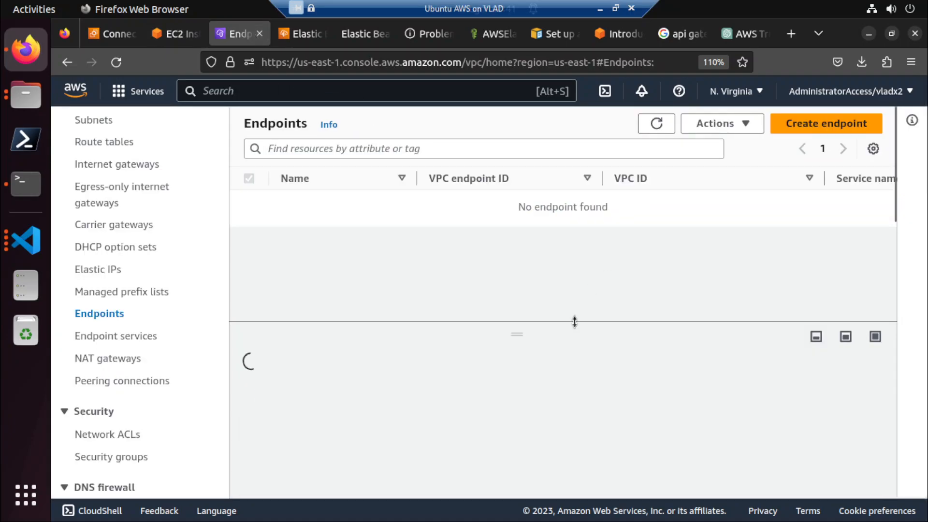
pyautogui.scroll(-3, 520, 422)
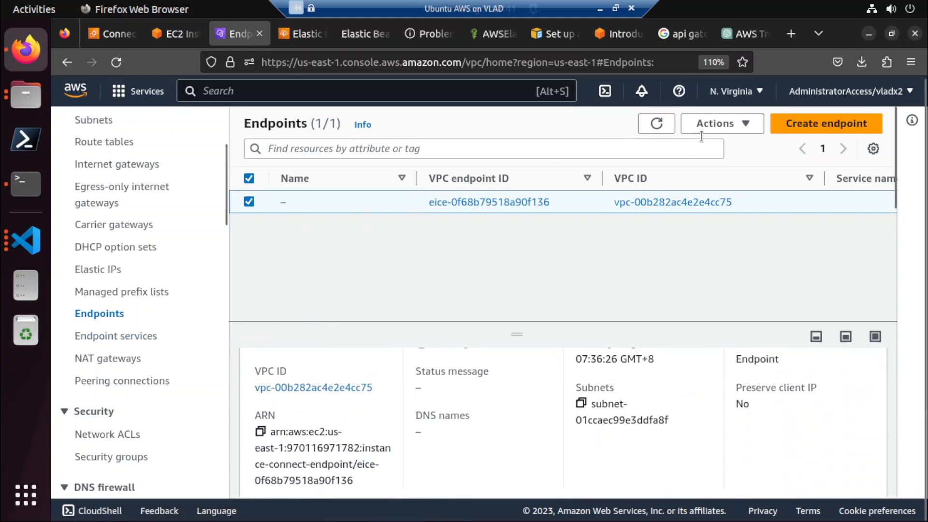
# Try to delete the Instance Connect endpoint, confirming with "delete", and refresh the endpoints list.
pyautogui.click(718, 124)
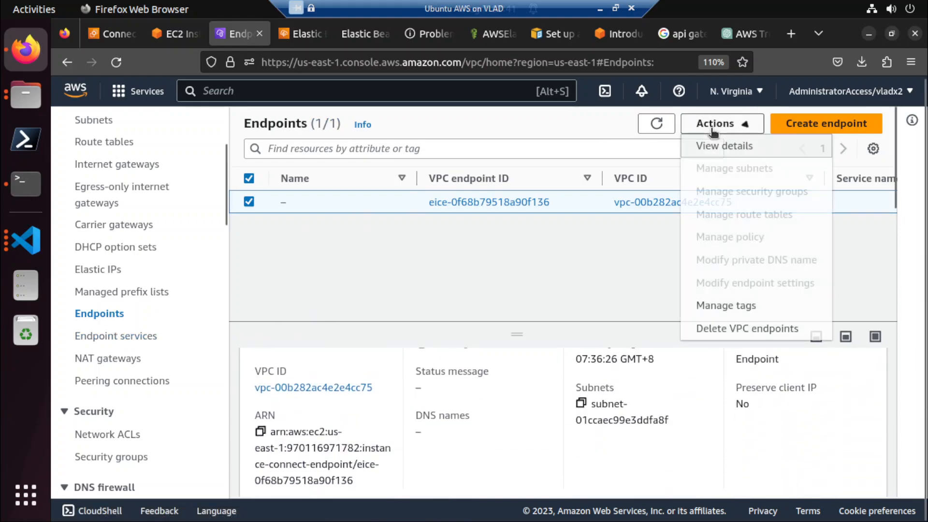
pyautogui.click(720, 329)
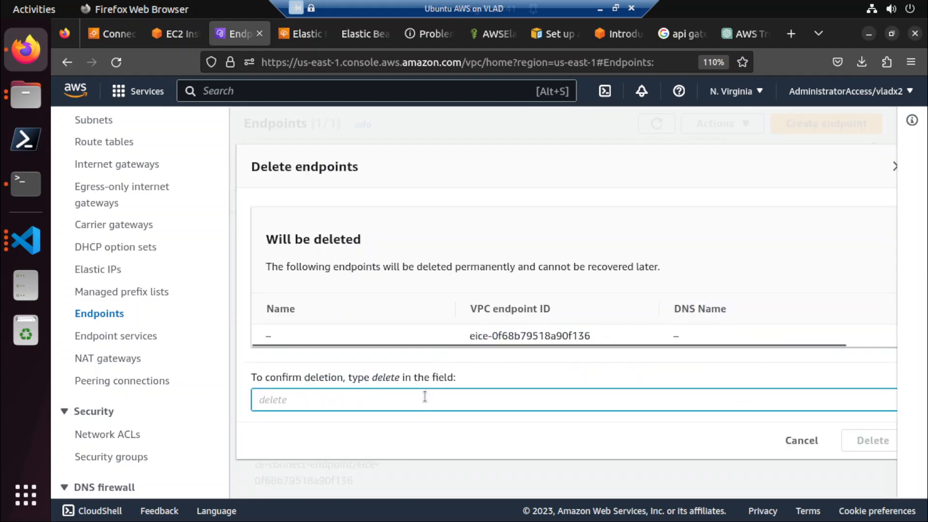
pyautogui.write('deletge')
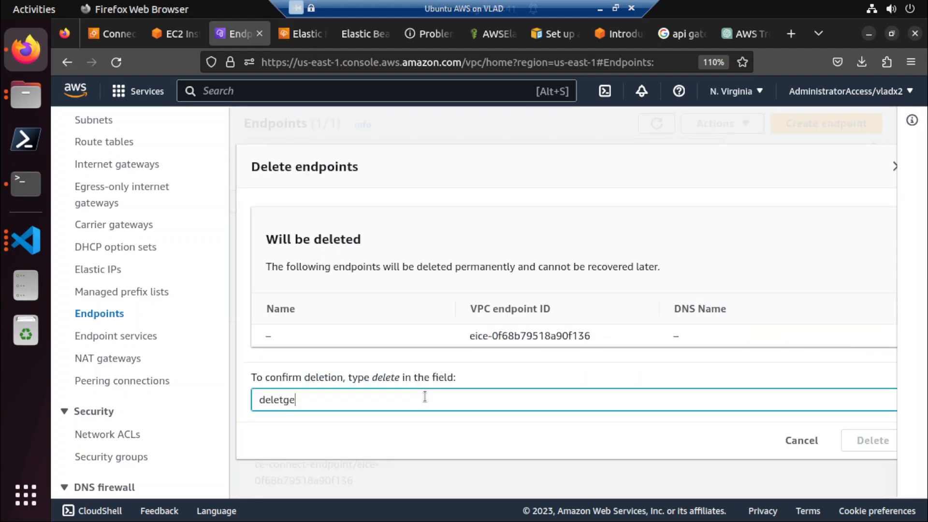
pyautogui.press('BackSpace')
pyautogui.press('BackSpace')
pyautogui.write('e')
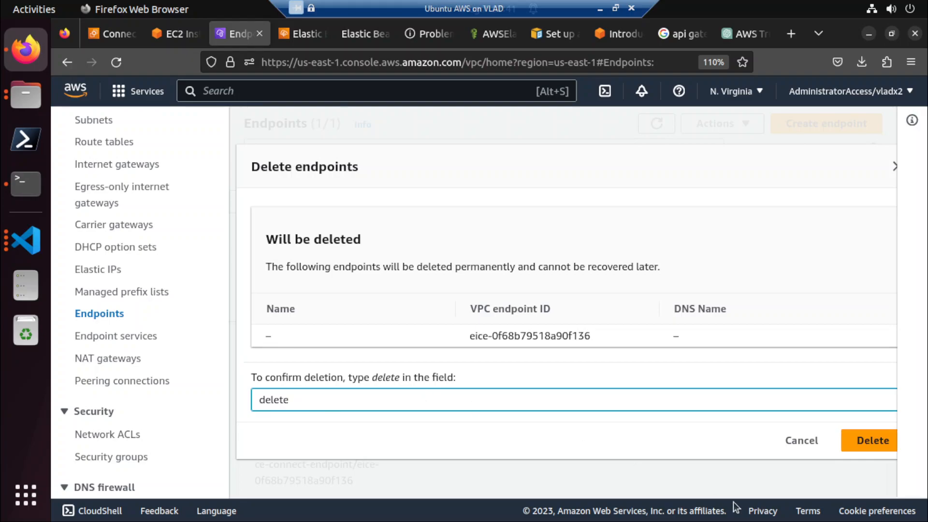
pyautogui.click(855, 440)
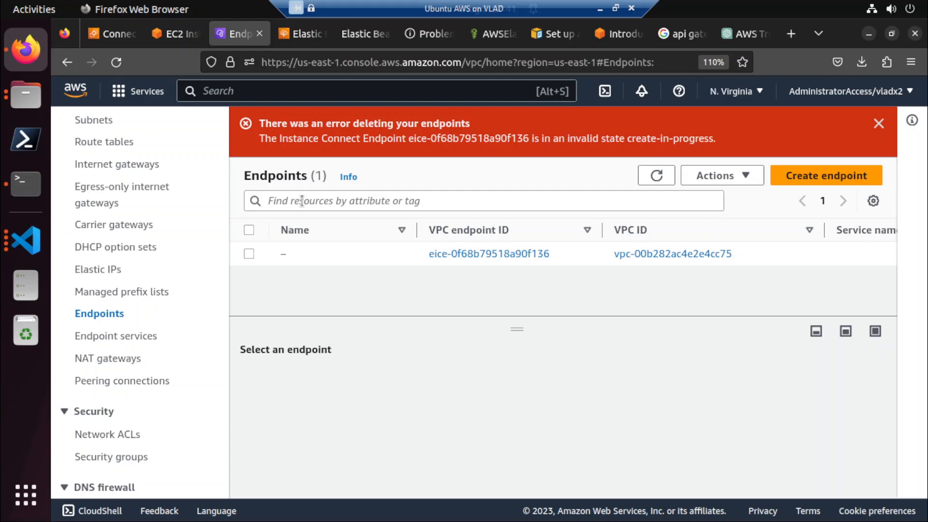
pyautogui.click(658, 177)
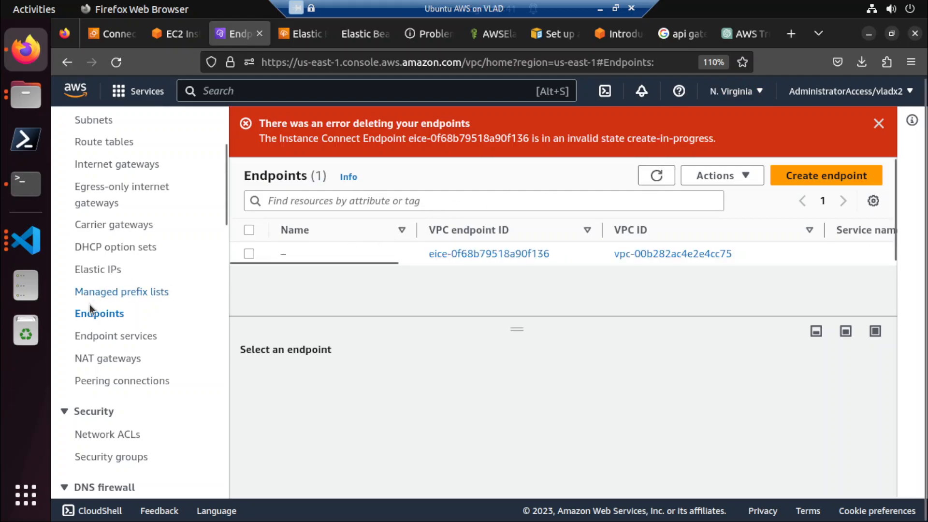
# Close the failed instance connection page and find Elastic Beanstalk by searching the AWS services for "elasti".
pyautogui.click(185, 39)
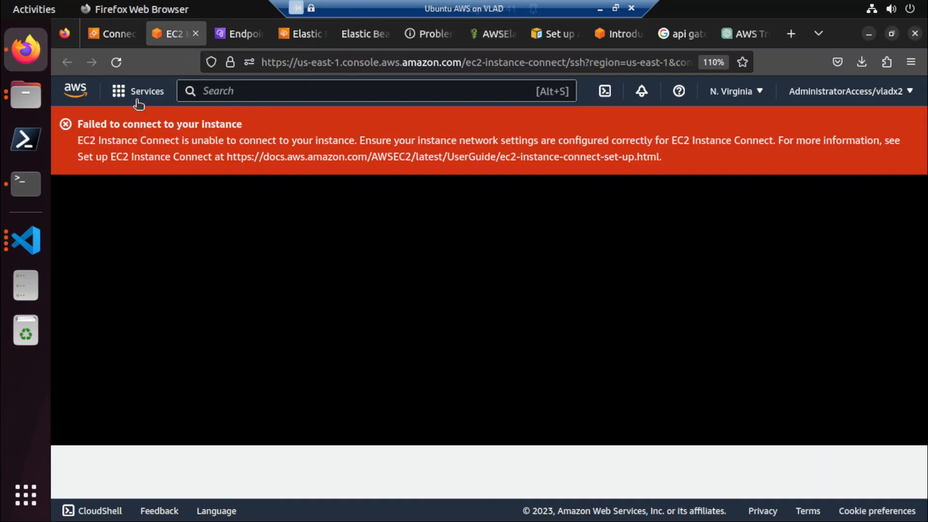
pyautogui.click(196, 33)
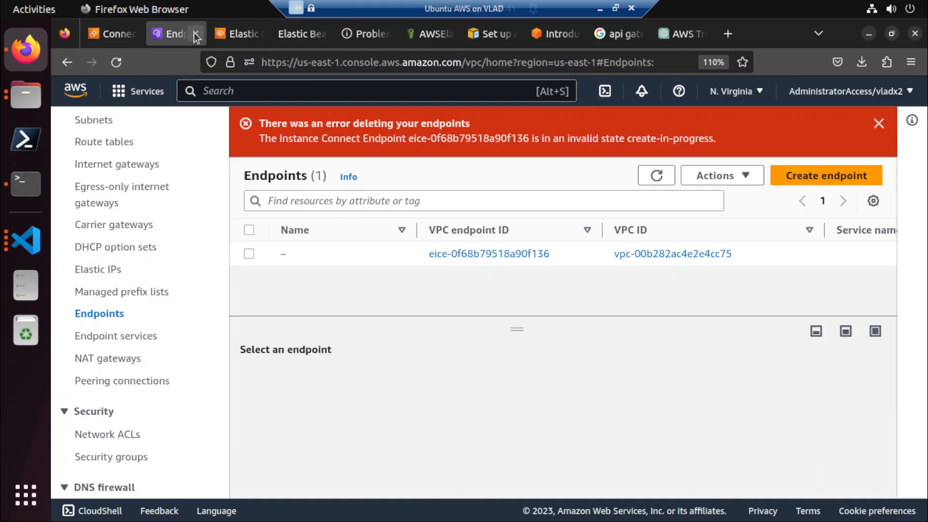
pyautogui.click(120, 39)
pyautogui.click(208, 92)
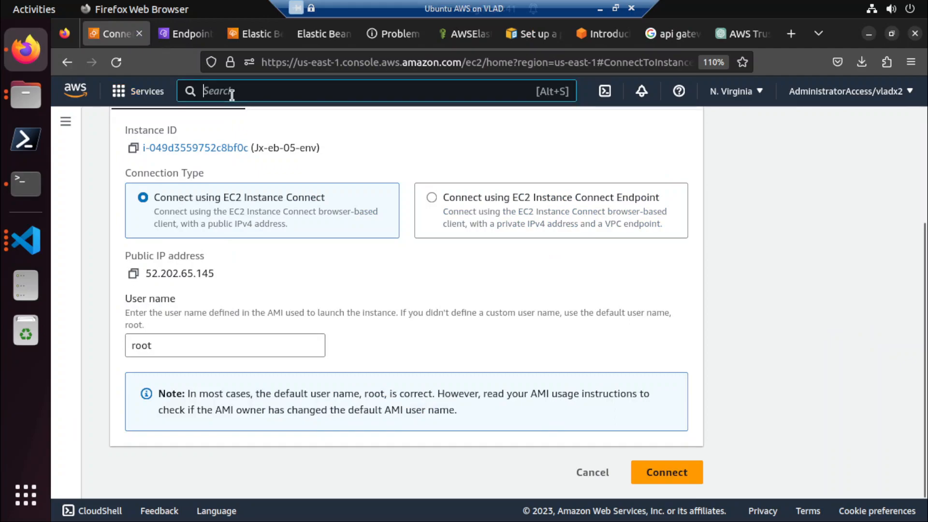
pyautogui.write('elasti')
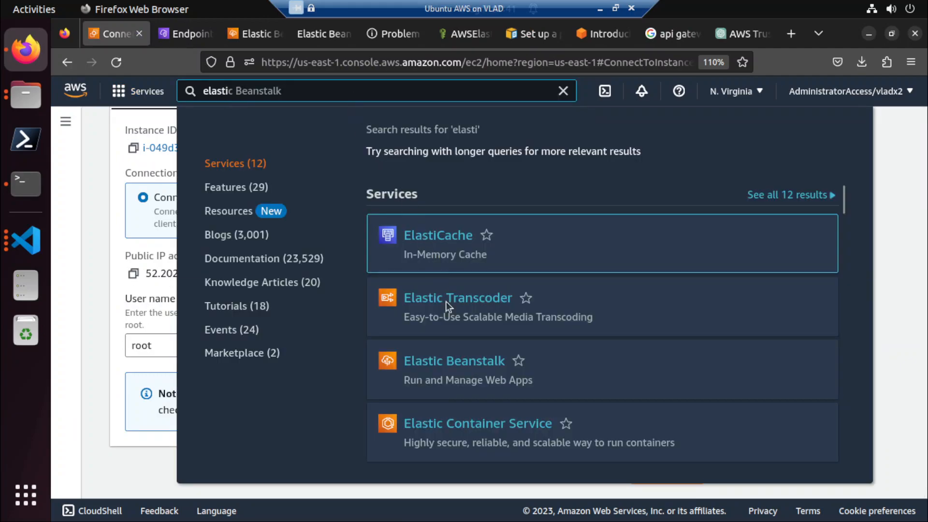
pyautogui.moveTo(441, 361)
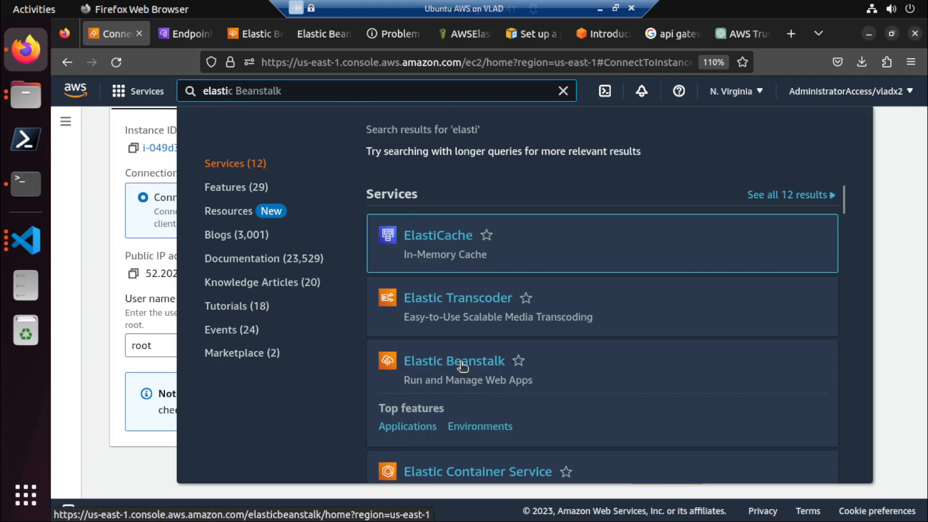
# Dismiss the deletion error on the endpoints page and start creating a new application in Elastic Beanstalk.
pyautogui.click(186, 34)
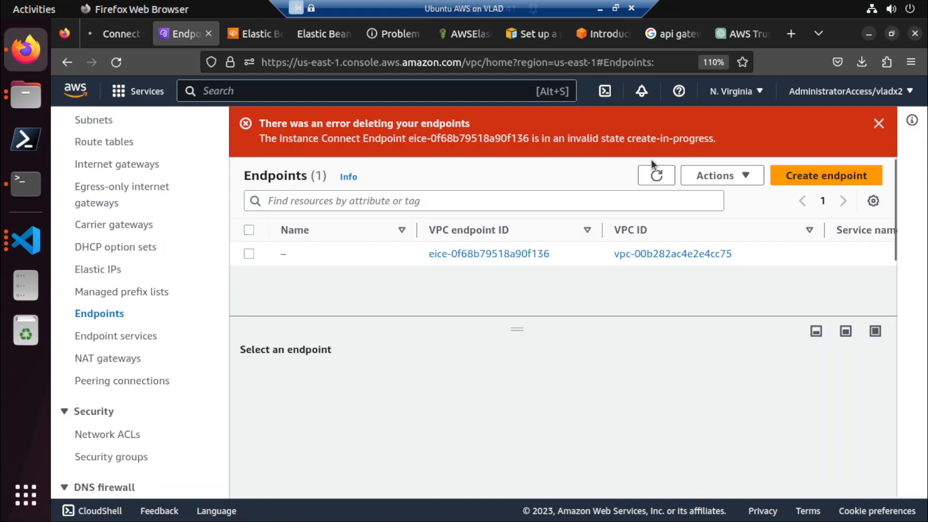
pyautogui.click(878, 125)
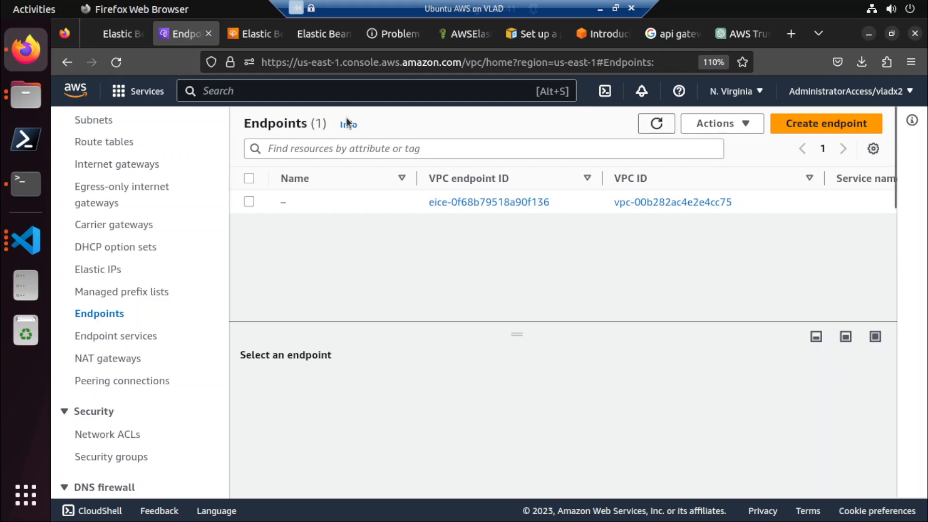
pyautogui.click(114, 34)
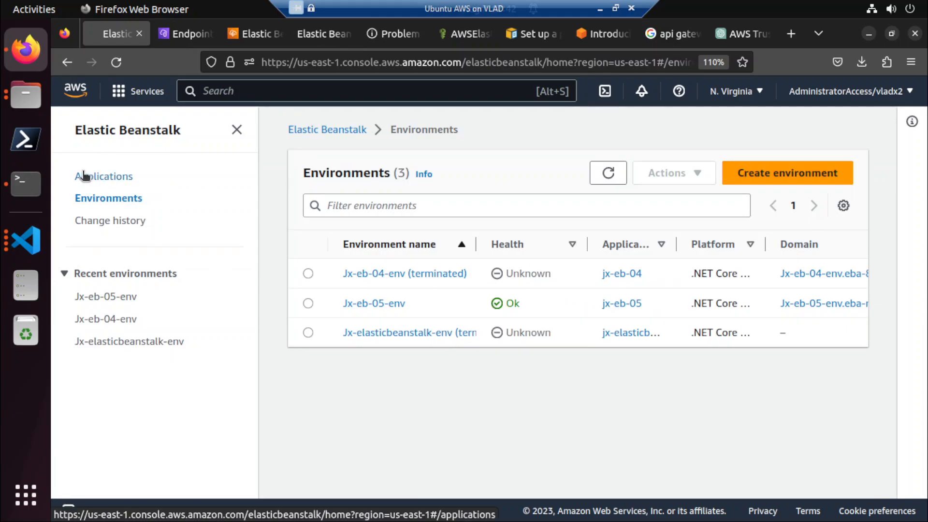
pyautogui.click(161, 130)
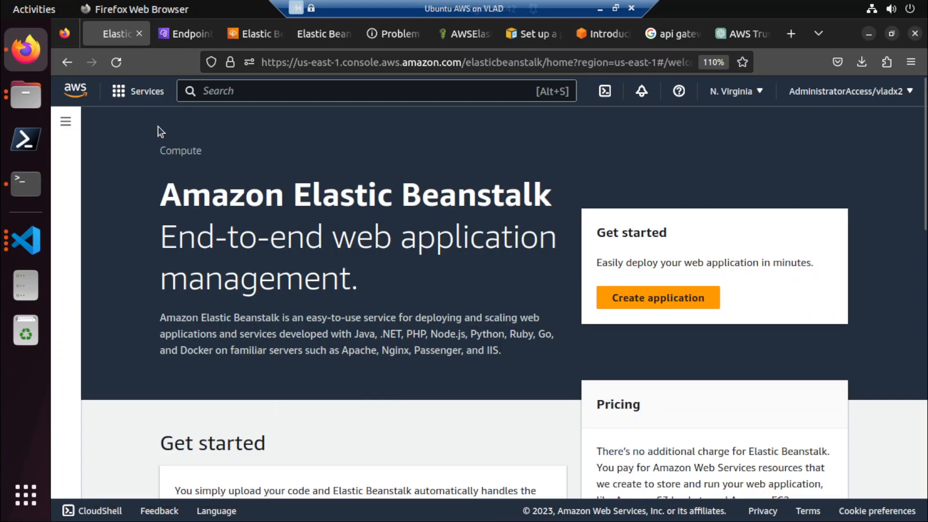
pyautogui.click(668, 288)
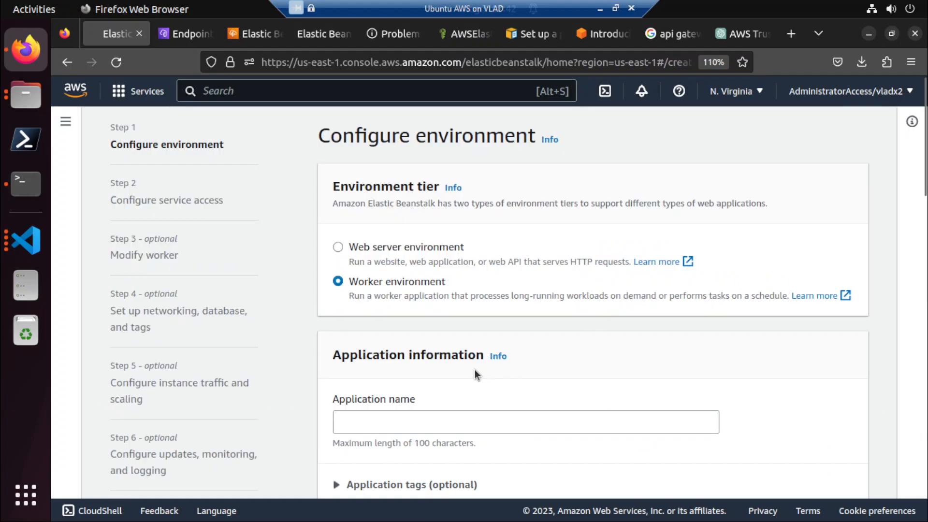
# Choose the web server environment tier and name the application jx-eb-06.
pyautogui.click(390, 253)
pyautogui.click(373, 417)
pyautogui.write('jx-eb-06')
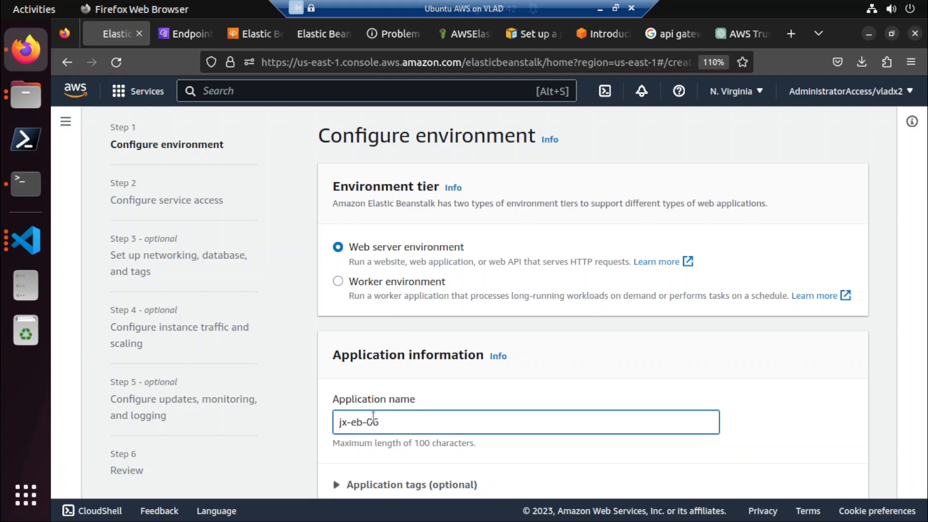
pyautogui.hotkey('ctrl', 'a')
# Set the managed platform to .NET Core on Linux and review the application code and configuration presets.
pyautogui.scroll(-5, 434, 412)
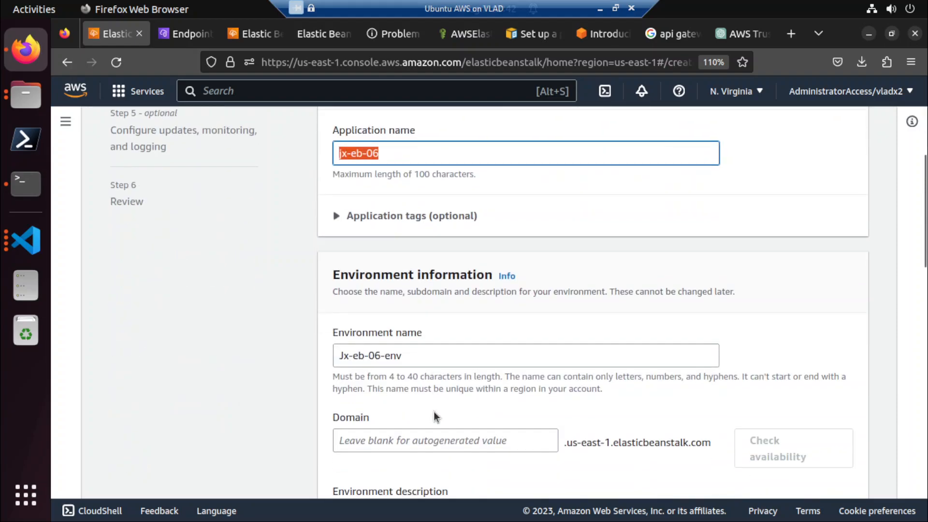
pyautogui.scroll(-5, 433, 411)
pyautogui.scroll(-2, 433, 411)
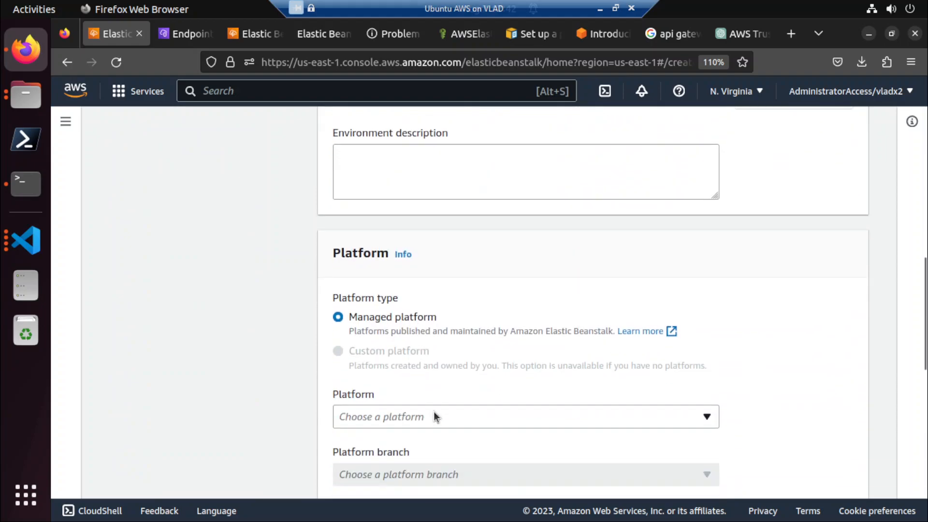
pyautogui.scroll(-2, 414, 393)
pyautogui.click(404, 327)
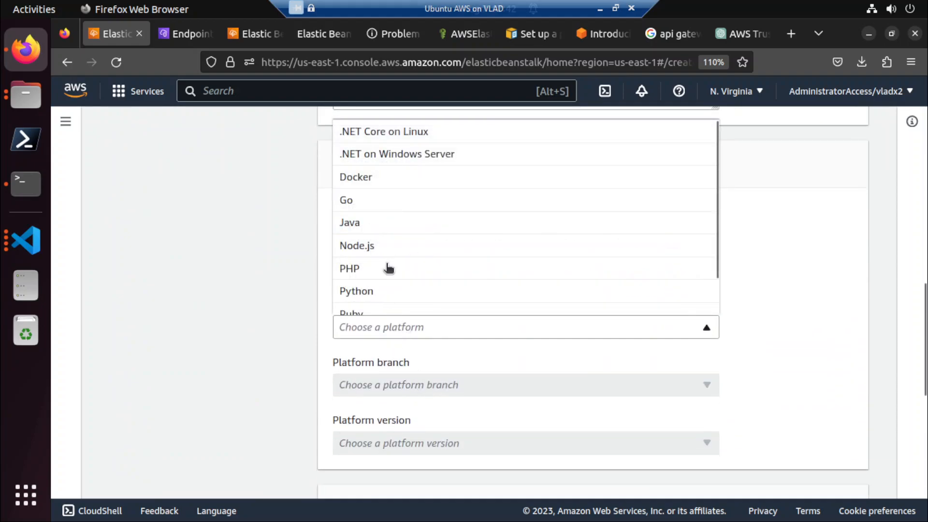
pyautogui.click(367, 132)
pyautogui.scroll(-6, 248, 335)
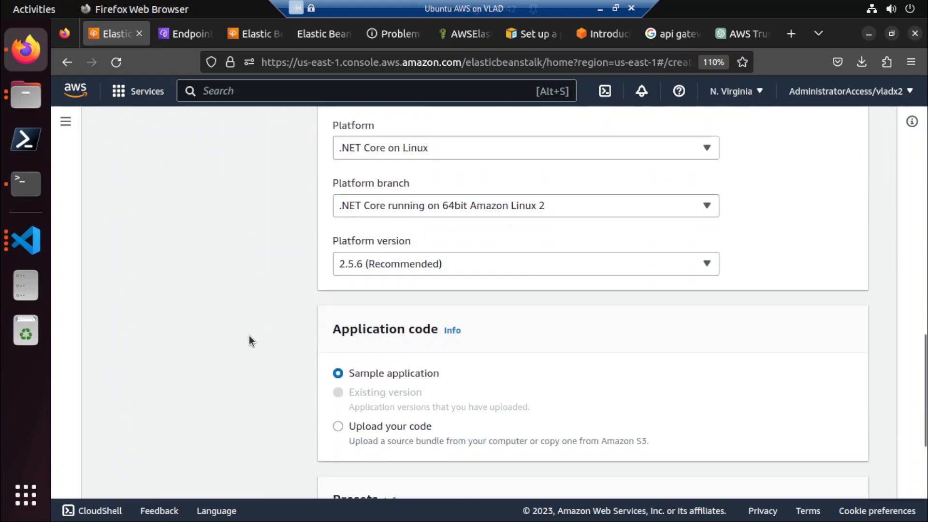
pyautogui.scroll(-4, 290, 341)
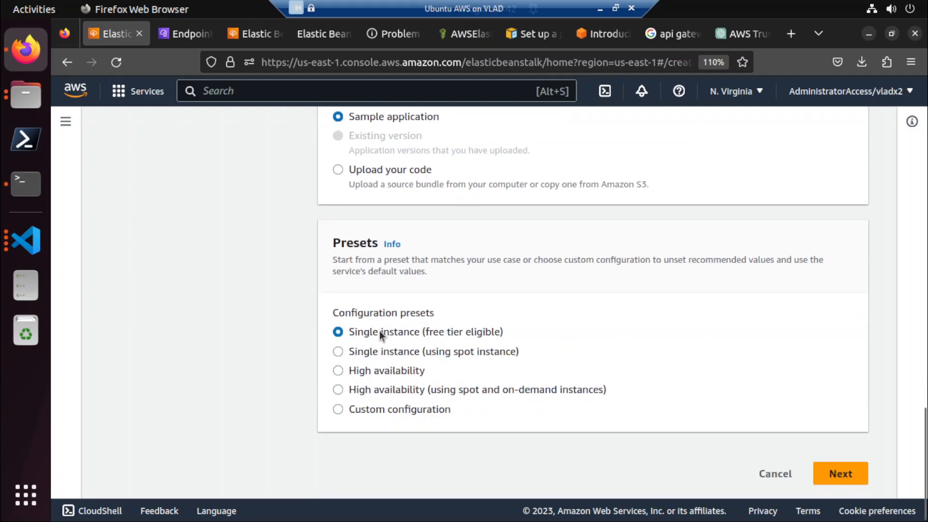
# Accept the single-instance preset and configure service access with the jx-eb-keypair key pair and the JxEBRole instance profile.
pyautogui.click(847, 476)
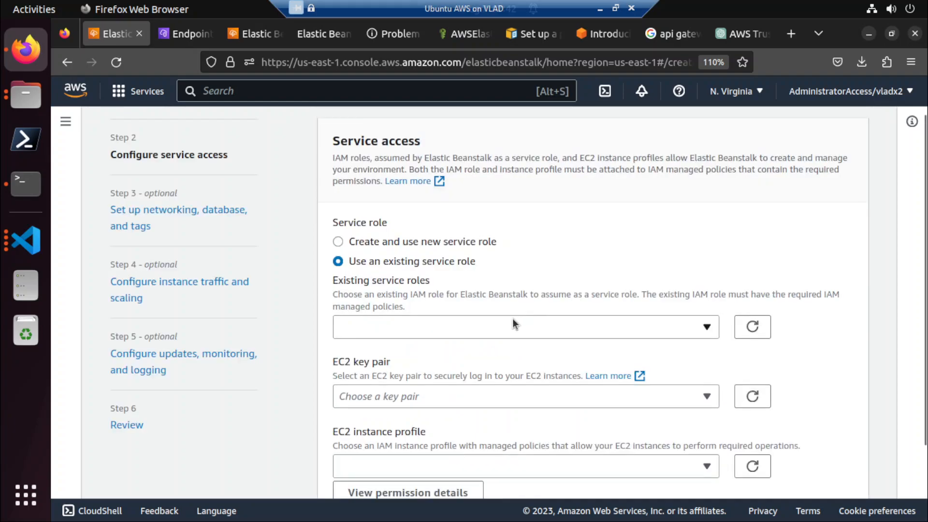
pyautogui.scroll(-2, 320, 334)
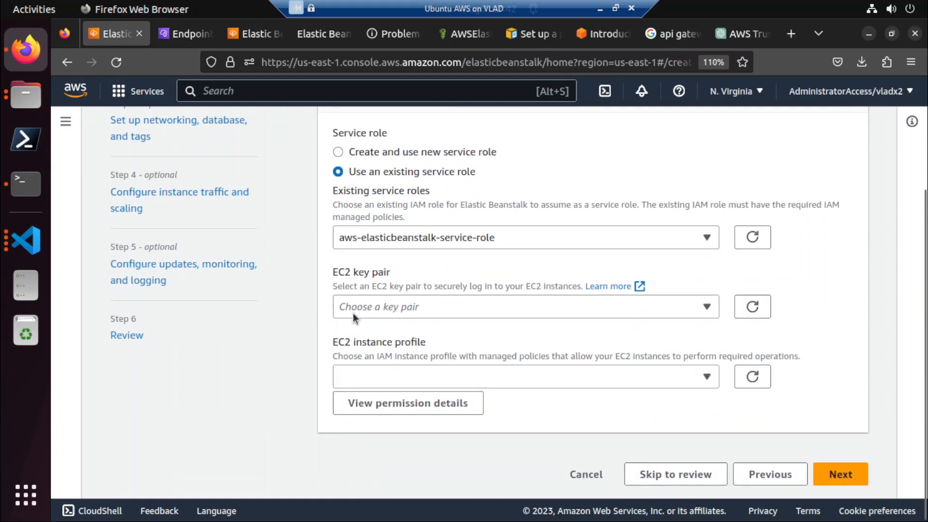
pyautogui.click(373, 306)
pyautogui.click(367, 356)
pyautogui.click(358, 383)
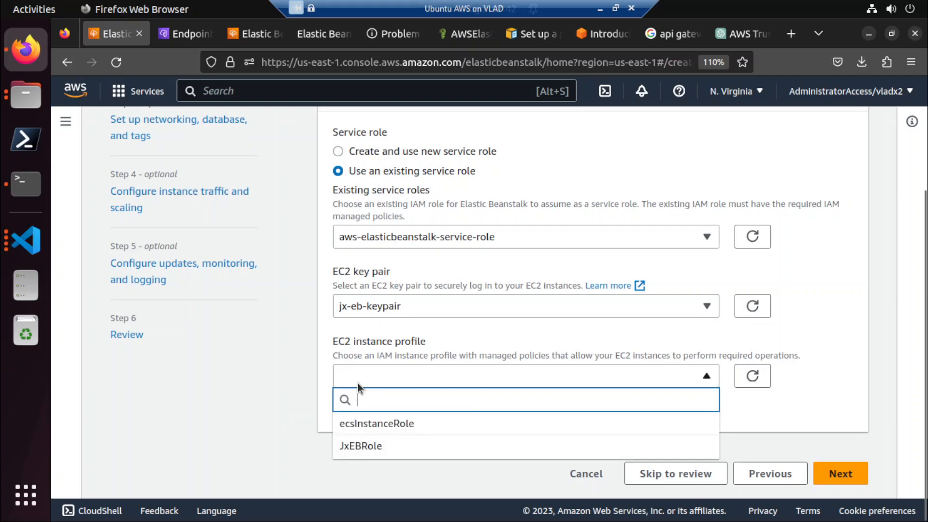
pyautogui.click(365, 445)
pyautogui.click(828, 470)
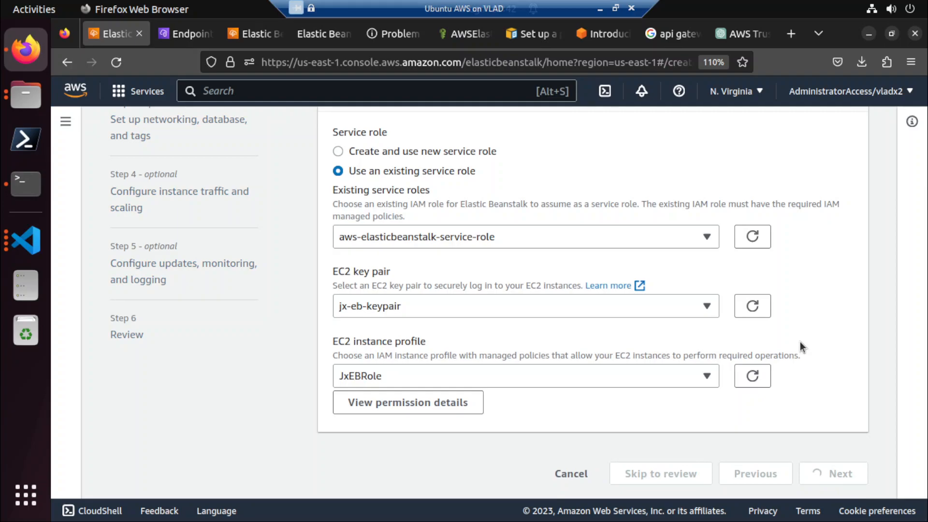
# Launch the environment in the 172.31.0.0/16 VPC and activate public IP addresses for its instances.
pyautogui.click(382, 236)
pyautogui.click(379, 278)
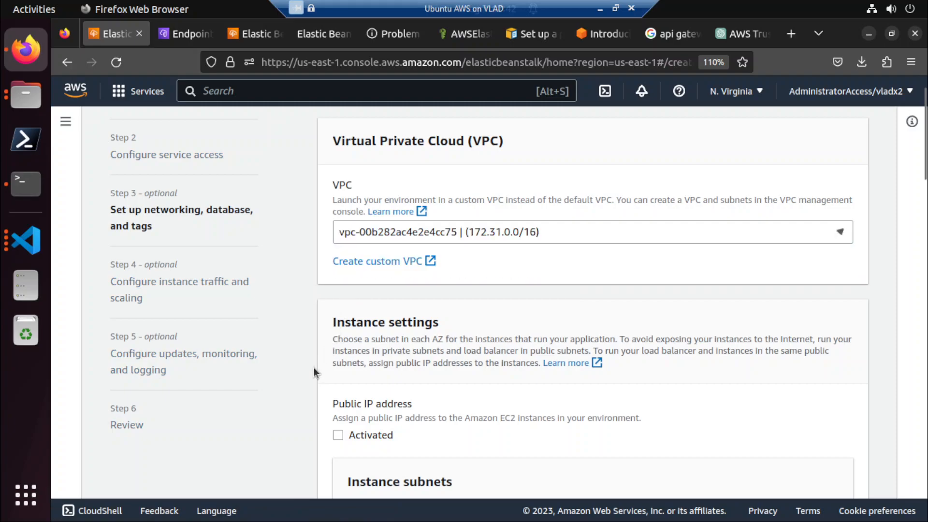
pyautogui.scroll(-2, 297, 434)
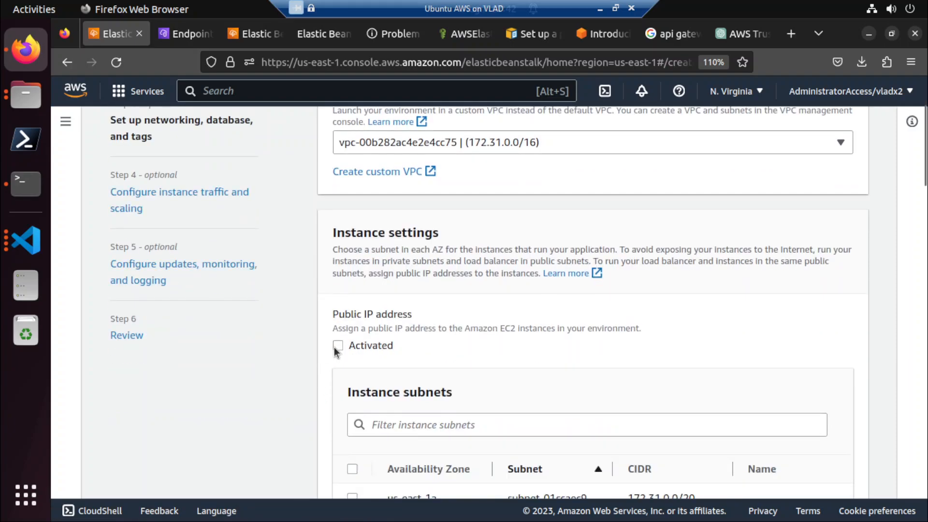
pyautogui.scroll(-4, 338, 358)
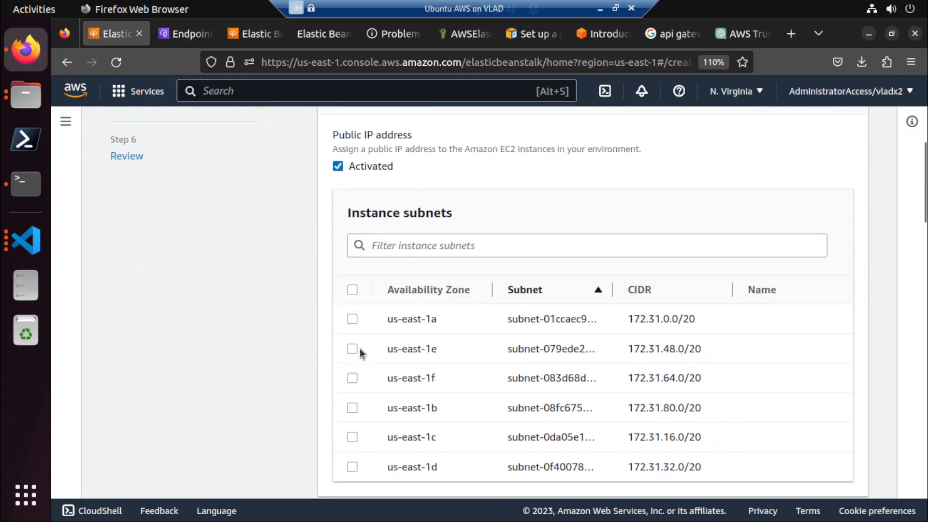
# Select the us-east-1a instance subnet and continue to instance traffic and scaling without enabling a database.
pyautogui.click(354, 320)
pyautogui.scroll(-8, 309, 361)
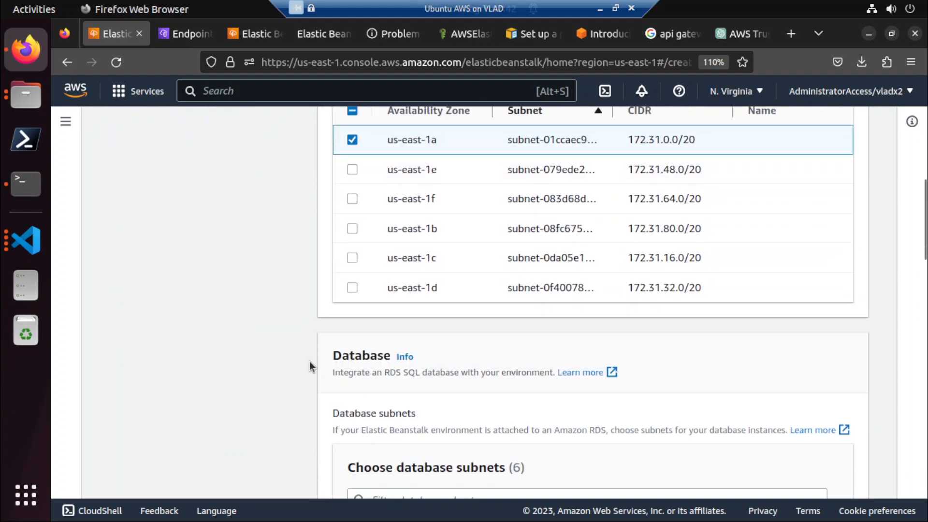
pyautogui.scroll(-15, 348, 373)
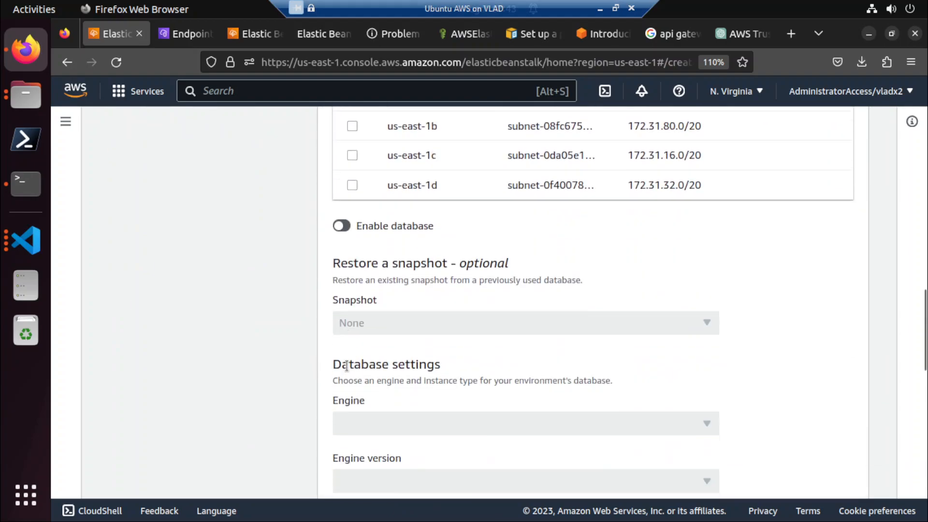
pyautogui.scroll(-6, 347, 366)
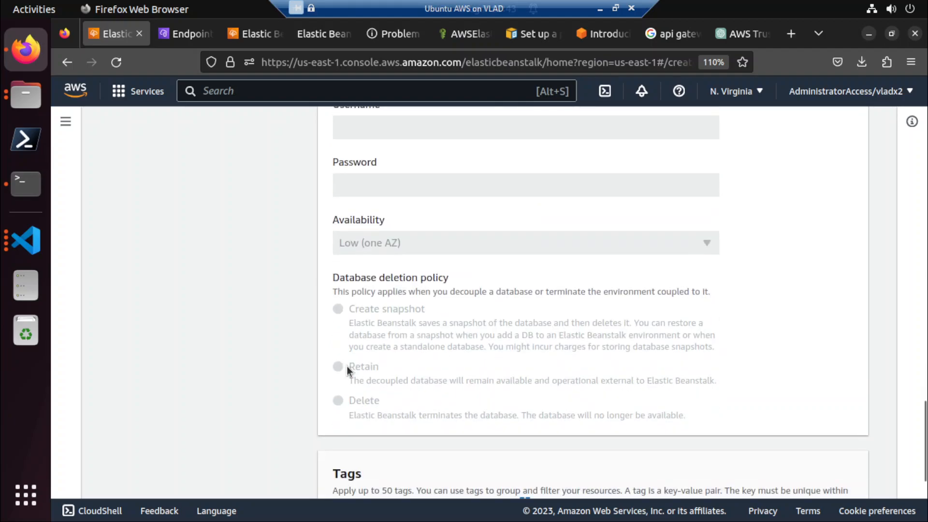
pyautogui.scroll(-6, 346, 367)
pyautogui.scroll(8, 346, 366)
pyautogui.scroll(-6, 346, 366)
pyautogui.click(834, 478)
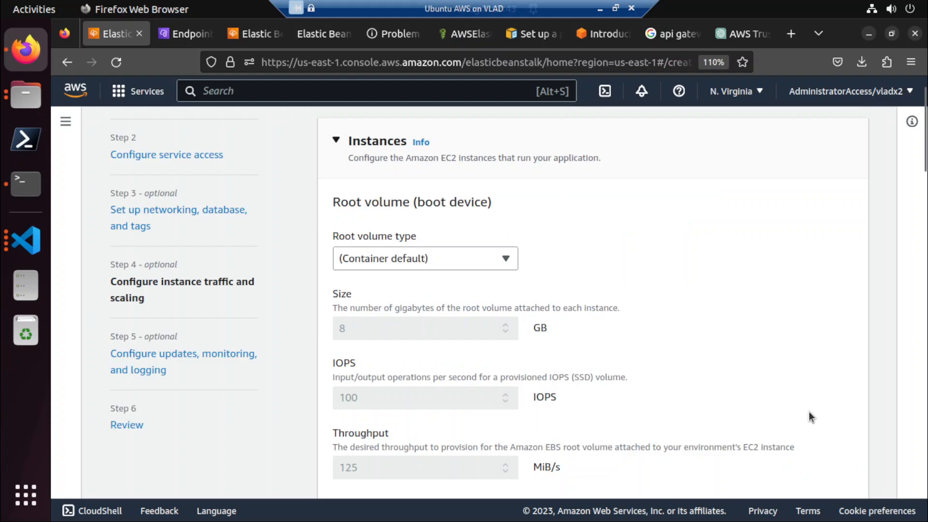
# Assign the default EC2 security group to the environment's instances.
pyautogui.scroll(-10, 808, 414)
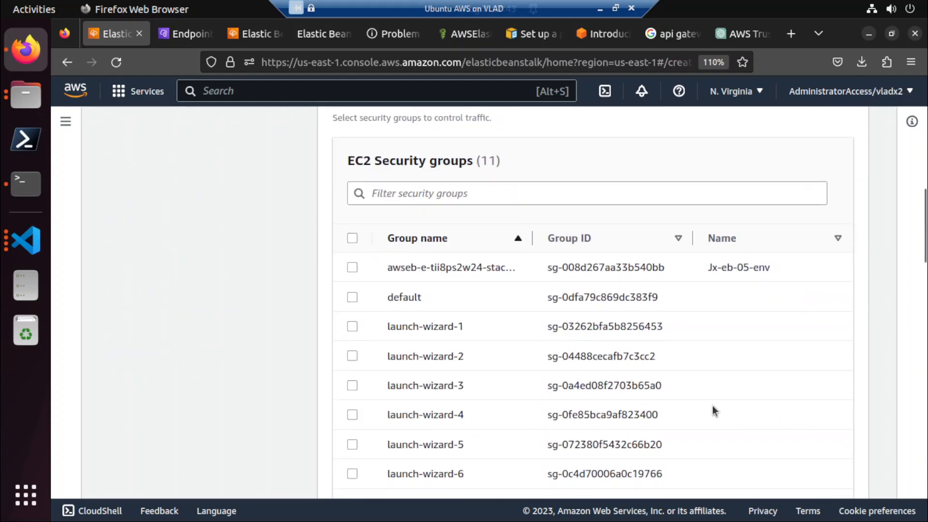
pyautogui.click(353, 296)
pyautogui.scroll(-8, 314, 321)
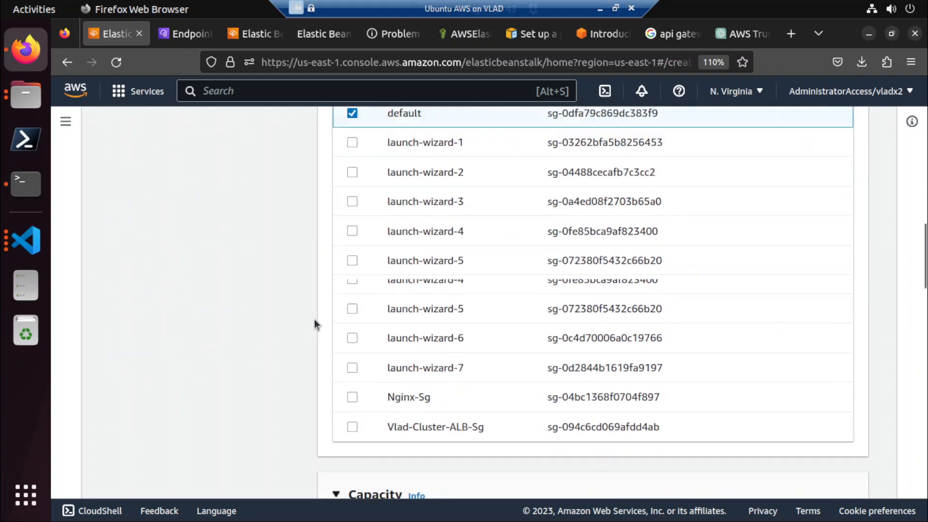
# Remove t3.micro and t3.small from the fleet's instance types.
pyautogui.scroll(-12, 314, 319)
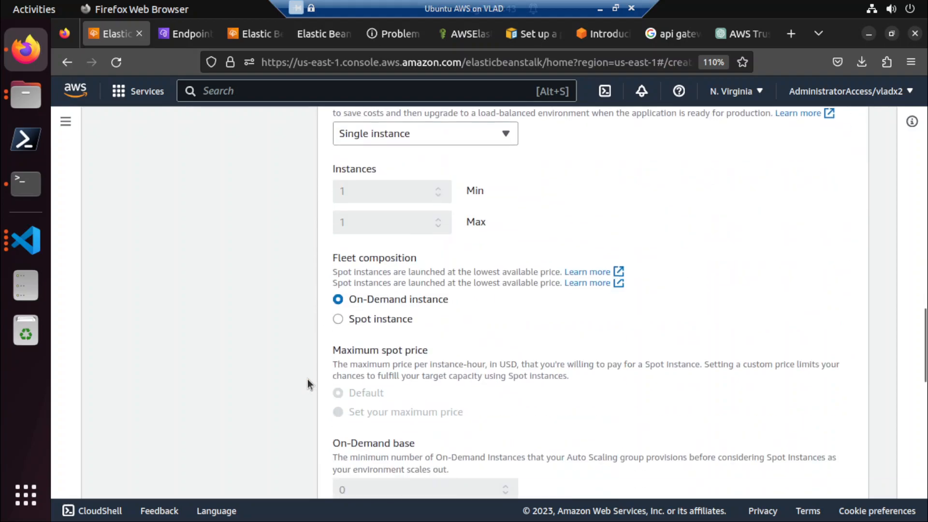
pyautogui.scroll(-8, 307, 379)
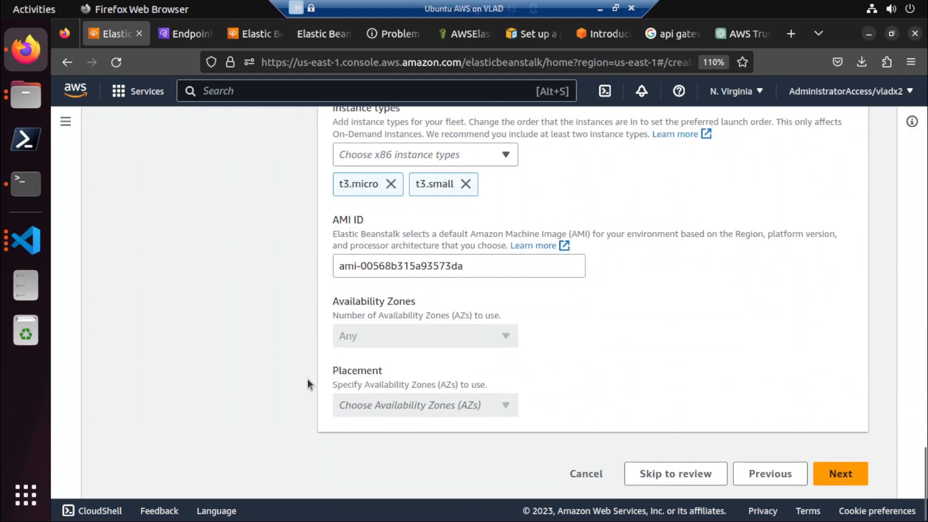
pyautogui.scroll(2, 397, 295)
pyautogui.click(391, 272)
pyautogui.click(391, 273)
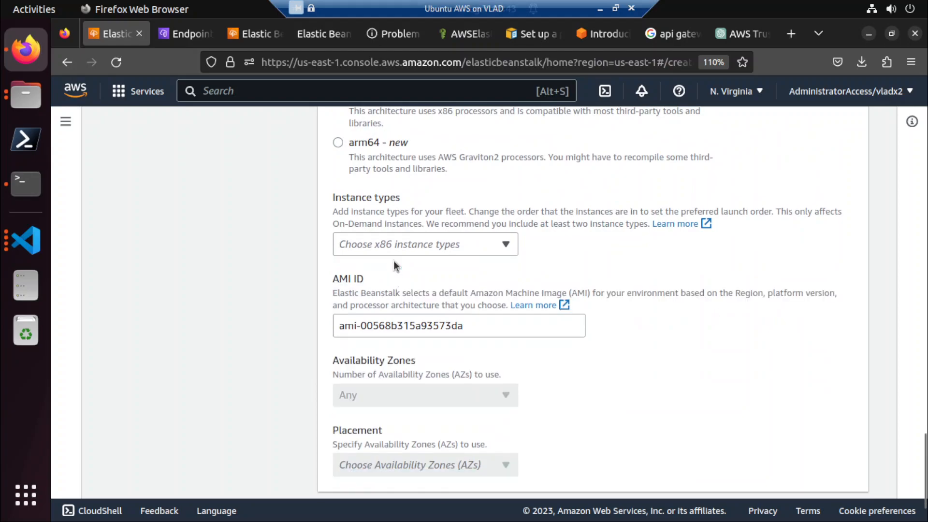
# Add t2.small as the only x86 instance type and continue to updates, monitoring and logging.
pyautogui.click(393, 243)
pyautogui.scroll(-10, 408, 294)
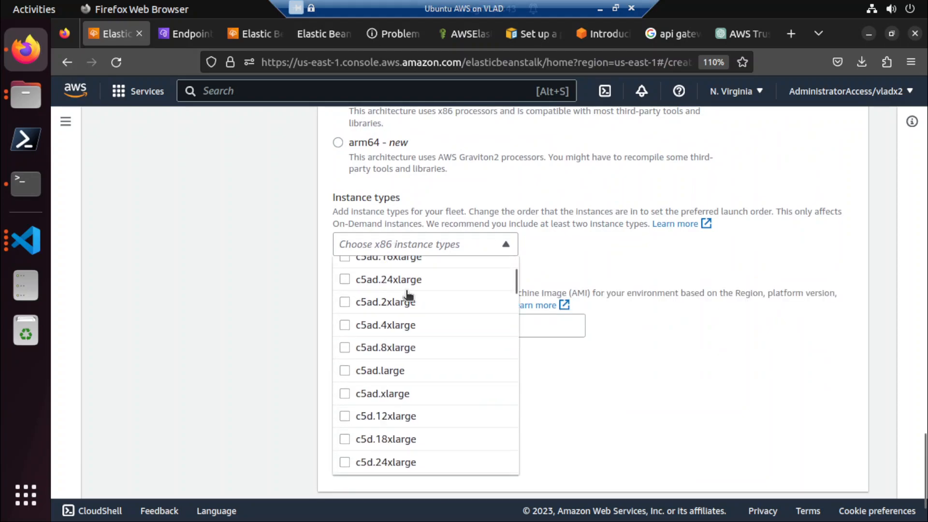
pyautogui.scroll(-15, 407, 294)
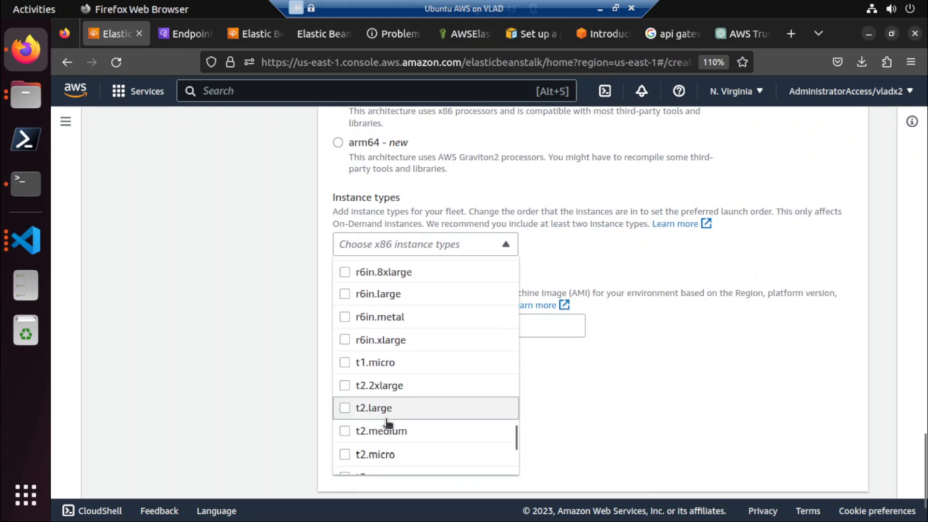
pyautogui.scroll(-3, 384, 418)
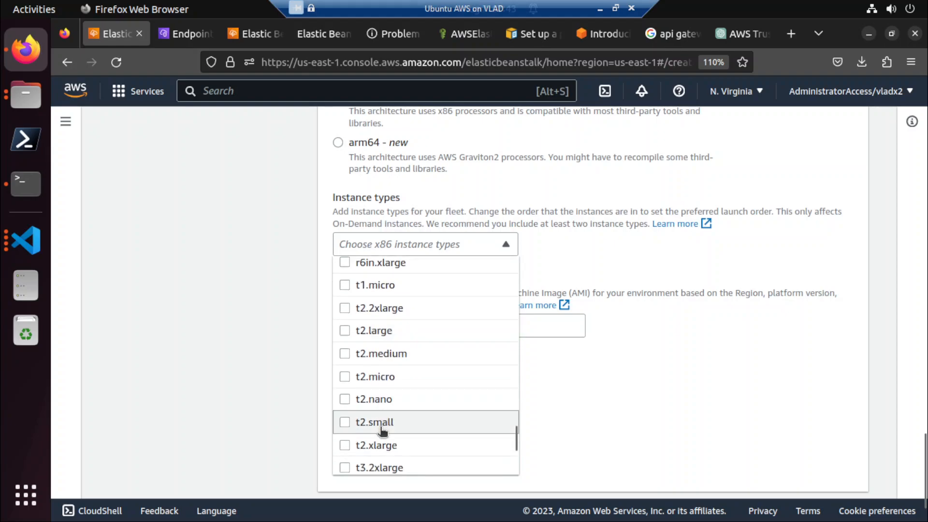
pyautogui.scroll(-3, 387, 414)
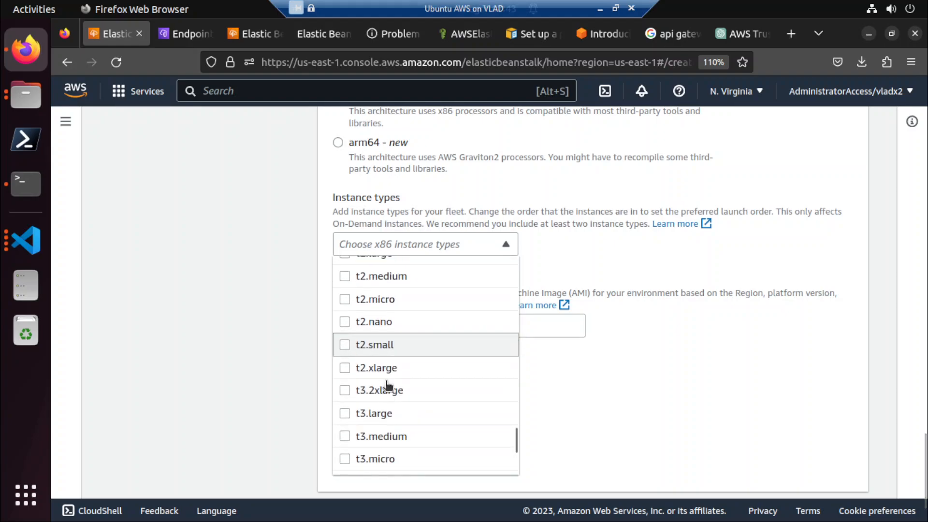
pyautogui.click(387, 347)
pyautogui.click(273, 352)
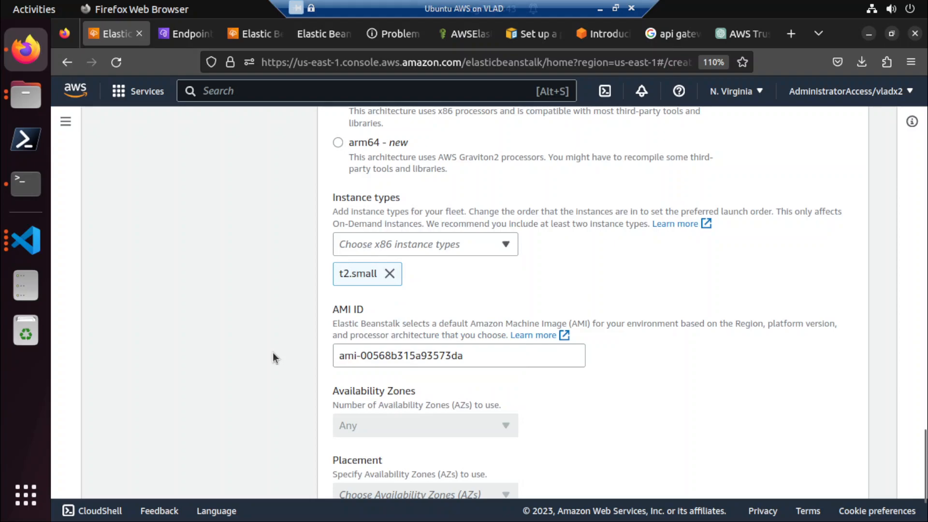
pyautogui.scroll(-2, 272, 352)
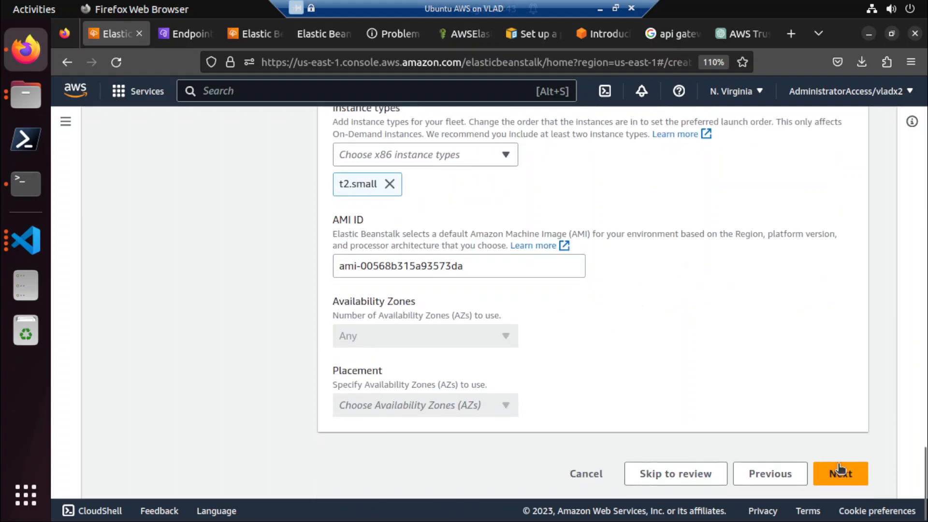
pyautogui.click(859, 475)
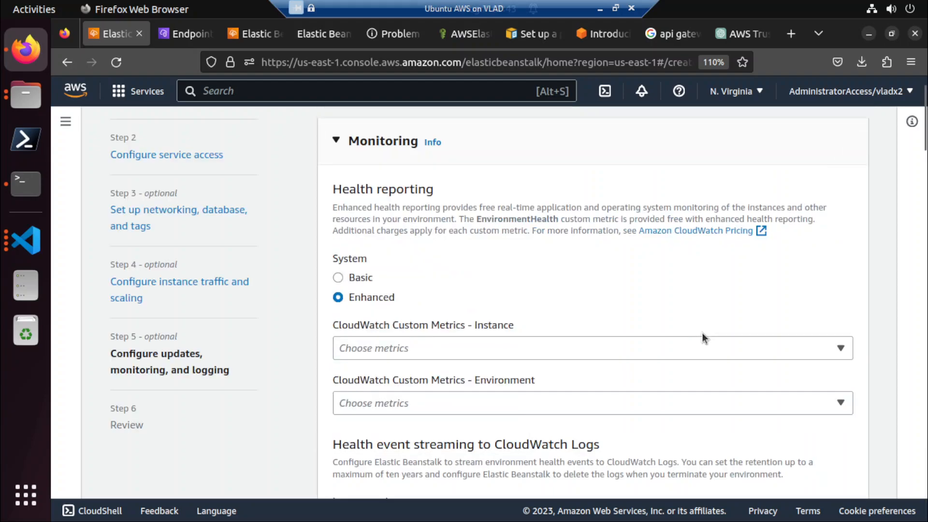
# Keep the default updates, monitoring and logging settings, review the configuration, and submit the jx-eb-06 environment for creation.
pyautogui.scroll(-5, 299, 399)
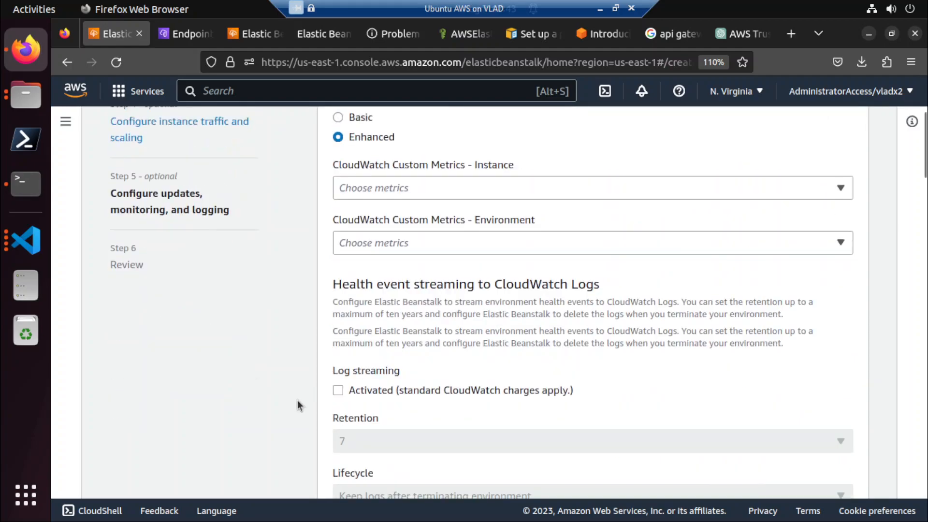
pyautogui.scroll(-5, 297, 399)
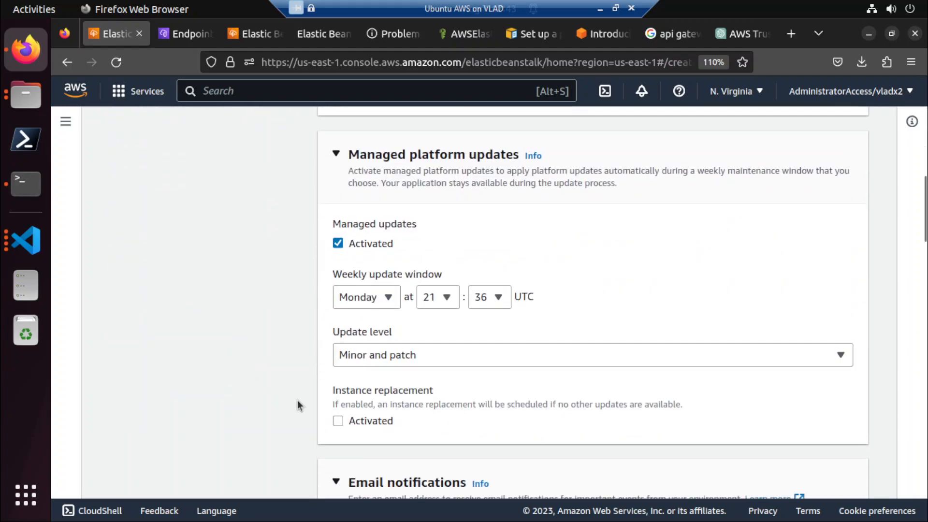
pyautogui.scroll(-10, 297, 399)
pyautogui.scroll(-15, 297, 401)
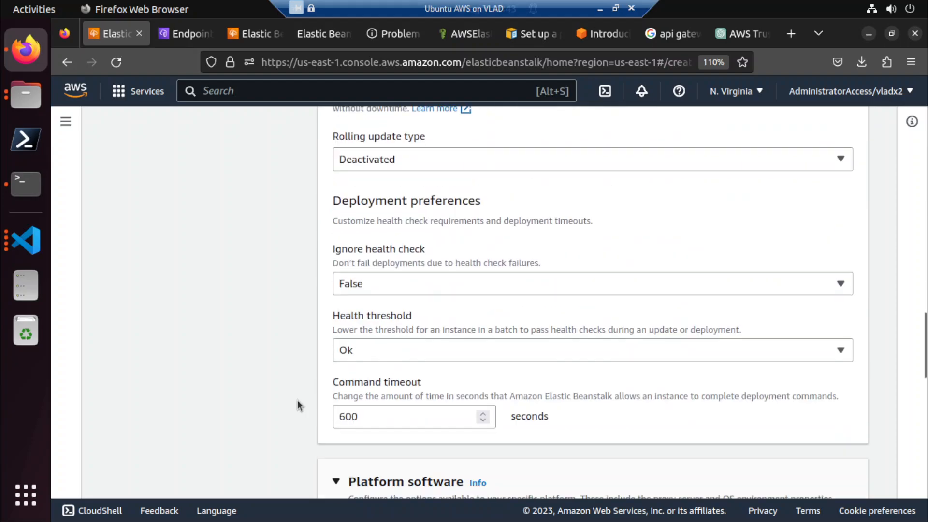
pyautogui.scroll(-4, 297, 405)
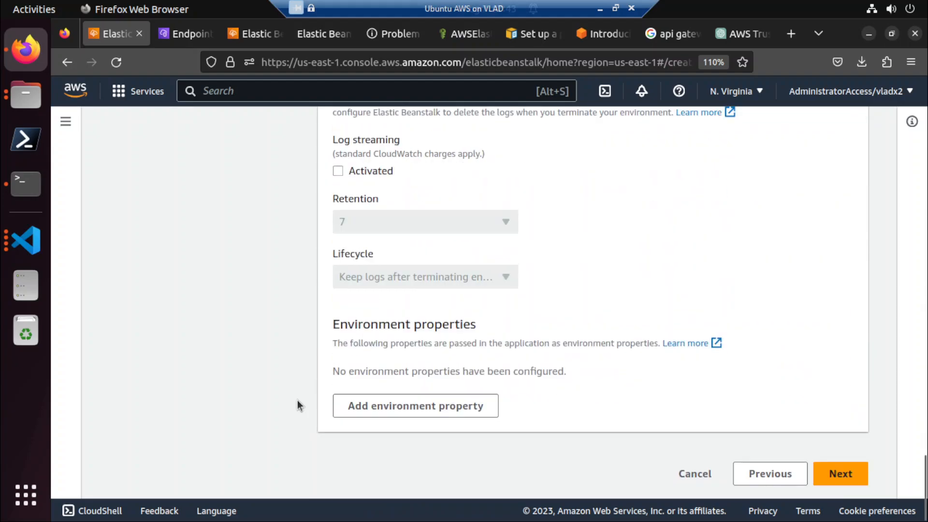
pyautogui.click(839, 473)
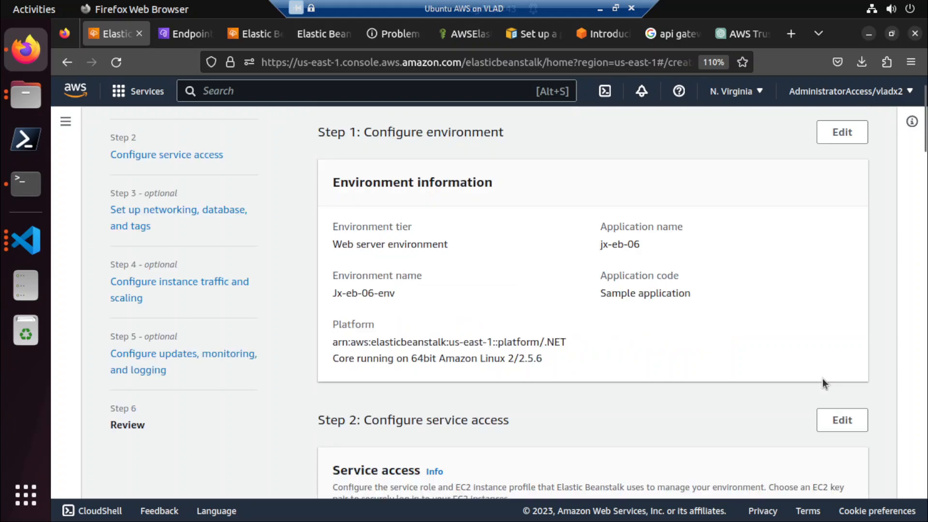
pyautogui.scroll(-20, 822, 378)
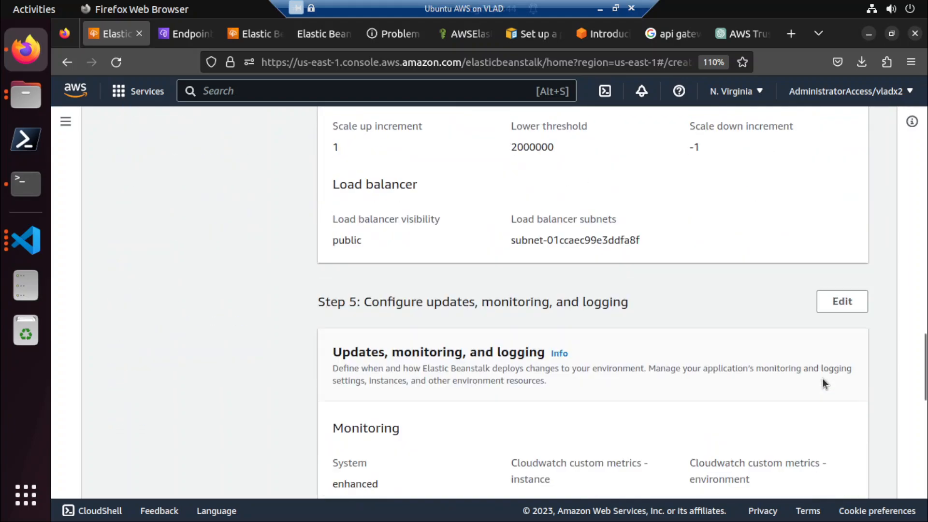
pyautogui.click(820, 474)
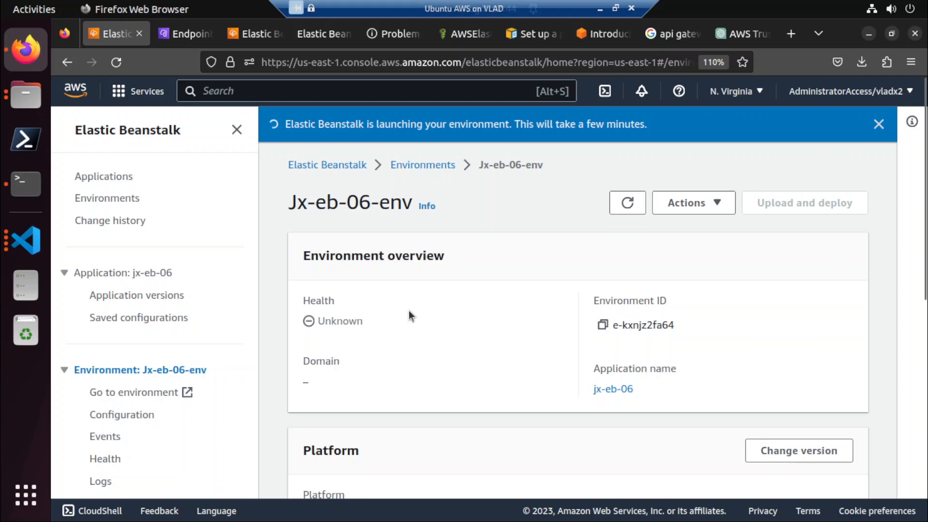
# Refresh the VPC endpoints list and examine the status and details of the existing EC2 Instance Connect Endpoint.
pyautogui.click(190, 34)
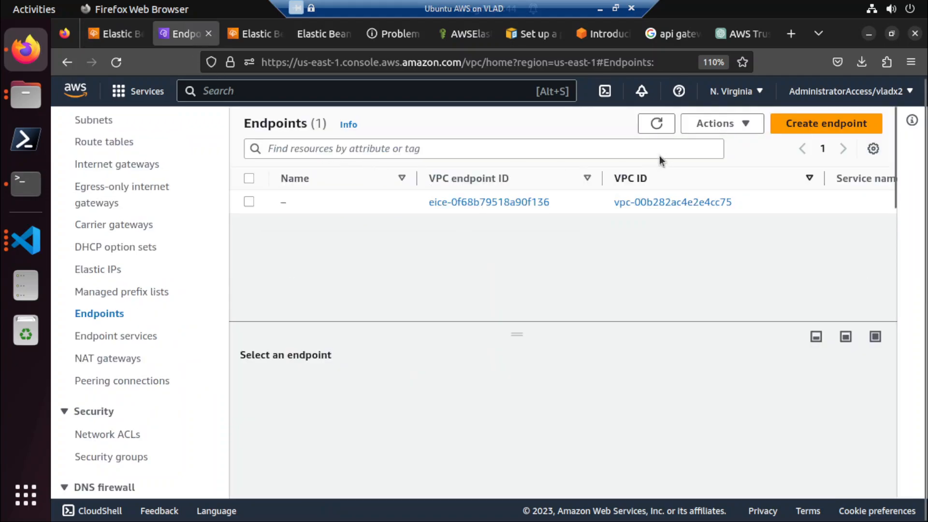
pyautogui.click(656, 124)
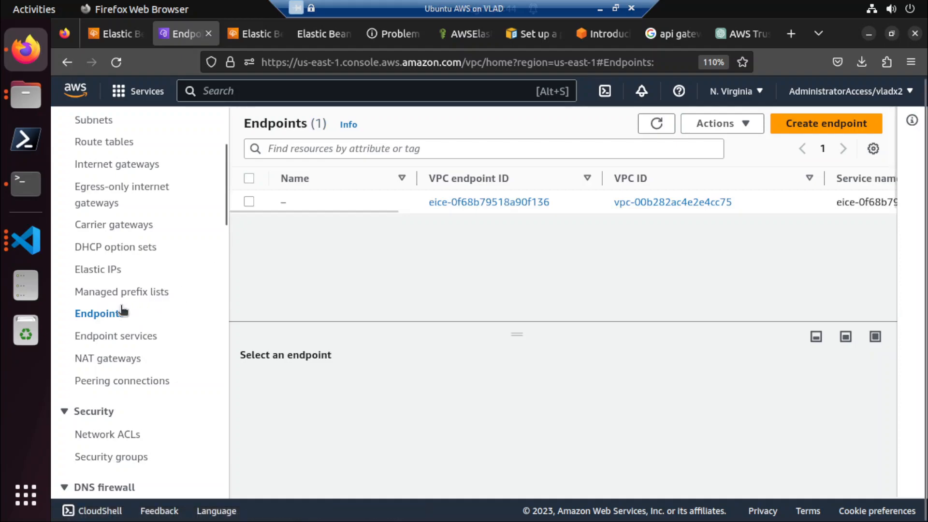
pyautogui.click(249, 202)
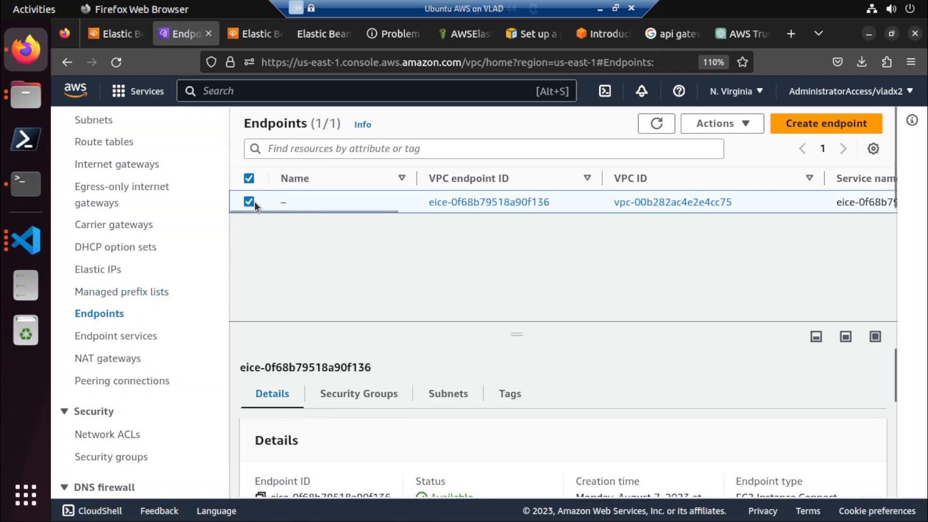
pyautogui.scroll(-3, 427, 445)
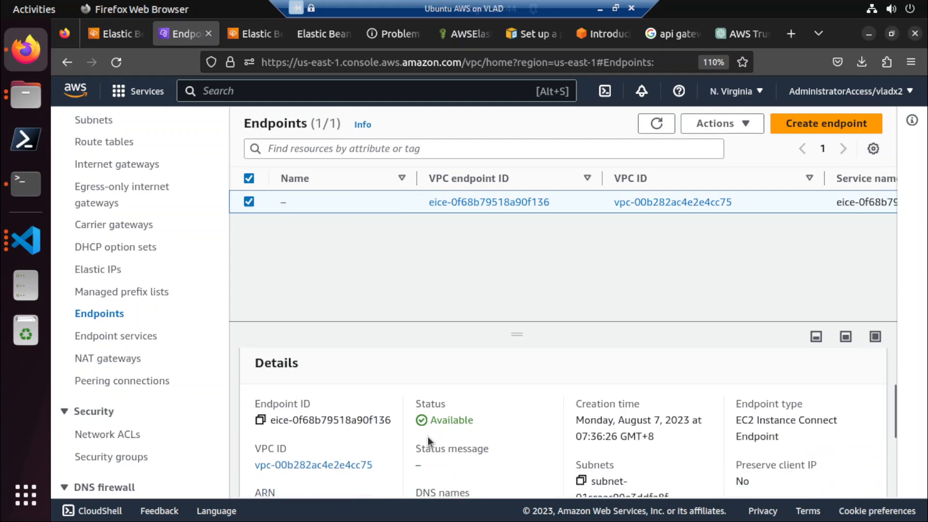
pyautogui.scroll(4, 132, 184)
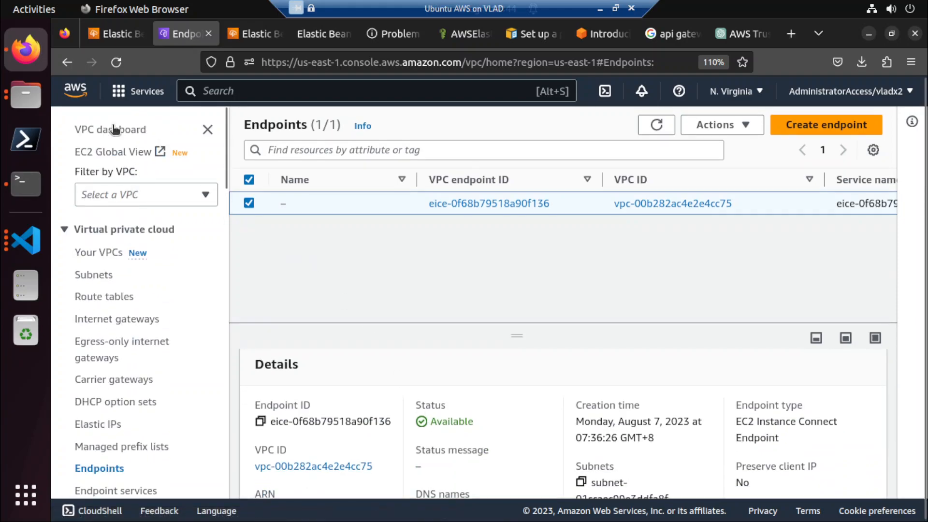
# Search the AWS services for ec2 from the Elastic Beanstalk tab and open the list of EC2 instances.
pyautogui.click(233, 88)
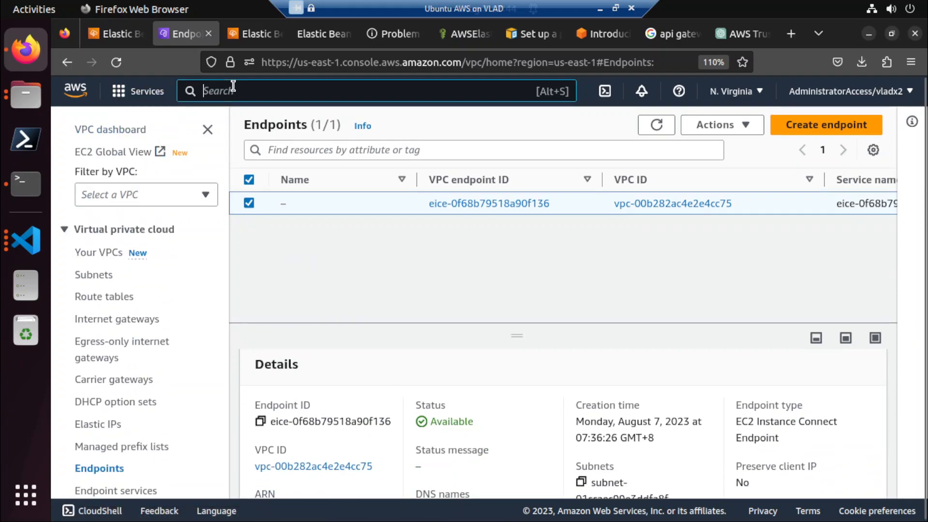
pyautogui.click(259, 29)
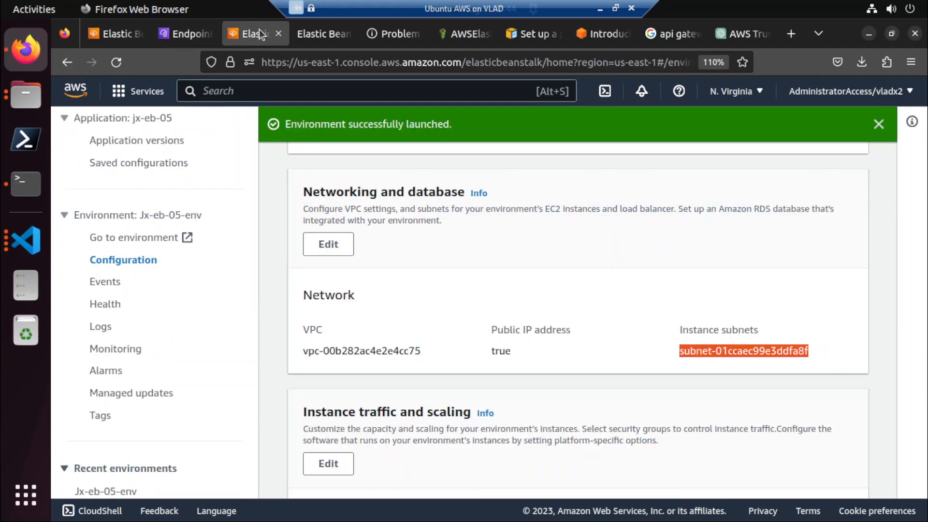
pyautogui.click(138, 119)
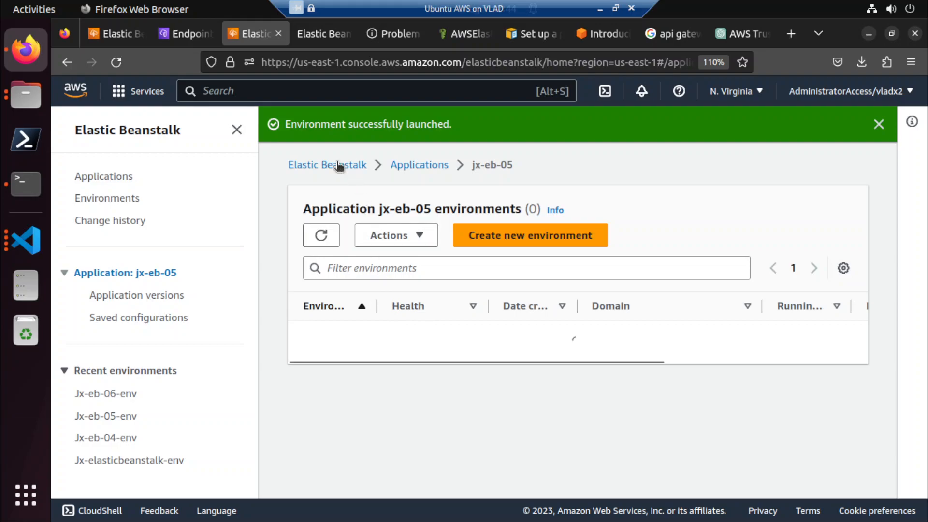
pyautogui.click(217, 90)
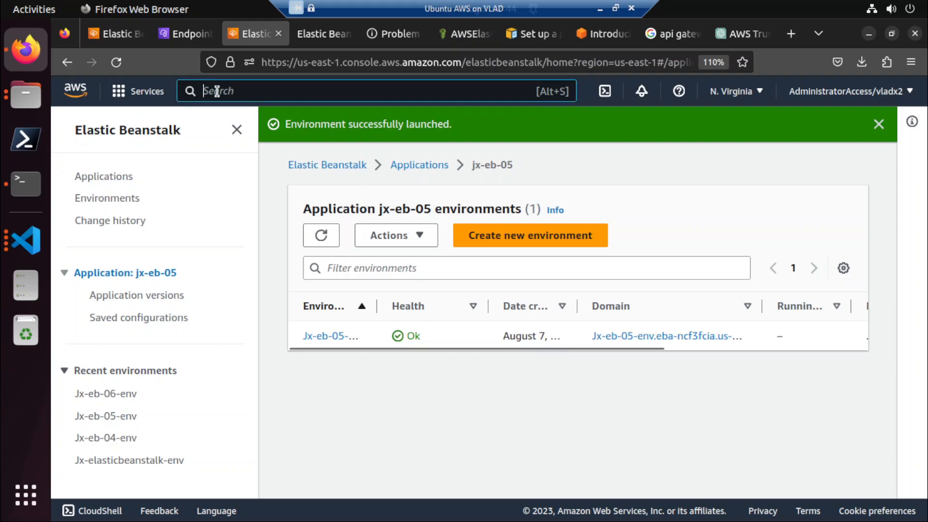
pyautogui.write('ec2')
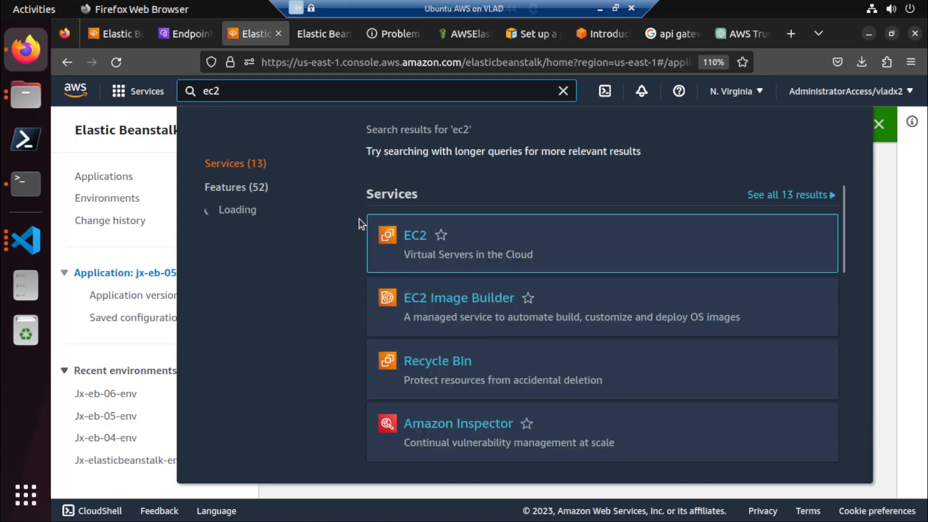
pyautogui.click(416, 236)
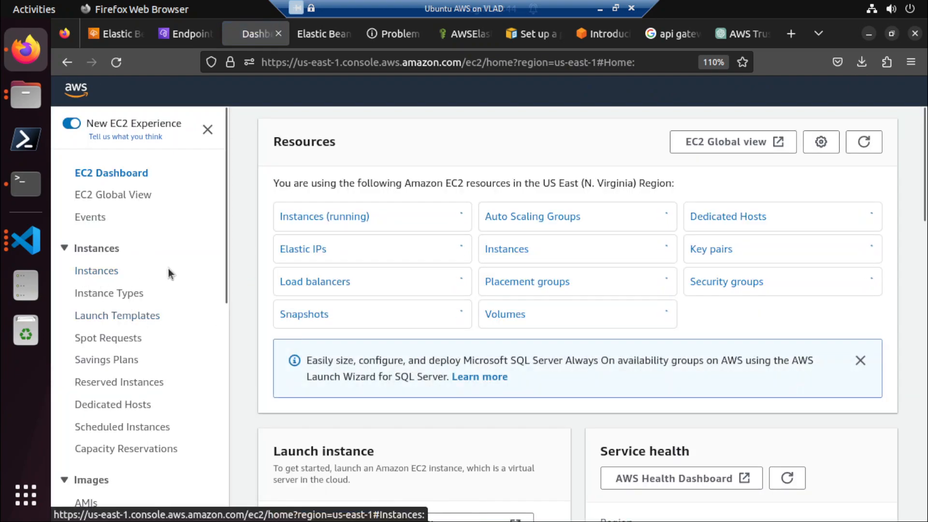
pyautogui.click(97, 270)
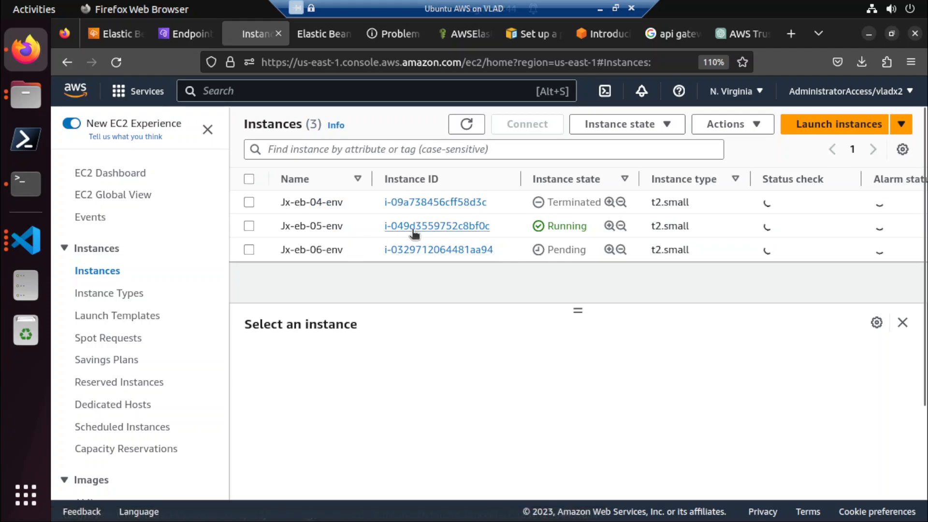
# Connect to the Jx-eb-05-env instance using EC2 Instance Connect Endpoint eice-0f68b79518a90f136 with the default user name and tunnel duration.
pyautogui.click(413, 227)
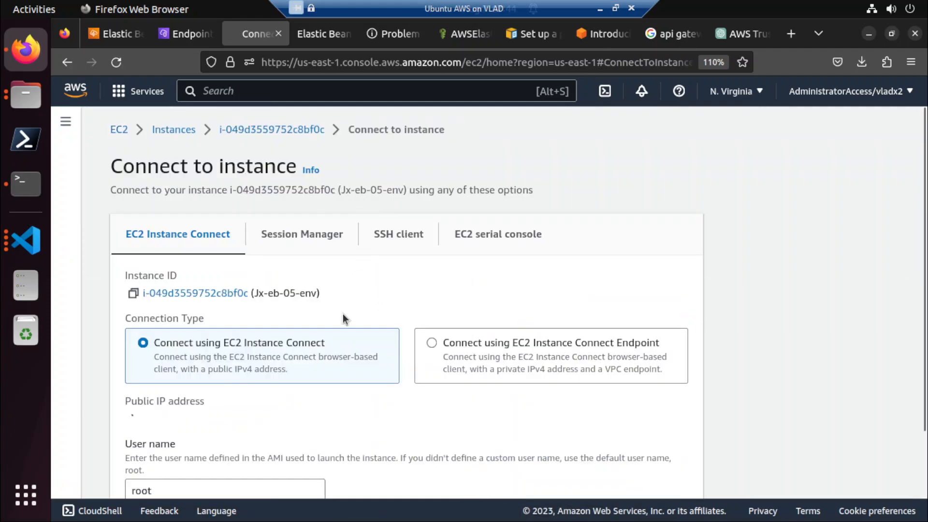
pyautogui.click(432, 343)
pyautogui.scroll(-3, 433, 340)
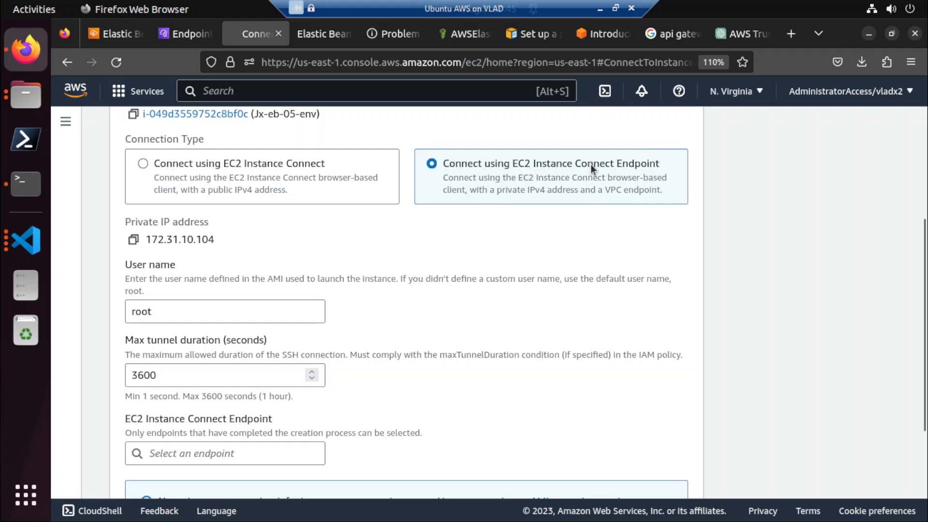
pyautogui.scroll(-2, 451, 296)
pyautogui.click(221, 364)
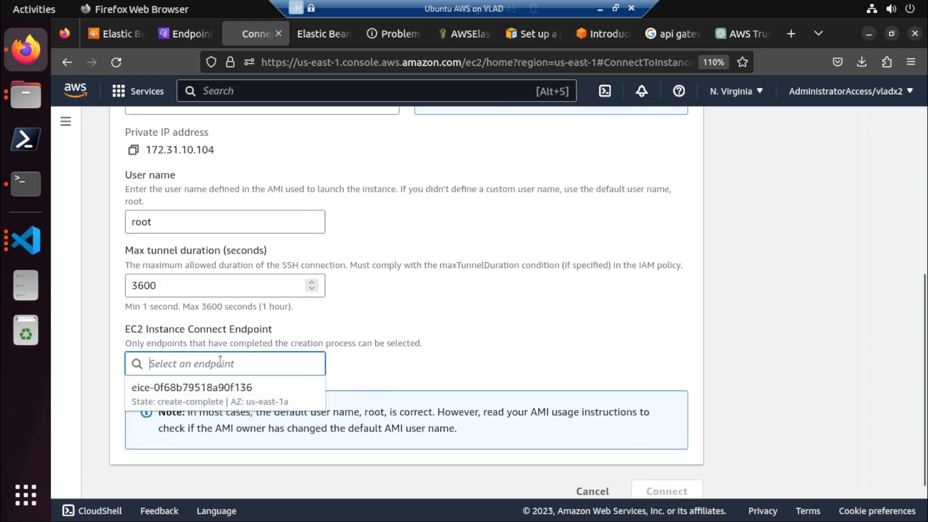
pyautogui.click(211, 399)
pyautogui.scroll(-1, 442, 344)
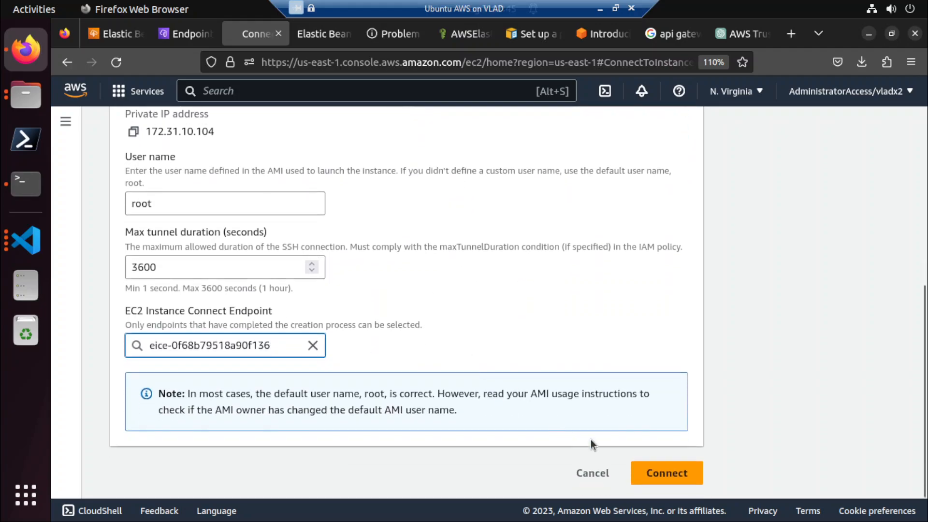
pyautogui.click(652, 476)
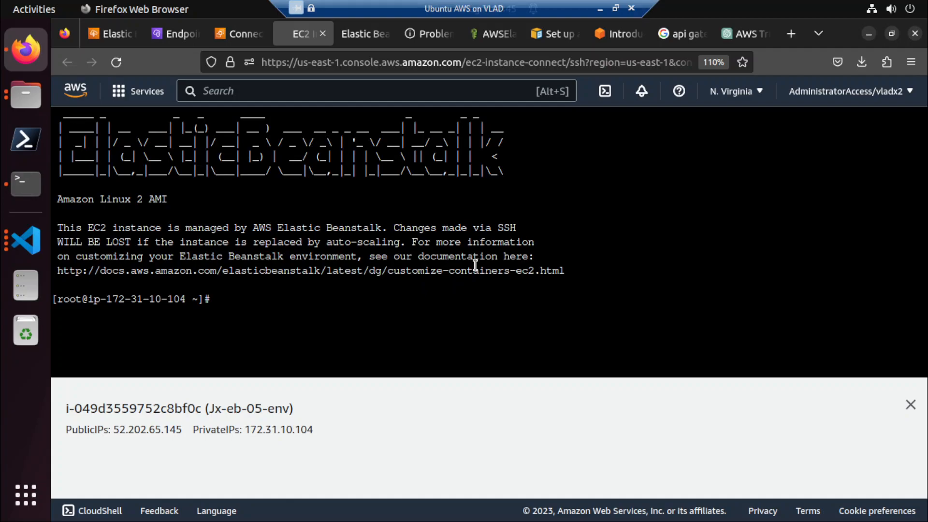
# List the login directory of the connected instance, move up to the filesystem root, and list its contents.
pyautogui.click(625, 314)
pyautogui.write('ls')
pyautogui.press('Return')
pyautogui.write('cd ..')
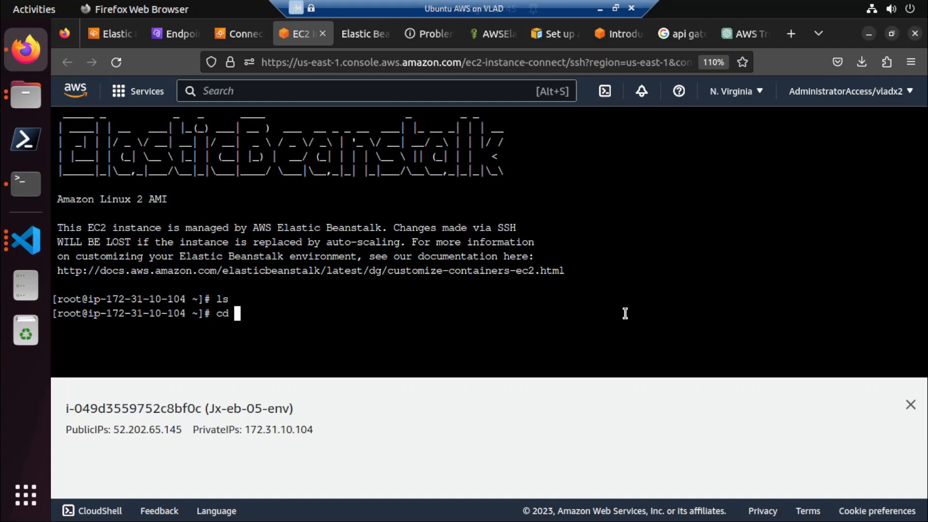
pyautogui.press('Return')
pyautogui.write('ls')
pyautogui.press('Return')
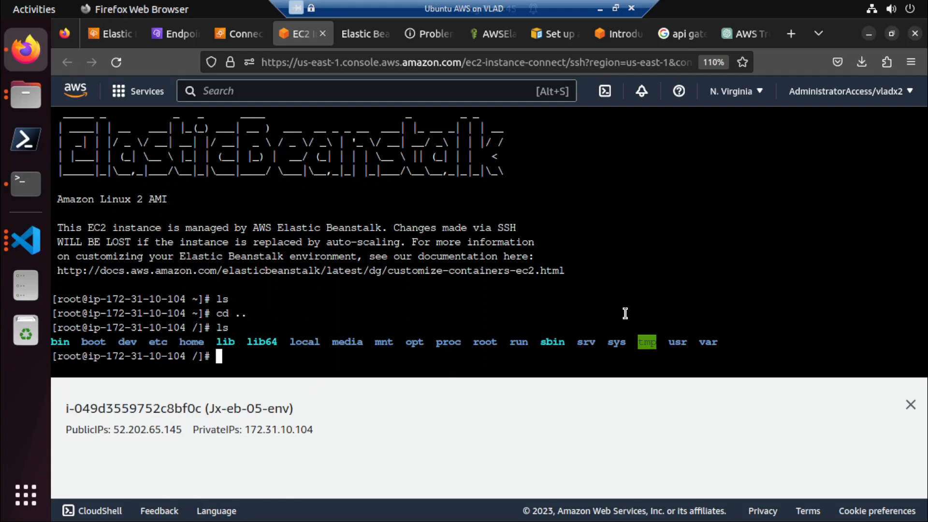
# Change into the home directory and list its contents.
pyautogui.write('cd home/')
pyautogui.press('Return')
pyautogui.write('ls')
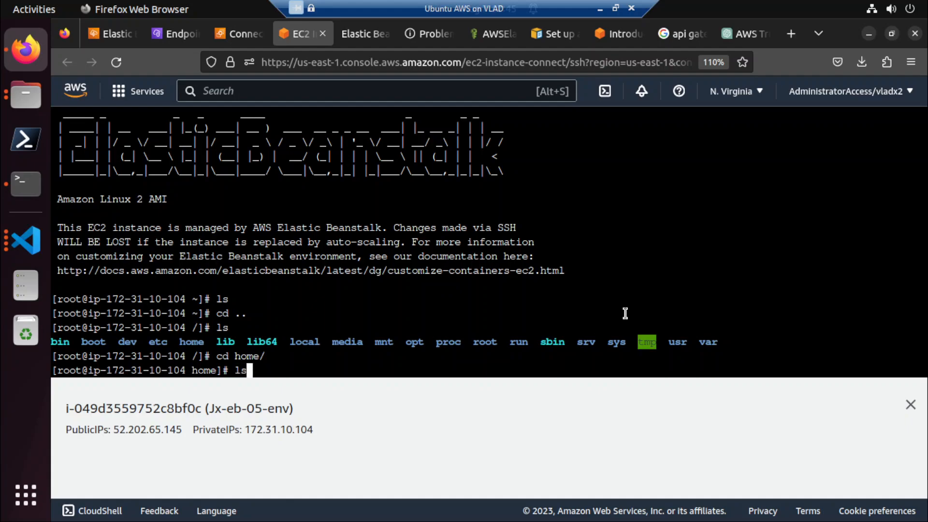
pyautogui.press('Return')
# Change into the webapp directory under home and list its contents, repeating the listing once.
pyautogui.write('cd web')
pyautogui.press('Tab')
pyautogui.press('Return')
pyautogui.write('ls')
pyautogui.press('Return')
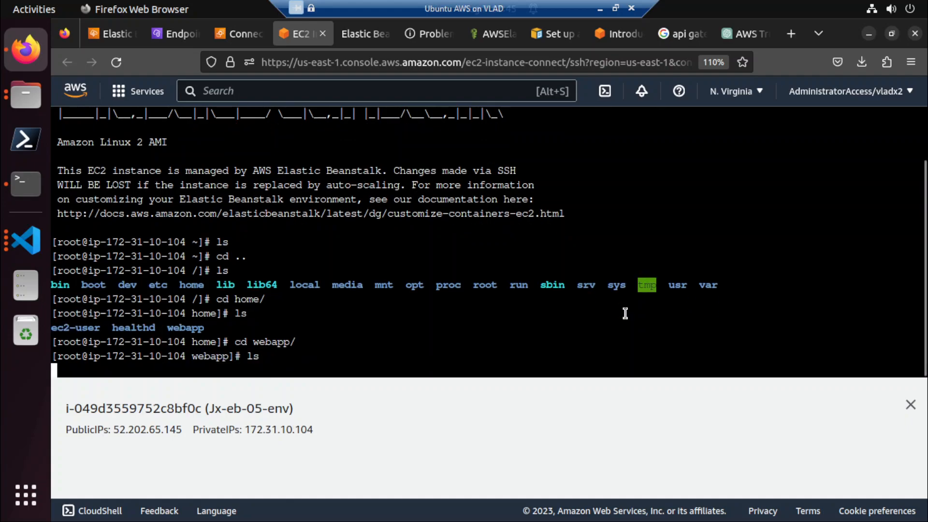
pyautogui.write('cd')
pyautogui.press('BackSpace')
pyautogui.press('BackSpace')
pyautogui.press('BackSpace')
pyautogui.write('ls')
pyautogui.press('Return')
# Go back up through home to the filesystem root, listing the contents at each level.
pyautogui.write('cd ..')
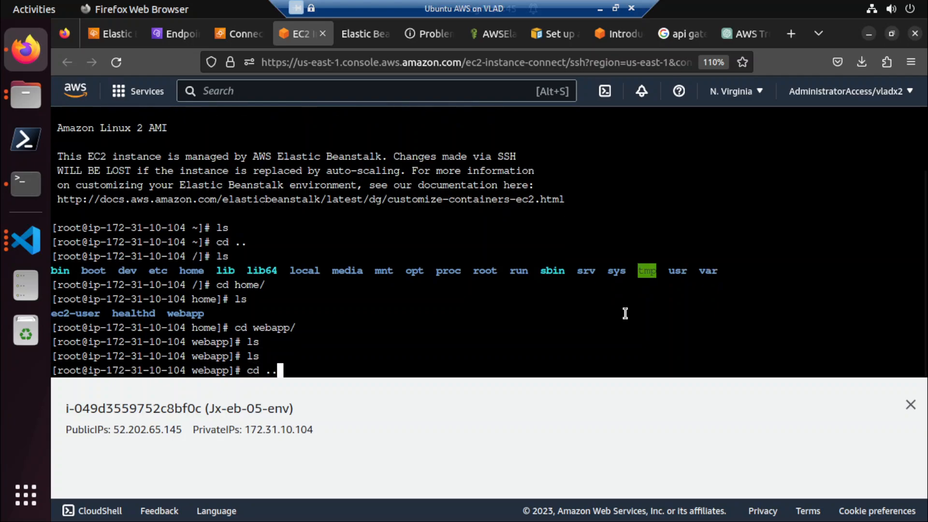
pyautogui.press('Return')
pyautogui.write('ls')
pyautogui.press('Return')
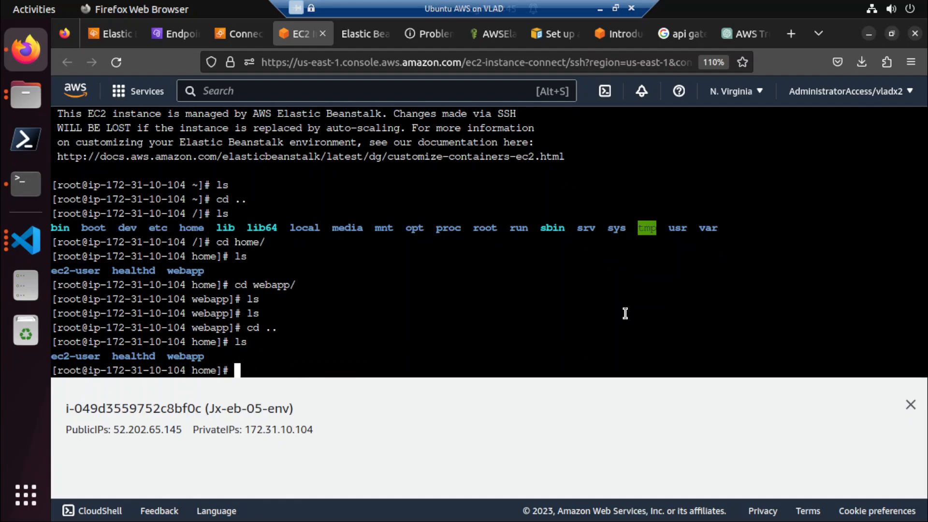
pyautogui.write('ls')
pyautogui.press('Return')
pyautogui.write('cd ')
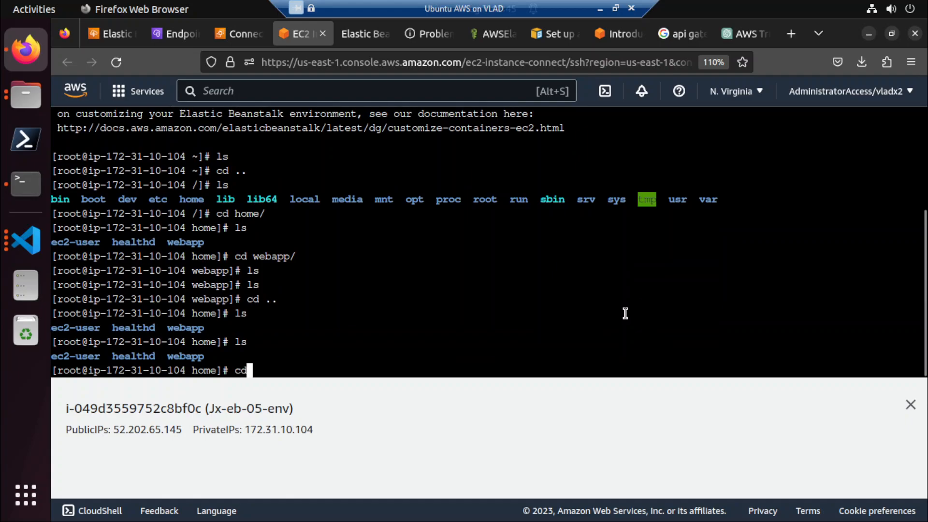
pyautogui.write('.')
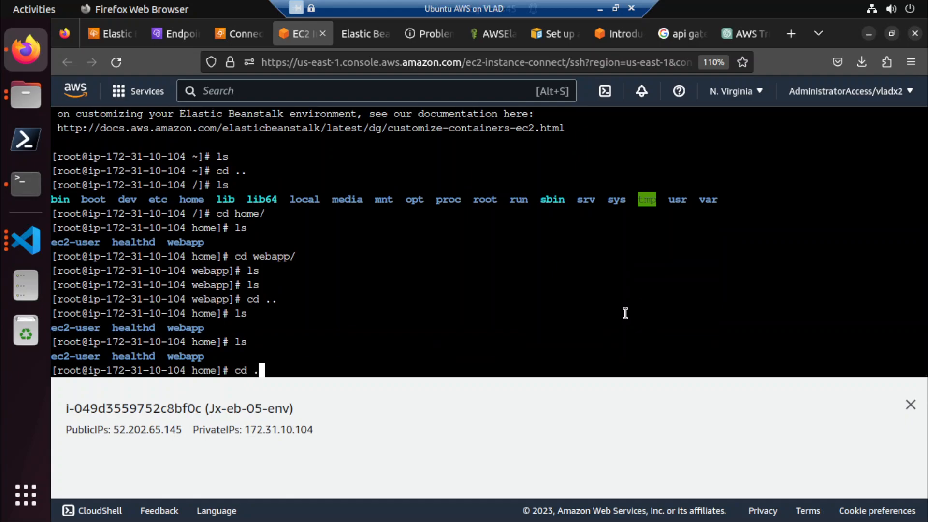
pyautogui.write('.')
pyautogui.press('Return')
pyautogui.write('ls')
pyautogui.press('Return')
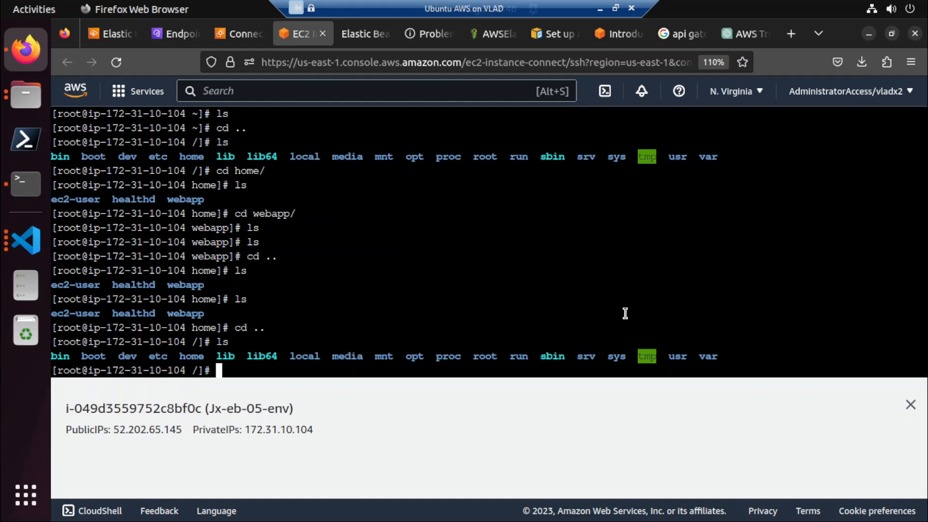
# Change into the var directory and list its contents.
pyautogui.write('cd var/')
pyautogui.press('Return')
pyautogui.write('ls')
pyautogui.press('Return')
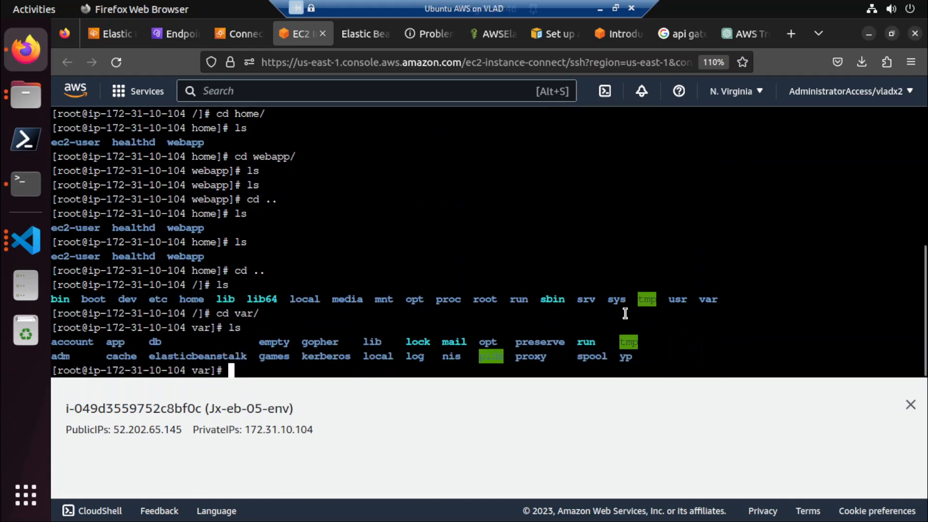
# Change into the app directory under var and list its contents.
pyautogui.write('cd ap')
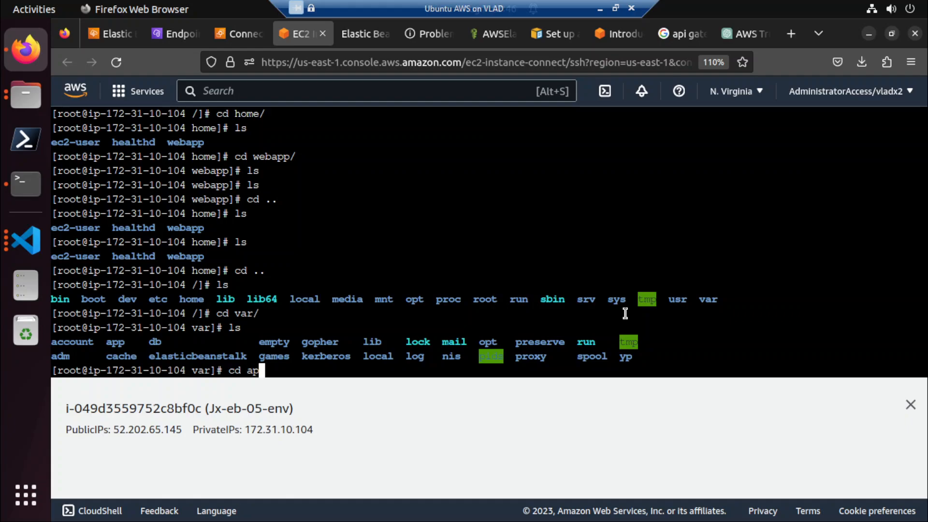
pyautogui.press('Tab')
pyautogui.press('Return')
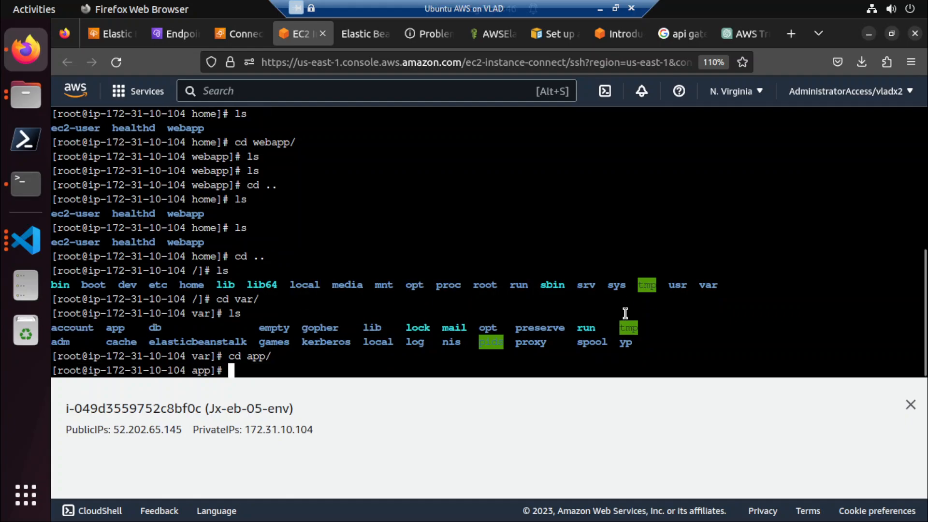
pyautogui.write('ls')
pyautogui.press('Return')
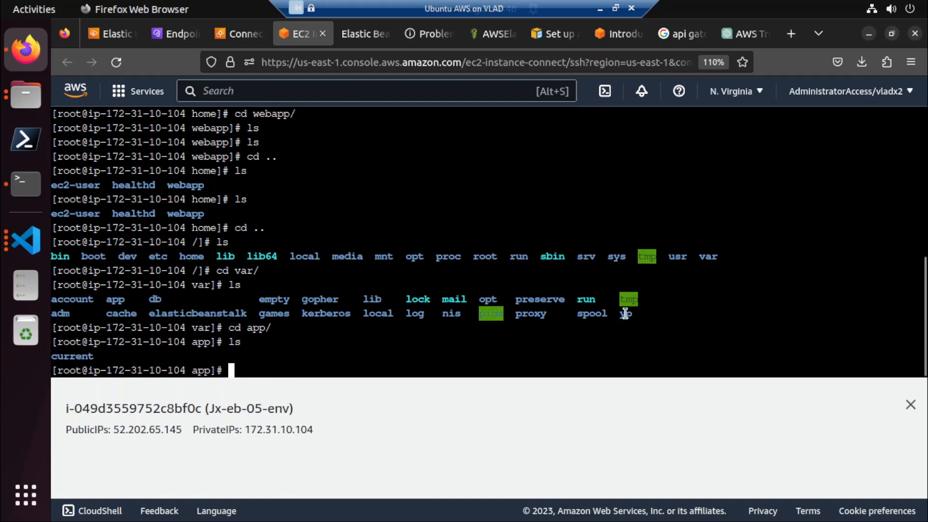
# Change into /var/app/current and list the deployed application files.
pyautogui.write('cd cu')
pyautogui.press('Tab')
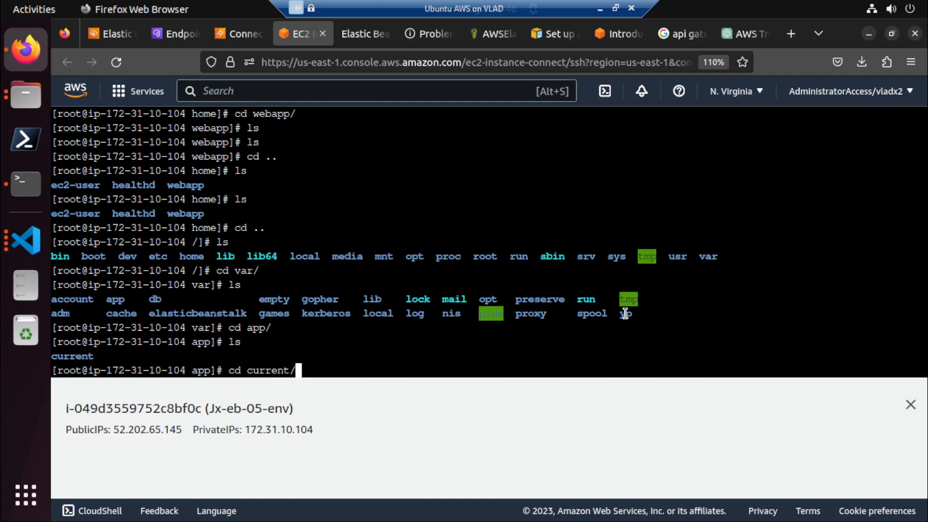
pyautogui.press('Return')
pyautogui.write('ls')
pyautogui.press('Return')
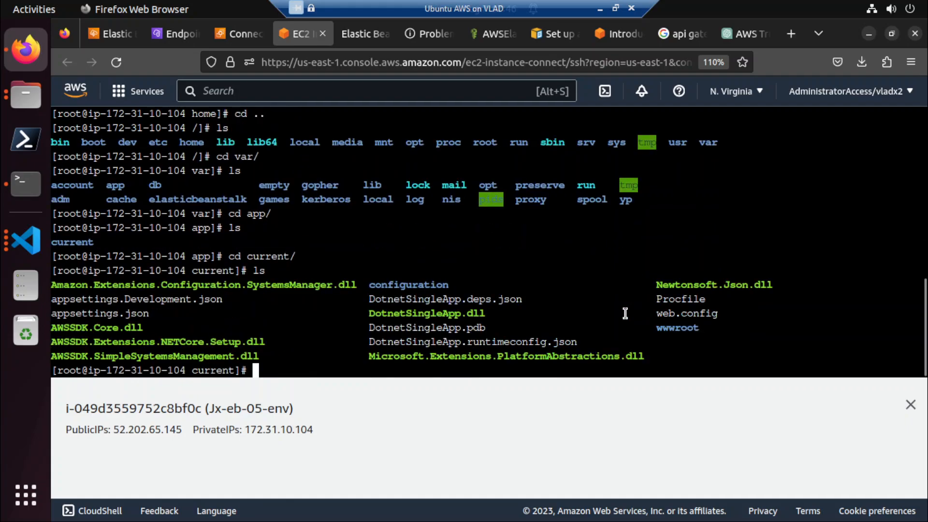
# Go up to the app directory and list it, then re-enter current and list the application files again.
pyautogui.write('cd ..')
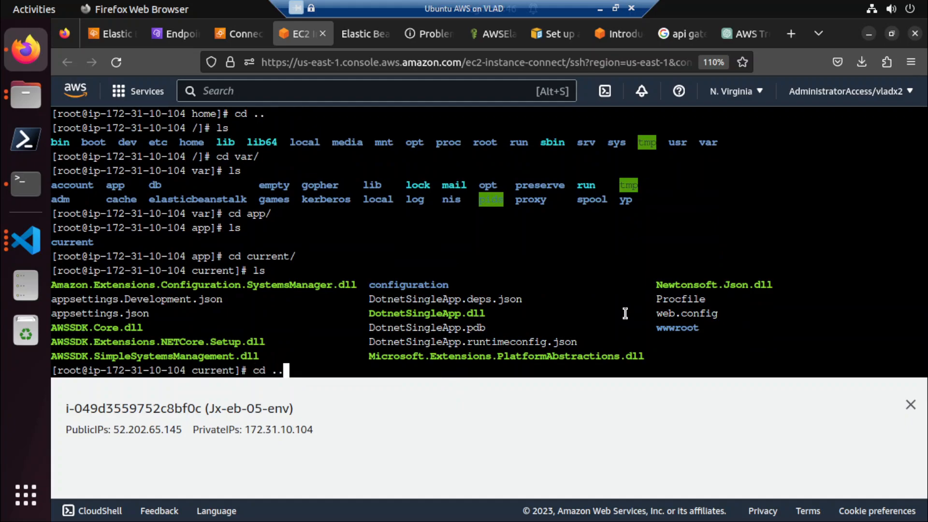
pyautogui.press('Return')
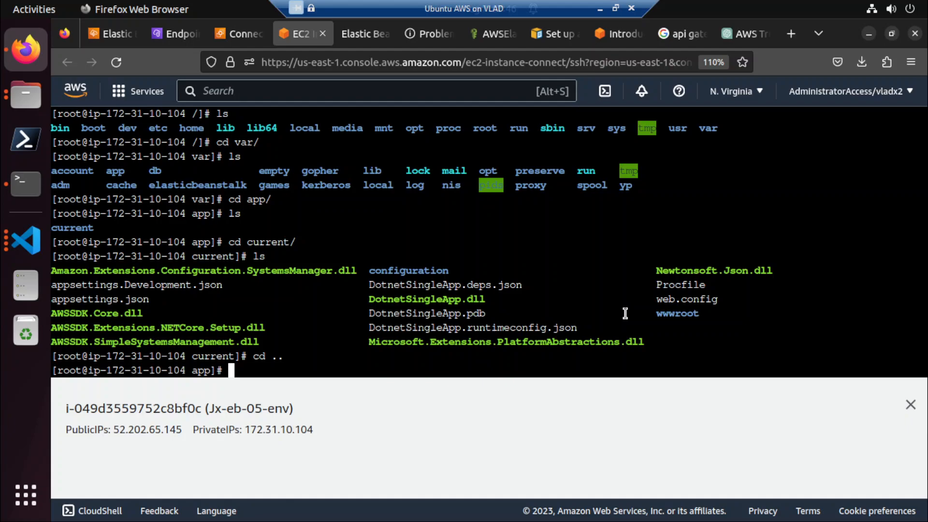
pyautogui.write('ls')
pyautogui.press('Return')
pyautogui.write('cd current/')
pyautogui.press('Return')
pyautogui.write('l')
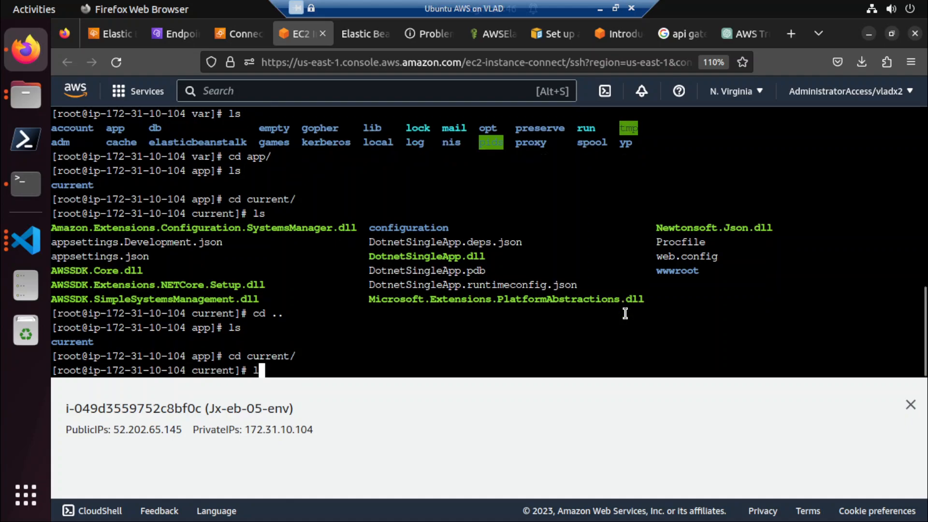
pyautogui.write('s')
pyautogui.press('Return')
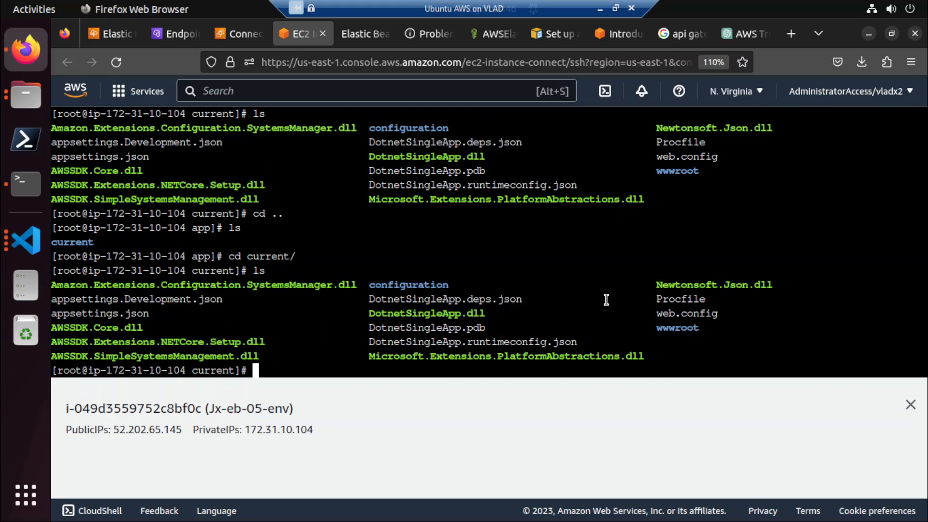
# Open DotnetSingleApp.runtimeconfig.json in vim to examine the target framework and runtime version.
pyautogui.write('vim Do')
pyautogui.press('Tab')
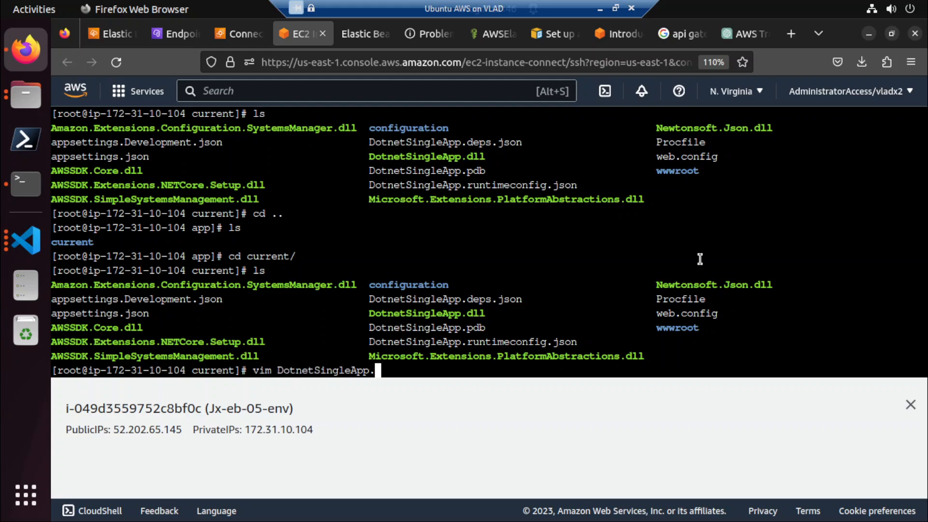
pyautogui.write('run')
pyautogui.press('Tab')
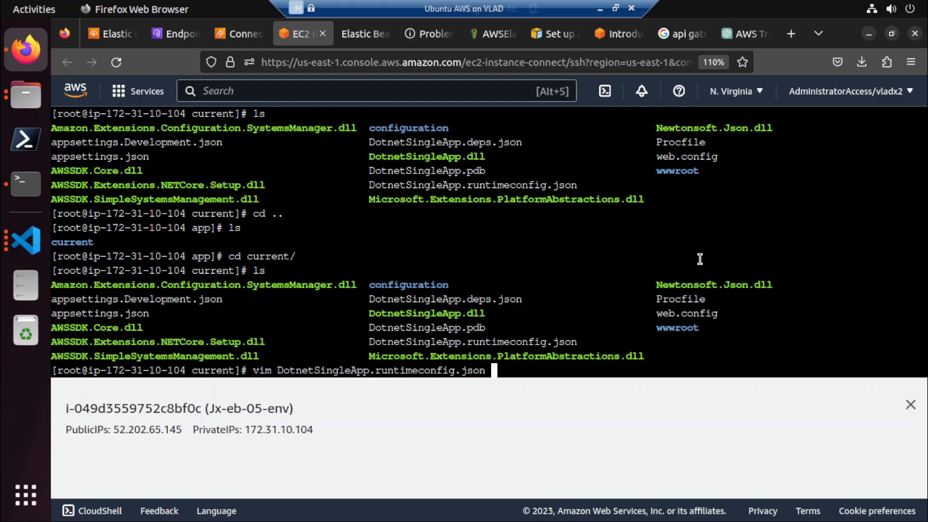
pyautogui.press('Return')
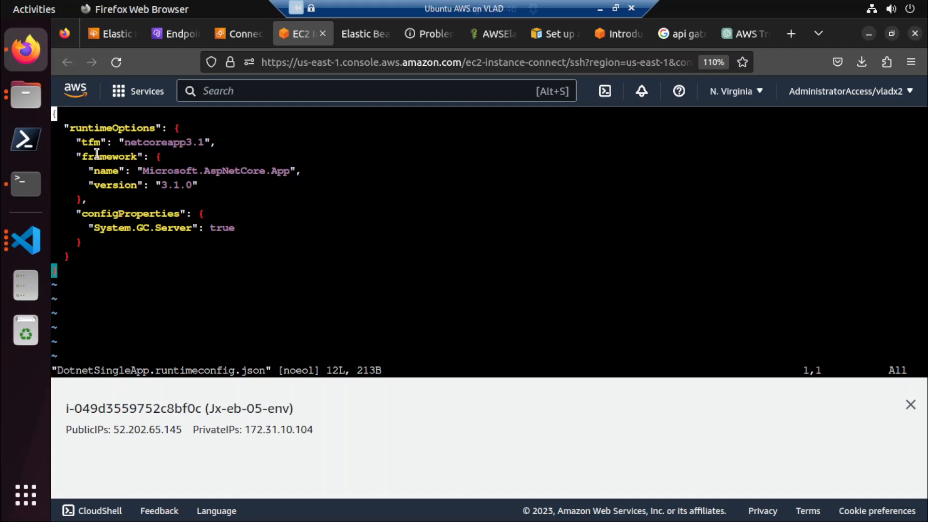
# Switch to the eb-dotnet project in Visual Studio Code, widen the file explorer, and create a new file named runtimeconfig.json.
pyautogui.click(28, 248)
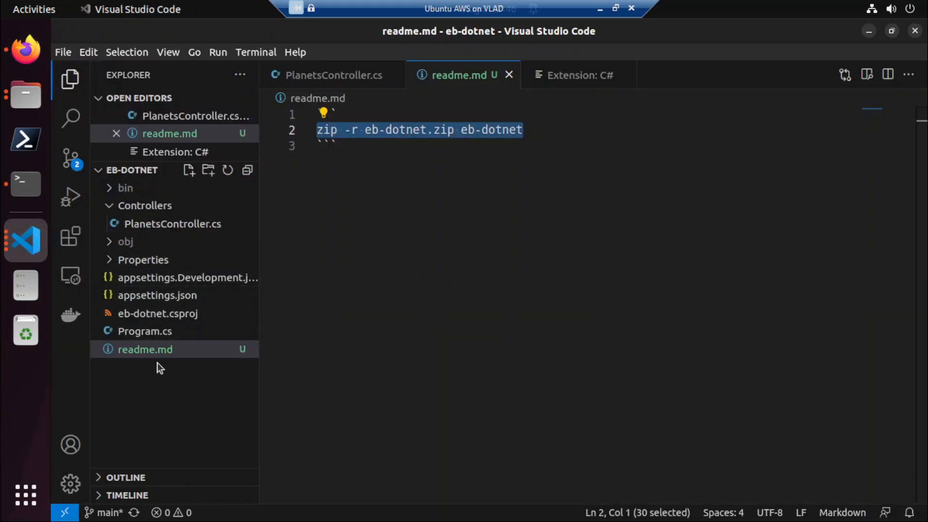
pyautogui.moveTo(260, 306); pyautogui.dragTo(407, 307)
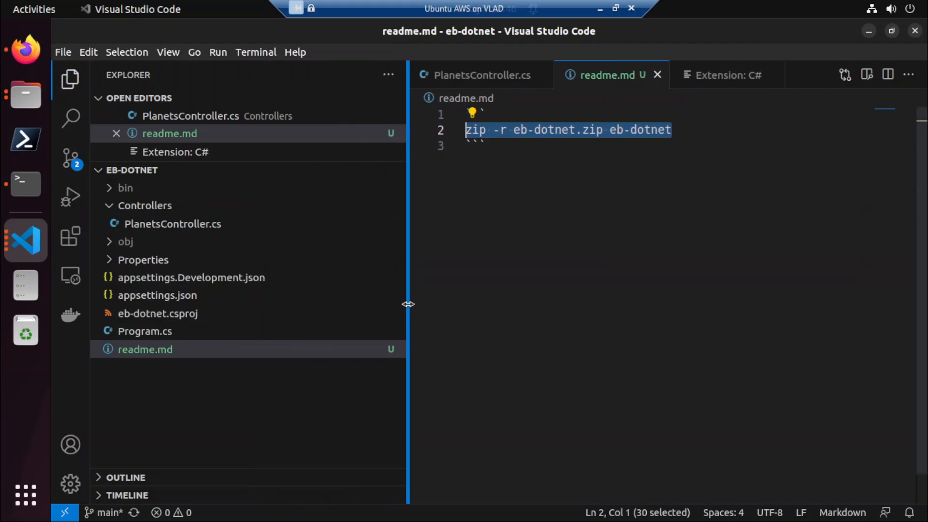
pyautogui.hotkey('alt', 'Tab')
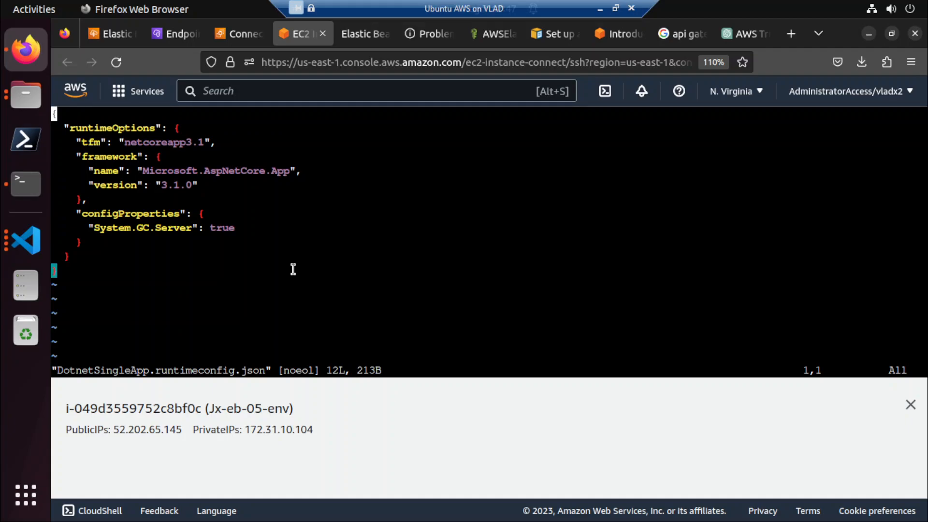
pyautogui.hotkey('alt', 'Tab')
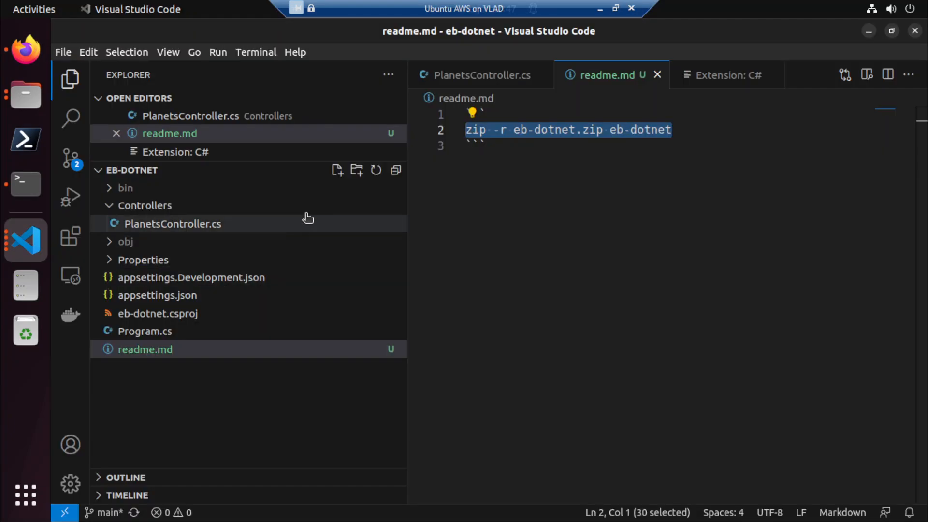
pyautogui.click(337, 170)
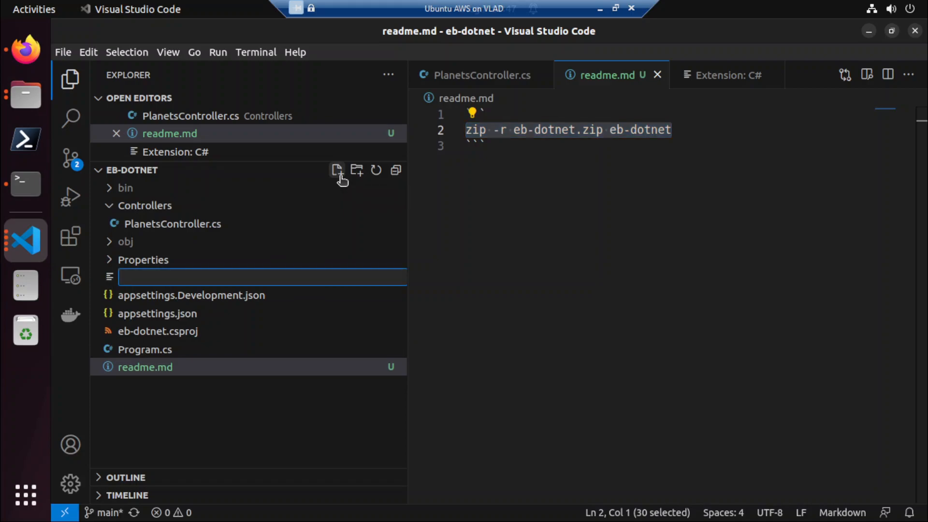
pyautogui.write('runtimeconfig.j')
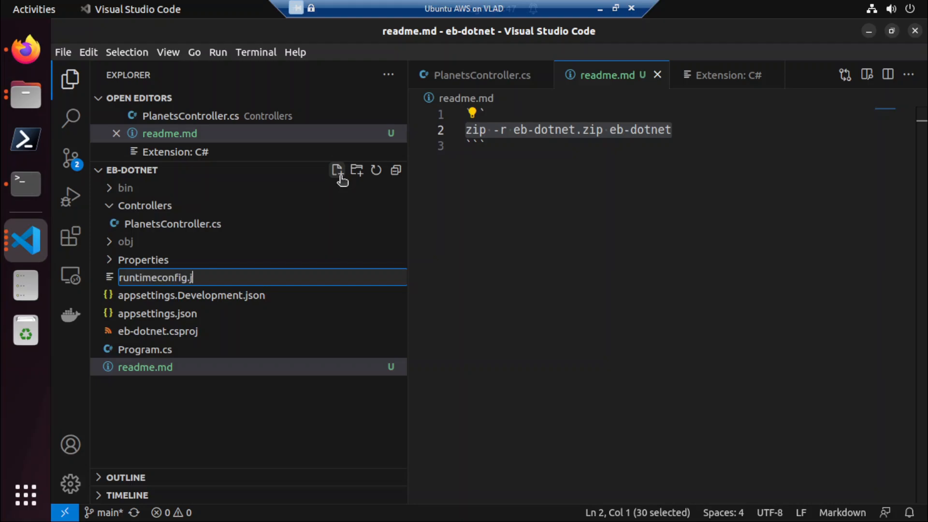
pyautogui.write('son')
pyautogui.press('Return')
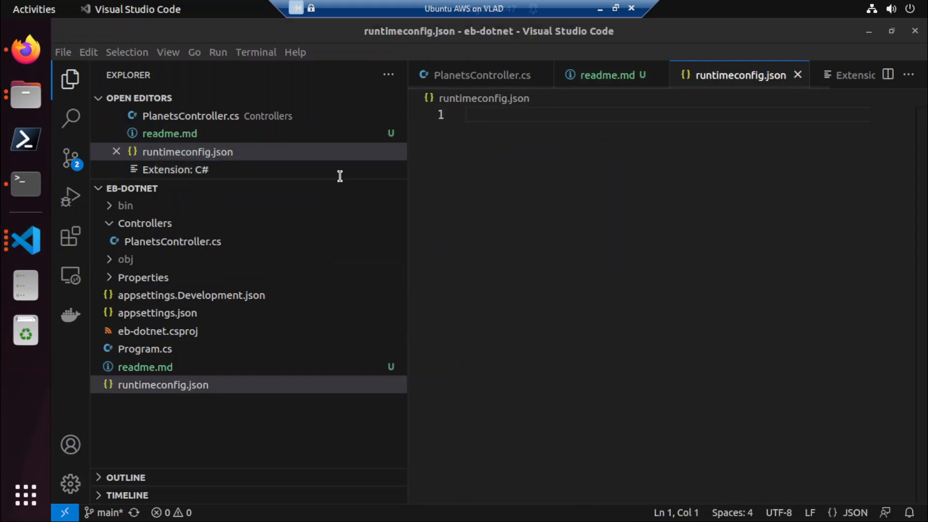
# Copy the full contents of the deployed DotnetSingleApp.runtimeconfig.json from the Firefox terminal into the project's empty runtimeconfig.json.
pyautogui.hotkey('alt', 'Tab')
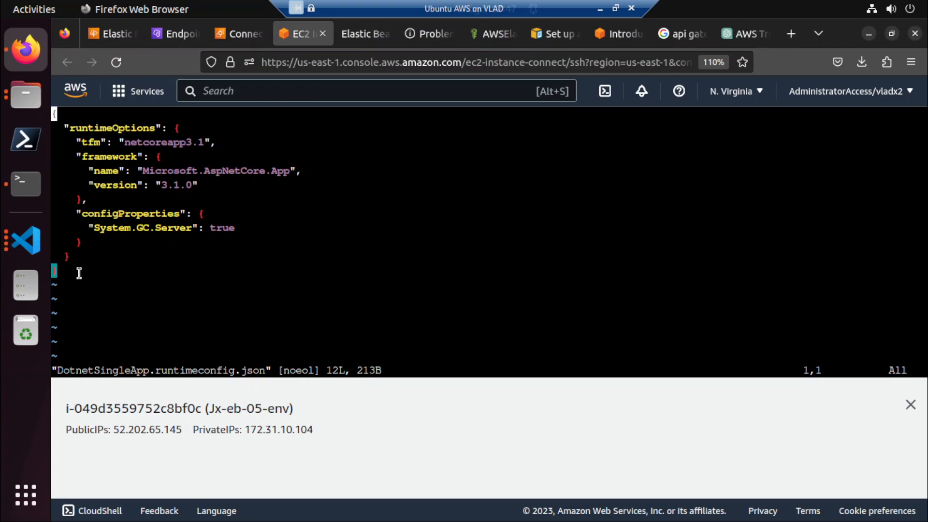
pyautogui.moveTo(75, 275); pyautogui.dragTo(49, 108)
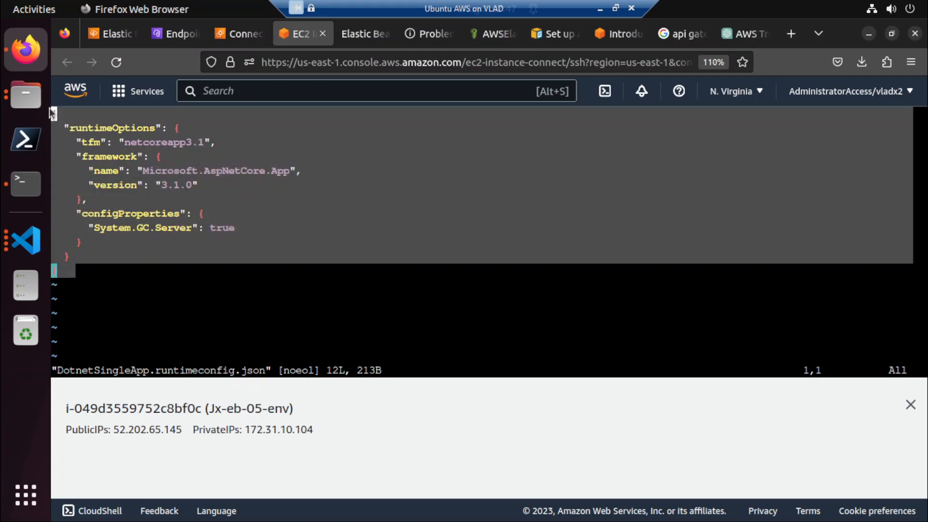
pyautogui.rightClick(106, 145)
pyautogui.click(140, 214)
pyautogui.hotkey('alt', 'Tab')
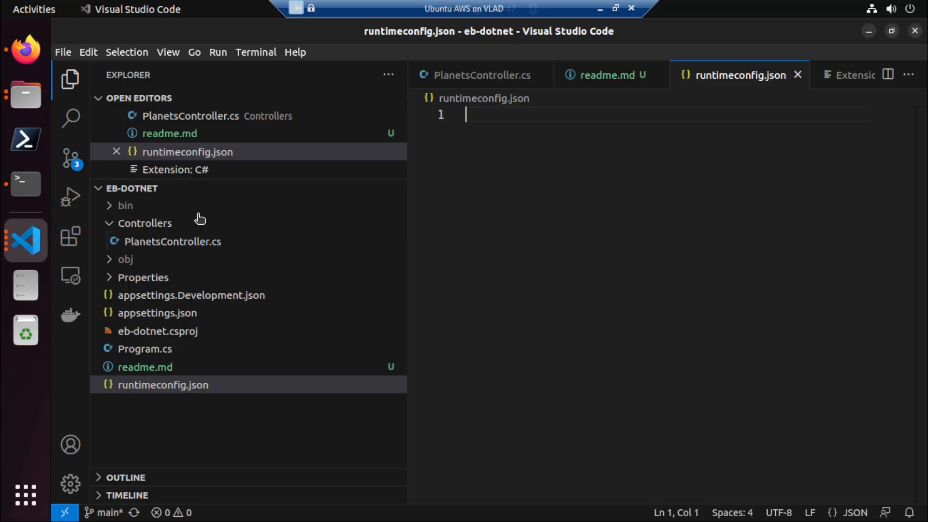
pyautogui.hotkey('ctrl', 'v')
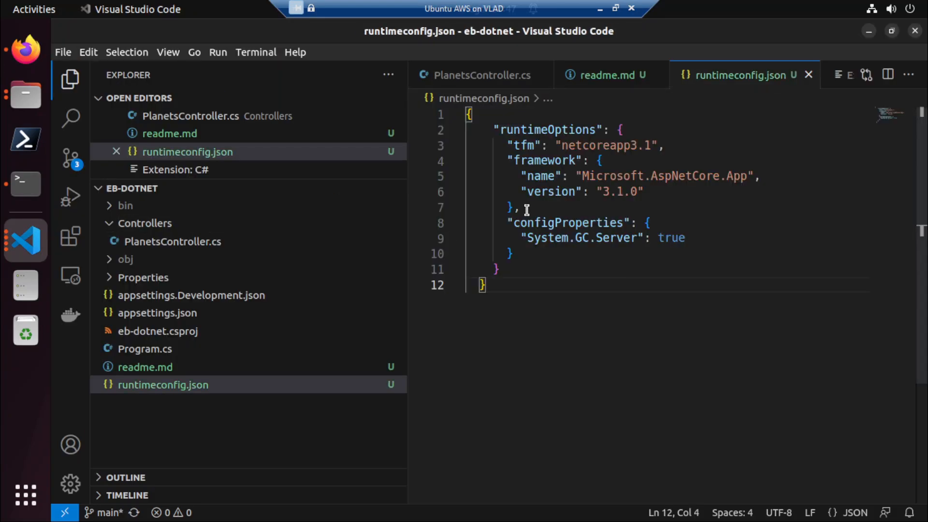
# Format the runtimeconfig.json document and save it.
pyautogui.rightClick(527, 210)
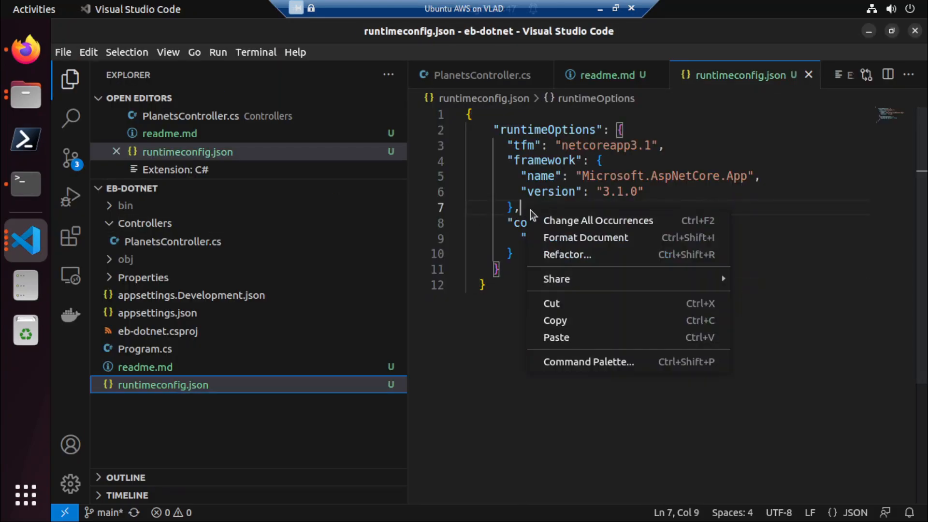
pyautogui.click(555, 237)
pyautogui.hotkey('ctrl', 's')
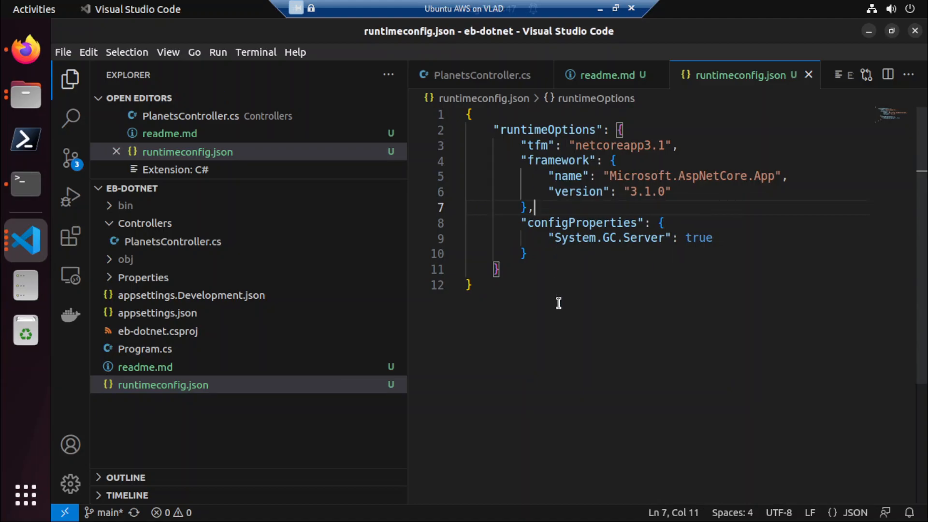
pyautogui.click(558, 304)
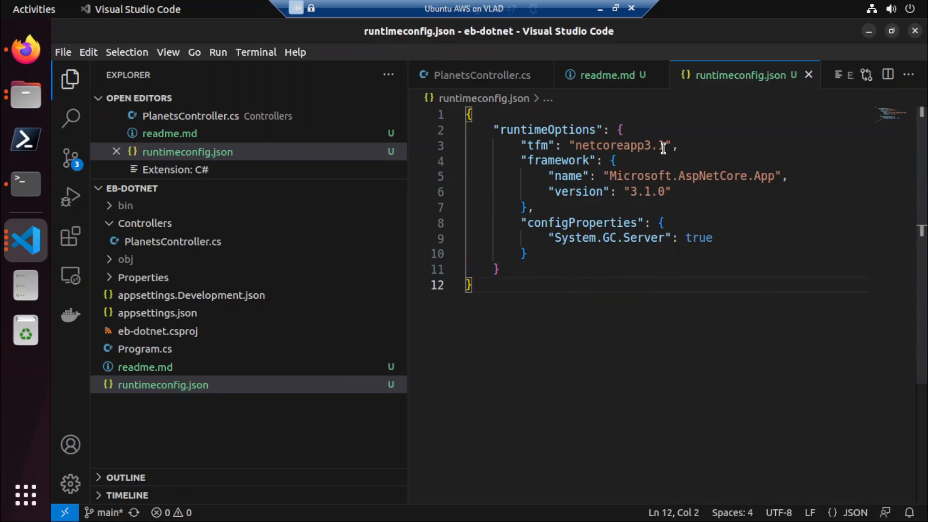
# Examine the project's appsettings.json and eb-dotnet.csproj, including the target framework, and return to runtimeconfig.json.
pyautogui.click(171, 314)
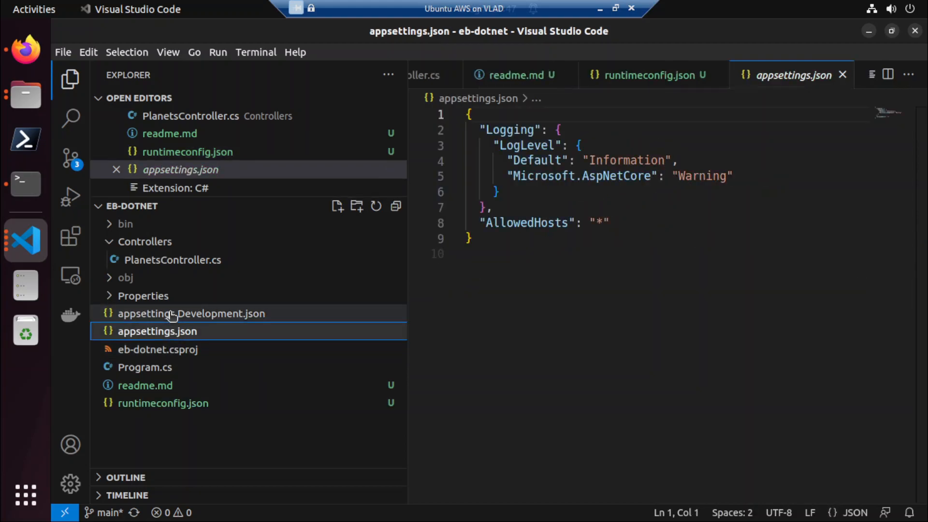
pyautogui.click(164, 353)
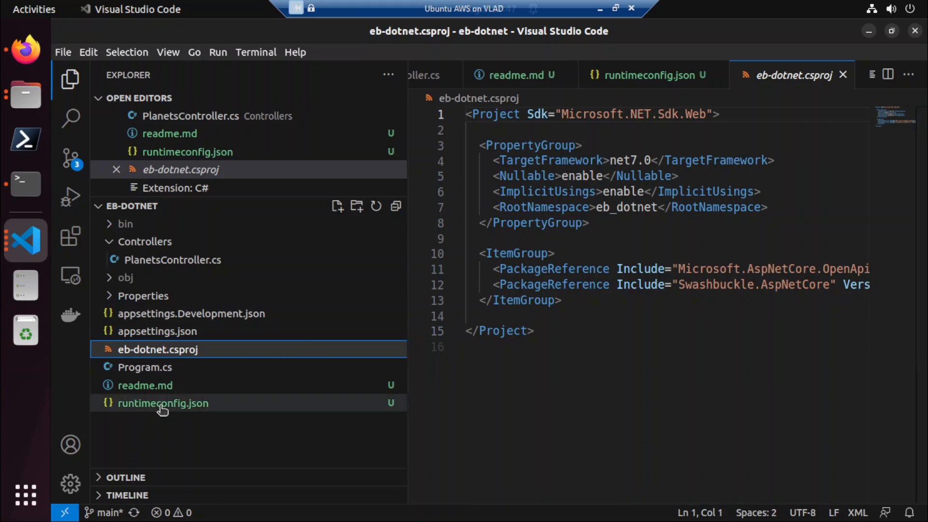
pyautogui.click(162, 409)
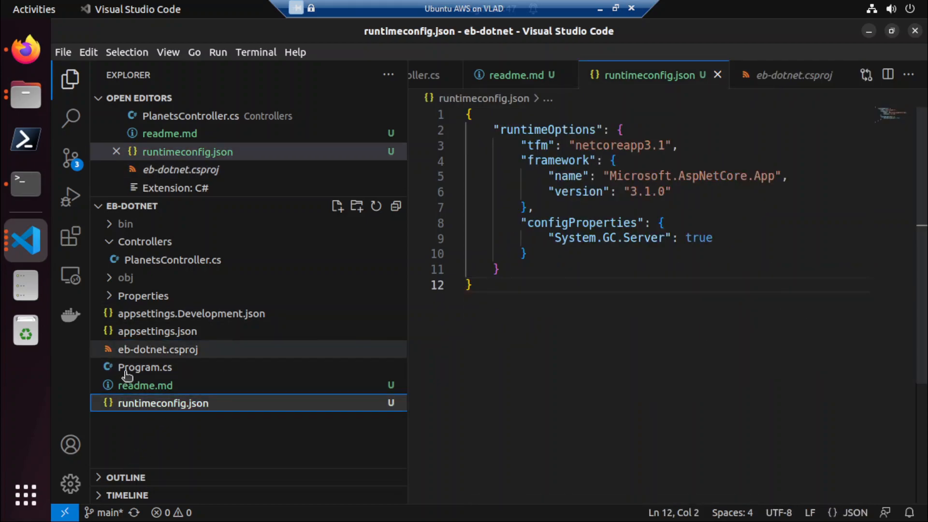
# Switch to the EC2 instance terminal in Firefox and quit vim without changing DotnetSingleApp.runtimeconfig.json.
pyautogui.click(27, 51)
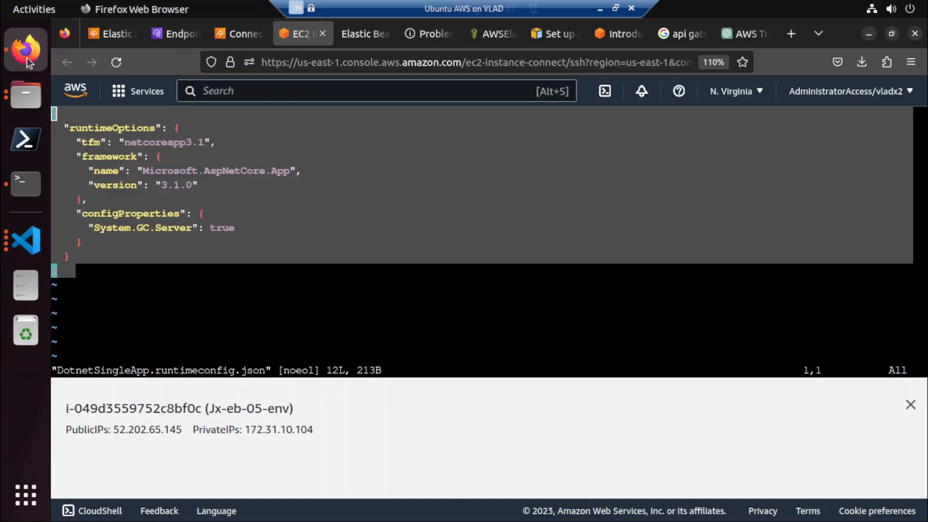
pyautogui.click(409, 363)
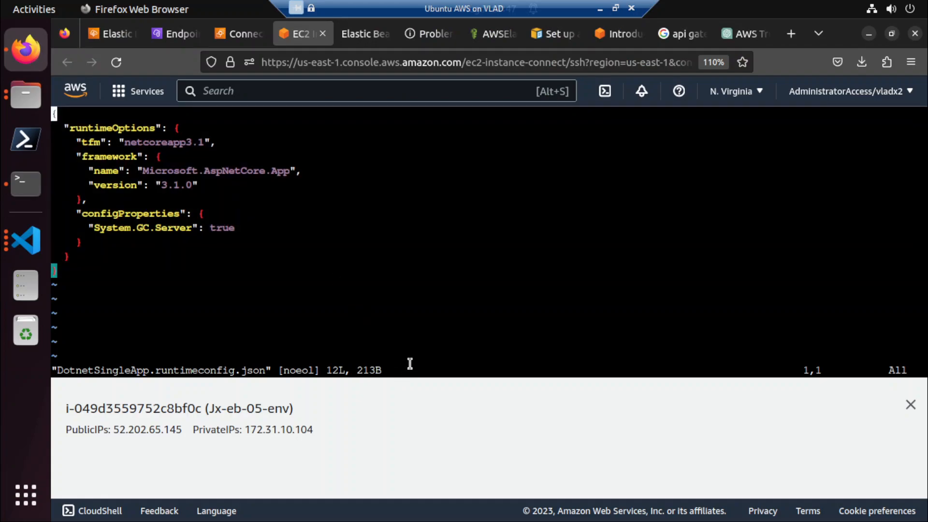
pyautogui.write(':q')
pyautogui.press('Return')
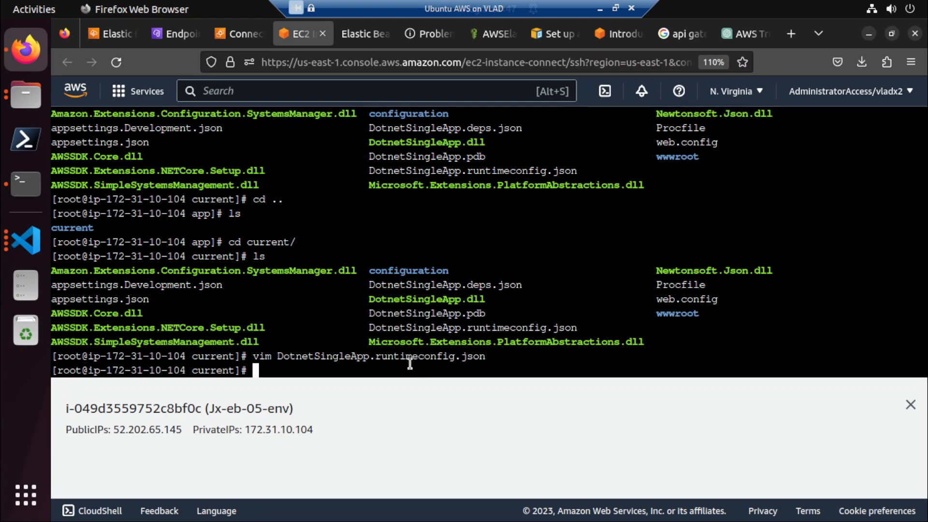
pyautogui.write('cd ')
pyautogui.write('a')
pyautogui.write('p')
pyautogui.press('BackSpace')
pyautogui.press('BackSpace')
pyautogui.press('BackSpace')
pyautogui.press('BackSpace')
pyautogui.press('BackSpace')
# Open the deployed appsettings.json in vim to examine its logging and allowed hosts settings.
pyautogui.write('vim apps')
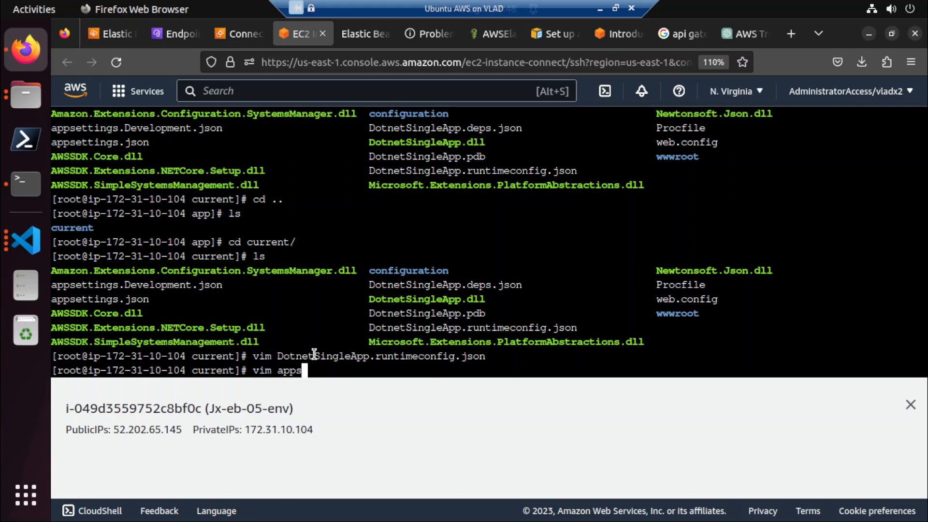
pyautogui.press('Tab')
pyautogui.press('Return')
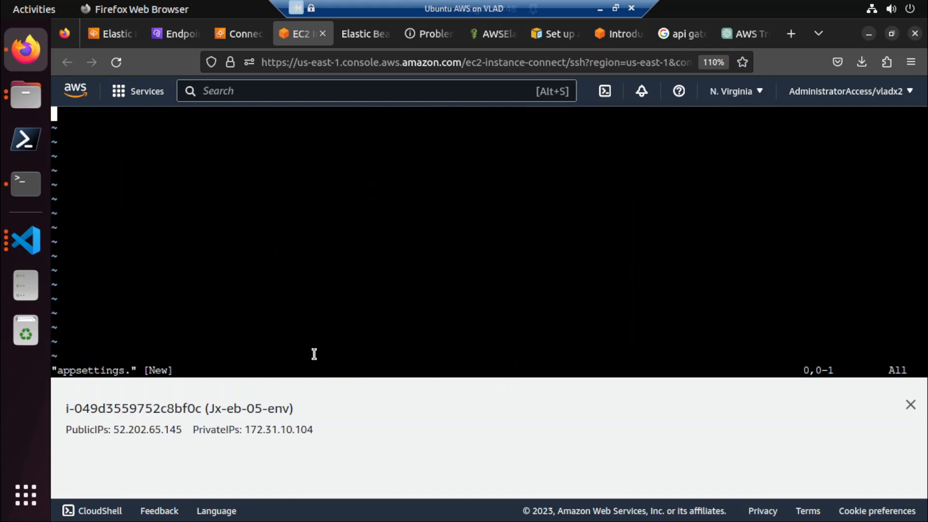
pyautogui.write(':q')
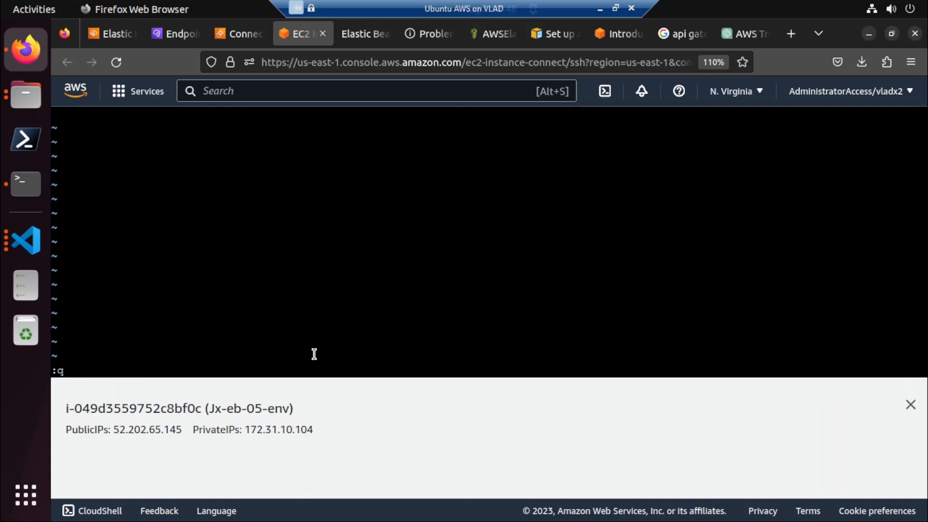
pyautogui.press('Return')
pyautogui.press('Up')
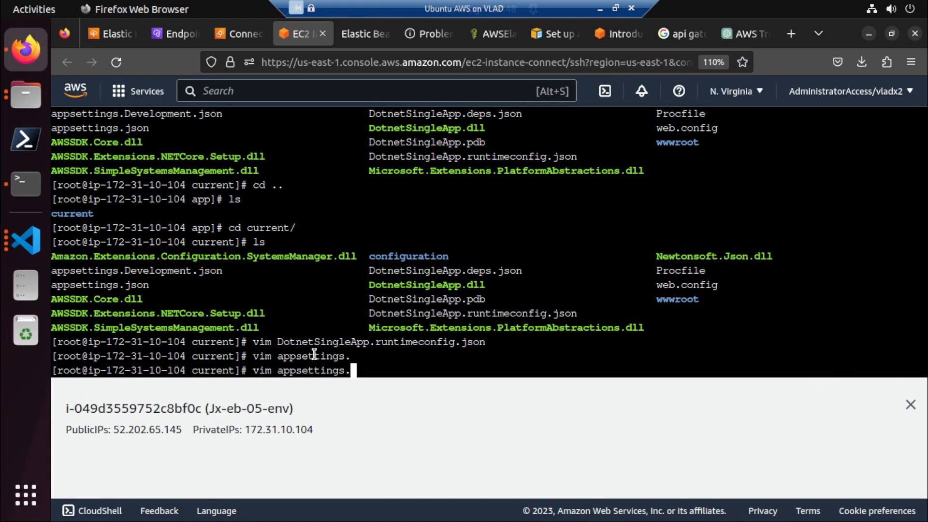
pyautogui.write('json')
pyautogui.press('Return')
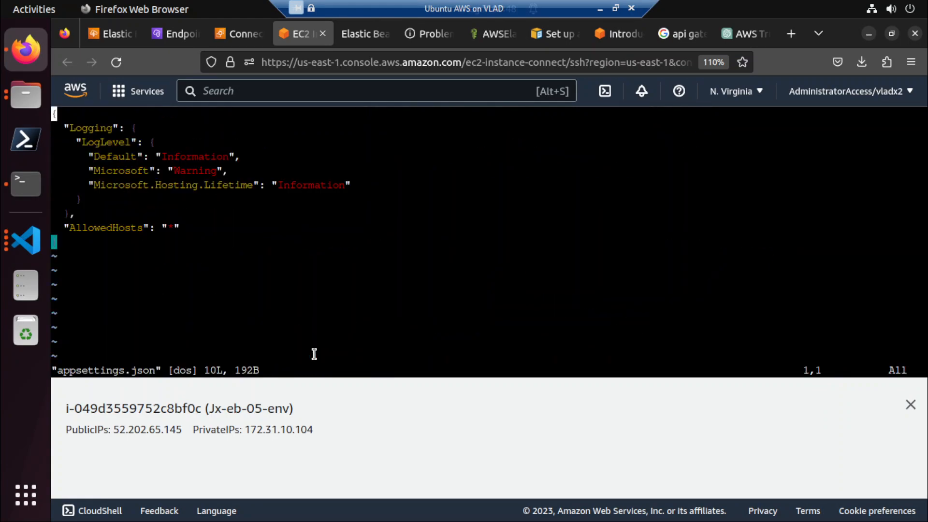
# Compare the project's appsettings.json and appsettings.Development.json with the deployed appsettings.json, and quit vim.
pyautogui.hotkey('alt', 'Tab')
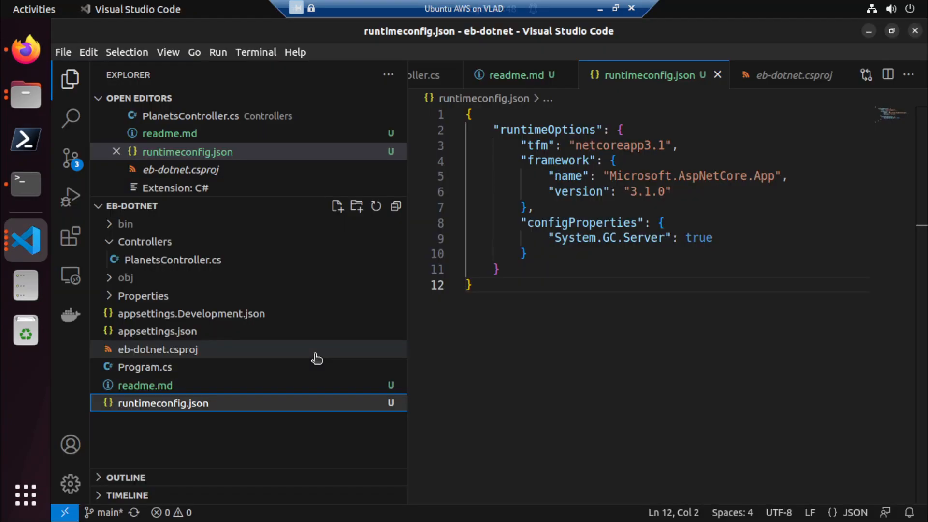
pyautogui.click(230, 336)
pyautogui.hotkey('alt', 'Tab')
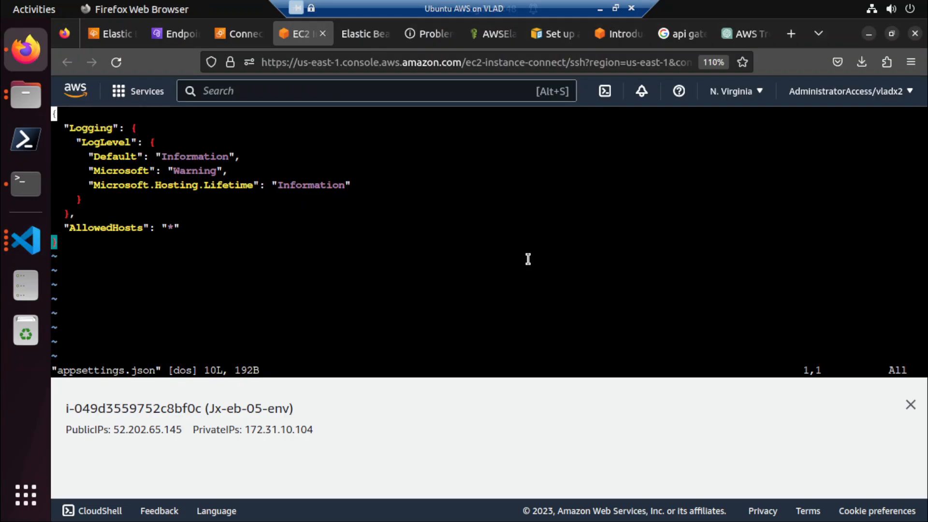
pyautogui.hotkey('alt', 'Tab')
pyautogui.hotkey('alt', 'Tab')
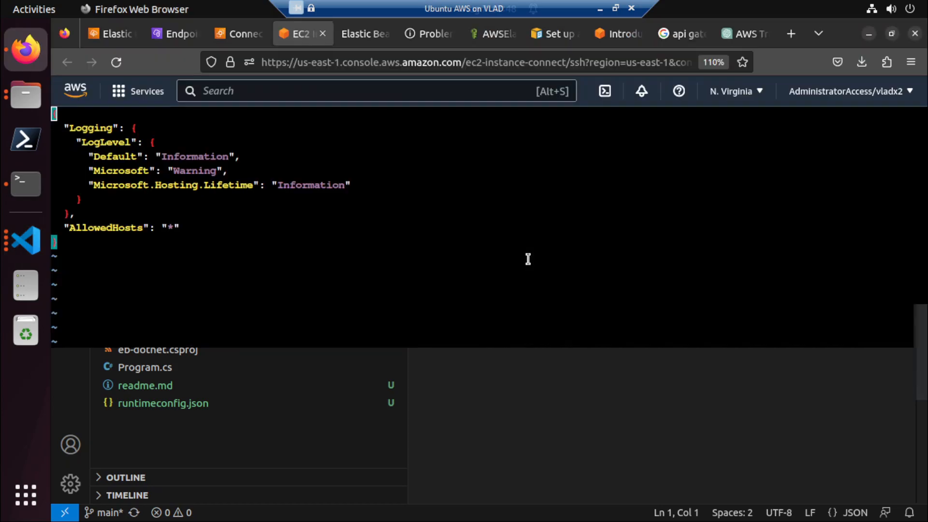
pyautogui.hotkey('alt', 'Tab')
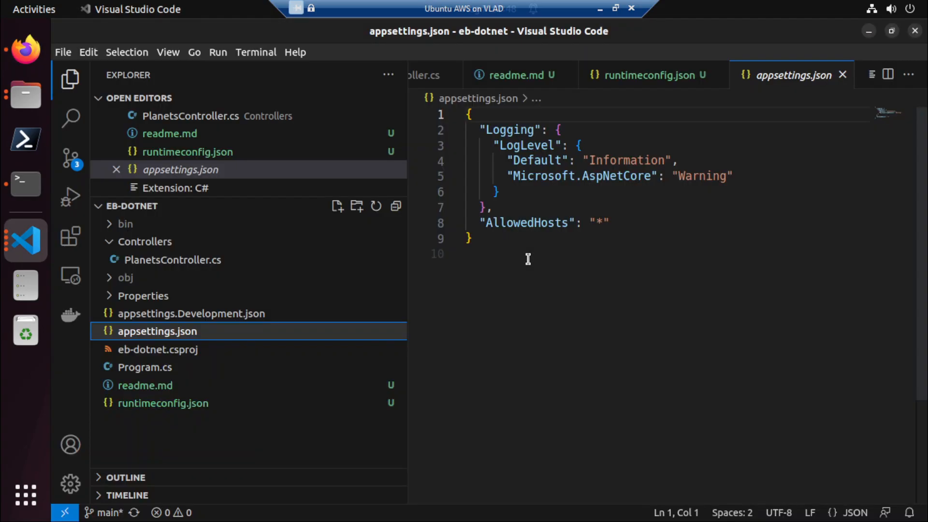
pyautogui.click(281, 314)
pyautogui.hotkey('alt', 'Tab')
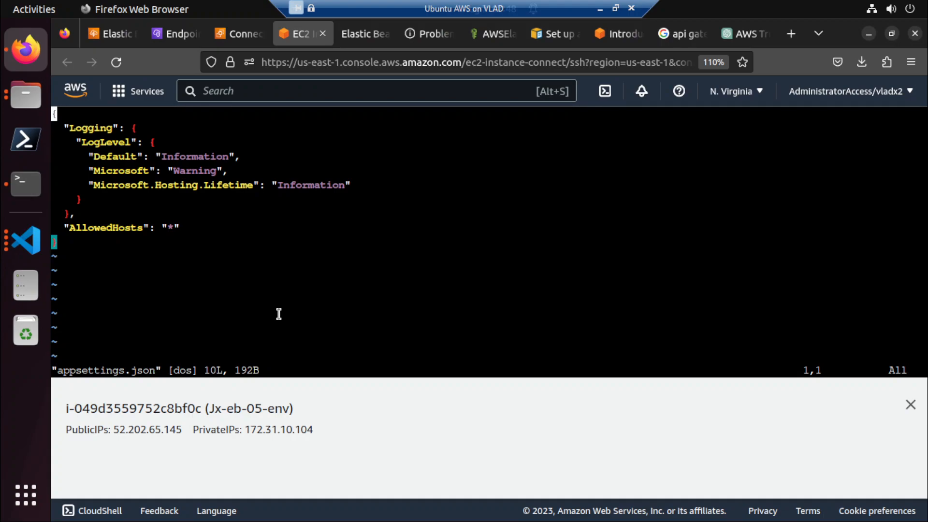
pyautogui.write(':q')
pyautogui.press('Return')
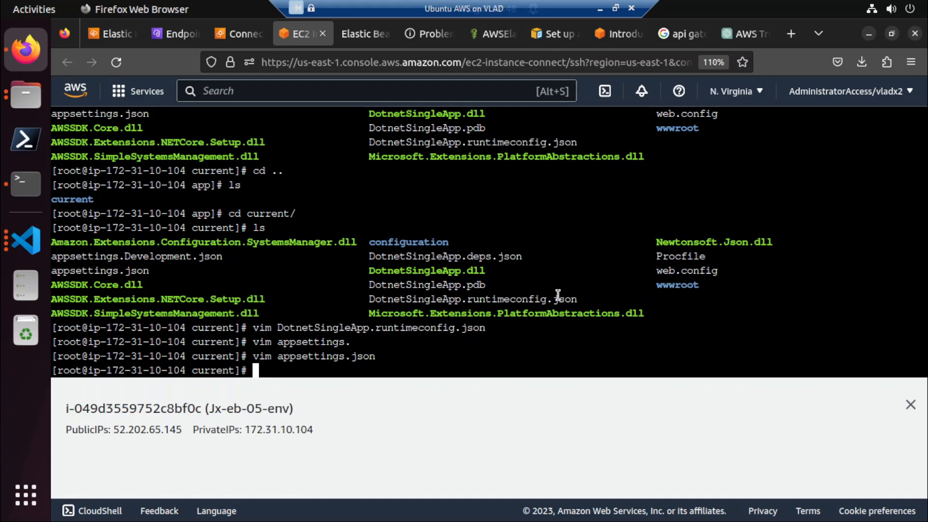
# Check the project's file list against the deployed files, and return to the Jx-eb-06-env environment overview.
pyautogui.hotkey('alt', 'Tab')
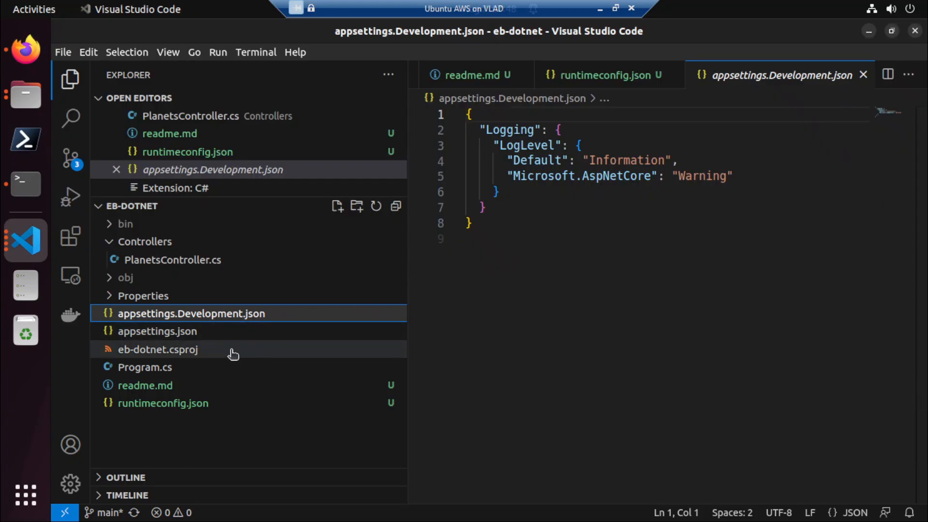
pyautogui.hotkey('alt', 'Tab')
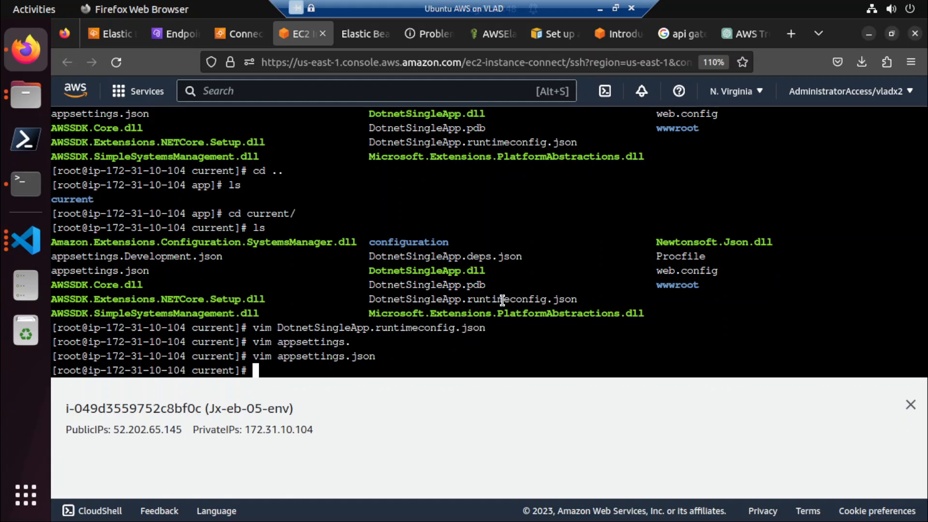
pyautogui.click(164, 36)
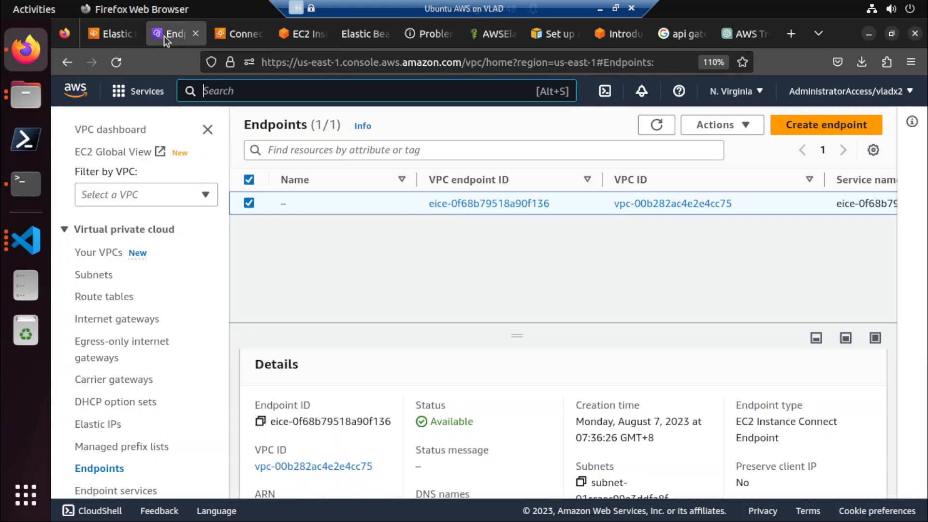
pyautogui.click(119, 34)
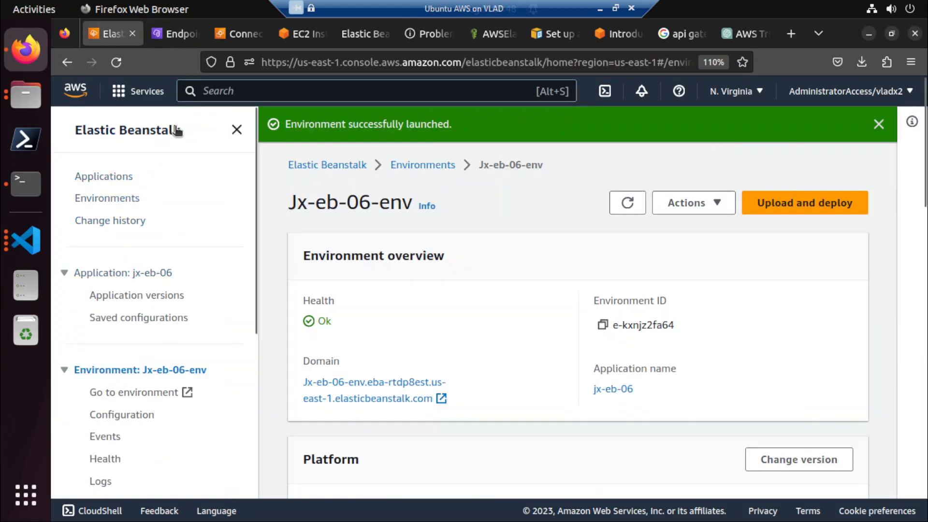
# Open the Elastic Beanstalk applications list and close the Jx-eb-05-env instance's terminal session.
pyautogui.click(102, 177)
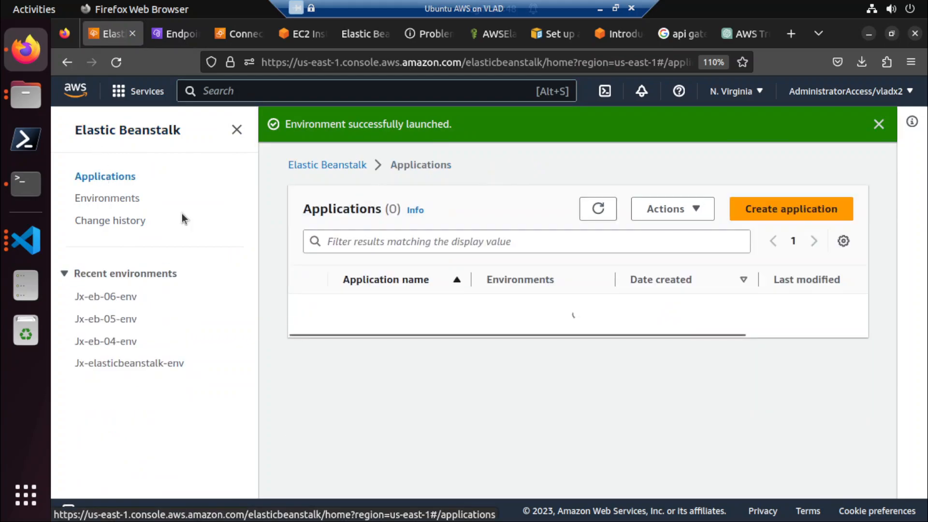
pyautogui.click(248, 37)
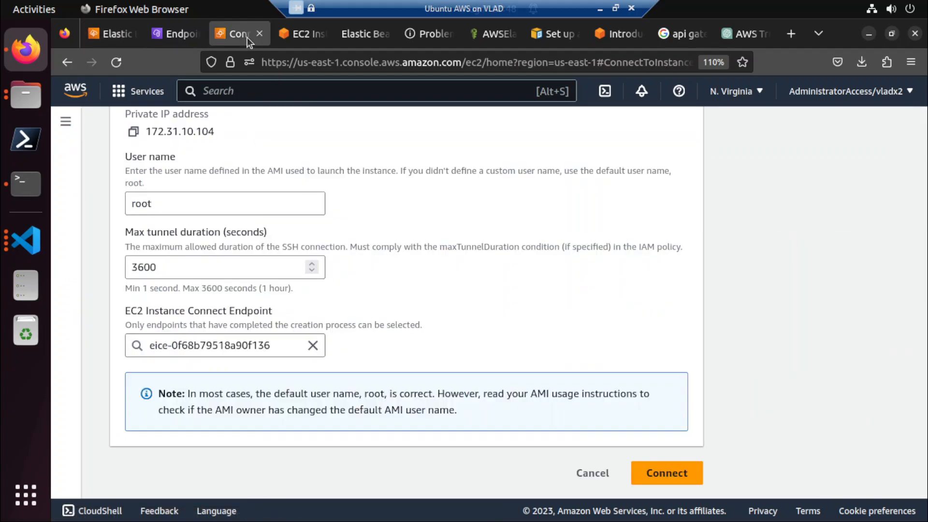
pyautogui.click(298, 36)
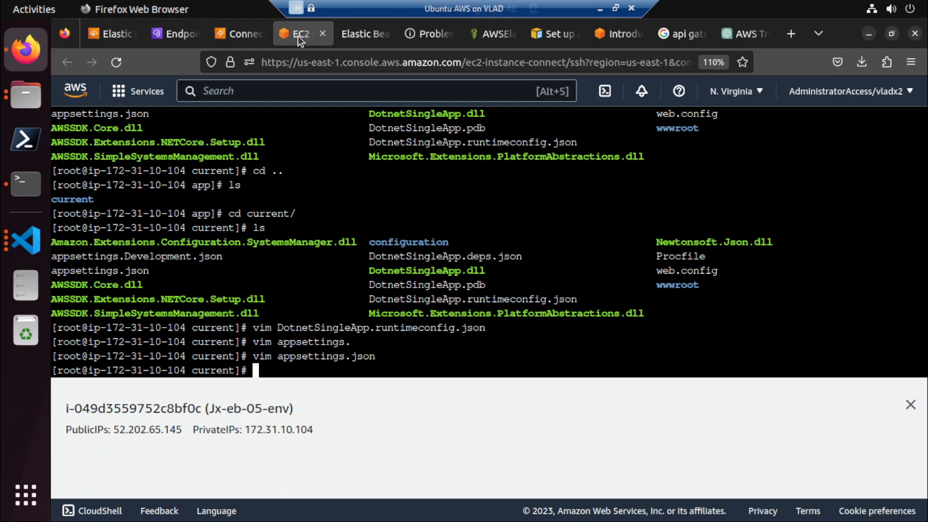
pyautogui.click(323, 34)
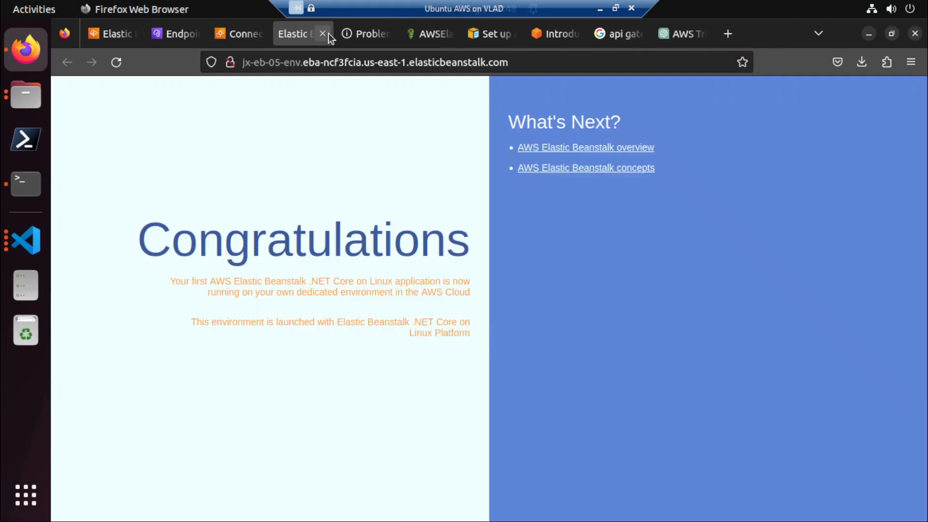
# Start a new EC2 Instance Connect session to the Jx-eb-05-env instance as root through the existing endpoint.
pyautogui.click(233, 33)
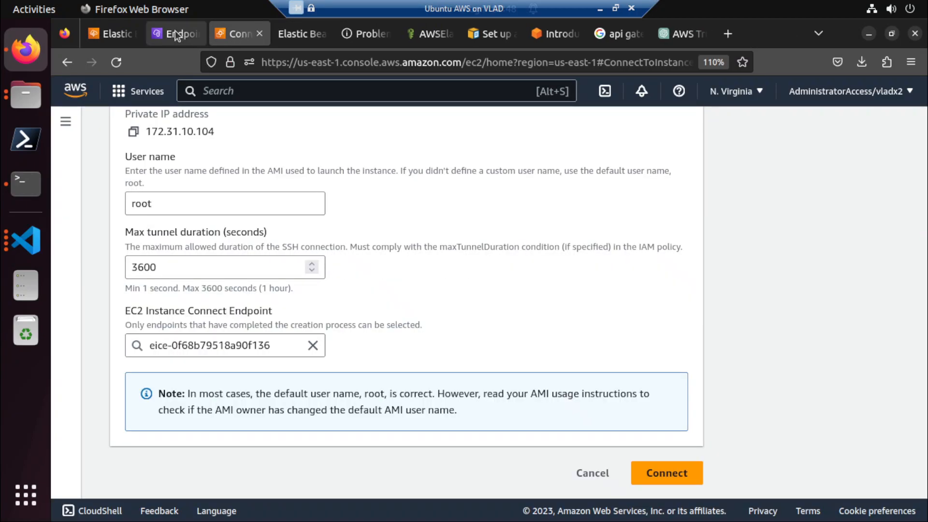
pyautogui.click(172, 35)
pyautogui.click(237, 30)
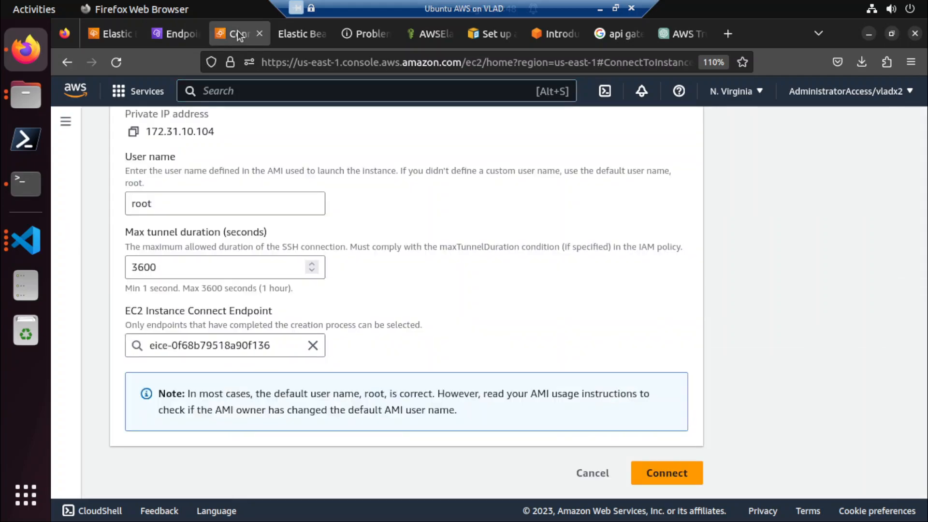
pyautogui.click(663, 472)
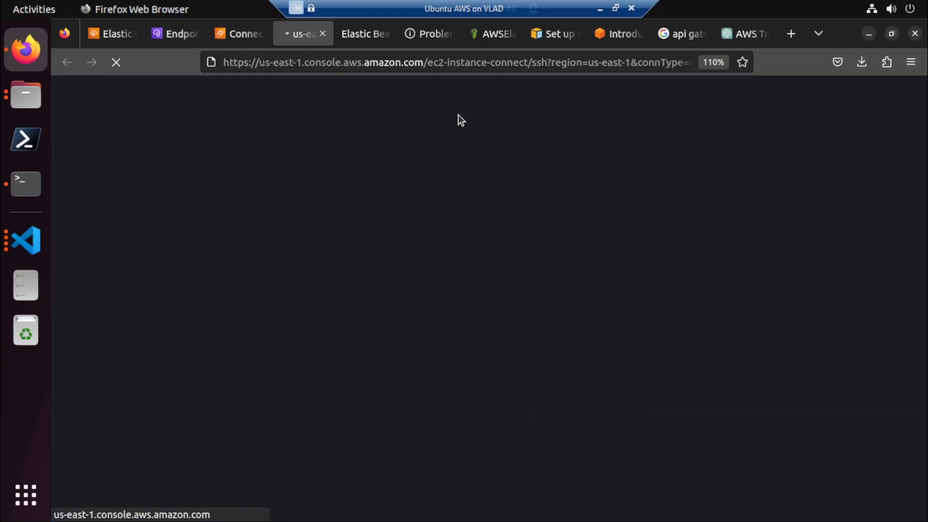
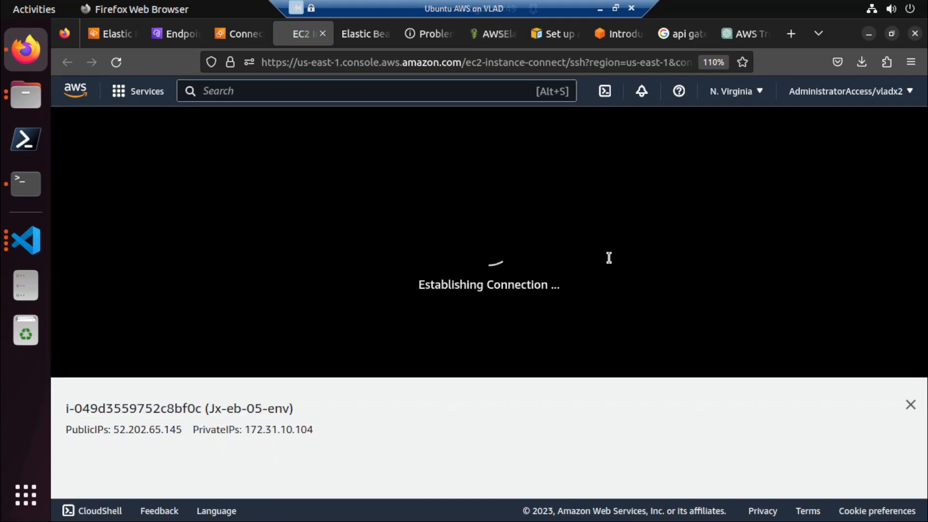
# Reload the jx-eb-05-env website and return to the EC2 instance terminal.
pyautogui.click(489, 34)
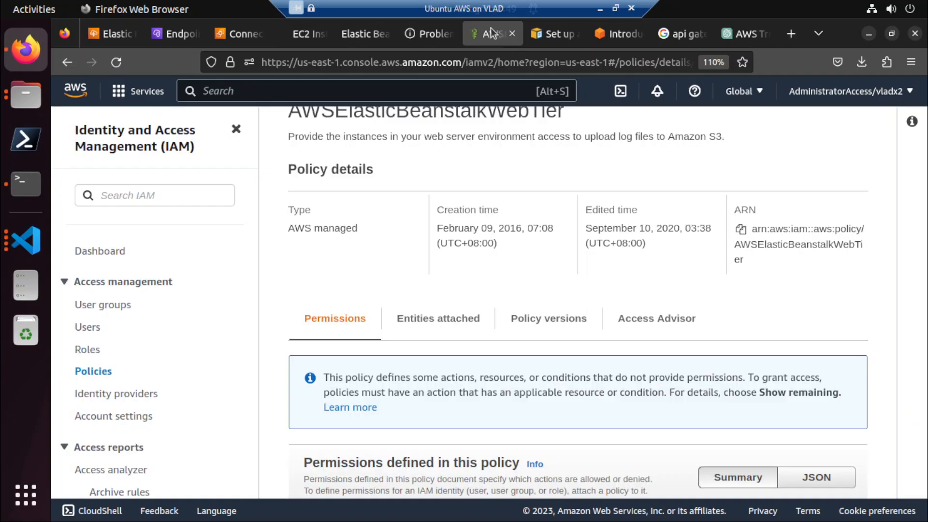
pyautogui.click(351, 39)
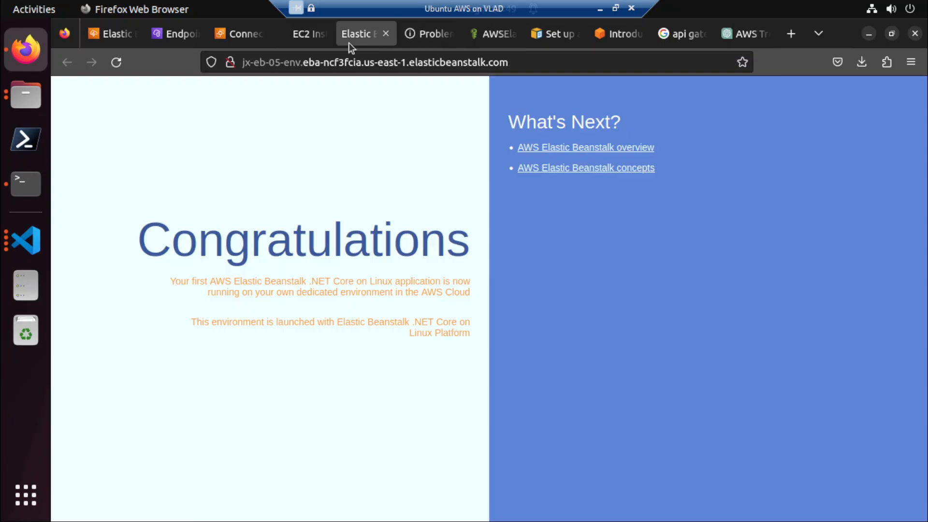
pyautogui.click(116, 62)
pyautogui.click(297, 34)
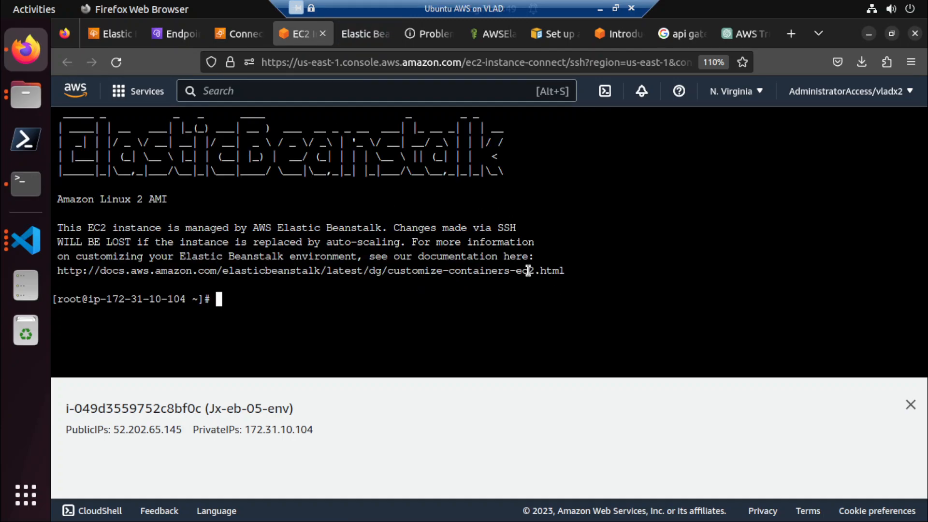
# Go to the instance's root directory, enter var, and list the contents of both directories.
pyautogui.write('cd ../..')
pyautogui.press('Return')
pyautogui.write('ls')
pyautogui.press('Return')
pyautogui.write('cd ')
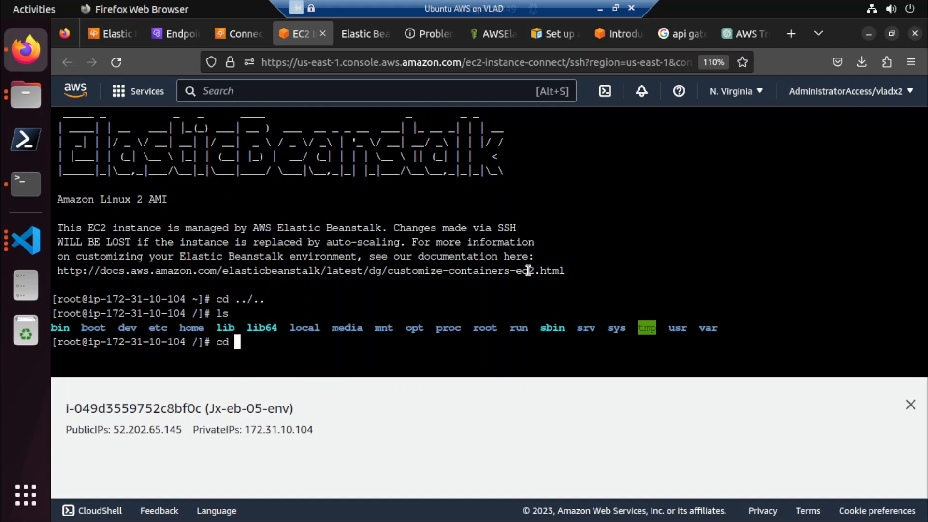
pyautogui.write('var/')
pyautogui.press('Return')
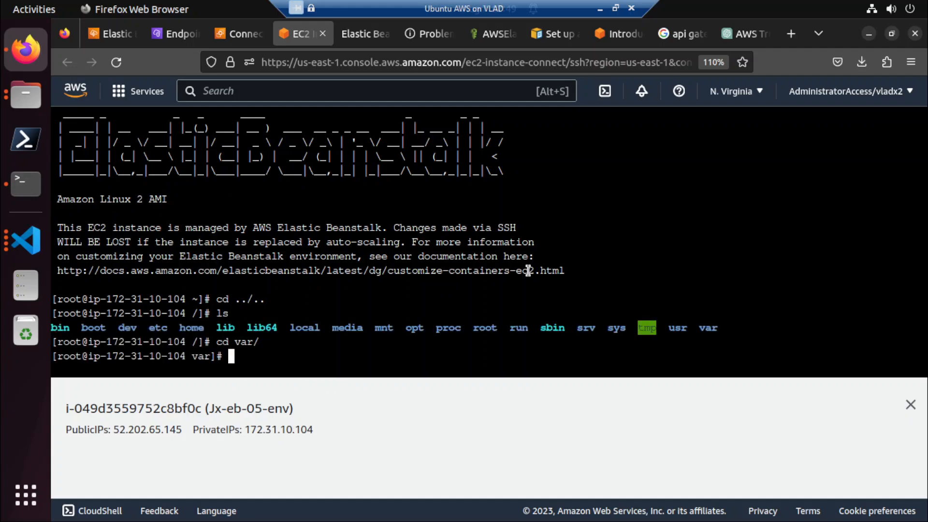
pyautogui.write('ls')
pyautogui.press('Return')
# Enter the app directory and its current subdirectory, listing the contents of each.
pyautogui.write('cd ')
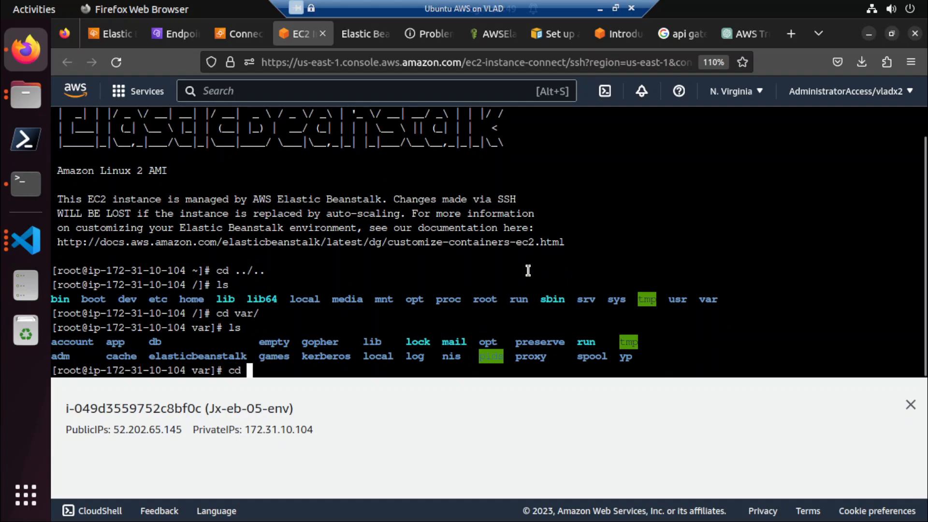
pyautogui.write('app/')
pyautogui.press('Return')
pyautogui.write('ls')
pyautogui.press('Return')
pyautogui.write('cd c')
pyautogui.press('Tab')
pyautogui.press('Return')
pyautogui.write('ls')
pyautogui.press('Return')
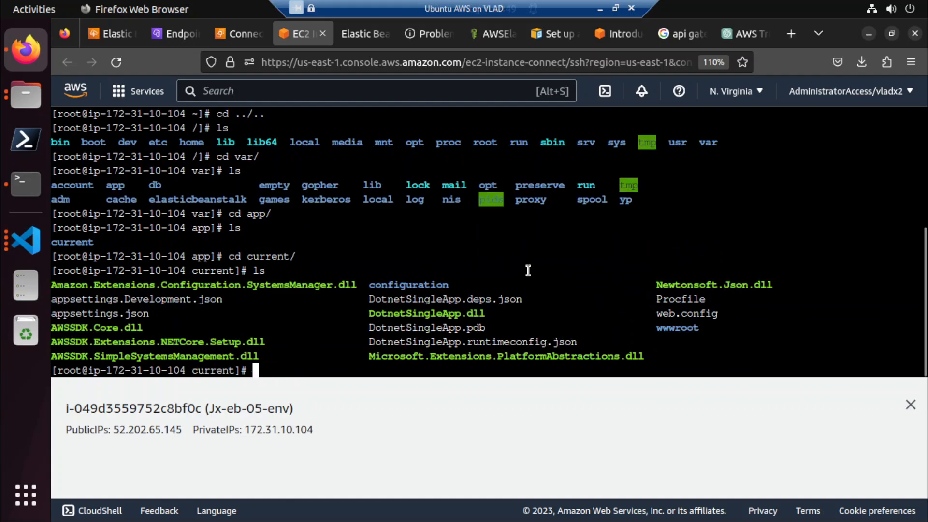
# Enter the wwwroot directory of the deployed application and list its files.
pyautogui.write('cd w')
pyautogui.press('Tab')
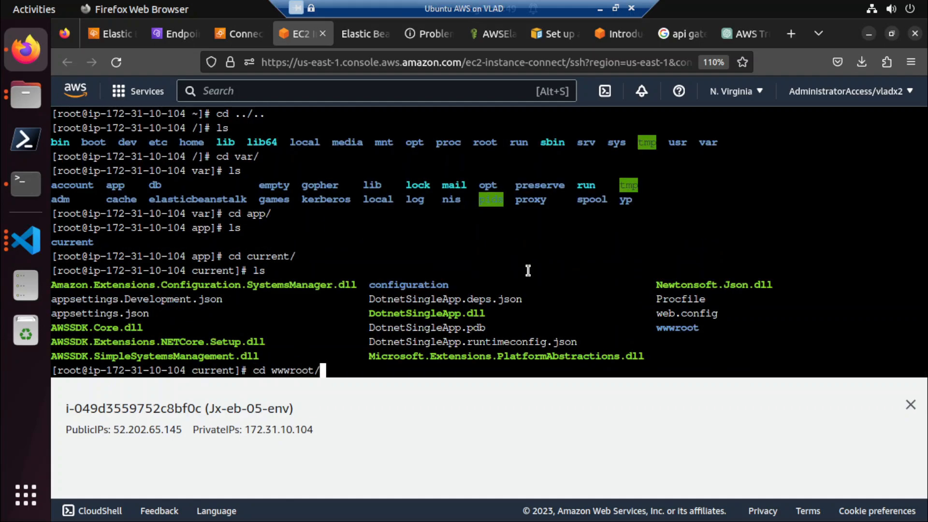
pyautogui.press('Return')
pyautogui.write('ls')
pyautogui.press('Return')
# Open index.html in vim.
pyautogui.write('code')
pyautogui.press('BackSpace')
pyautogui.press('BackSpace')
pyautogui.press('BackSpace')
pyautogui.press('BackSpace')
pyautogui.write('vim in')
pyautogui.press('Tab')
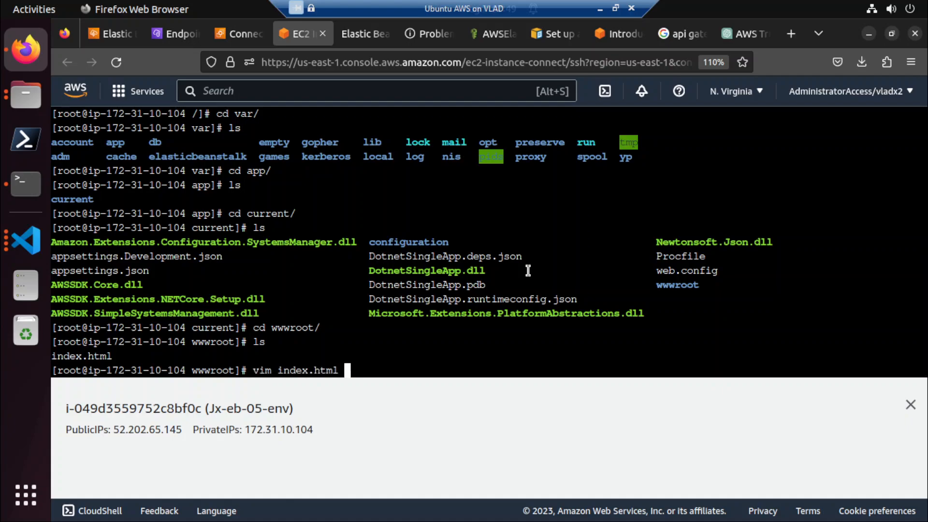
pyautogui.press('Return')
# Insert a new line directly after the opening <ul> tag under the "What's Next?" heading.
pyautogui.press('Down')
pyautogui.press('Down')
pyautogui.press('Down')
pyautogui.press('Down')
pyautogui.press('Down')
pyautogui.press('Down')
pyautogui.press('Down')
pyautogui.press('Down')
pyautogui.press('Down')
pyautogui.press('Down')
pyautogui.press('Down')
pyautogui.press('Down')
pyautogui.press('Down')
pyautogui.press('Down')
pyautogui.press('Down')
pyautogui.press('Down')
pyautogui.press('Down')
pyautogui.press('Down')
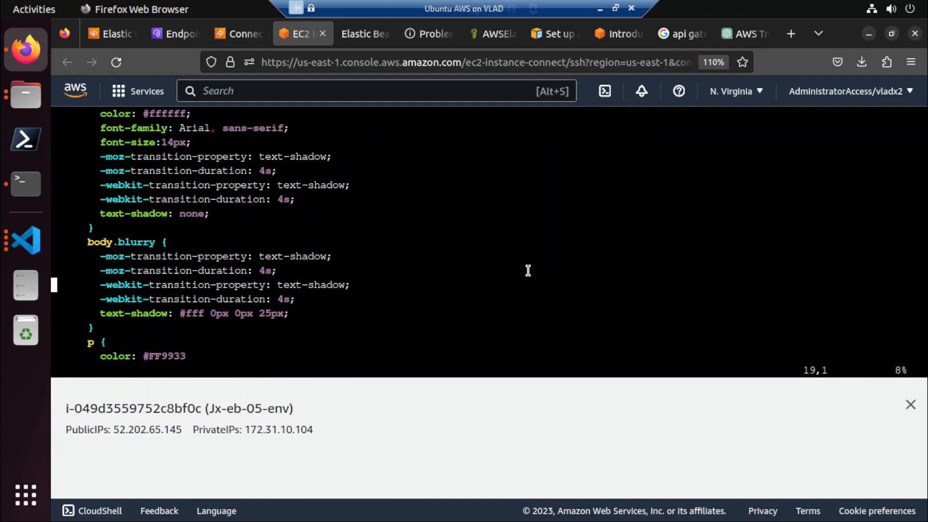
pyautogui.scroll(-5, 247, 259)
pyautogui.moveTo(229, 257); pyautogui.dragTo(270, 256)
pyautogui.click(264, 256)
pyautogui.scroll(-20, 261, 256)
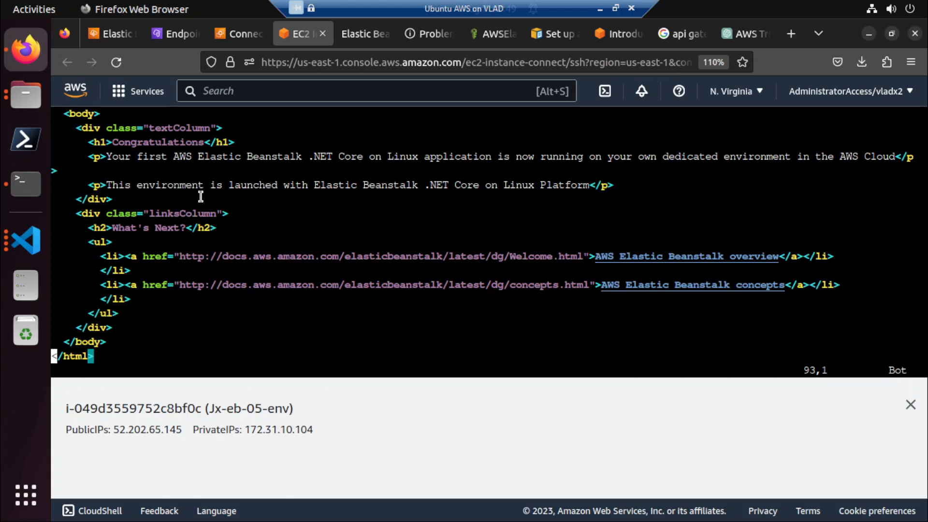
pyautogui.press('Up')
pyautogui.press('Up')
pyautogui.press('Up')
pyautogui.press('Up')
pyautogui.press('Up')
pyautogui.press('Up')
pyautogui.press('Up')
pyautogui.press('Up')
pyautogui.press('Up')
pyautogui.press('Up')
pyautogui.press('Down')
pyautogui.press('Down')
pyautogui.press('End')
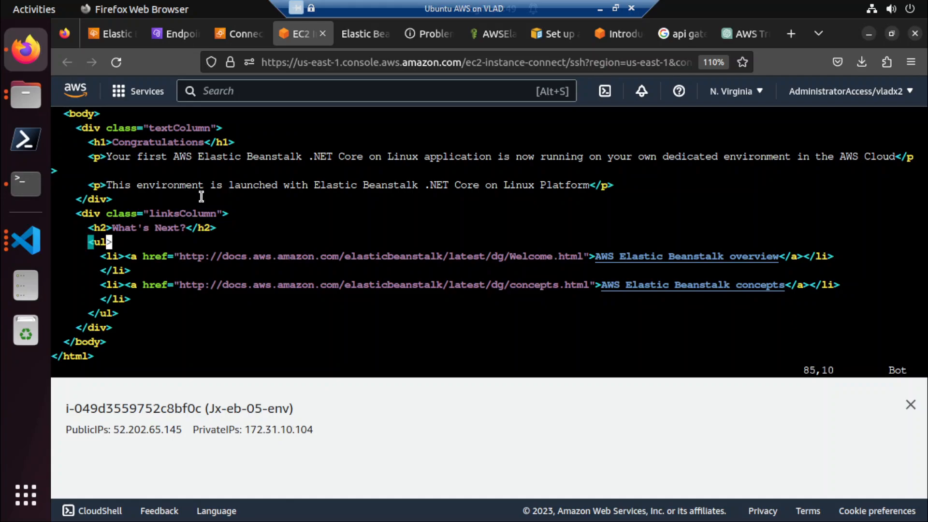
pyautogui.press('i')
pyautogui.press('End')
pyautogui.press('Return')
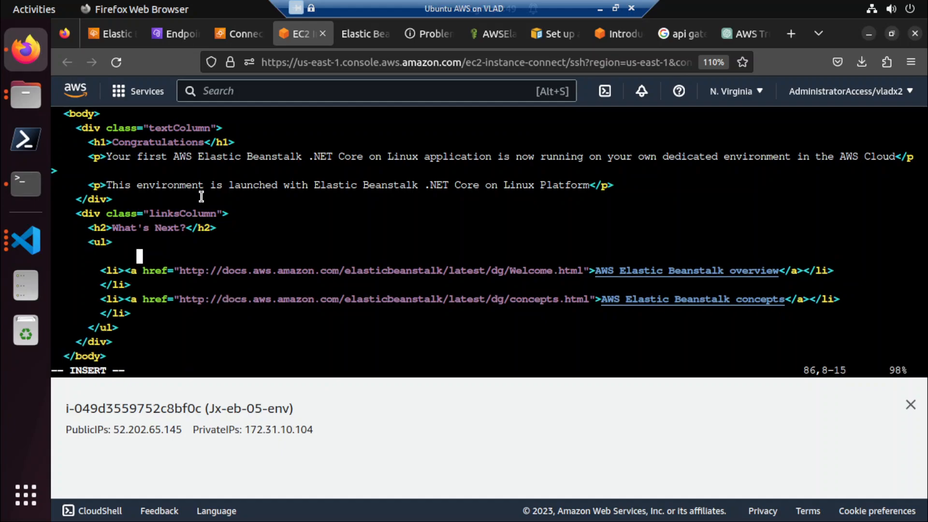
# Add an empty <li></li> element on the new line.
pyautogui.press('BackSpace')
pyautogui.press('BackSpace')
pyautogui.press('BackSpace')
pyautogui.press('BackSpace')
pyautogui.press('BackSpace')
pyautogui.press('BackSpace')
pyautogui.write('<li>')
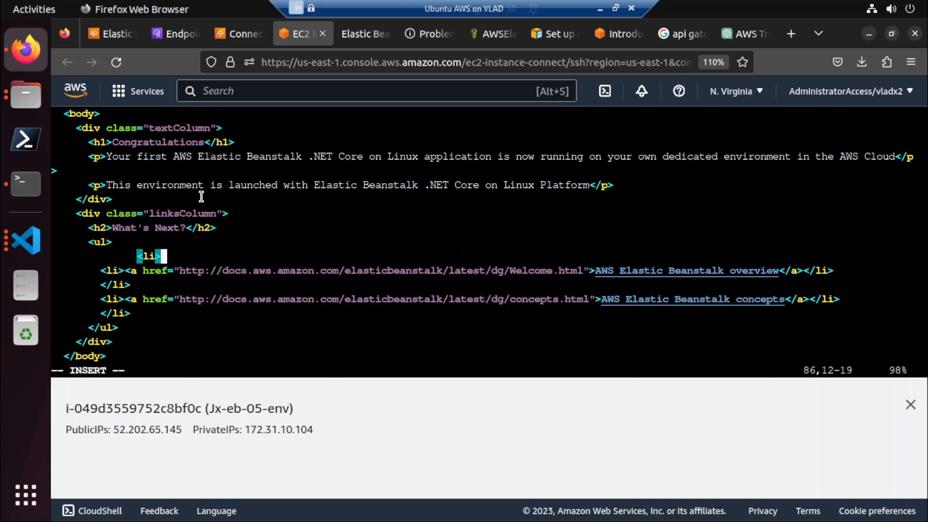
pyautogui.write('</li>')
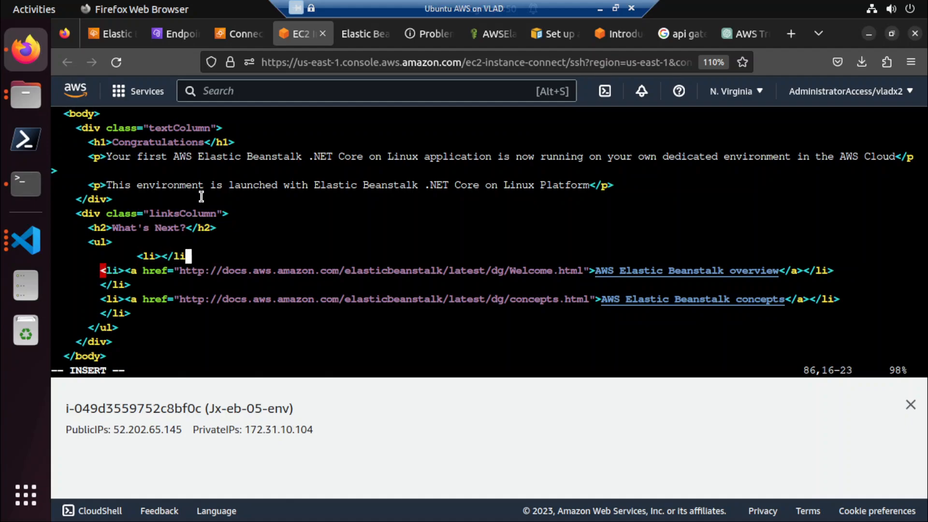
# Enter "Dotnetist does Elastic beanstalk" as the text of the new list item.
pyautogui.press('Left')
pyautogui.press('Left')
pyautogui.press('Left')
pyautogui.press('Left')
pyautogui.press('Left')
pyautogui.press('Left')
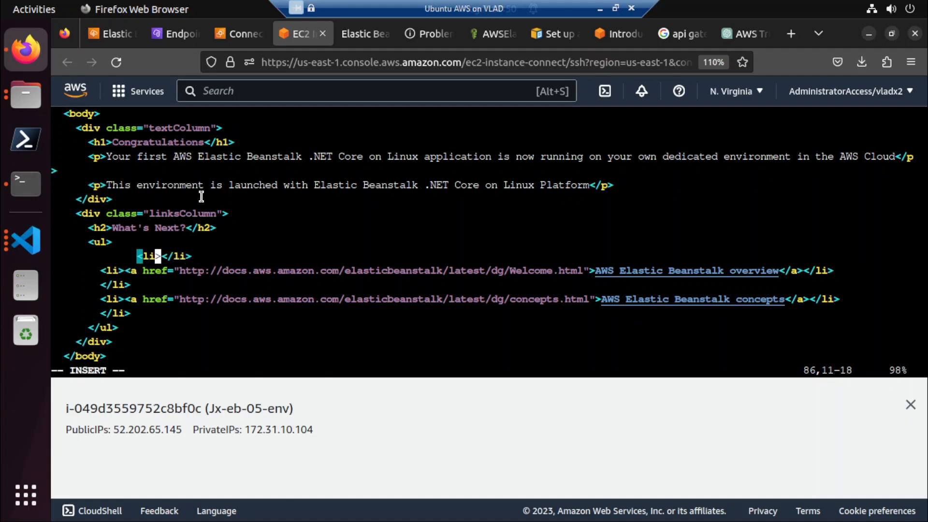
pyautogui.press('Right')
pyautogui.write('Dotnet')
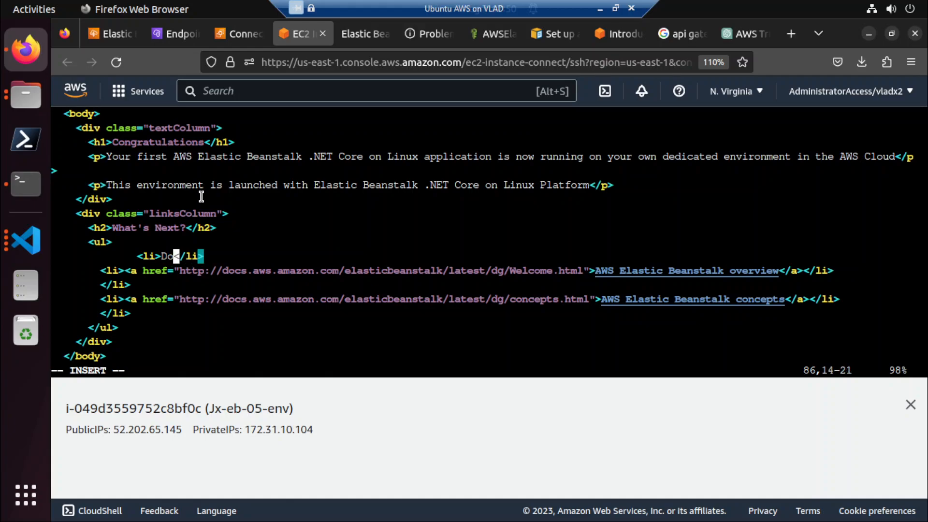
pyautogui.write('ist ')
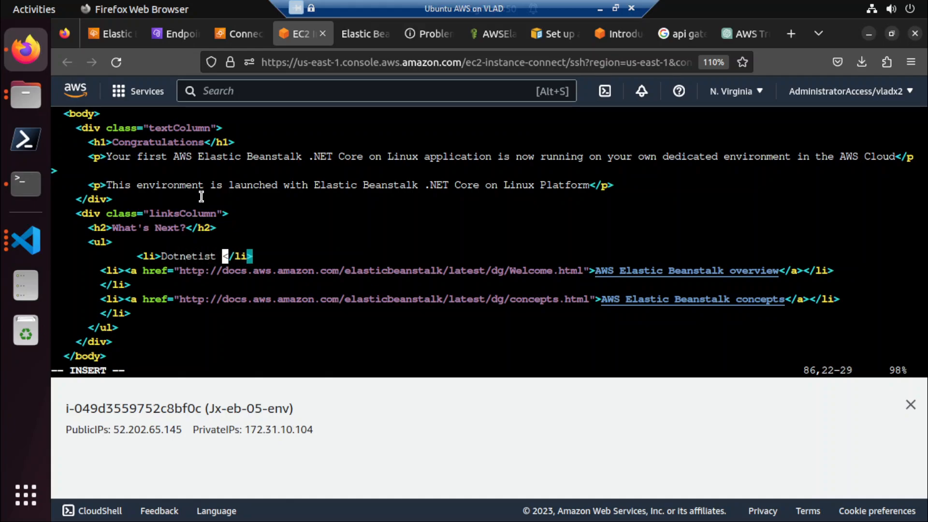
pyautogui.write('foes Elasti')
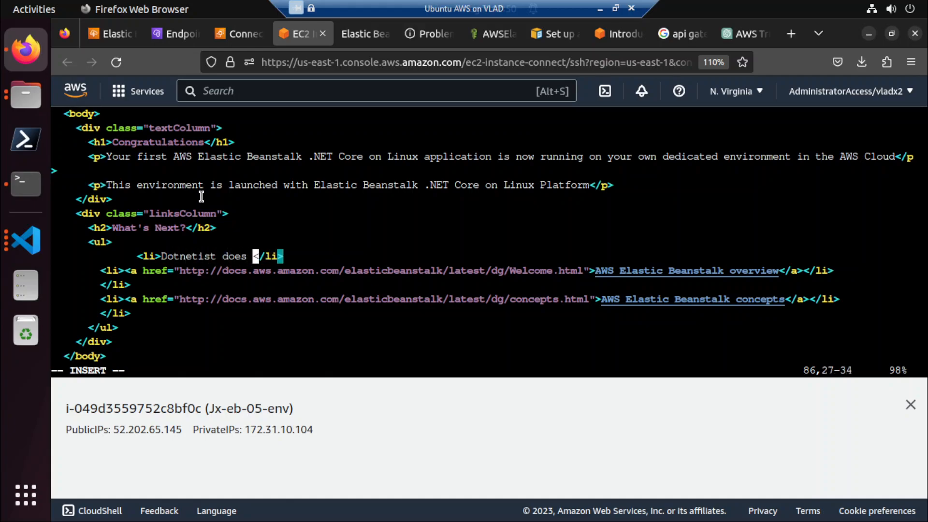
pyautogui.write('c beanstalk')
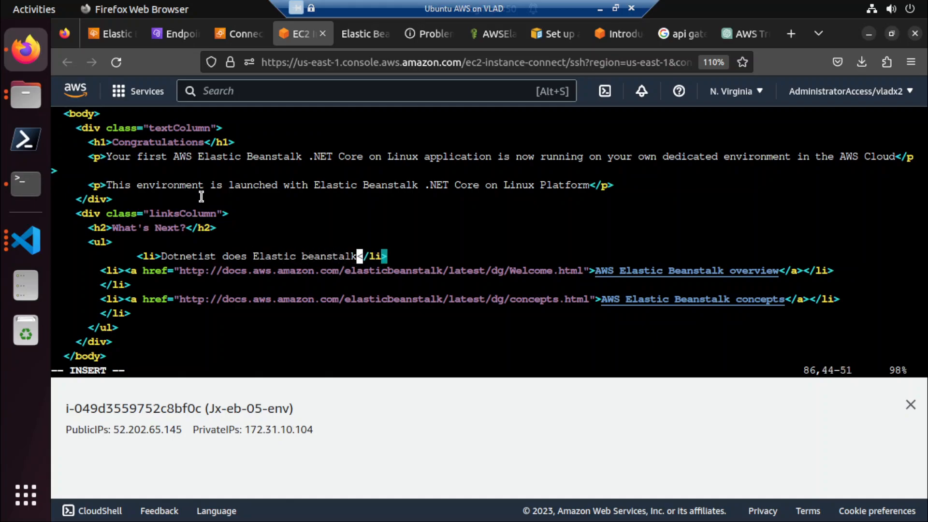
# Capitalize the word "Beanstalk" in the new list item, removing any stray characters.
pyautogui.press('Left')
pyautogui.press('Left')
pyautogui.press('Left')
pyautogui.press('Left')
pyautogui.press('Left')
pyautogui.press('Left')
pyautogui.press('Left')
pyautogui.press('Left')
pyautogui.press('Left')
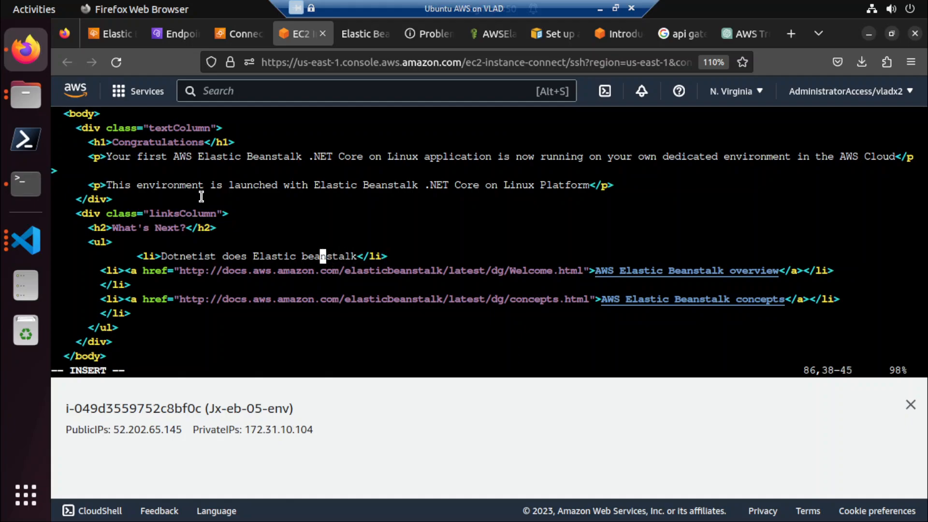
pyautogui.press('Right')
pyautogui.press('BackSpace')
pyautogui.press('F11')
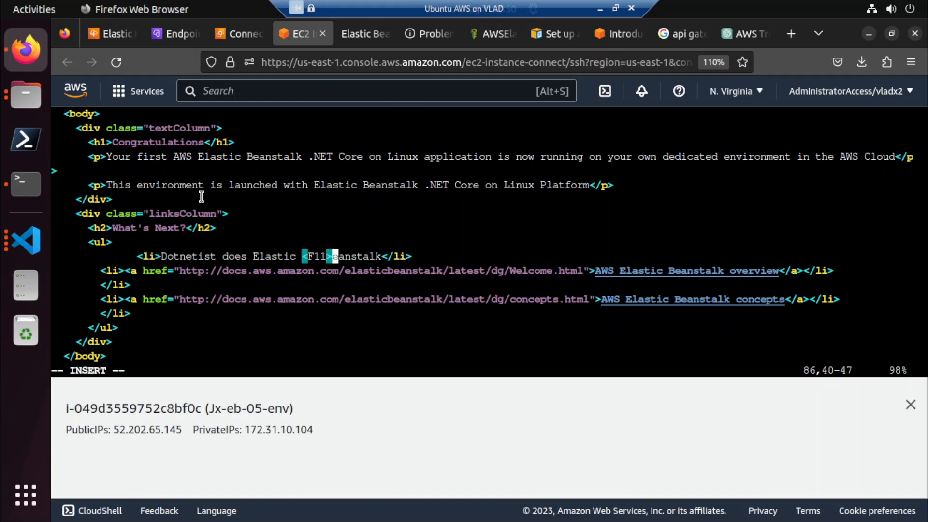
pyautogui.write('B')
pyautogui.press('Left')
pyautogui.press('BackSpace')
pyautogui.press('BackSpace')
pyautogui.press('BackSpace')
pyautogui.press('BackSpace')
pyautogui.press('BackSpace')
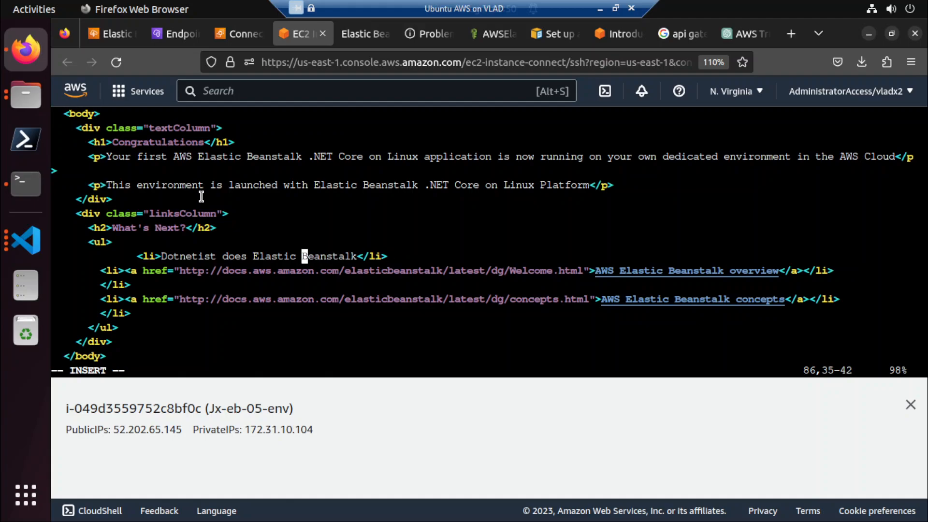
# Save index.html and quit vim, and reload the jx-eb-05-env website to check the edit.
pyautogui.press('Escape')
pyautogui.write(':wq')
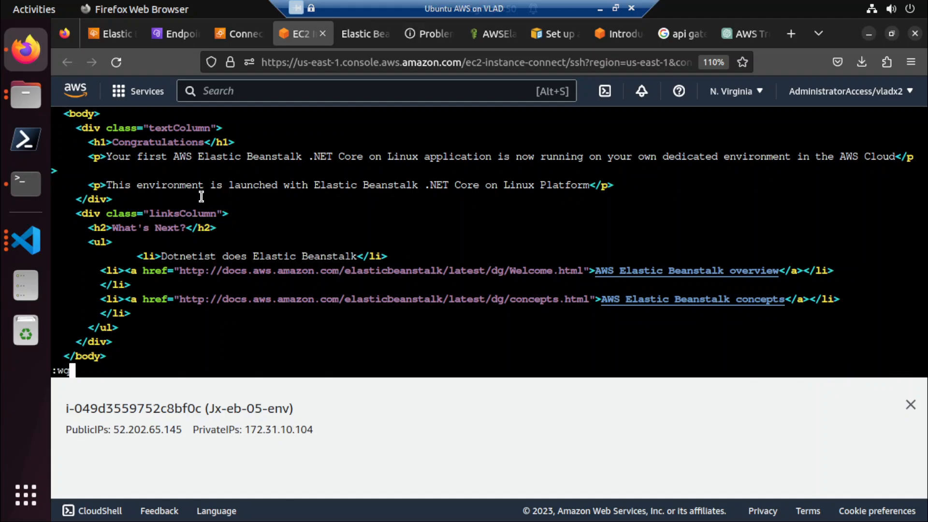
pyautogui.press('Return')
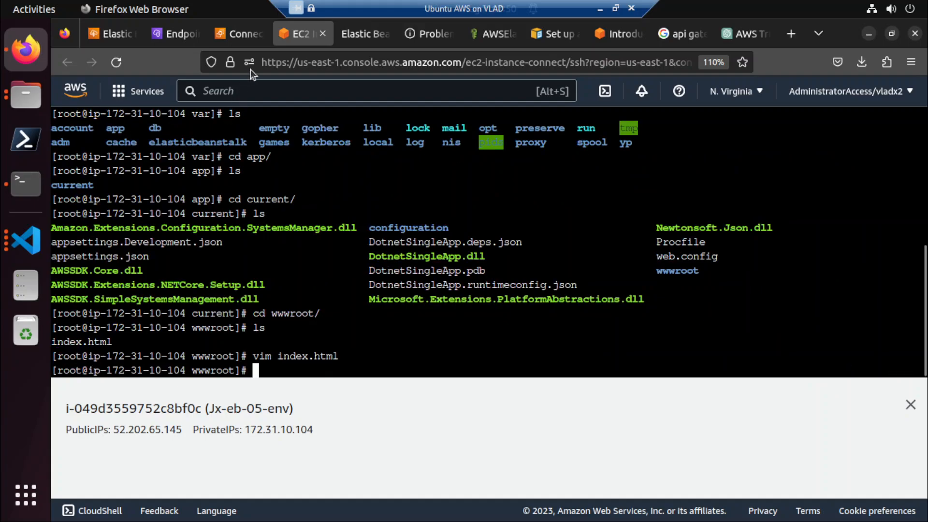
pyautogui.click(370, 38)
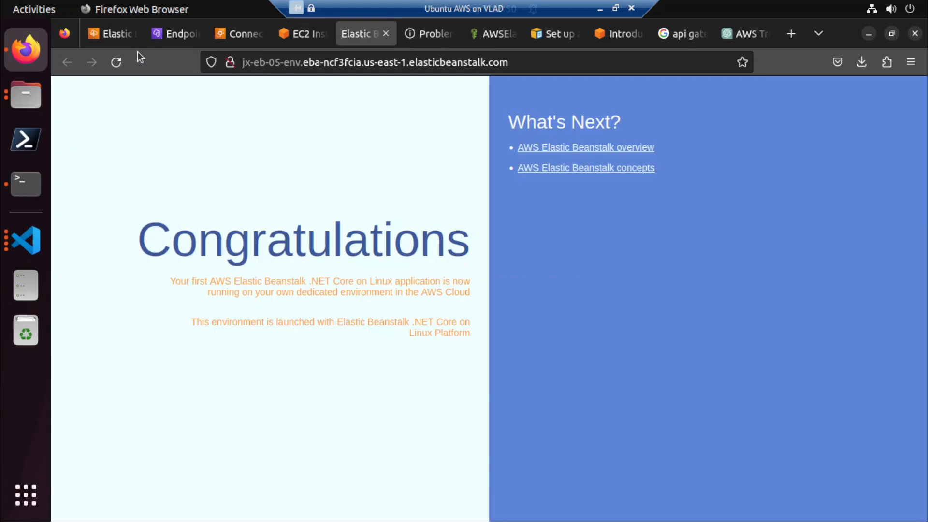
pyautogui.click(116, 62)
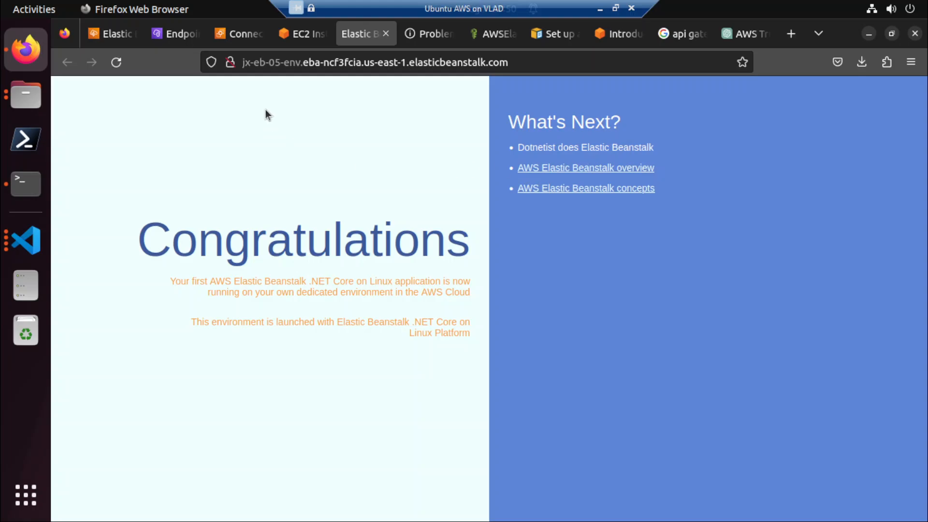
# Go back to the AWS console's Elastic Beanstalk page and reopen the service from the recently visited services.
pyautogui.click(95, 39)
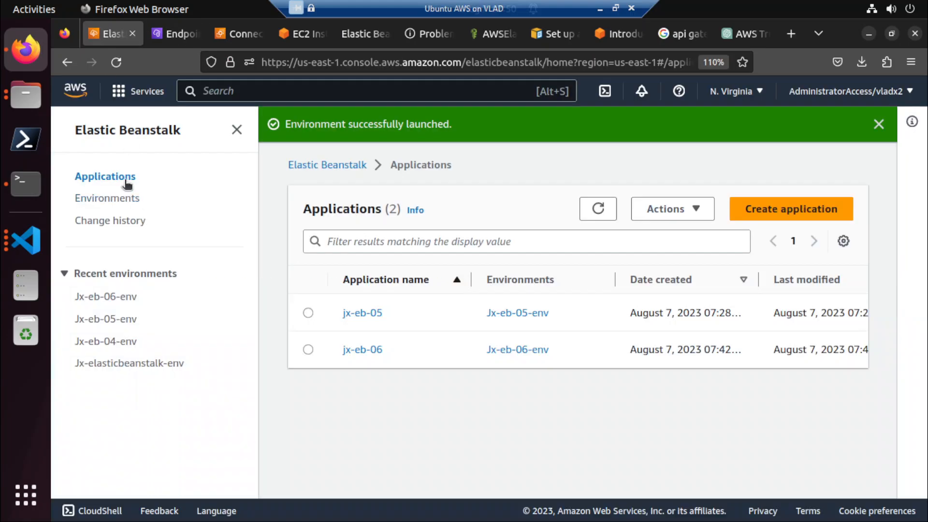
pyautogui.click(145, 130)
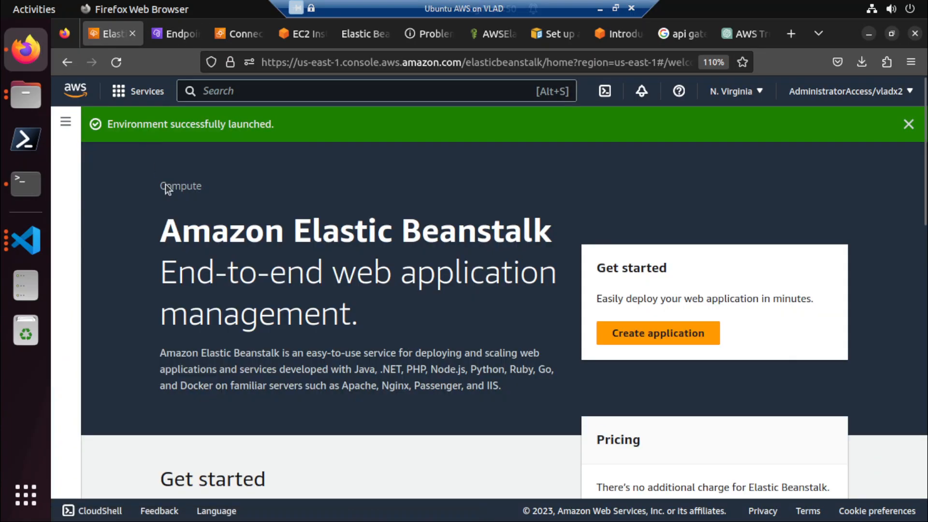
pyautogui.click(136, 91)
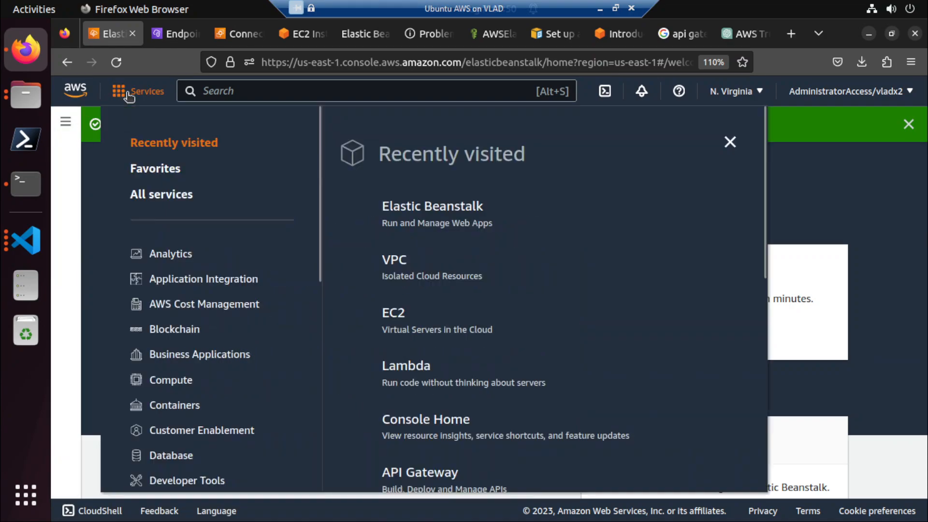
pyautogui.click(454, 206)
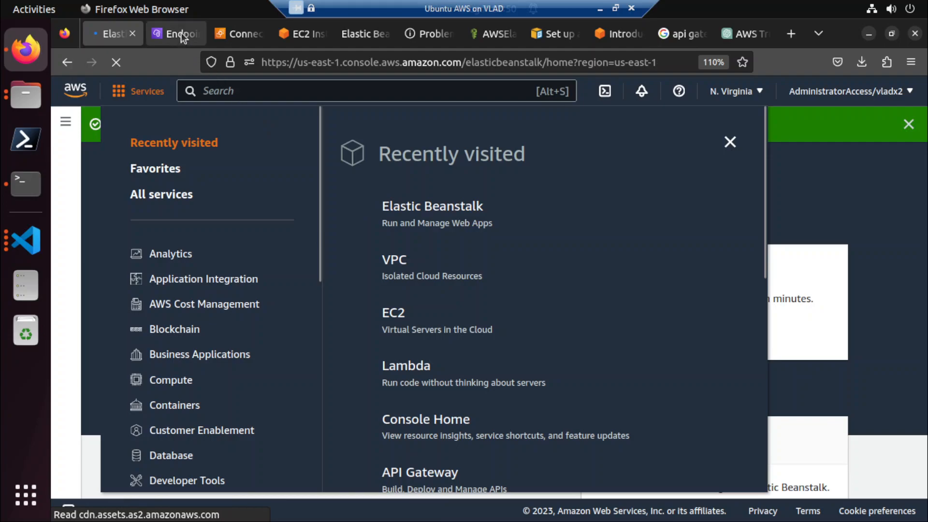
# Delete the EC2 Instance Connect endpoint from the VPC endpoints list, confirming with "delete".
pyautogui.click(181, 33)
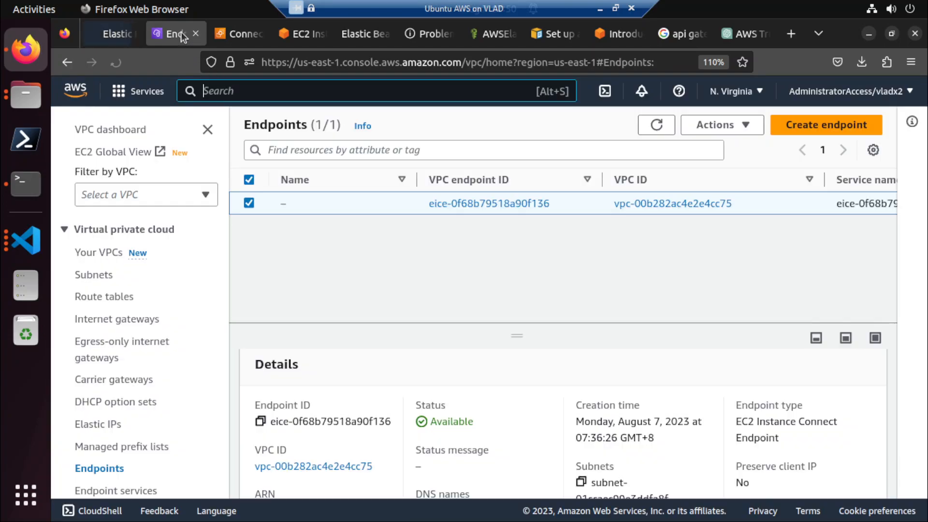
pyautogui.click(735, 127)
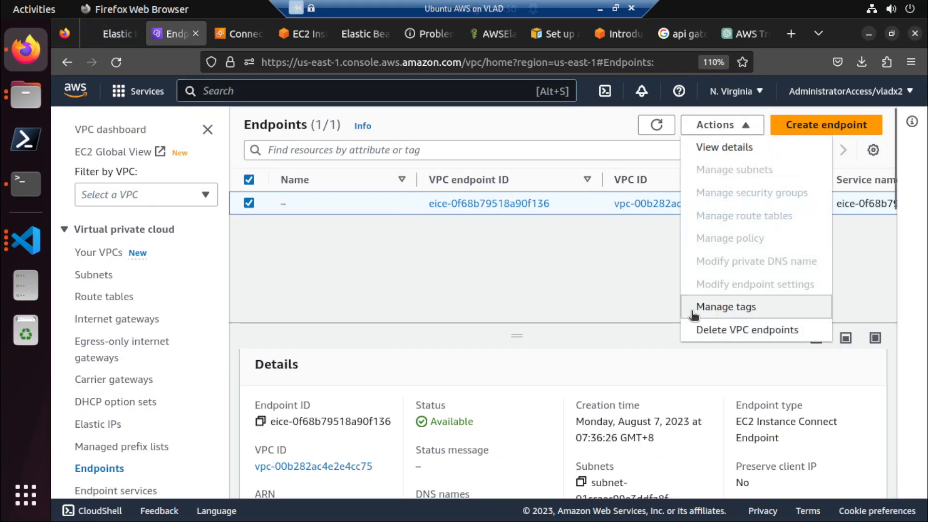
pyautogui.click(709, 330)
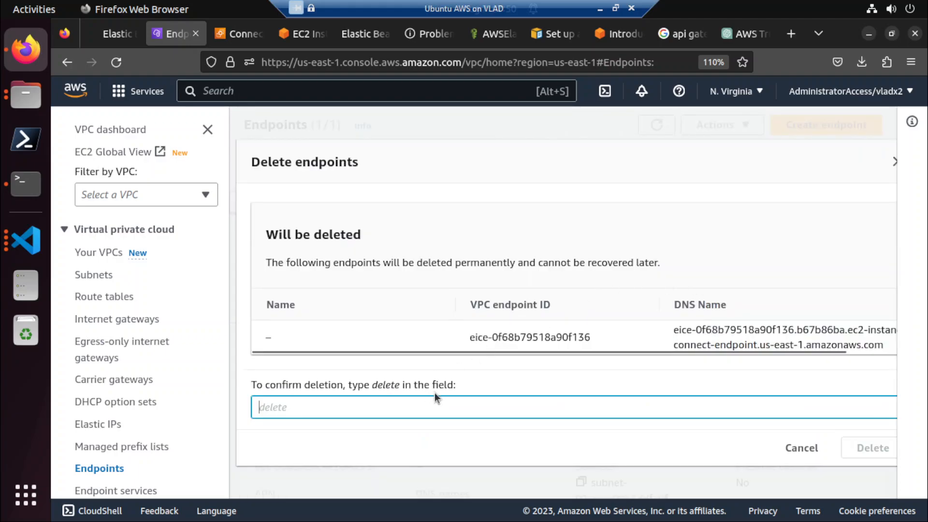
pyautogui.write('delete')
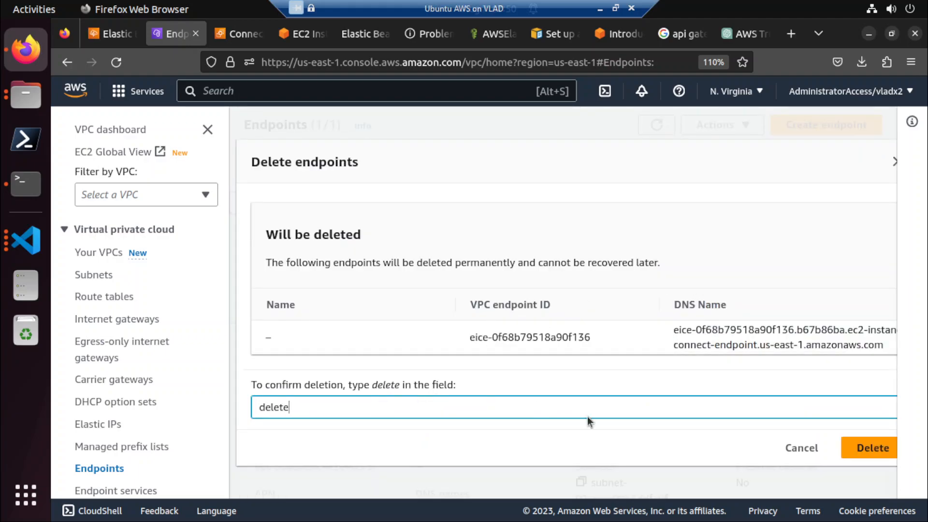
pyautogui.click(873, 446)
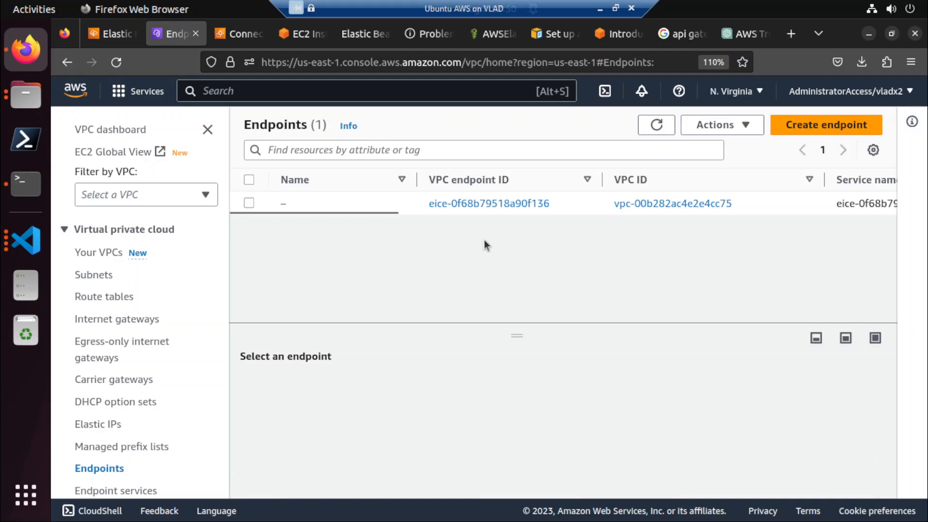
# Delete the jx-eb-05 application in Elastic Beanstalk, confirming with its application name.
pyautogui.click(107, 33)
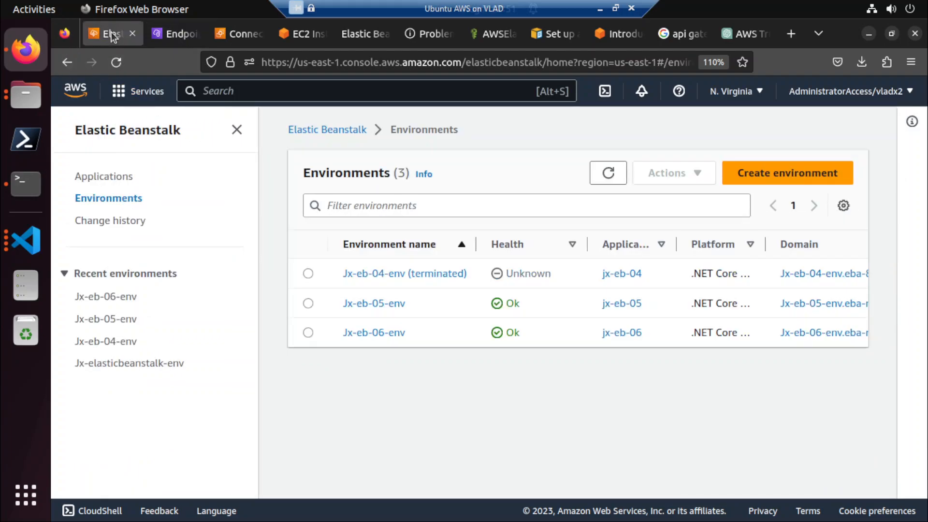
pyautogui.click(307, 303)
pyautogui.click(659, 173)
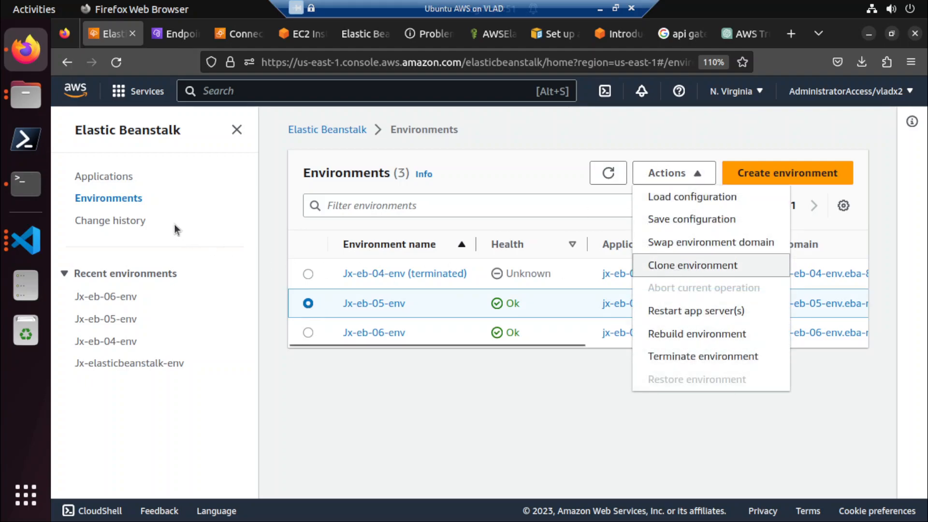
pyautogui.click(122, 181)
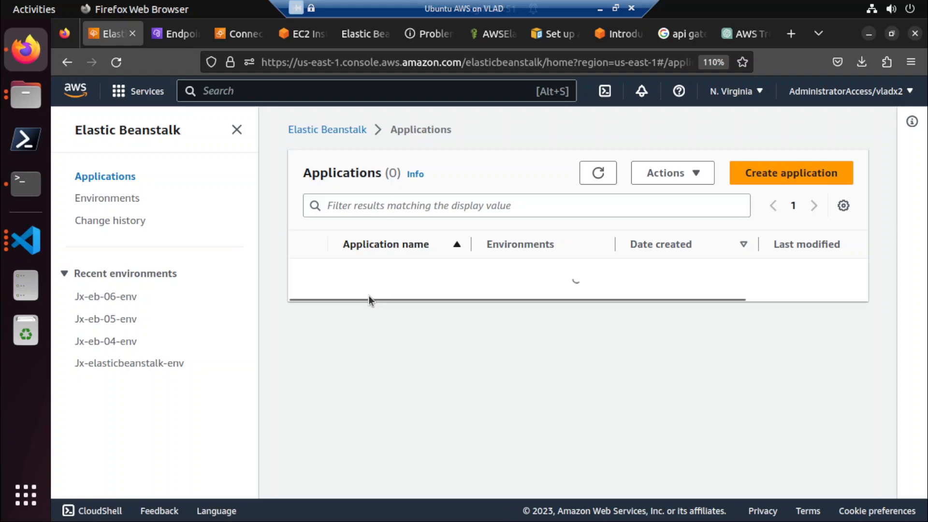
pyautogui.click(308, 278)
pyautogui.click(664, 173)
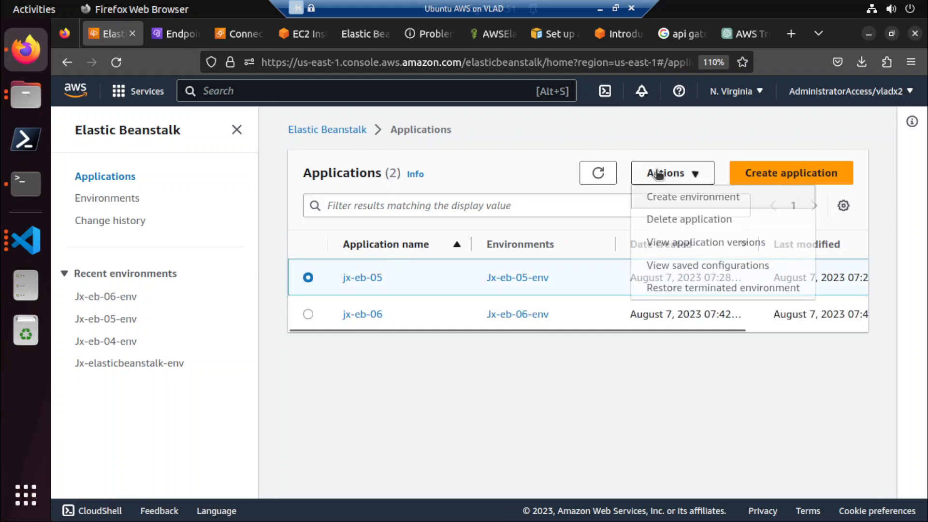
pyautogui.click(666, 219)
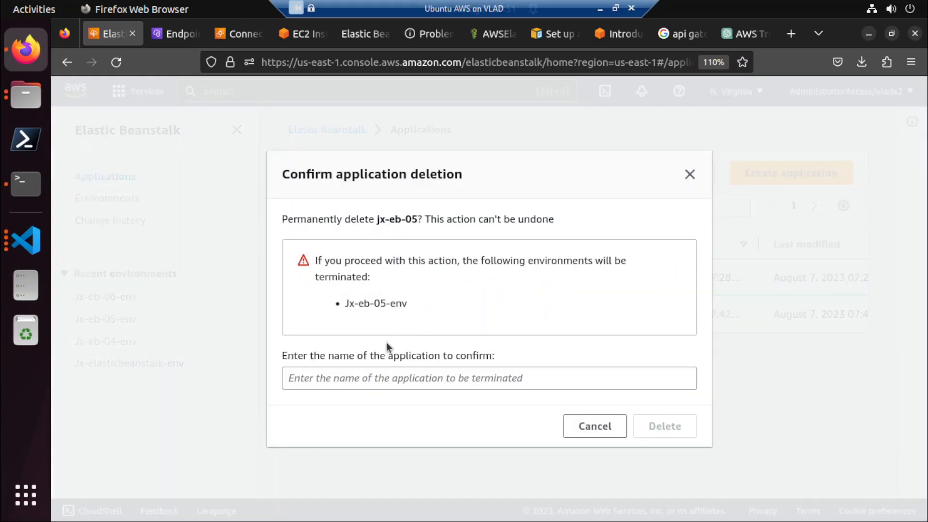
pyautogui.moveTo(380, 218)
pyautogui.mouseDown()
pyautogui.moveTo(418, 217)
pyautogui.moveTo(371, 227)
pyautogui.mouseUp()
pyautogui.hotkey('ctrl', 'c')
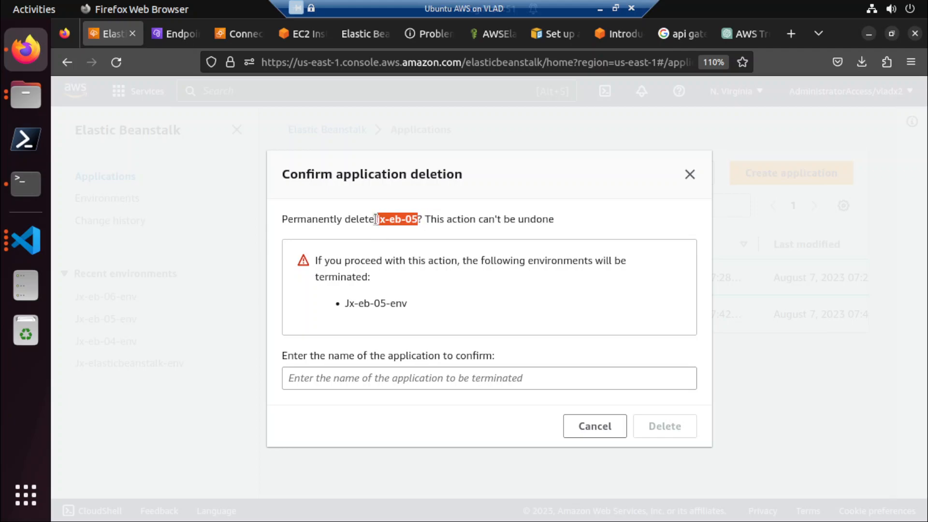
pyautogui.click(365, 378)
pyautogui.hotkey('ctrl', 'v')
pyautogui.click(671, 429)
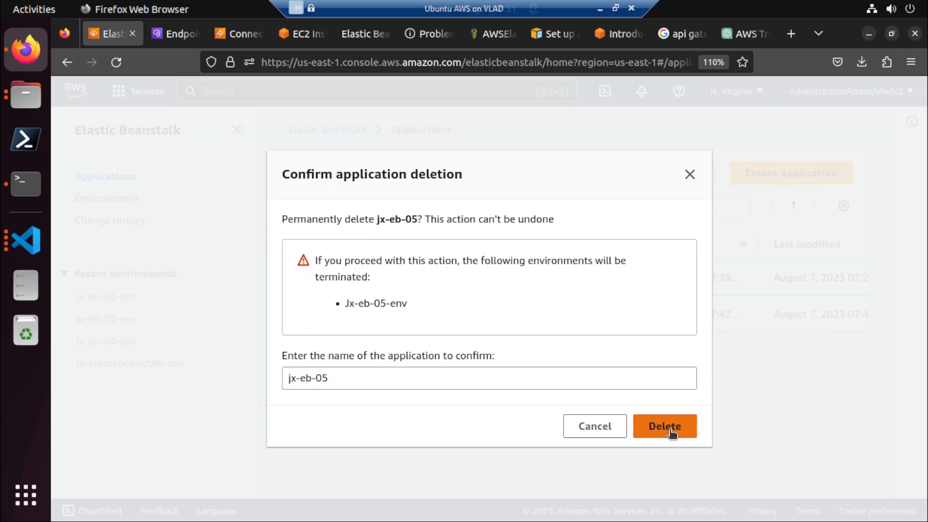
pyautogui.click(669, 419)
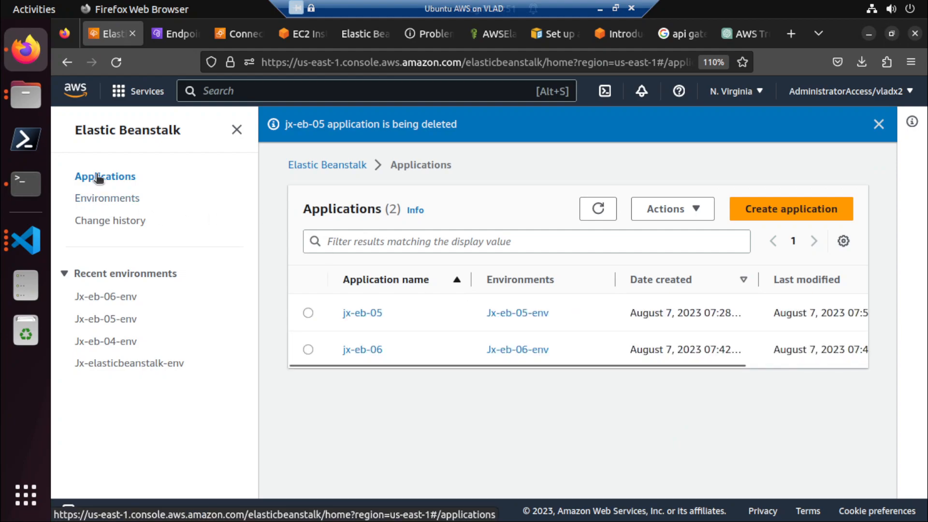
# Delete the jx-eb-06 application, entering "jx-eb-06" as the confirmation name.
pyautogui.click(308, 350)
pyautogui.click(665, 209)
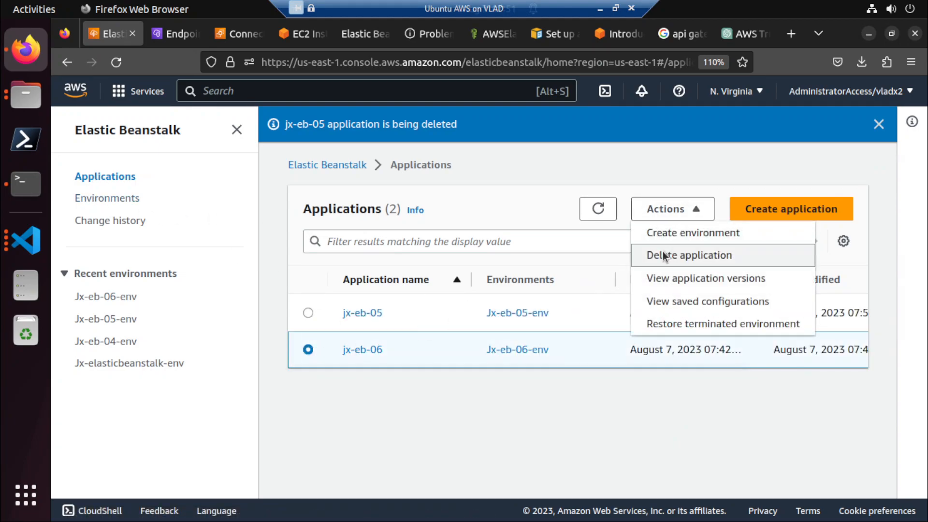
pyautogui.click(663, 254)
pyautogui.click(333, 370)
pyautogui.write('jx-eb-05')
pyautogui.press('BackSpace')
pyautogui.write('6')
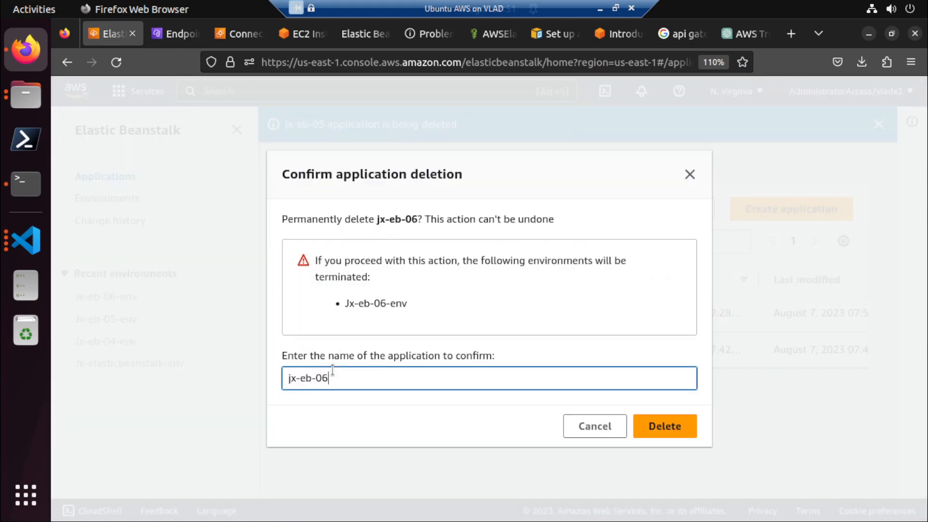
pyautogui.click(670, 435)
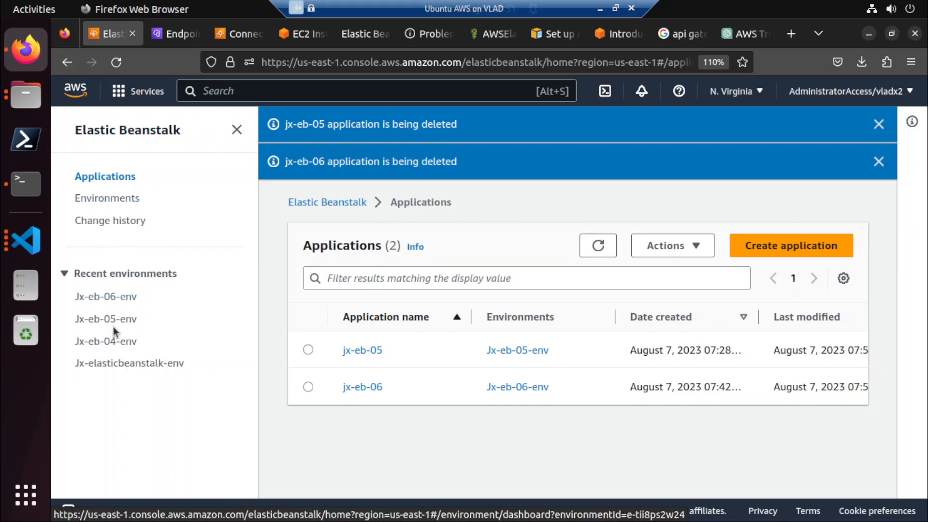
# Look at the Jx-eb-04-env environment page and reload the Environments list to check the termination status.
pyautogui.click(109, 341)
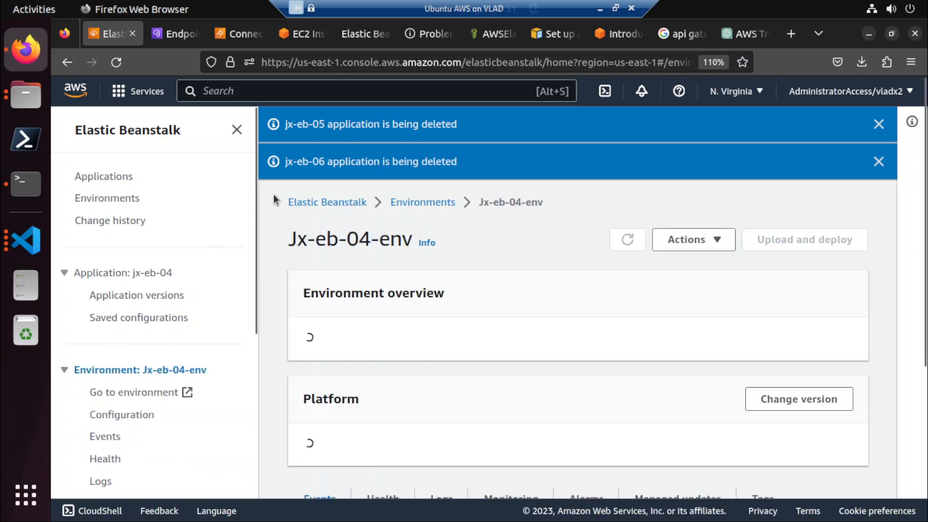
pyautogui.click(128, 199)
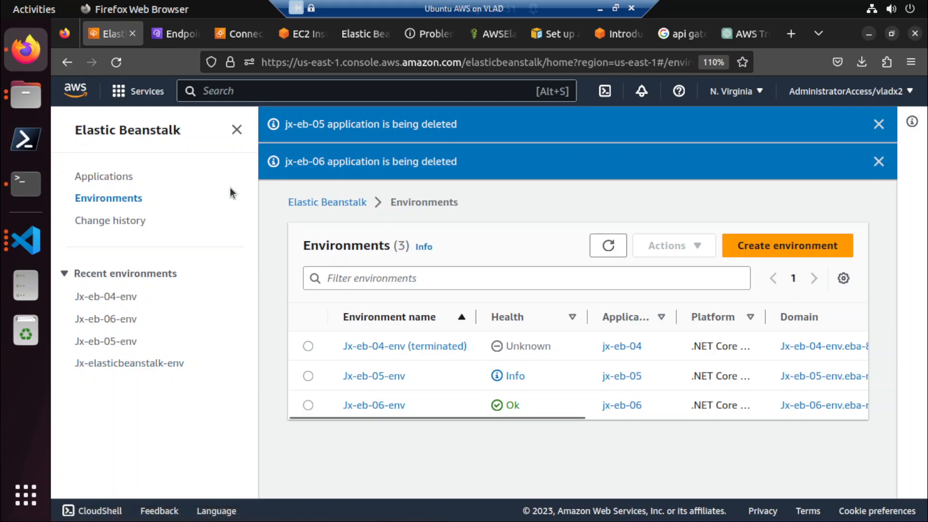
pyautogui.click(117, 63)
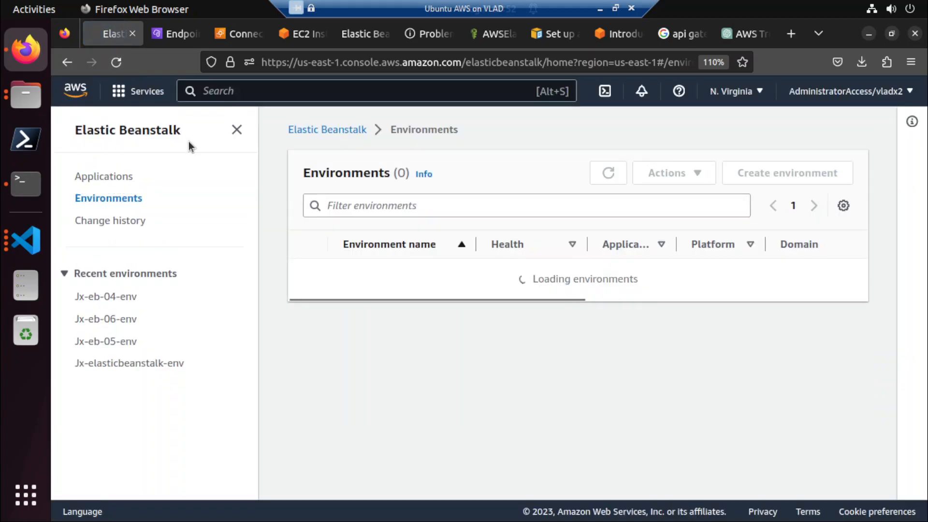
# Search the AWS console for "ec2" and open the EC2 Instances list to check the environments' instance states.
pyautogui.click(301, 32)
pyautogui.click(221, 33)
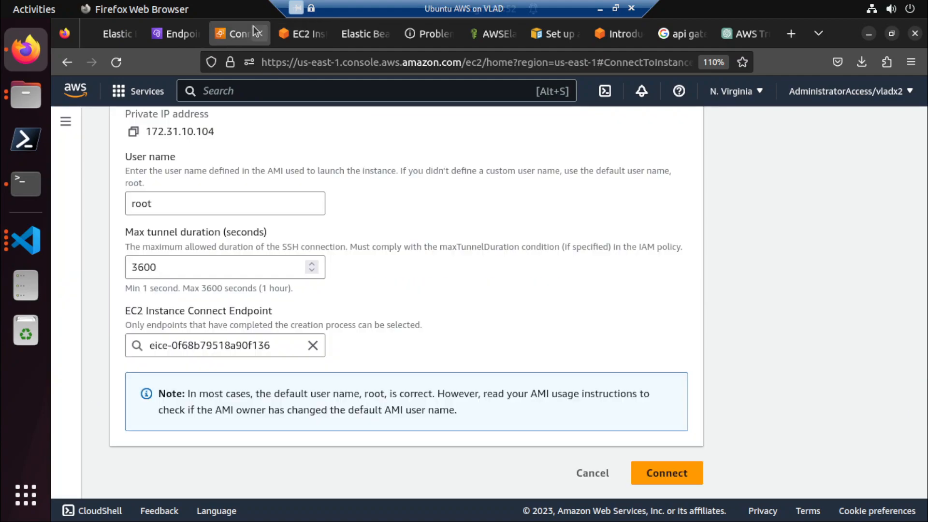
pyautogui.click(243, 91)
pyautogui.write('ec2')
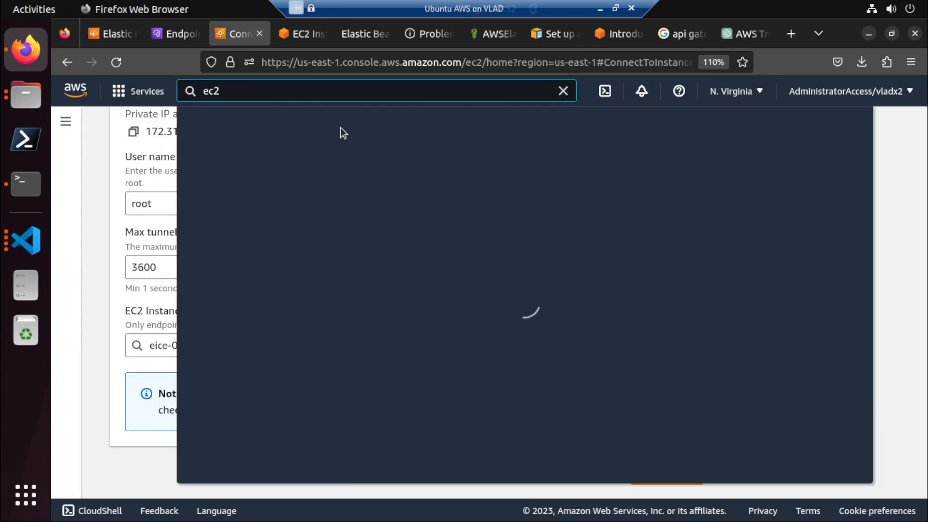
pyautogui.click(415, 239)
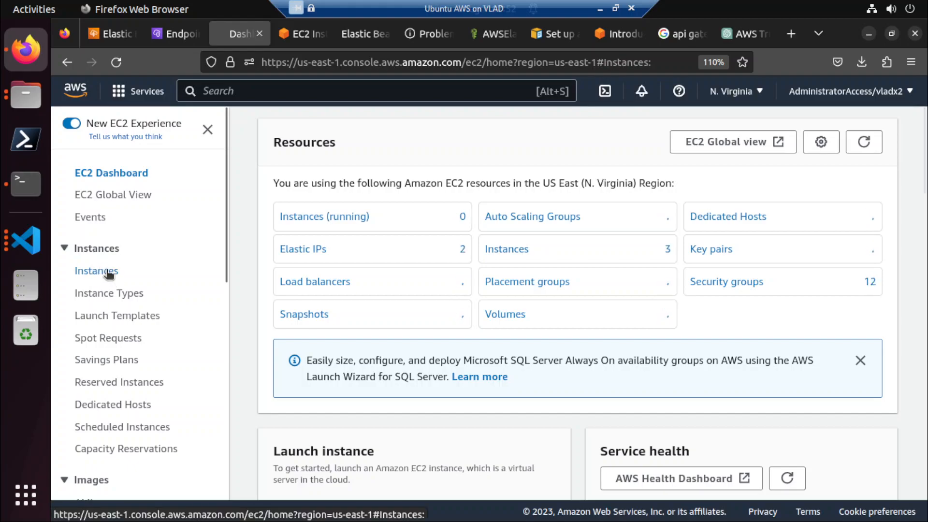
pyautogui.click(107, 272)
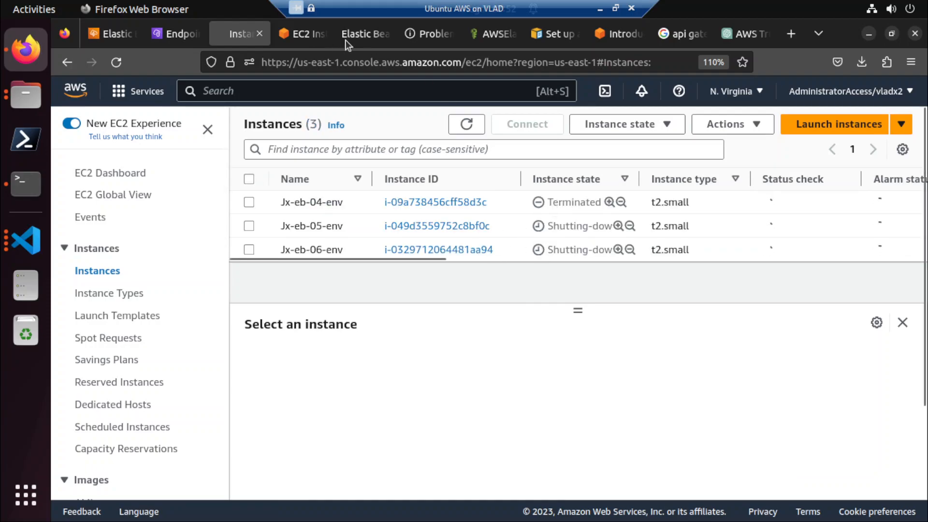
# Search the AWS console for "cloudformation" from the EC2 Instances page and open the CloudFormation service.
pyautogui.click(305, 38)
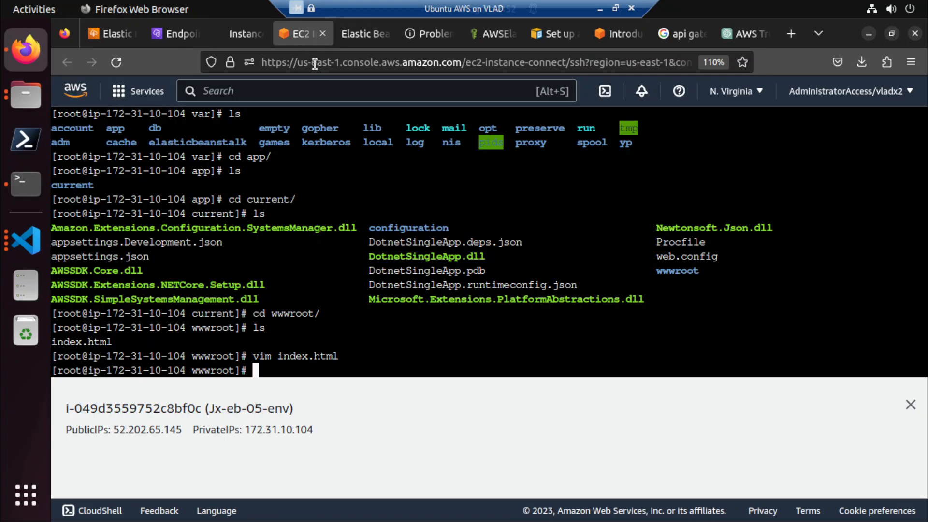
pyautogui.click(240, 38)
pyautogui.click(269, 92)
pyautogui.write('cl')
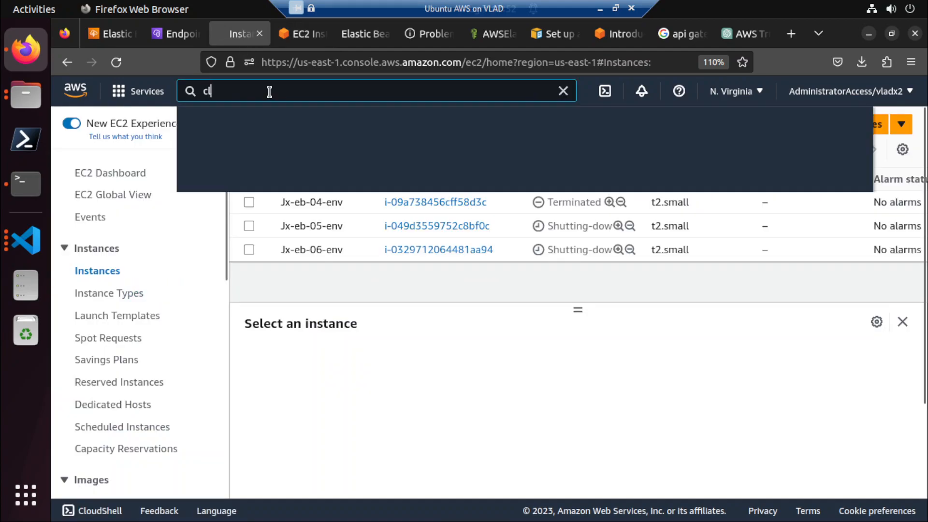
pyautogui.write('oudformation')
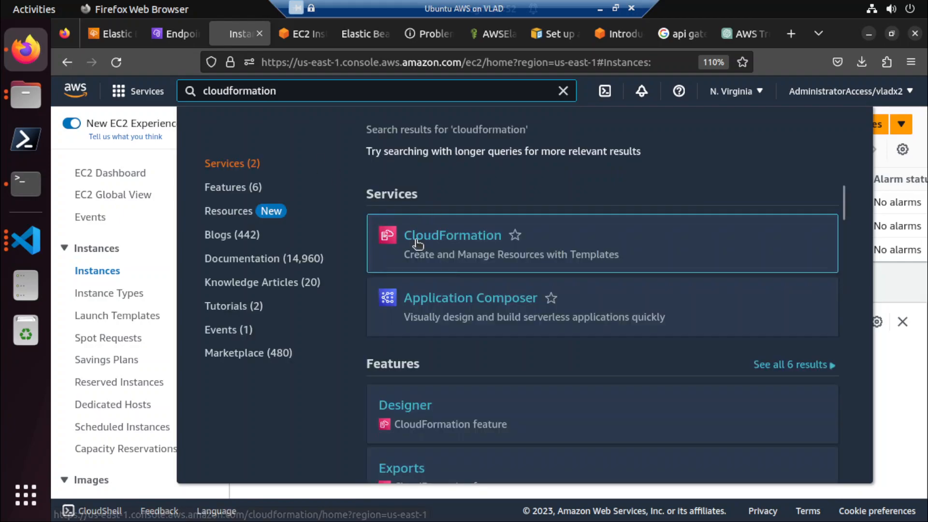
pyautogui.click(417, 243)
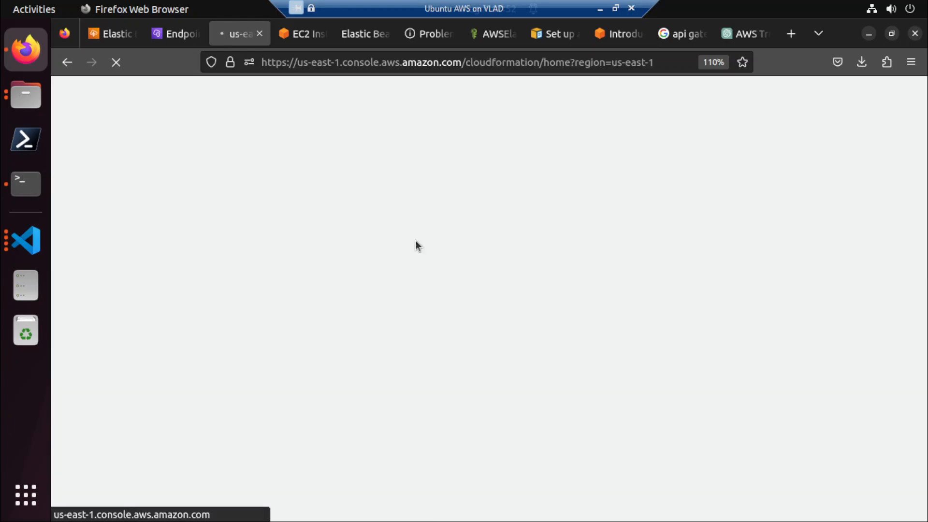